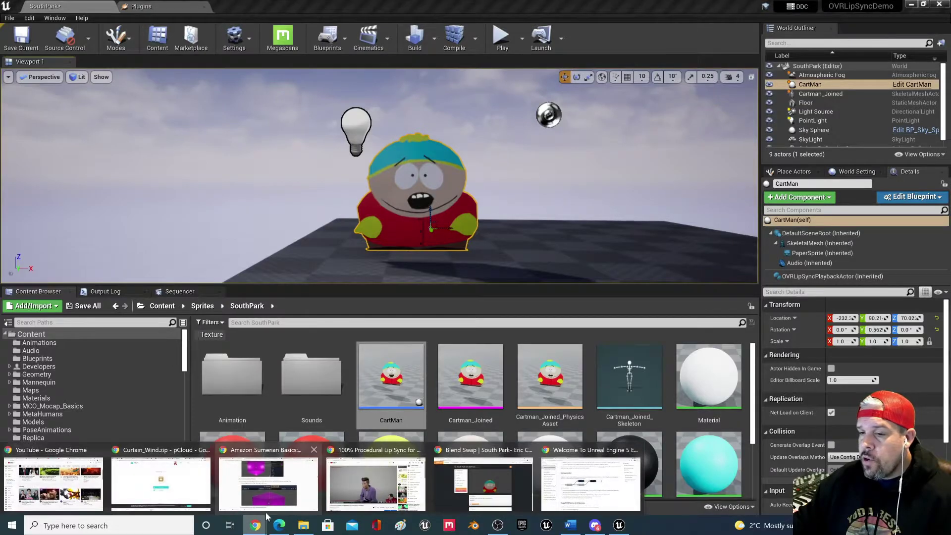
- Review the Compatibility section of the Unreal Engine 5 Early Access documentation in Chrome and return to the Unreal Editor
click(587, 488)
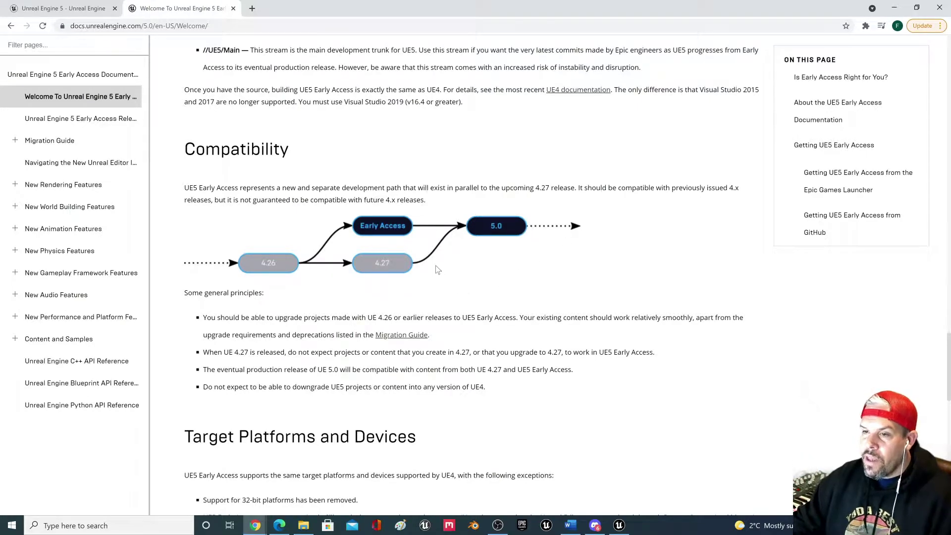
click(894, 6)
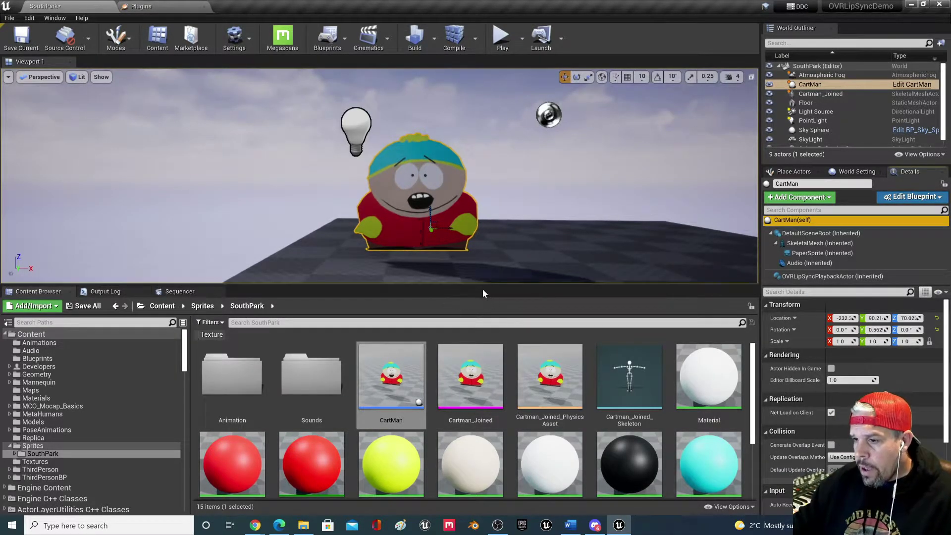
- Switch to Chrome and review the Fractured Fantasy Patreon page, including the locked project files post and the Procedural Lip Sync post
mouse_move(259, 529)
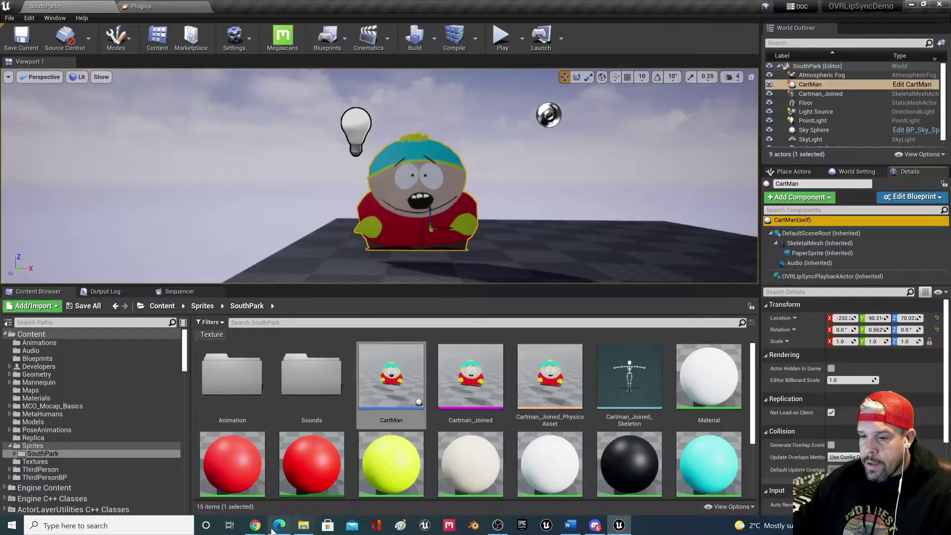
click(259, 529)
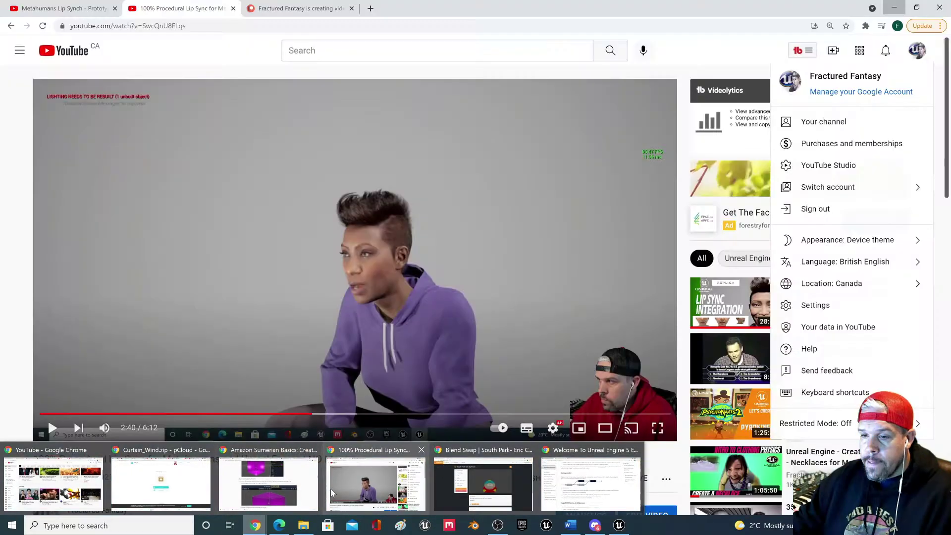
click(353, 486)
click(293, 8)
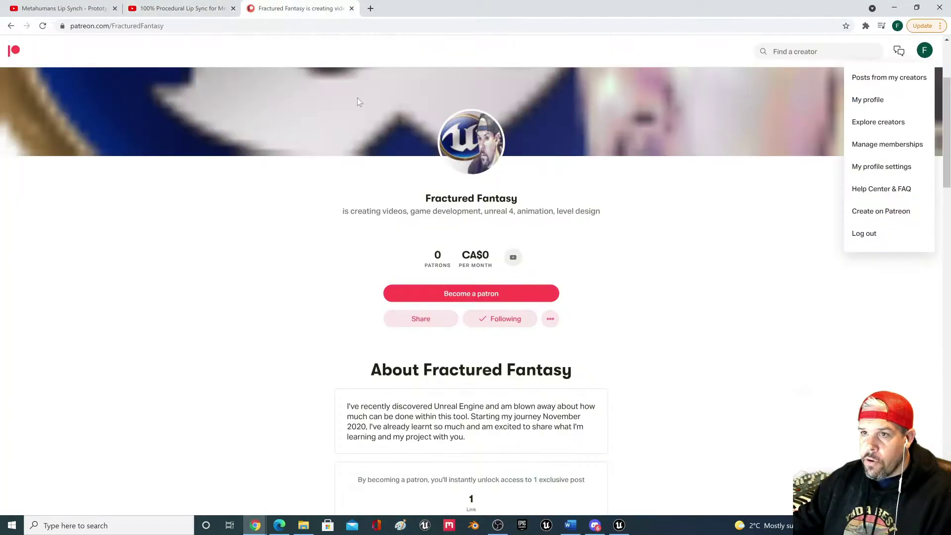
scroll(567, 186, down, 2)
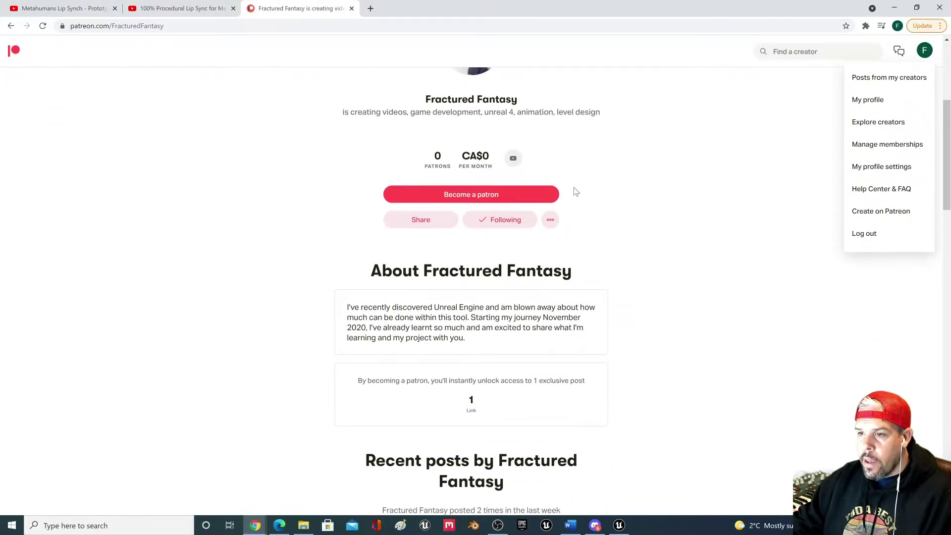
scroll(576, 191, down, 3)
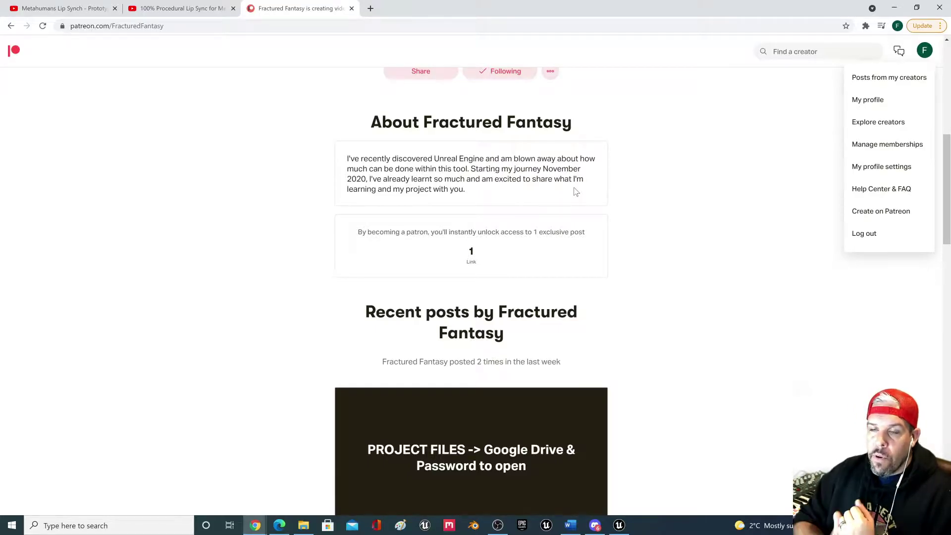
scroll(577, 193, up, 3)
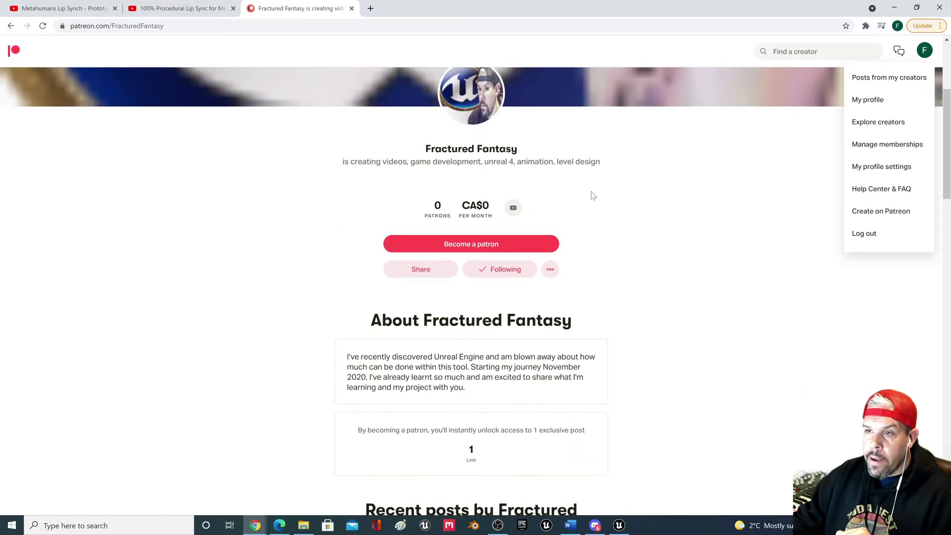
scroll(533, 214, down, 8)
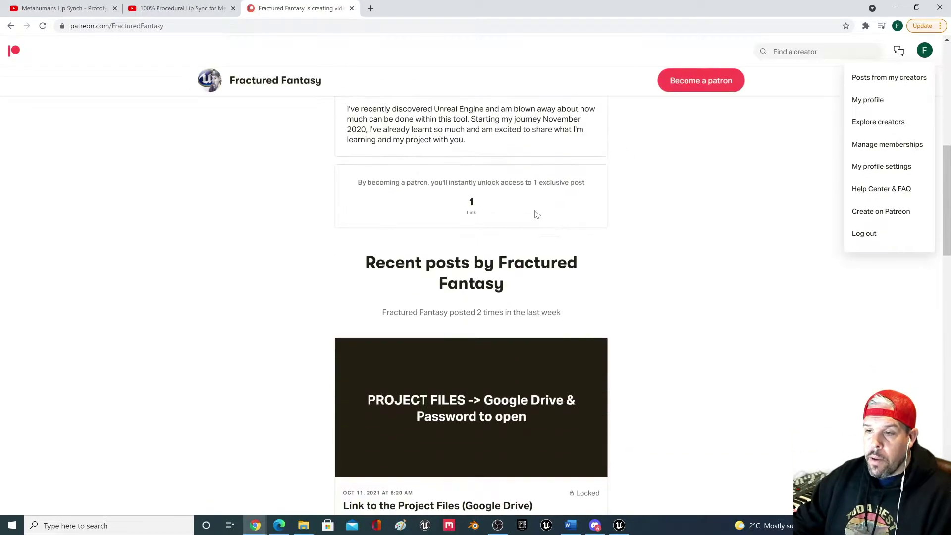
scroll(604, 276, down, 4)
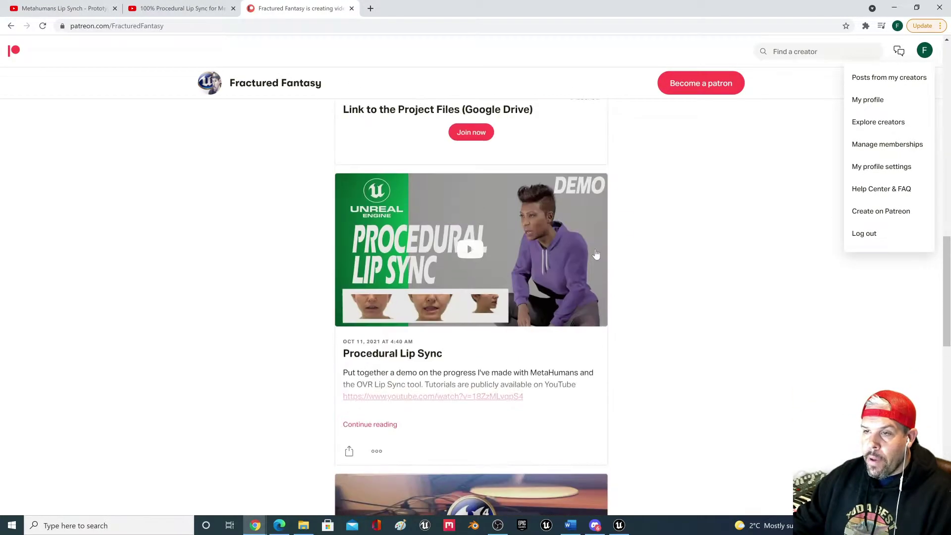
scroll(533, 191, up, 13)
scroll(431, 289, down, 3)
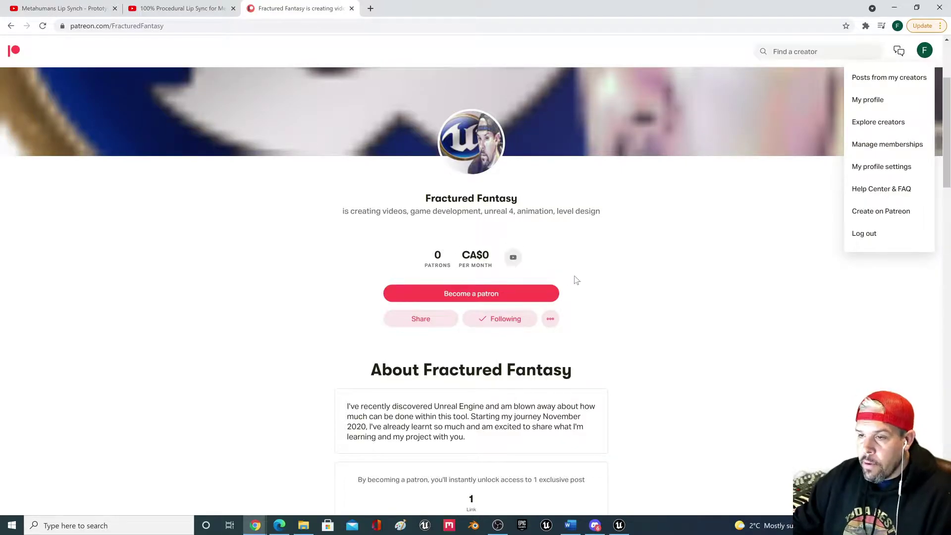
scroll(592, 281, down, 9)
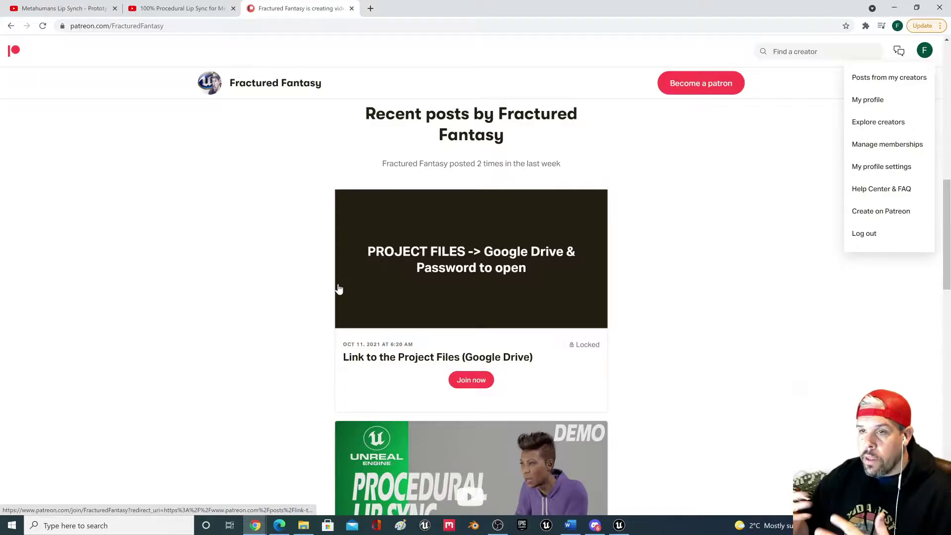
scroll(639, 371, down, 10)
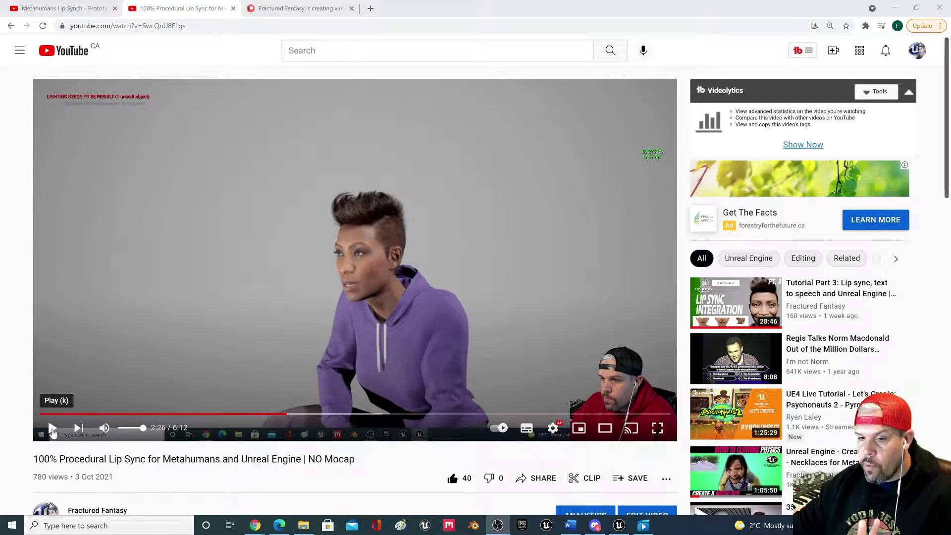
- Play short excerpts of the YouTube videos "100% Procedural Lip Sync for Metahumans" and "Metahumans Lip Synch - Prototype & demo"
click(52, 428)
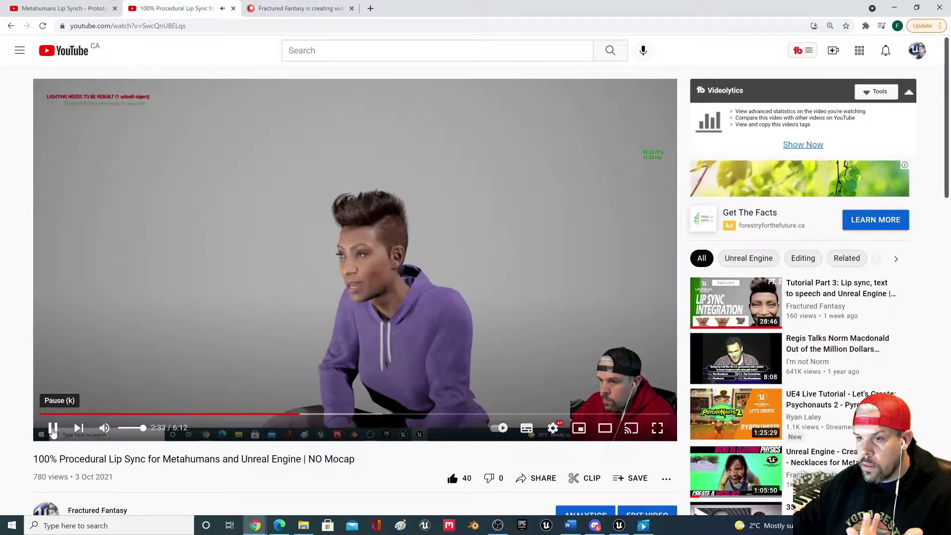
click(53, 429)
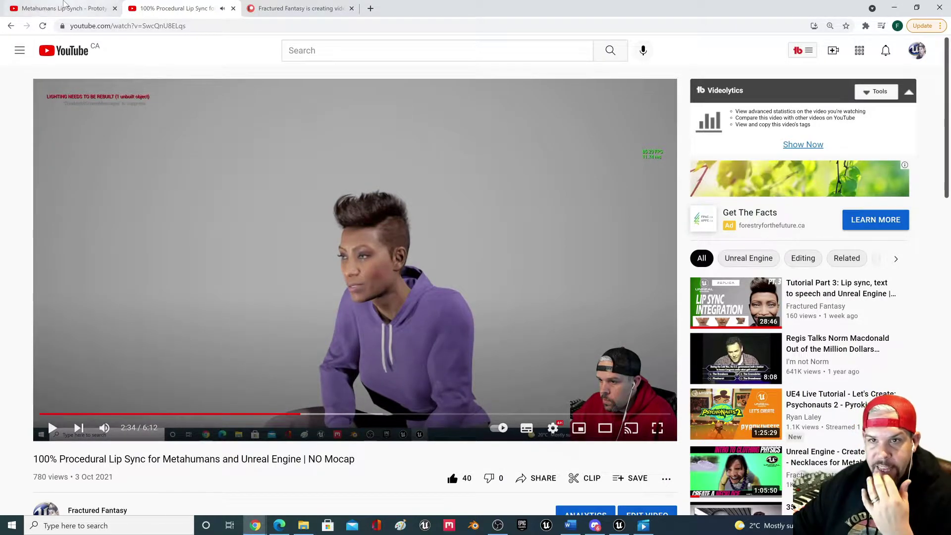
click(63, 6)
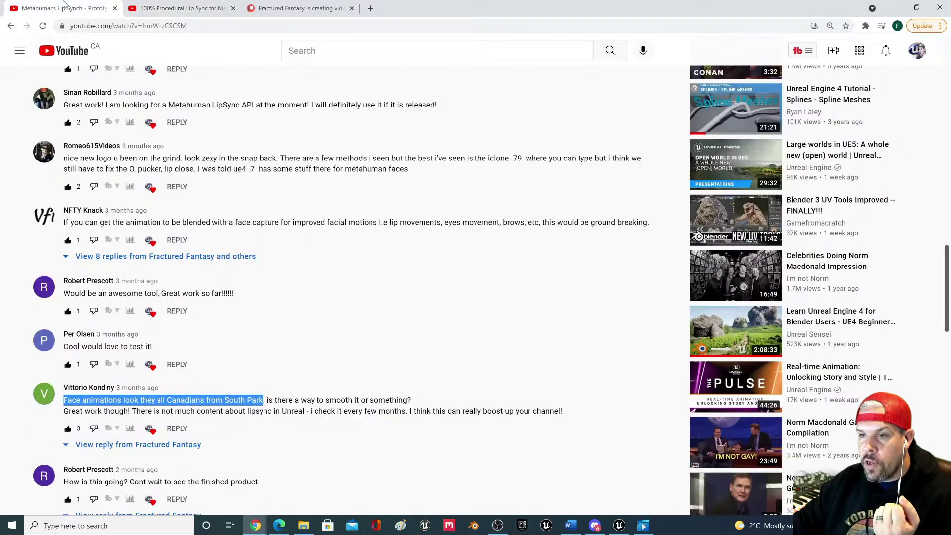
scroll(173, 148, up, 15)
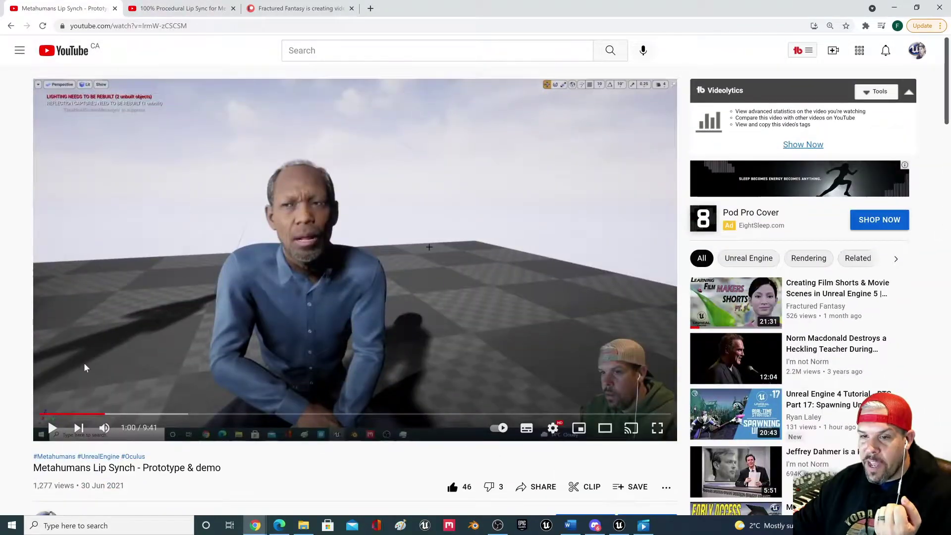
click(53, 429)
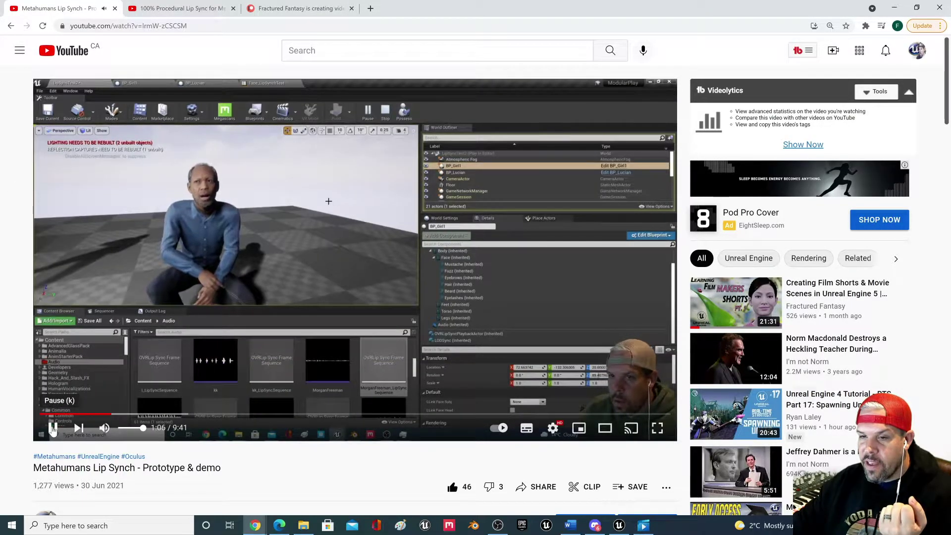
- Find the viewer comment comparing the face animations to Canadians from South Park and highlight its opening sentence
scroll(223, 290, down, 15)
scroll(235, 273, down, 12)
click(75, 251)
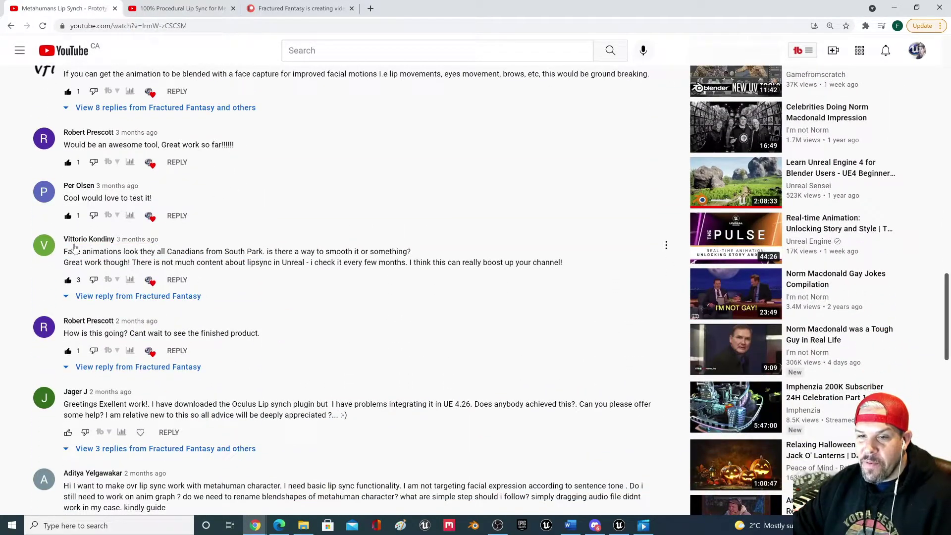
drag(64, 251, 273, 251)
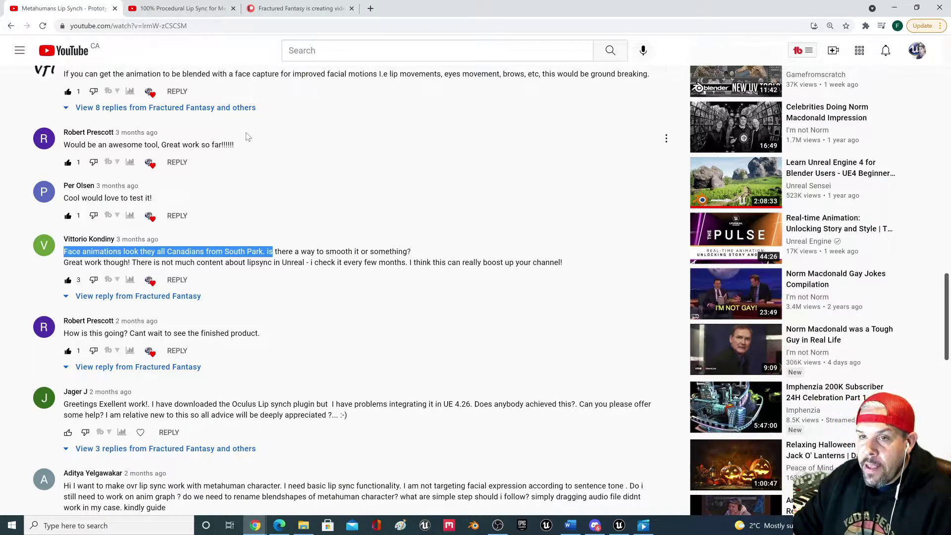
- Revisit the "100% Procedural Lip Sync" video page and its description, and minimize the browser window
click(212, 7)
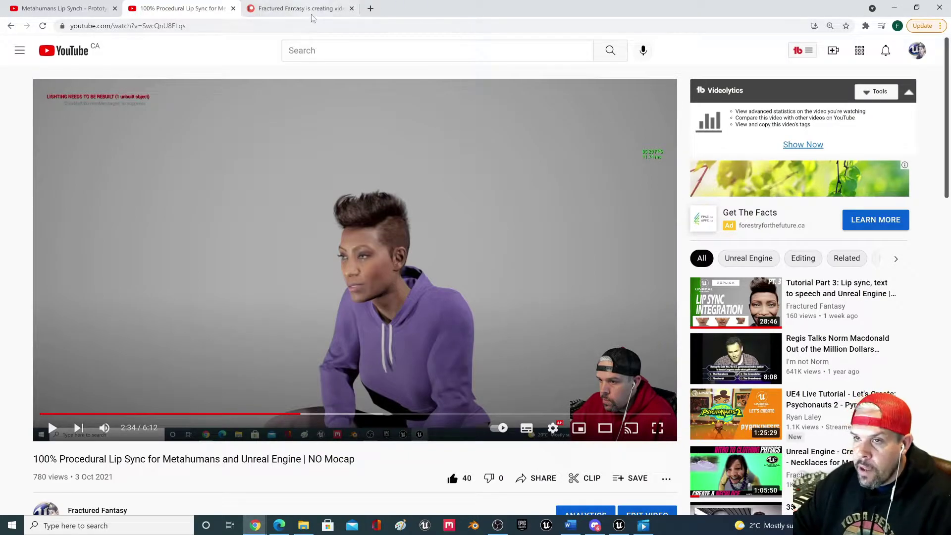
scroll(344, 243, down, 3)
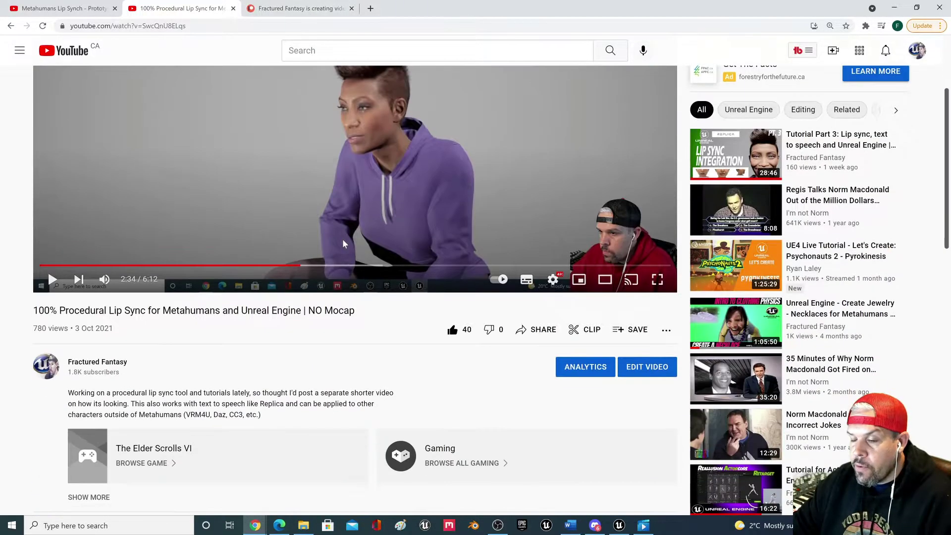
scroll(347, 243, up, 3)
click(310, 4)
click(213, 6)
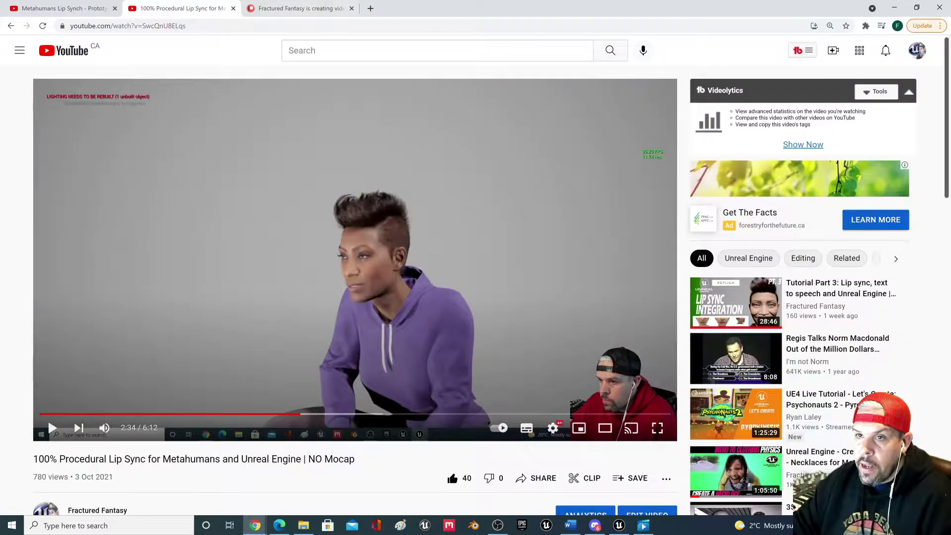
click(898, 6)
- Bring up the Blend Swap page for the South Park- Eric Cartman model and point out its web address
mouse_move(259, 528)
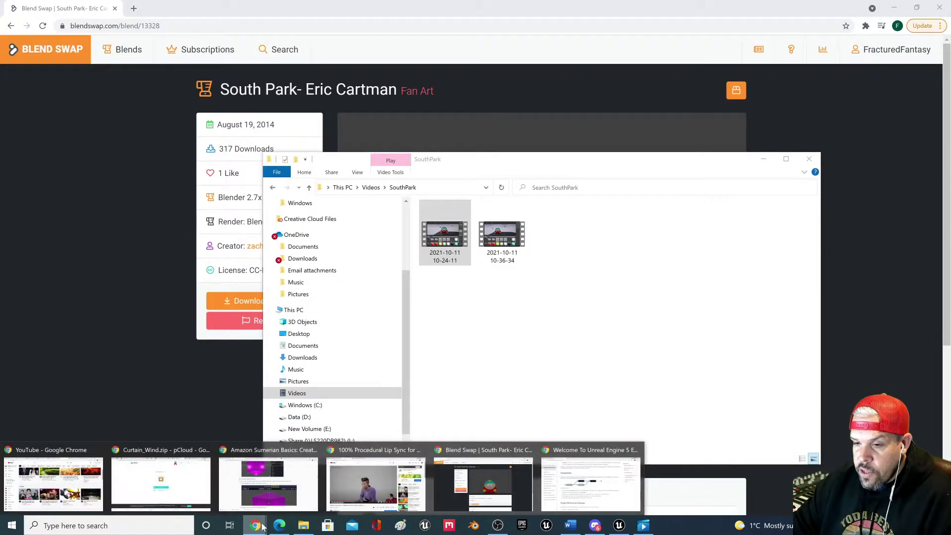
mouse_move(626, 481)
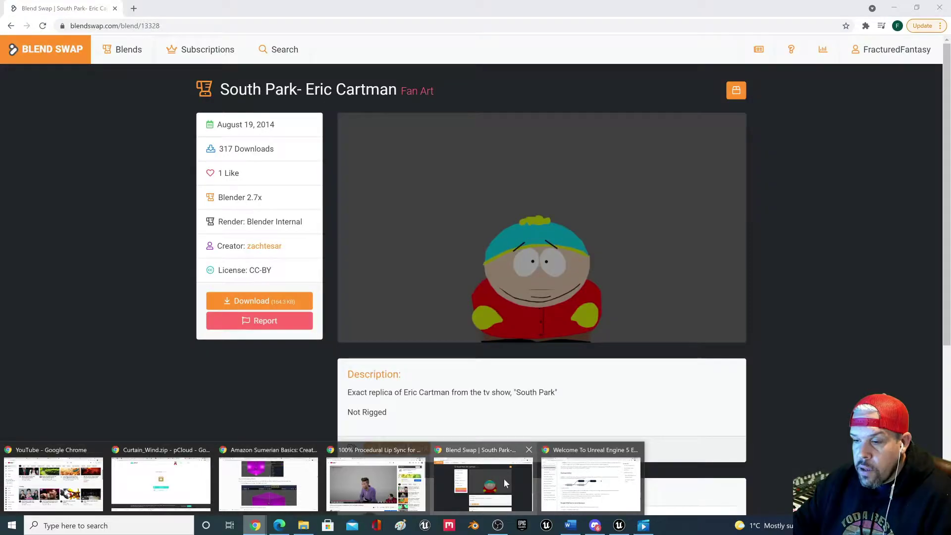
mouse_move(381, 485)
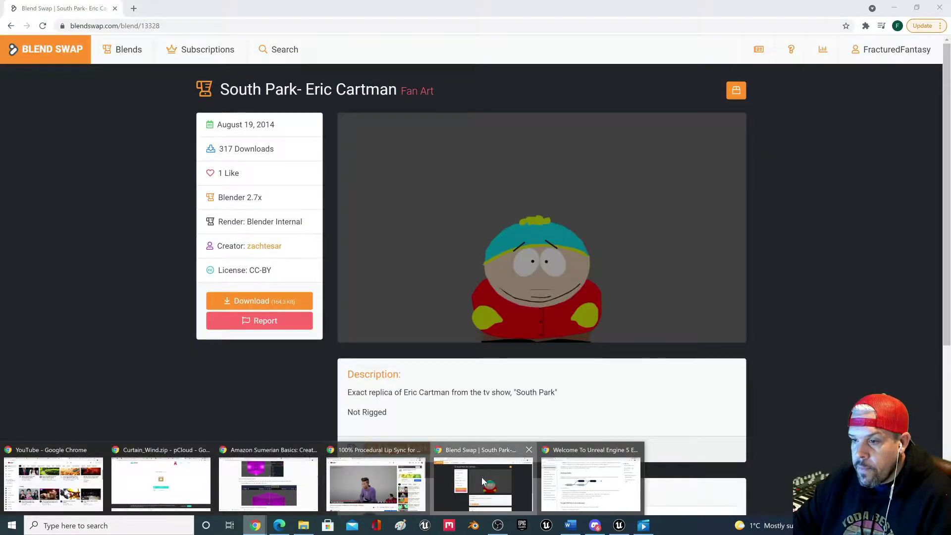
click(481, 477)
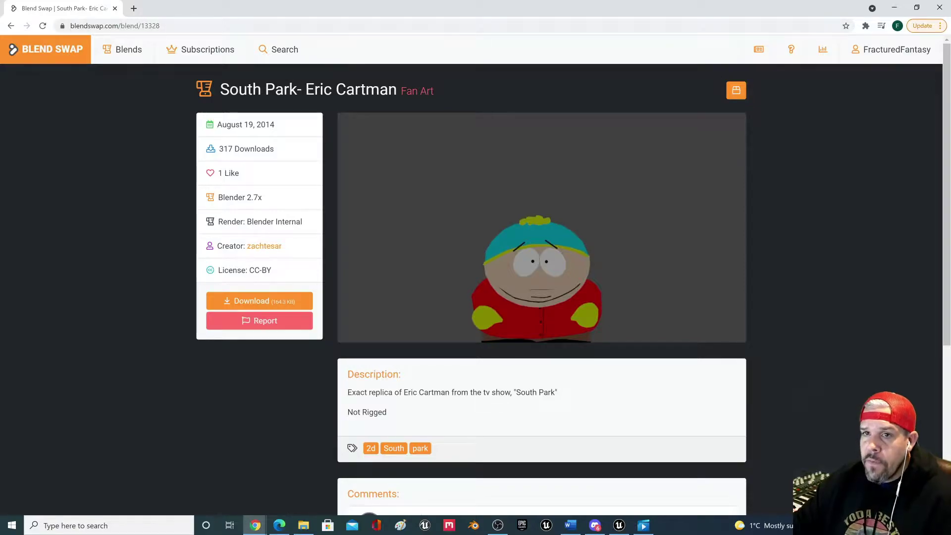
drag(75, 26, 160, 26)
click(174, 26)
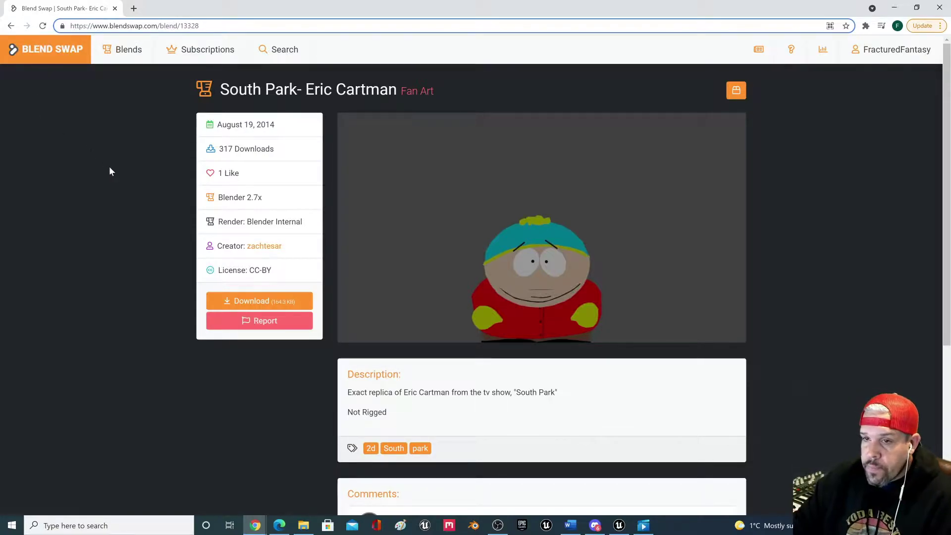
- Search Blend Swap for "south park" and open the South Park- Eric Cartman model from the results
click(272, 49)
text(south)
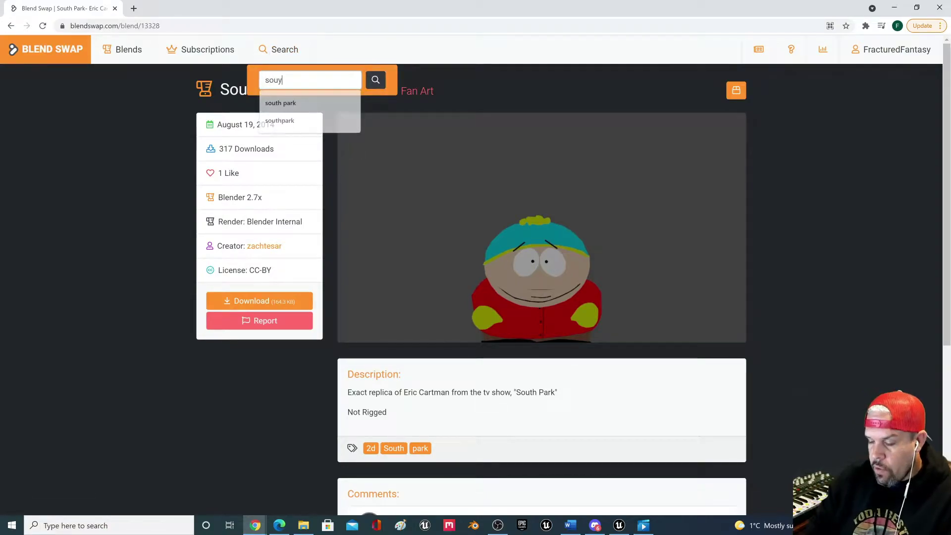
key(BackSpace)
text(h park)
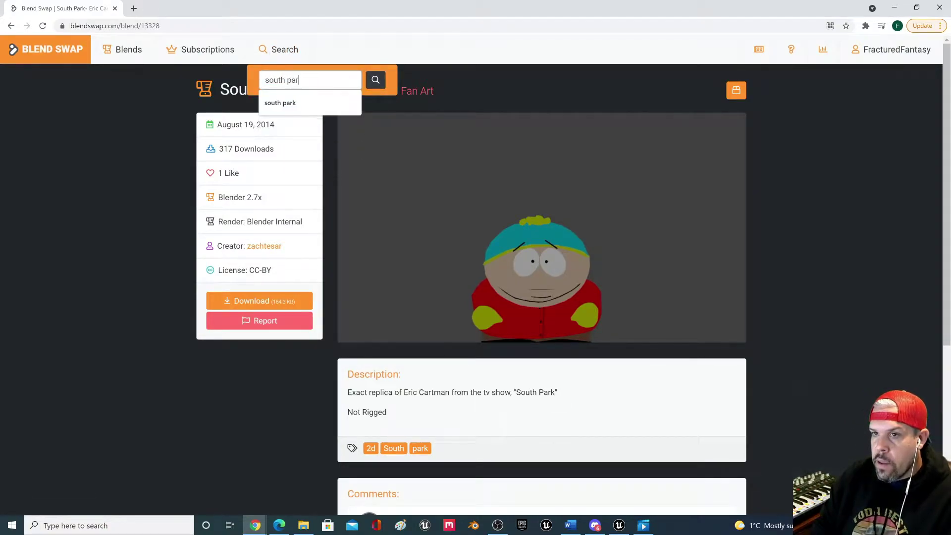
key(Return)
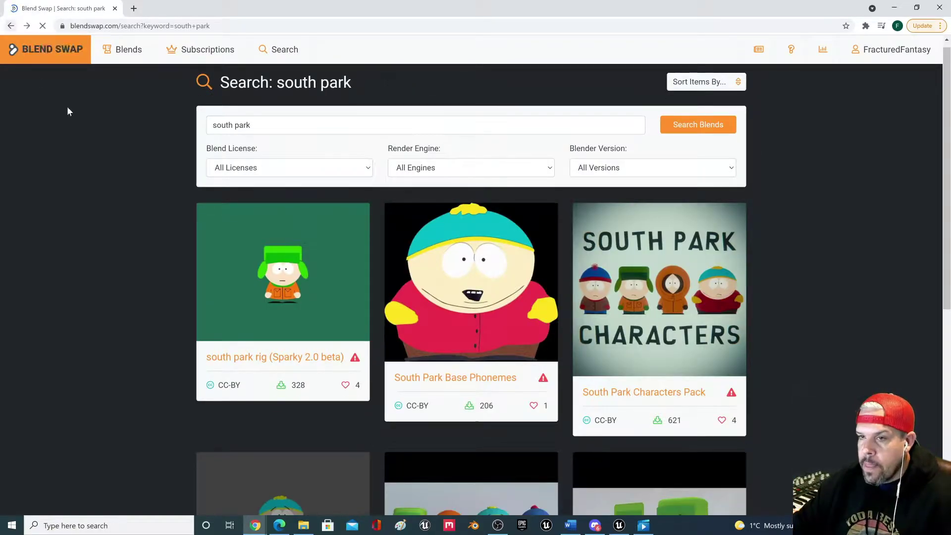
scroll(242, 296, down, 4)
click(242, 296)
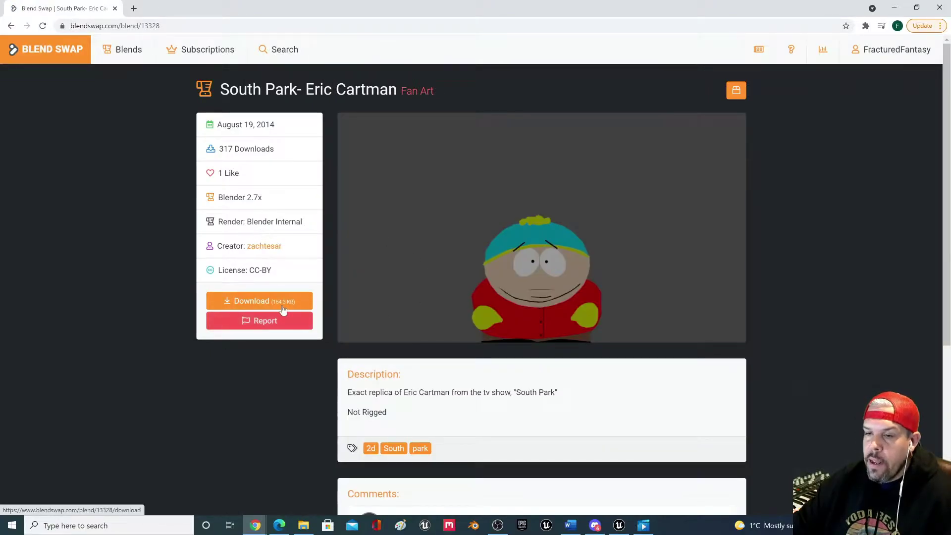
- Highlight the License entry in the Cartman model's details to check the usage terms
drag(272, 271, 190, 270)
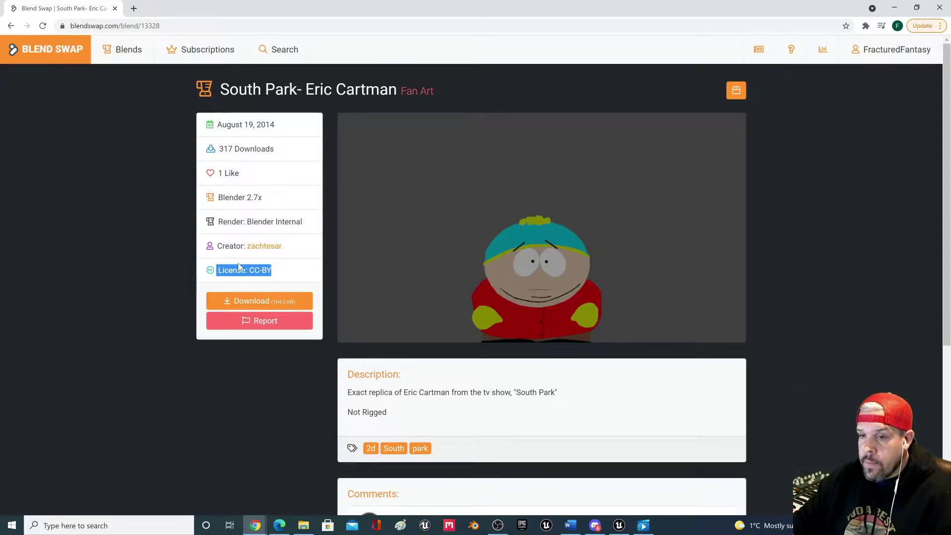
click(266, 280)
drag(280, 270, 192, 269)
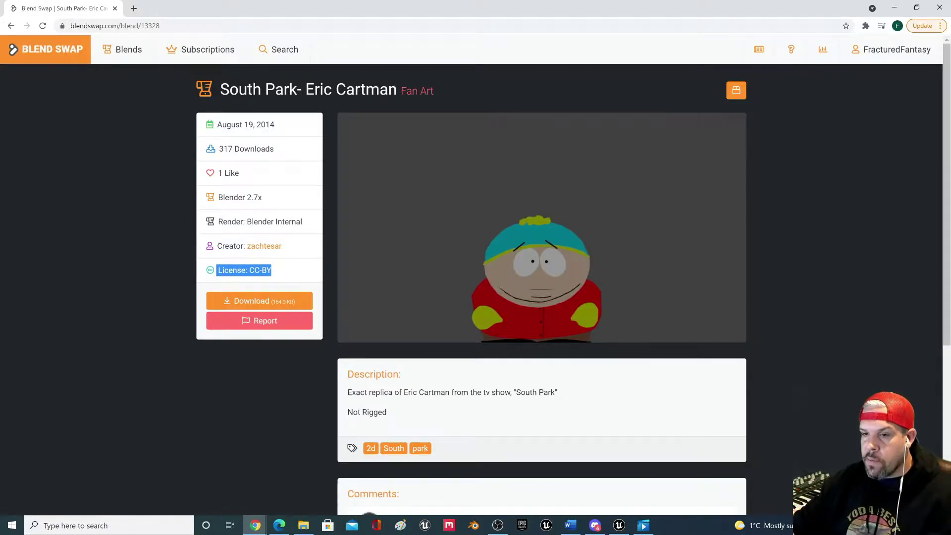
click(277, 272)
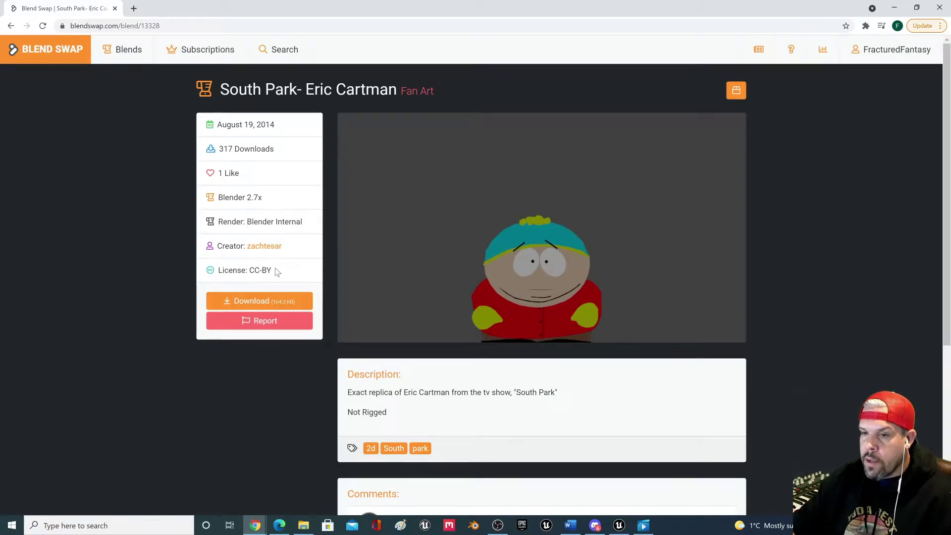
- Highlight the CC-BY license value on the Cartman model page and look over the rest of the page
drag(272, 273, 255, 271)
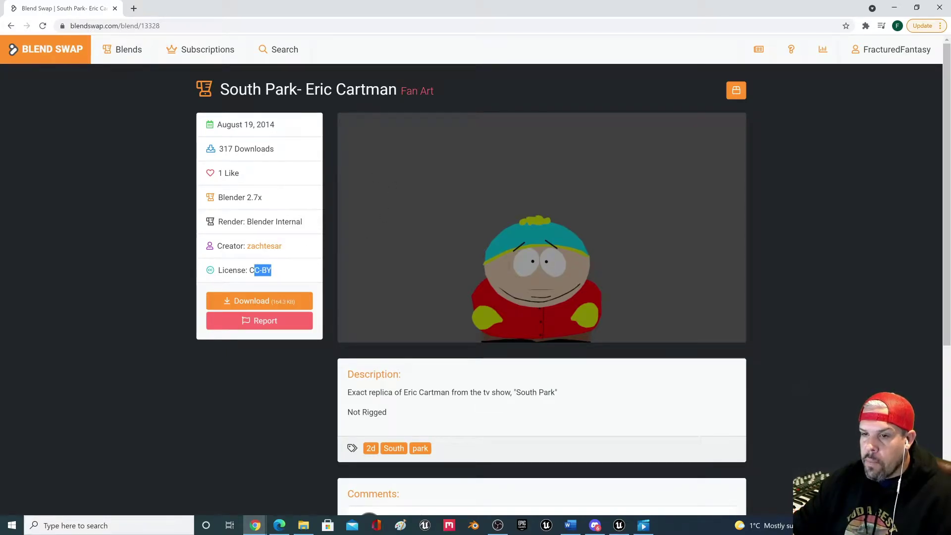
scroll(441, 251, down, 3)
scroll(473, 251, up, 3)
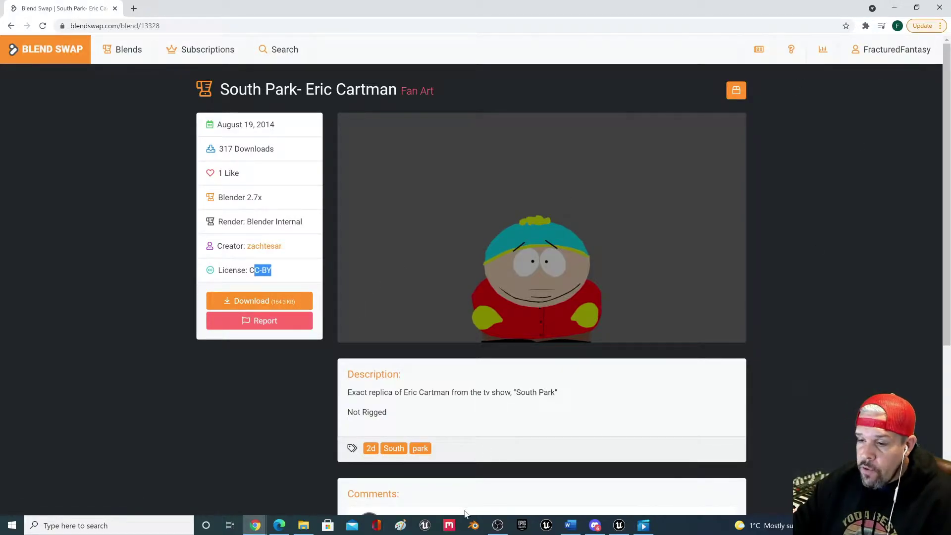
- Switch to Blender, start a new General file, and begin opening an existing file without saving the default scene
click(473, 526)
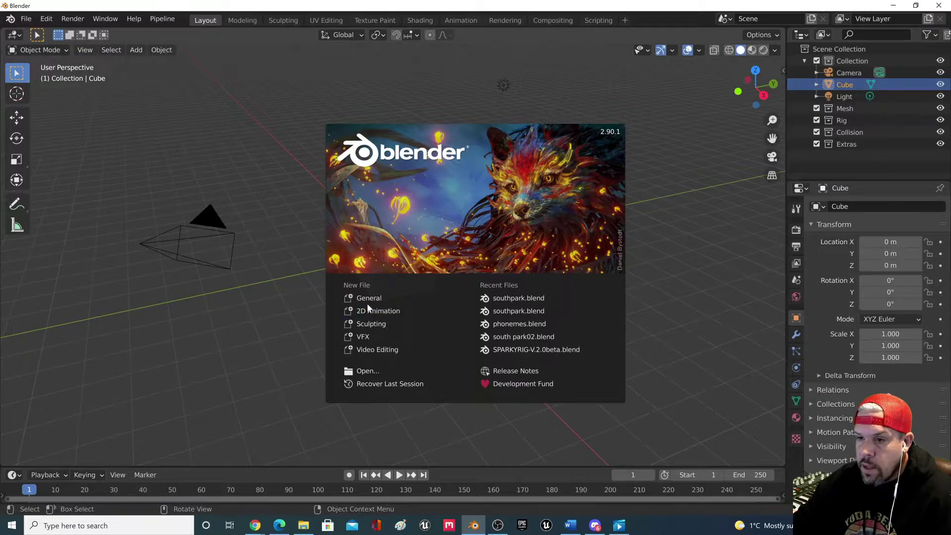
click(369, 299)
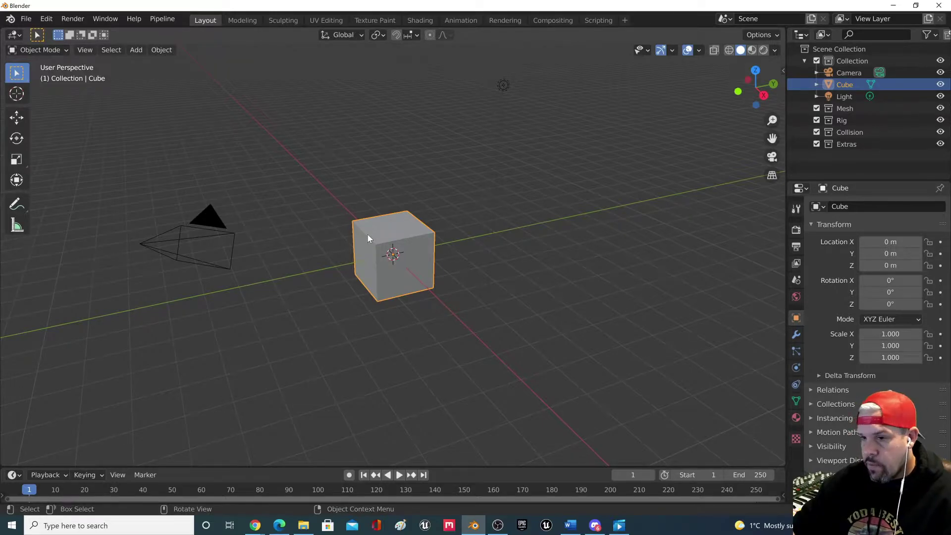
click(27, 19)
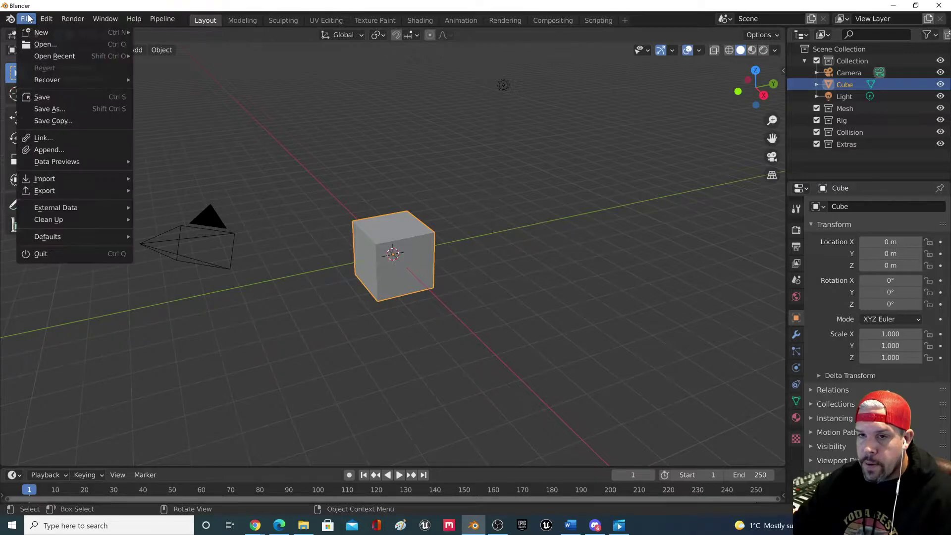
click(49, 45)
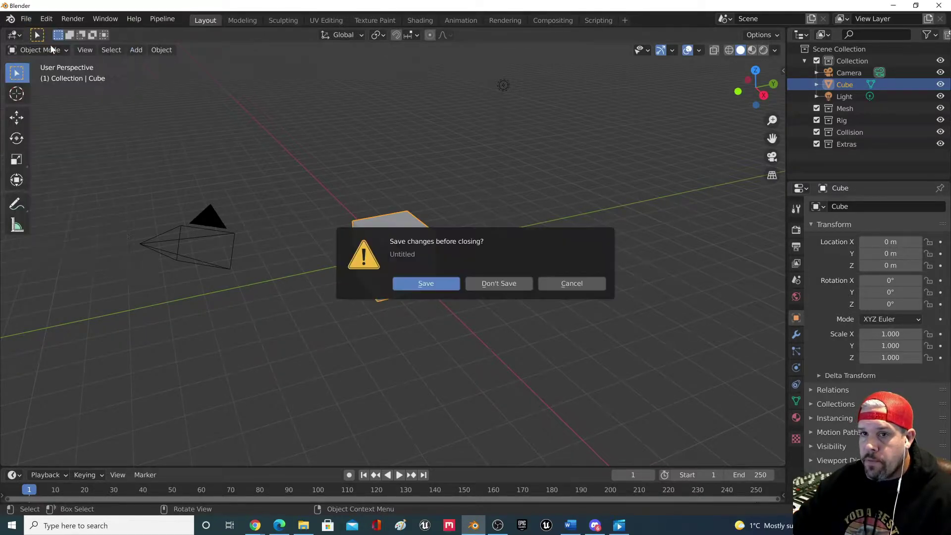
click(493, 285)
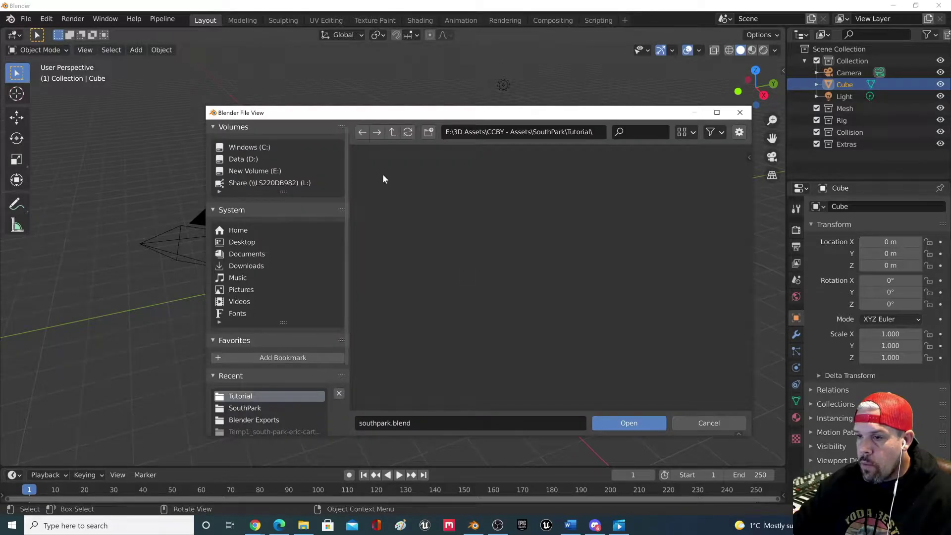
- Browse to E:\3D Assets and compare the CC0 - Assets and CCBY - Assets folders, looking inside CC0 - Assets
click(255, 171)
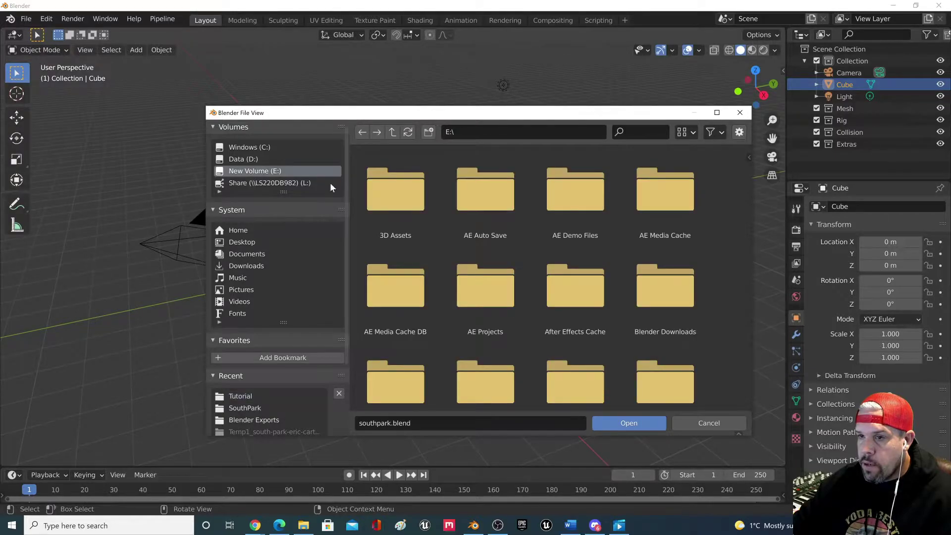
double_click(406, 200)
click(679, 212)
click(384, 297)
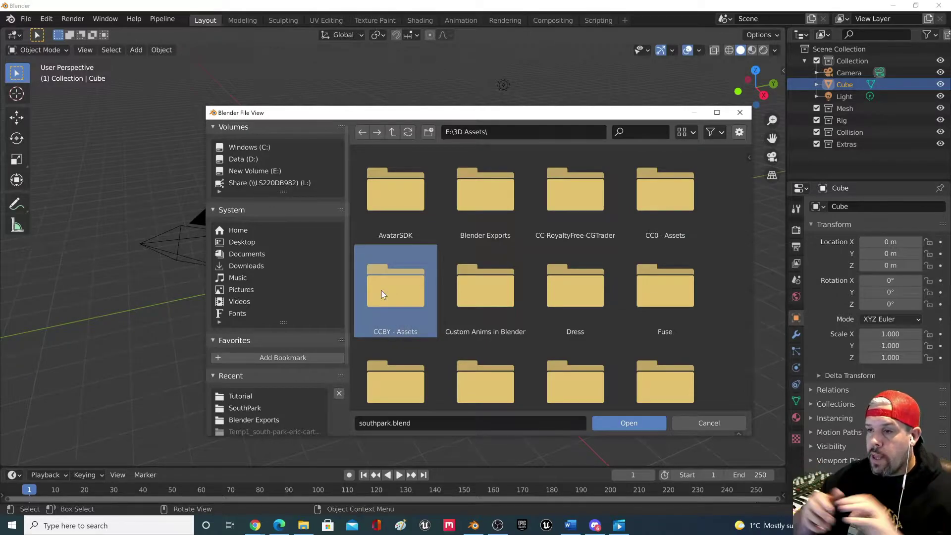
click(681, 198)
click(403, 304)
click(675, 204)
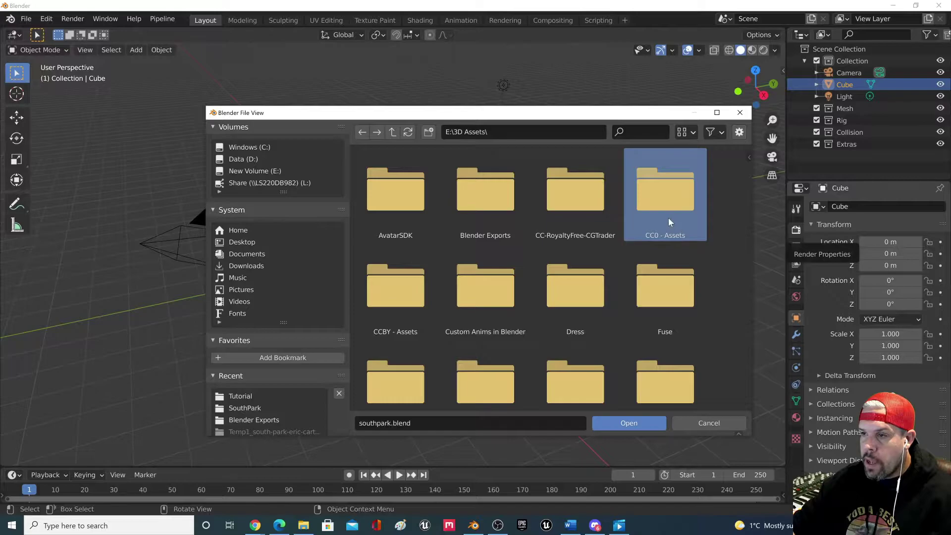
click(402, 287)
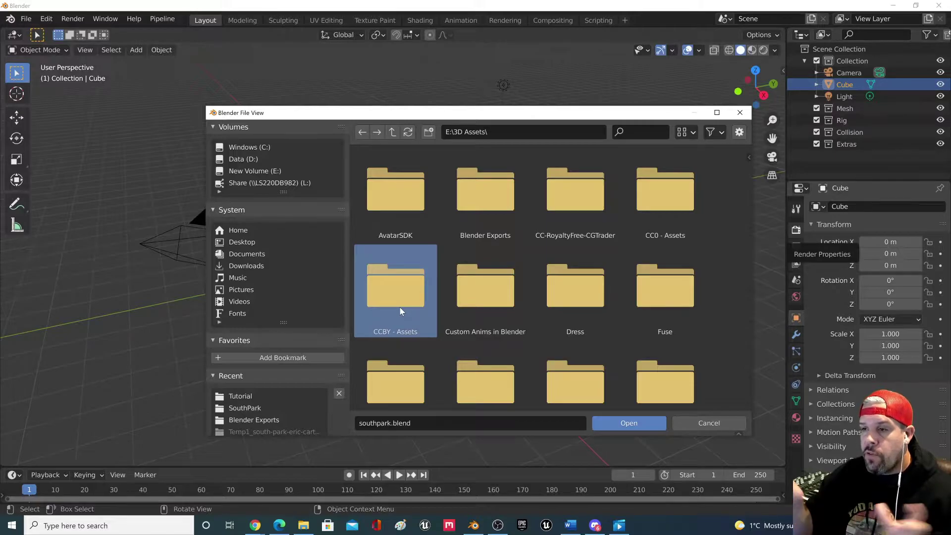
double_click(651, 233)
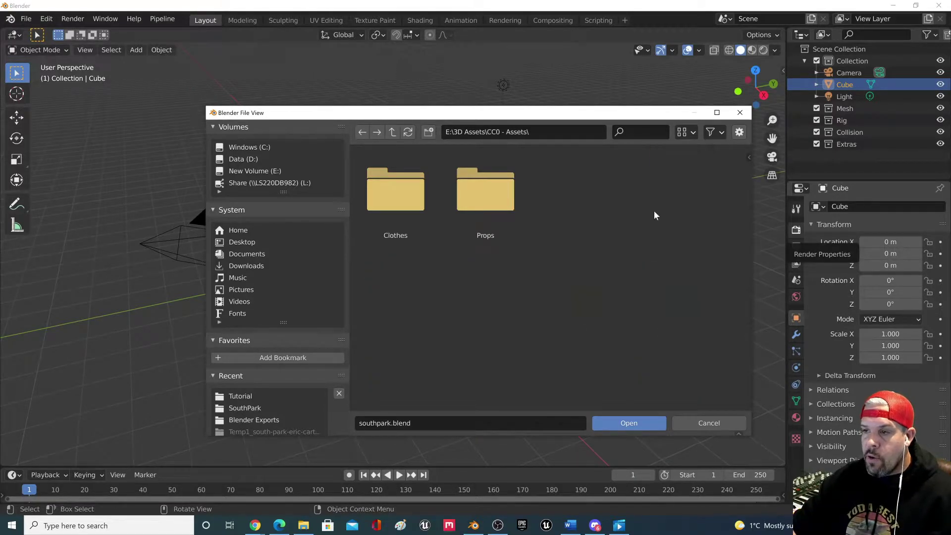
click(391, 132)
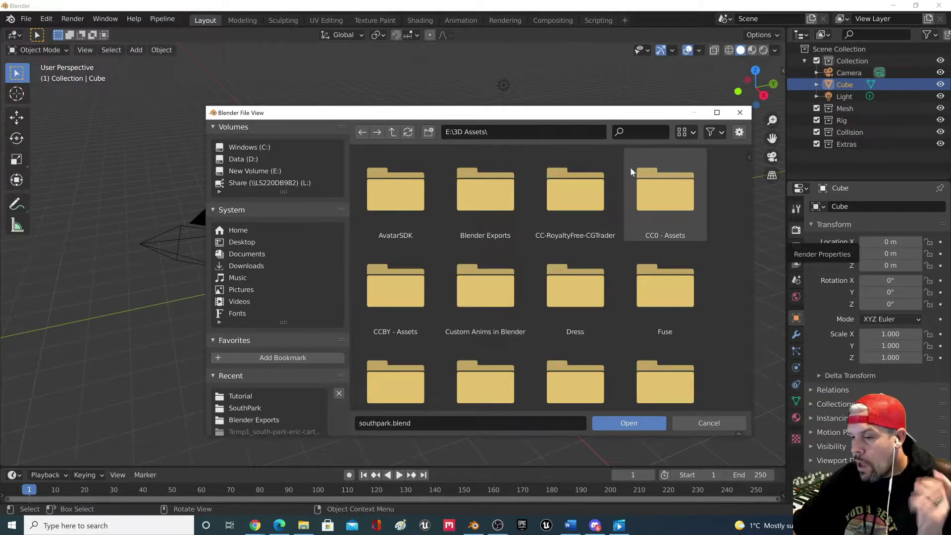
- Browse through CCBY - Assets and SouthPark to the Tutorial folder
double_click(414, 298)
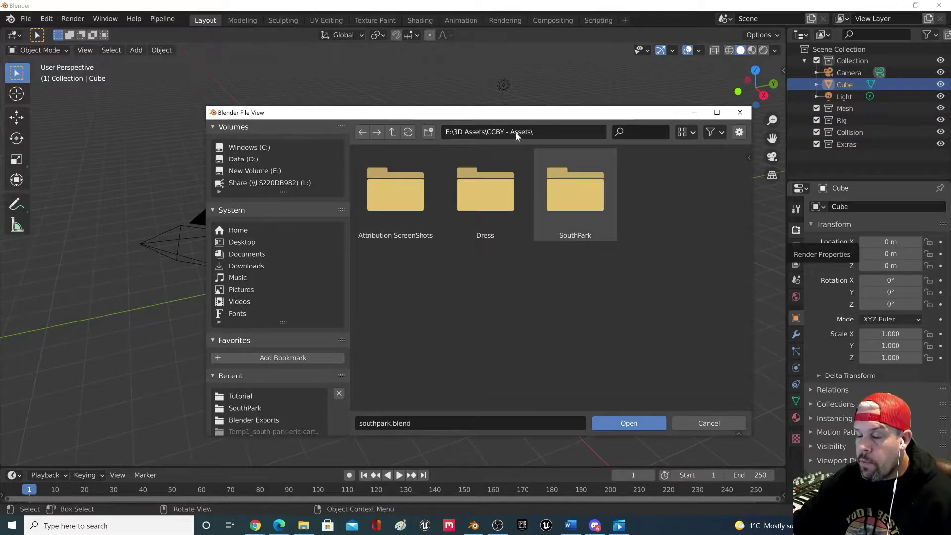
double_click(573, 191)
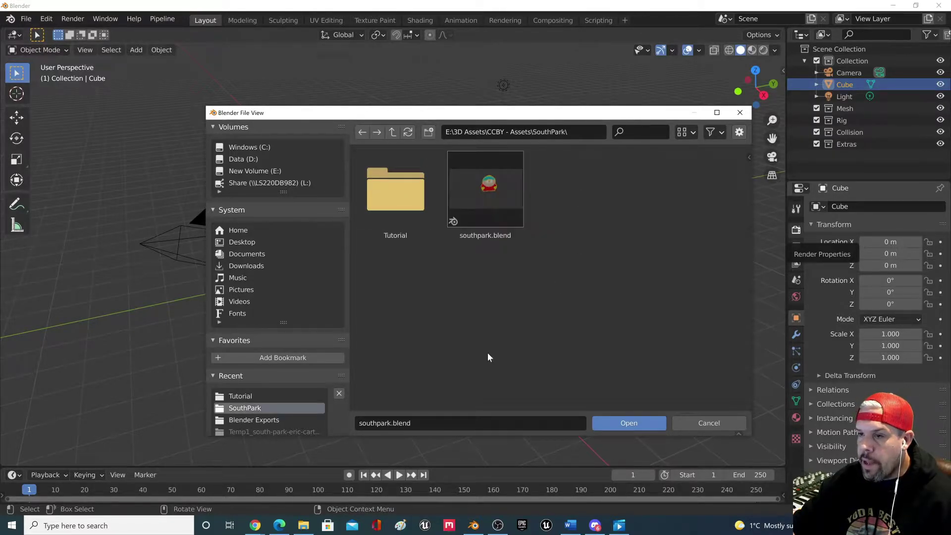
click(515, 309)
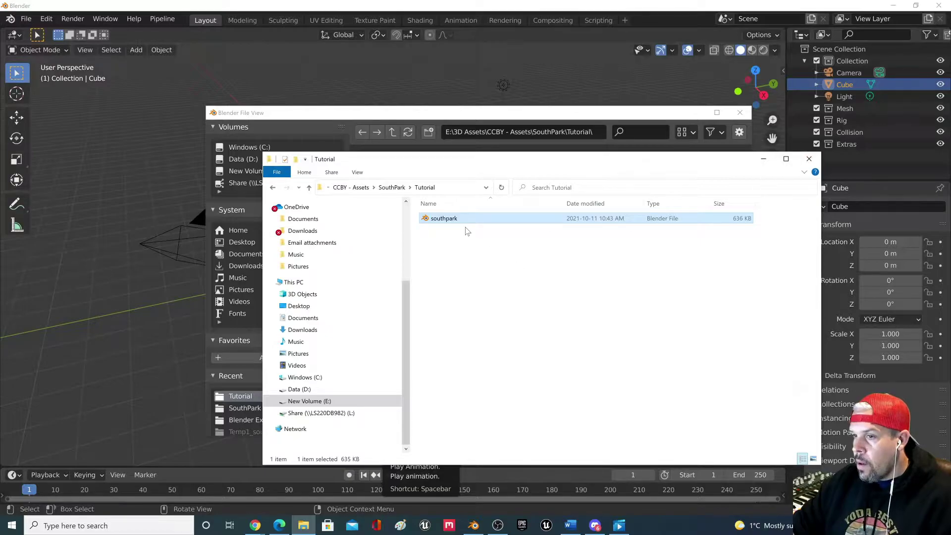
- Rename the southpark Blender file in the Tutorial folder as SouthPark_Cartman and close the folder window
click(447, 223)
text(C)
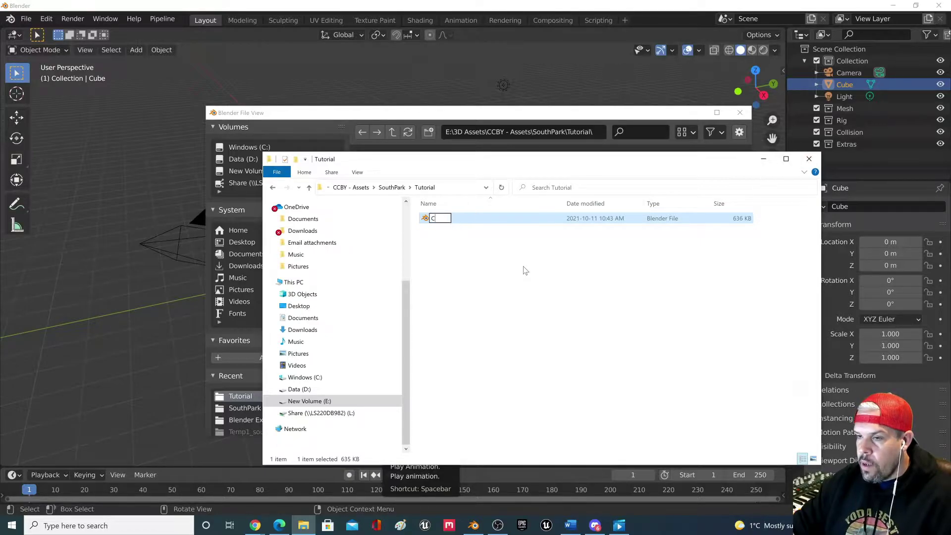
text(artman)
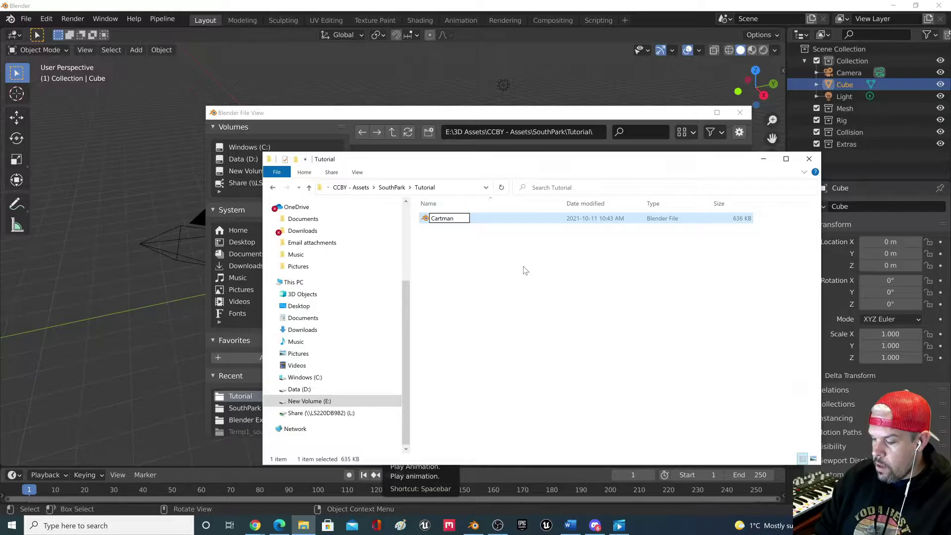
key(Home)
text(SouthP)
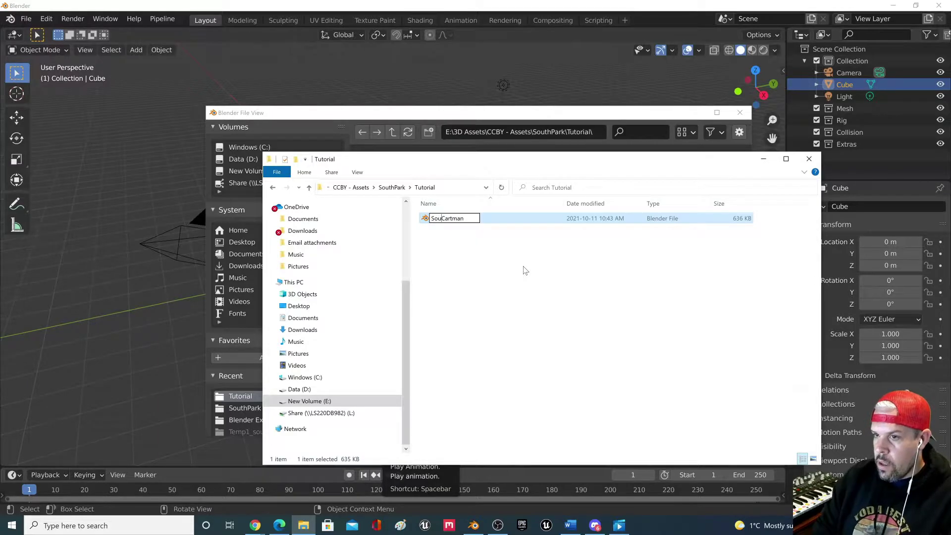
key(BackSpace)
key(BackSpace)
text(hPark_)
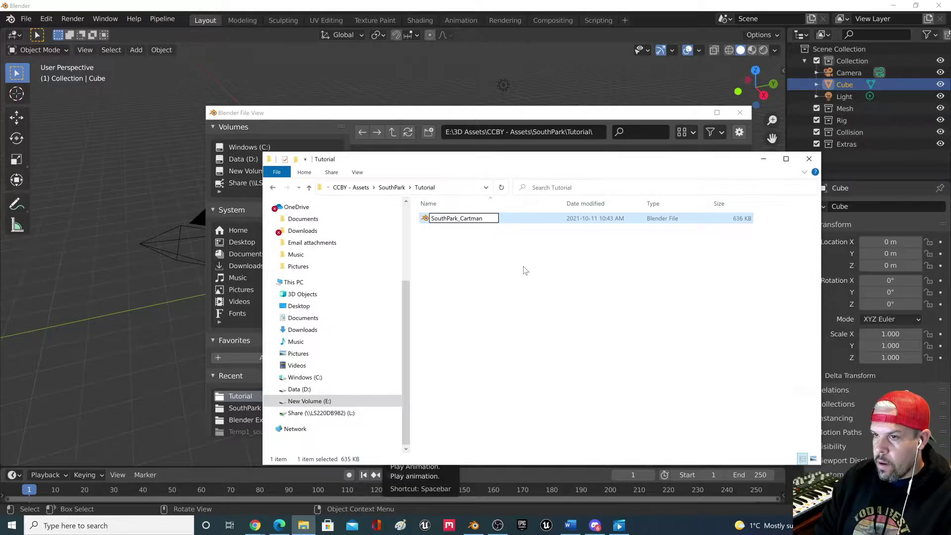
key(Return)
click(809, 159)
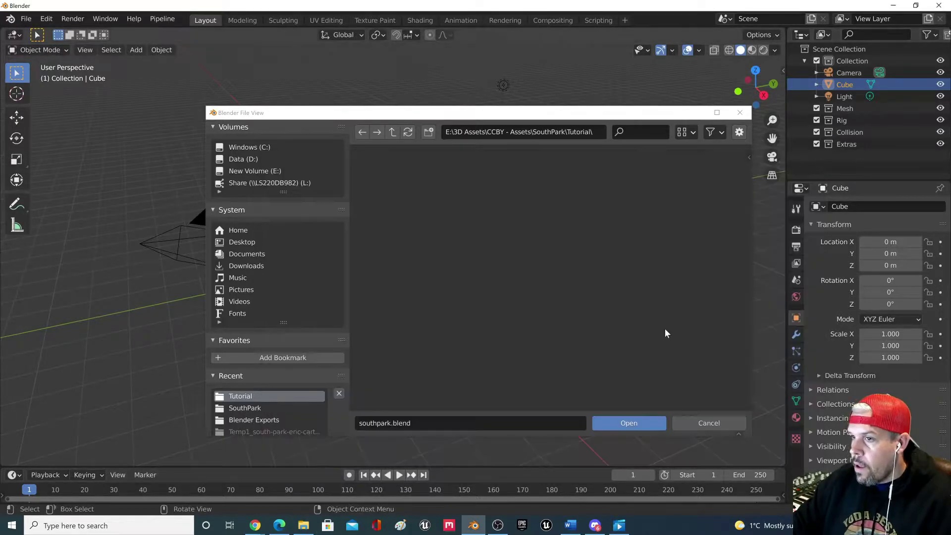
- Open SouthPark_Cartman.blend from E:\3D Assets\CCBY - Assets\SouthPark\Tutorial
click(269, 172)
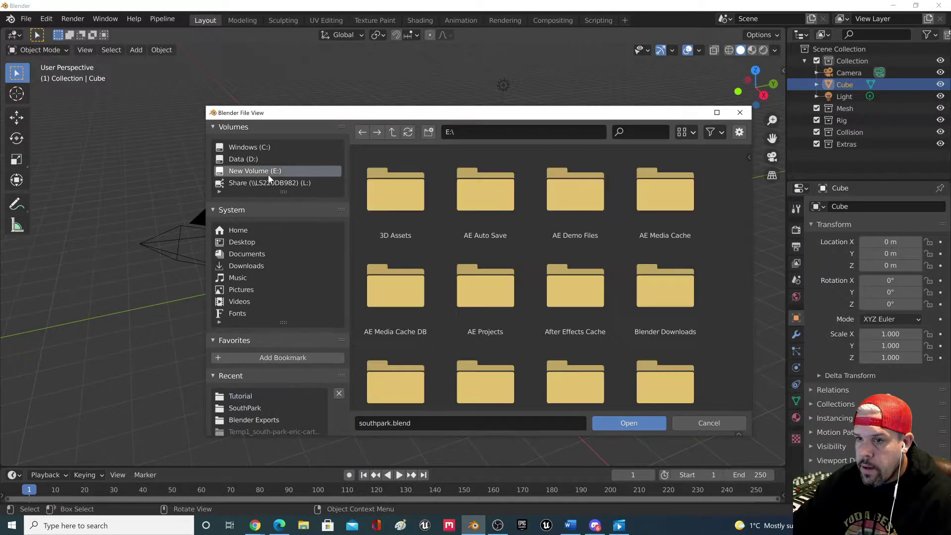
double_click(404, 223)
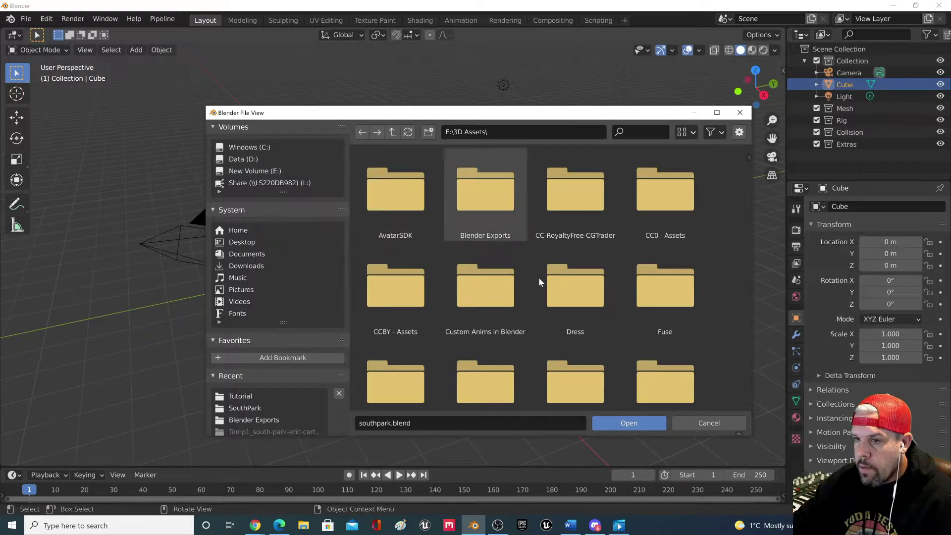
click(421, 299)
double_click(421, 297)
double_click(575, 203)
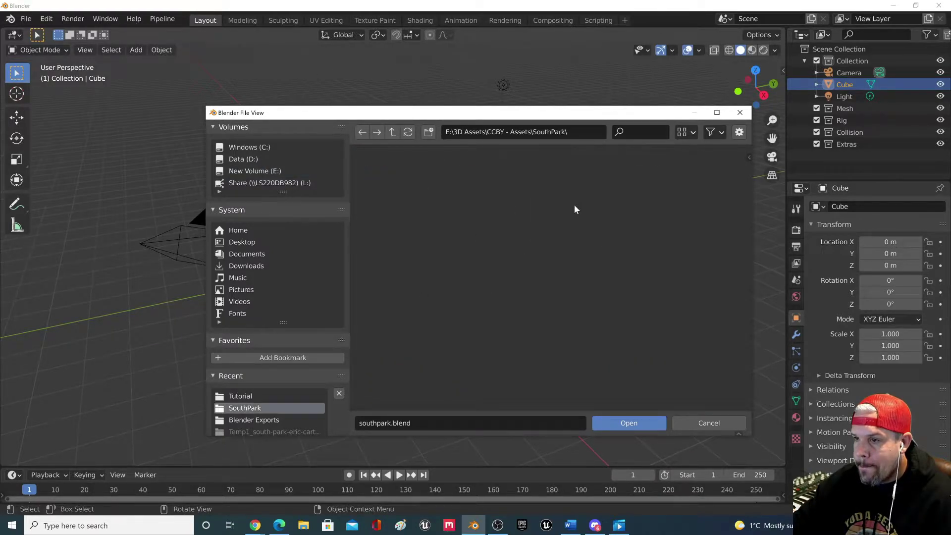
double_click(391, 210)
click(404, 218)
click(637, 420)
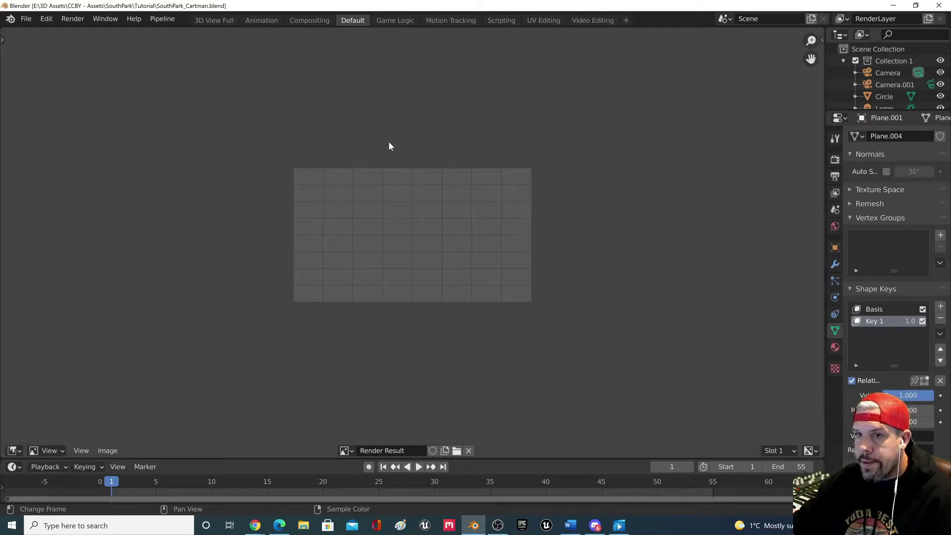
- Switch to the Scripting workspace and enlarge the 3D viewport over the text editor and the Python console
click(503, 20)
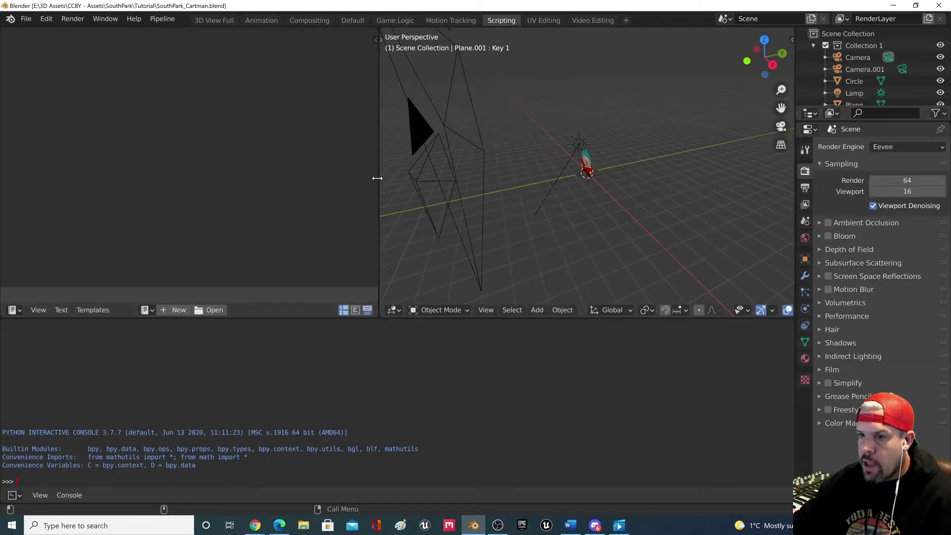
drag(379, 181, 5, 182)
drag(327, 319, 321, 436)
right_click(349, 209)
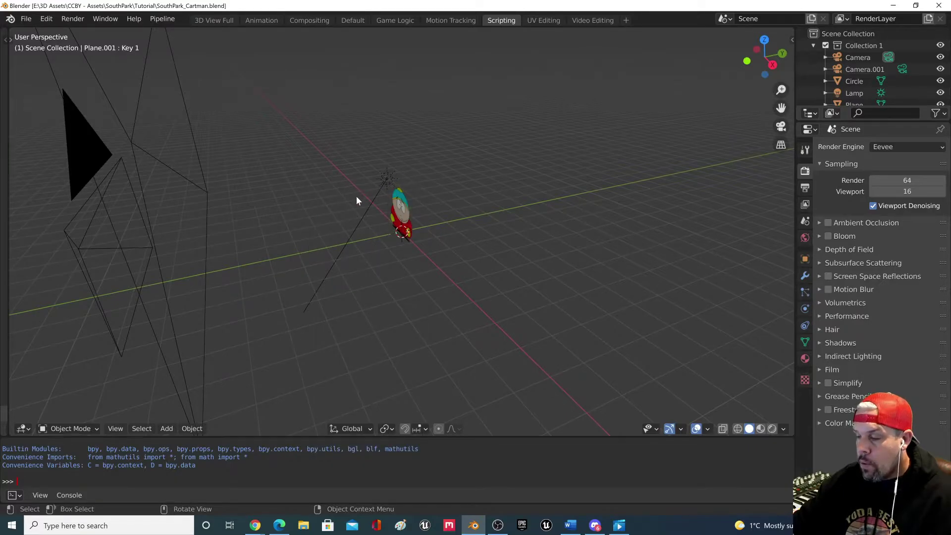
- Delete Camera, Camera.001 and Lamp from the scene, leaving only the Cartman meshes
middle_drag(361, 192, 464, 182)
scroll(412, 195, down, 5)
scroll(411, 197, up, 10)
scroll(412, 207, down, 5)
scroll(412, 208, up, 4)
scroll(412, 208, down, 4)
right_click(411, 214)
click(404, 176)
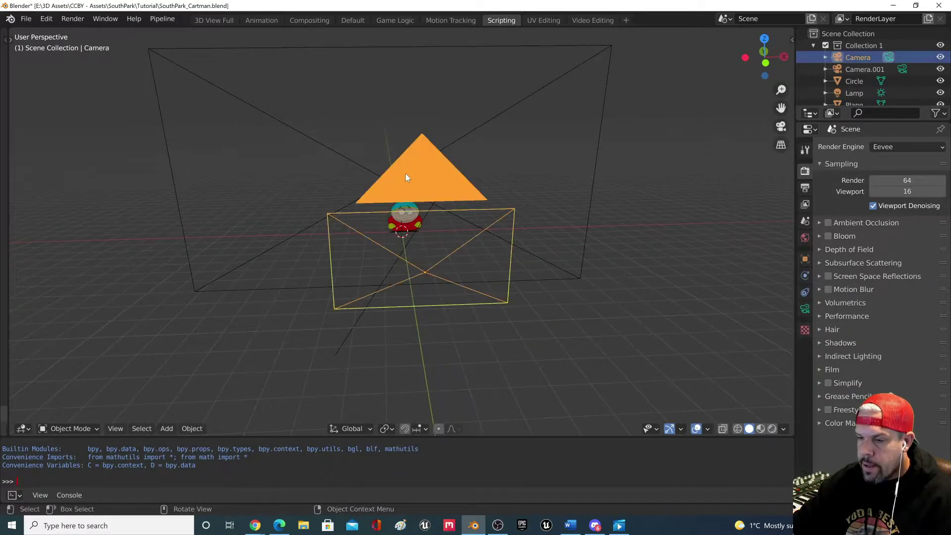
scroll(515, 173, down, 3)
mouse_move(508, 168)
middle_down()
mouse_move(512, 154)
mouse_move(503, 162)
middle_up()
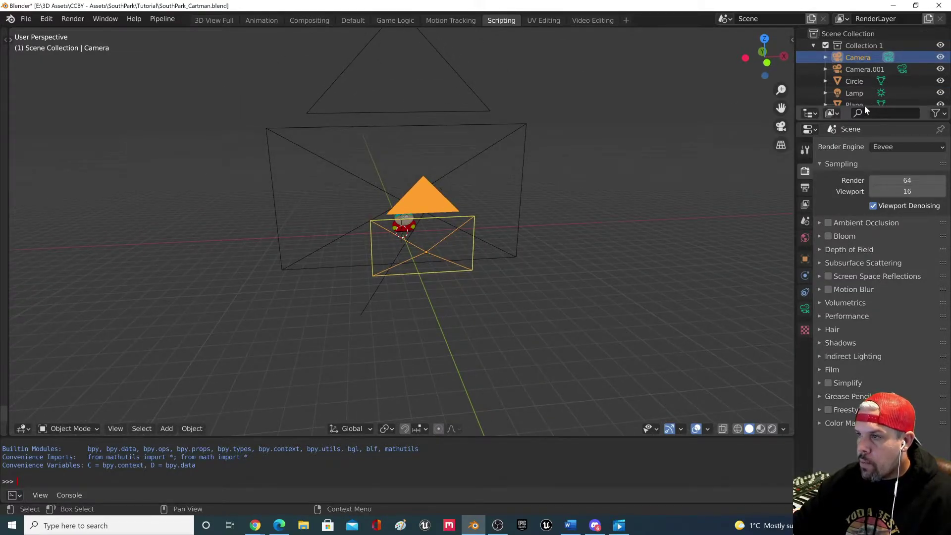
drag(859, 122, 859, 178)
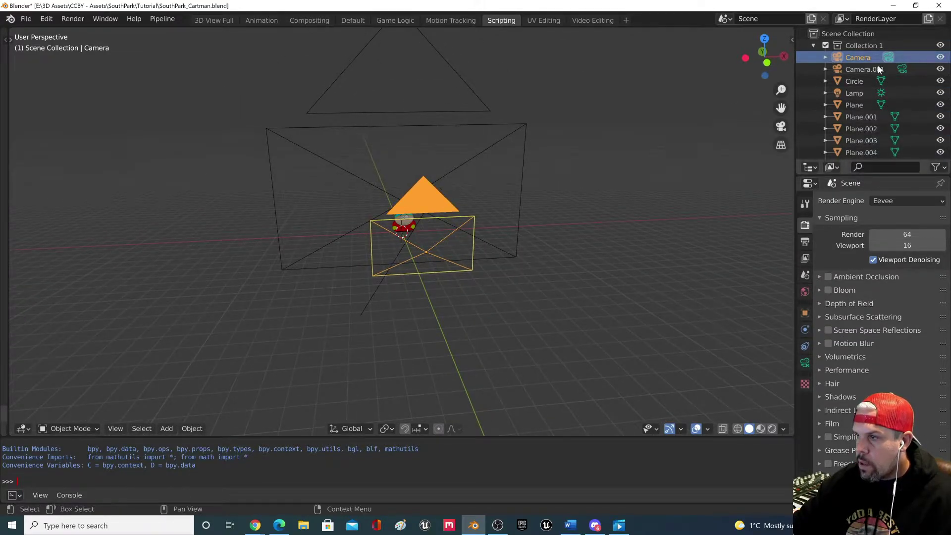
shift+click(863, 70)
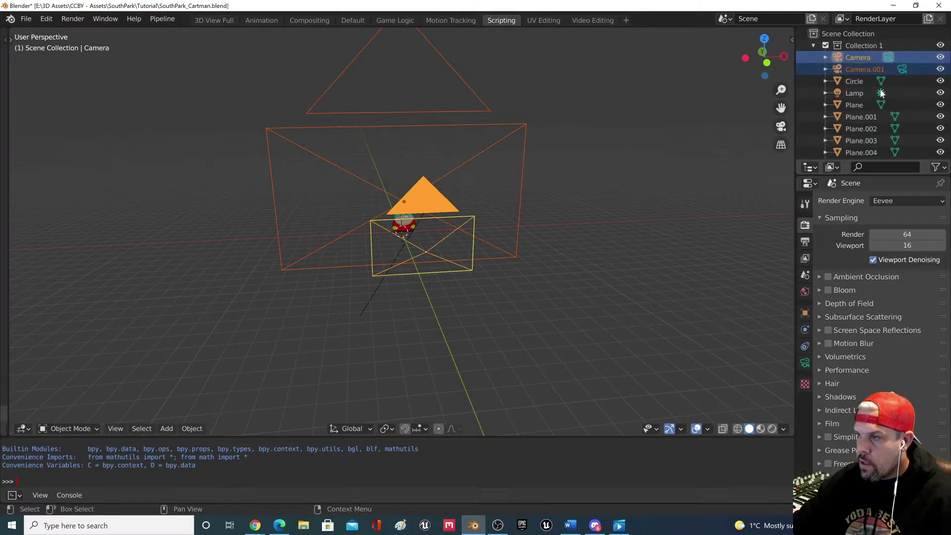
shift+click(860, 93)
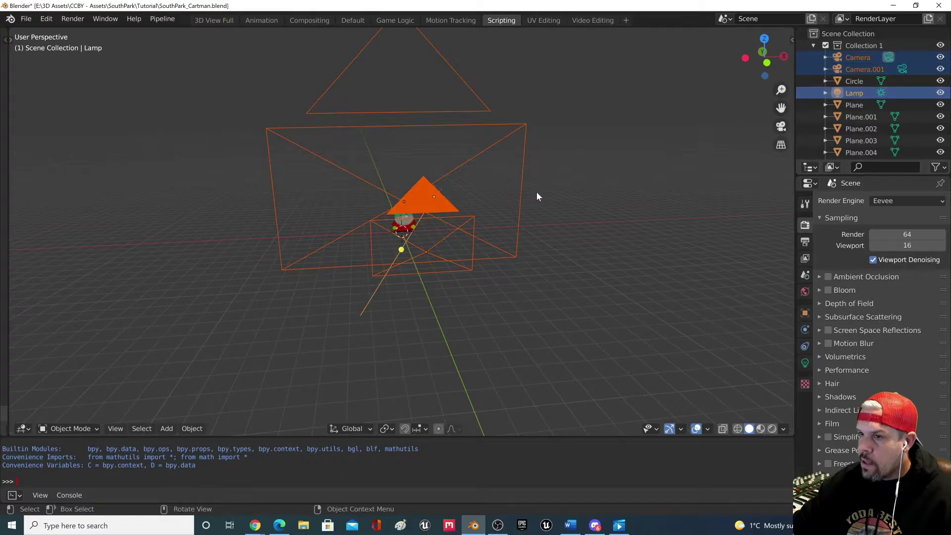
key(Delete)
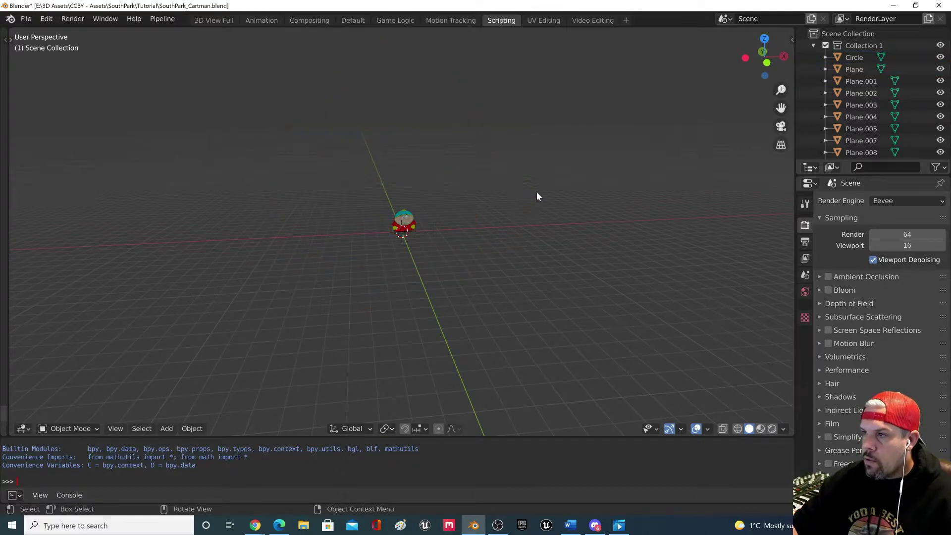
scroll(405, 226, up, 6)
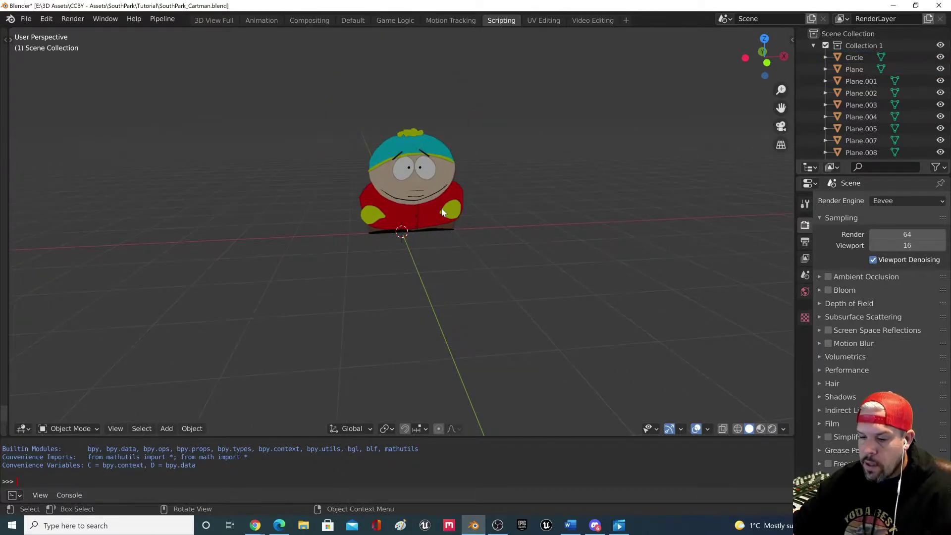
scroll(435, 207, up, 4)
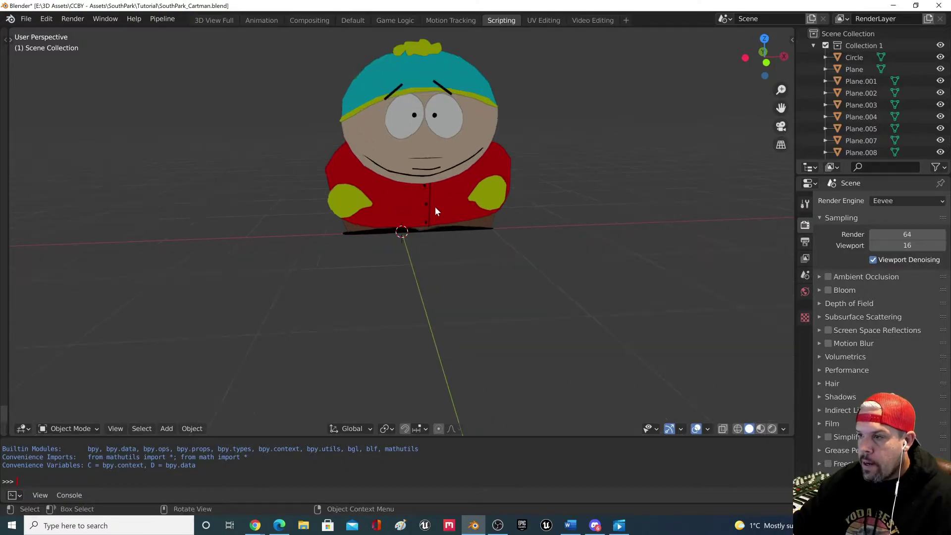
- Examine the remaining Cartman model from the front and from slightly different angles and distances
shift+middle_drag(424, 229, 723, 226)
scroll(431, 255, down, 2)
middle_drag(474, 229, 403, 234)
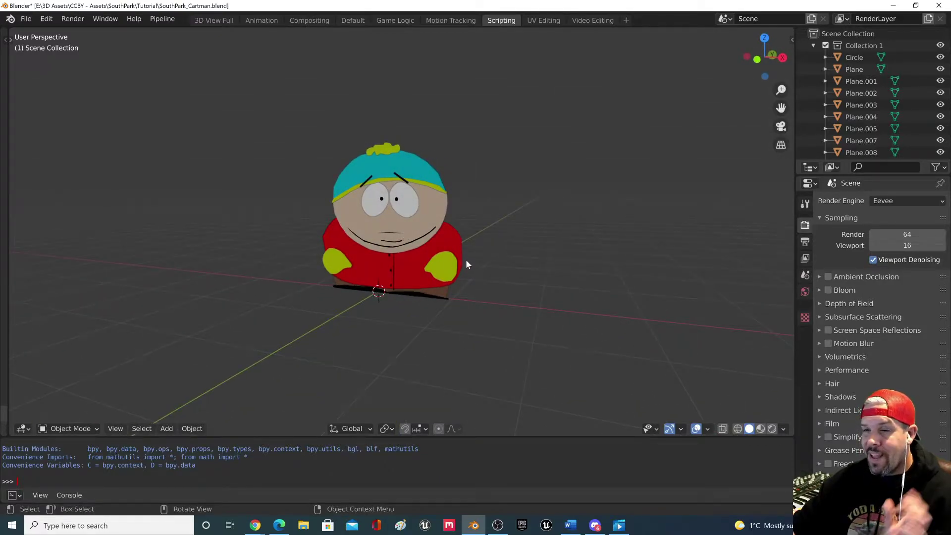
shift+middle_drag(425, 239, 479, 372)
middle_drag(474, 310, 449, 290)
scroll(499, 304, down, 3)
scroll(446, 285, down, 2)
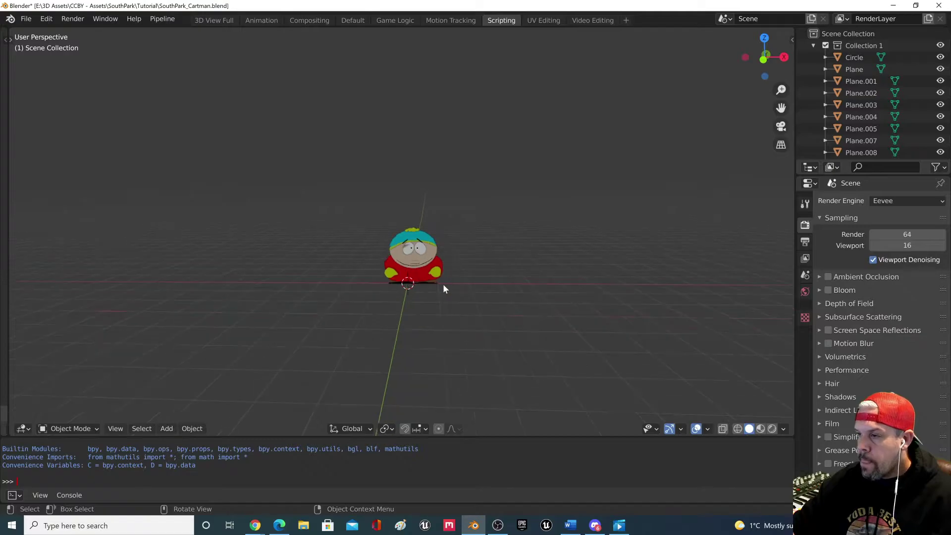
scroll(441, 281, up, 3)
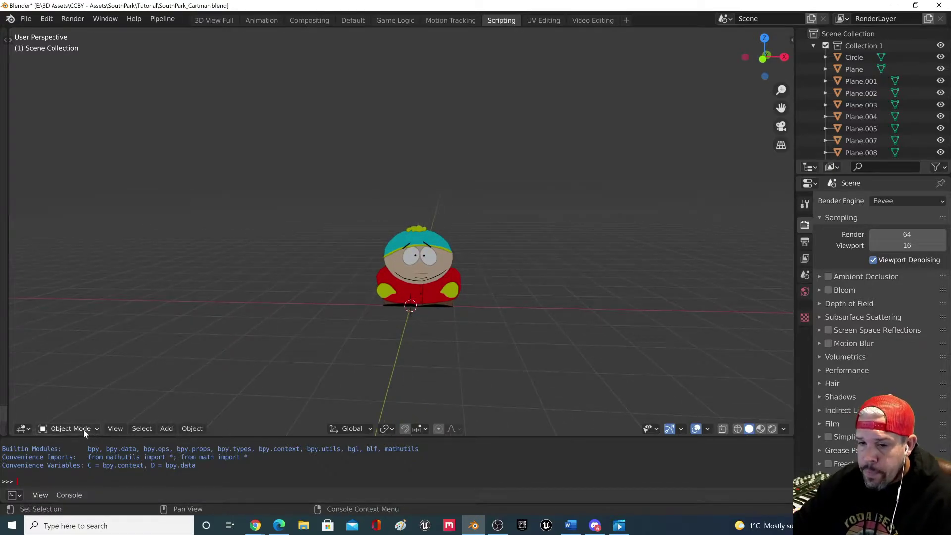
- Inspect Cartman's separate meshes by selecting the hat tuft, eyes, eyebrow and hands one at a time and viewing the model edge-on
click(429, 283)
scroll(433, 295, up, 2)
middle_drag(454, 302, 440, 249)
click(433, 236)
click(423, 280)
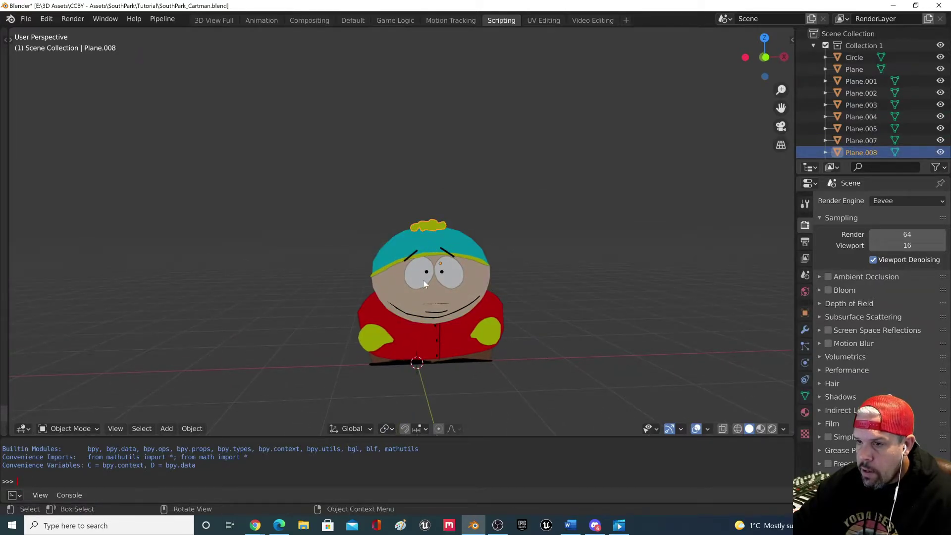
click(449, 282)
click(448, 252)
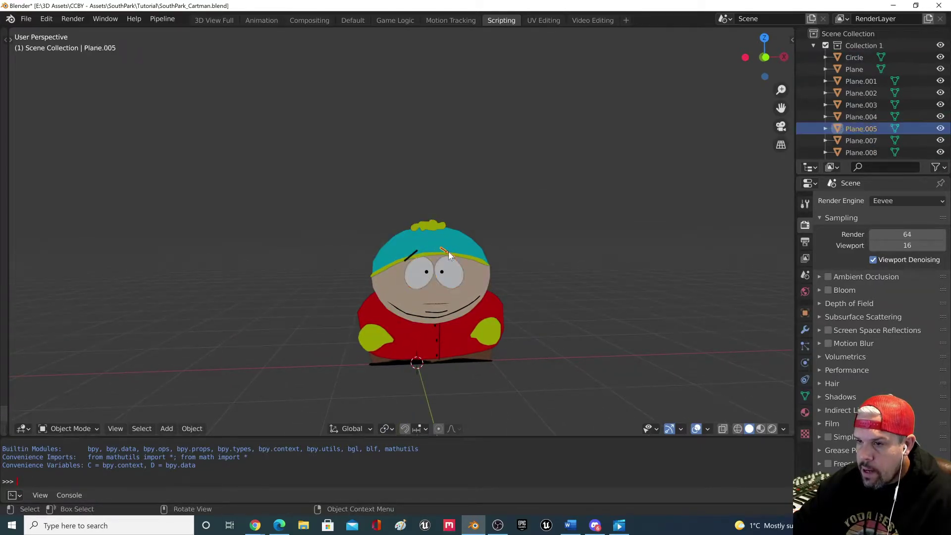
click(487, 329)
click(381, 344)
middle_drag(382, 344, 554, 349)
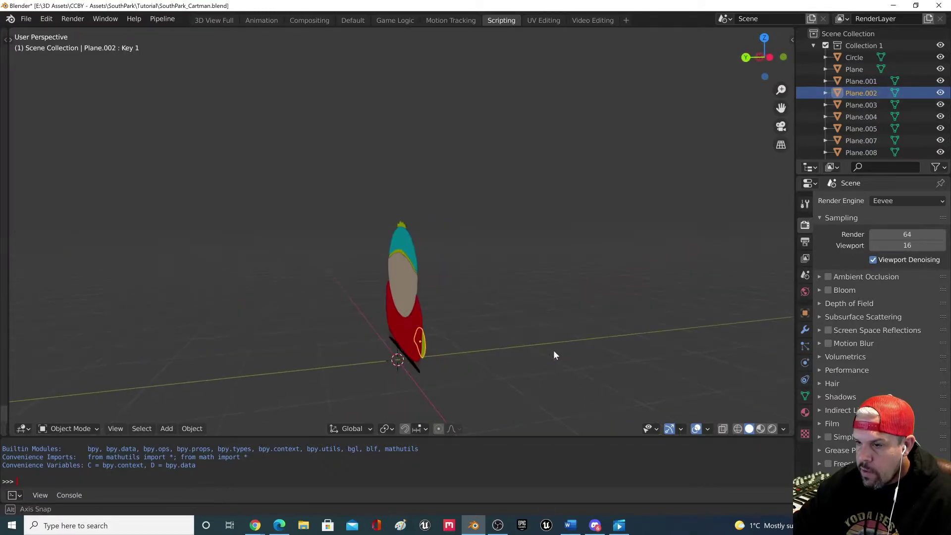
- Try moving the red jacket mesh, Plane, away from the other Cartman parts
click(406, 331)
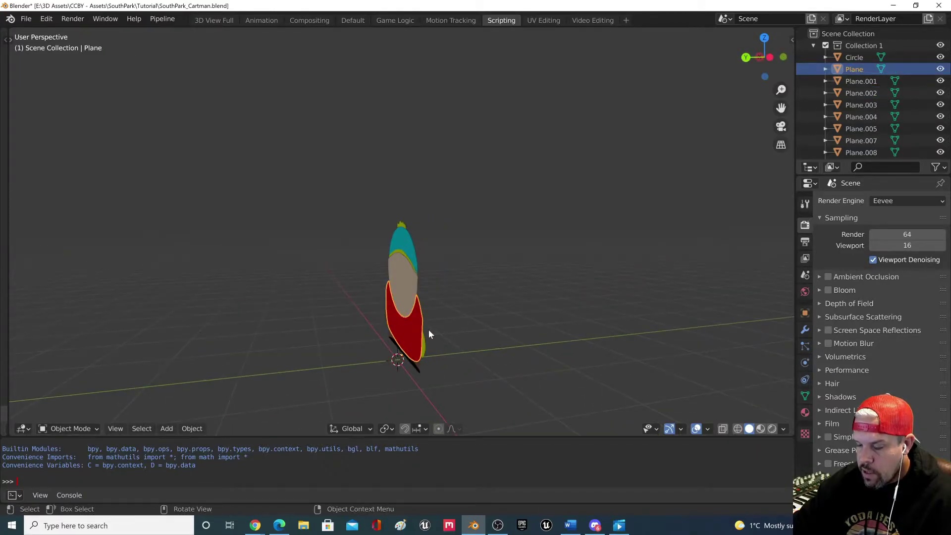
key(g)
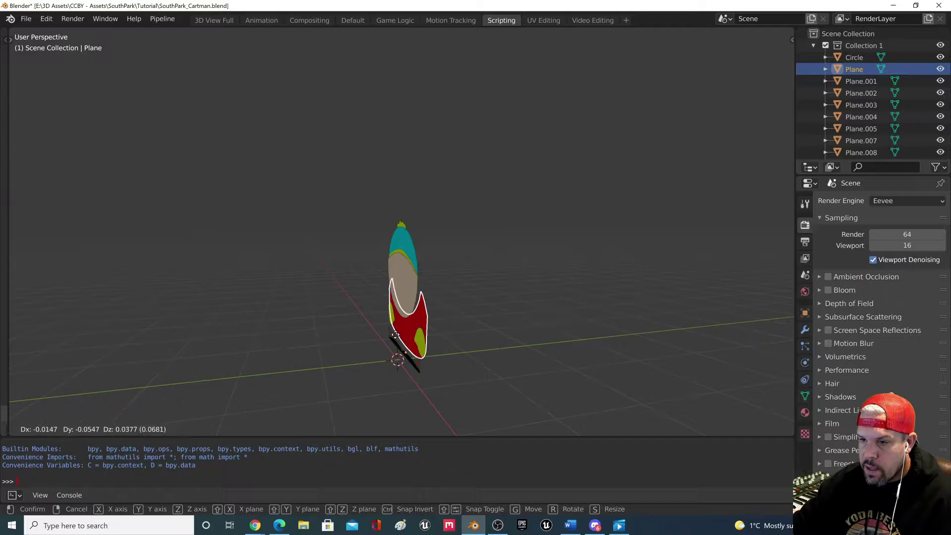
click(512, 325)
middle_drag(512, 325, 354, 321)
scroll(456, 316, down, 2)
middle_drag(464, 311, 462, 314)
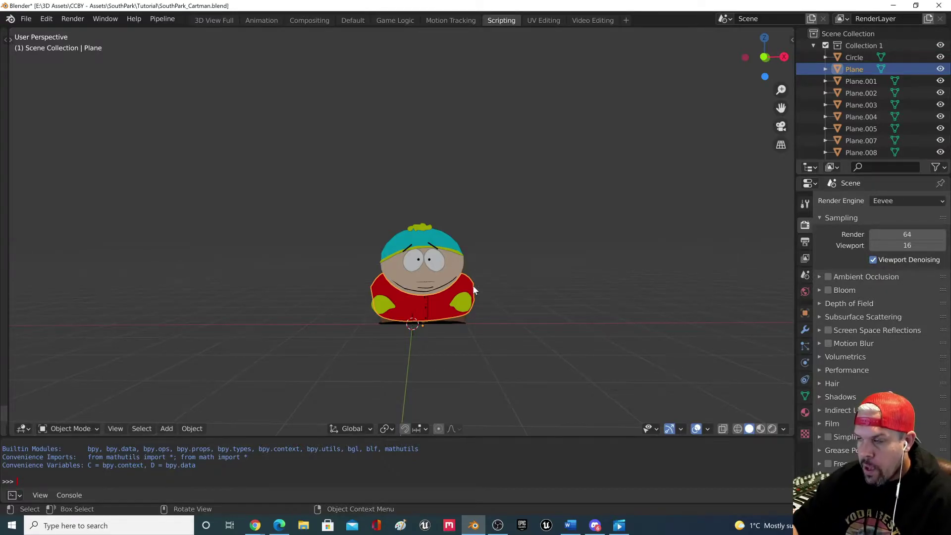
- Select all of the Cartman meshes in the viewport with a box selection
scroll(431, 274, down, 2)
scroll(446, 273, up, 1)
click(477, 237)
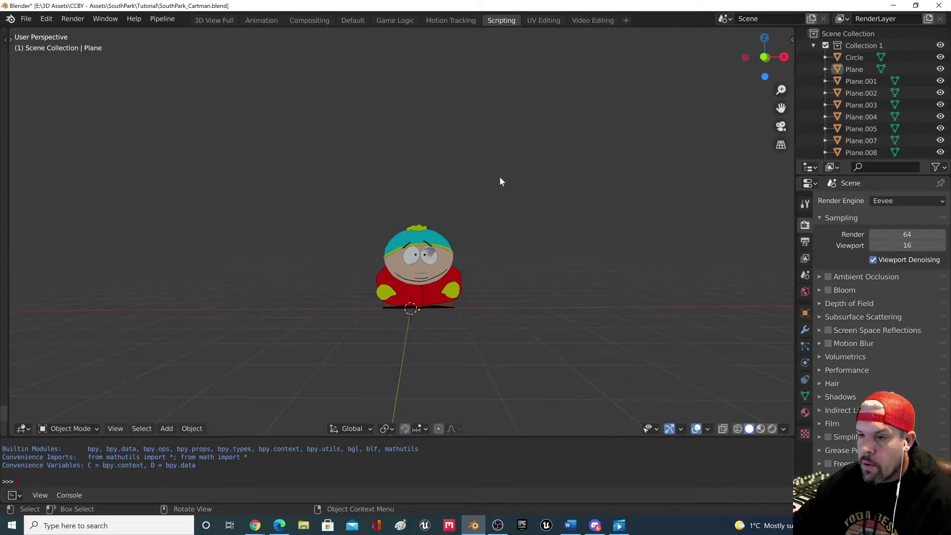
scroll(133, 404, up, 2)
key(ctrl+b)
drag(531, 179, 290, 376)
scroll(842, 89, down, 5)
scroll(842, 90, up, 4)
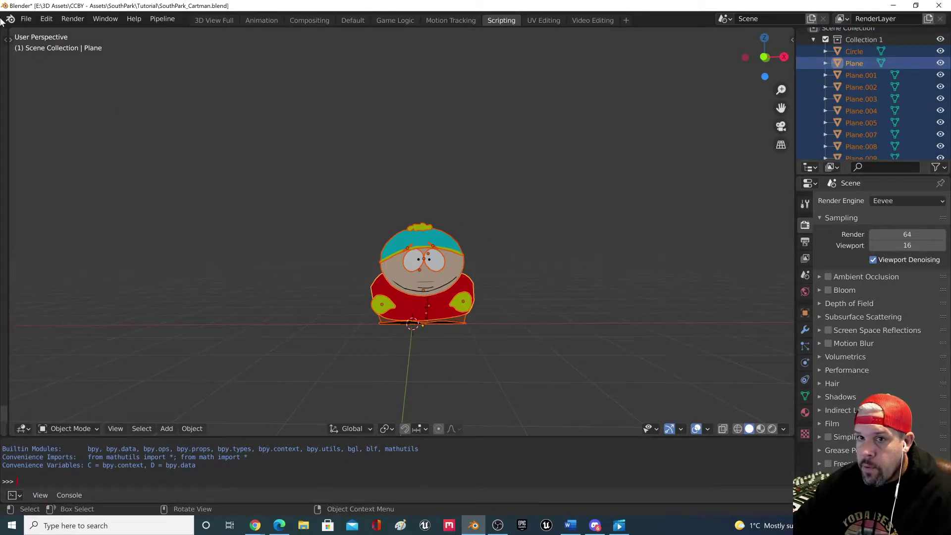
- Start an FBX export of the model and set its path mode to Copy
click(26, 19)
mouse_move(62, 190)
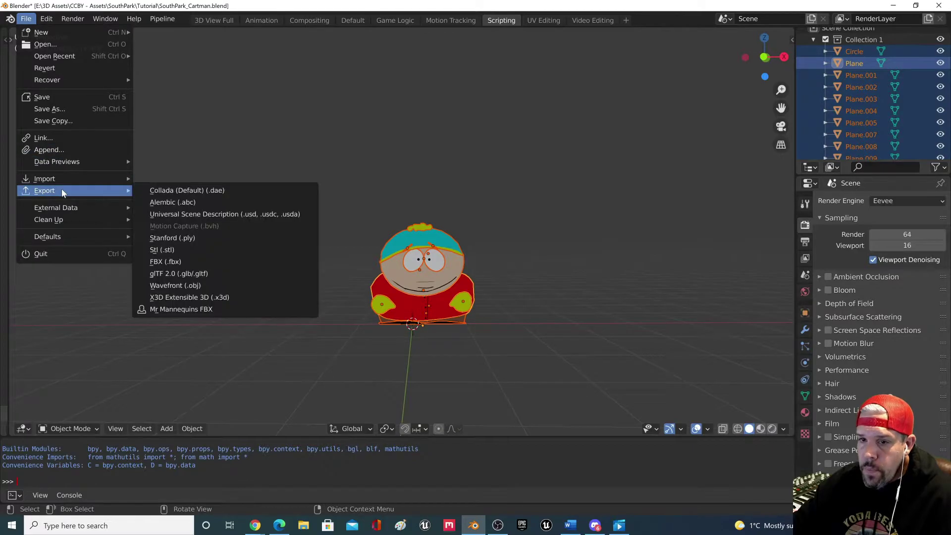
click(190, 260)
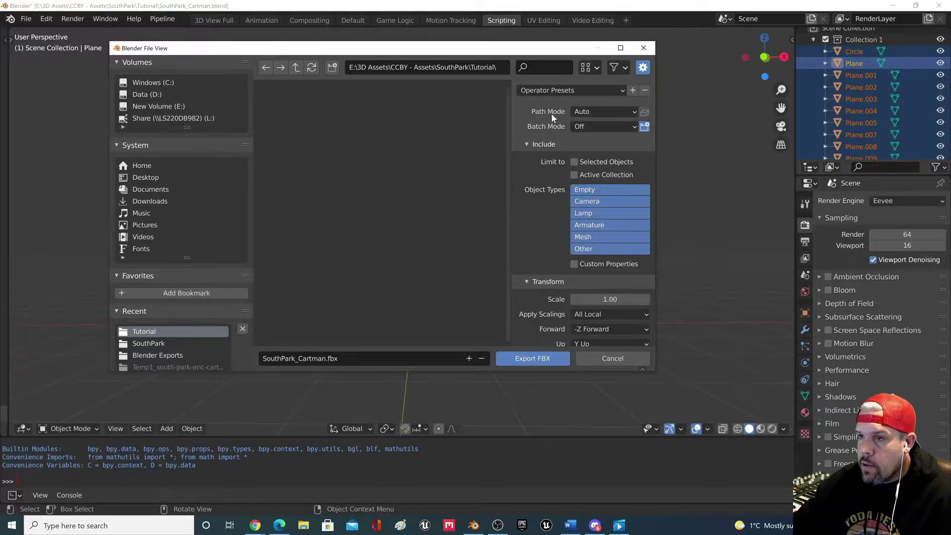
click(613, 113)
click(585, 198)
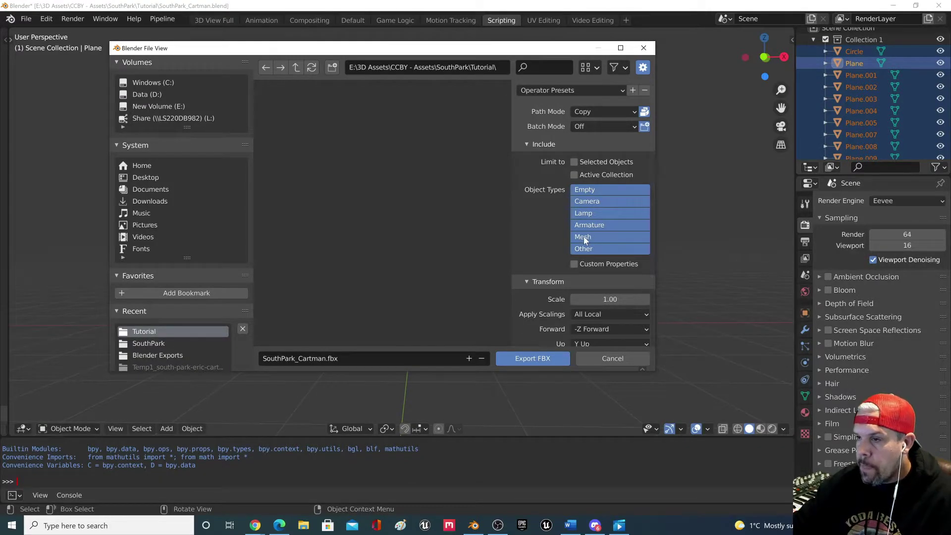
- Limit the exported object types to Armature, Mesh and Other
click(596, 227)
shift+click(597, 237)
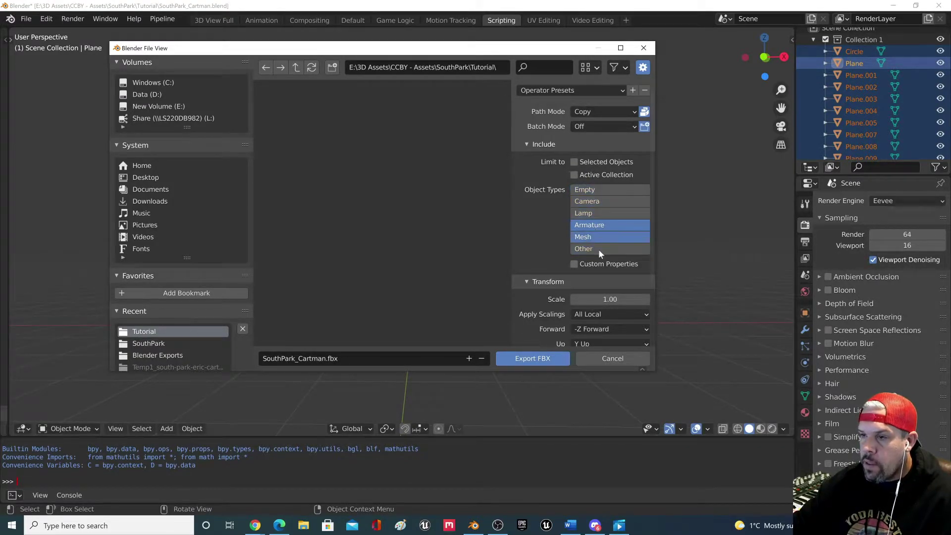
shift+click(599, 248)
scroll(577, 250, down, 3)
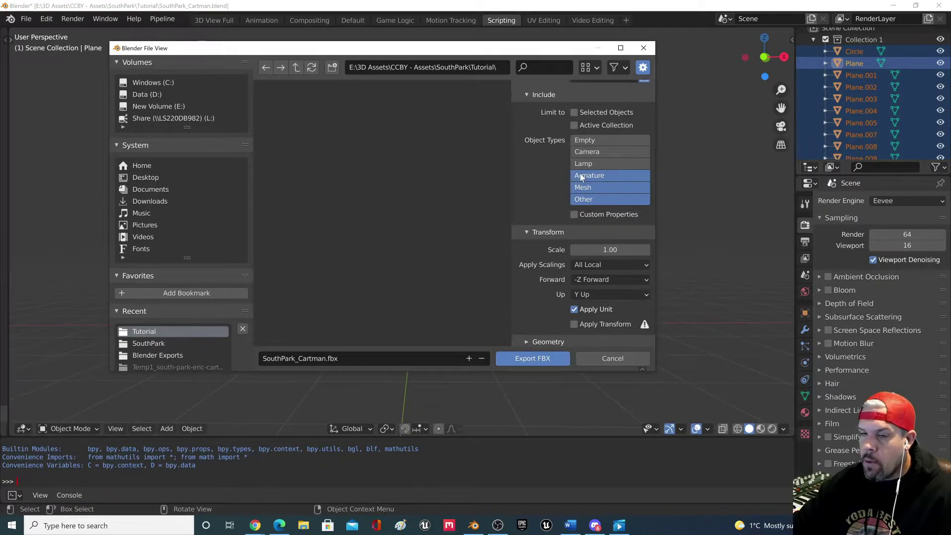
- Set the export's transform axes to -X Forward and Z Up
scroll(592, 200, down, 2)
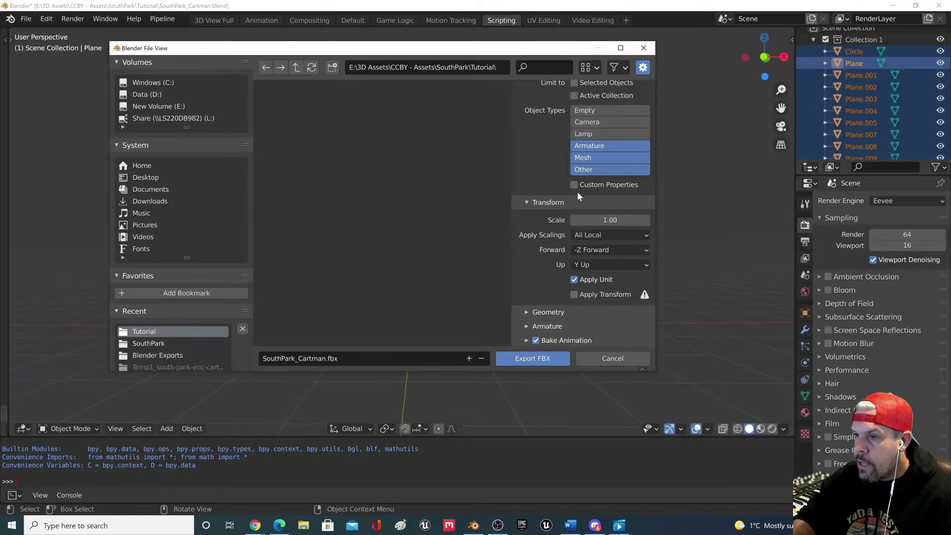
click(604, 250)
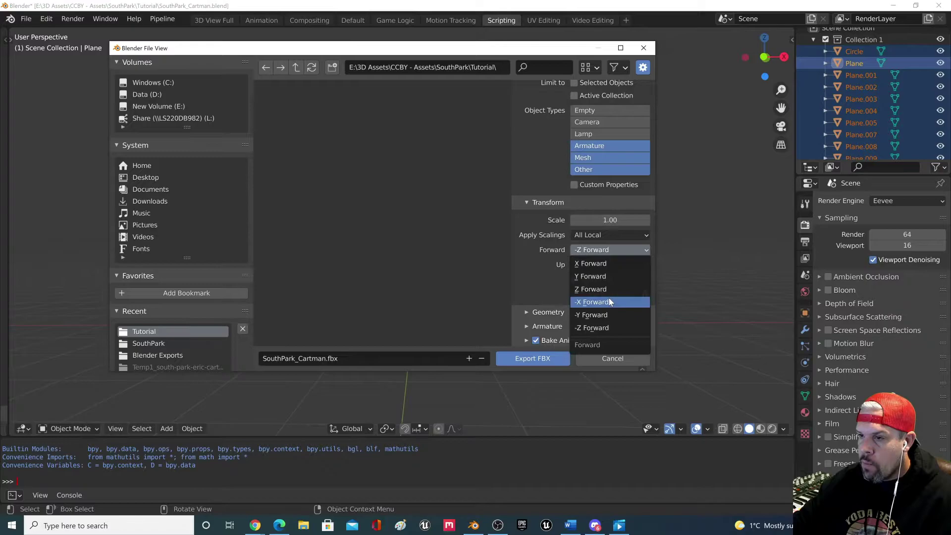
click(610, 301)
click(602, 266)
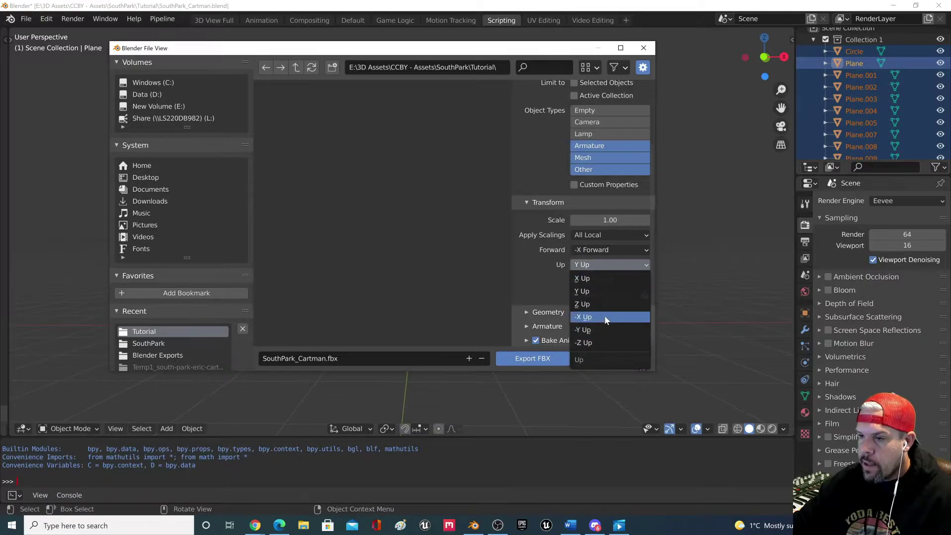
click(600, 302)
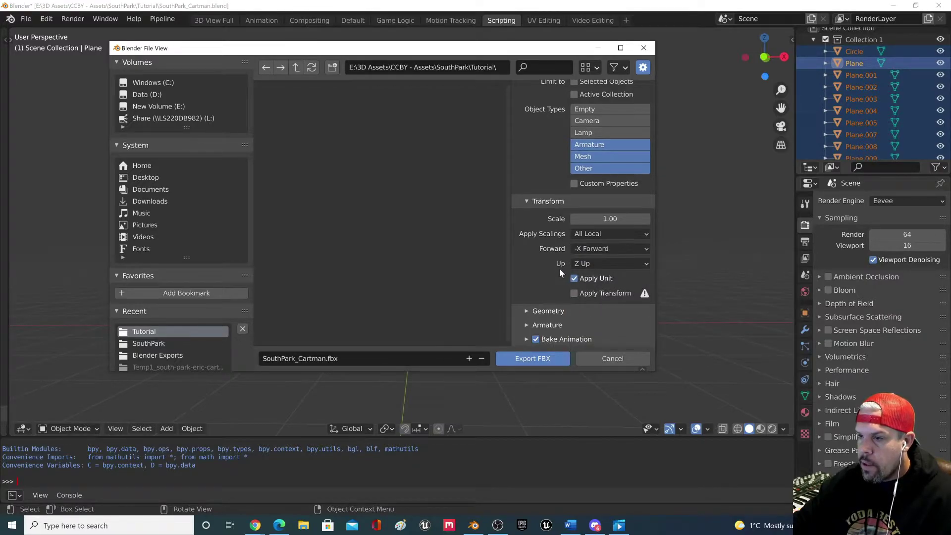
- Set the armature's primary bone axis to X and secondary bone axis to Y, and turn off Add Leaf Bones
click(526, 325)
scroll(552, 257, down, 2)
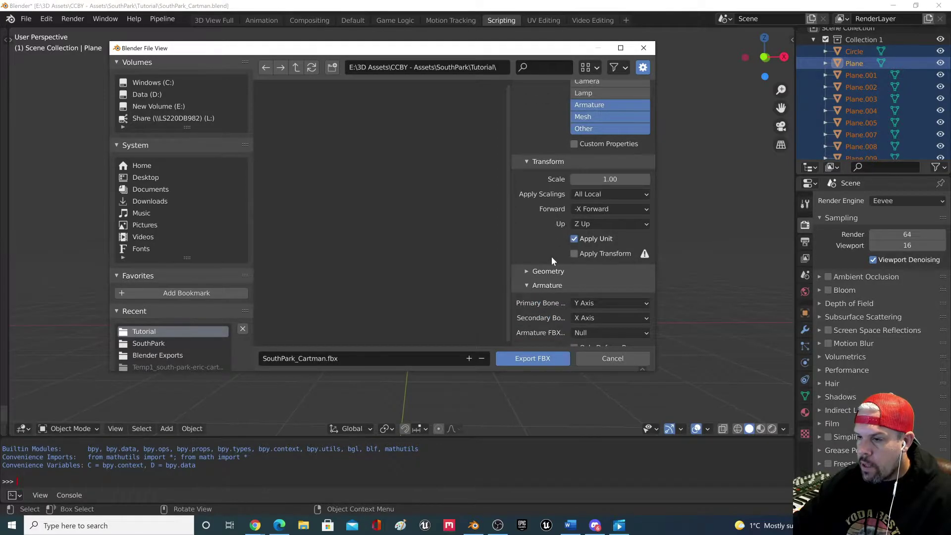
scroll(551, 256, down, 2)
scroll(583, 264, down, 1)
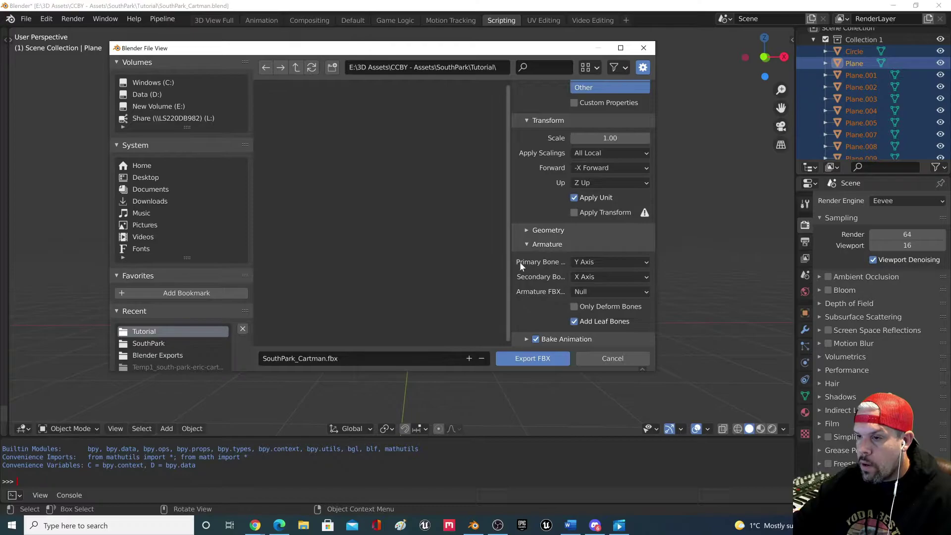
click(599, 261)
click(598, 275)
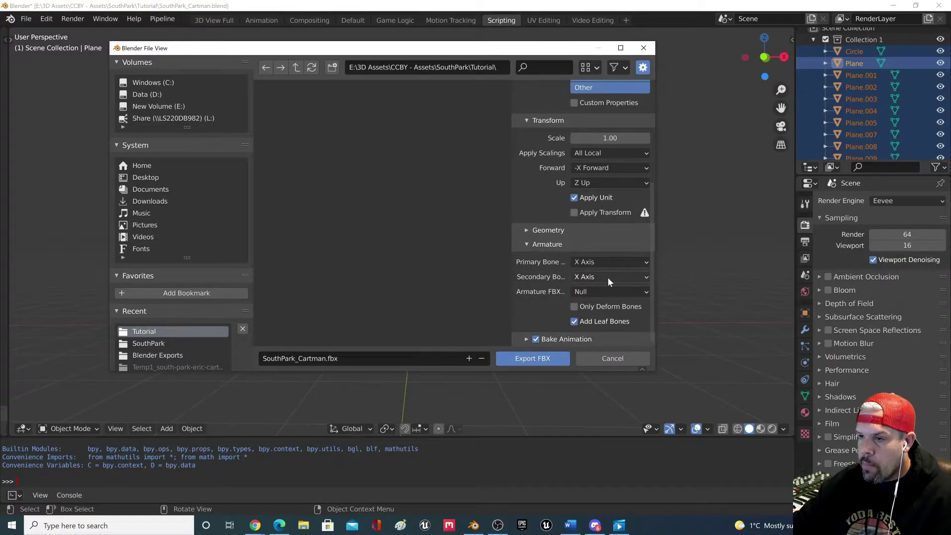
click(608, 277)
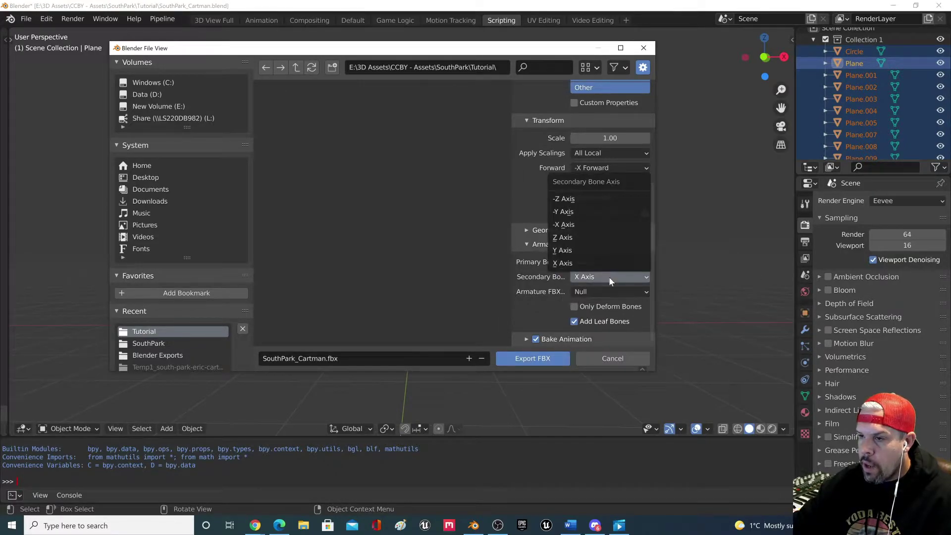
click(589, 250)
click(575, 321)
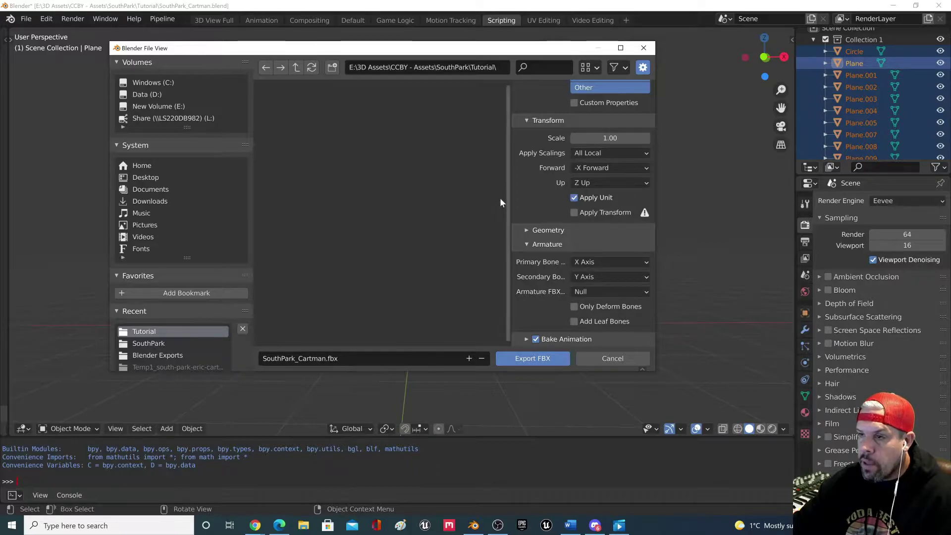
- Review the export options, export the model as SouthPark_Cartman.fbx to the Tutorial folder, and deselect the meshes
scroll(580, 194, up, 5)
scroll(580, 190, down, 5)
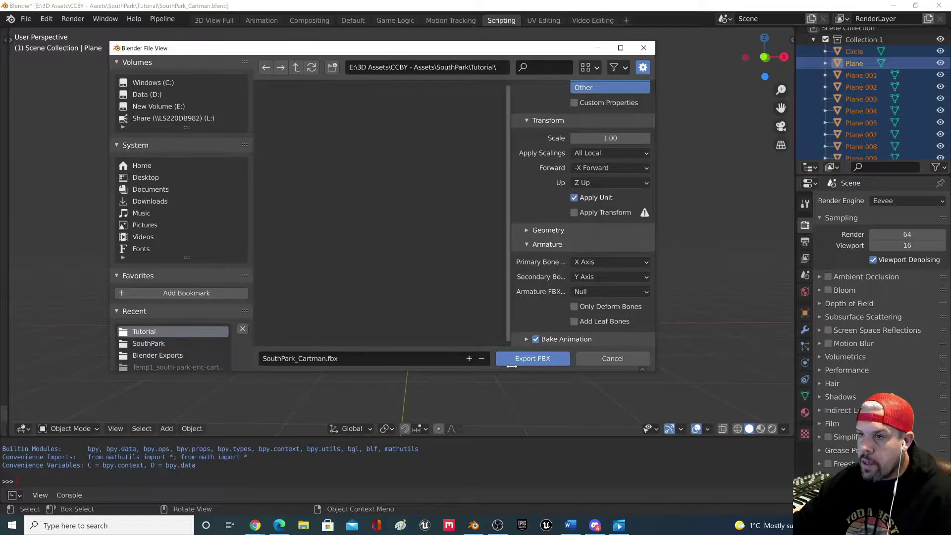
click(543, 360)
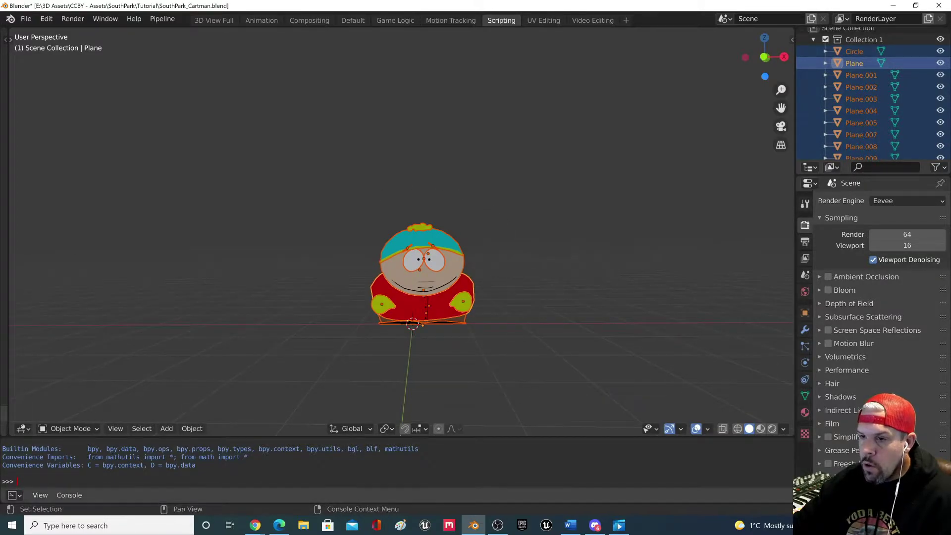
click(474, 380)
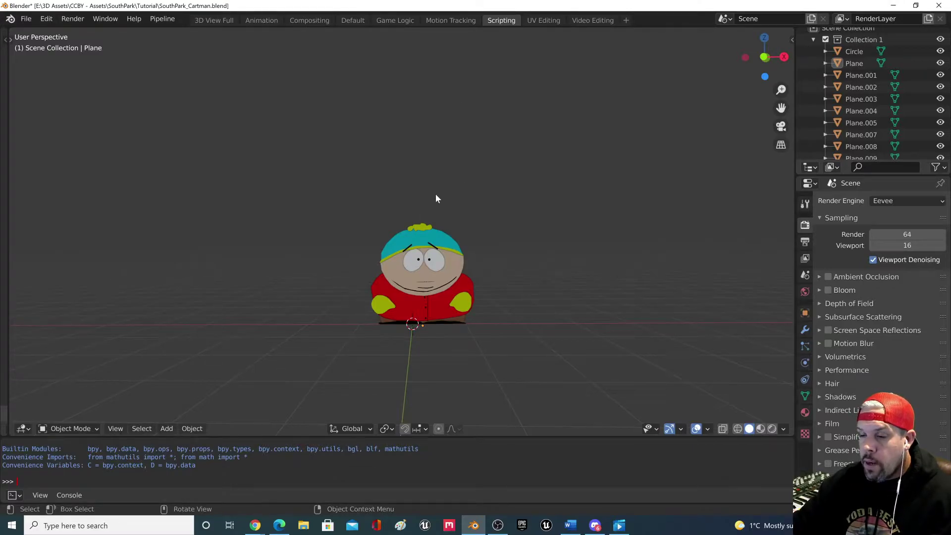
- Minimize Blender and the browser, and start a new Games project from the Blank template in the Unreal Project Browser
click(894, 8)
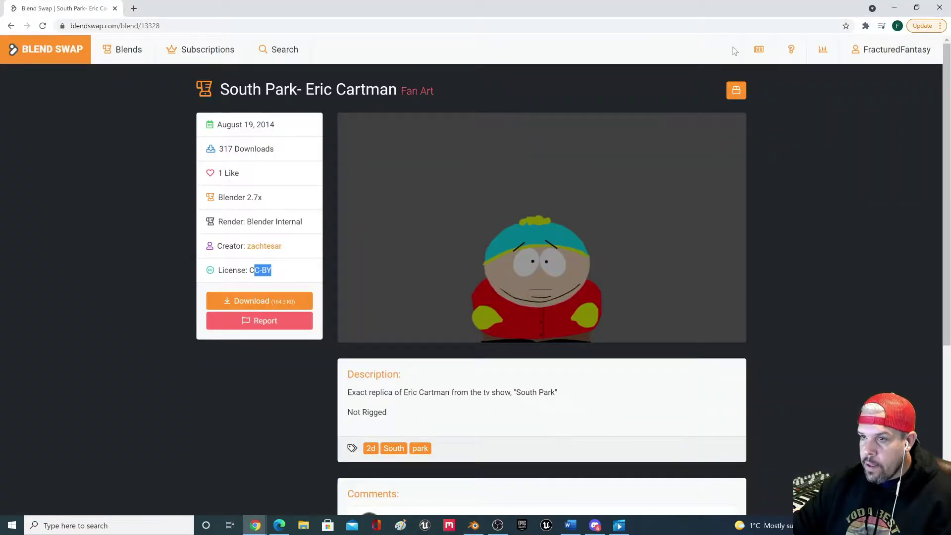
click(894, 11)
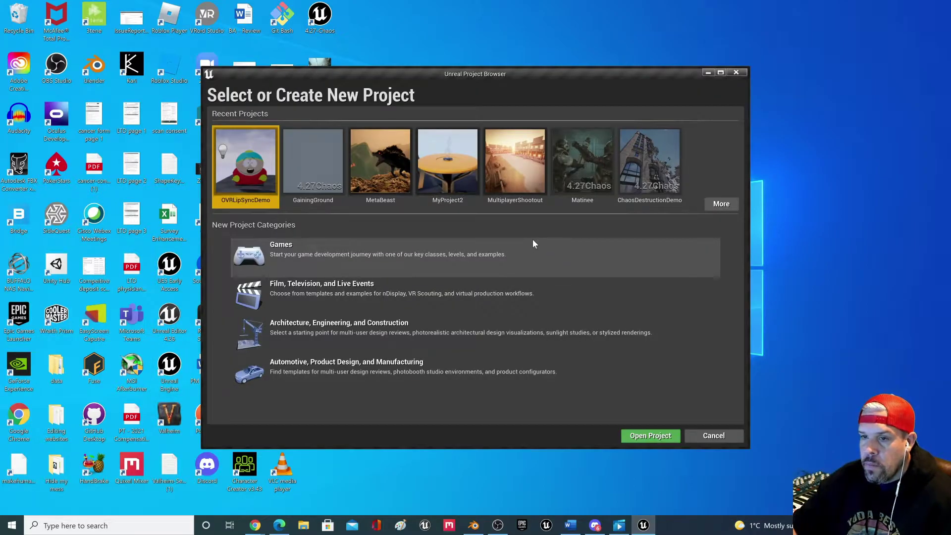
click(416, 247)
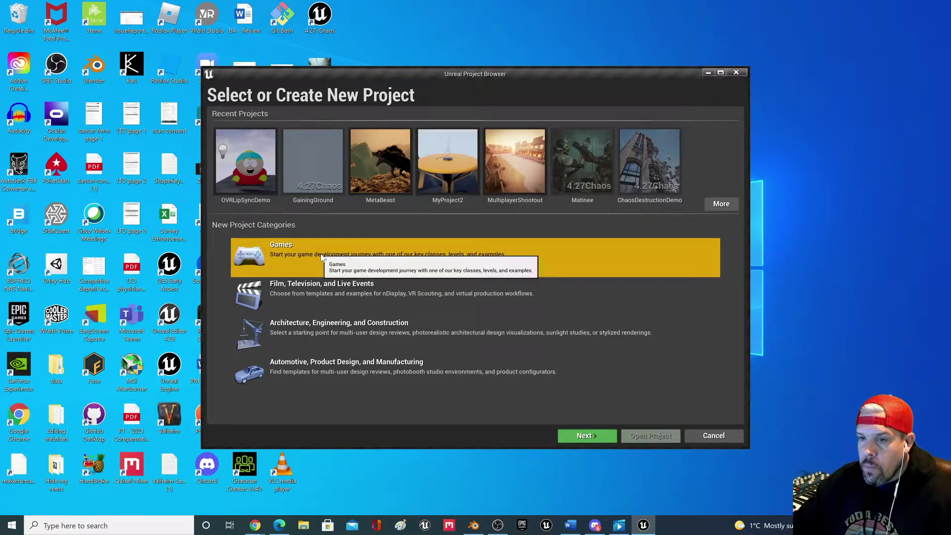
click(587, 436)
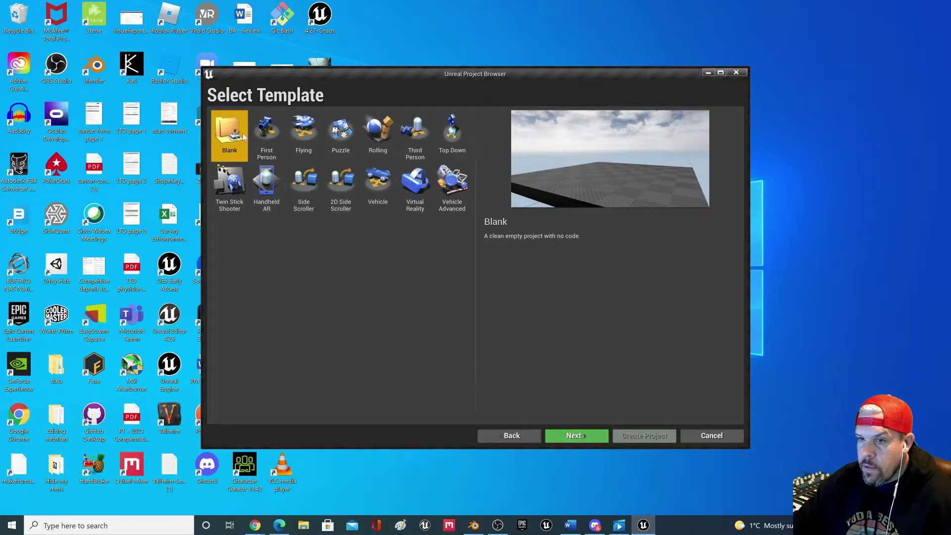
click(575, 436)
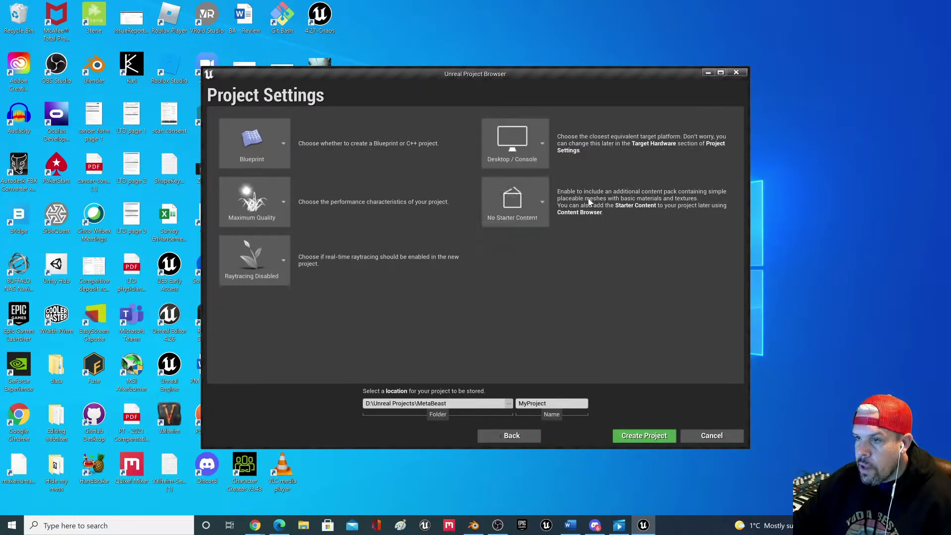
- Set the project's storage folder to D:\Unreal Projects\SouthPark
click(494, 399)
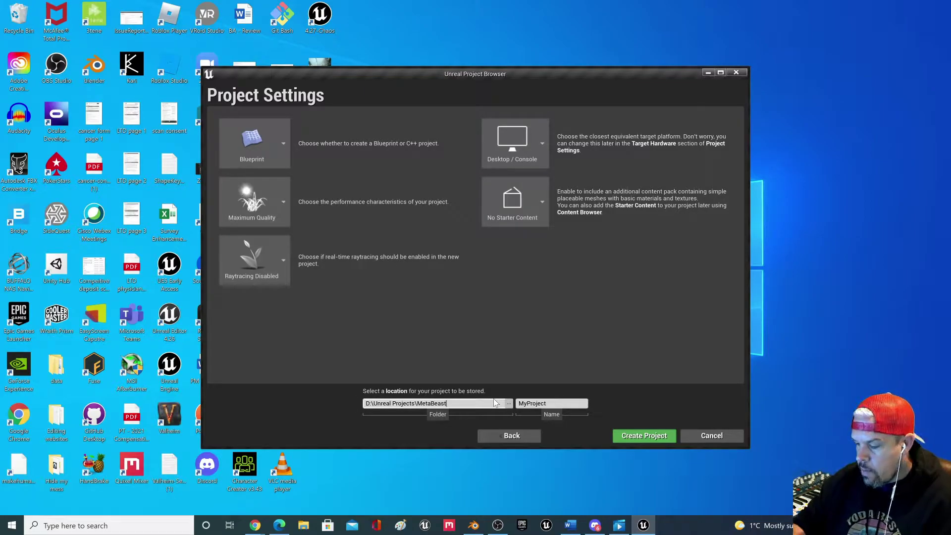
key(BackSpace)
key(BackSpace)
key(BackSpace)
key(BackSpace)
key(BackSpace)
key(BackSpace)
key(BackSpace)
key(BackSpace)
key(BackSpace)
text(S)
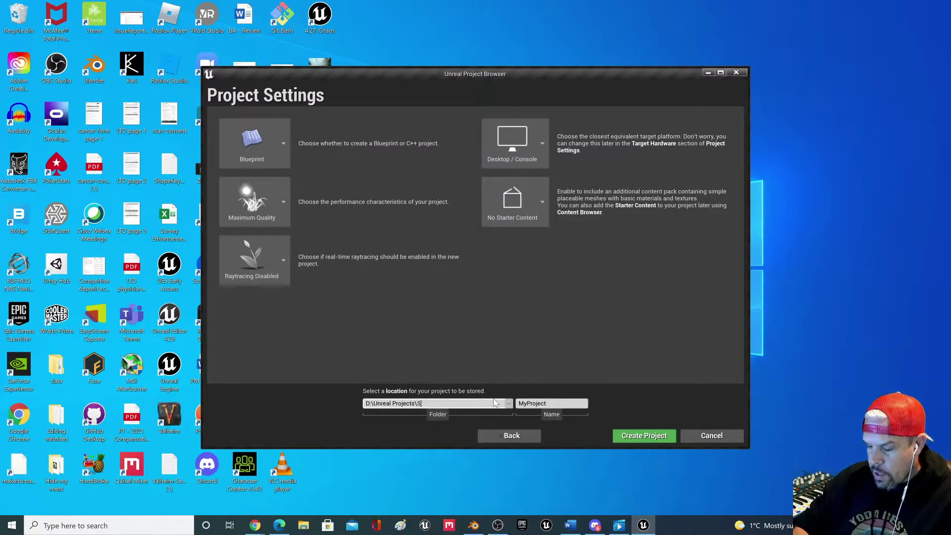
text(outhPark)
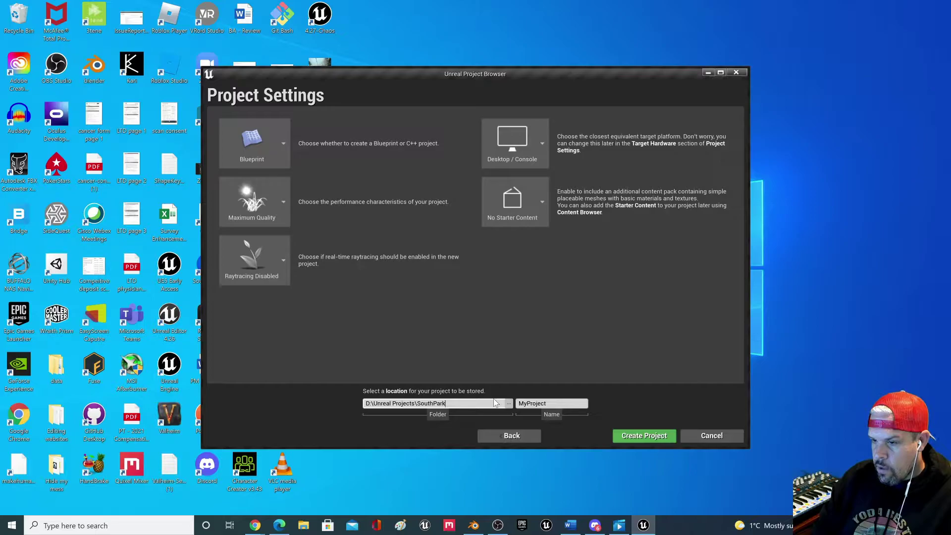
- Name the project SouthPark and create it with the Blueprint, Desktop / Console and No Starter Content settings
key(Tab)
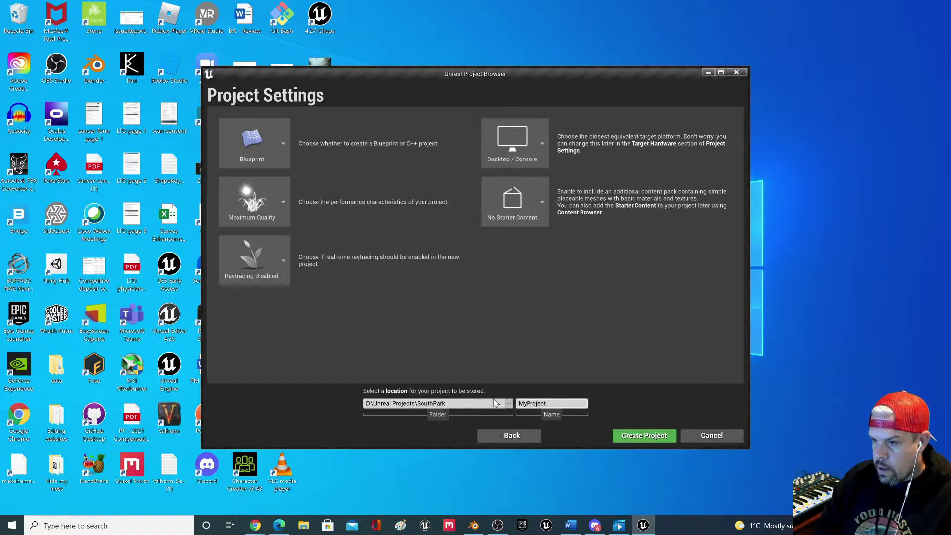
key(ctrl+a)
text(Southp)
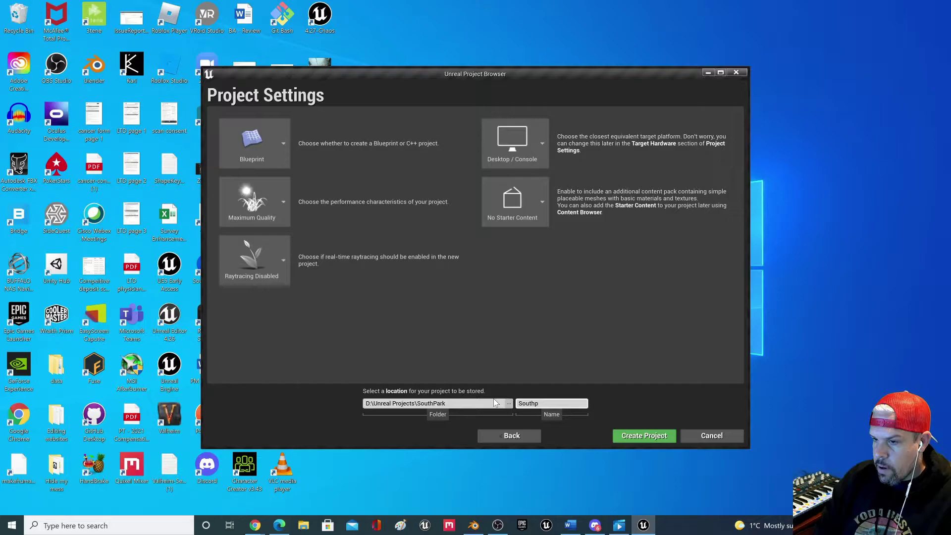
key(BackSpace)
text(Park)
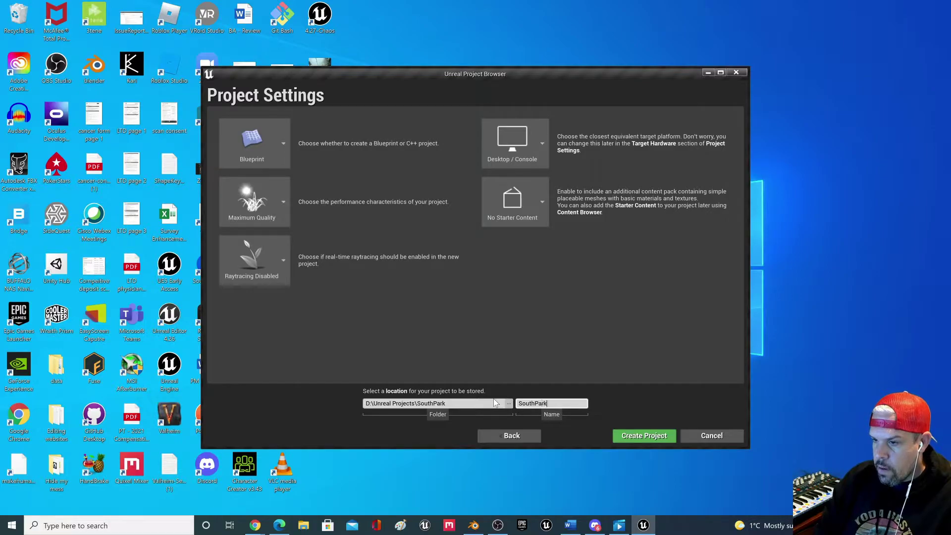
click(649, 440)
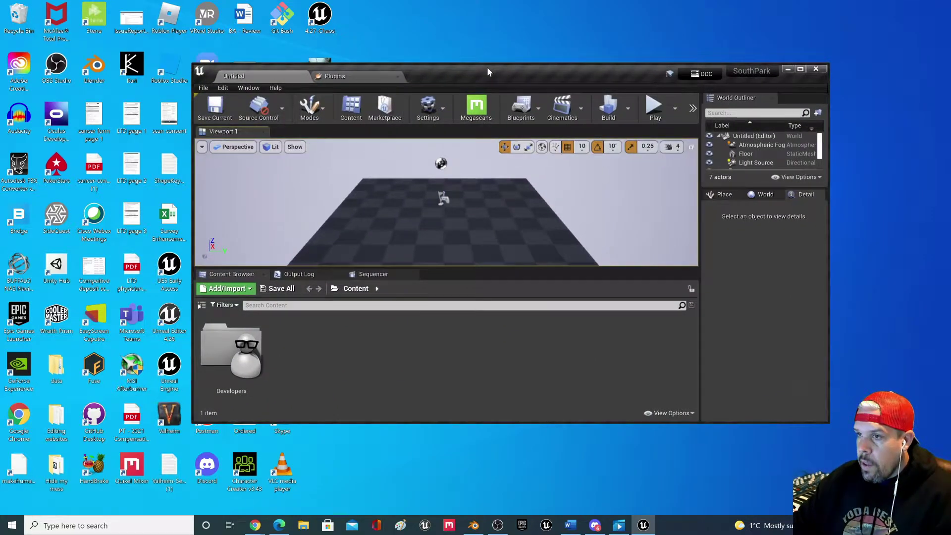
- Maximize the editor, show the content sources tree, and add a folder named Cartman under Content
double_click(486, 67)
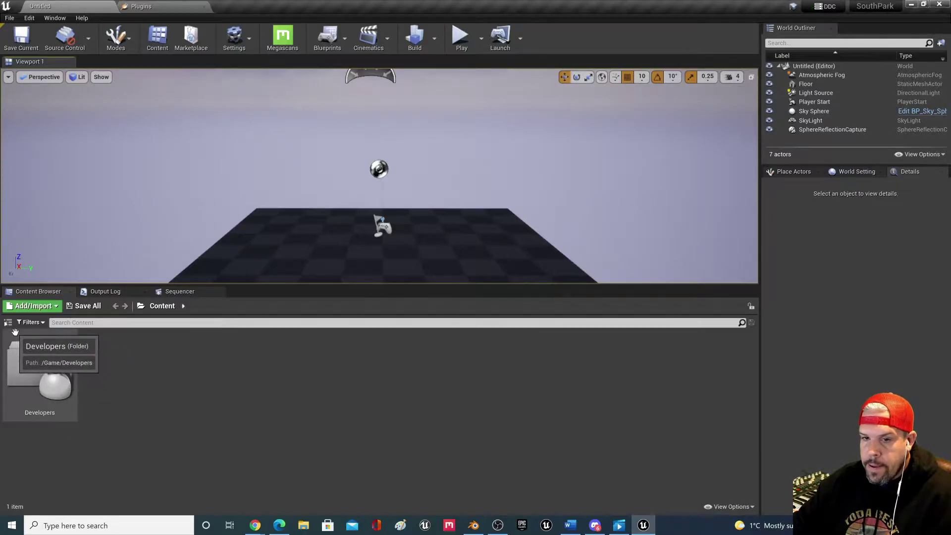
click(8, 322)
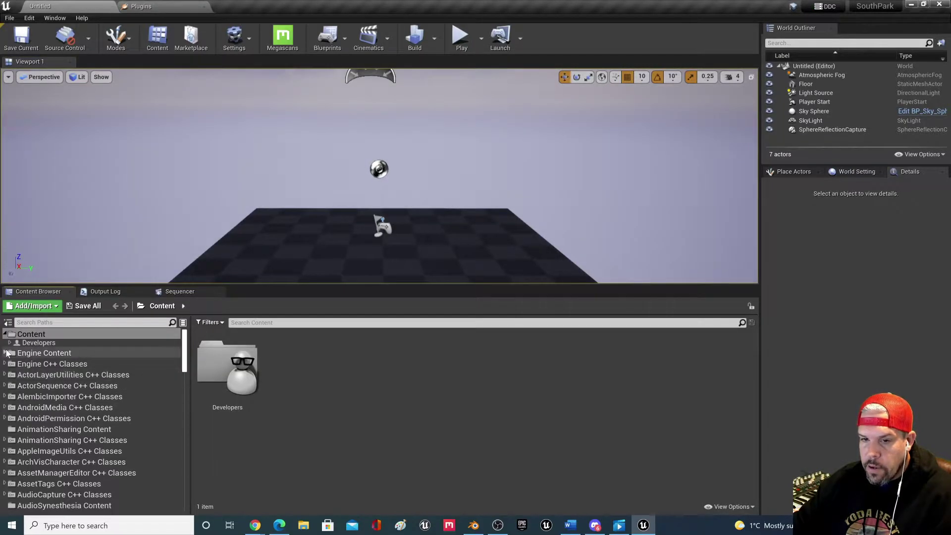
right_click(285, 374)
click(322, 75)
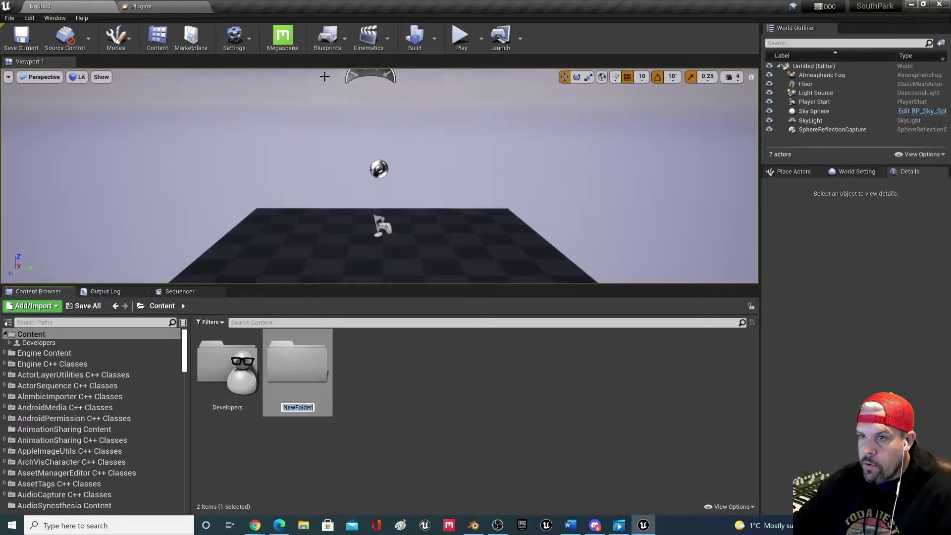
text(CartM)
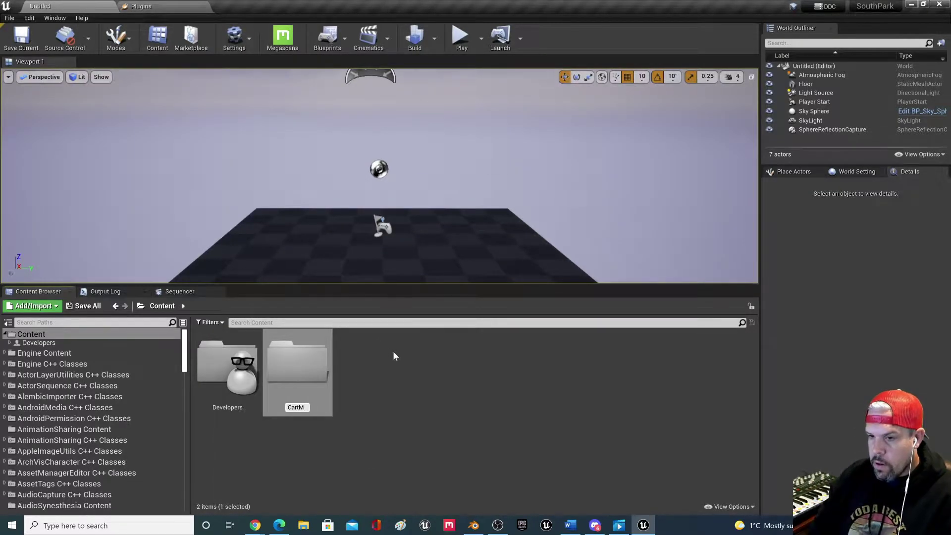
text(an)
key(BackSpace)
key(BackSpace)
key(BackSpace)
text(man)
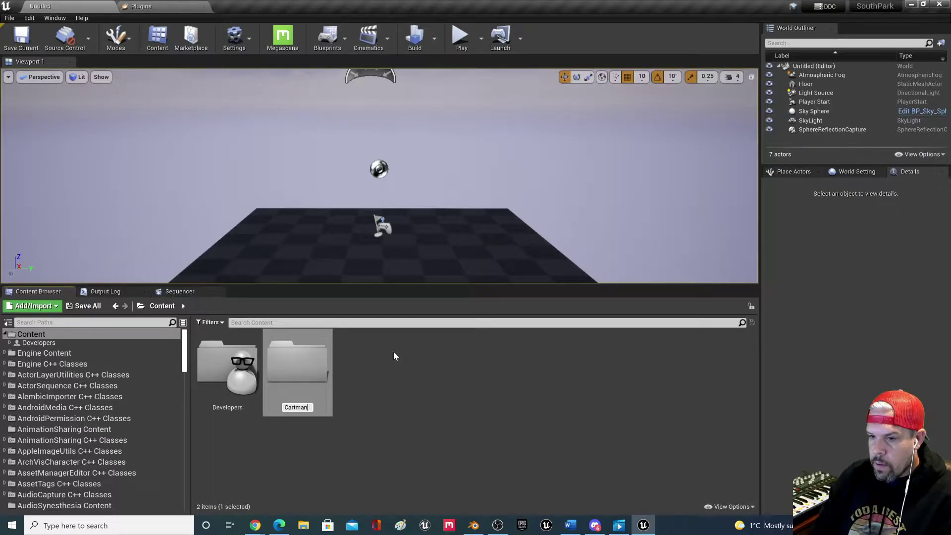
key(Return)
- Set the Cartman folder's color to teal and open the empty folder
click(45, 343)
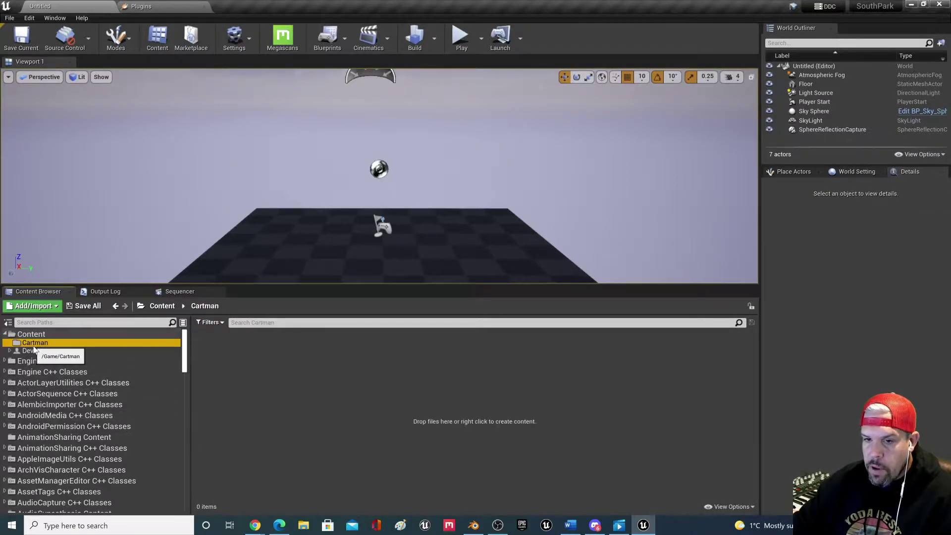
right_click(55, 345)
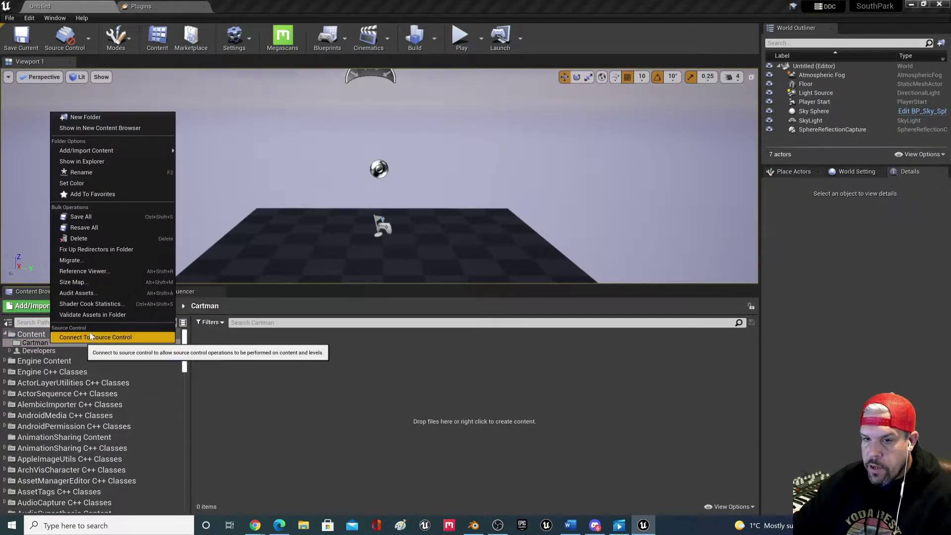
click(110, 183)
click(164, 272)
click(152, 260)
drag(152, 260, 132, 260)
click(260, 424)
click(40, 334)
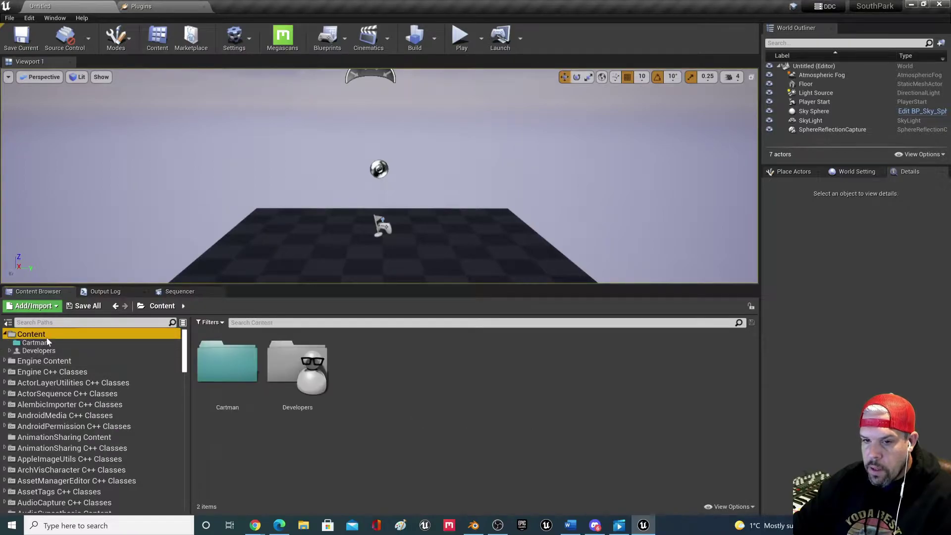
click(49, 342)
click(45, 334)
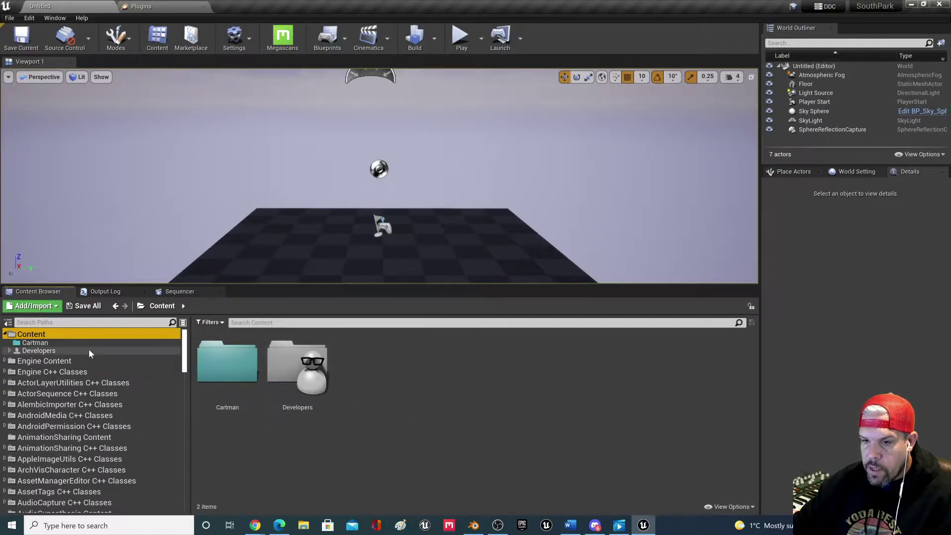
click(62, 343)
click(345, 407)
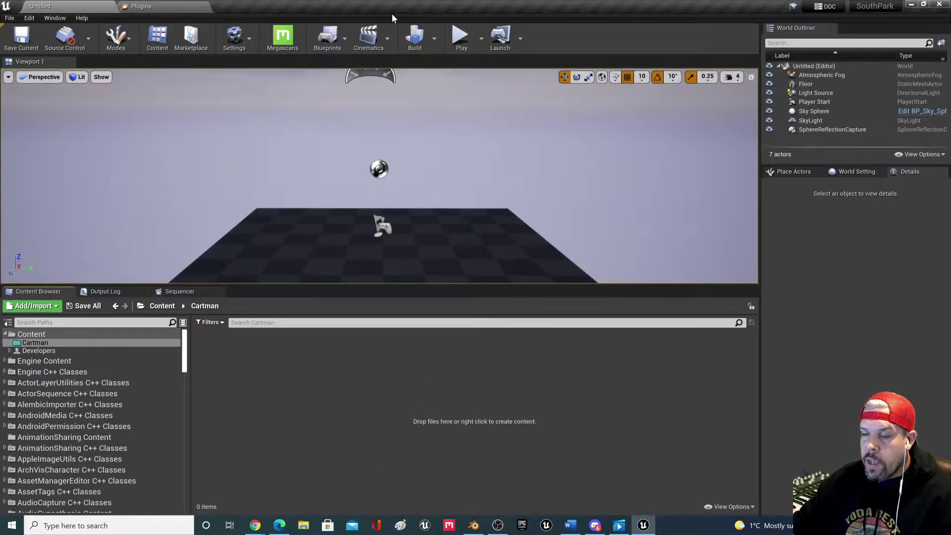
- Try to import the recent SouthPark_Cartman Blender file from File Explorer into the Cartman folder
click(303, 525)
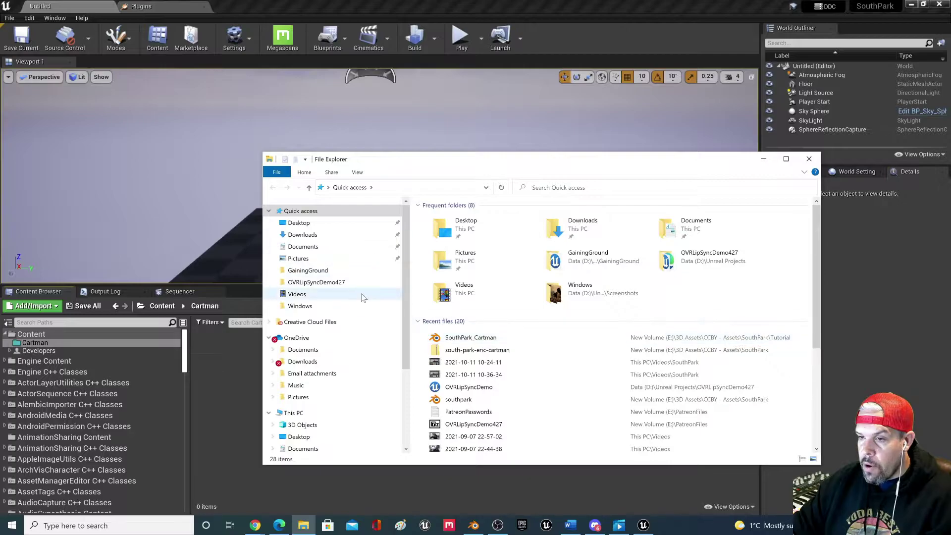
drag(532, 161, 831, 55)
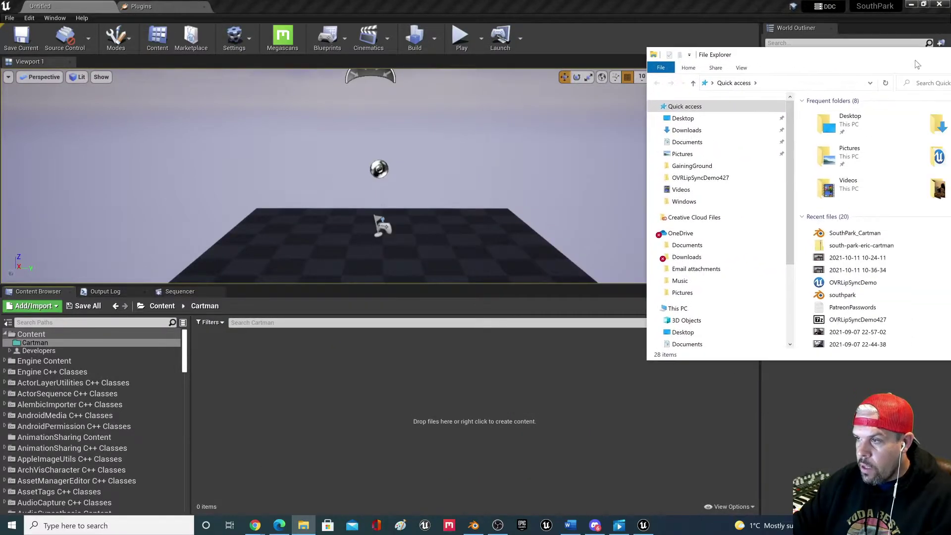
click(840, 234)
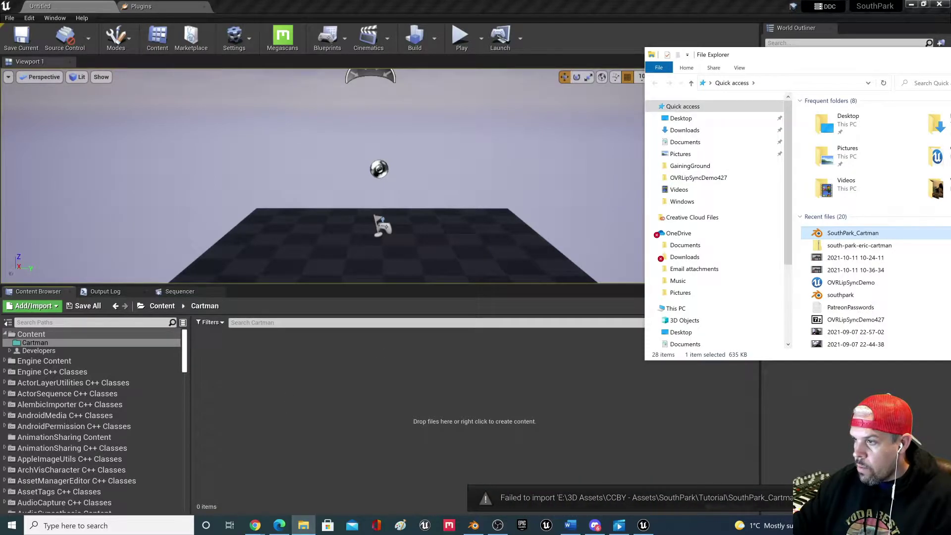
- Open the E:\3D Assets\CCBY - Assets\SouthPark\Tutorial folder in File Explorer
drag(894, 55, 704, 94)
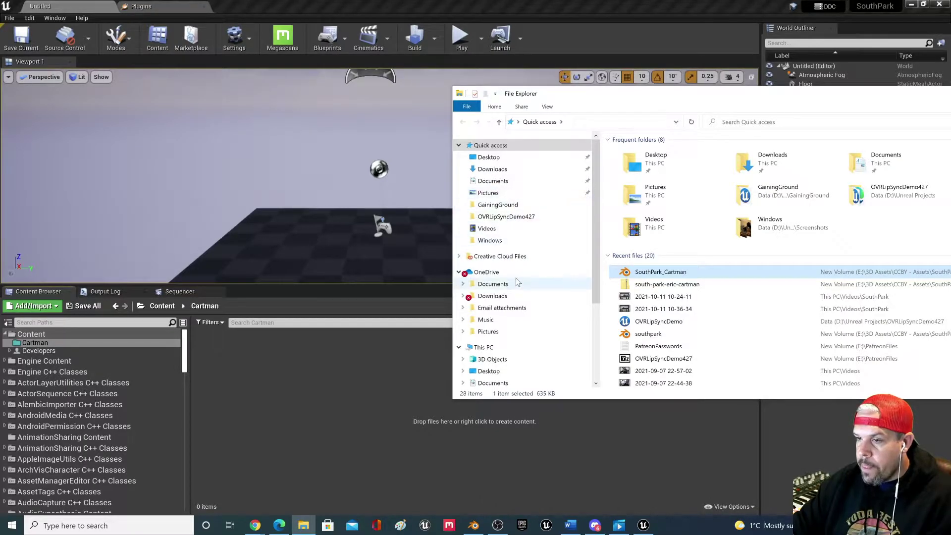
scroll(517, 317, down, 2)
scroll(518, 345, down, 2)
click(504, 337)
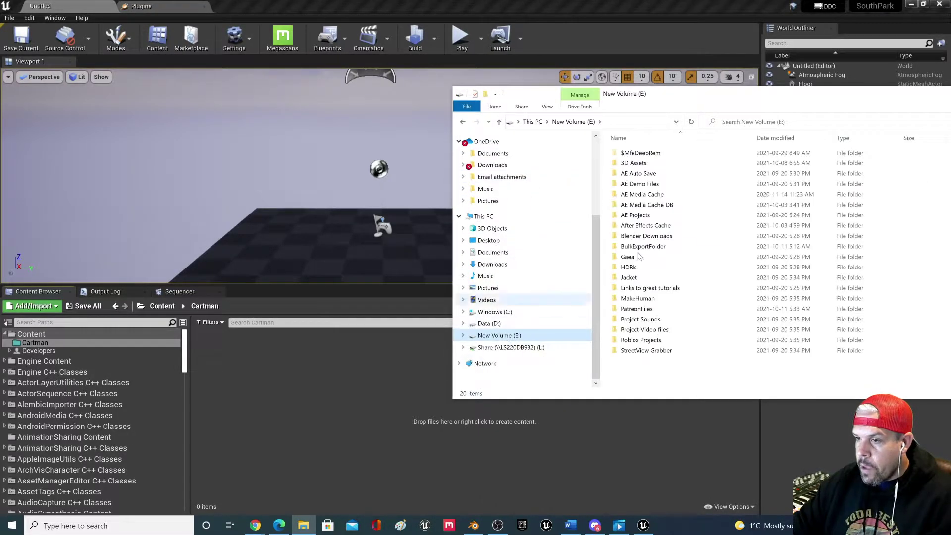
double_click(639, 153)
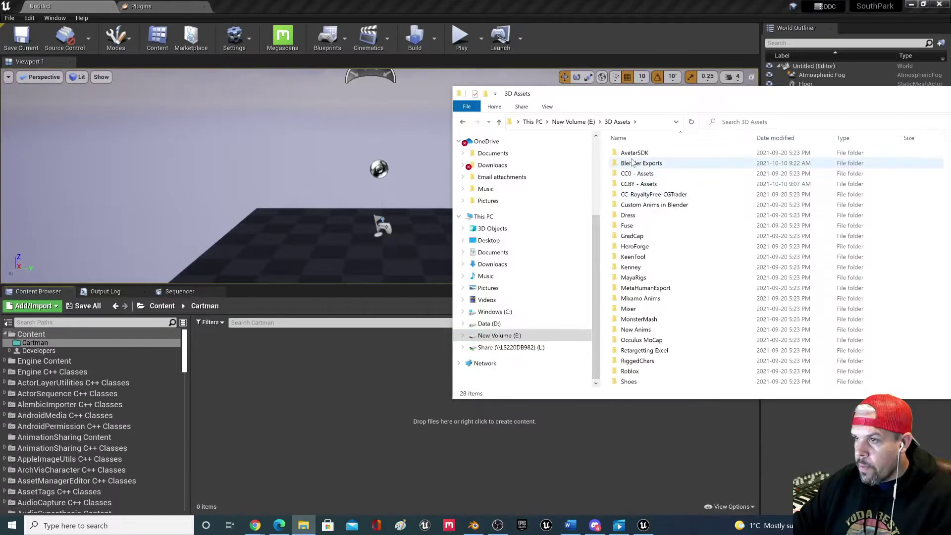
double_click(650, 184)
double_click(653, 175)
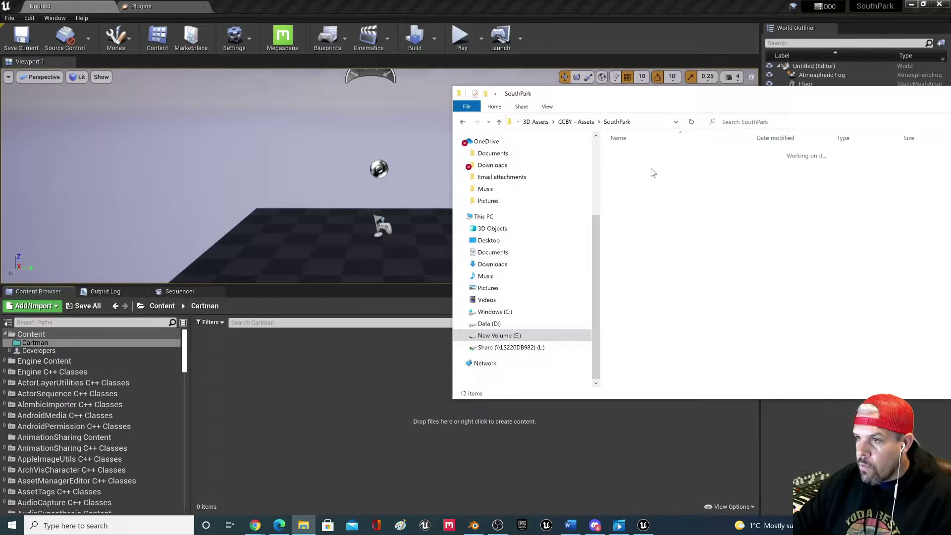
click(659, 163)
double_click(659, 154)
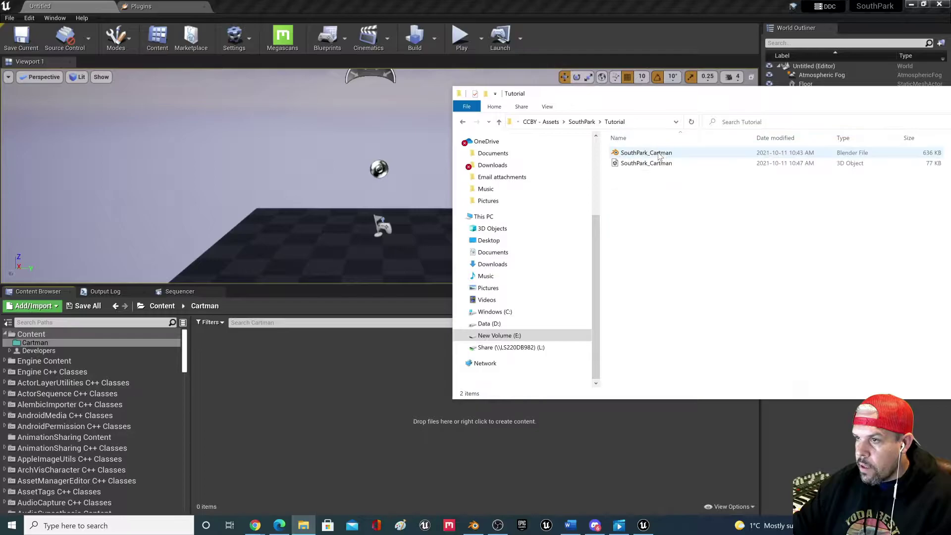
- Bring the SouthPark_Cartman 3D Object file into the Cartman folder and enable Skeletal Mesh in the FBX import options
click(639, 165)
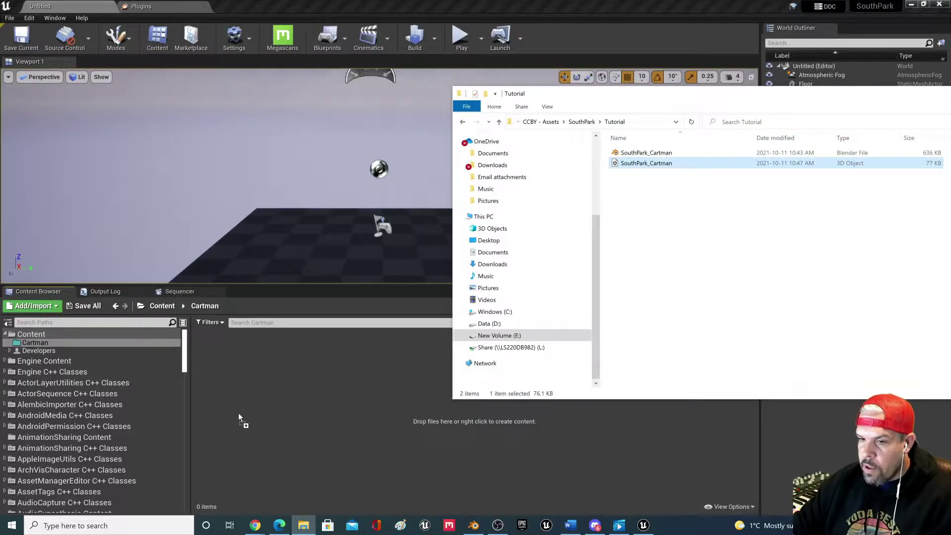
drag(239, 412, 239, 412)
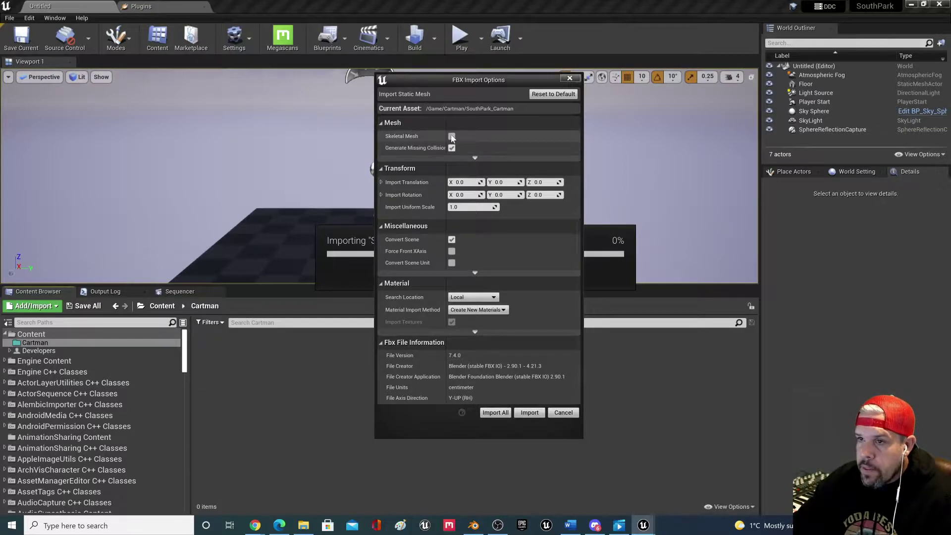
click(451, 137)
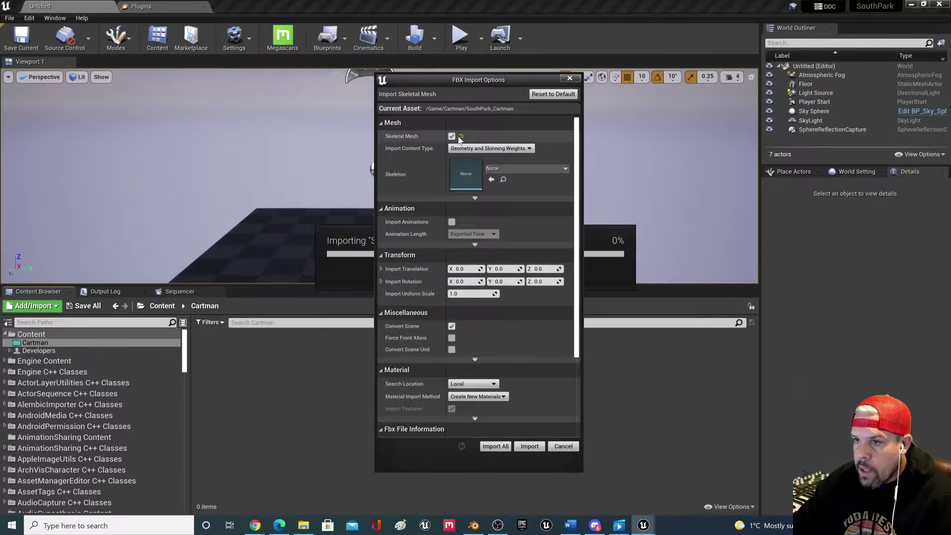
- Review the FBX import options, enable Import Morph Targets in the advanced mesh settings, and import all of the file's meshes
scroll(521, 198, down, 1)
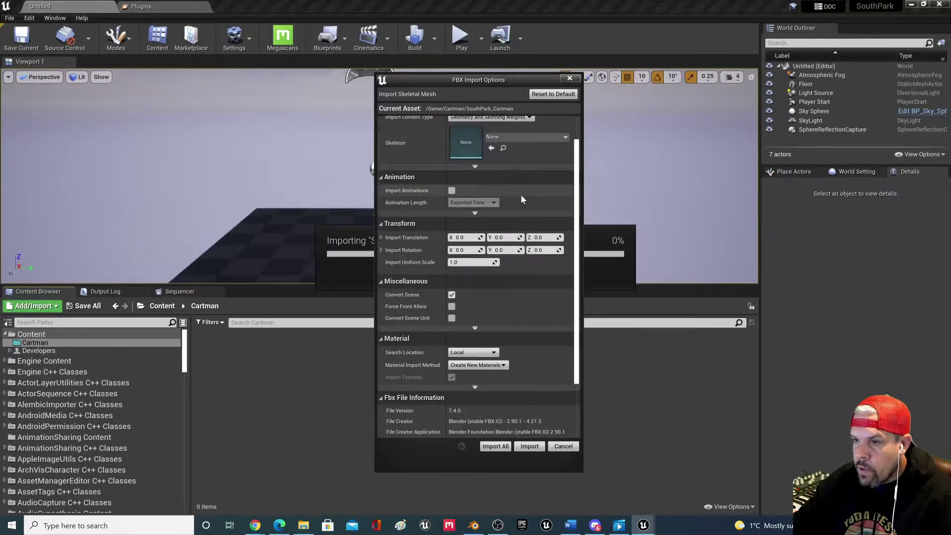
scroll(478, 205, down, 2)
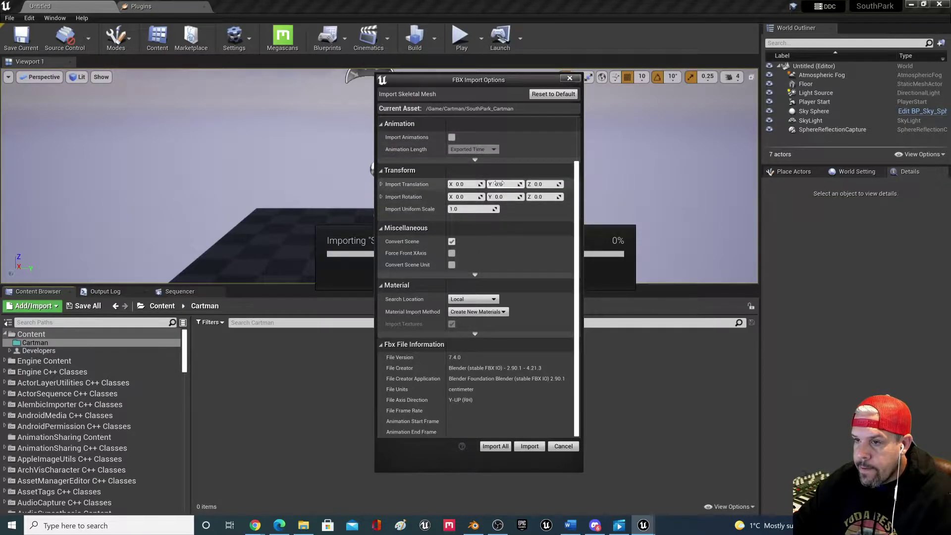
scroll(520, 242, up, 2)
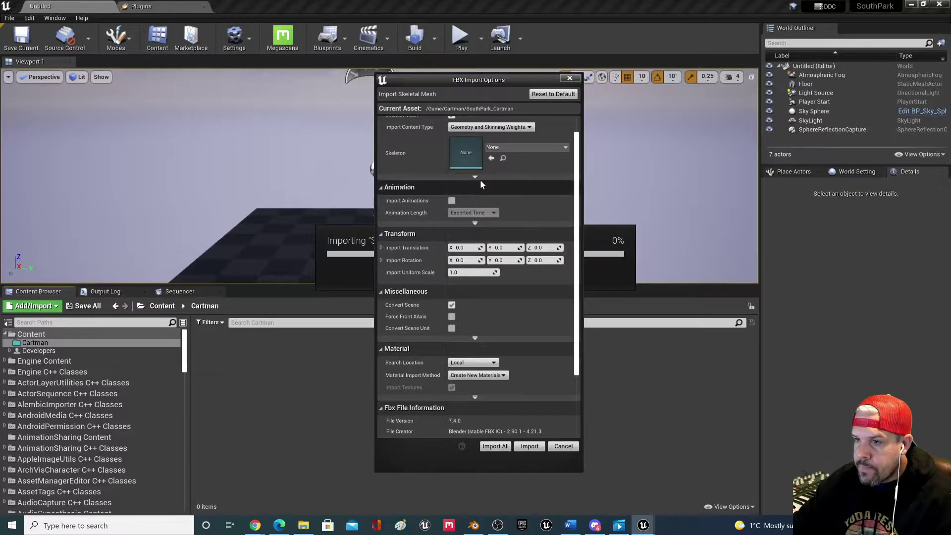
click(475, 177)
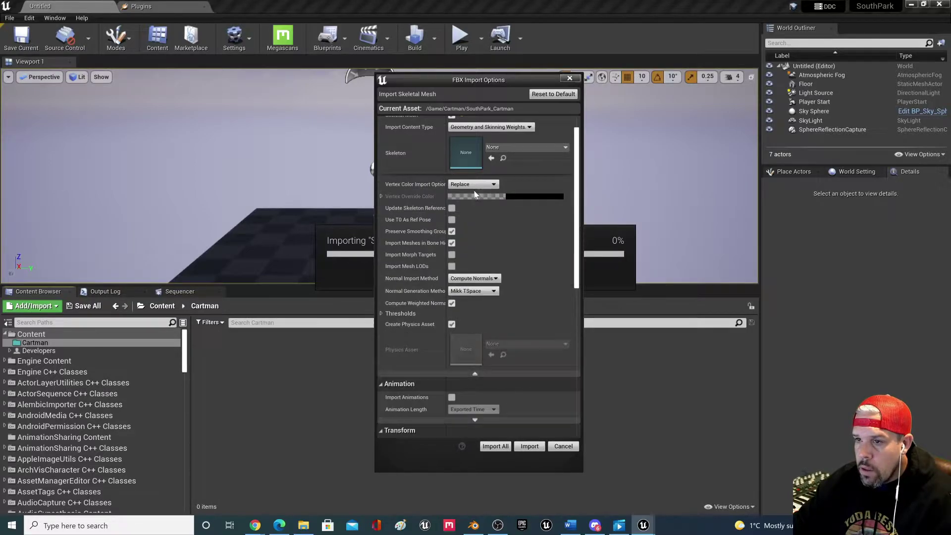
click(452, 256)
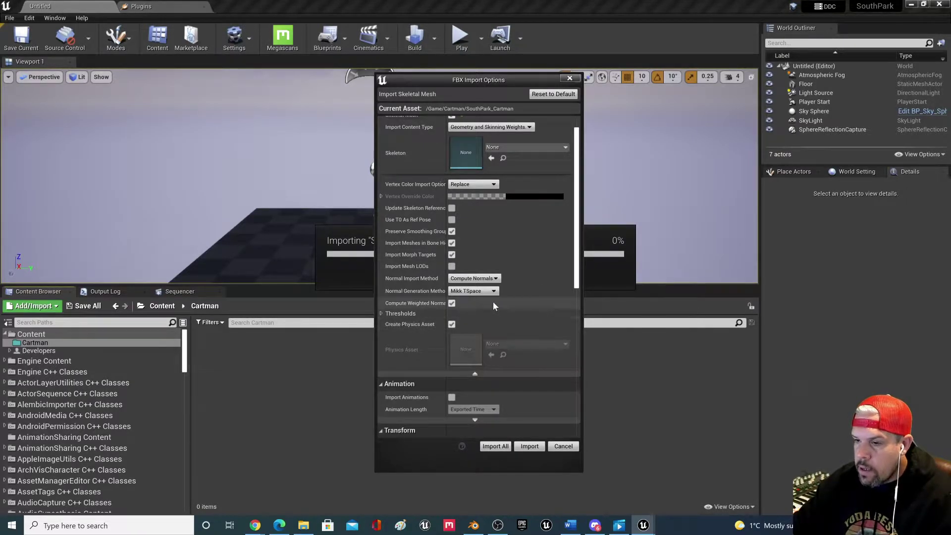
scroll(492, 301, down, 10)
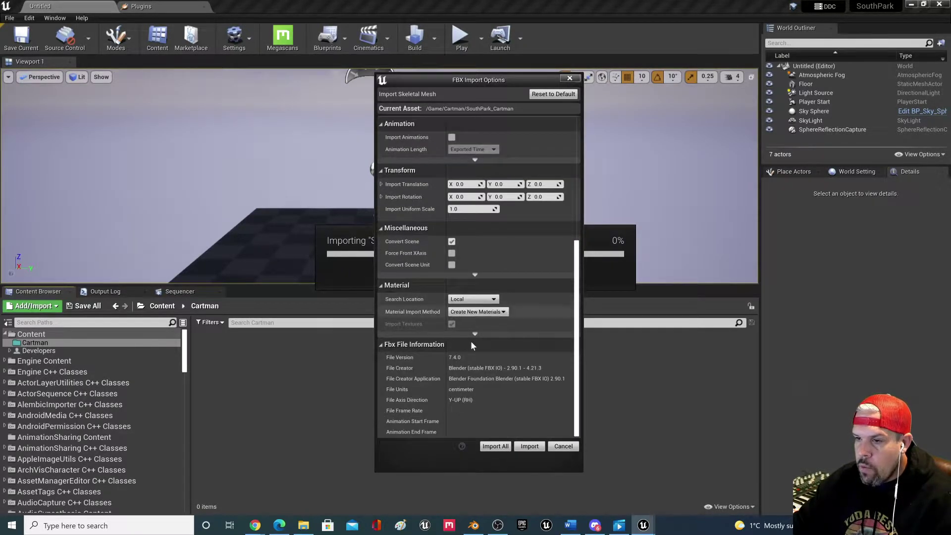
click(495, 445)
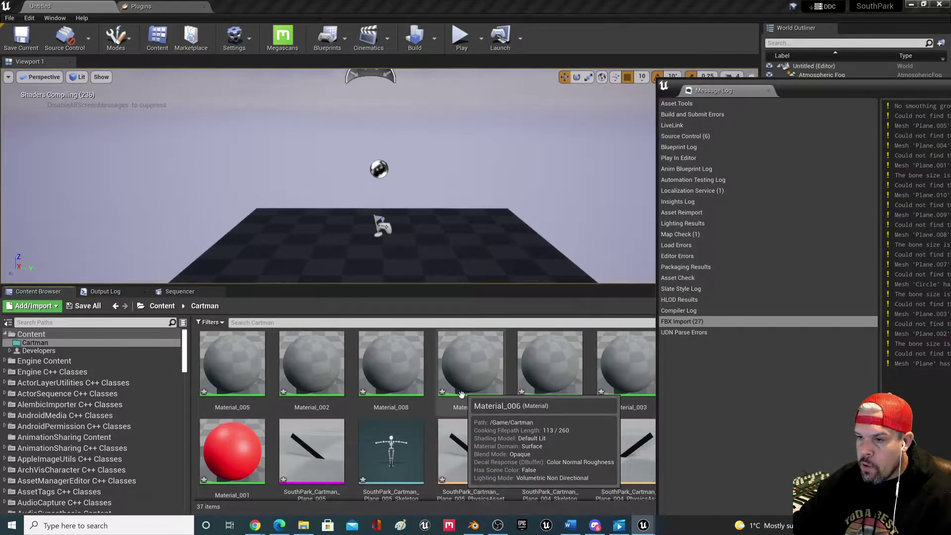
- Dismiss the message log and examine the separate Cartman meshes, skeletons and physics assets imported into the Cartman folder
click(950, 83)
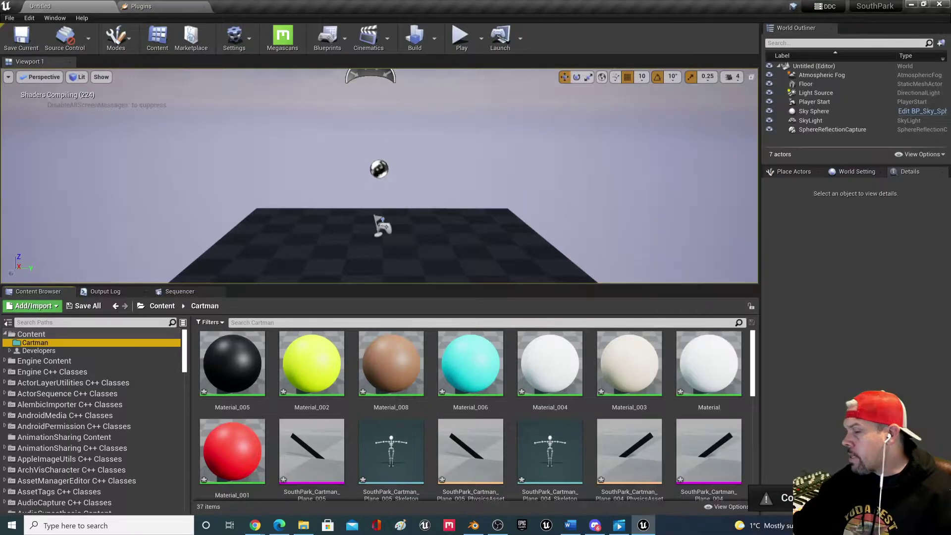
scroll(496, 406, down, 5)
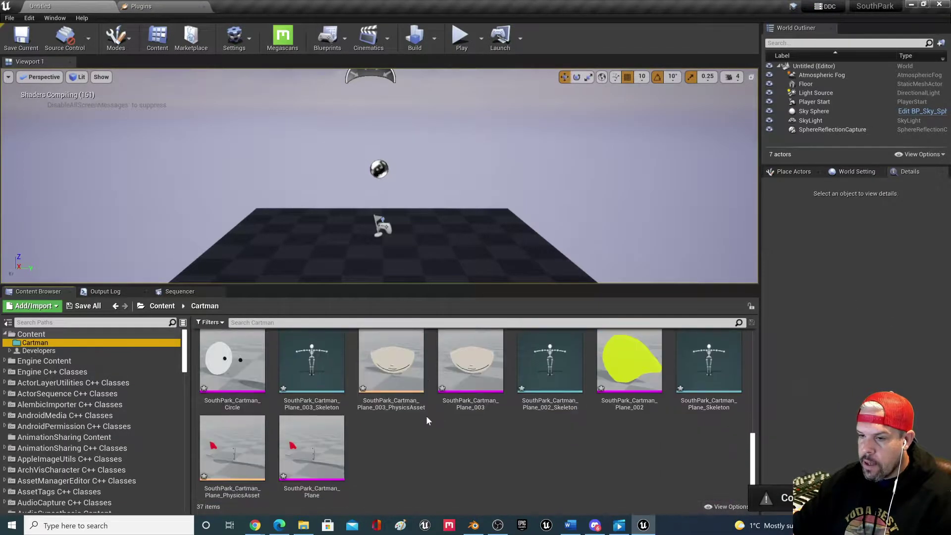
click(237, 361)
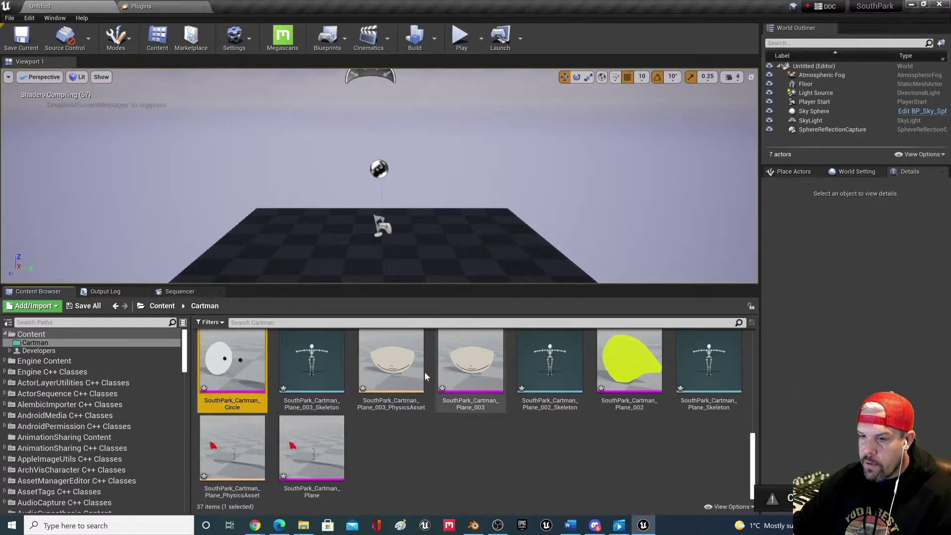
scroll(428, 379, up, 6)
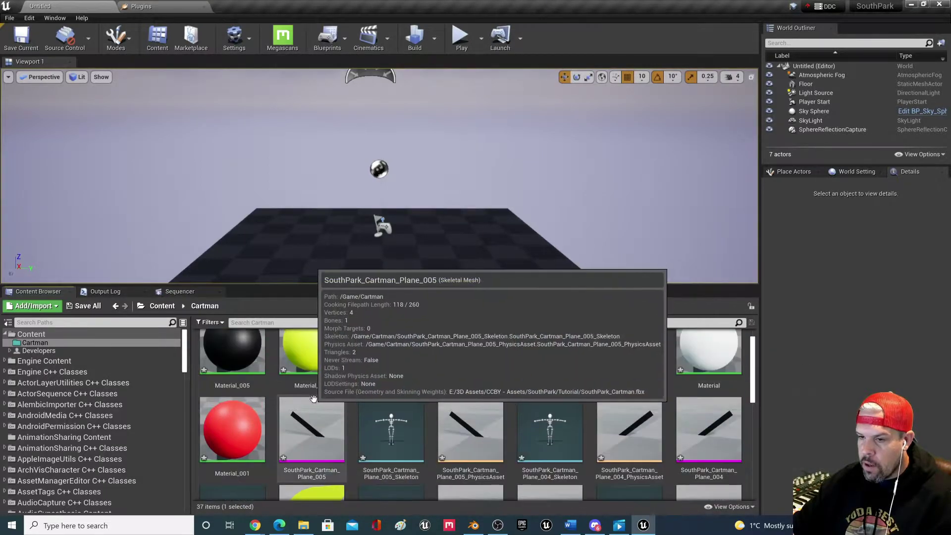
scroll(317, 387, down, 5)
click(391, 374)
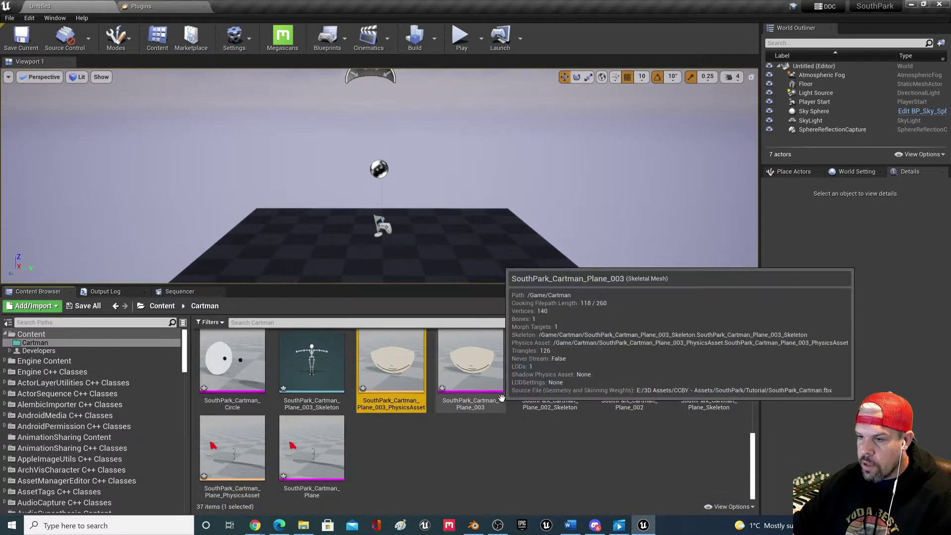
scroll(347, 416, up, 5)
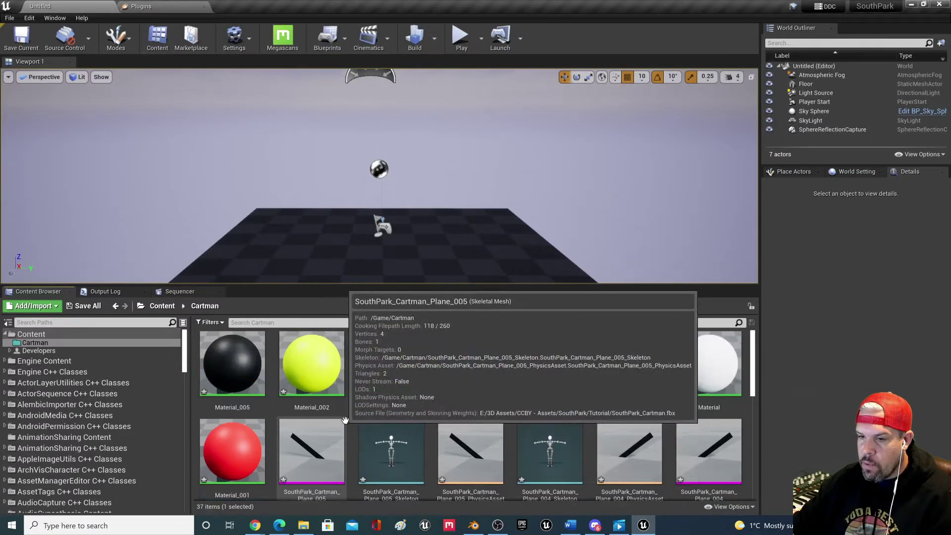
- Delete all imported assets from the Cartman folder
key(ctrl+a)
key(Delete)
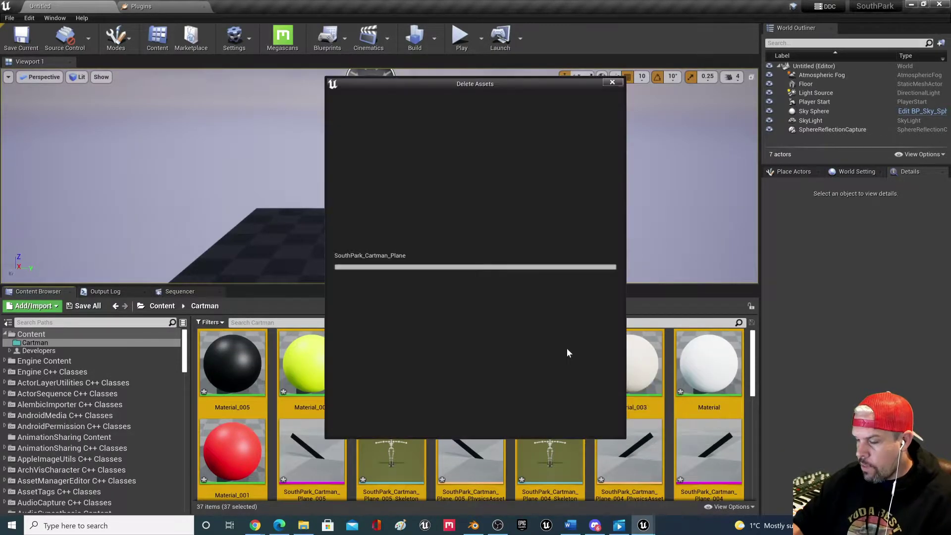
click(439, 425)
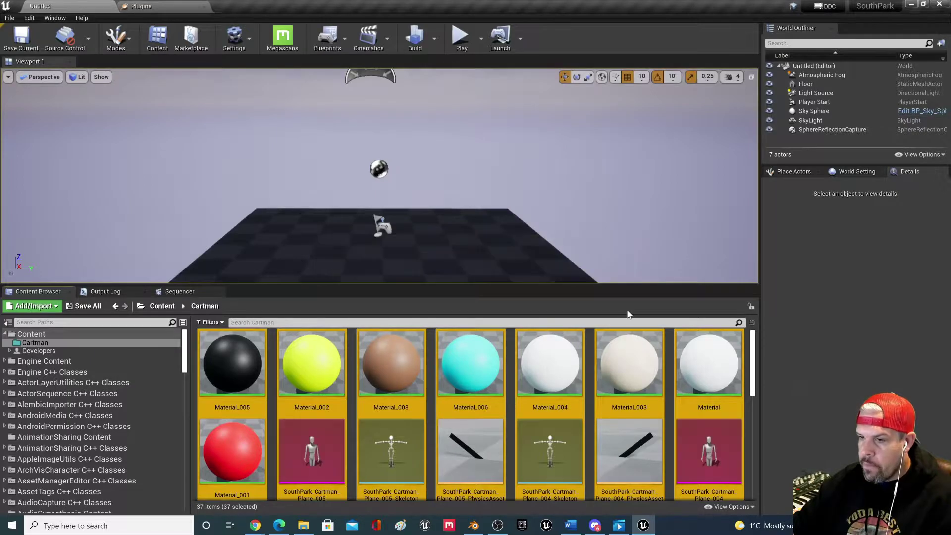
- Switch to Blender and inspect Cartman's separate parts by selecting the eyes, face, clothing and other pieces individually
click(474, 525)
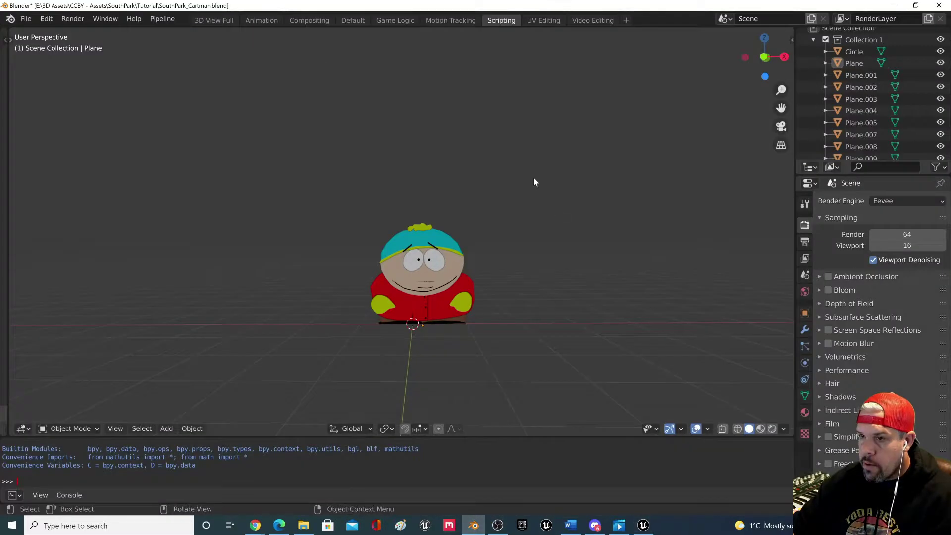
scroll(524, 241, up, 2)
click(475, 280)
click(457, 276)
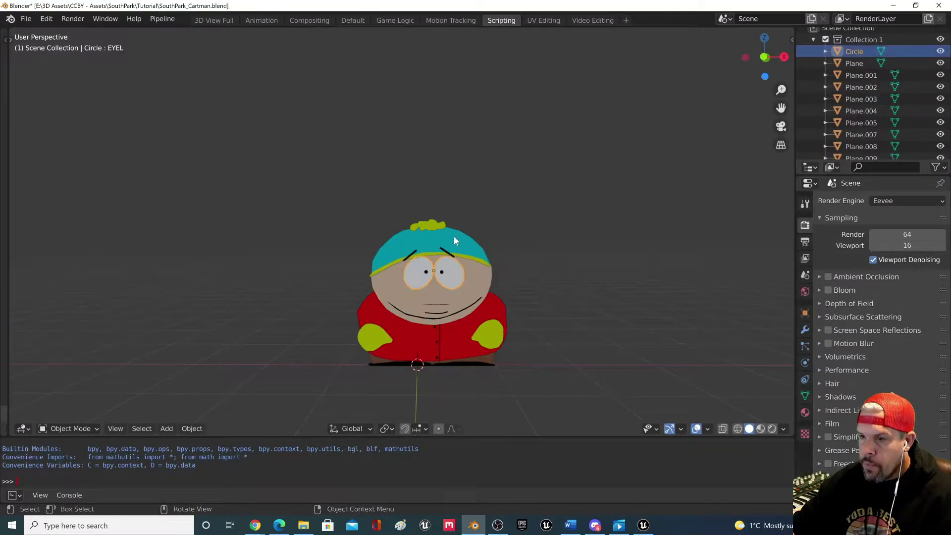
click(402, 243)
click(414, 268)
click(396, 298)
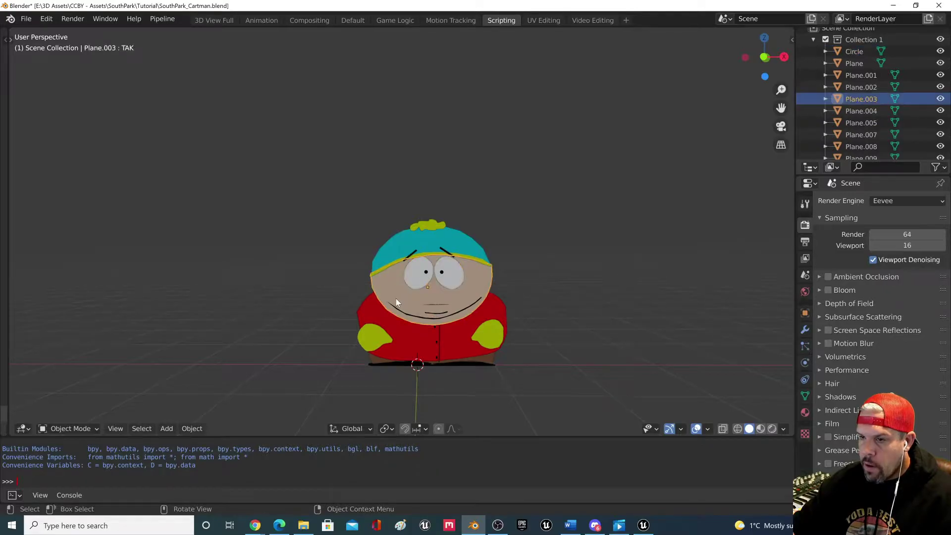
click(399, 317)
click(402, 332)
click(473, 363)
- Select all of Cartman's parts in wireframe display, return to solid shading, and join them into a single mesh
drag(593, 158, 332, 376)
key(alt+a)
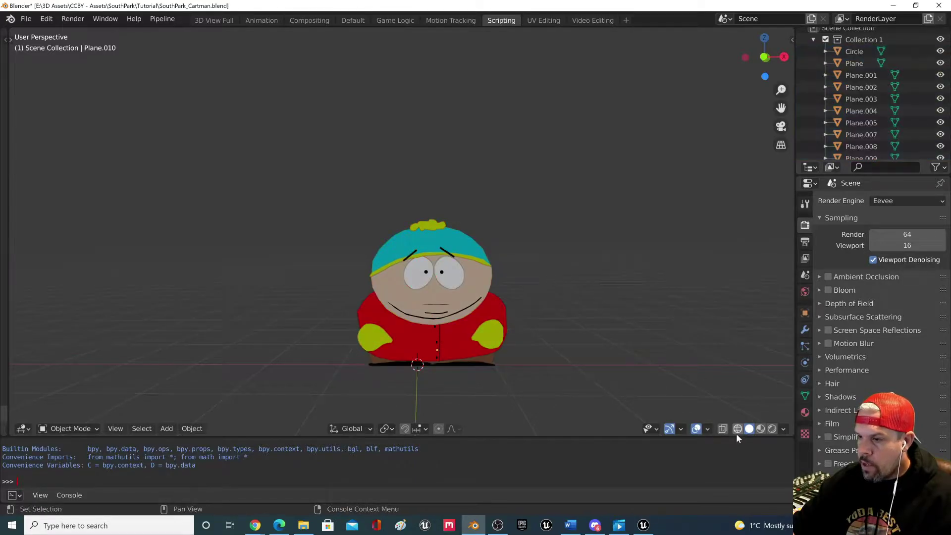
click(737, 429)
drag(605, 141, 289, 397)
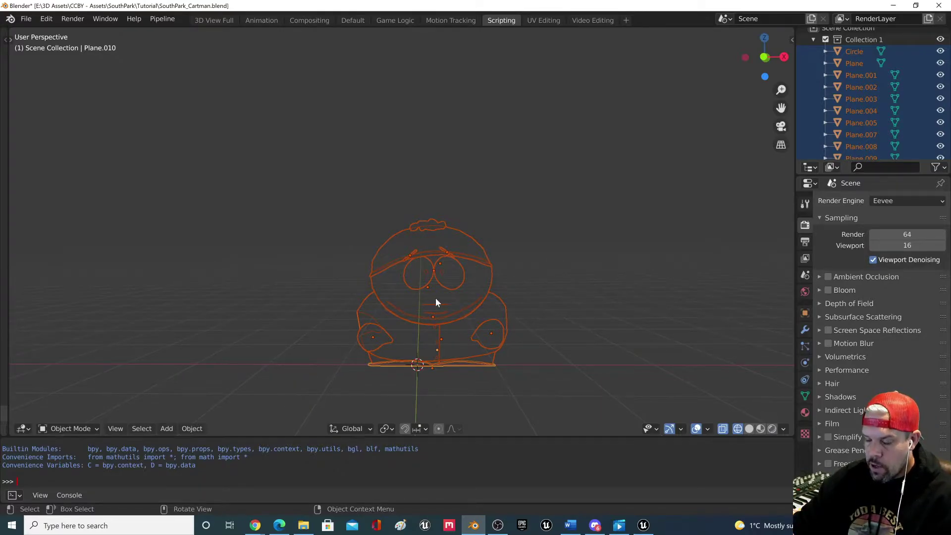
drag(550, 197, 271, 383)
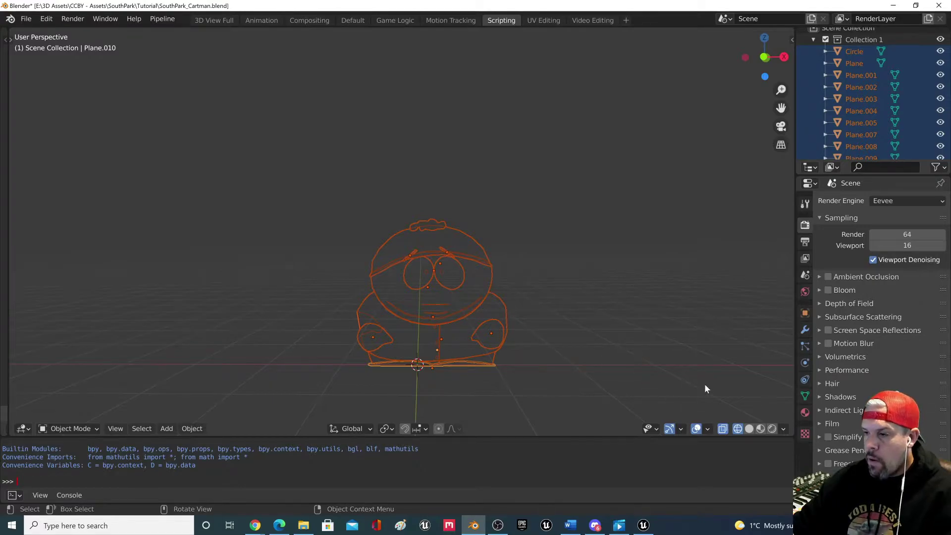
click(750, 429)
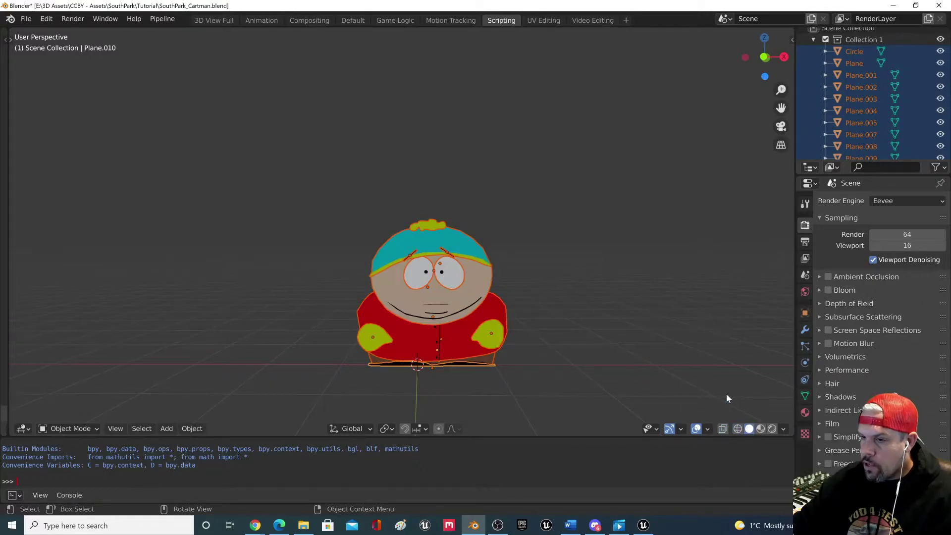
scroll(543, 278, down, 2)
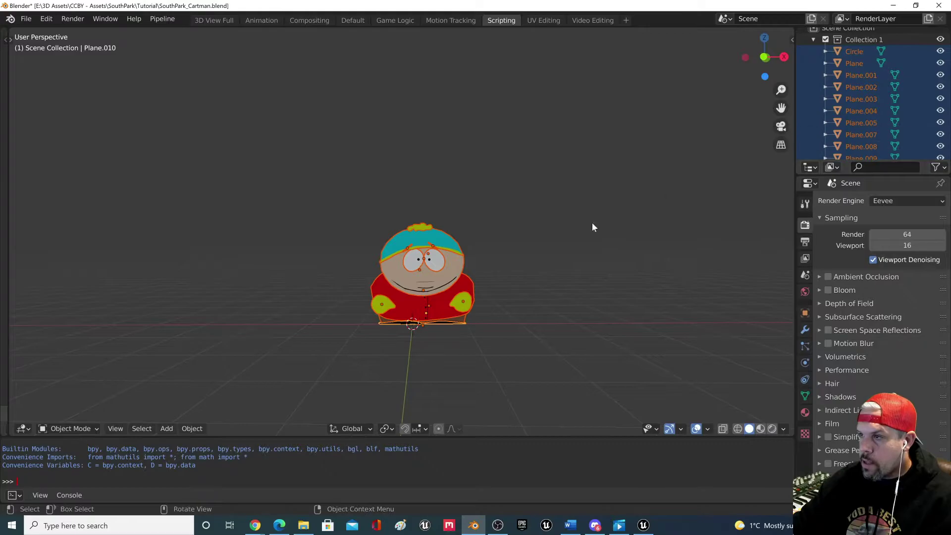
scroll(466, 284, up, 2)
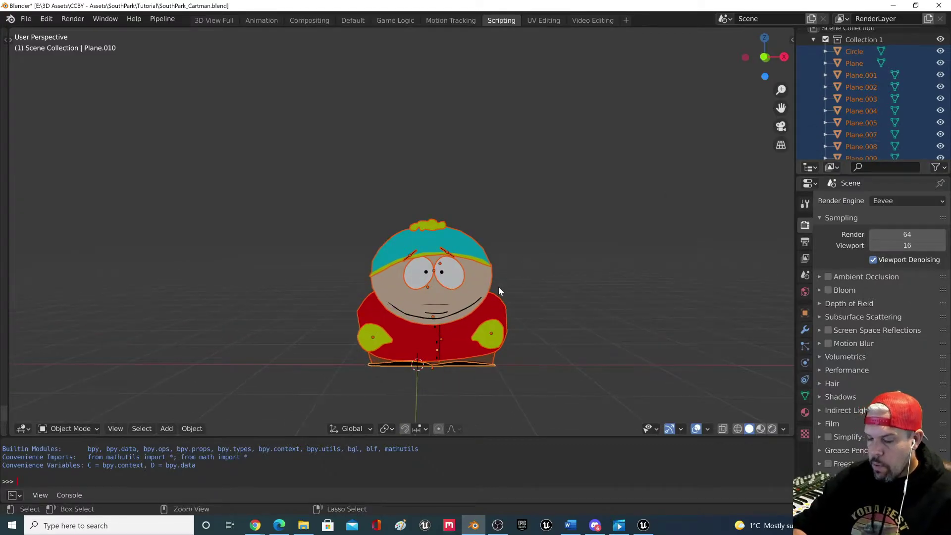
key(ctrl+j)
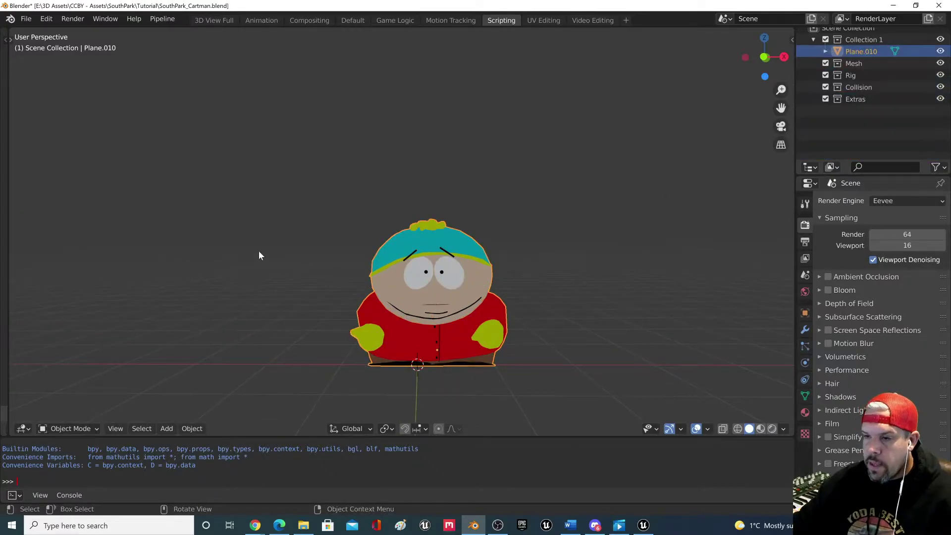
- Check that the joined Cartman selects as one object and look up the Join command among the object operations
click(258, 252)
click(462, 343)
click(502, 301)
click(435, 337)
key(alt+a)
key(a)
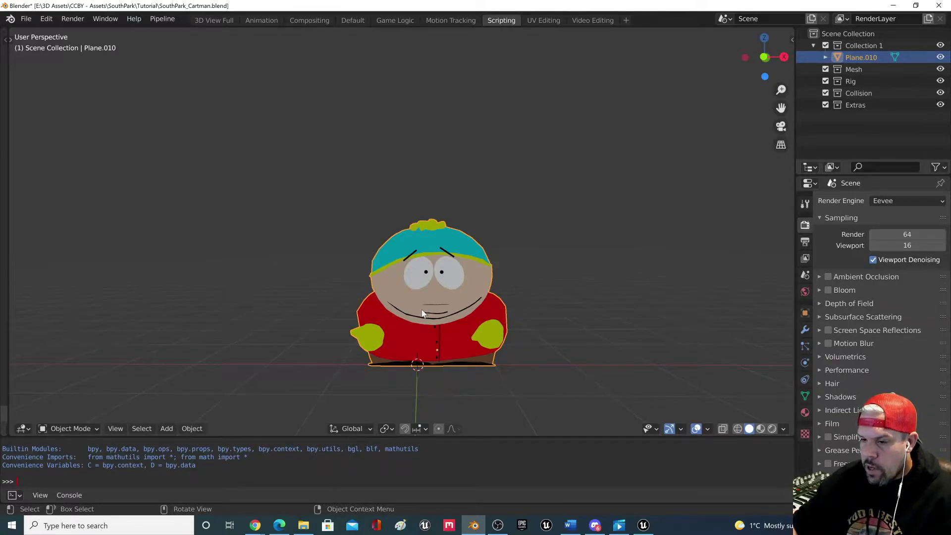
click(188, 428)
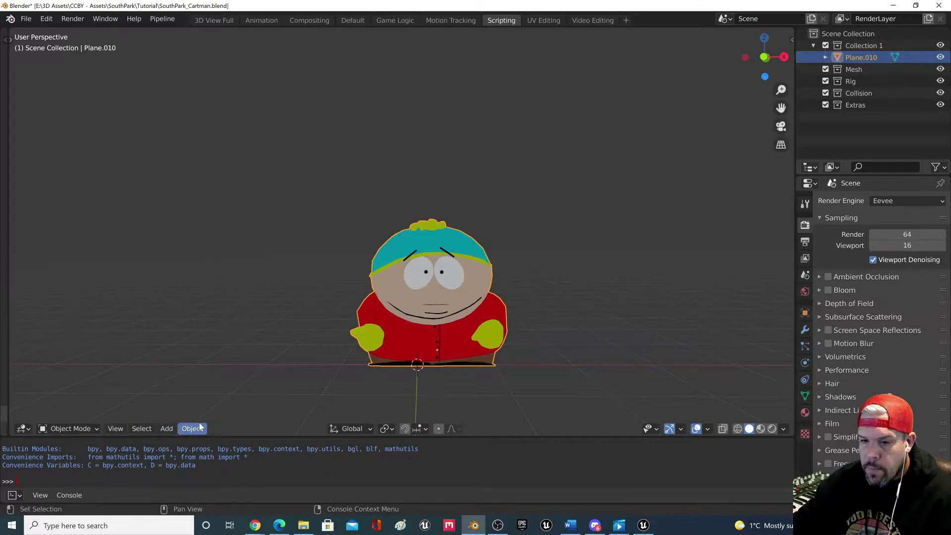
click(185, 432)
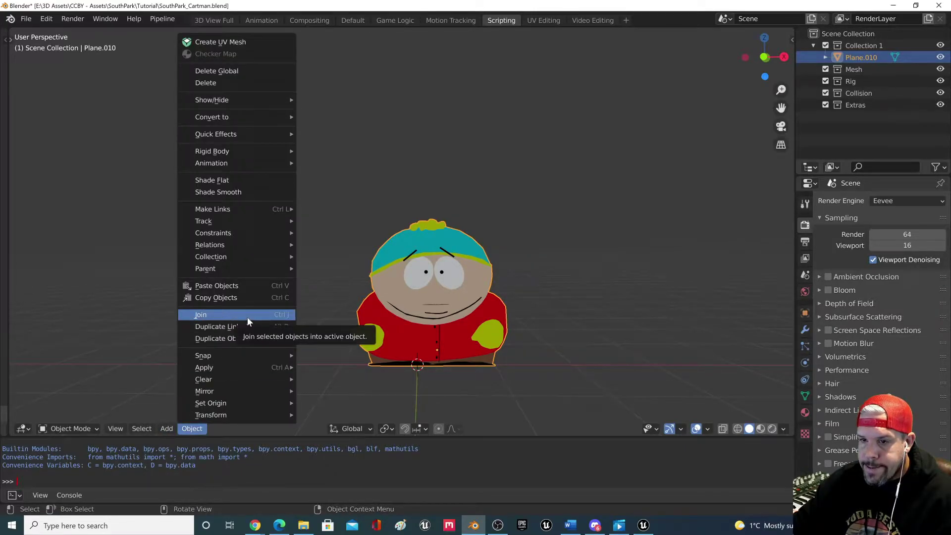
click(519, 291)
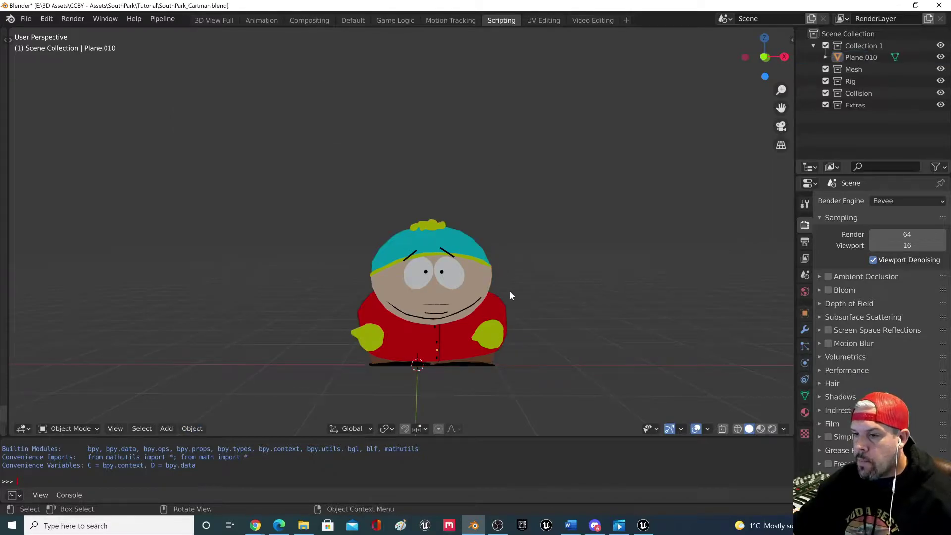
- Export the joined Cartman as FBX to the Tutorial folder, overwriting SouthPark_Cartman.fbx
scroll(515, 293, down, 1)
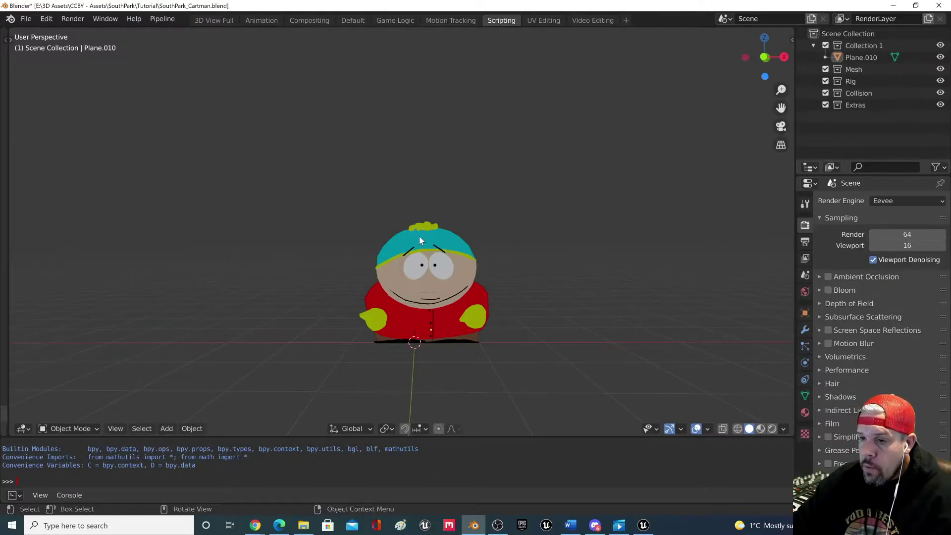
scroll(492, 253, up, 2)
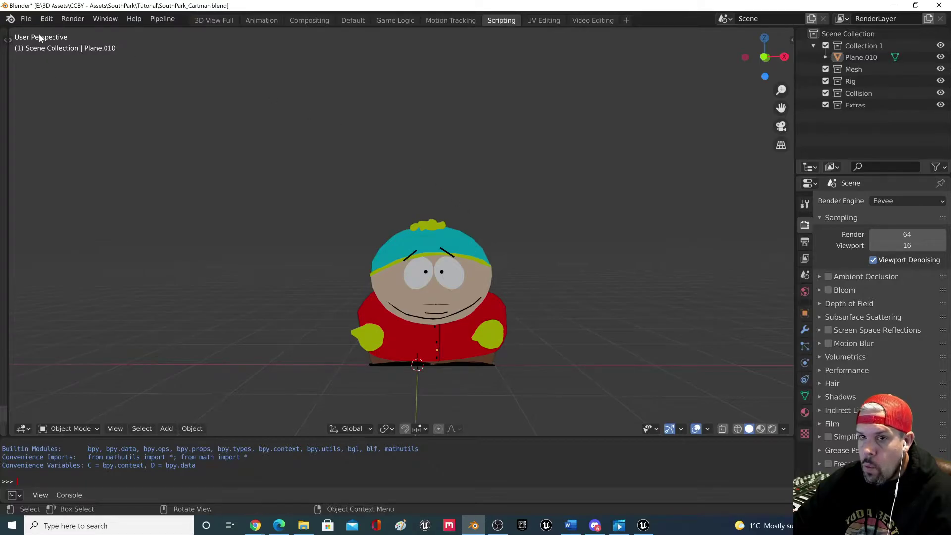
click(29, 21)
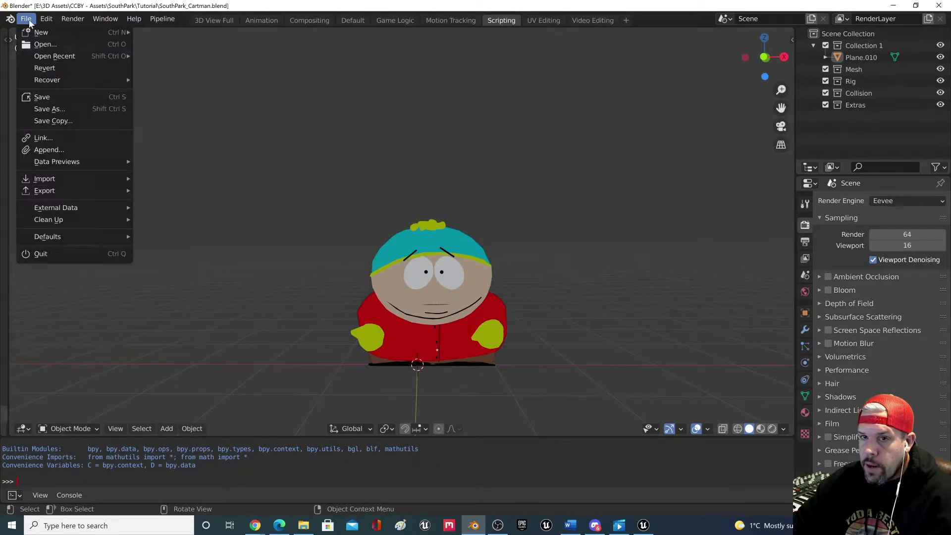
mouse_move(75, 191)
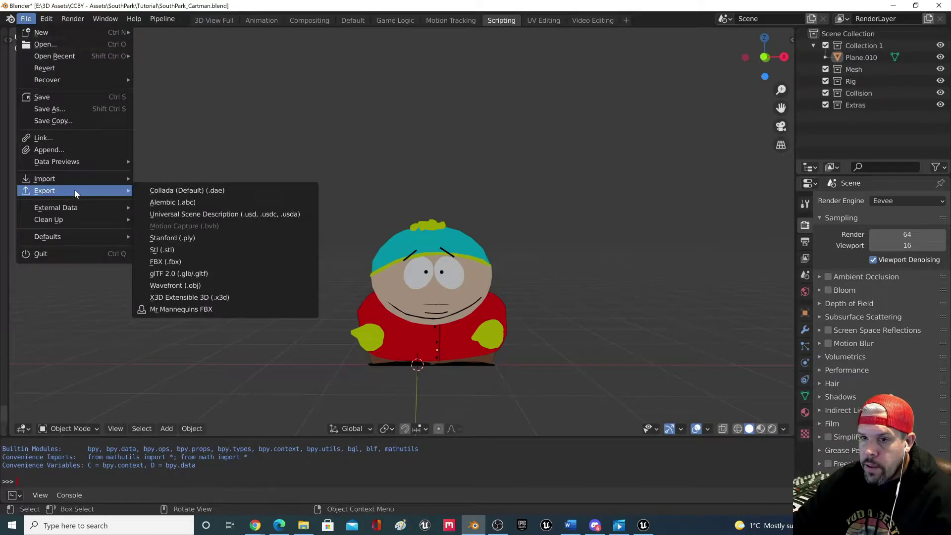
click(194, 262)
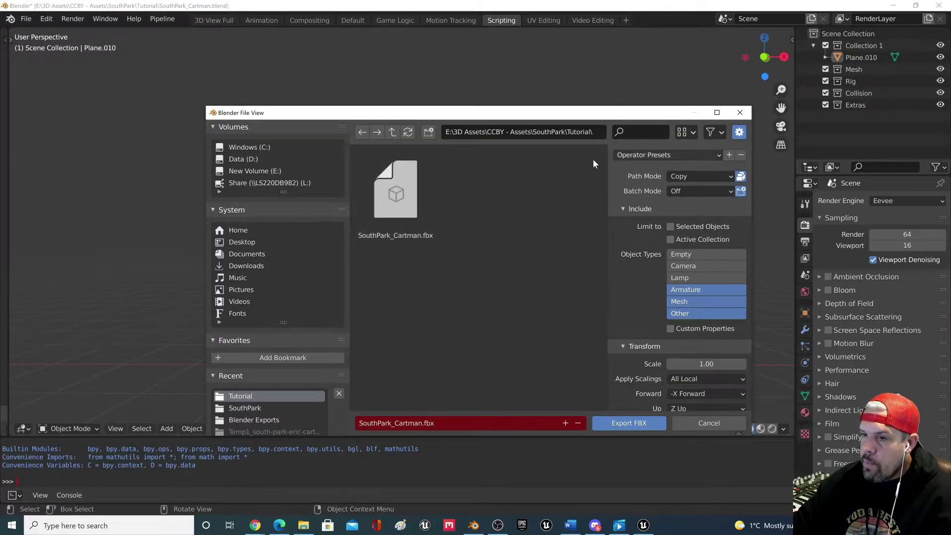
scroll(691, 333, down, 3)
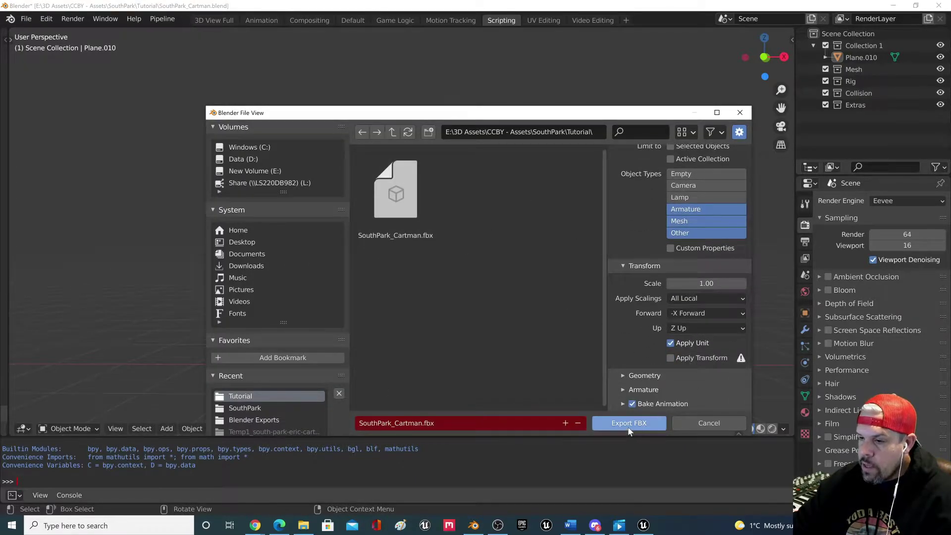
click(629, 423)
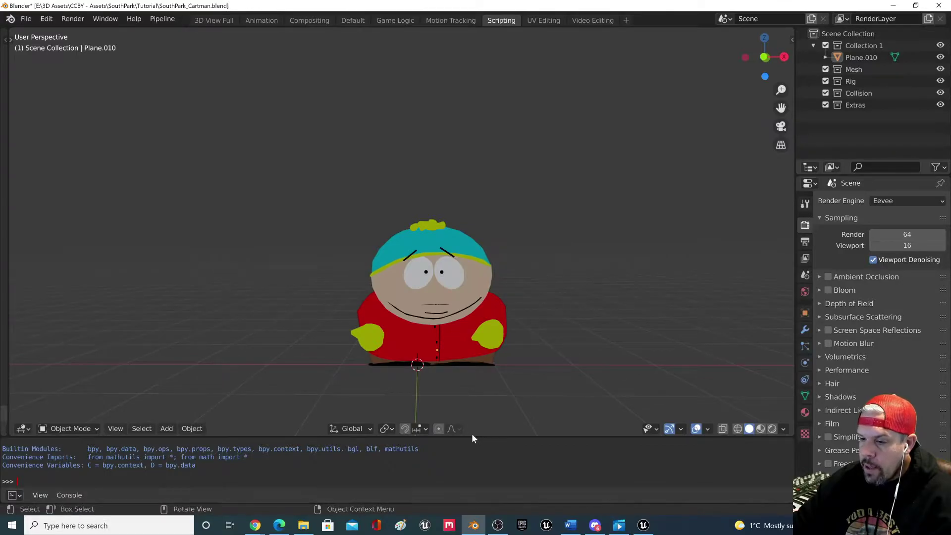
- Bring the re-exported SouthPark_Cartman 3D Object file from File Explorer into the empty Cartman folder in Unreal Engine
click(303, 525)
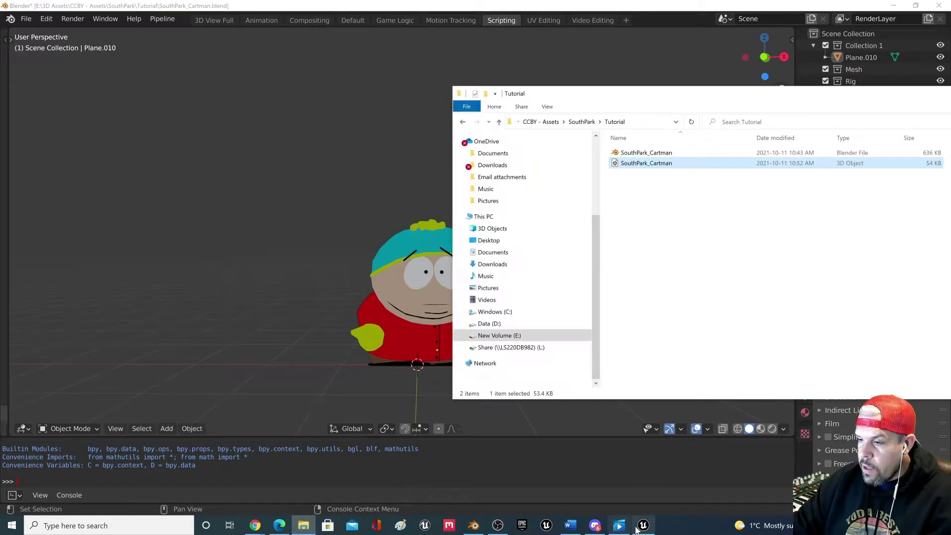
click(643, 526)
click(303, 525)
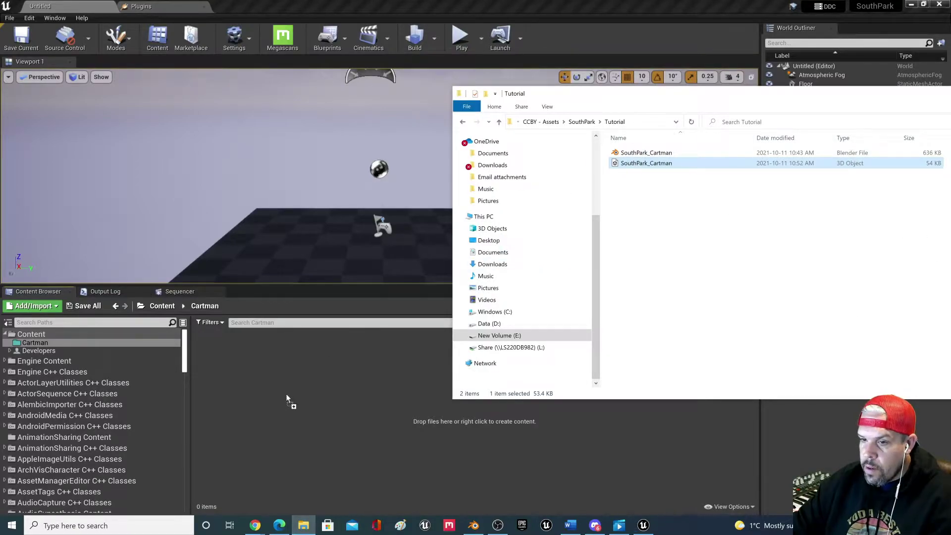
drag(286, 394, 286, 393)
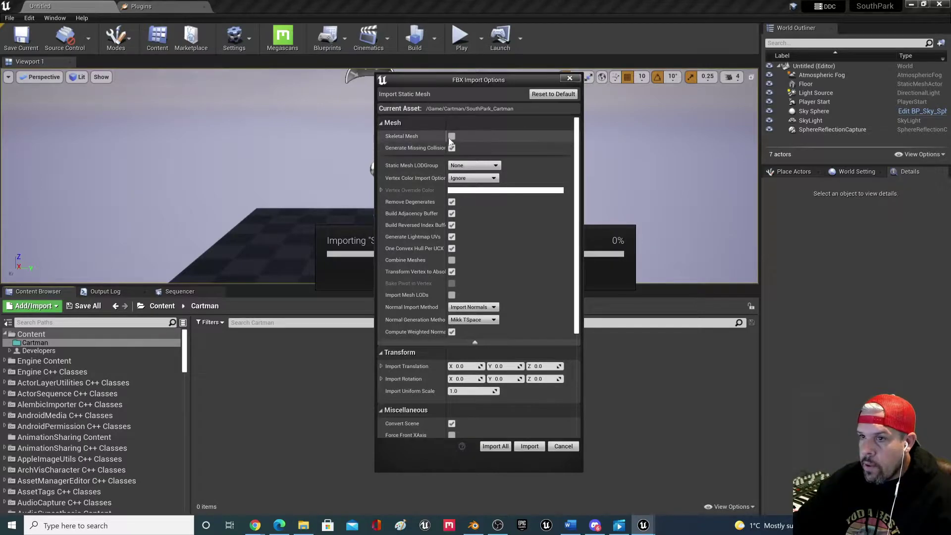
- Enable Skeletal Mesh in the FBX import options, review the remaining settings, and import everything in the file
click(452, 136)
scroll(473, 263, down, 1)
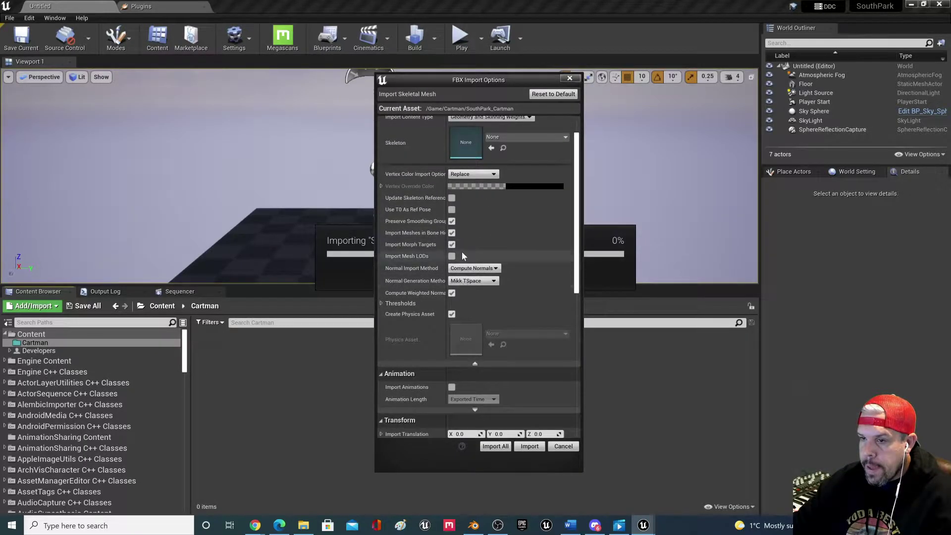
scroll(458, 248, down, 8)
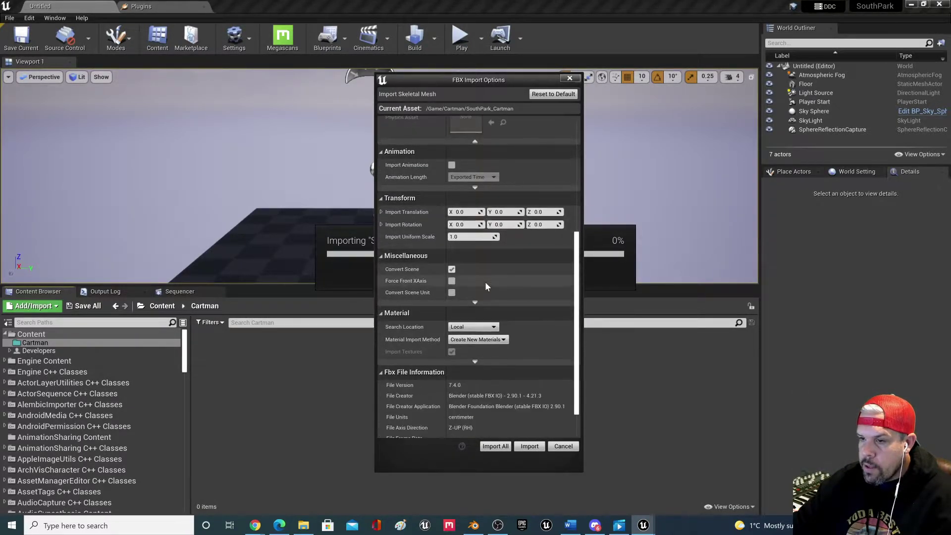
click(495, 446)
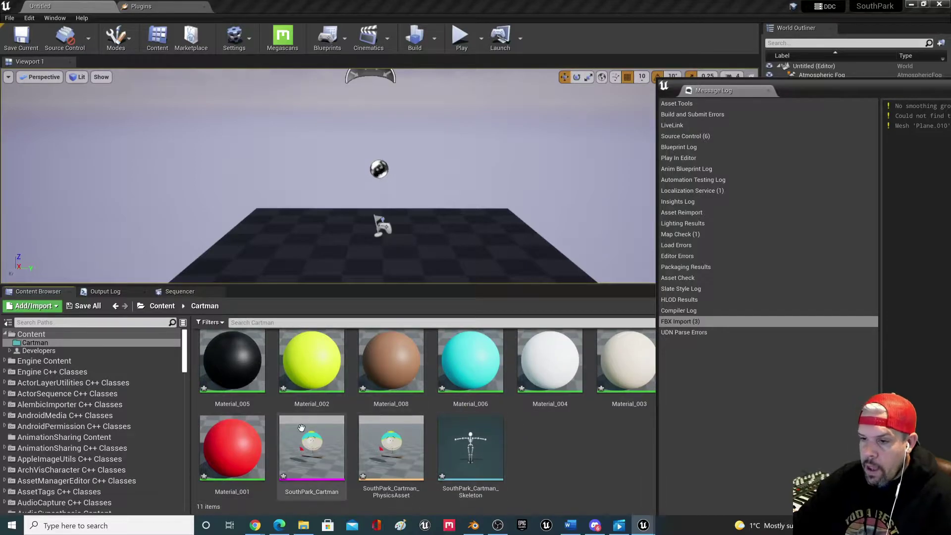
- Open the imported SouthPark_Cartman skeletal mesh and examine from several angles how its eyes, body and arms render
double_click(325, 447)
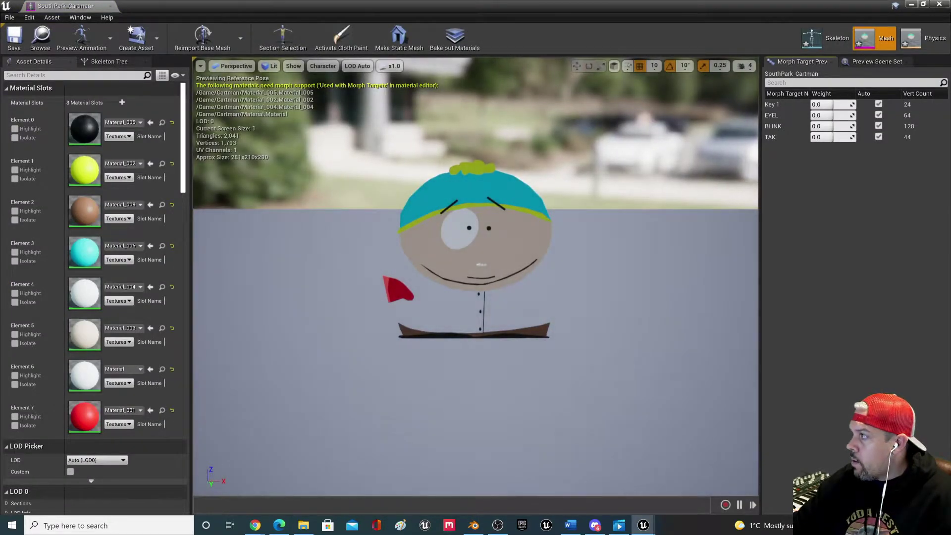
drag(609, 388, 605, 366)
scroll(397, 259, up, 6)
right_drag(396, 259, 471, 245)
scroll(391, 255, down, 5)
drag(390, 252, 416, 277)
drag(393, 231, 409, 238)
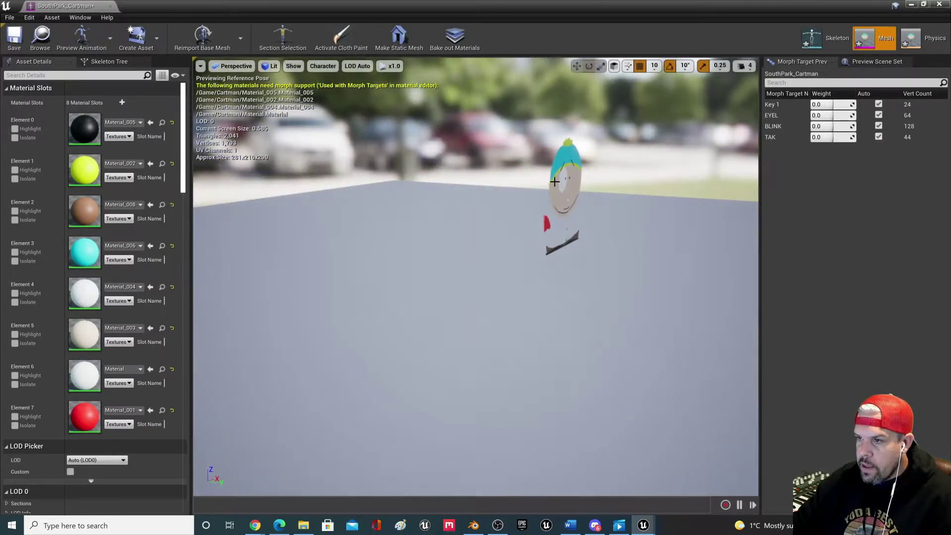
drag(595, 207, 550, 209)
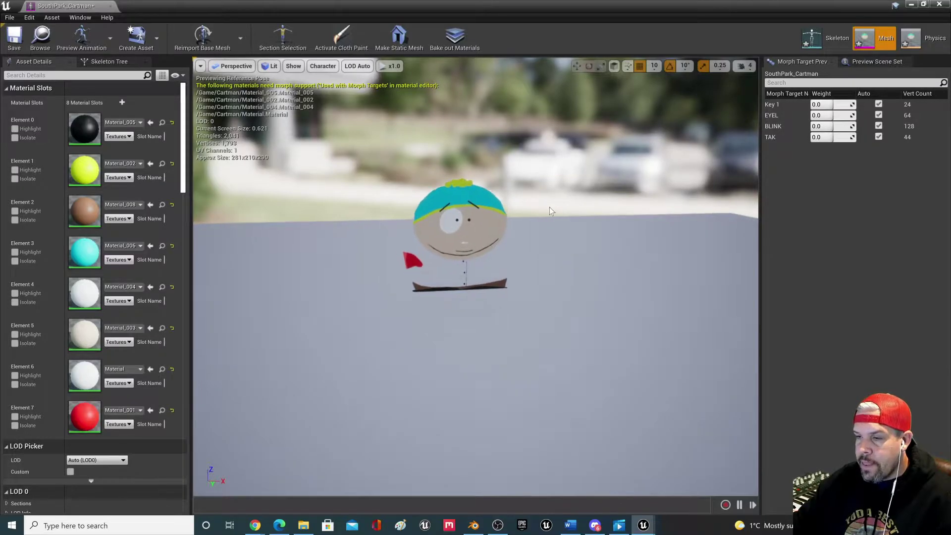
drag(555, 250, 508, 223)
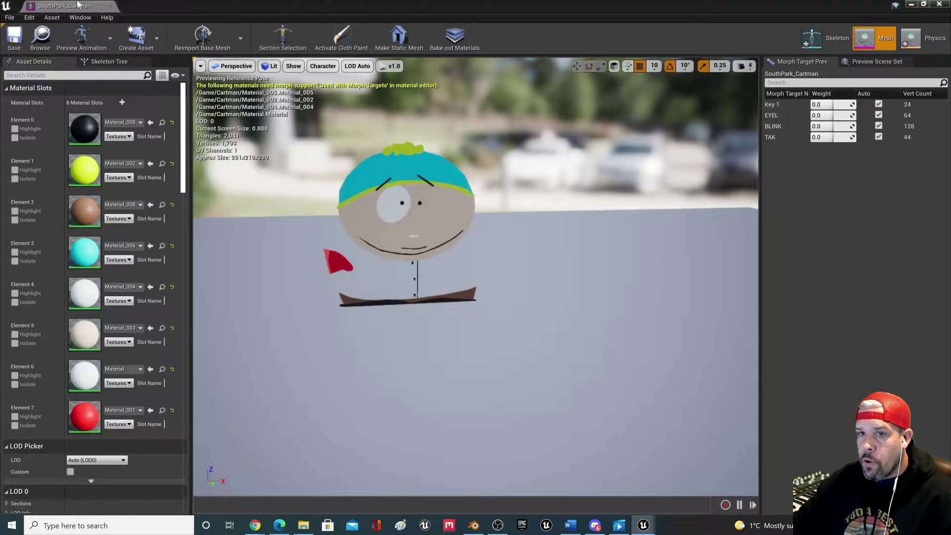
click(107, 6)
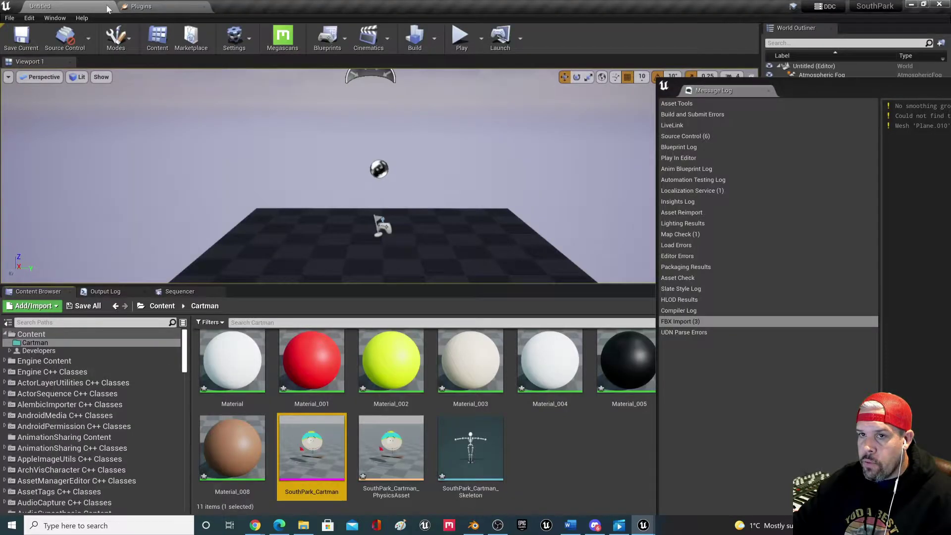
- Switch to Blender and put the joined Cartman mesh into Edit Mode
click(473, 526)
scroll(522, 247, down, 3)
drag(536, 169, 275, 336)
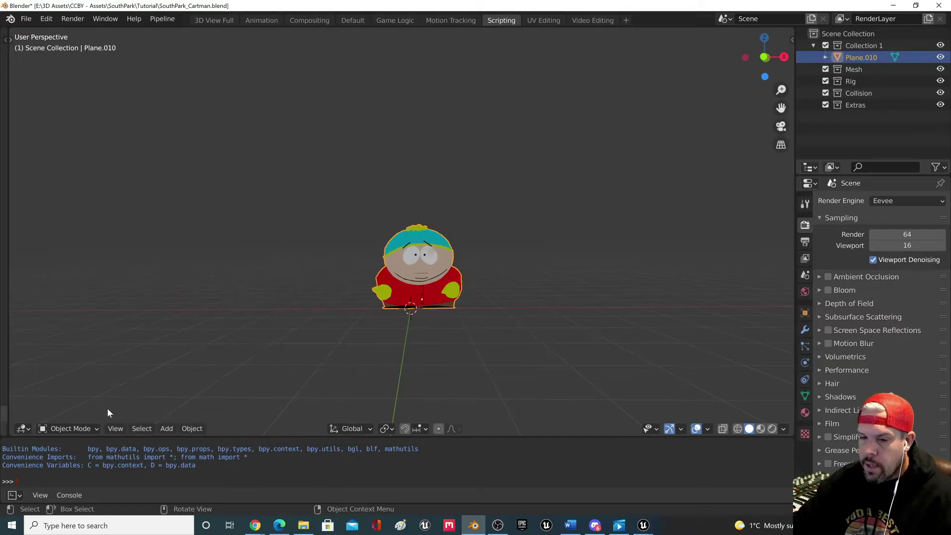
click(69, 429)
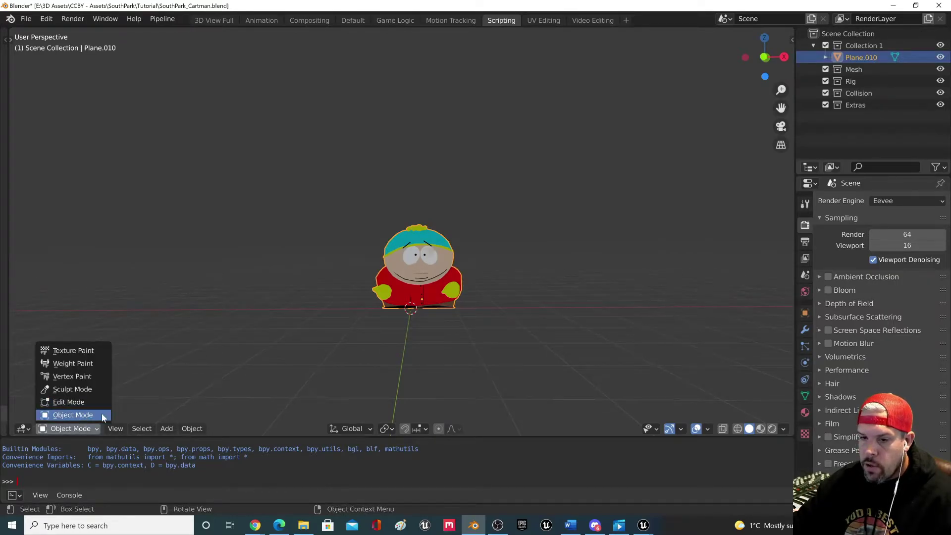
click(94, 419)
click(98, 413)
click(83, 429)
drag(610, 145, 329, 352)
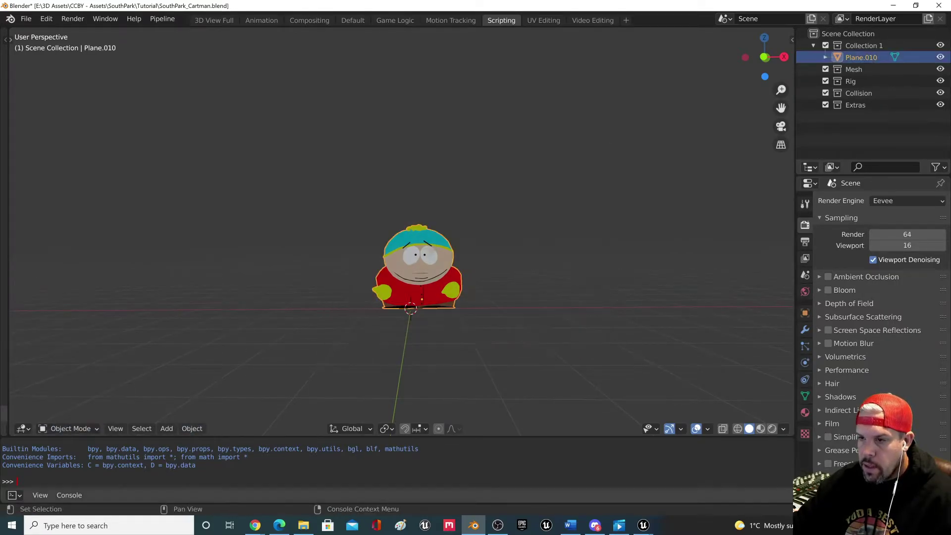
click(70, 428)
click(74, 403)
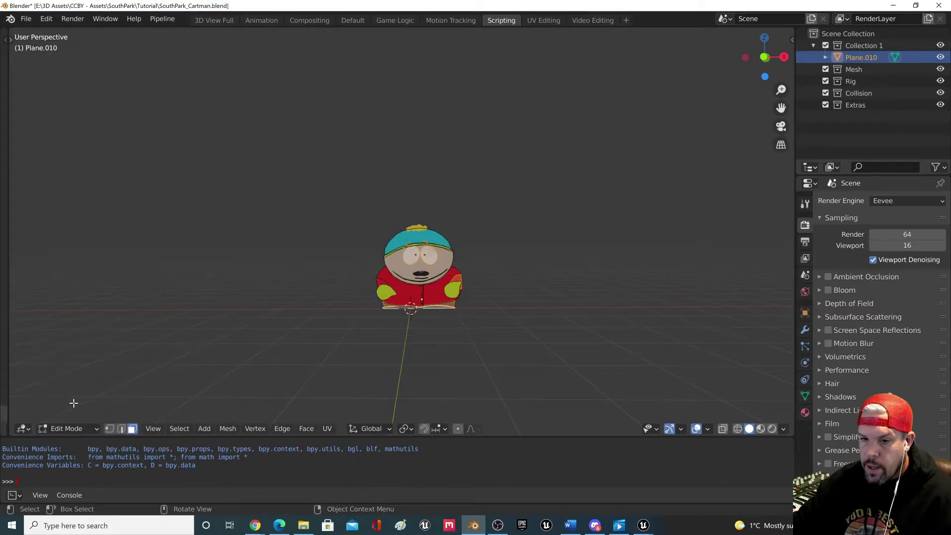
- Select the blue hat face on Cartman, return to Object Mode and re-enter Edit Mode
middle_drag(222, 302, 335, 301)
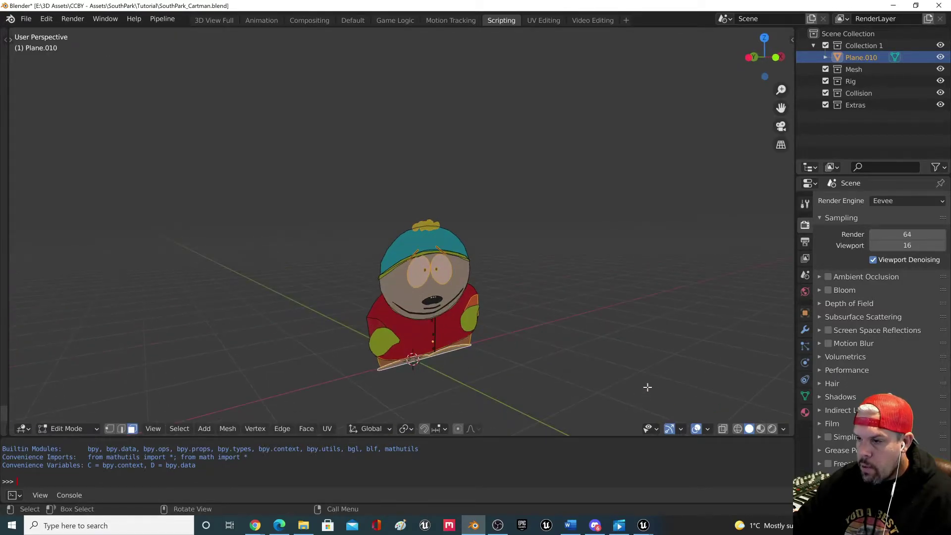
scroll(716, 397, down, 2)
click(488, 326)
click(432, 292)
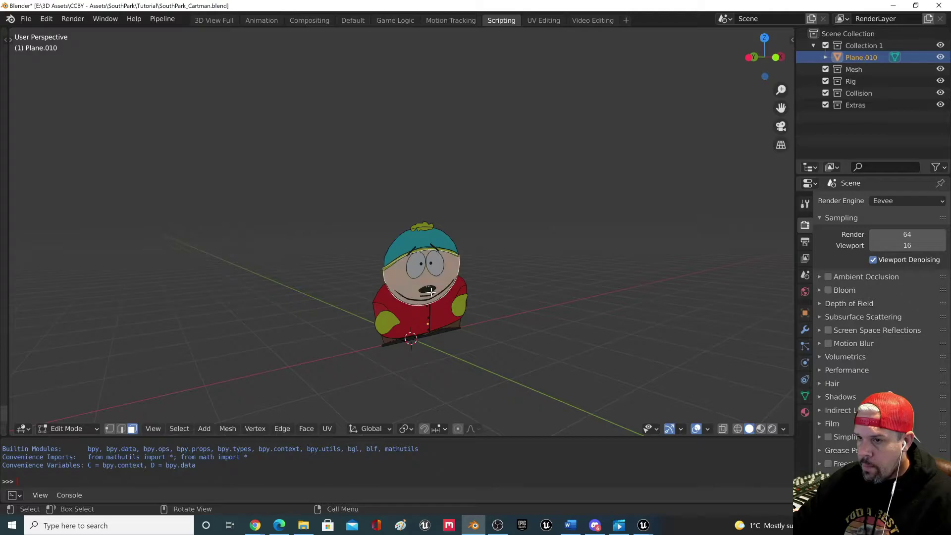
click(419, 245)
click(69, 428)
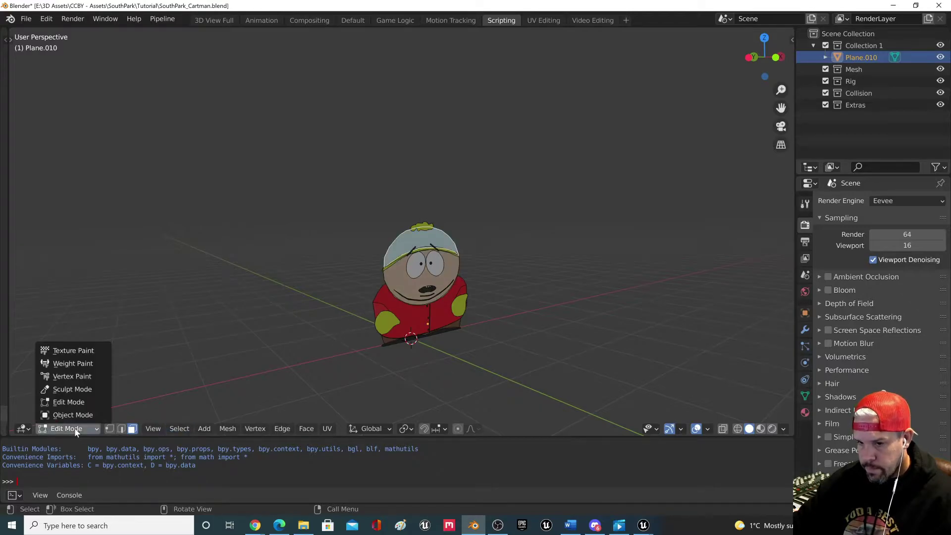
click(72, 413)
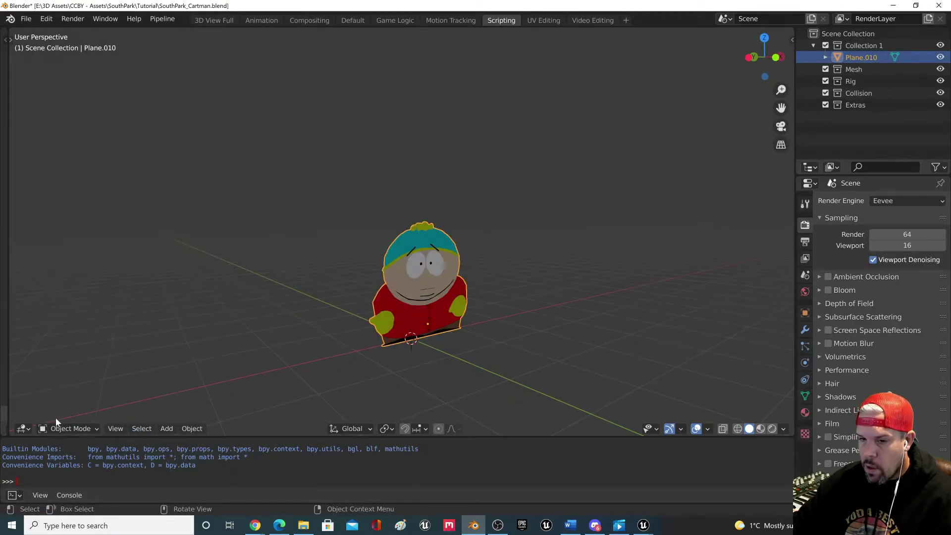
click(69, 428)
click(83, 405)
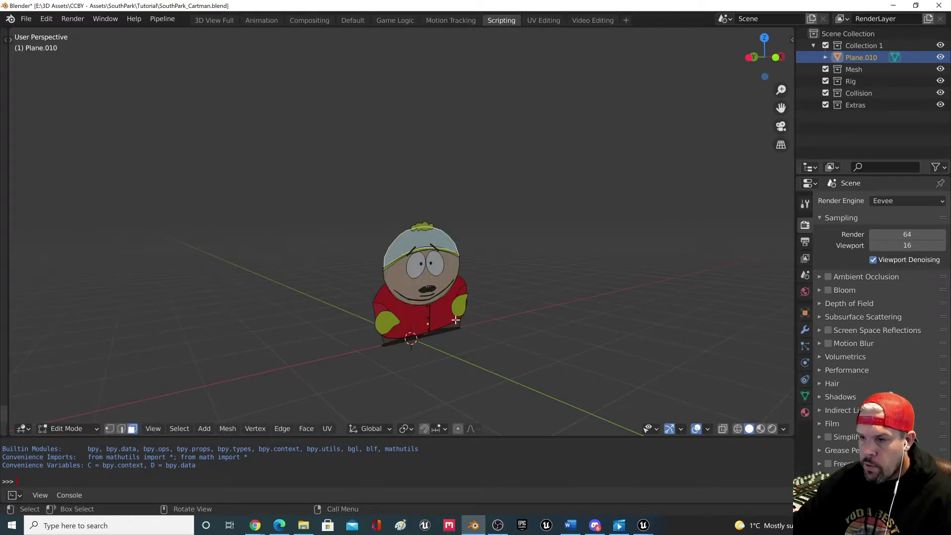
- Select all of Cartman's faces in wireframe view
middle_drag(464, 344, 592, 336)
middle_drag(404, 289, 438, 320)
scroll(446, 328, up, 2)
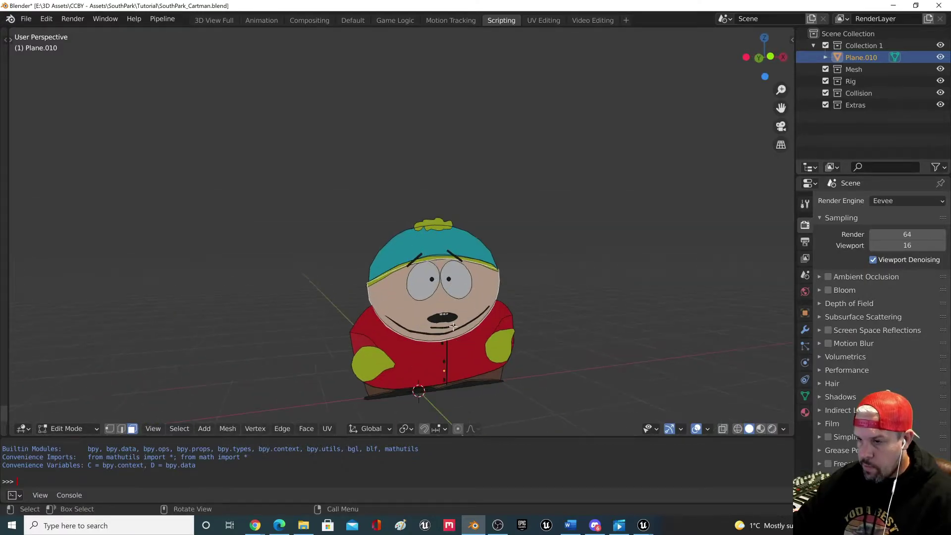
scroll(459, 323, down, 2)
key(alt+z)
drag(538, 159, 344, 377)
click(739, 429)
mouse_move(518, 183)
mouse_down()
mouse_move(413, 318)
mouse_move(294, 372)
mouse_up()
mouse_move(296, 366)
middle_down()
mouse_move(388, 350)
mouse_move(569, 371)
mouse_move(295, 374)
middle_up()
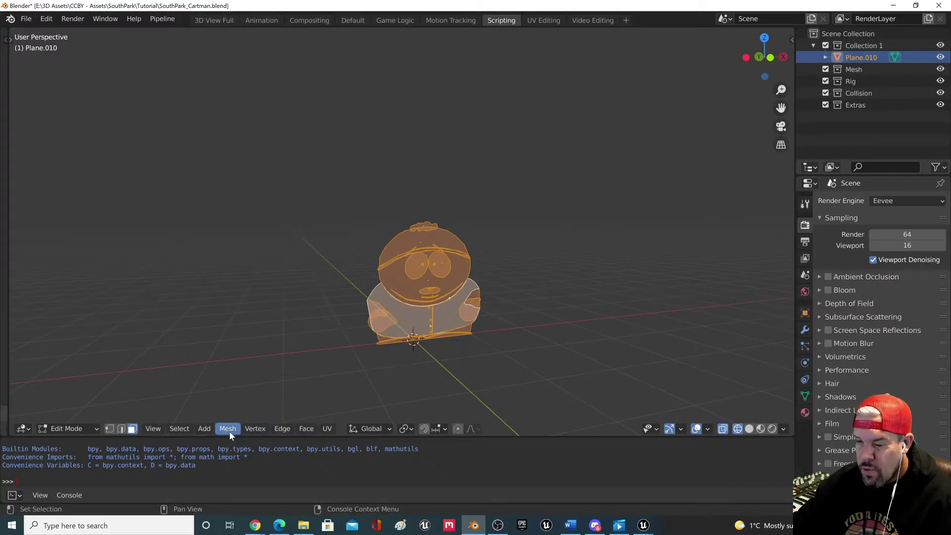
- Turn on face normals display in the viewport overlays, deselect the mesh and return to solid shading
click(708, 429)
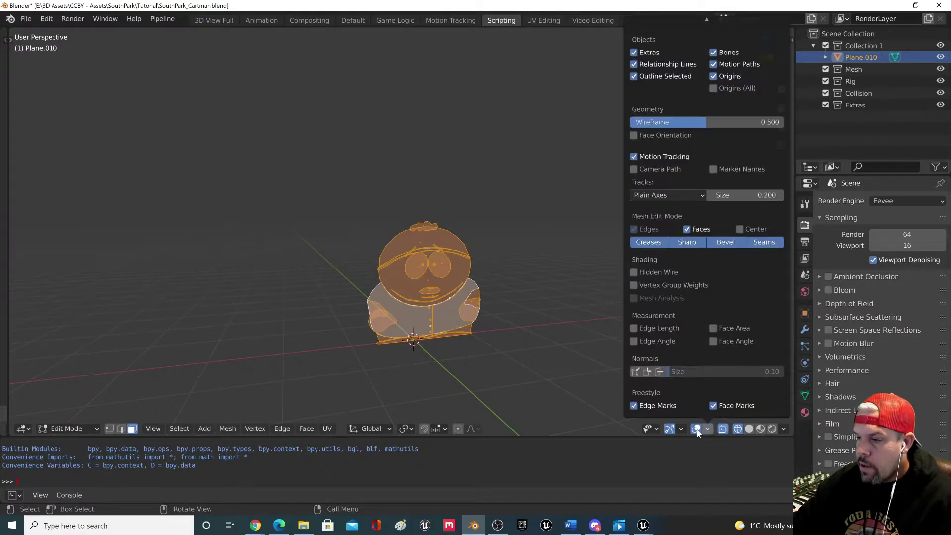
click(661, 370)
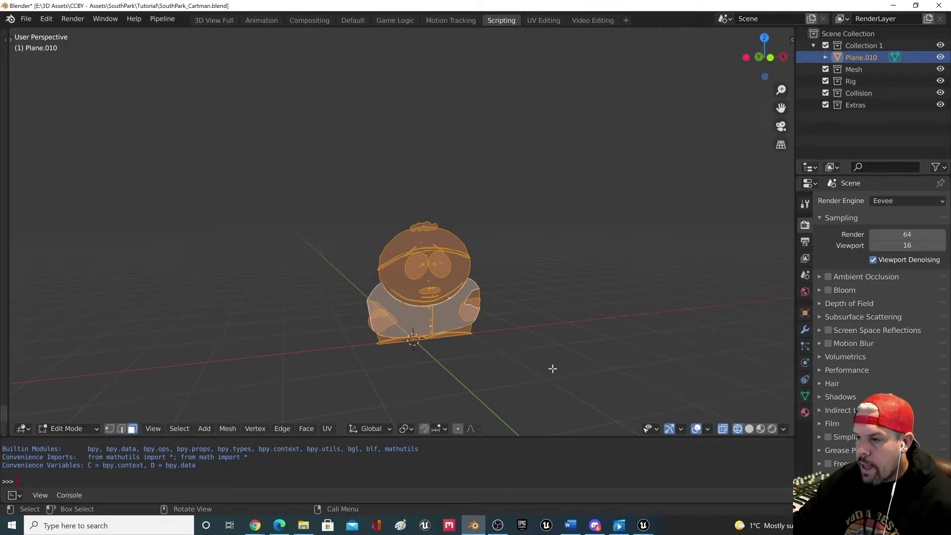
click(552, 366)
click(749, 429)
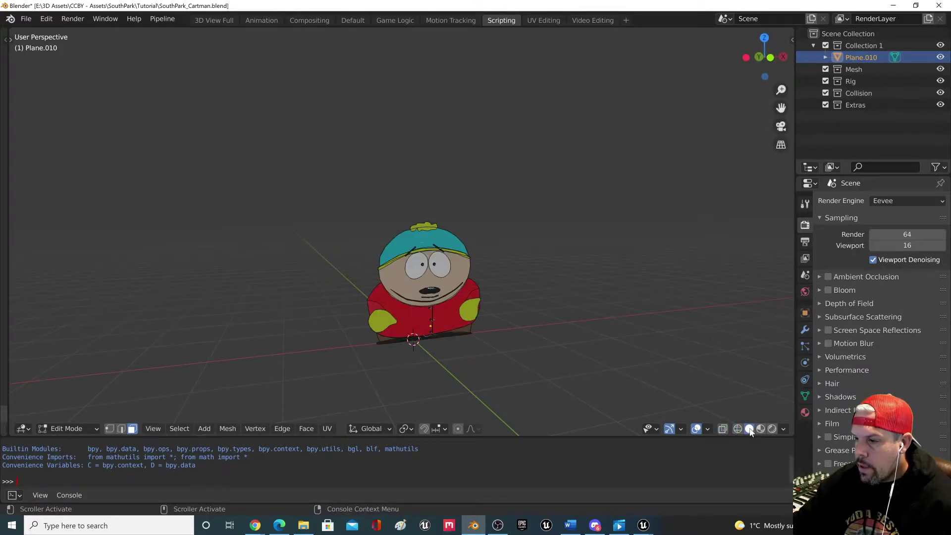
click(738, 429)
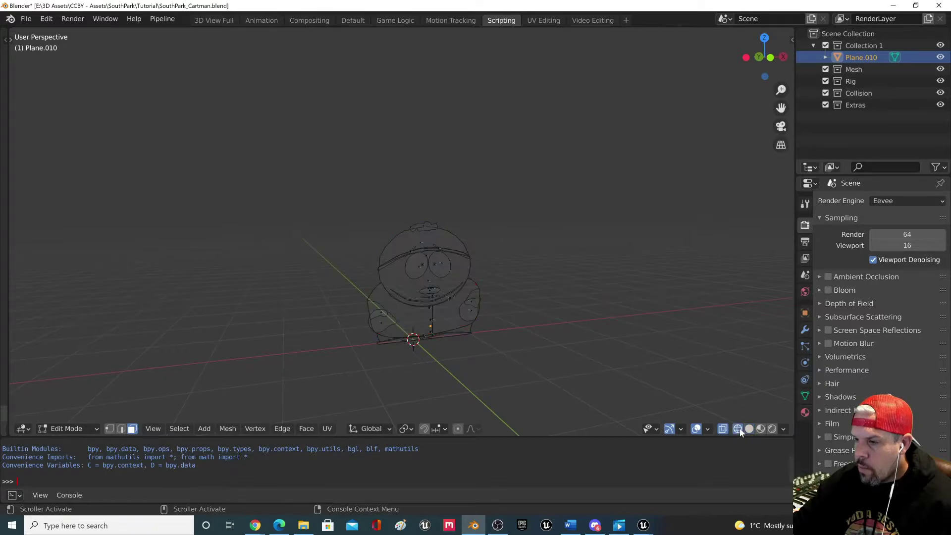
click(749, 429)
- Examine the direction of the face normals on Cartman's head, eyes and body from the front and back
scroll(516, 350, up, 3)
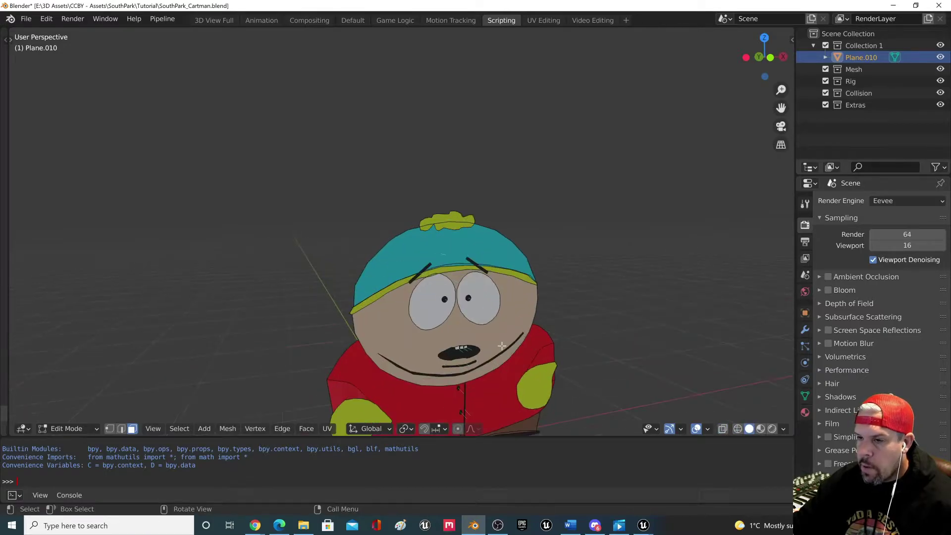
scroll(494, 343, down, 1)
middle_drag(459, 303, 559, 295)
middle_drag(454, 299, 428, 331)
middle_drag(484, 377, 302, 331)
click(474, 292)
middle_drag(461, 331, 565, 342)
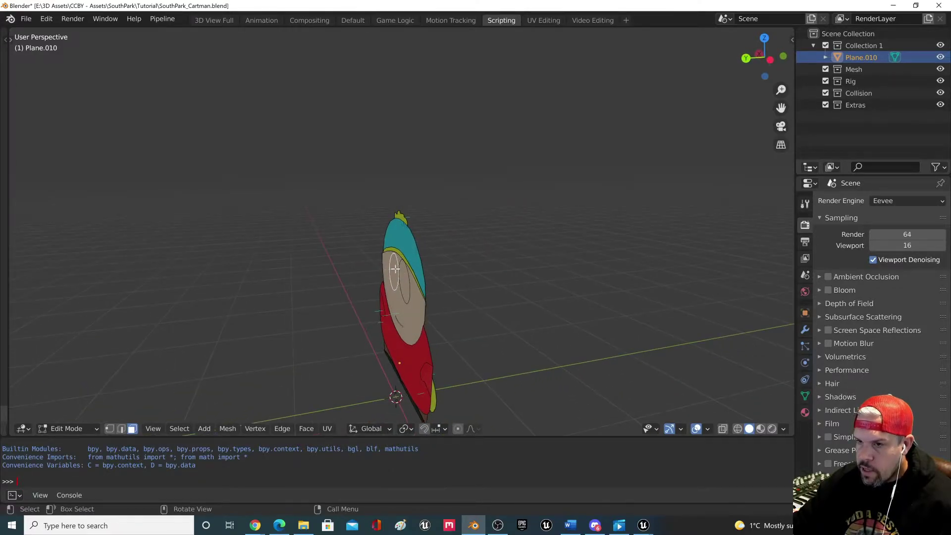
middle_drag(473, 287, 456, 317)
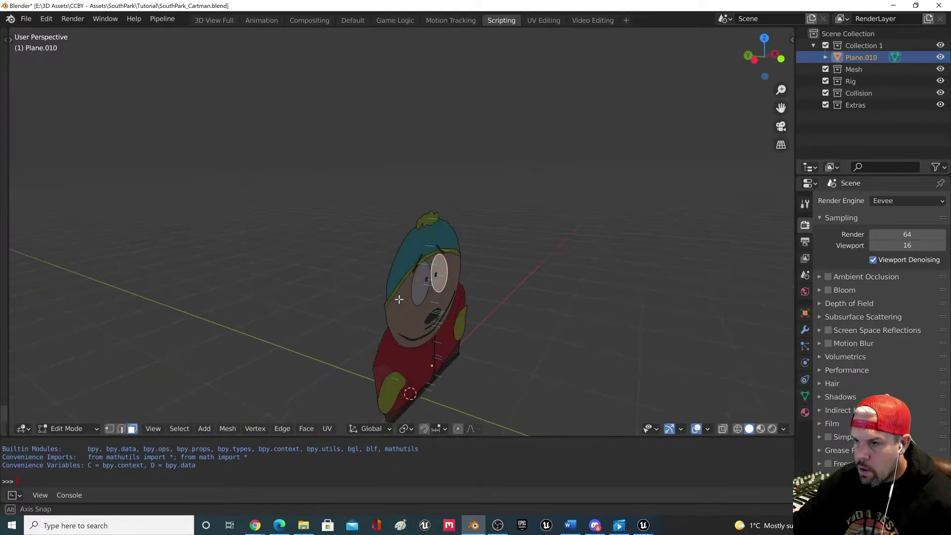
- Switch to Unreal Engine, reopen the SouthPark_Cartman mesh and examine it from behind before returning to Blender
mouse_move(642, 526)
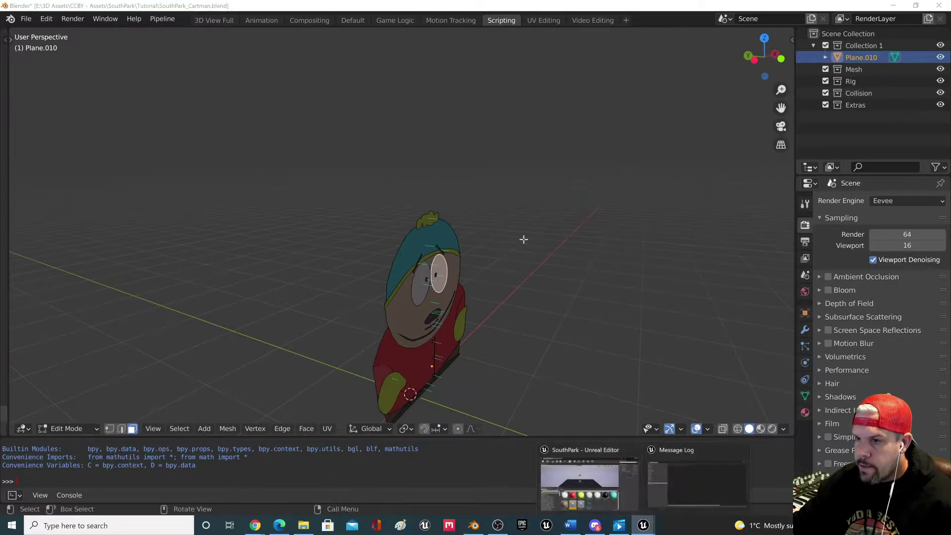
click(592, 488)
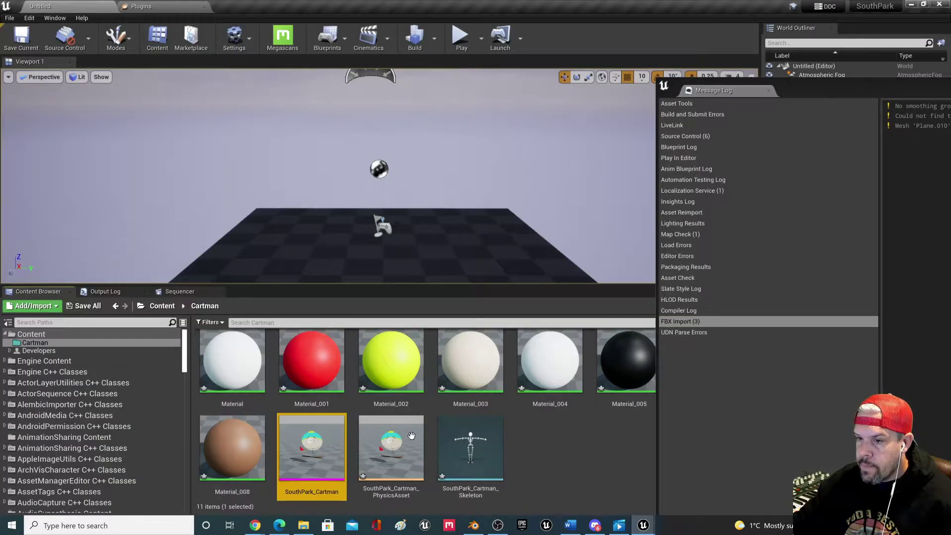
double_click(326, 453)
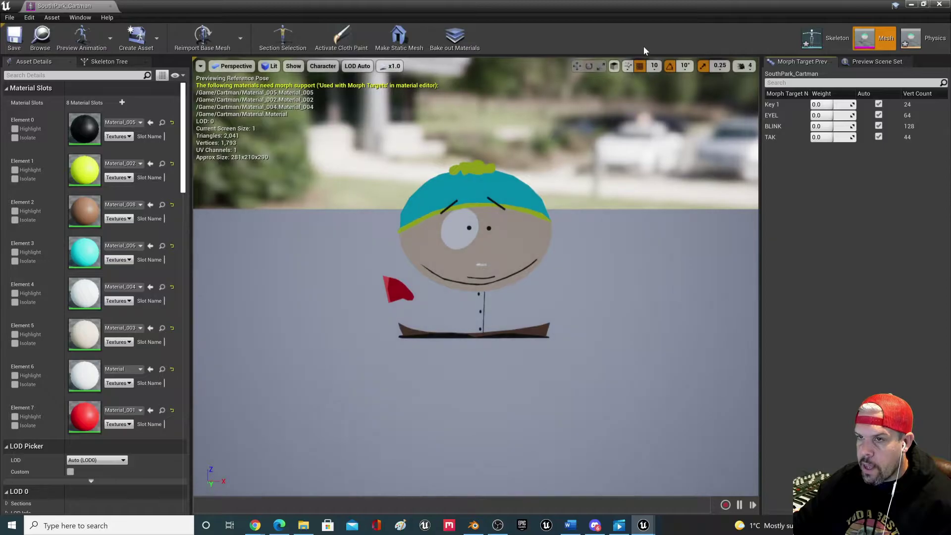
drag(399, 321, 373, 282)
scroll(387, 308, up, 6)
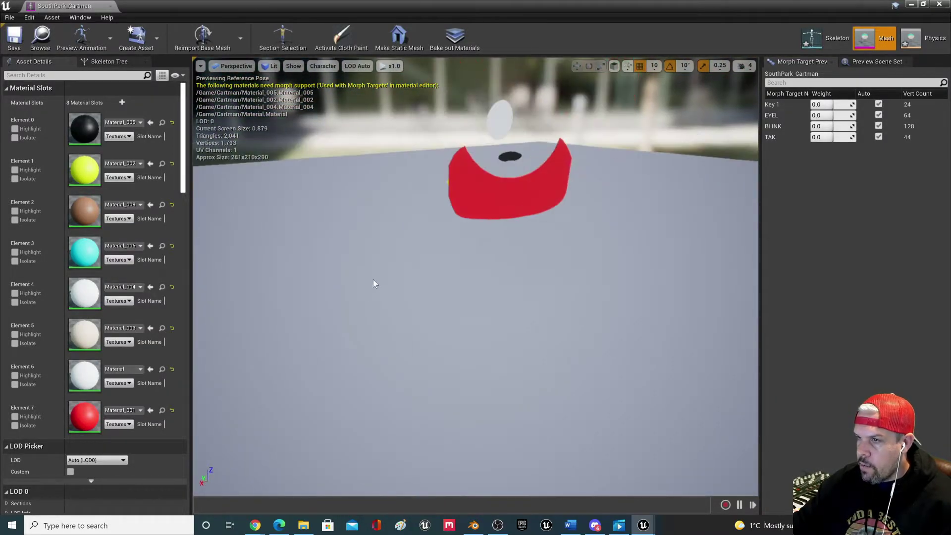
drag(474, 130, 517, 168)
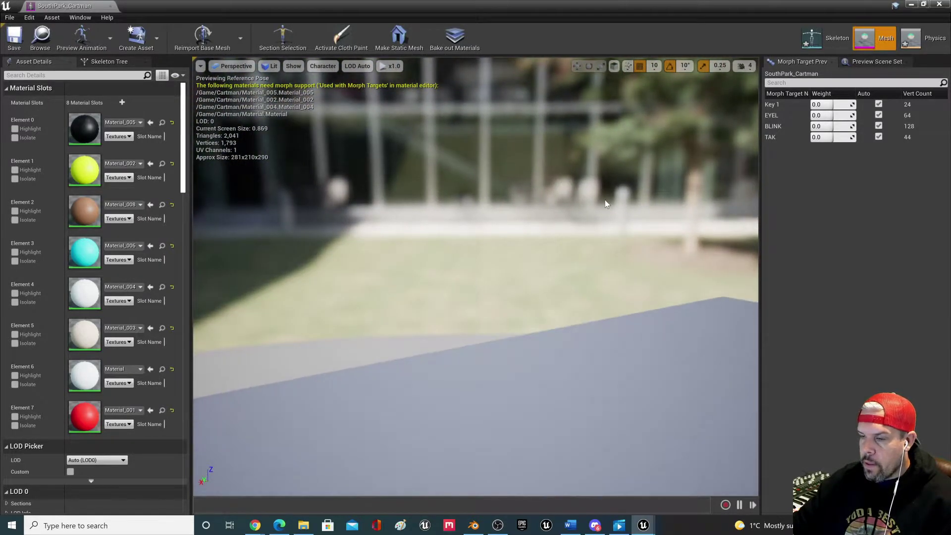
click(912, 4)
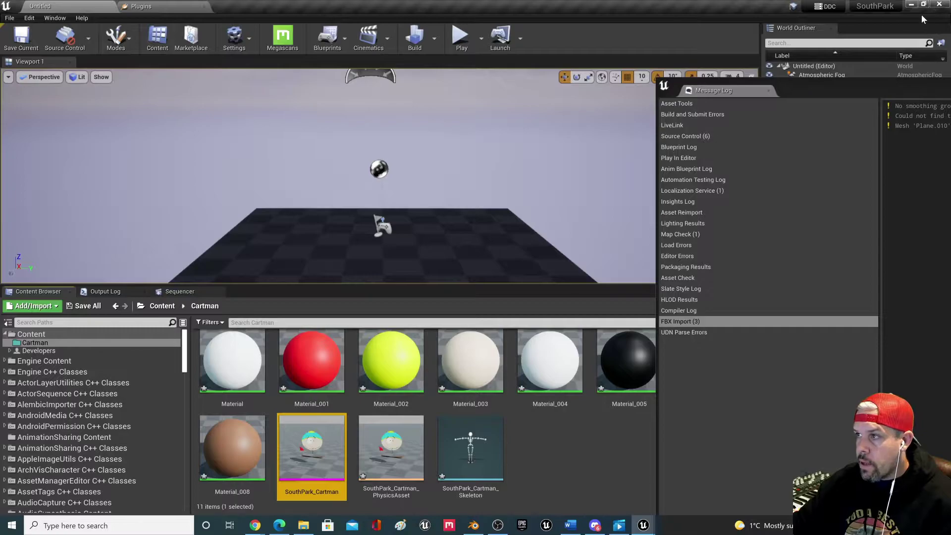
click(911, 5)
- From behind the model, select the coat, left sleeve, head and left eye faces together
right_click(498, 310)
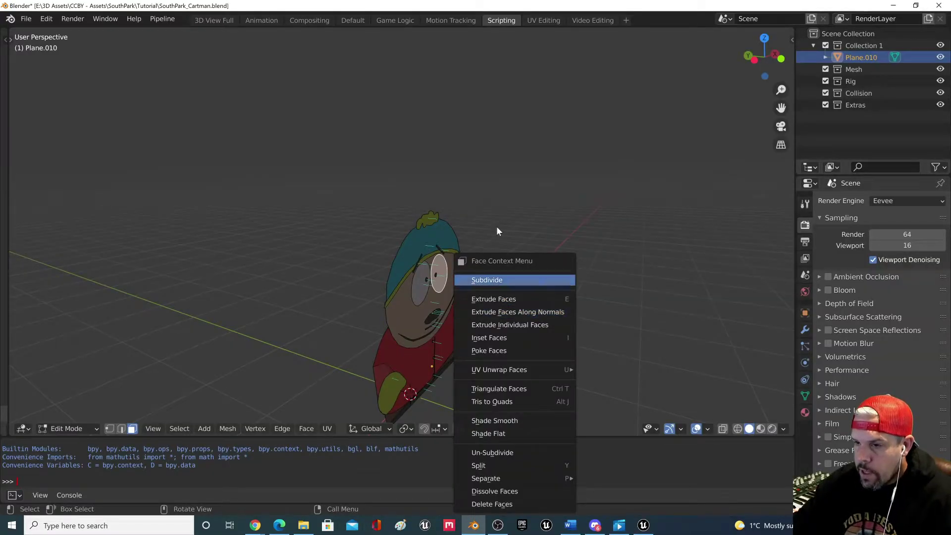
middle_drag(501, 251, 572, 275)
scroll(573, 274, down, 4)
middle_drag(512, 312, 434, 337)
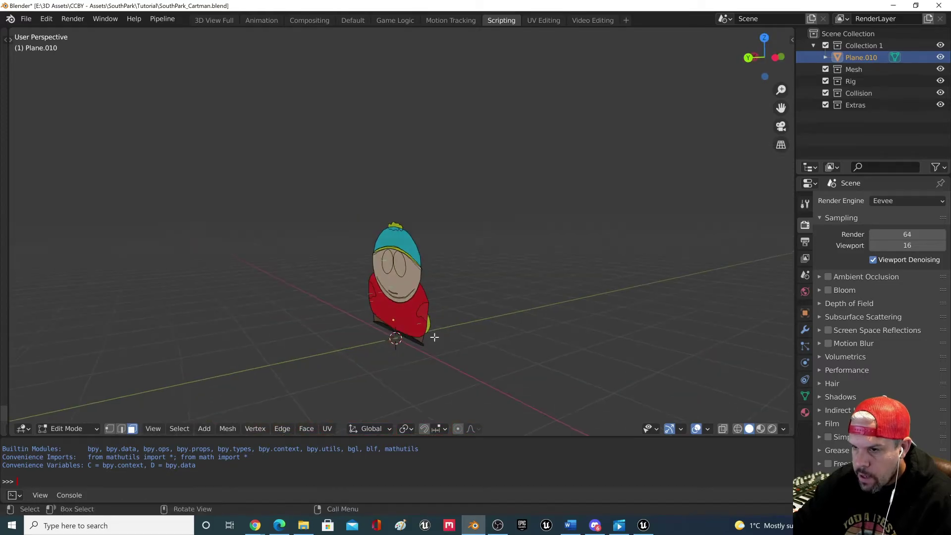
click(407, 322)
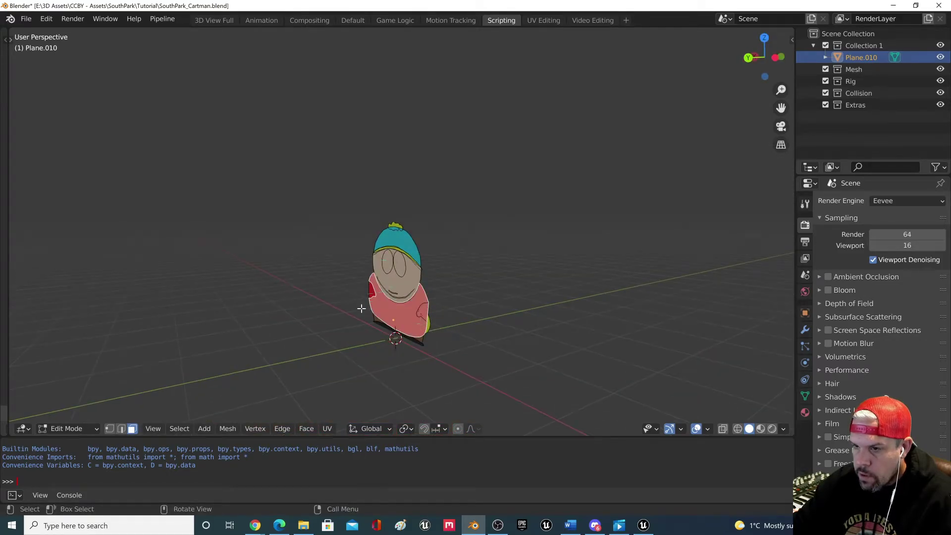
shift+click(371, 291)
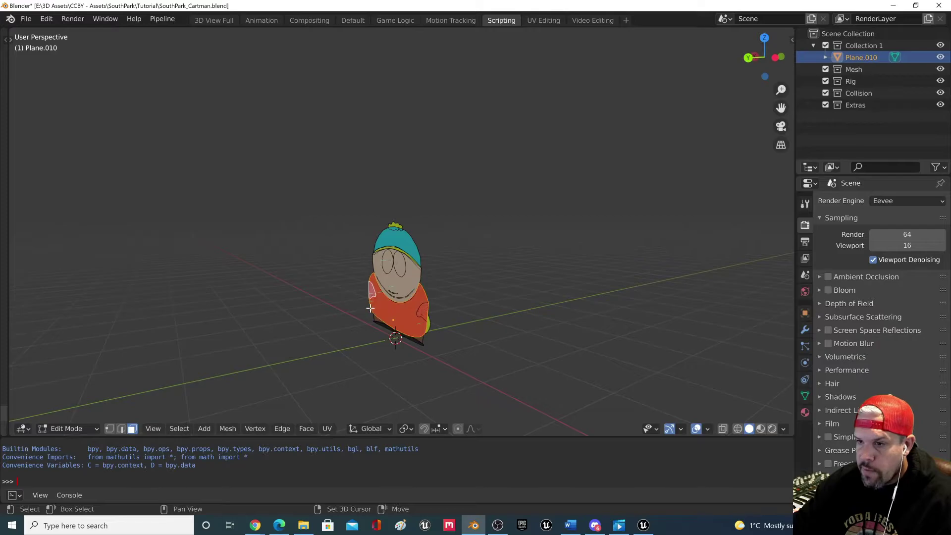
shift+click(398, 286)
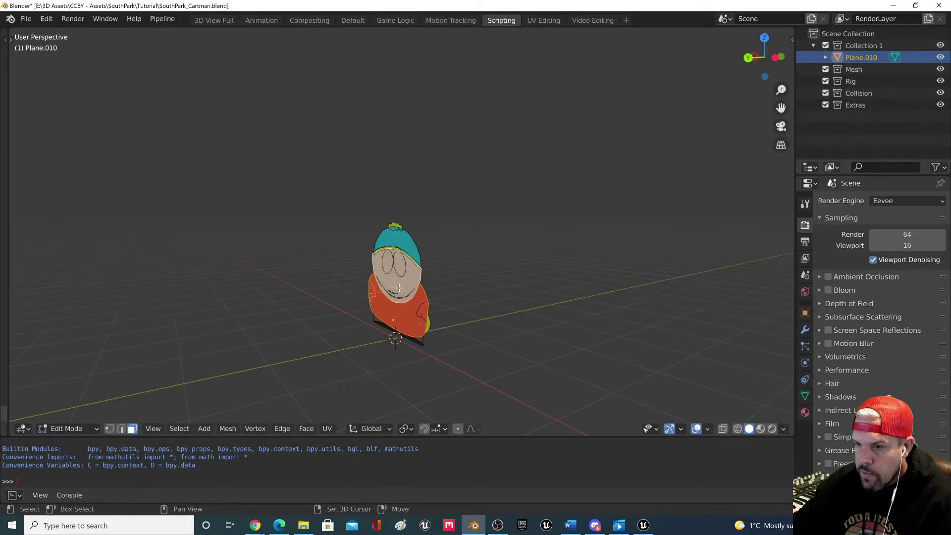
shift+click(386, 261)
shift+click(388, 272)
- Add Cartman's left mitten face to the selection
middle_drag(474, 310, 394, 307)
middle_drag(430, 262, 378, 335)
click(378, 323)
click(473, 314)
middle_drag(473, 314, 575, 346)
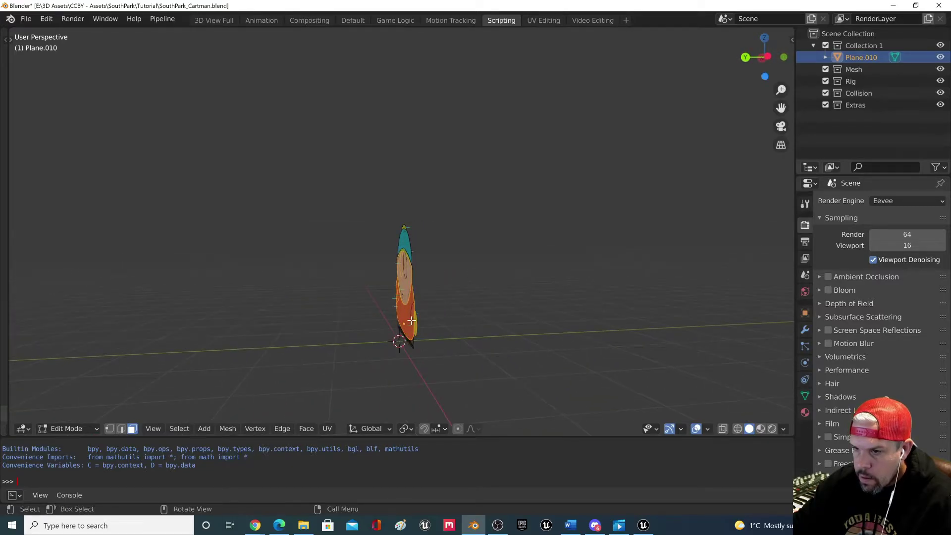
middle_drag(416, 330, 322, 316)
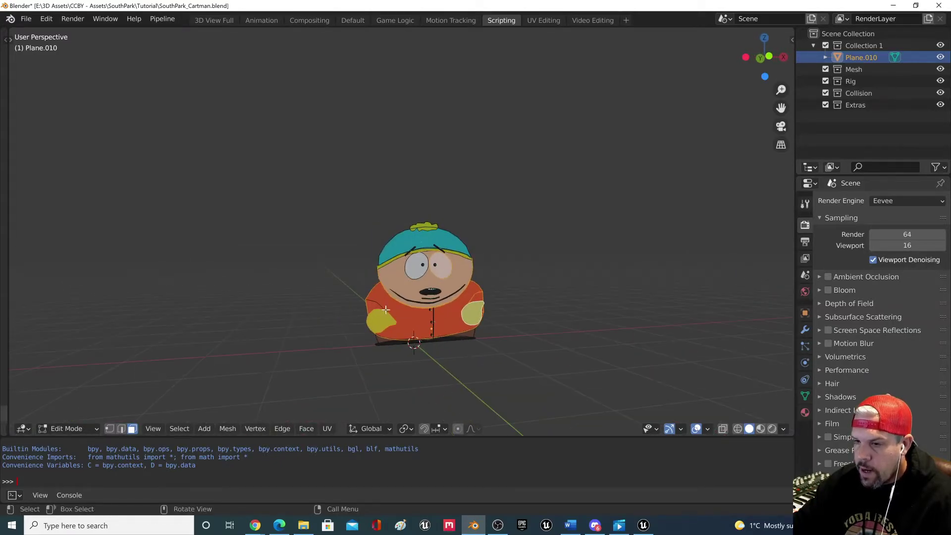
- Flip the normals of the selected coat, sleeve, head, eye and mitten faces and check them from the side
click(228, 428)
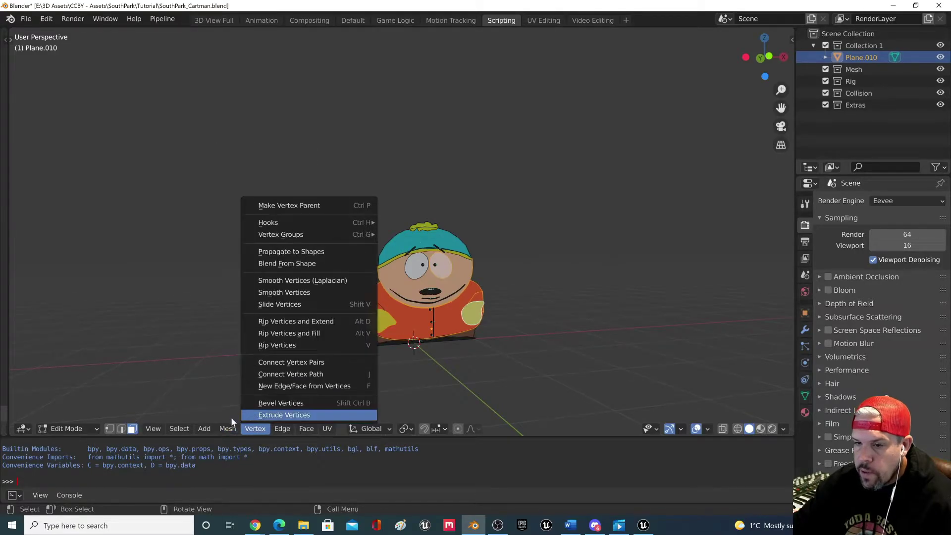
click(227, 429)
mouse_move(257, 322)
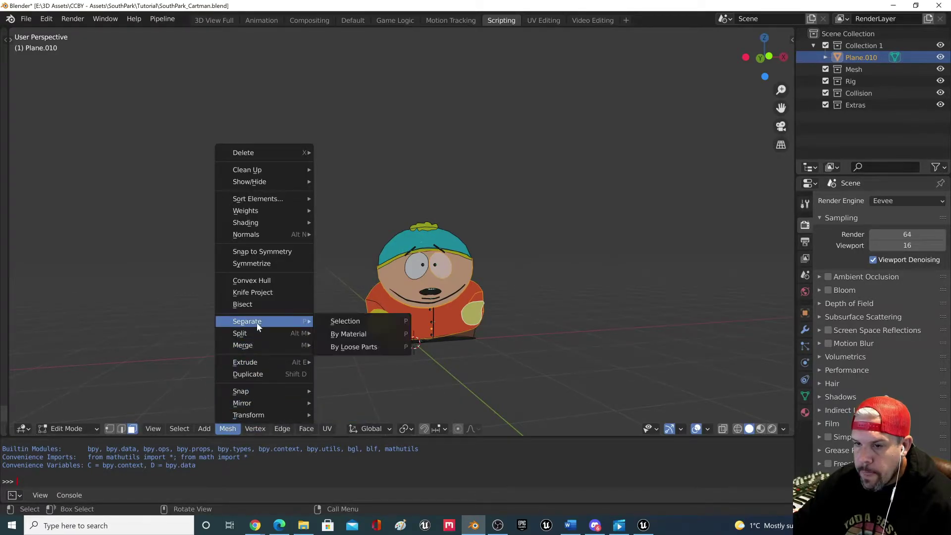
mouse_move(269, 235)
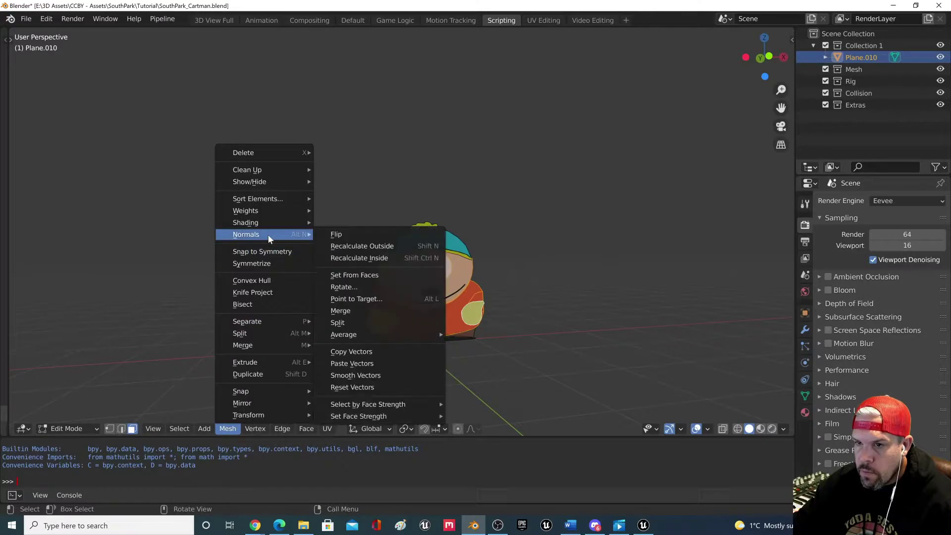
click(368, 235)
middle_drag(367, 234, 389, 360)
scroll(403, 313, up, 3)
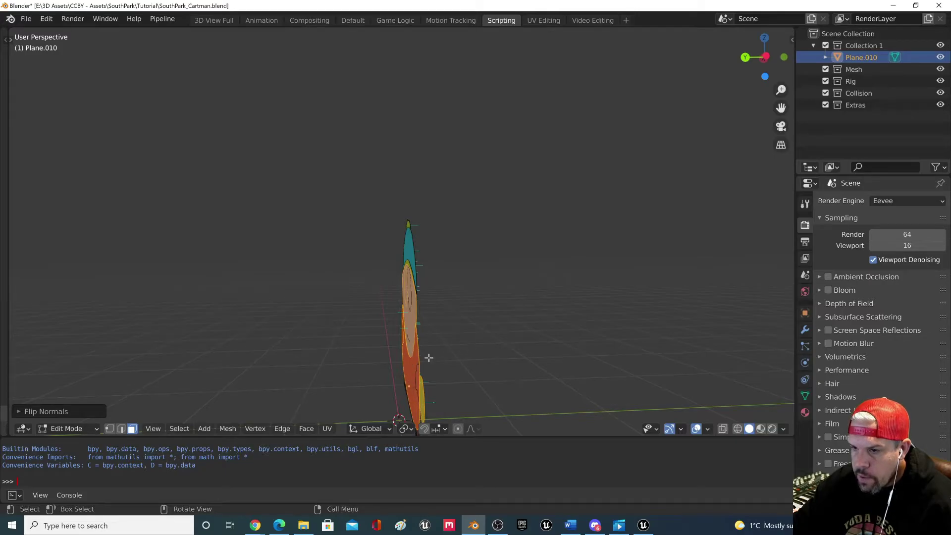
middle_drag(414, 233, 456, 385)
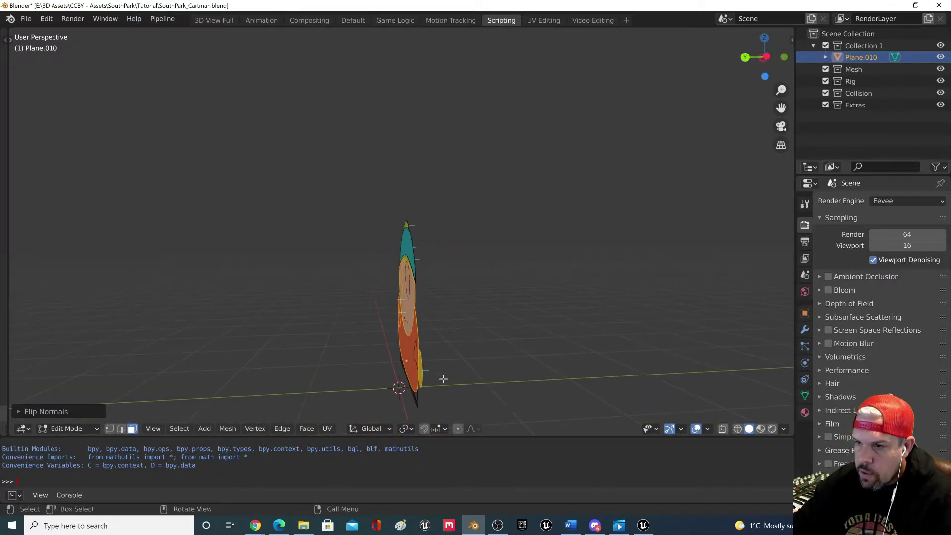
- Select only the head face, try moving it away from the body to see its normal, and undo the move
key(l)
key(g)
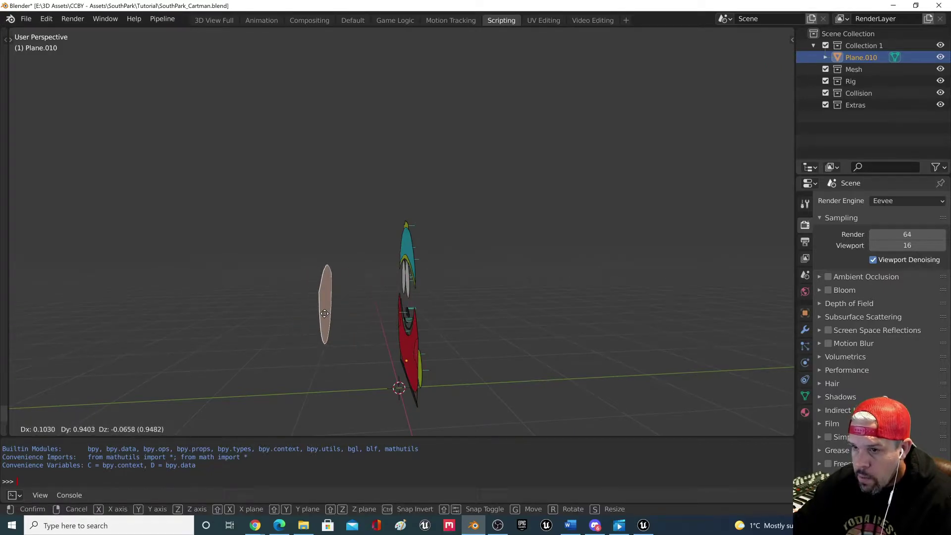
click(314, 313)
middle_drag(314, 313, 215, 365)
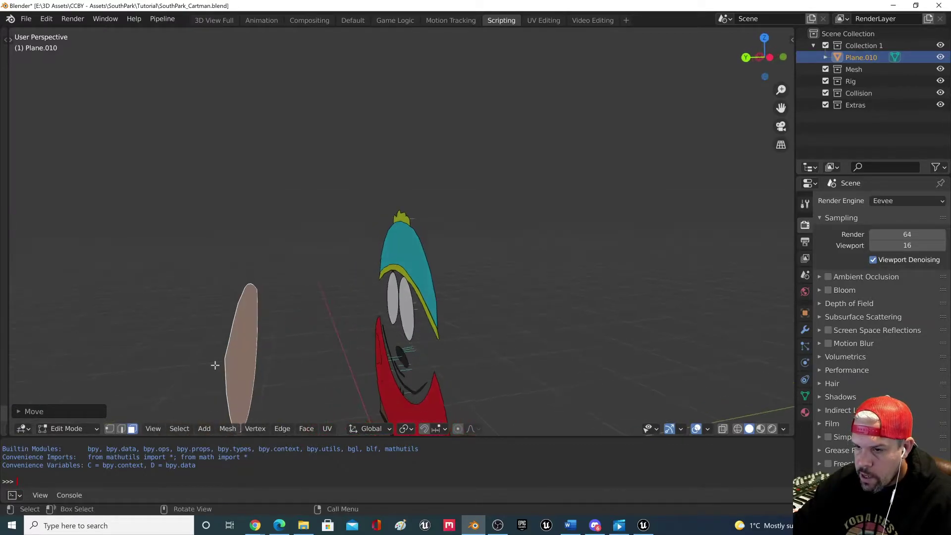
key(g)
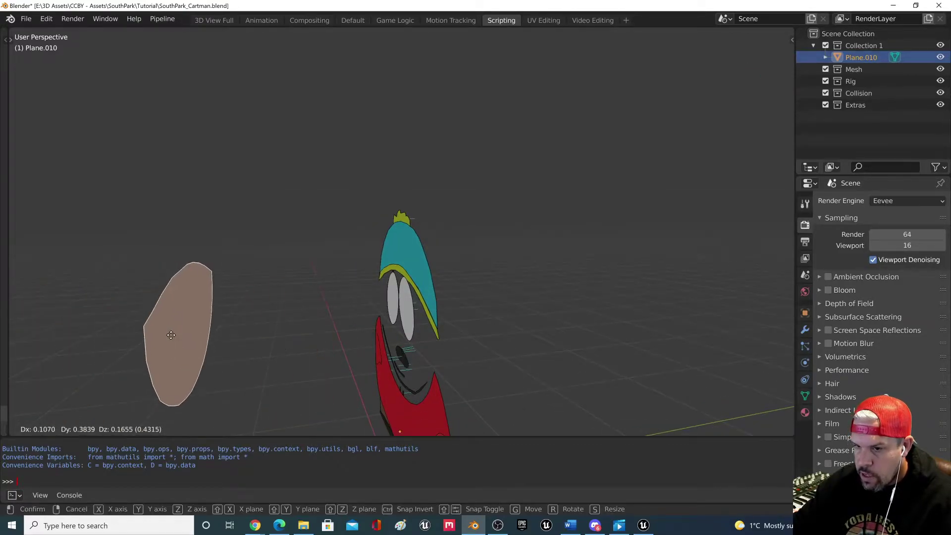
right_click(185, 344)
key(ctrl)
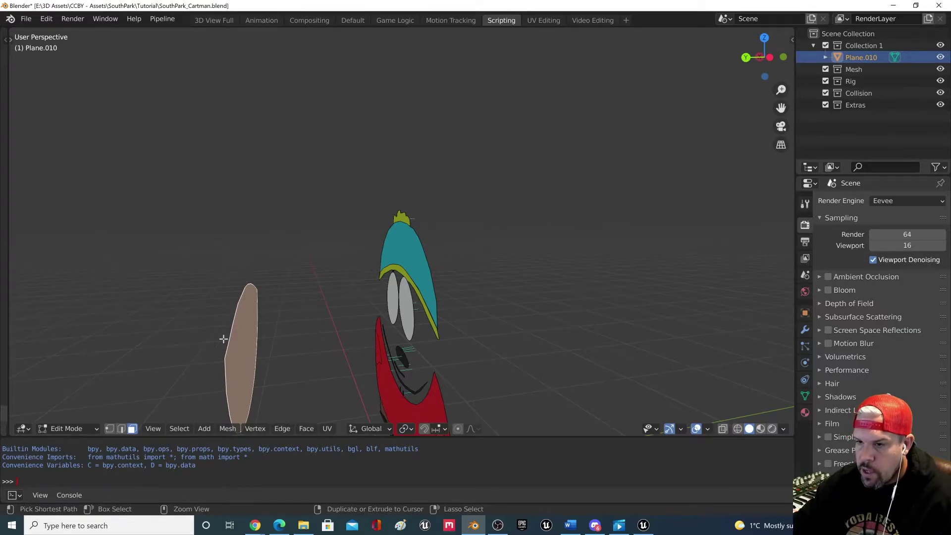
key(ctrl+z)
- Move the head face aside once more to check its normal direction and put it back in place
middle_drag(317, 350, 292, 344)
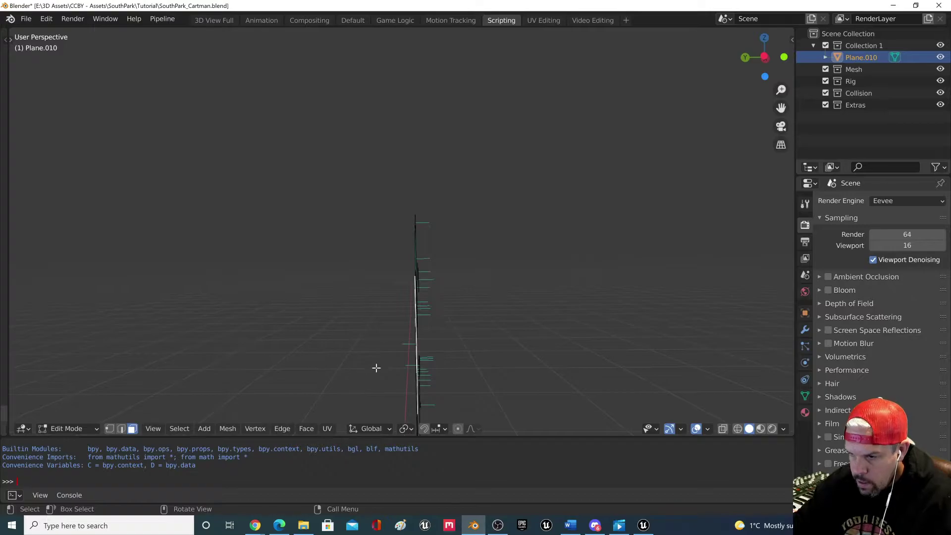
middle_drag(376, 367, 384, 372)
key(g)
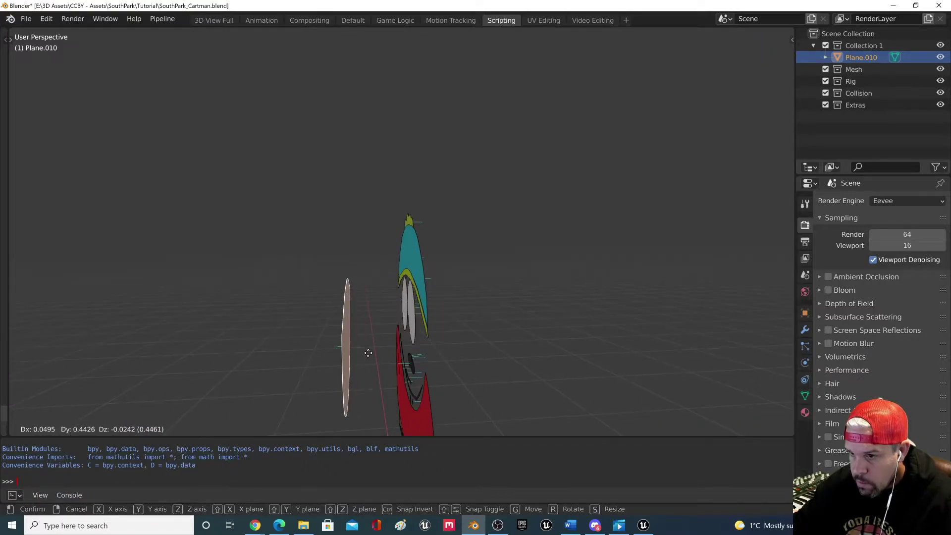
click(330, 351)
middle_drag(410, 367, 346, 343)
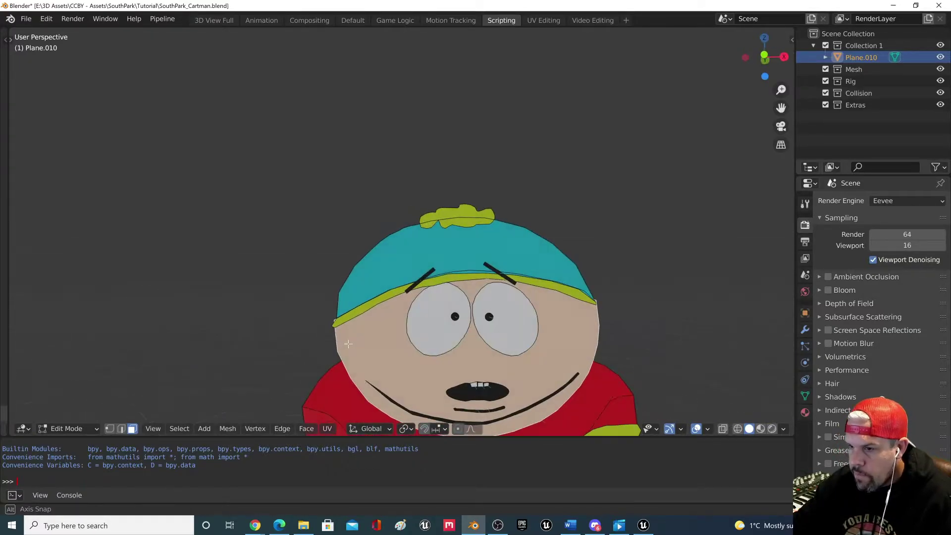
- Add the mouth face to the head selection, flip both faces' normals and check their direction from the side
ctrl+click(464, 393)
scroll(463, 386, down, 4)
middle_drag(463, 385, 604, 385)
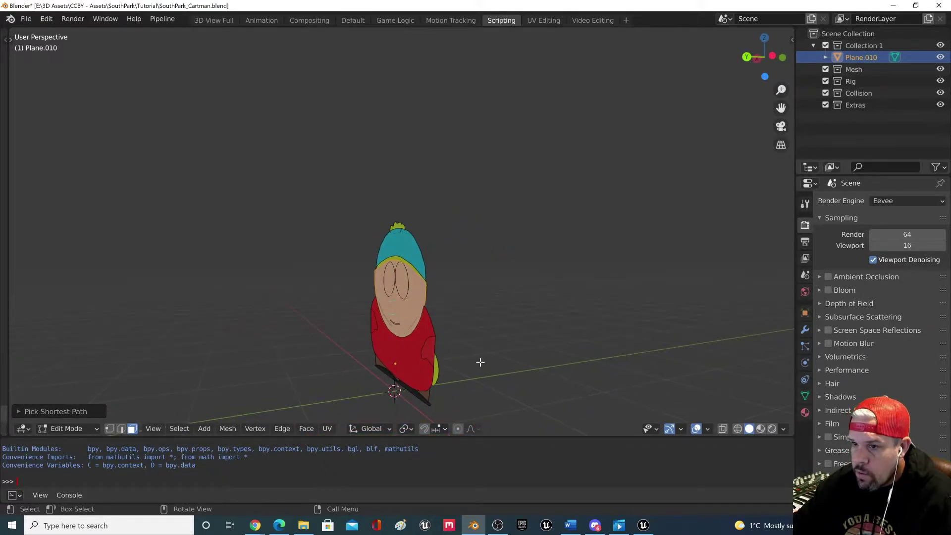
click(224, 430)
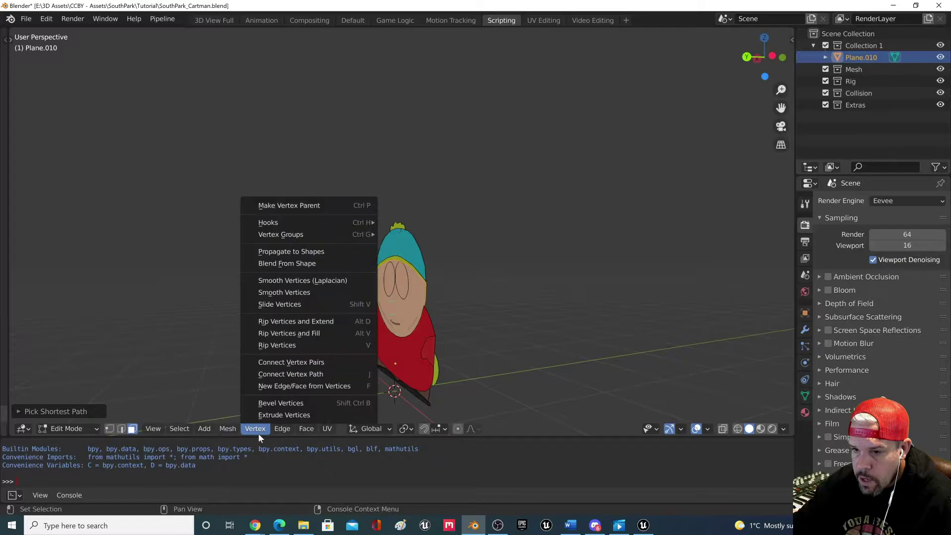
click(228, 429)
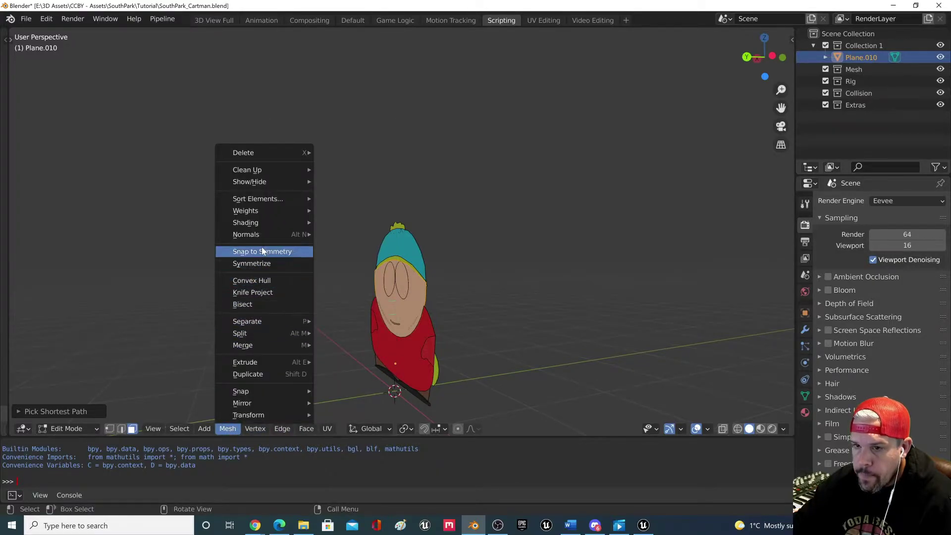
mouse_move(263, 234)
click(337, 235)
middle_drag(437, 352, 377, 325)
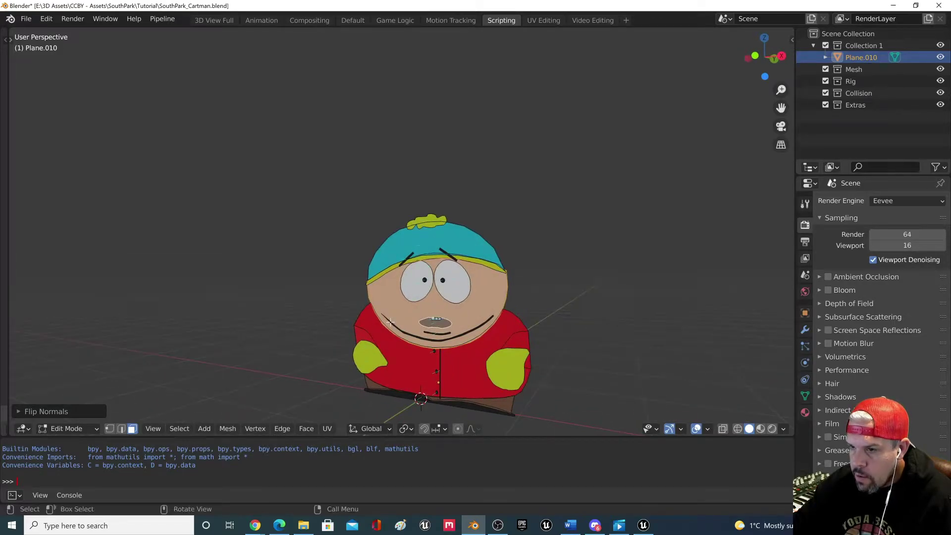
middle_drag(499, 324, 409, 303)
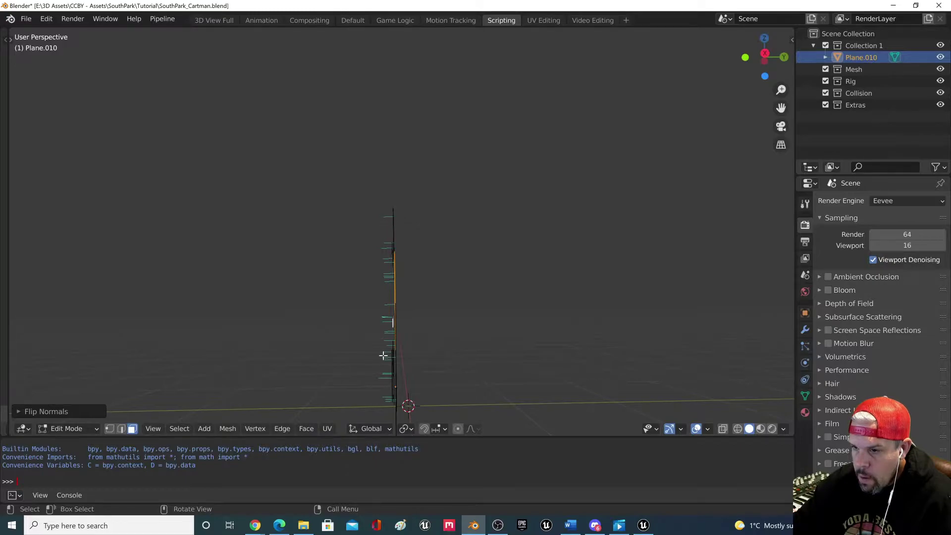
middle_drag(381, 405, 455, 385)
scroll(455, 385, down, 3)
middle_drag(402, 363, 449, 384)
- Save the Blender file and export the model as FBX over SouthPark_Cartman.fbx in the Tutorial folder
click(25, 18)
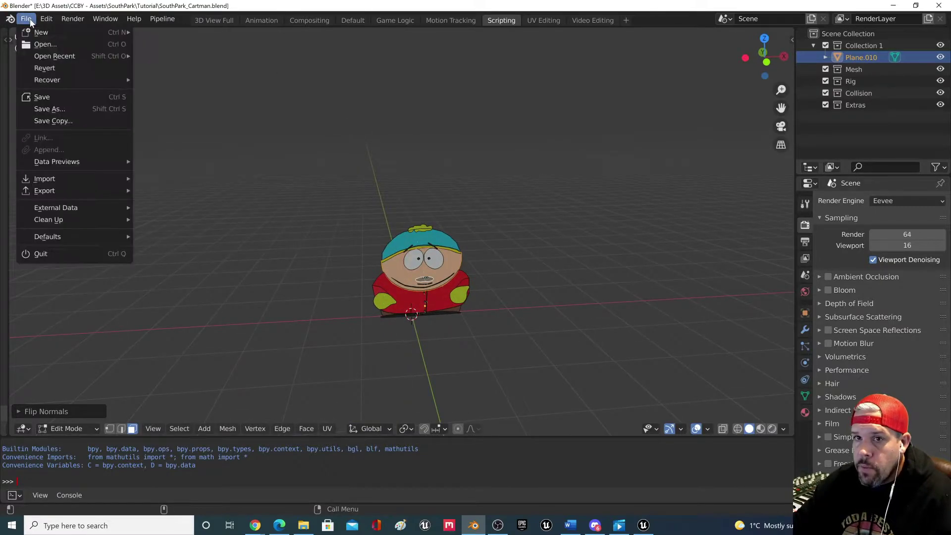
click(42, 97)
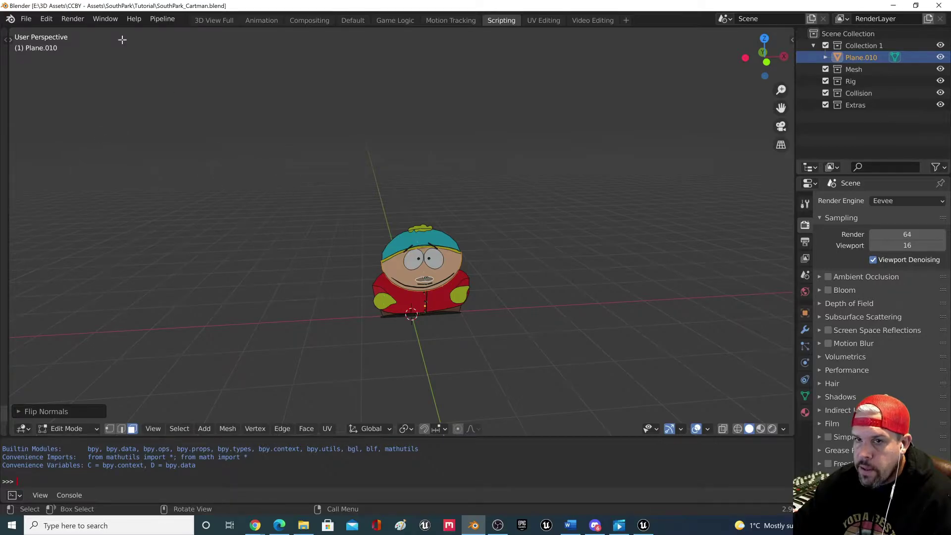
click(29, 20)
mouse_move(84, 195)
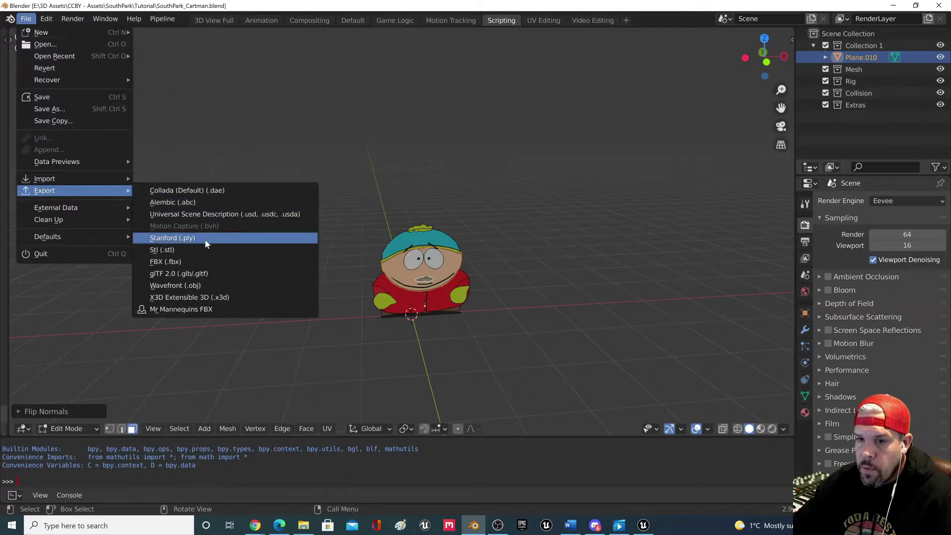
click(186, 261)
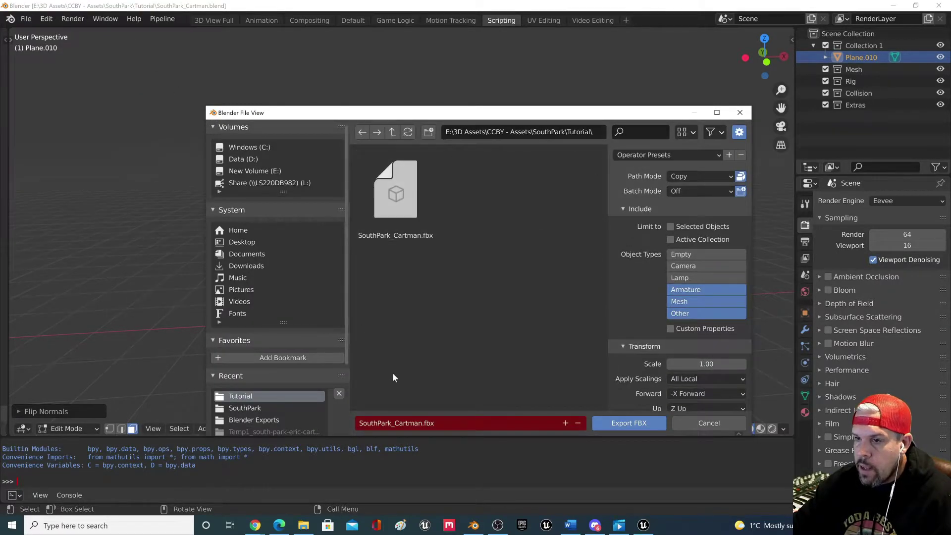
click(418, 427)
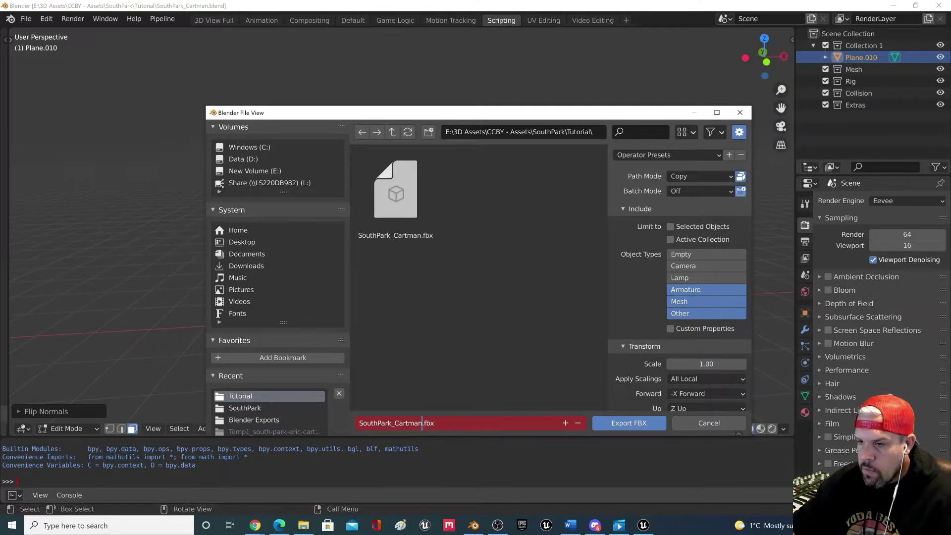
click(514, 326)
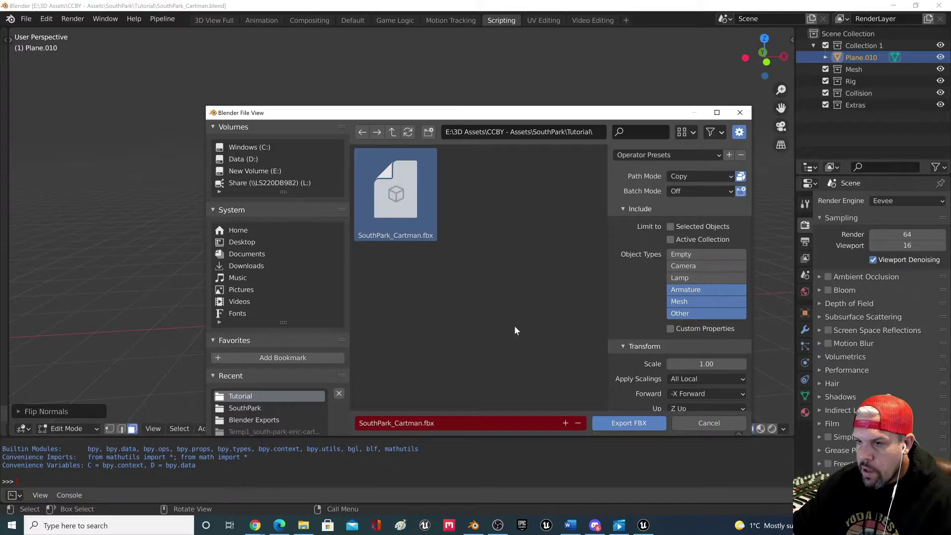
click(624, 424)
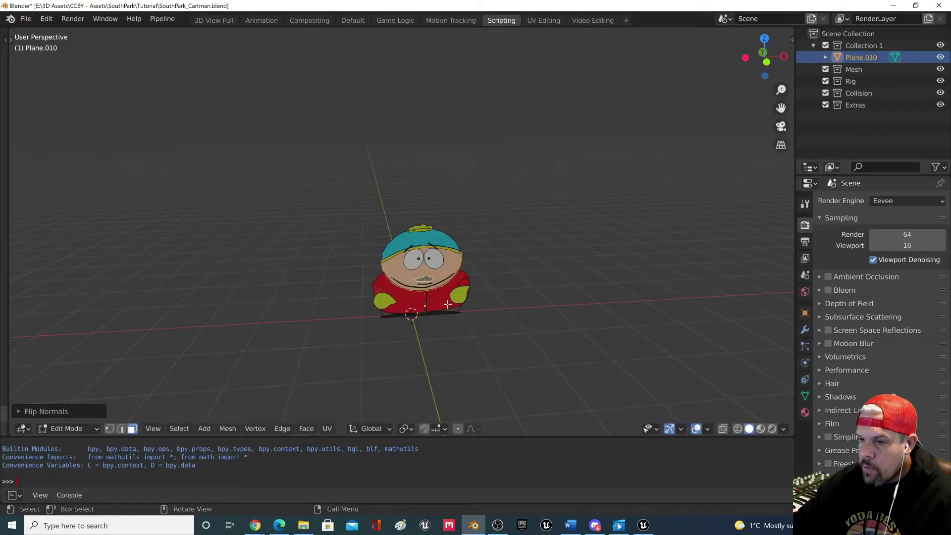
- Switch to Unreal Engine and open the SouthPark_Cartman skeletal mesh to examine its missing faces
click(644, 525)
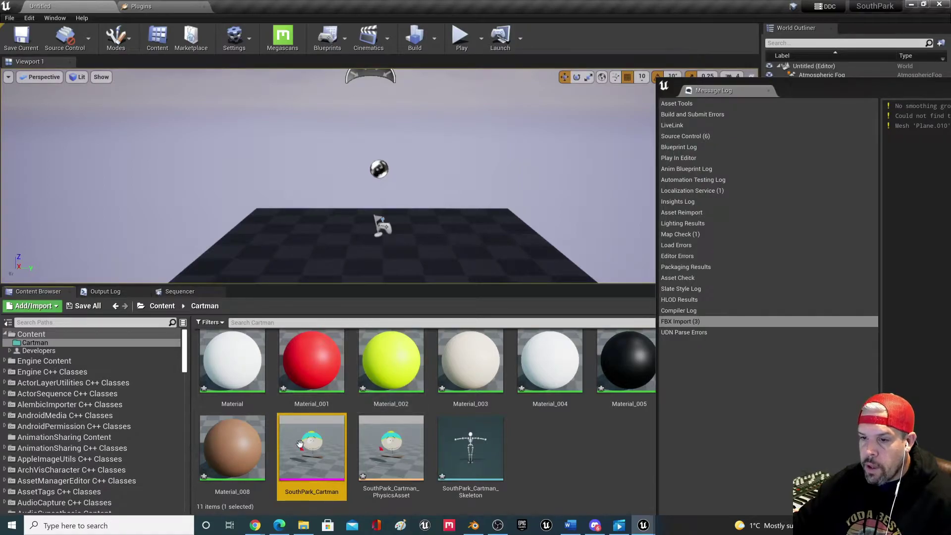
double_click(326, 467)
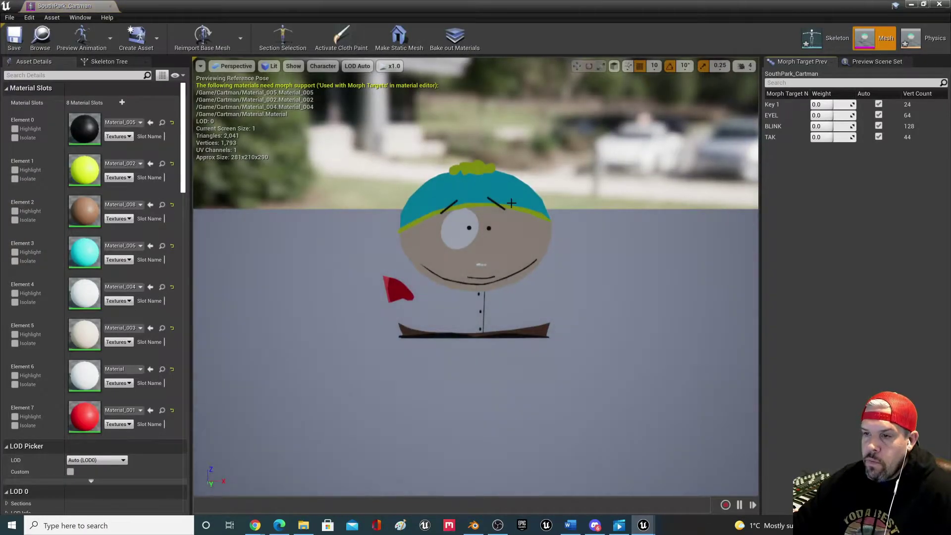
scroll(498, 241, down, 3)
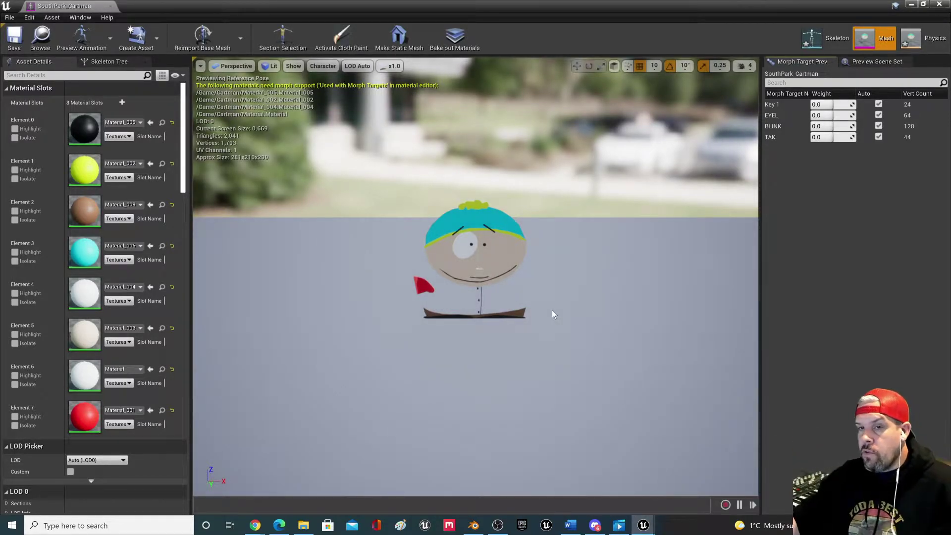
scroll(516, 284, up, 3)
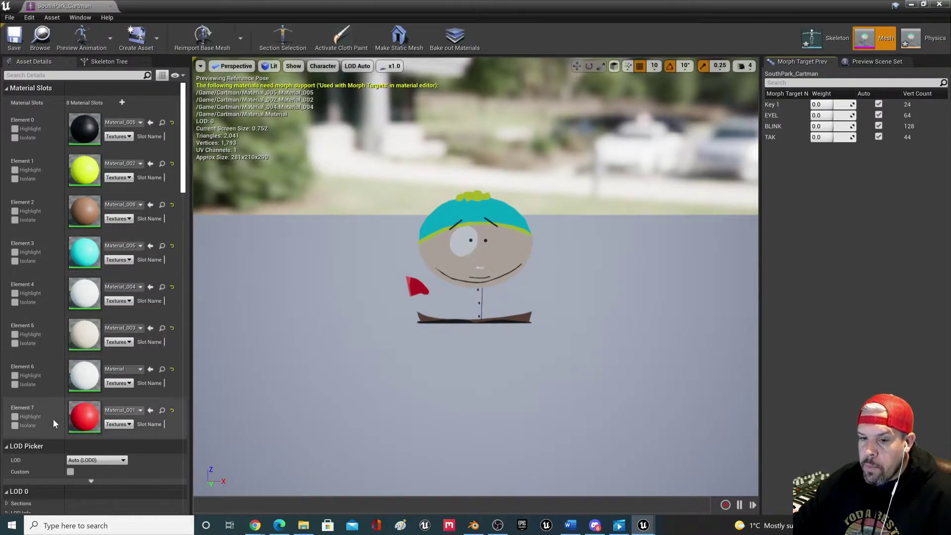
- Show the source file path in the import settings and reimport the SouthPark_Cartman base mesh
scroll(88, 403, down, 15)
scroll(88, 402, down, 5)
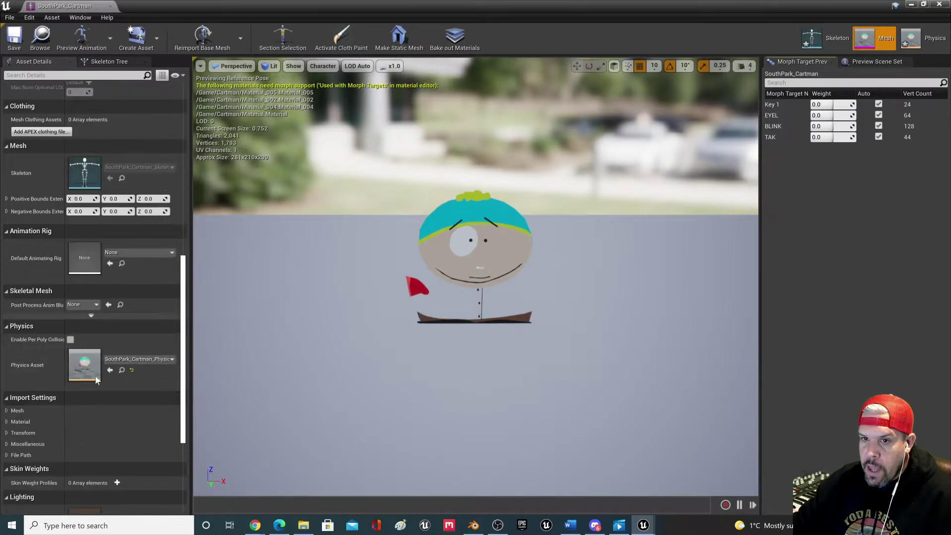
drag(183, 339, 186, 421)
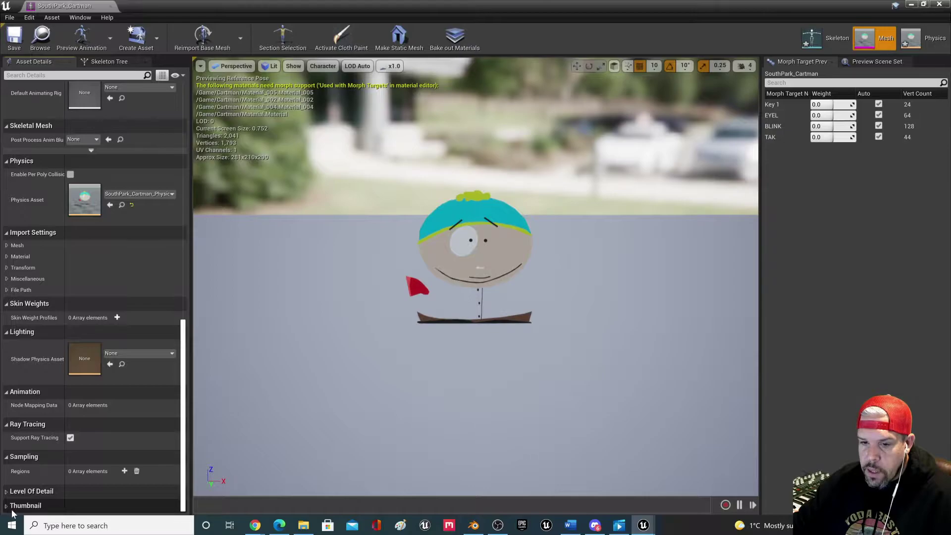
scroll(42, 431, up, 1)
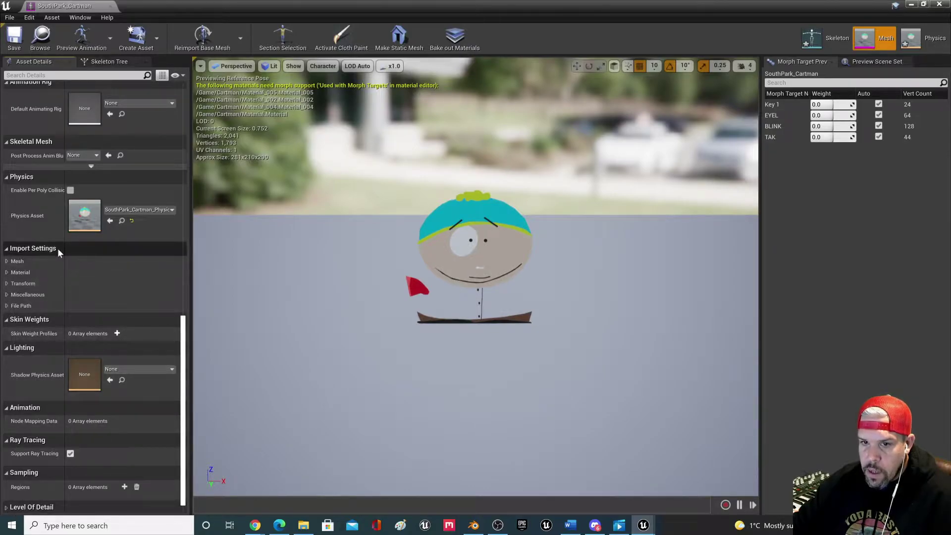
click(7, 305)
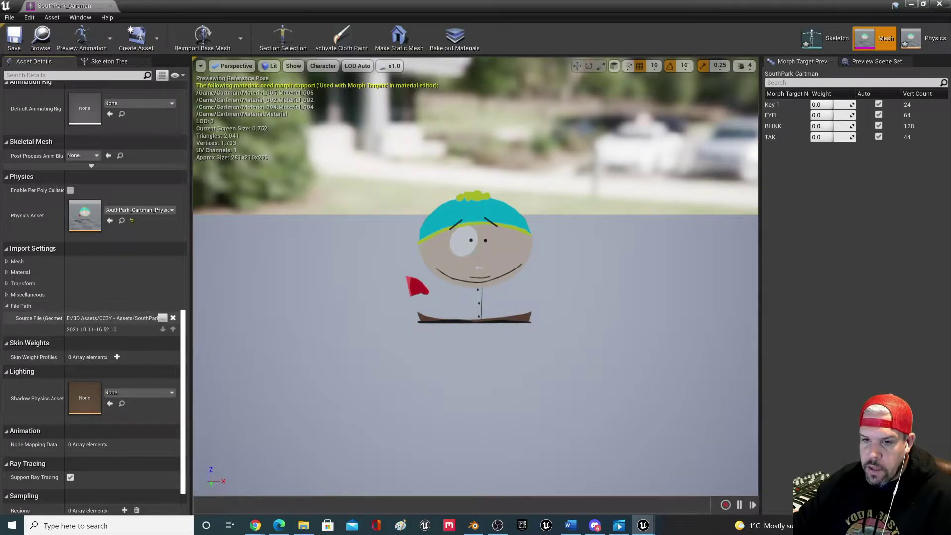
click(204, 40)
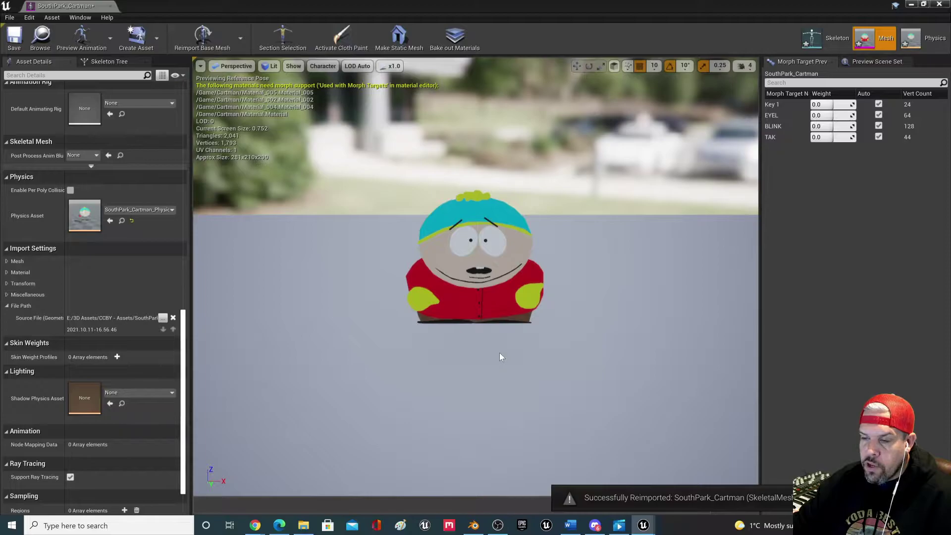
- Check the reimported Cartman mesh in the preview and save the asset
mouse_move(581, 278)
middle_down()
mouse_move(599, 259)
mouse_move(576, 274)
middle_up()
scroll(574, 274, up, 5)
scroll(547, 275, down, 3)
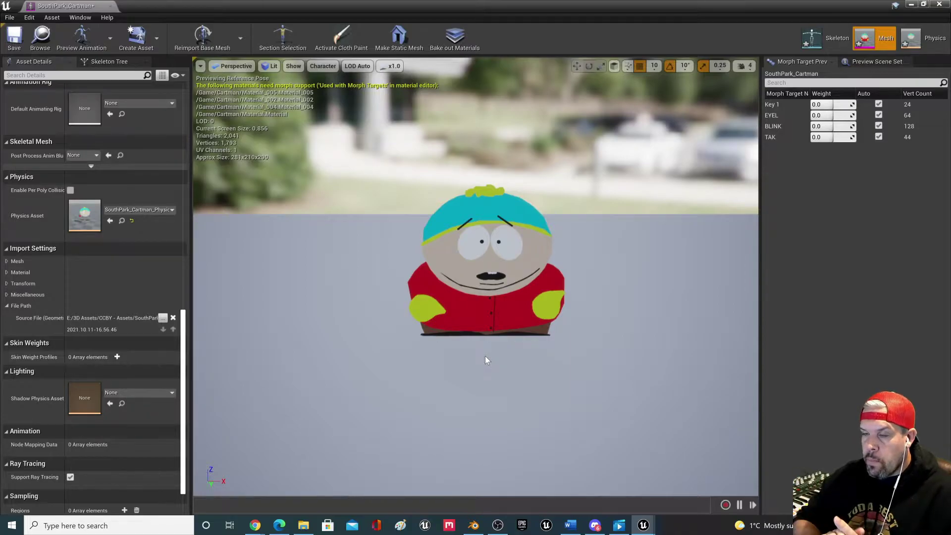
click(14, 37)
- Switch to Blender, move the selected hand face away from the body, undo the move and return to Unreal Engine
click(474, 525)
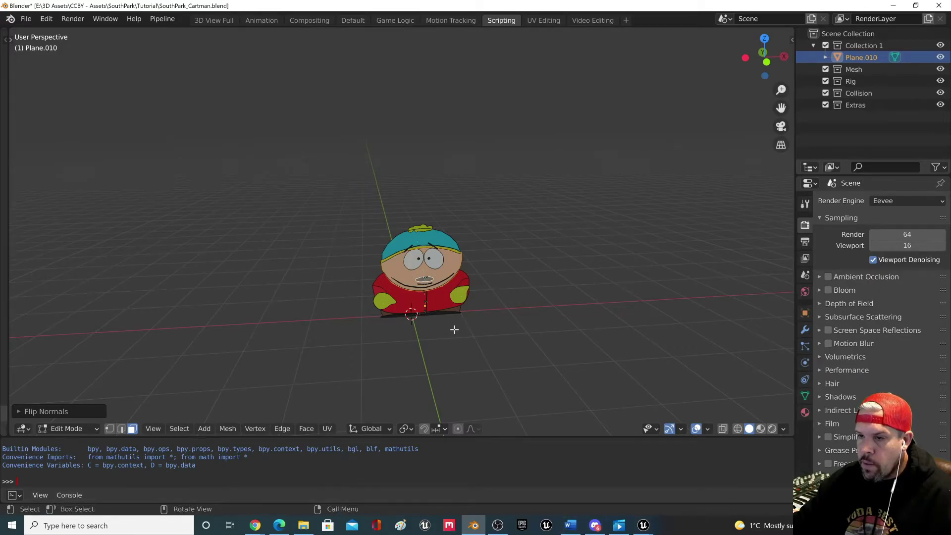
key(g)
click(528, 337)
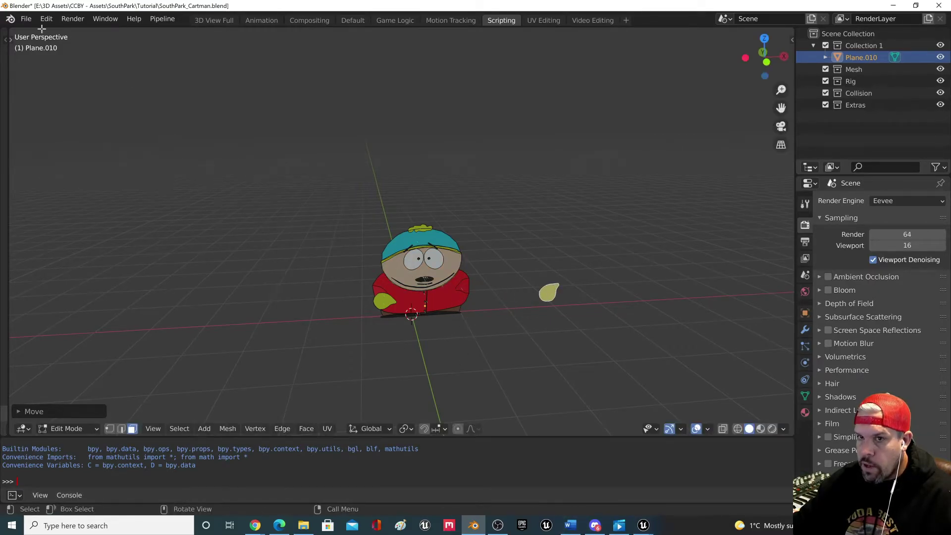
key(ctrl+z)
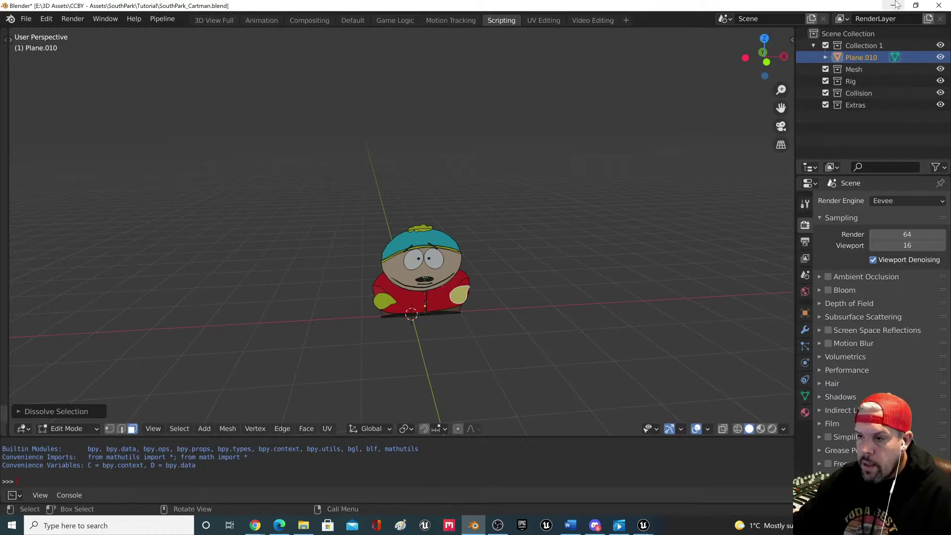
click(894, 7)
- Examine the reimported Cartman mesh up close and from different angles for missing faces
scroll(486, 268, up, 5)
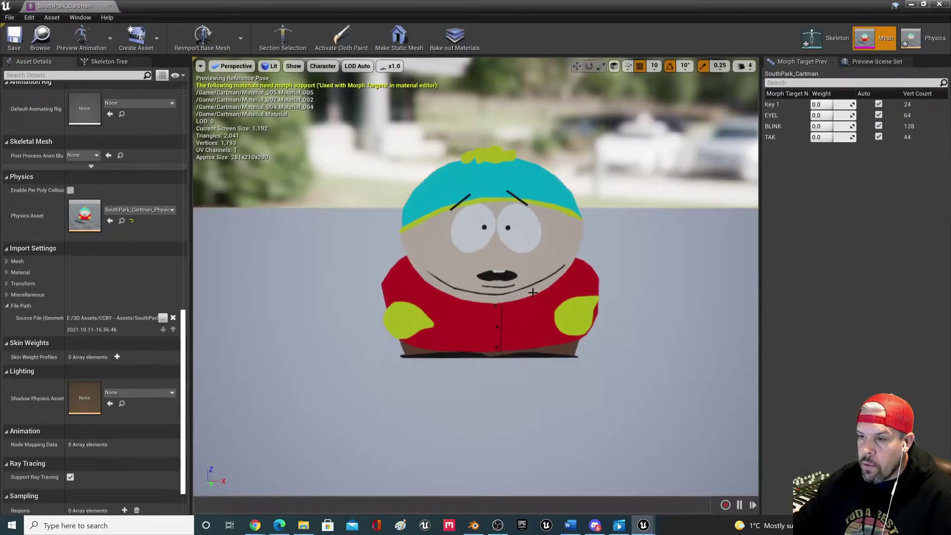
scroll(387, 233, down, 4)
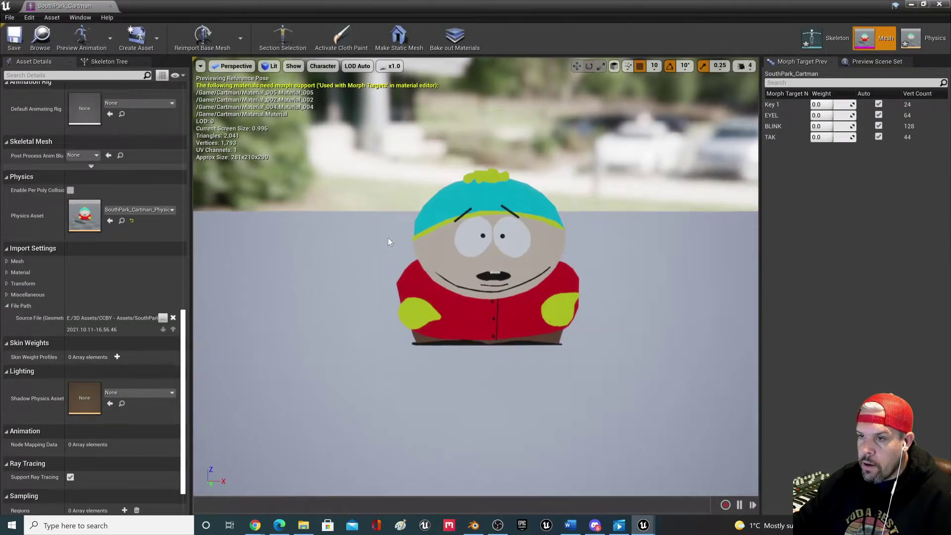
scroll(384, 239, up, 4)
scroll(367, 248, down, 3)
middle_drag(345, 229, 478, 254)
scroll(346, 216, up, 5)
mouse_move(345, 217)
mouse_down()
mouse_move(277, 233)
mouse_move(262, 223)
mouse_move(347, 211)
mouse_move(277, 213)
mouse_move(354, 212)
mouse_up()
scroll(354, 212, down, 3)
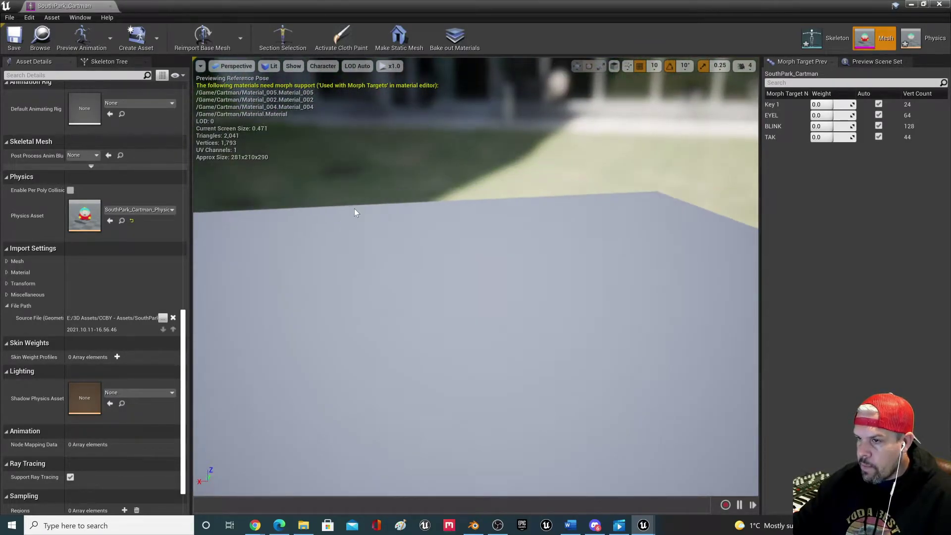
drag(327, 357, 287, 354)
drag(570, 246, 497, 247)
mouse_move(497, 247)
right_down()
mouse_move(495, 233)
mouse_move(505, 238)
mouse_move(498, 231)
right_up()
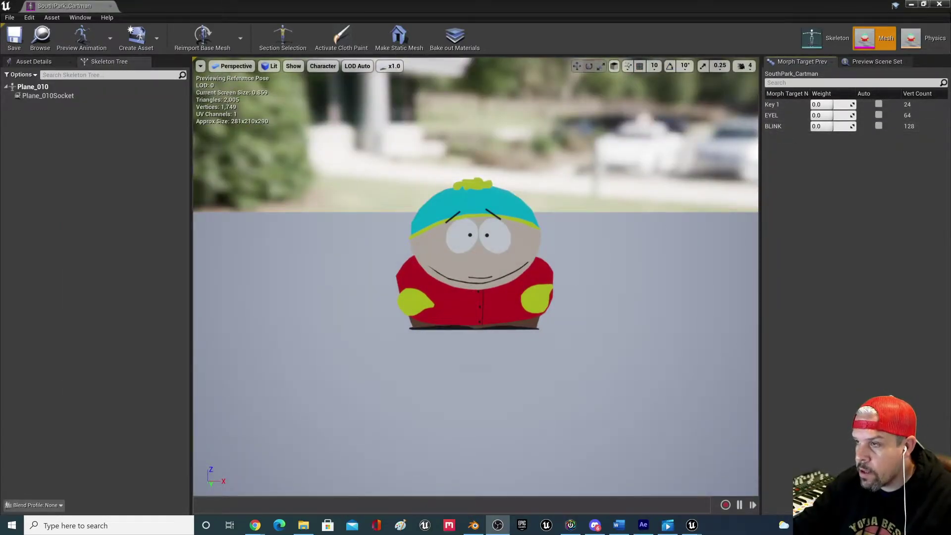
- Look over the preview scene settings and the editor's available windows, with the morph target preview shown again
click(873, 62)
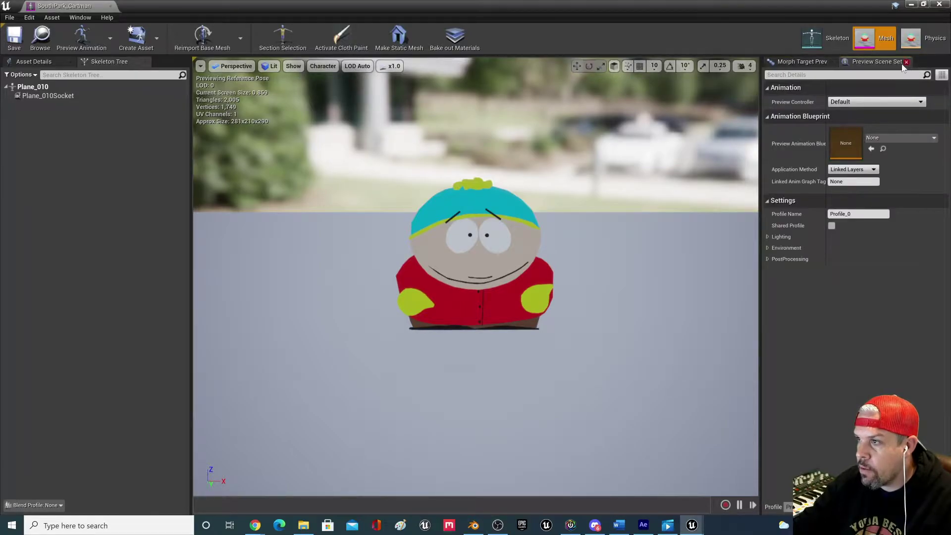
click(802, 62)
click(80, 17)
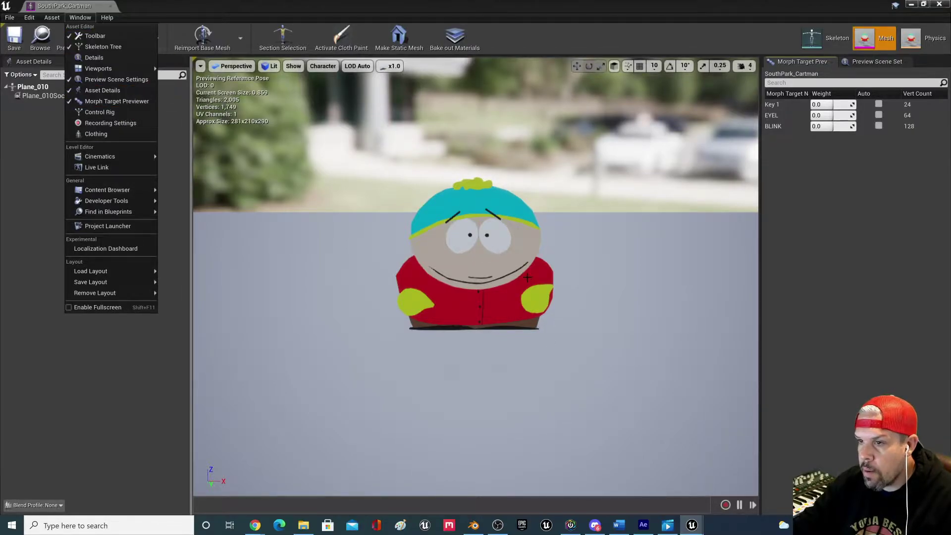
click(516, 268)
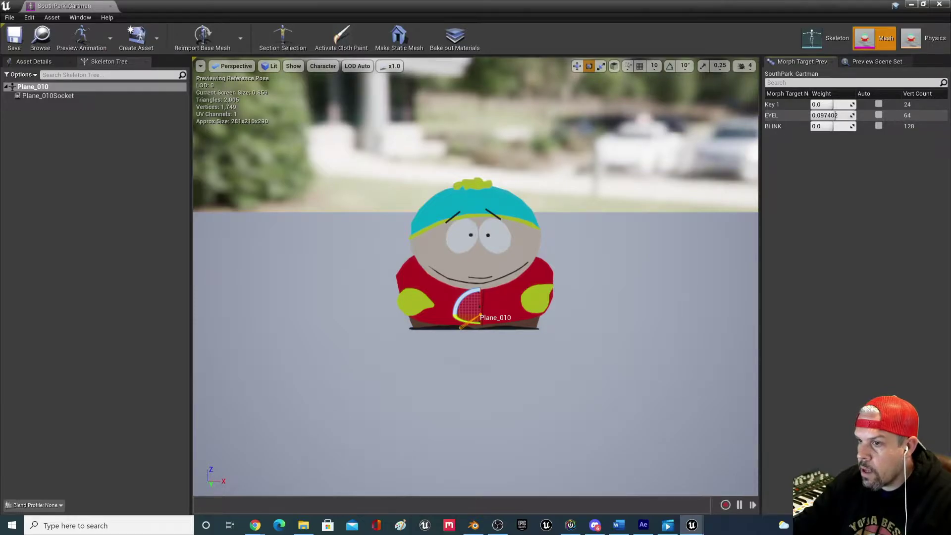
- Preview the EYEL and BLINK morph targets at positive and negative weights down to -1.0, and reset both weights to 0
drag(837, 115, 852, 114)
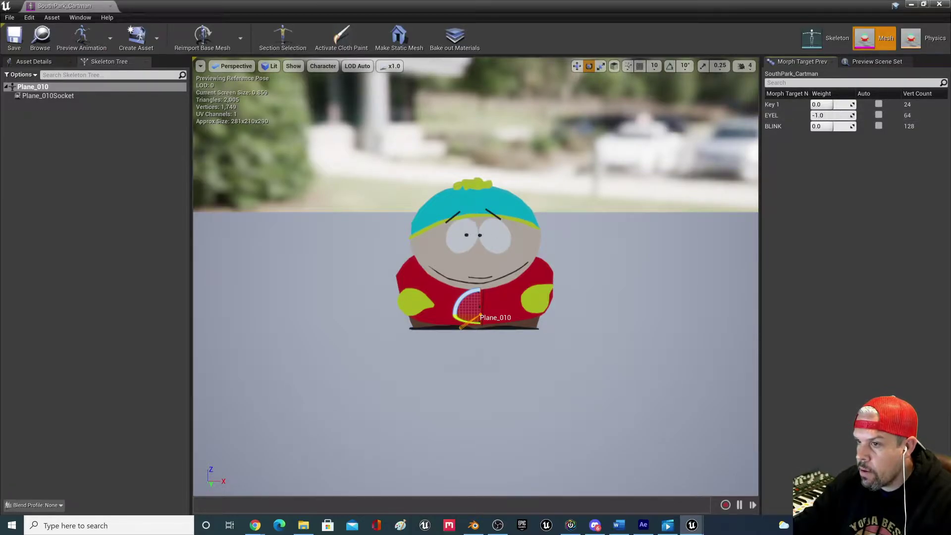
drag(832, 126, 852, 126)
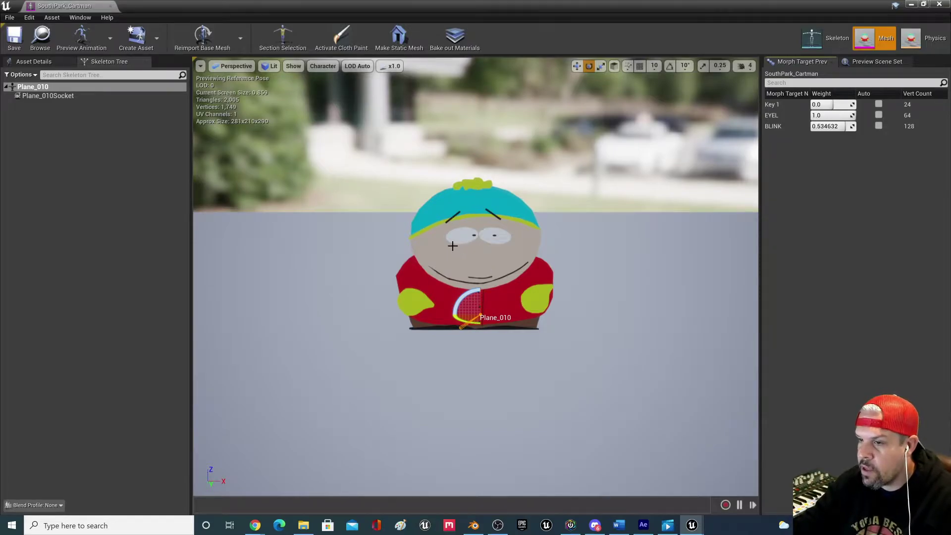
mouse_move(832, 126)
mouse_down()
mouse_move(851, 126)
mouse_move(813, 126)
mouse_move(852, 126)
mouse_move(812, 126)
mouse_move(822, 129)
mouse_up()
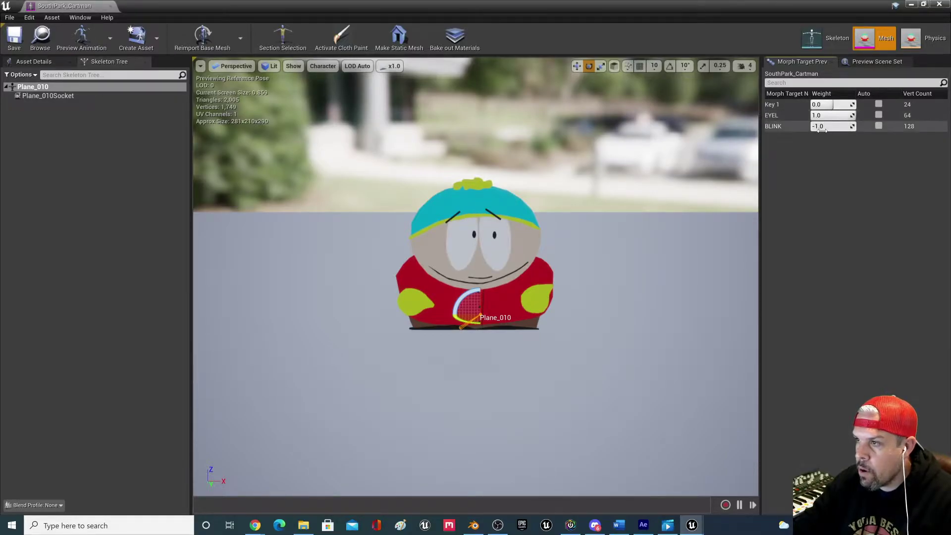
text(0)
key(Return)
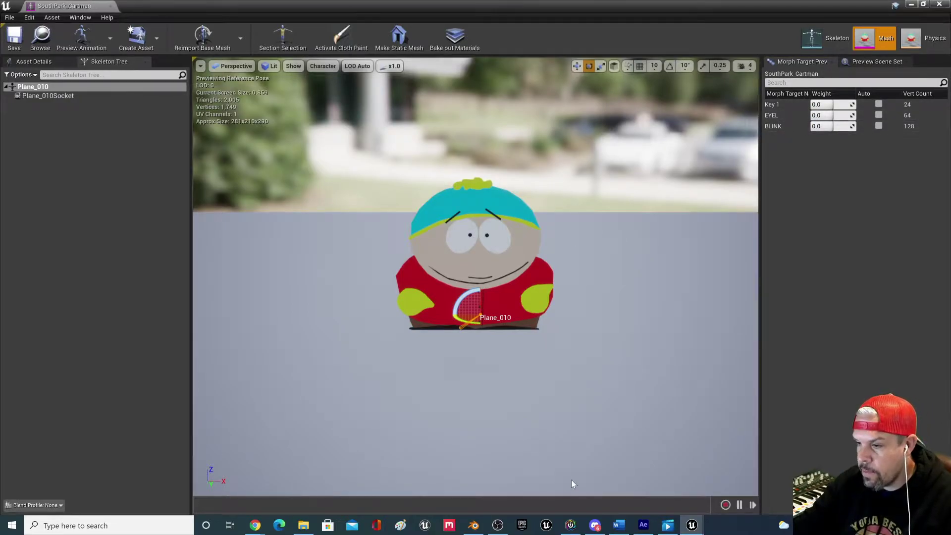
- Switch to Blender and look through the property categories for the shape keys in the mesh's object data
click(474, 530)
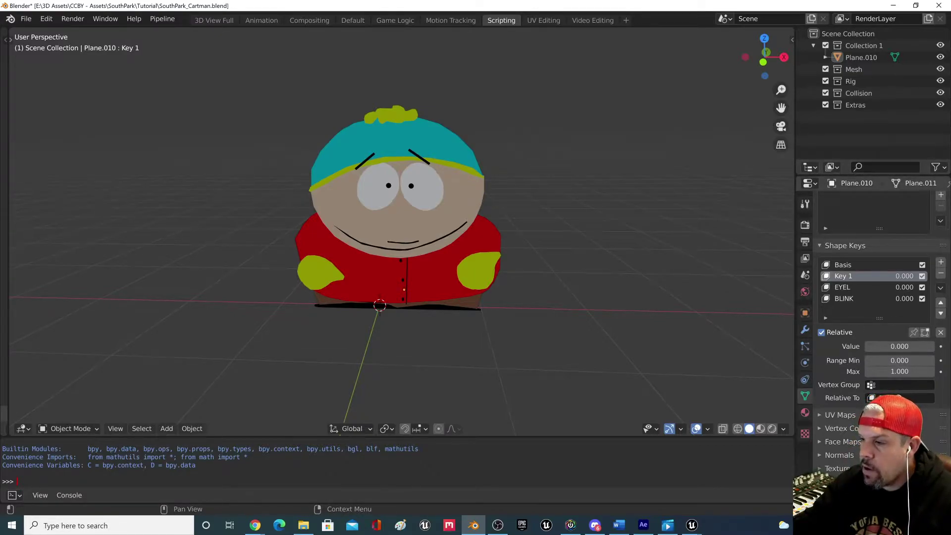
click(805, 203)
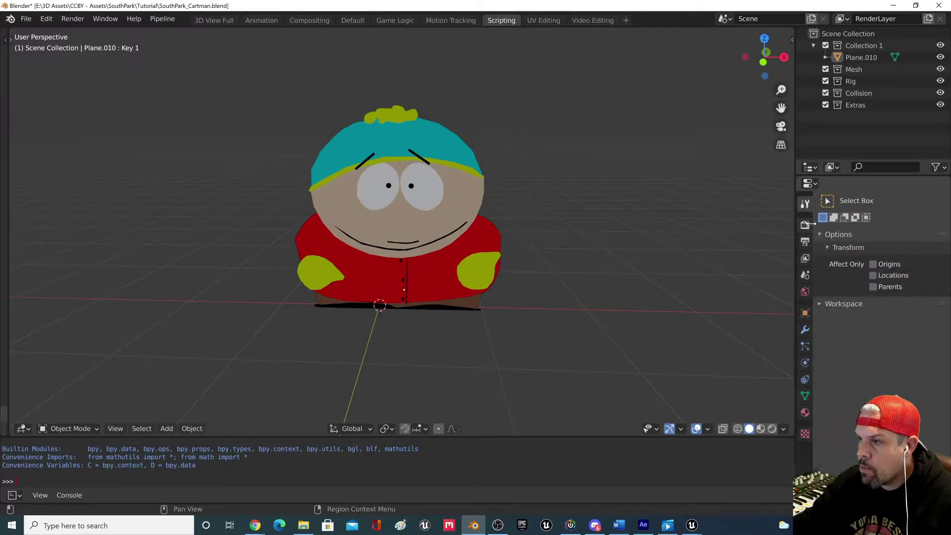
click(805, 225)
click(804, 242)
click(805, 258)
click(805, 291)
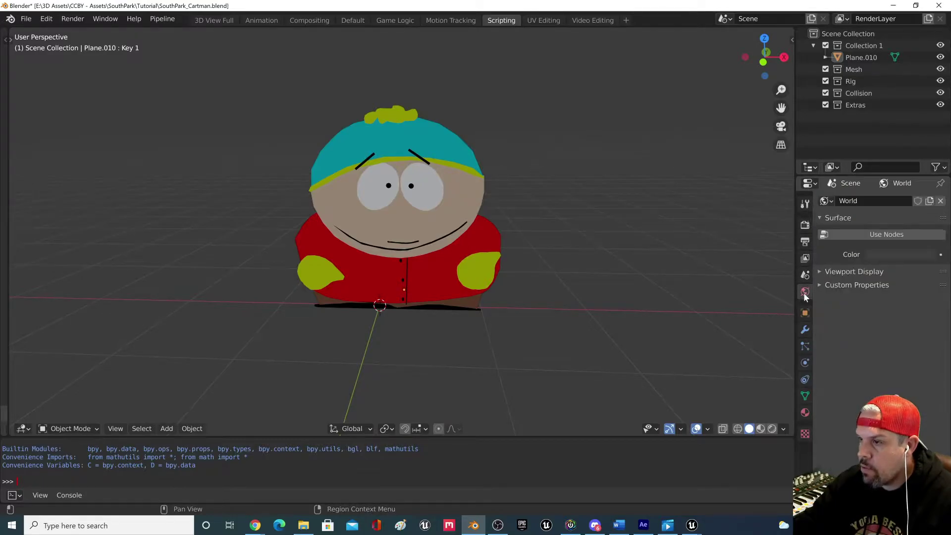
click(804, 397)
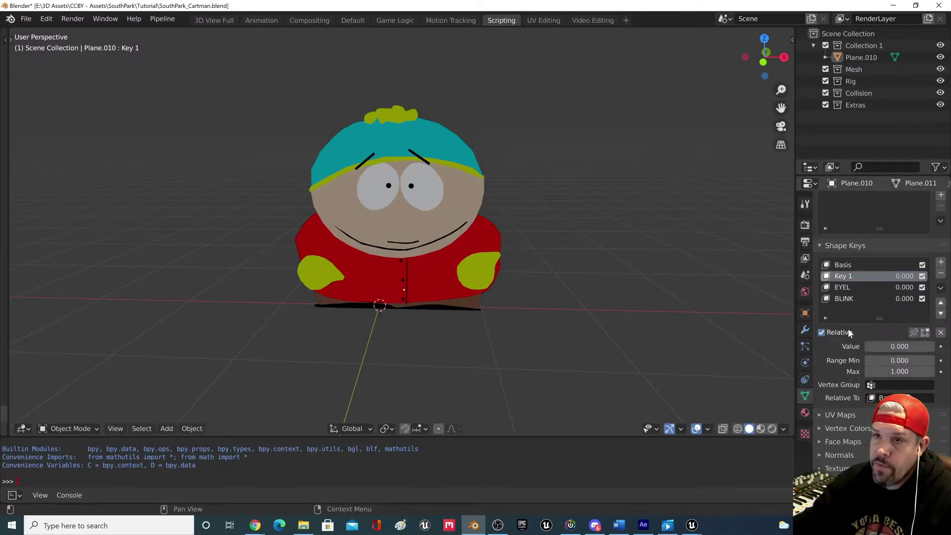
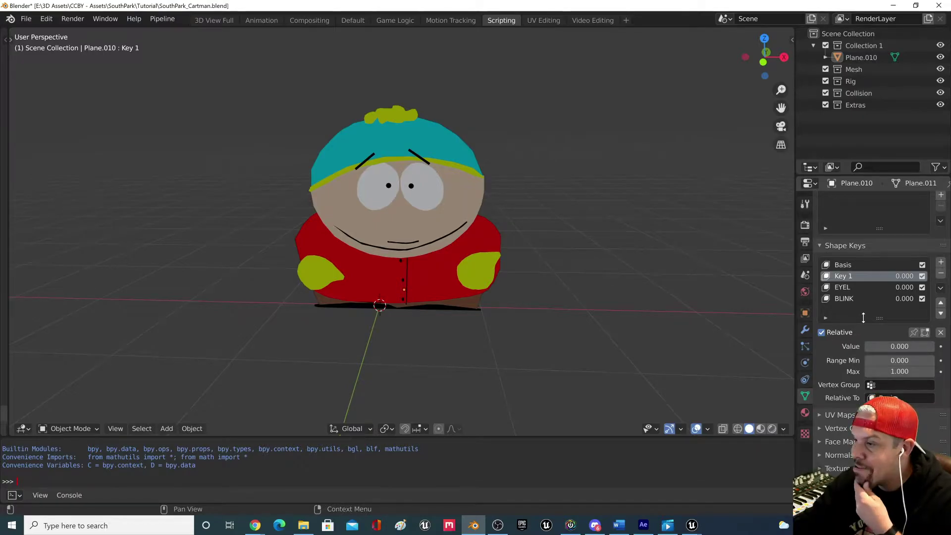
- Test the shape keys by raising BLINK to 1.000, varying EYEL from -1.000 to 1.000 and returning BLINK to 0.000
click(854, 265)
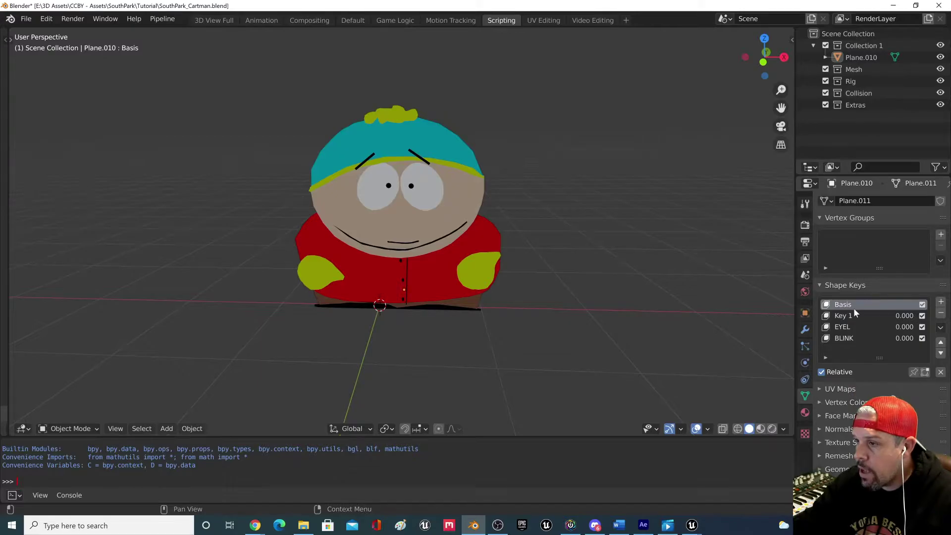
click(858, 315)
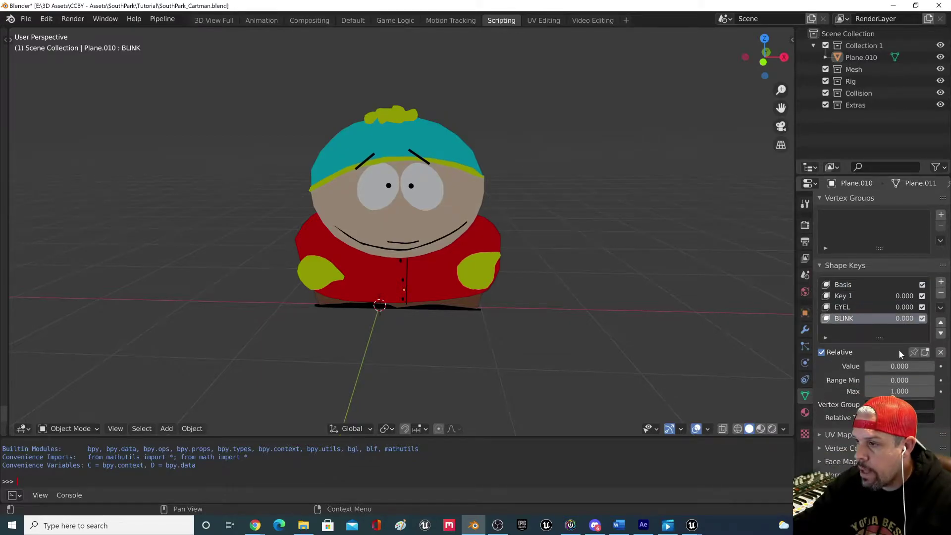
drag(872, 366, 918, 355)
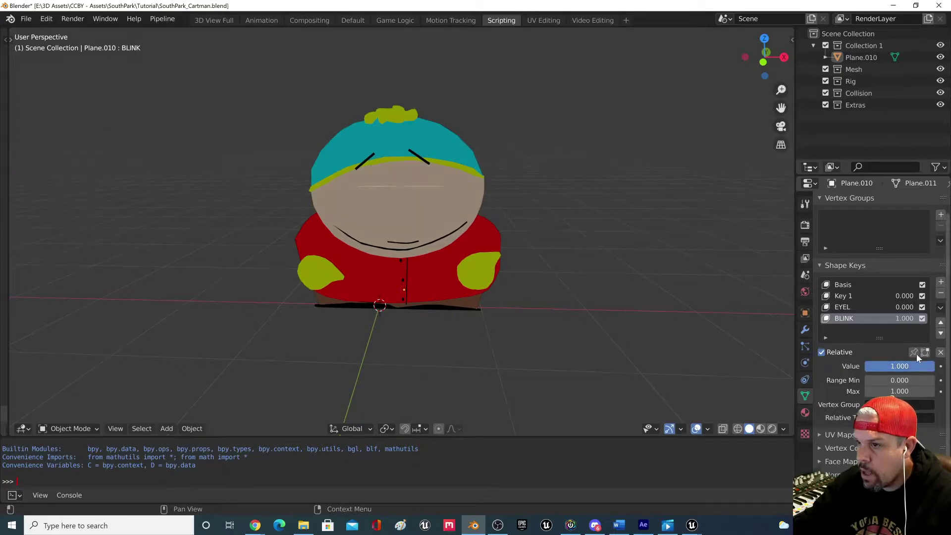
click(851, 305)
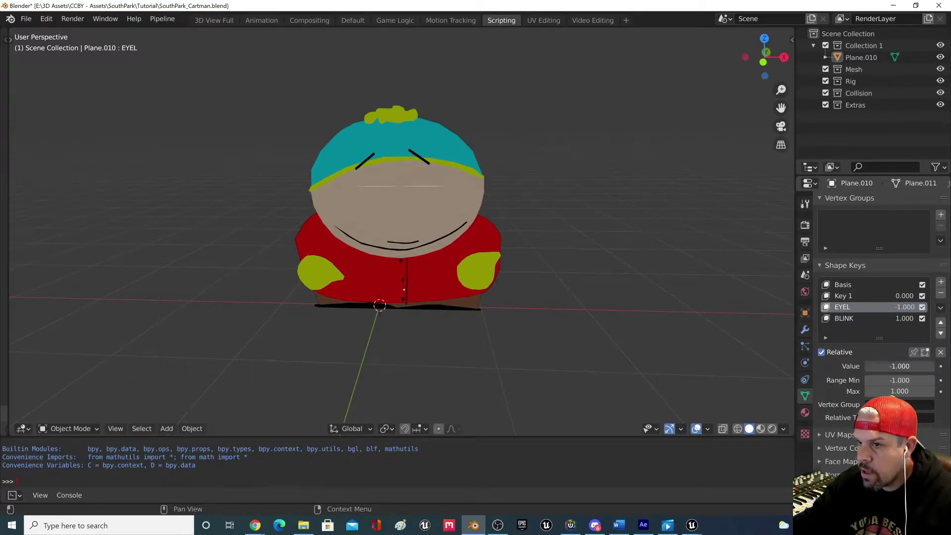
click(860, 317)
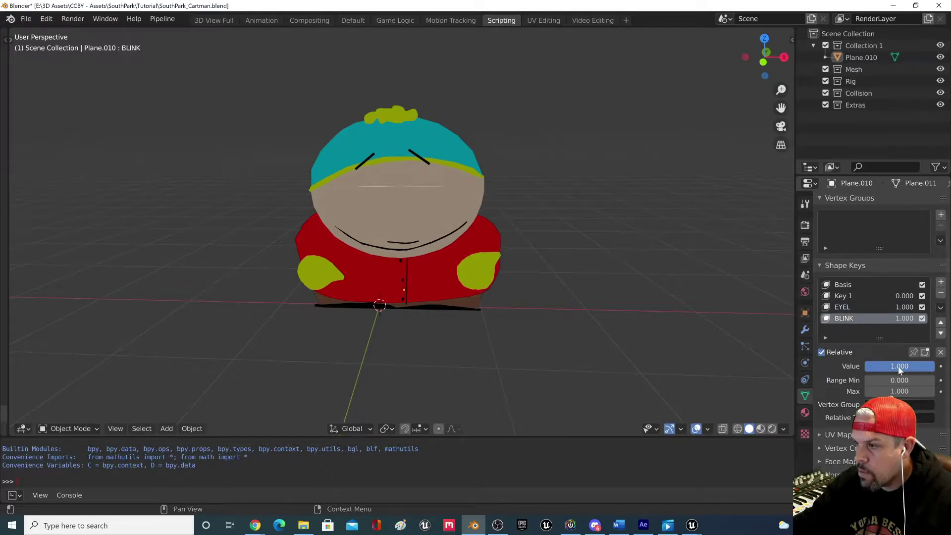
drag(899, 367, 935, 366)
click(877, 308)
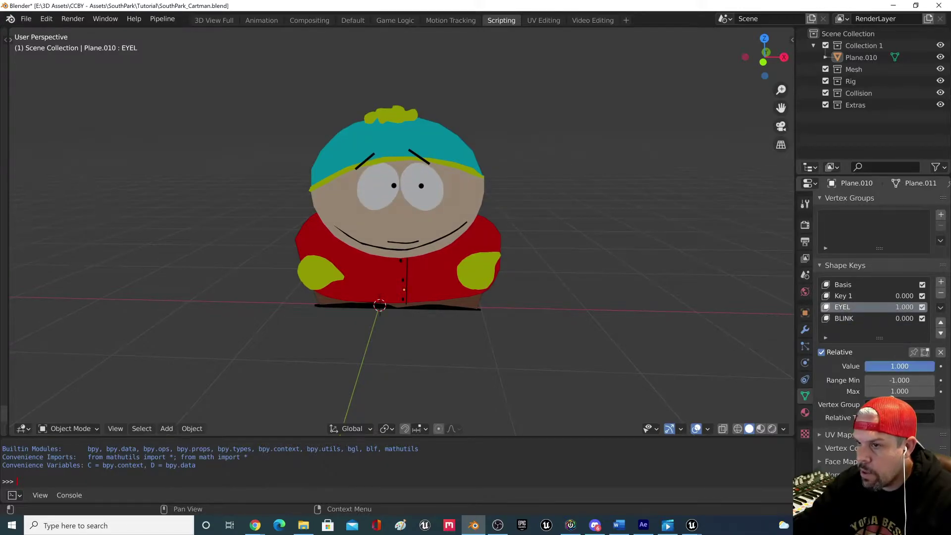
click(842, 296)
mouse_move(872, 366)
mouse_down()
mouse_move(934, 367)
mouse_move(867, 366)
mouse_up()
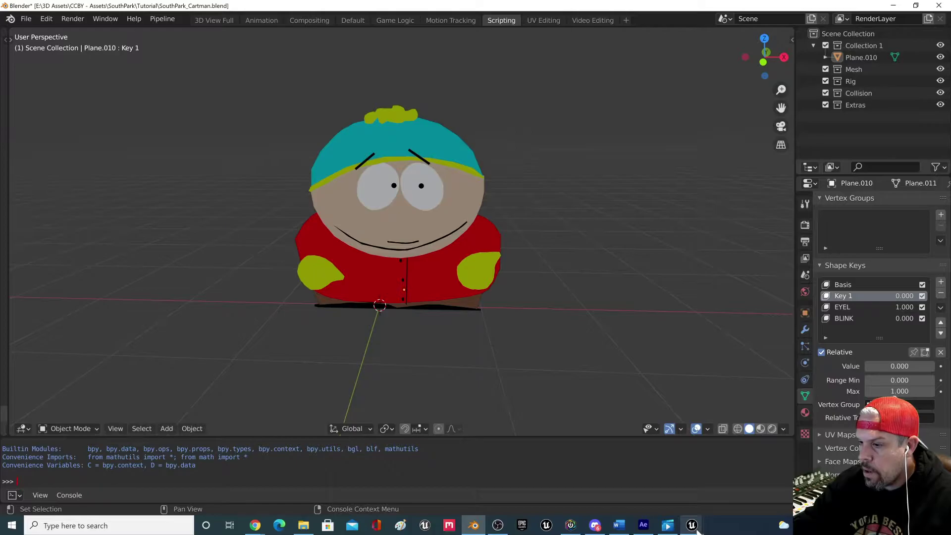
- Select the Basis shape key and switch to the SouthPark_Cartman mesh editor in Unreal Engine
mouse_move(693, 530)
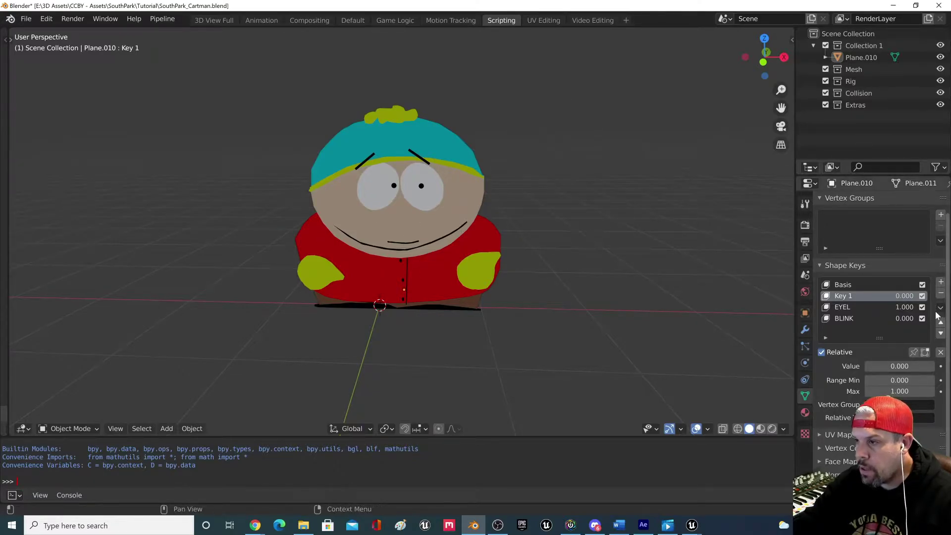
click(839, 284)
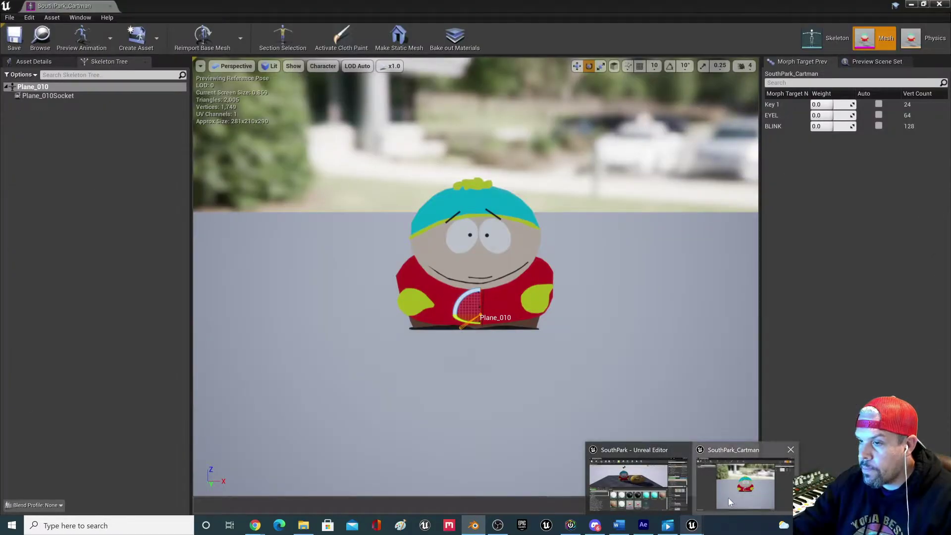
click(728, 495)
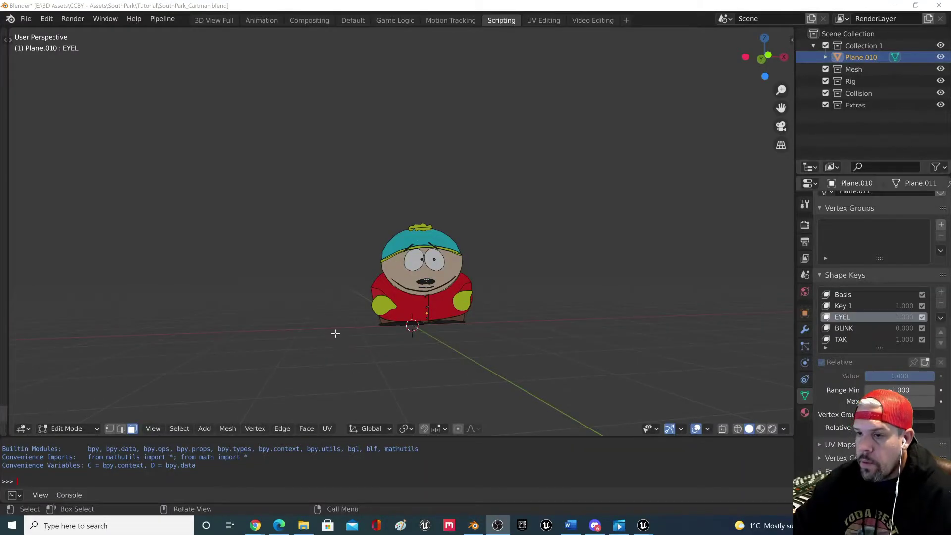
- View the character from the front in Blender and switch to the SouthPark_Cartman mesh editor in Unreal Engine
right_click(446, 269)
middle_drag(591, 221, 564, 227)
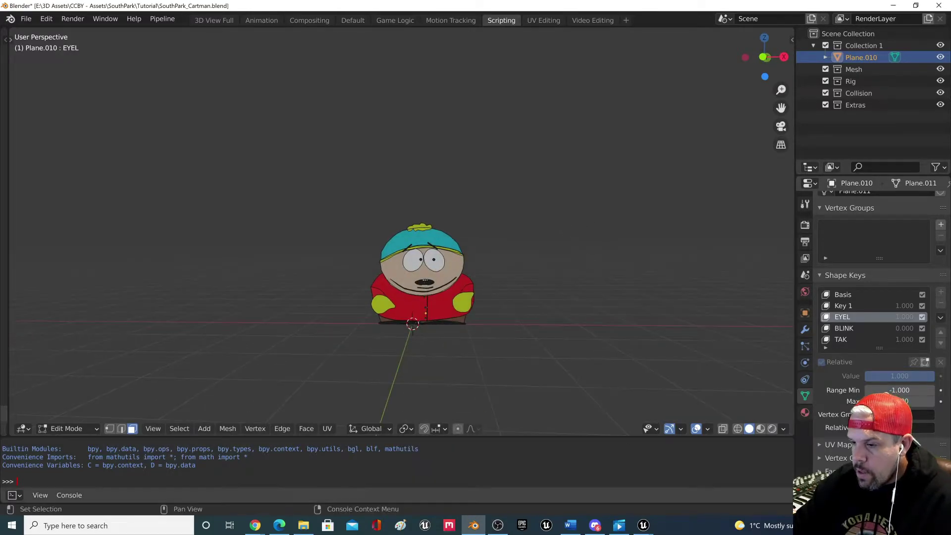
mouse_move(645, 529)
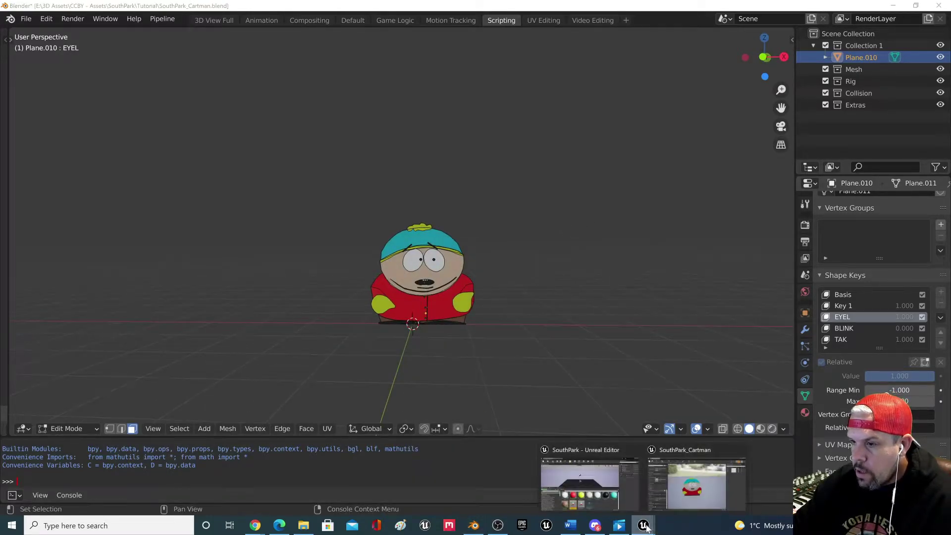
click(704, 497)
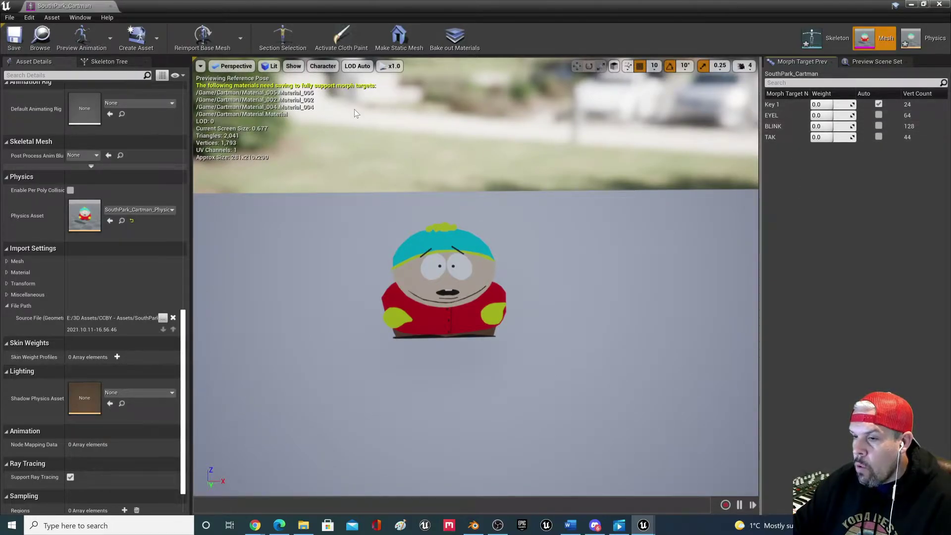
- Select and save all assets in the Cartman content folder of the level editor
click(110, 6)
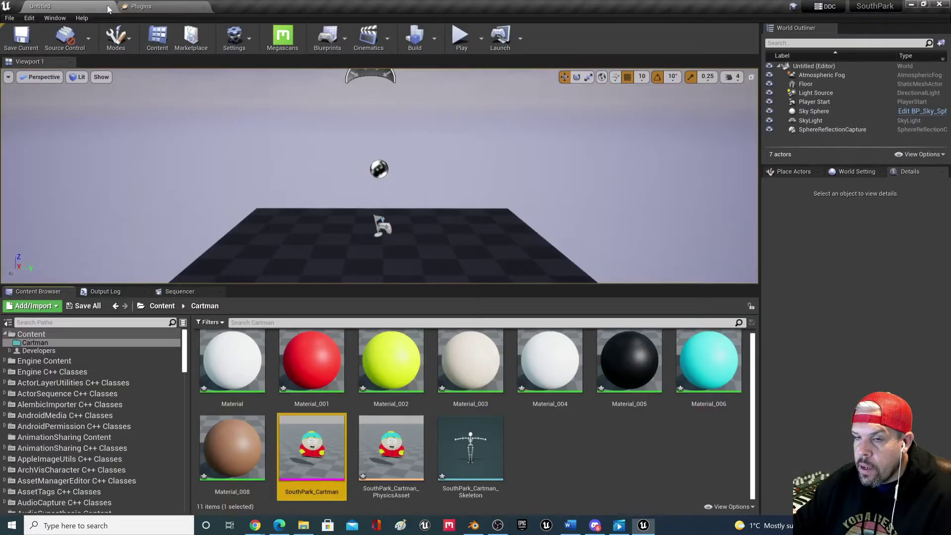
click(469, 446)
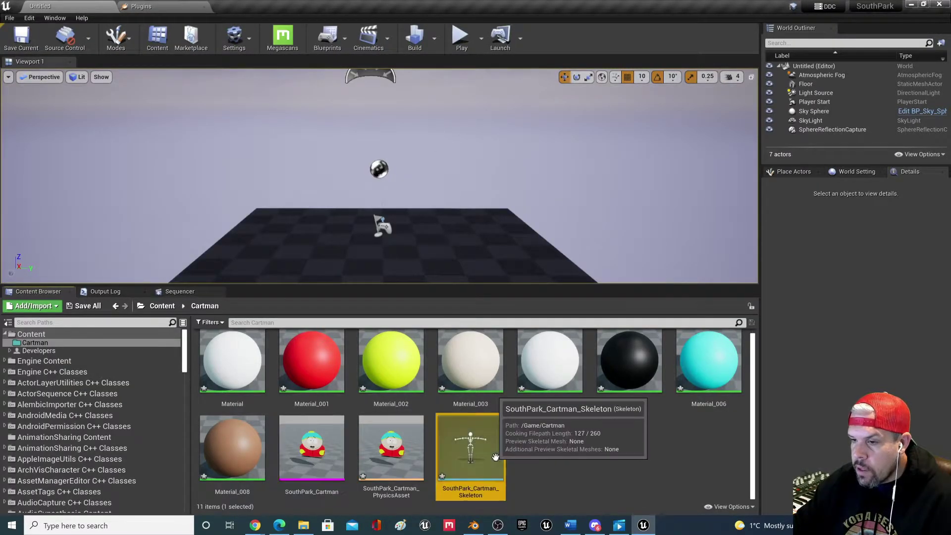
key(ctrl+a)
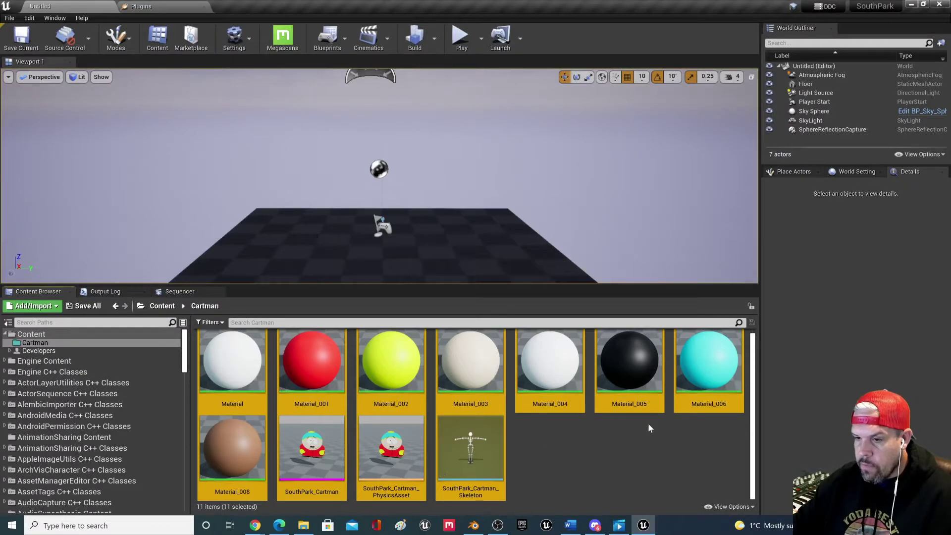
click(587, 439)
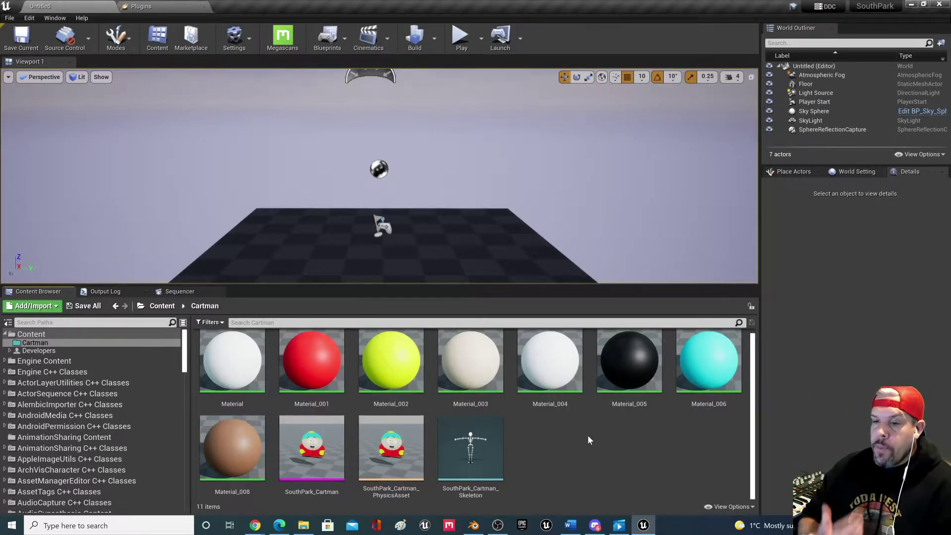
- Place the SouthPark_Cartman skeletal mesh in the level and frame it in the viewport
drag(311, 446, 341, 255)
scroll(342, 255, up, 5)
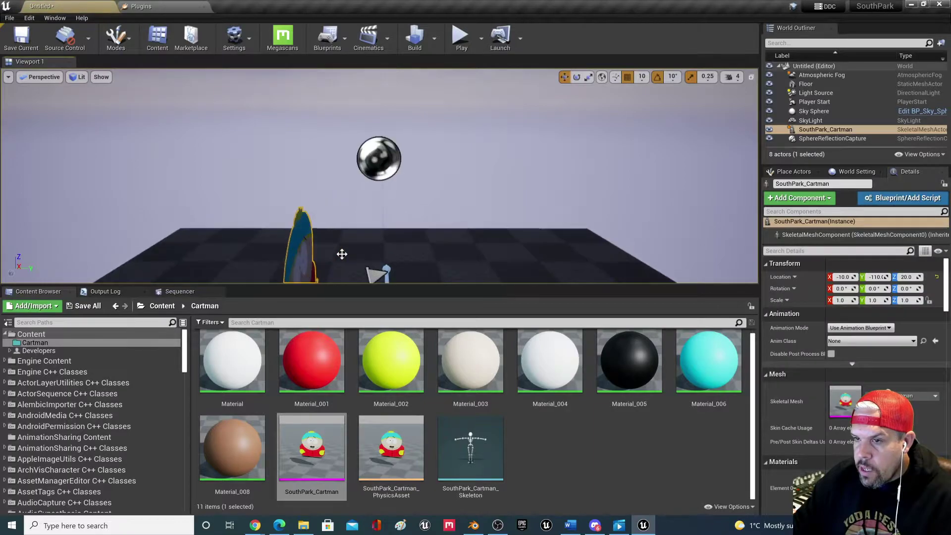
middle_drag(342, 255, 317, 261)
mouse_move(347, 251)
right_down()
mouse_move(377, 247)
mouse_move(327, 251)
mouse_move(381, 255)
mouse_move(347, 251)
right_up()
key(f)
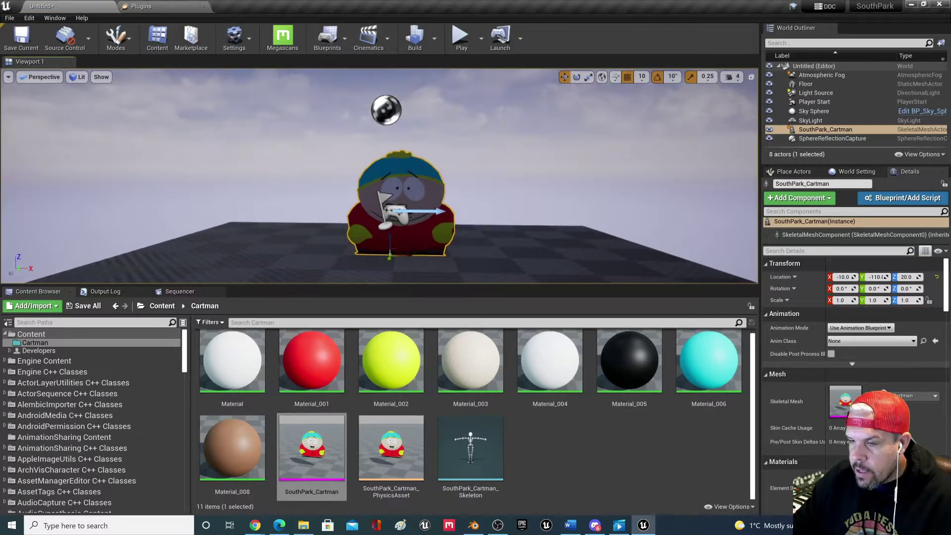
- Delete the Player Start in front of the character and inspect SouthPark_Cartman on the floor
click(391, 214)
key(Delete)
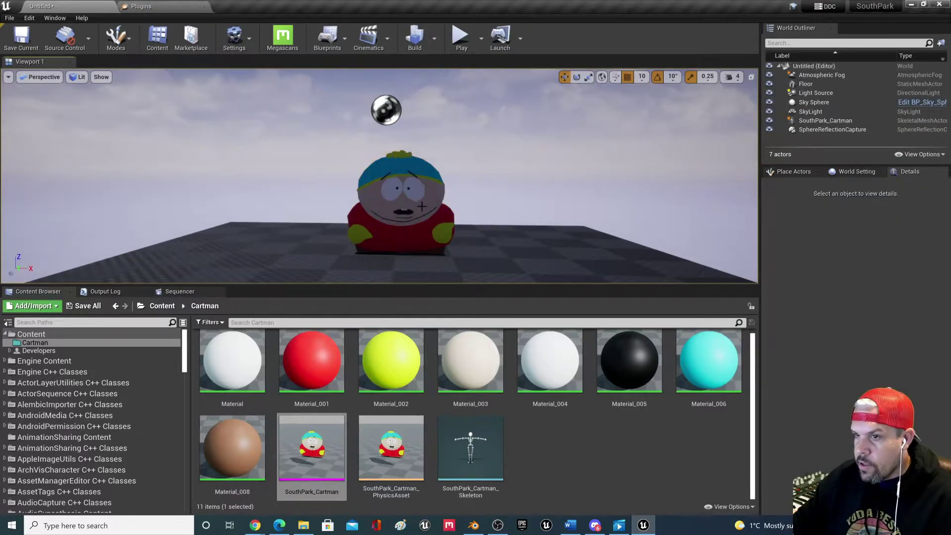
right_drag(427, 191, 441, 199)
click(389, 197)
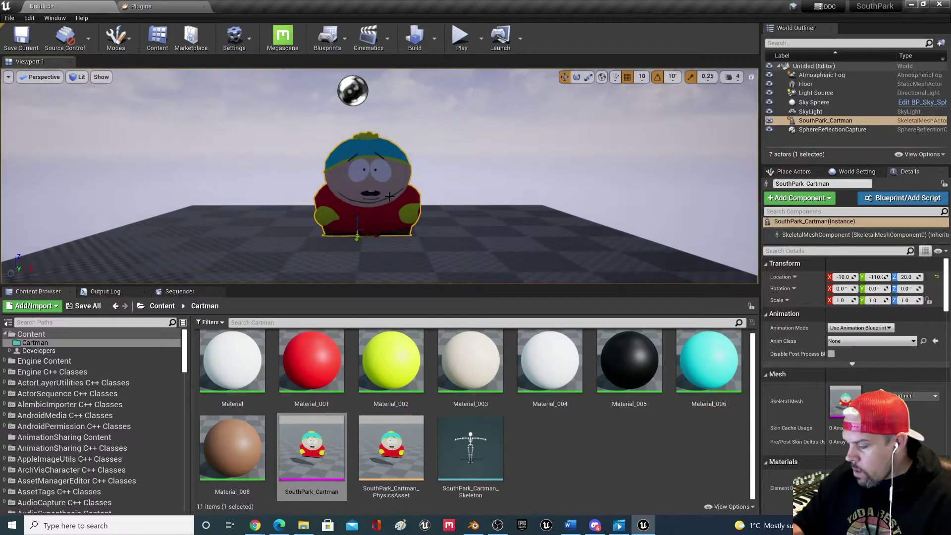
right_drag(311, 230, 290, 293)
right_click(394, 236)
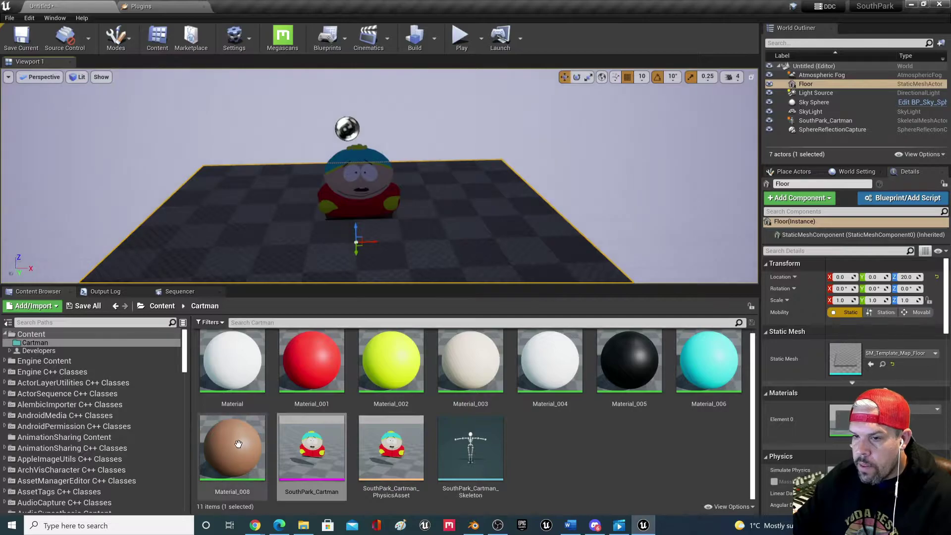
- Create material instances from Material, Material_001 to Material_006 and Material_008 in the Cartman folder
click(236, 377)
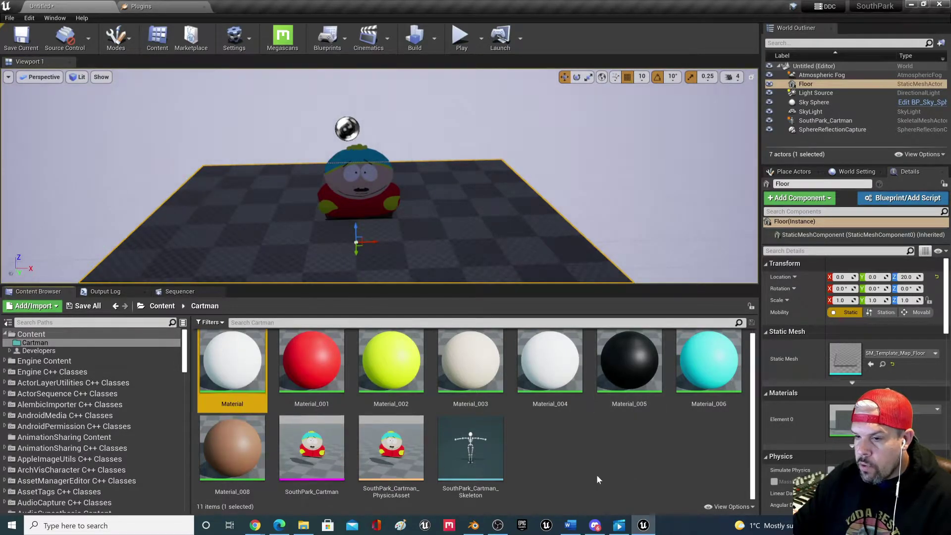
shift+click(232, 460)
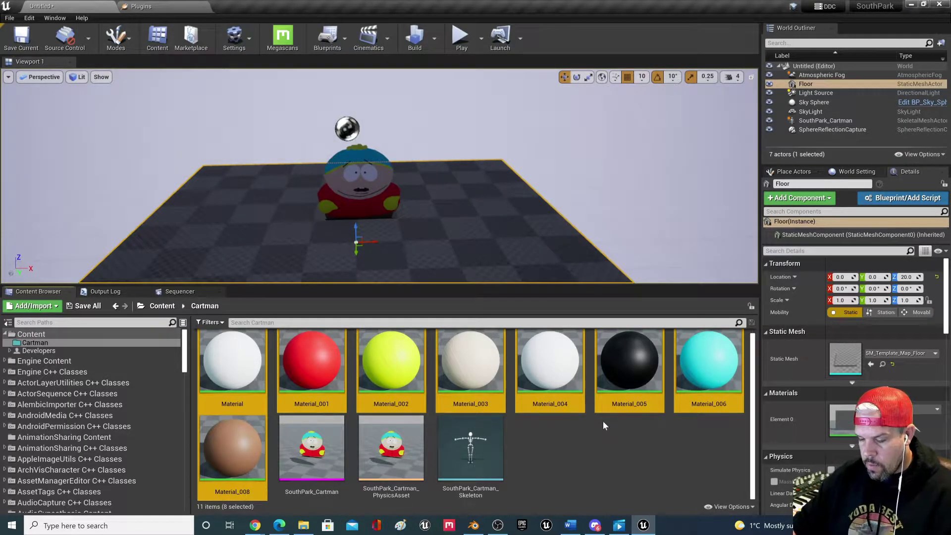
right_click(247, 362)
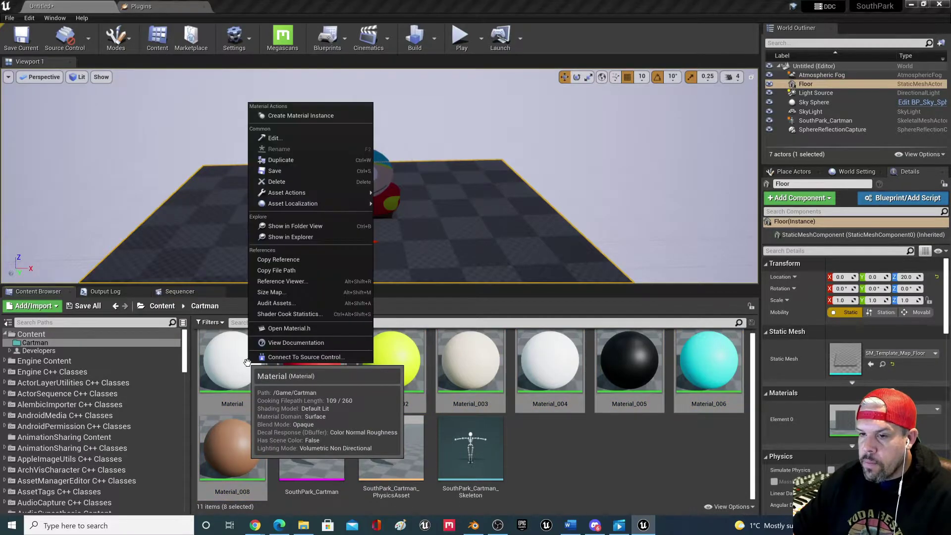
click(335, 114)
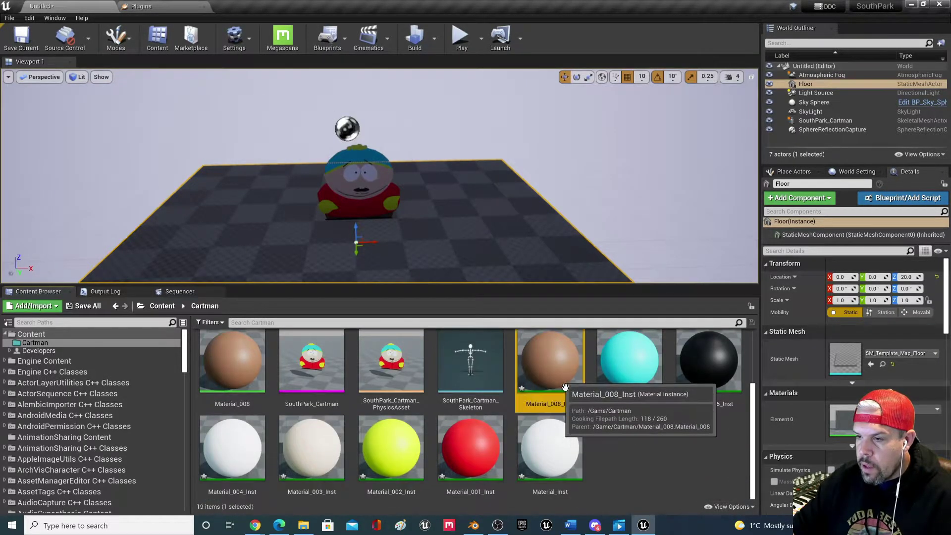
shift+click(550, 448)
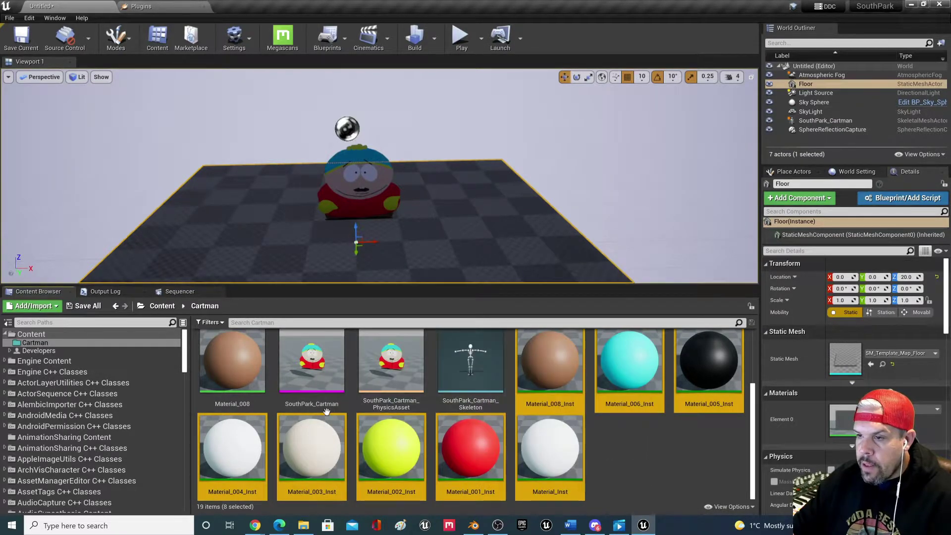
scroll(281, 434, up, 2)
scroll(281, 435, up, 2)
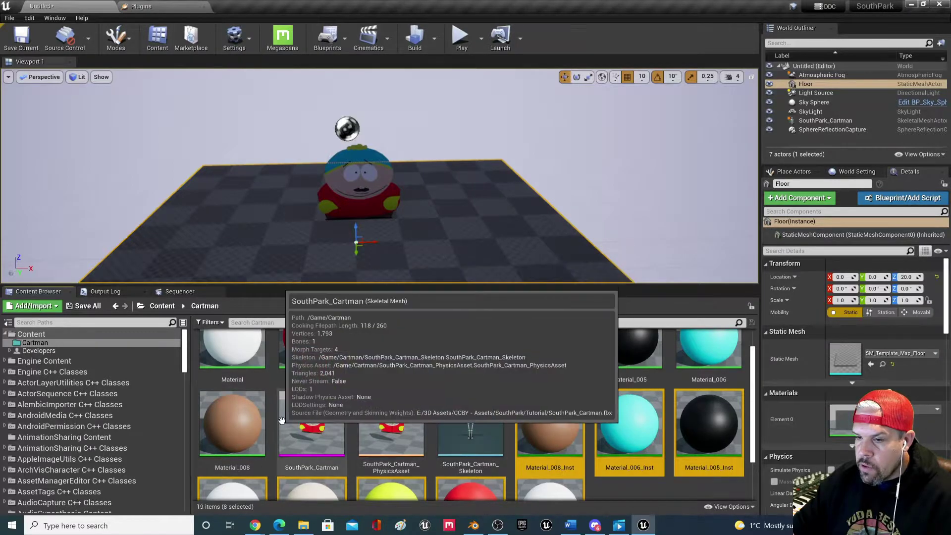
scroll(248, 389, down, 3)
scroll(249, 390, up, 3)
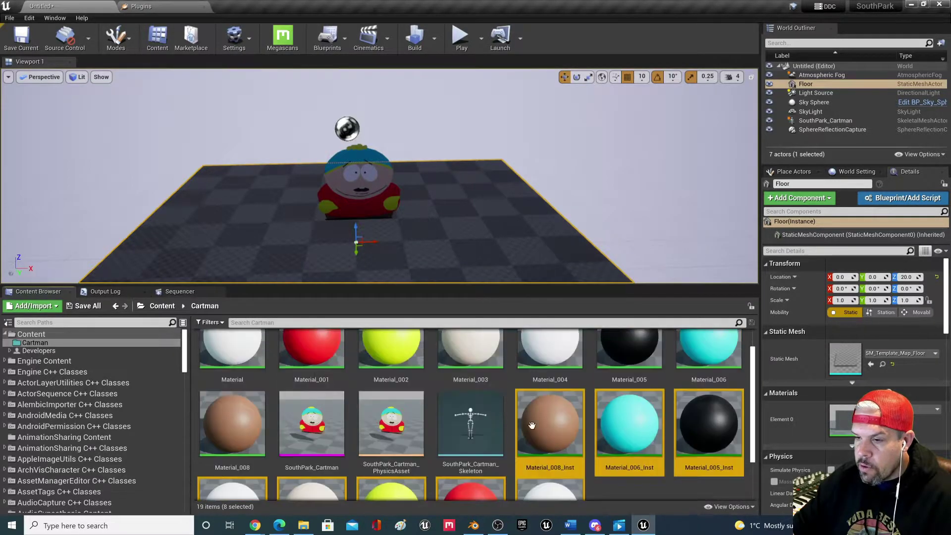
- Open the SouthPark_Cartman skeletal mesh and assign Material_005_Inst, Material_002_Inst and Material_008_Inst to Elements 0, 1 and 2
double_click(308, 423)
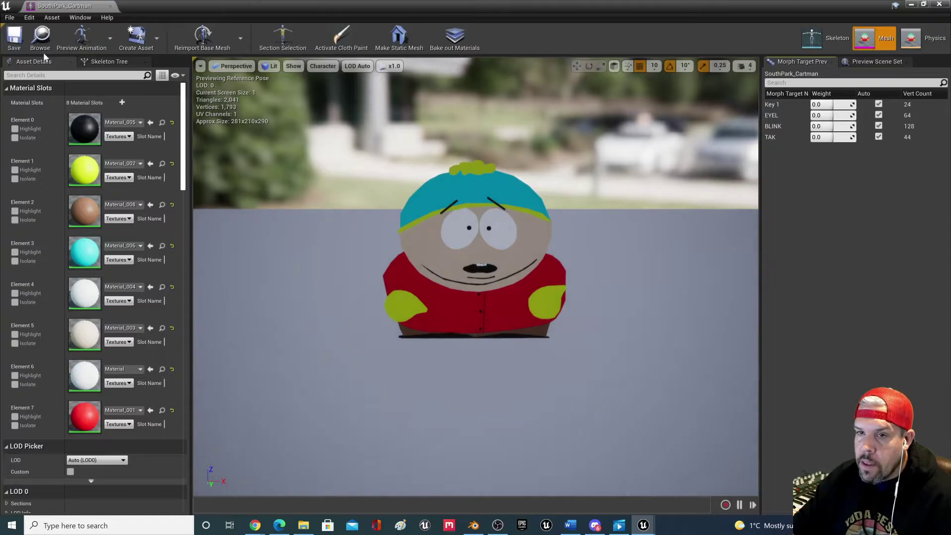
click(114, 122)
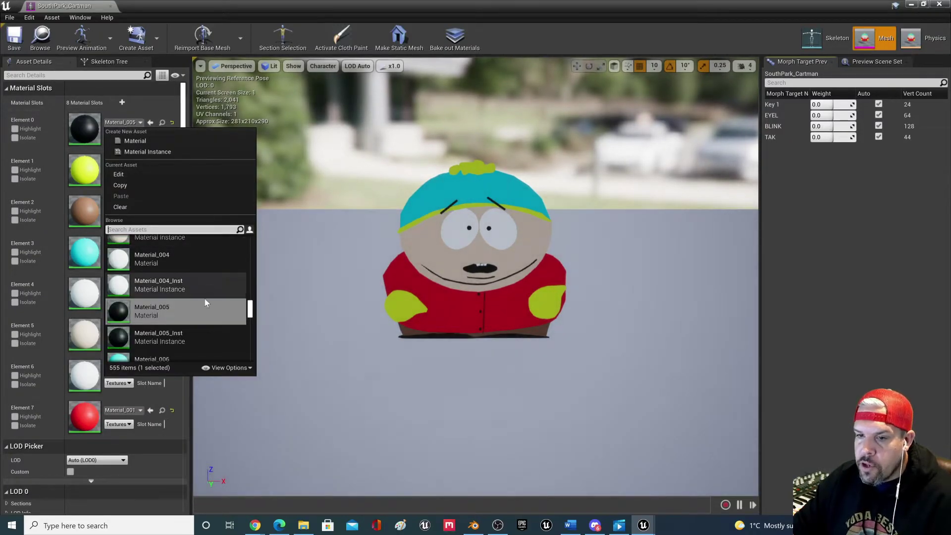
click(183, 337)
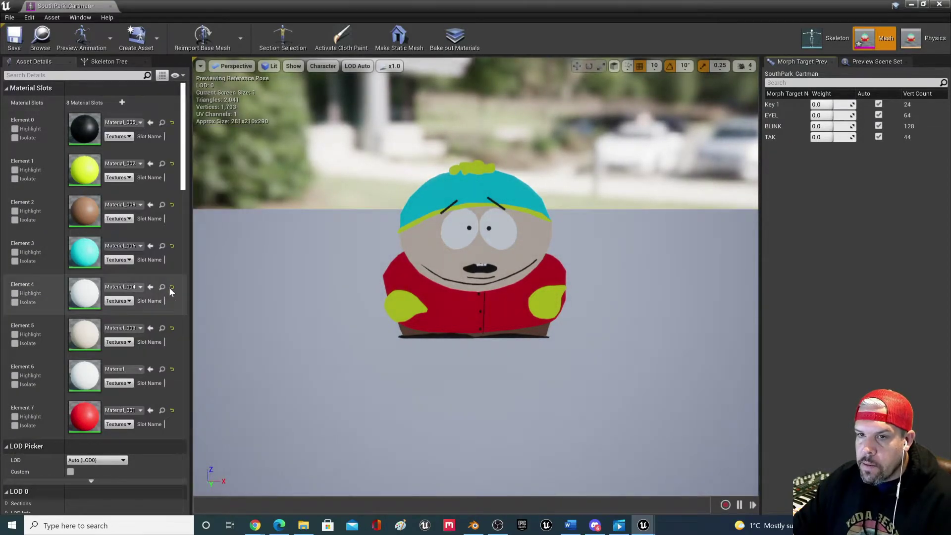
click(123, 163)
click(165, 359)
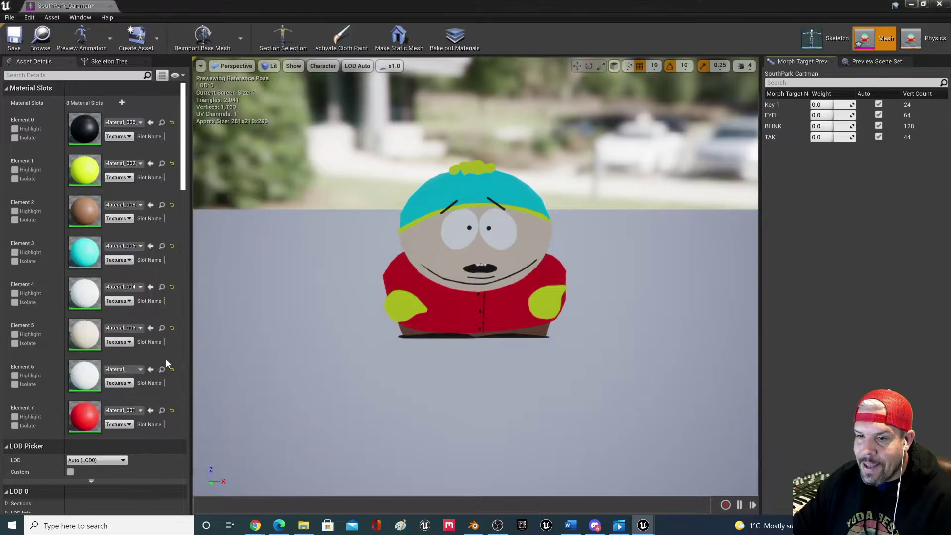
click(124, 206)
click(158, 426)
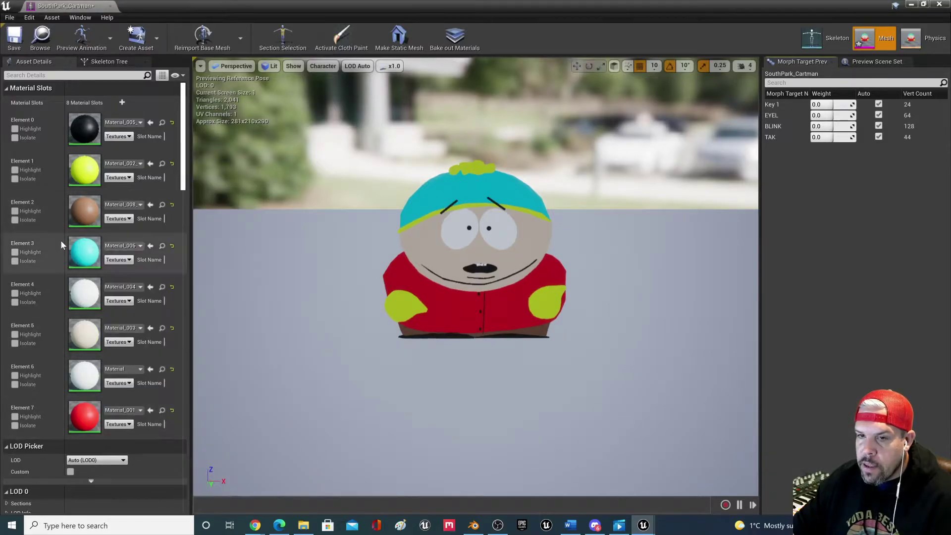
- Assign Material_006_Inst, Material_004_Inst, Material_003_Inst and Material_001_Inst to Elements 3, 4, 5 and 7
click(110, 246)
click(169, 453)
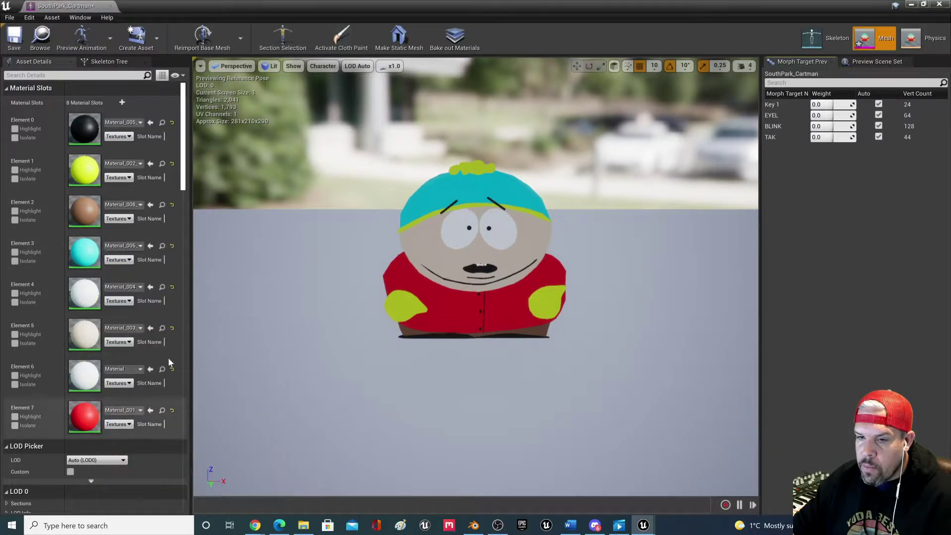
click(126, 289)
click(178, 237)
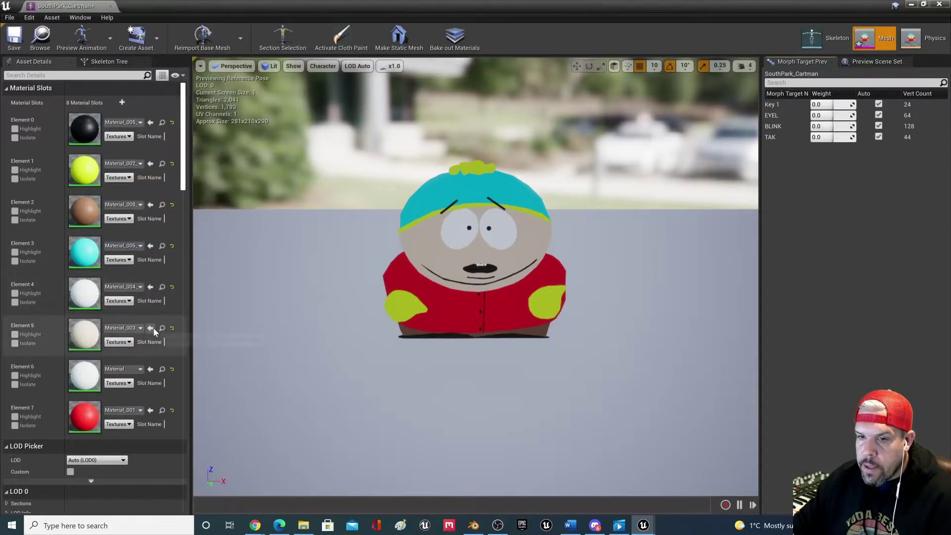
click(121, 328)
click(156, 286)
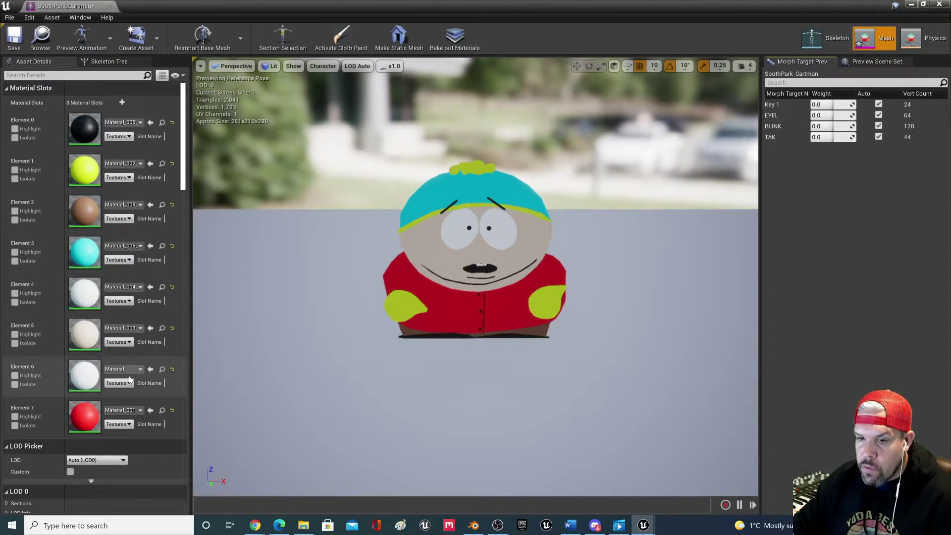
click(131, 367)
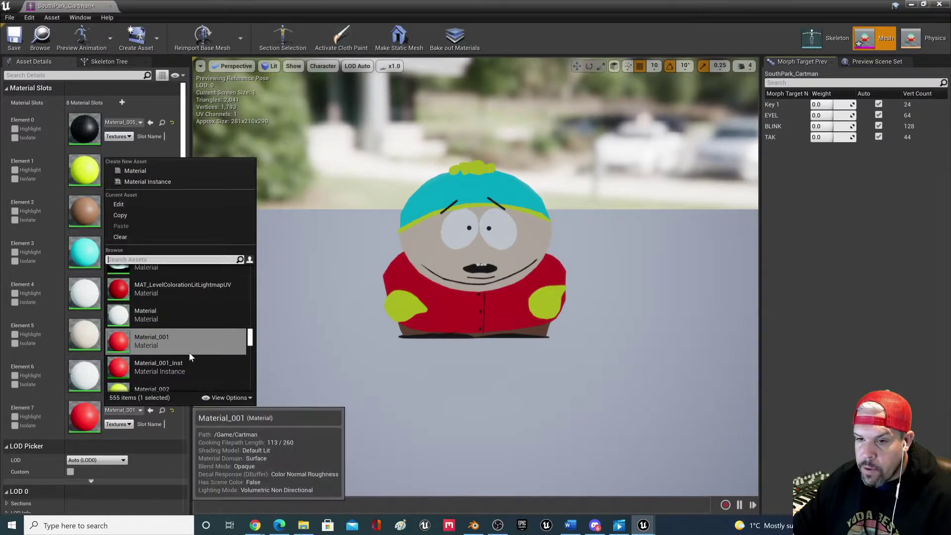
click(183, 364)
- Assign Material_Inst from the content folder to Element 6 and save the SouthPark_Cartman skeletal mesh
click(124, 369)
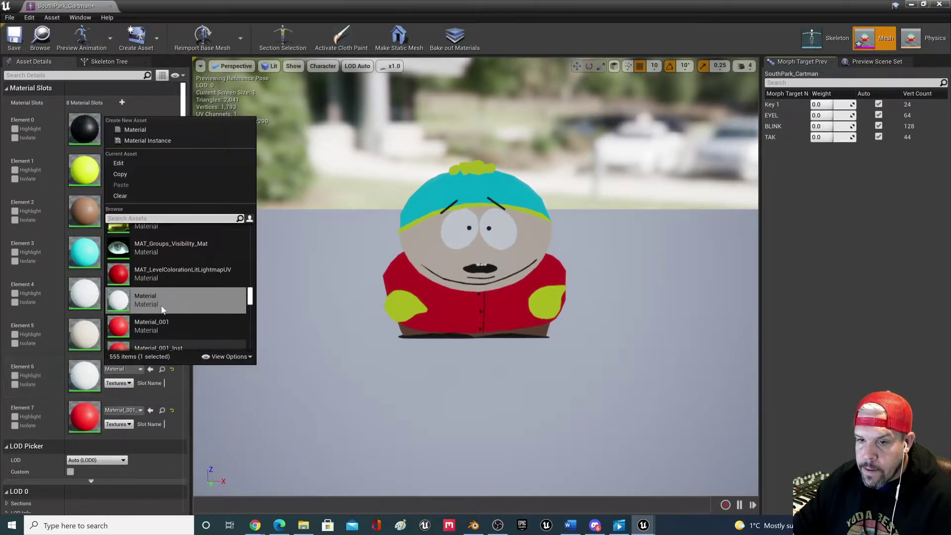
click(310, 221)
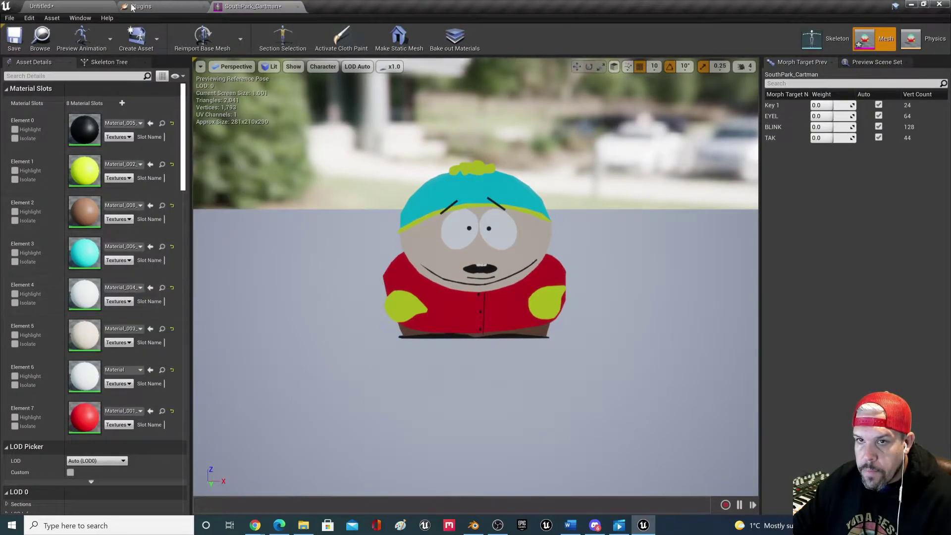
key(alt+Tab)
scroll(352, 428, up, 3)
scroll(352, 428, down, 3)
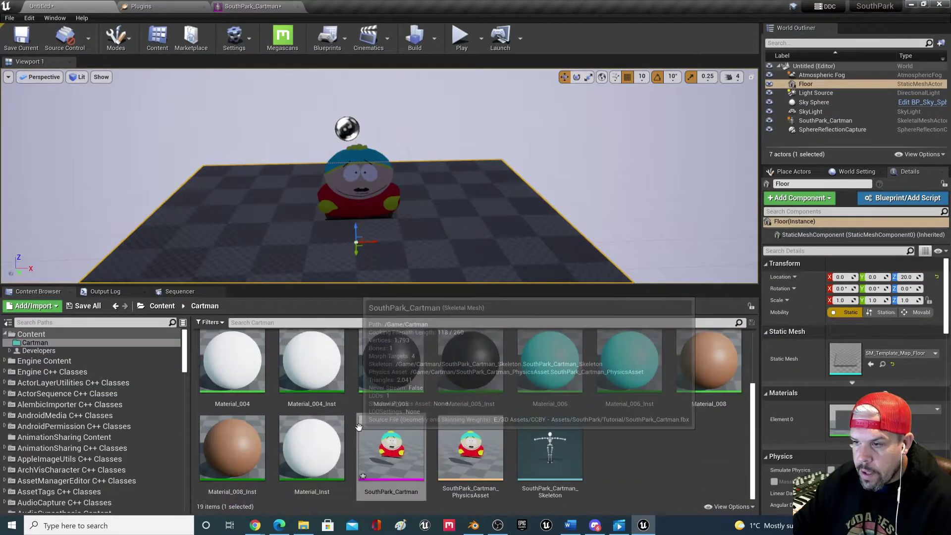
key(alt+Tab)
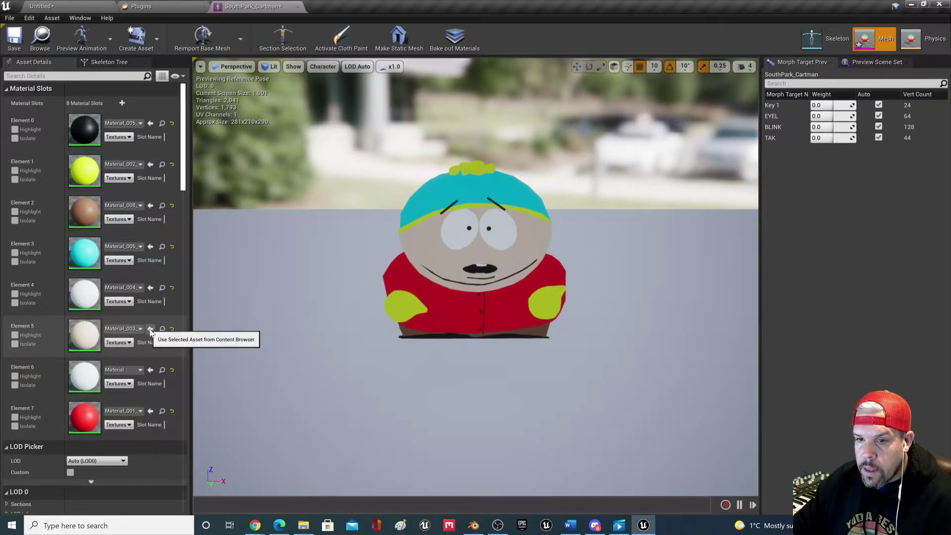
click(151, 370)
click(13, 38)
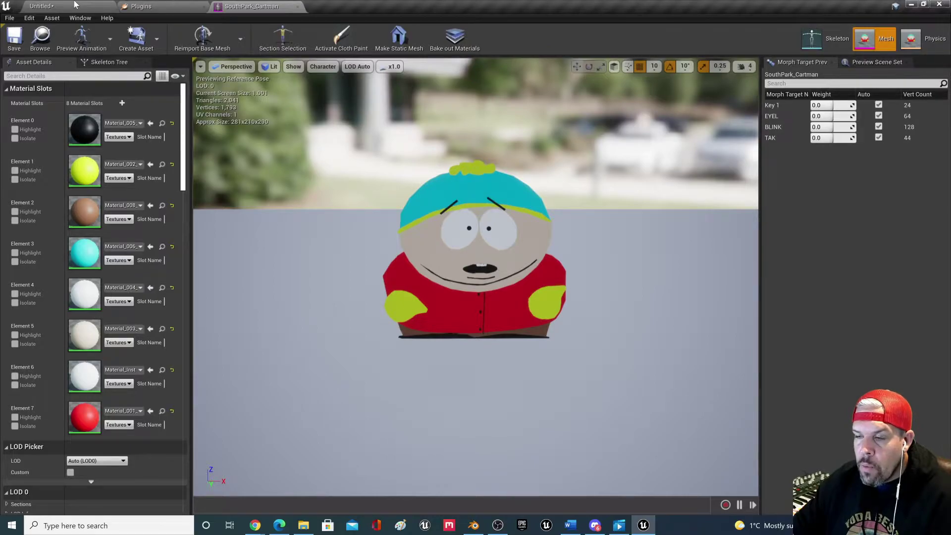
scroll(390, 287, up, 2)
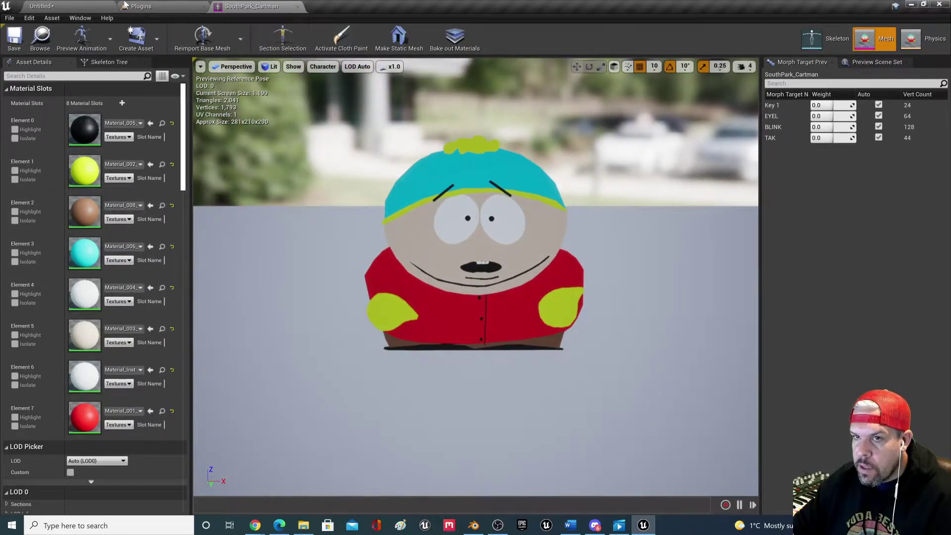
click(62, 6)
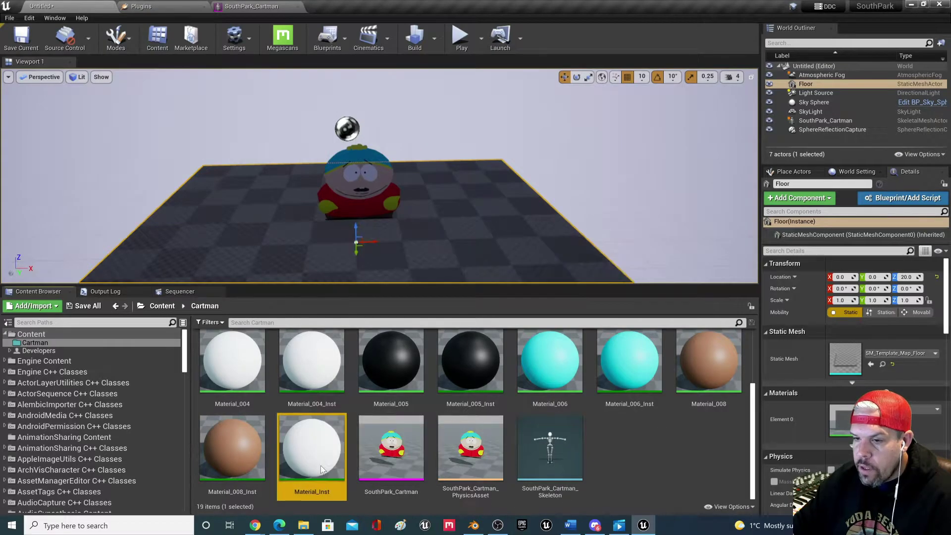
- Open Material_Inst, override its material properties to make it Two Sided, and save and close it
double_click(320, 465)
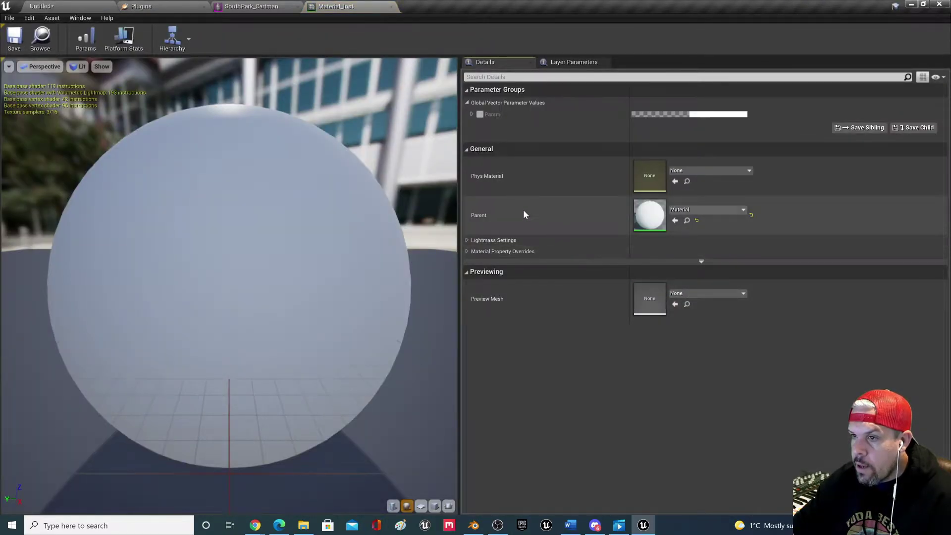
click(468, 251)
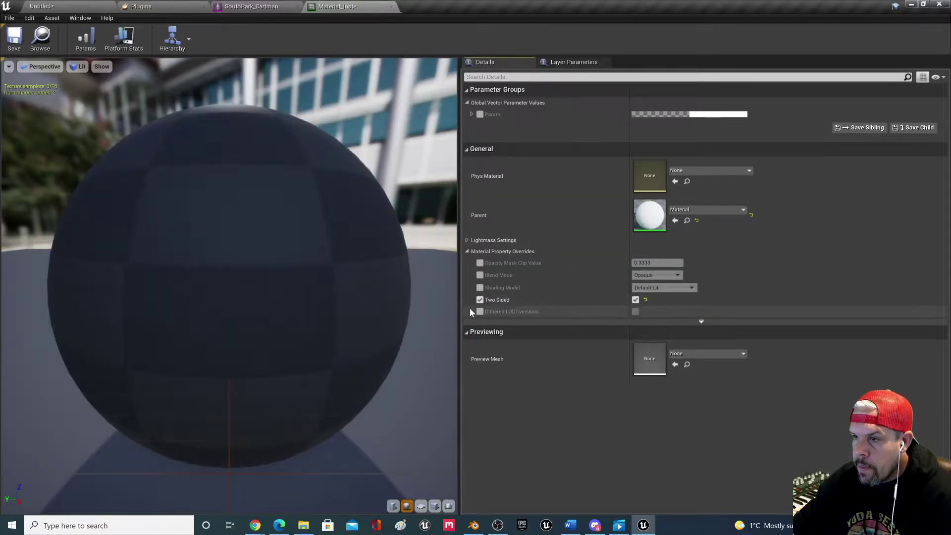
click(13, 43)
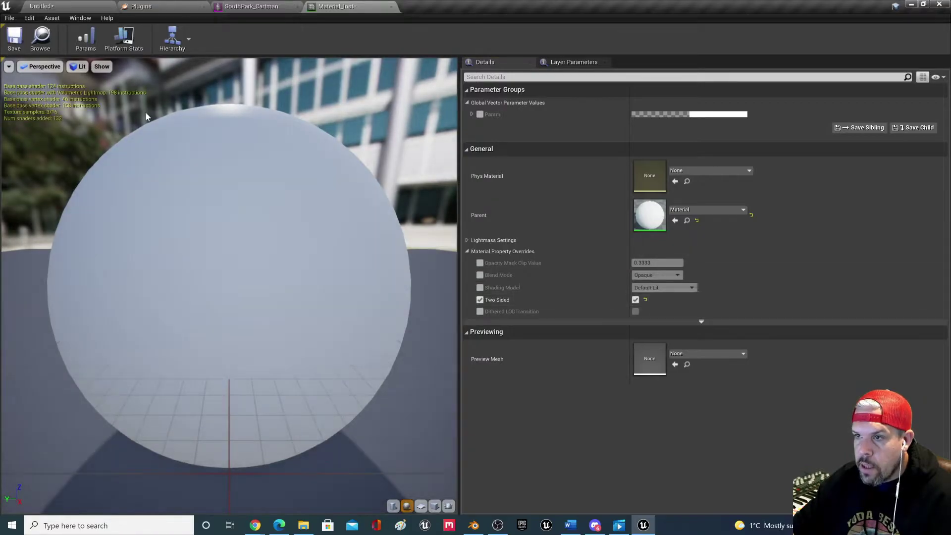
click(390, 8)
- Open the base Material in the Cartman folder, separate its overlapping nodes, enable Two Sided and apply the change
scroll(396, 396, up, 4)
double_click(243, 355)
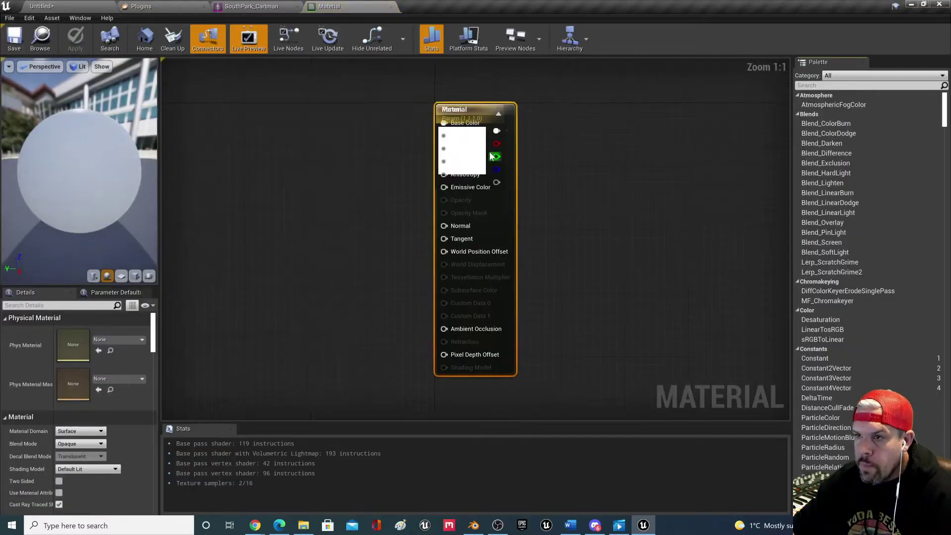
drag(486, 183, 612, 183)
drag(658, 80, 548, 312)
scroll(63, 446, down, 3)
click(59, 434)
click(76, 39)
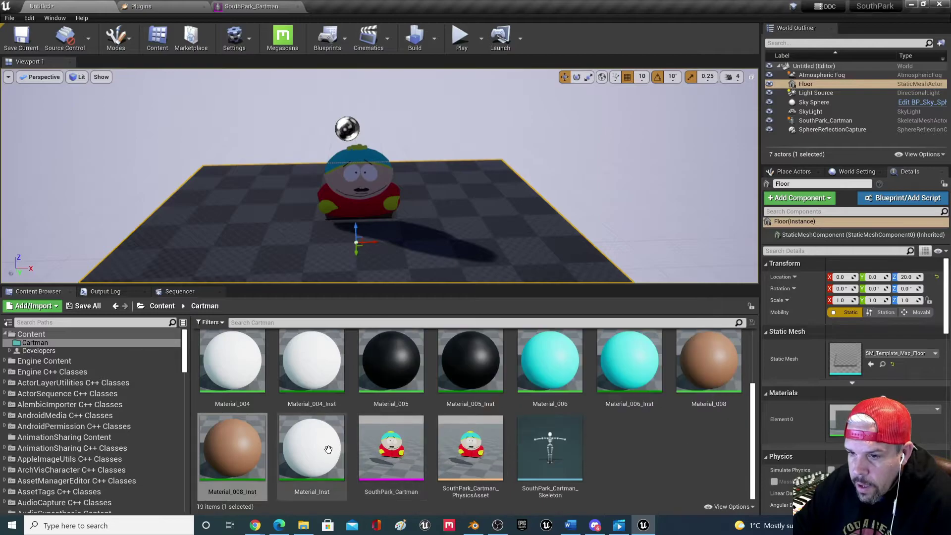
- Select the Cartman actor in the level and check it by rotating it about its vertical axis and back
scroll(430, 429, up, 2)
scroll(430, 426, down, 2)
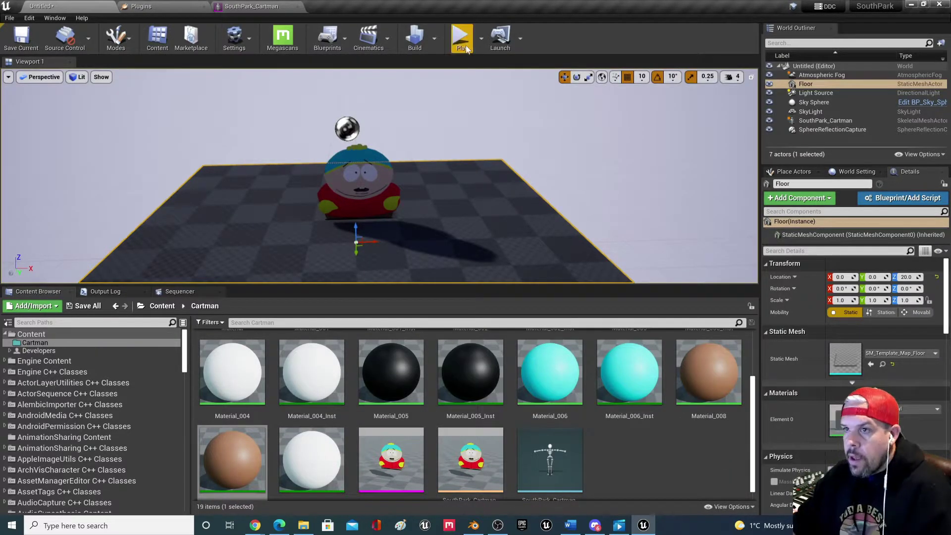
right_drag(295, 234, 292, 187)
click(404, 189)
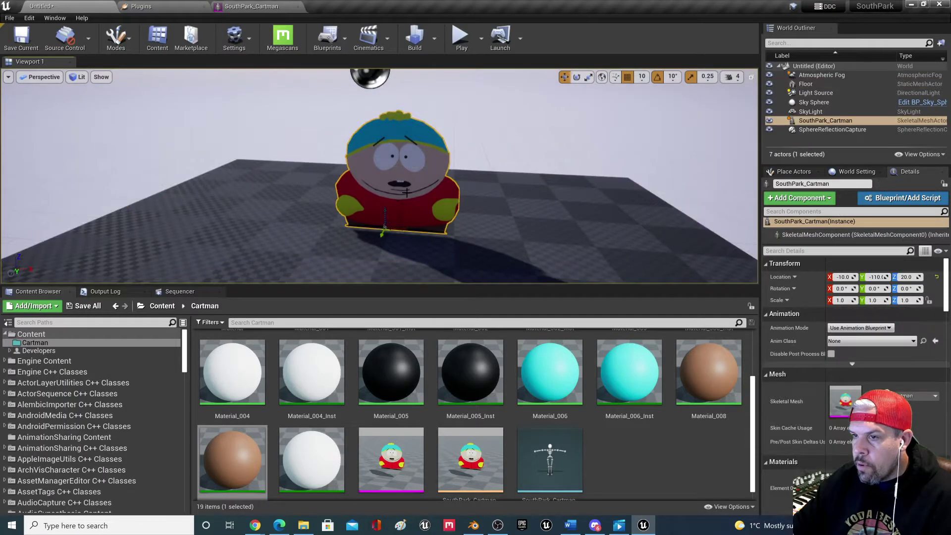
mouse_move(397, 240)
mouse_down()
mouse_move(456, 240)
mouse_move(396, 239)
mouse_up()
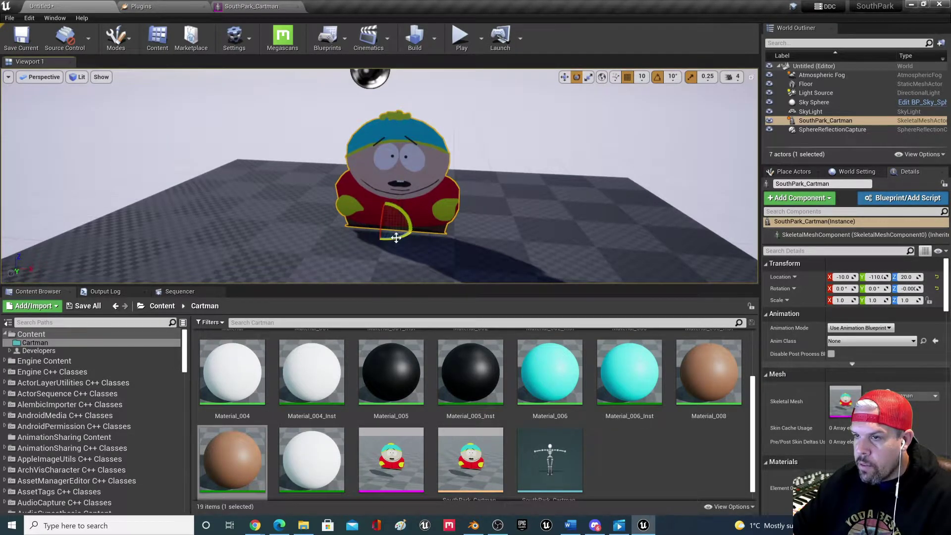
scroll(396, 238, down, 4)
click(396, 238)
right_drag(396, 238, 401, 218)
right_drag(314, 207, 325, 211)
click(296, 181)
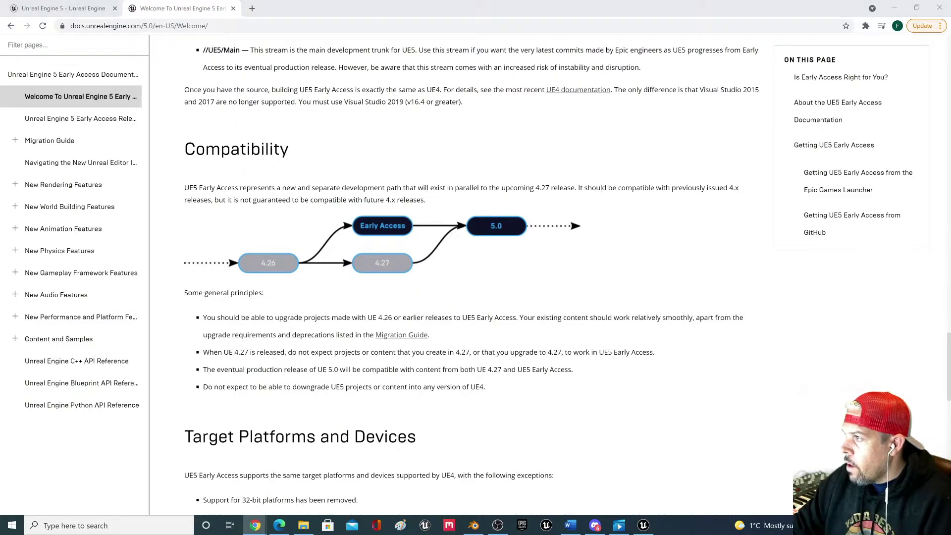
- Switch to the browser and download the lip-sync mouth PNG from cleanpng.com/png-drawing-black-and-white-art-lip-sync-animations-ve-1360182/download-png.html
click(251, 8)
text(https://www.cleanpng.com/png-drawing-black-and-white-art-lip-sync-animations-ve-1360182/download-png.html)
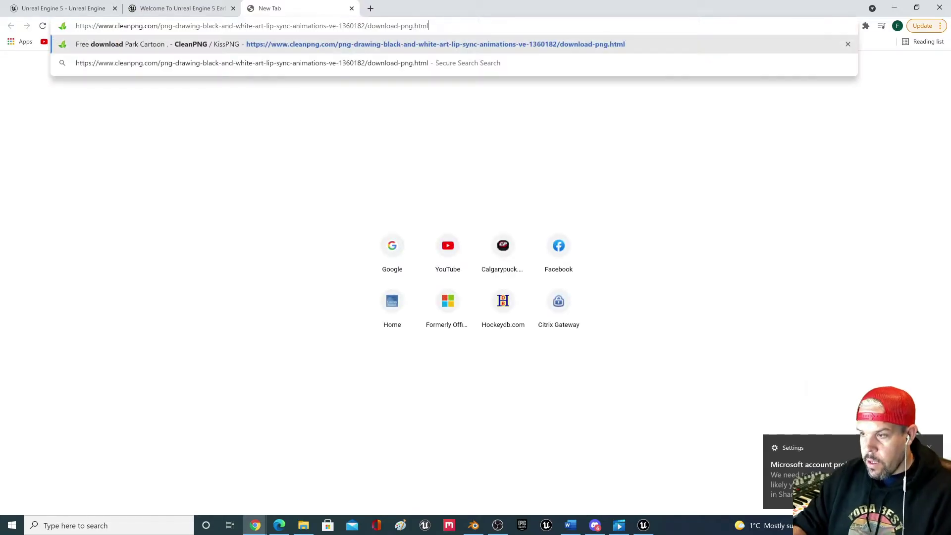
key(Return)
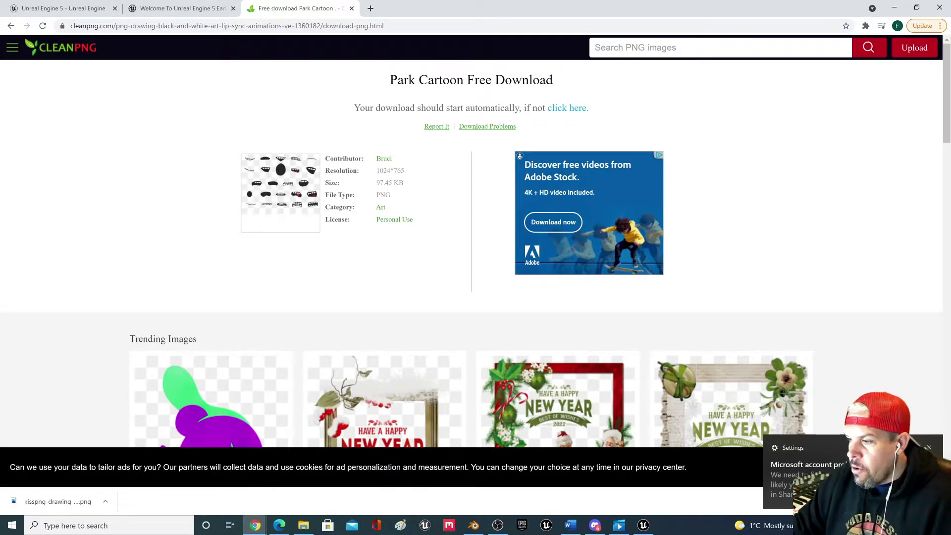
click(928, 448)
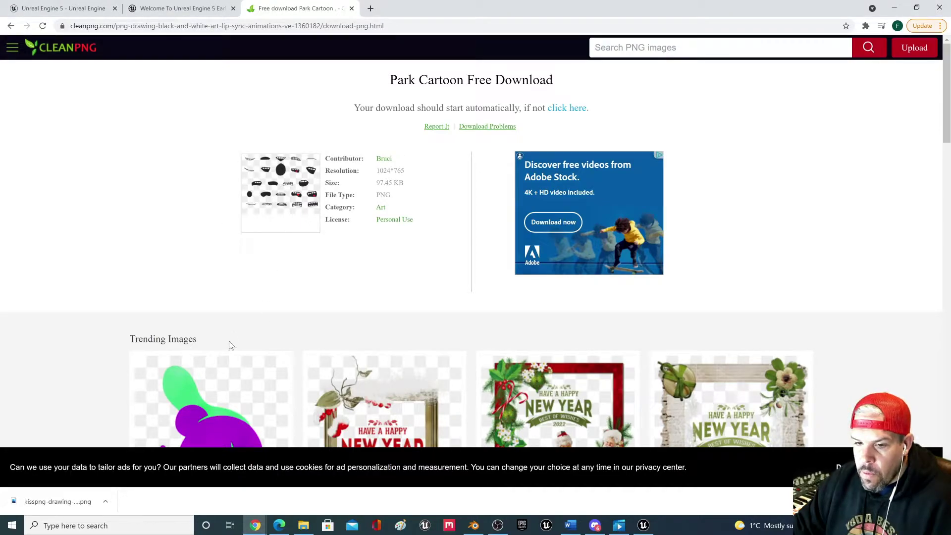
- Show the downloaded kisspng-drawing PNG in the Downloads folder and cut it
click(105, 504)
click(127, 468)
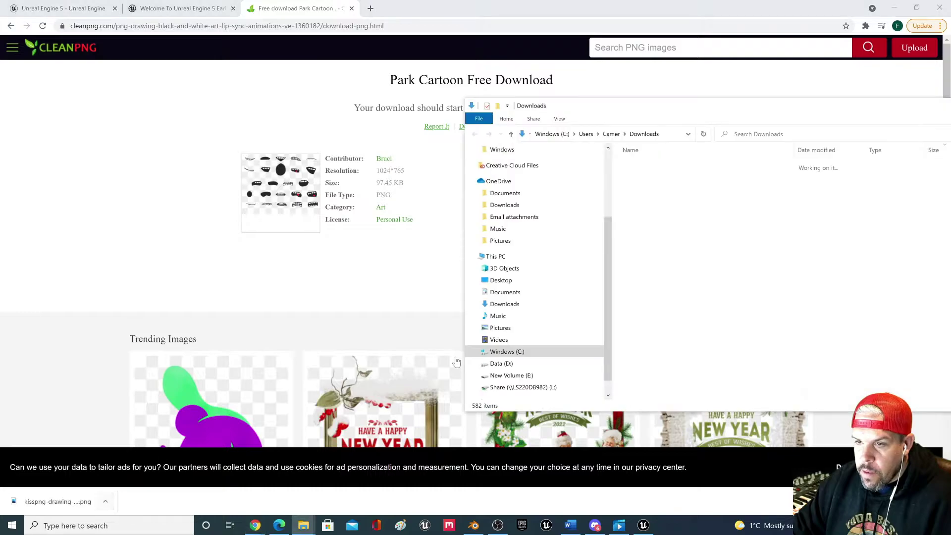
right_click(682, 229)
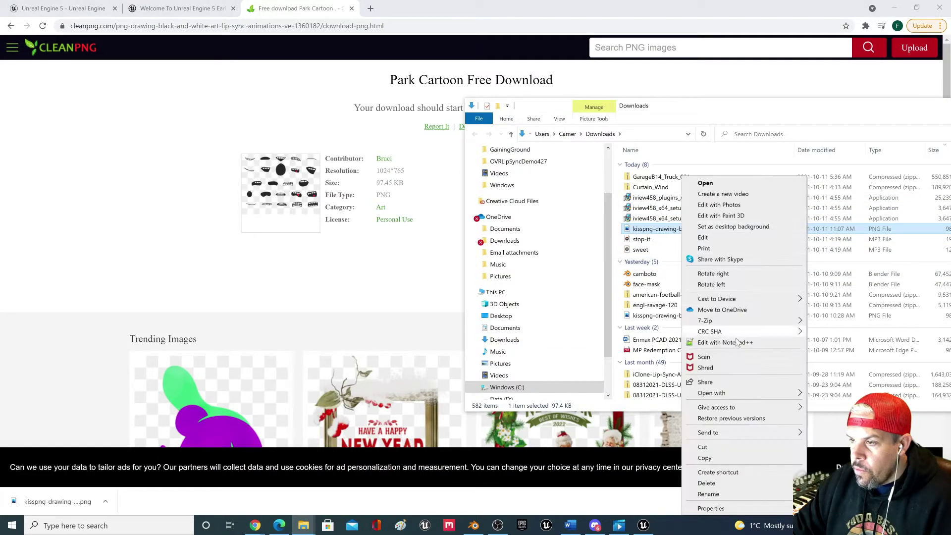
click(721, 447)
- Paste the PNG into the SouthPark folder under 3D Assets, CCBY - Assets on drive E
scroll(568, 328, down, 2)
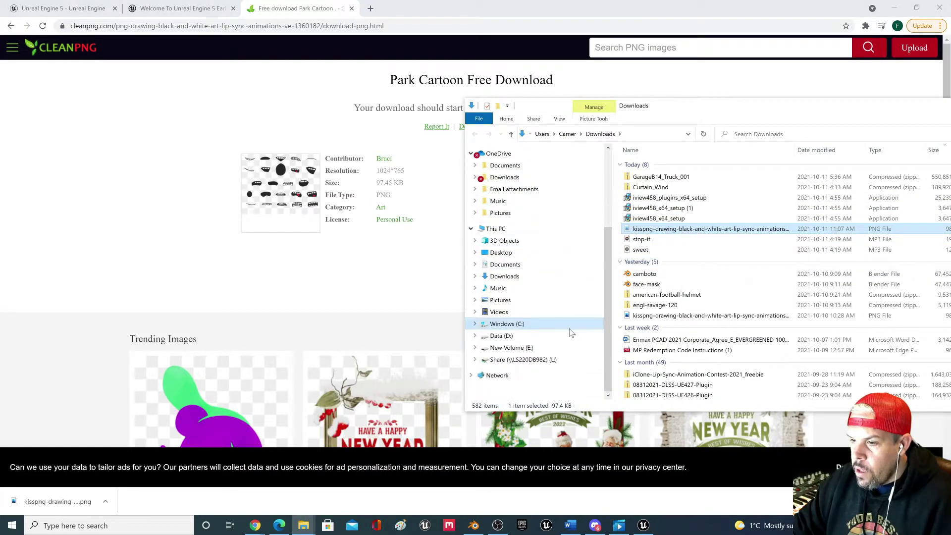
click(532, 350)
double_click(660, 172)
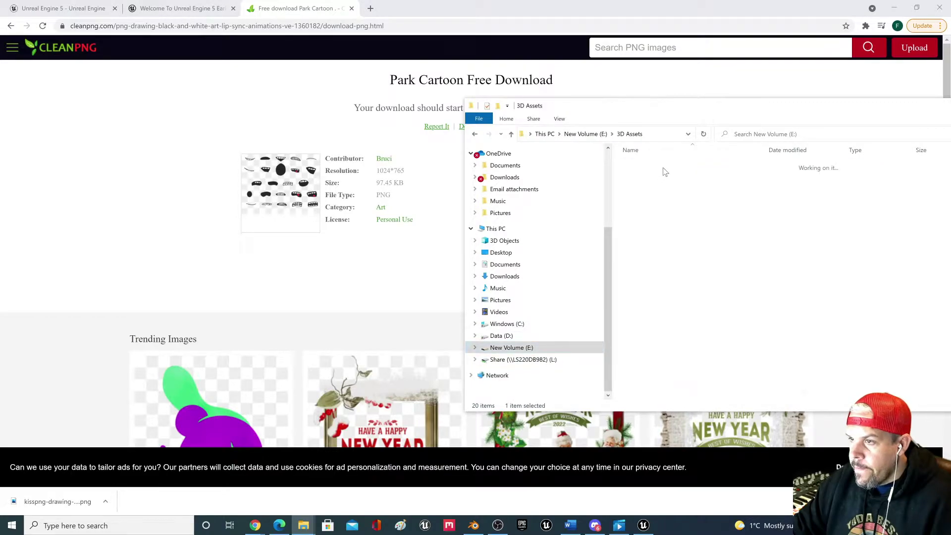
drag(738, 109, 516, 93)
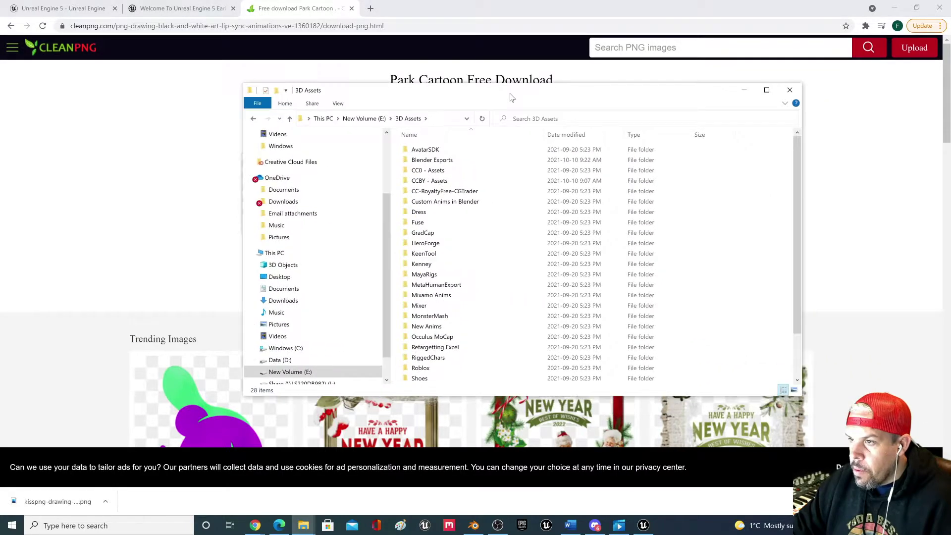
double_click(437, 180)
double_click(424, 171)
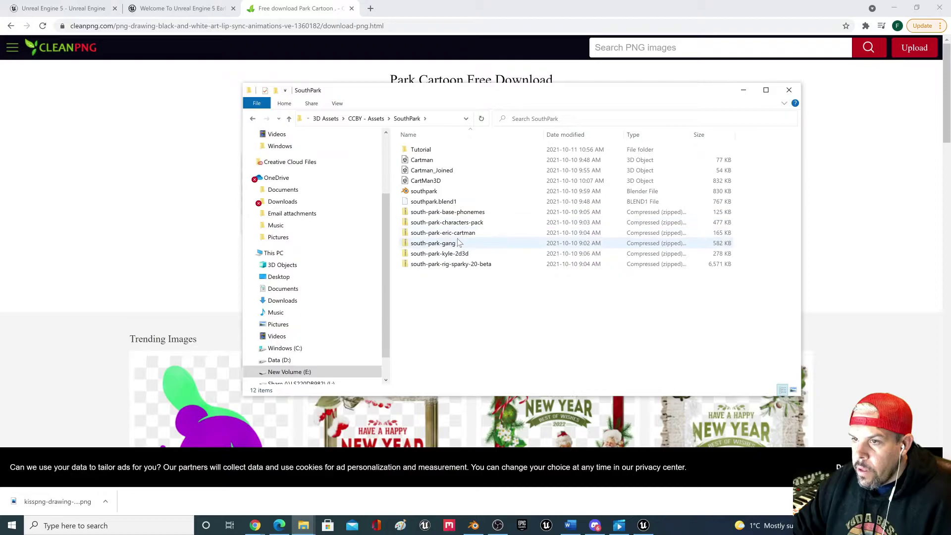
right_click(433, 299)
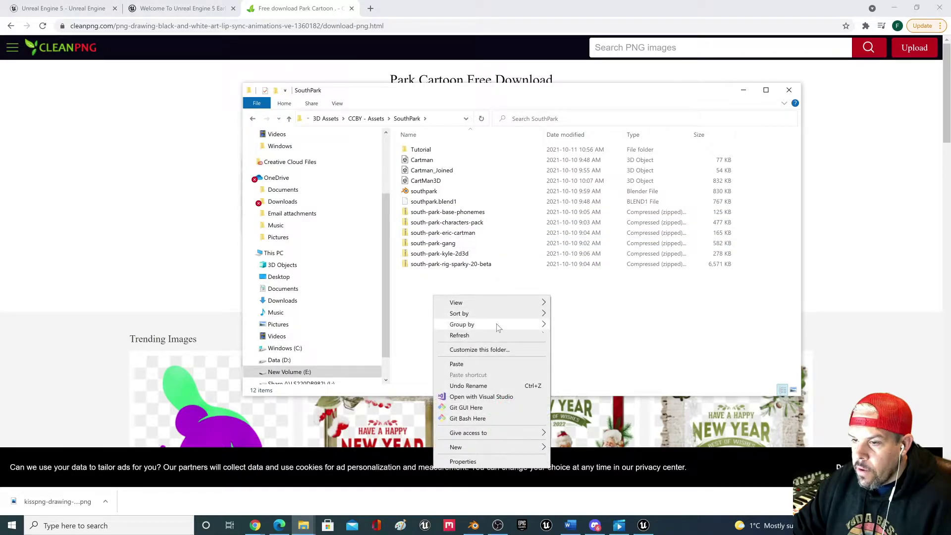
click(471, 366)
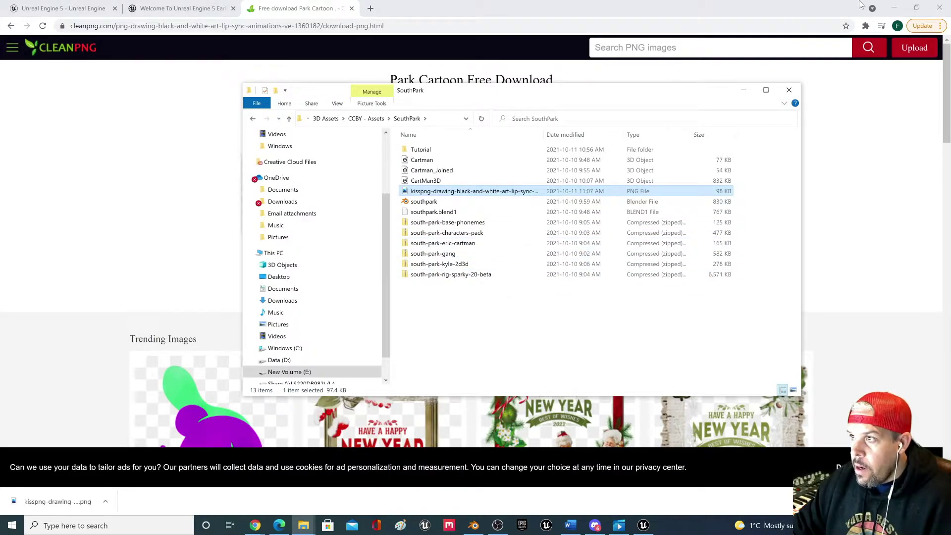
- Return to Unreal Editor, create a folder named 2D_Visemes in Content and open it
click(892, 5)
drag(543, 98, 950, 111)
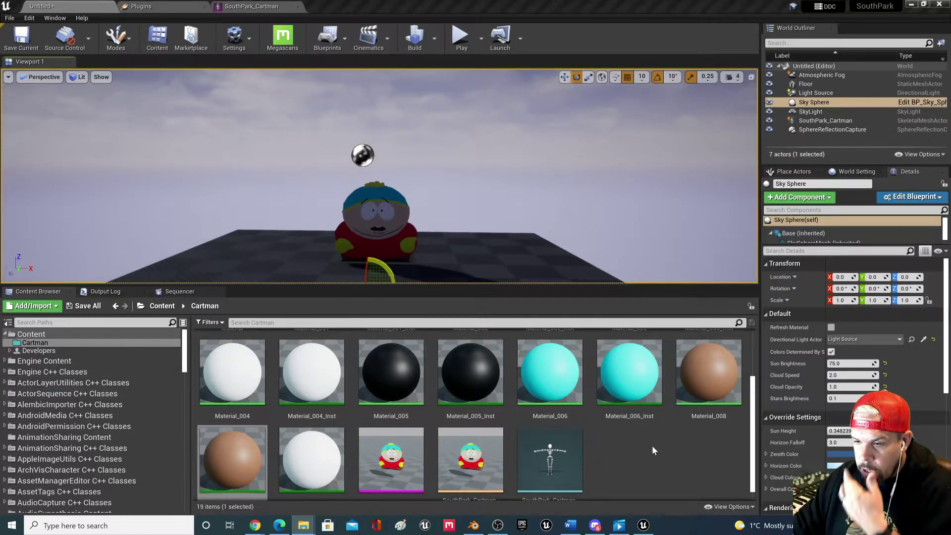
scroll(355, 379, up, 3)
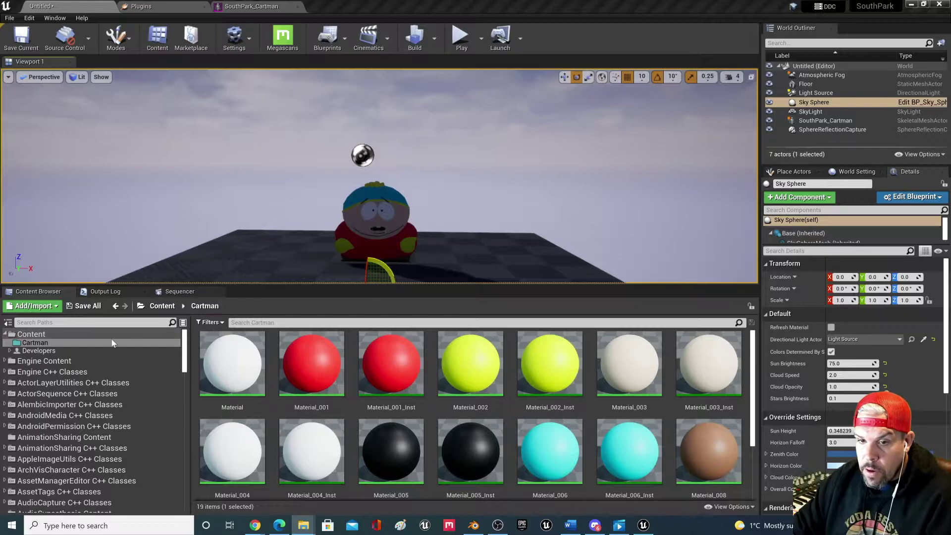
scroll(495, 436, down, 3)
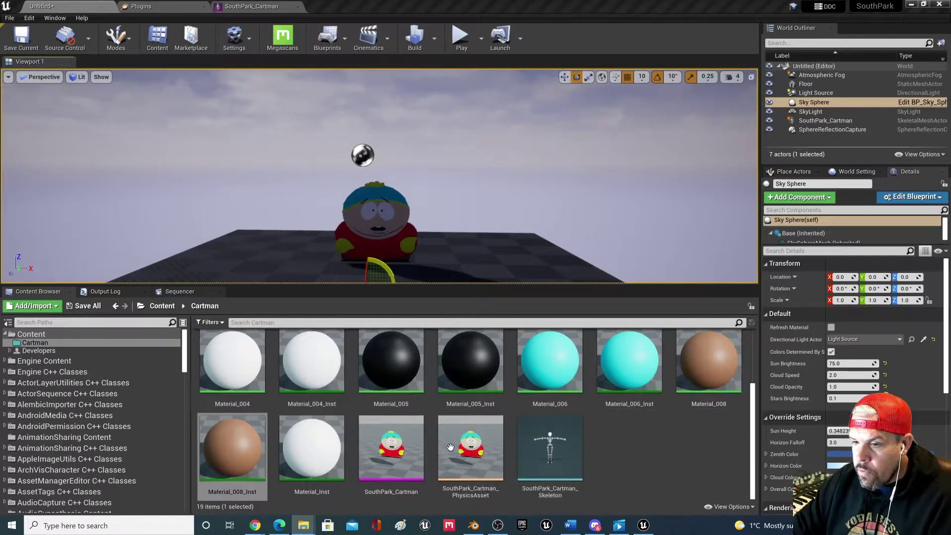
click(28, 337)
right_click(405, 399)
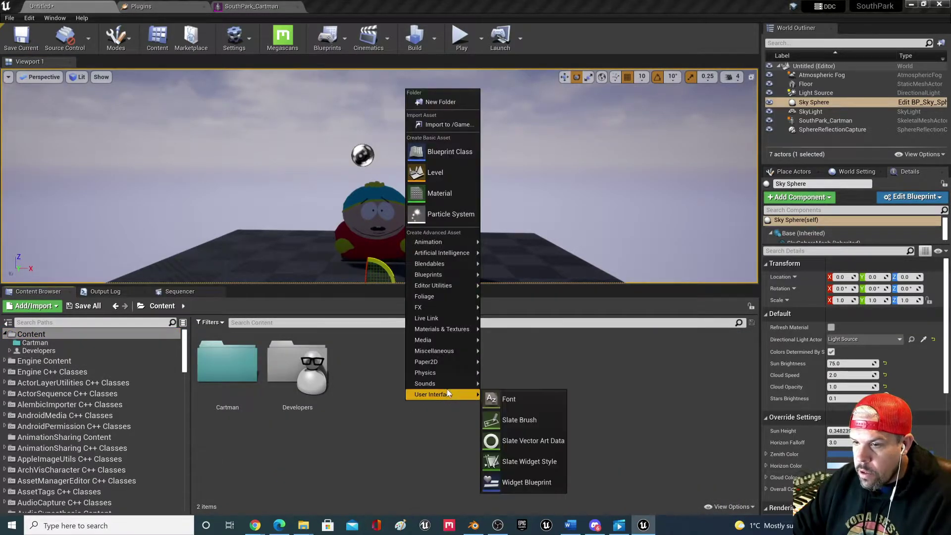
click(440, 102)
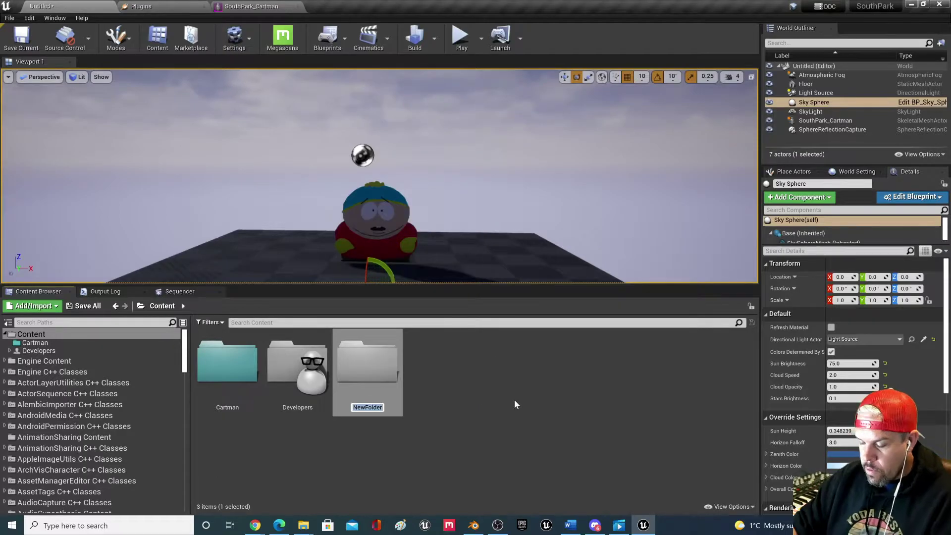
text(2D_Visemes)
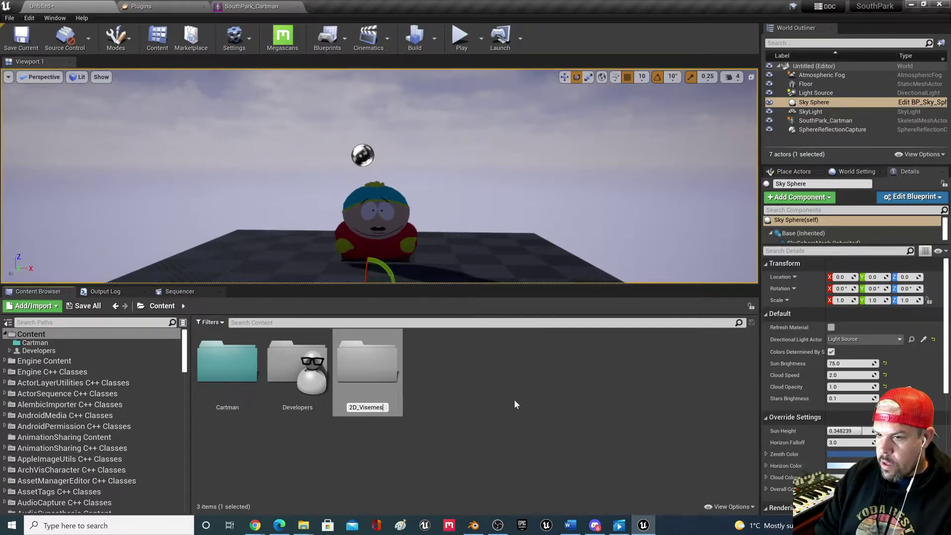
key(Return)
key(Return)
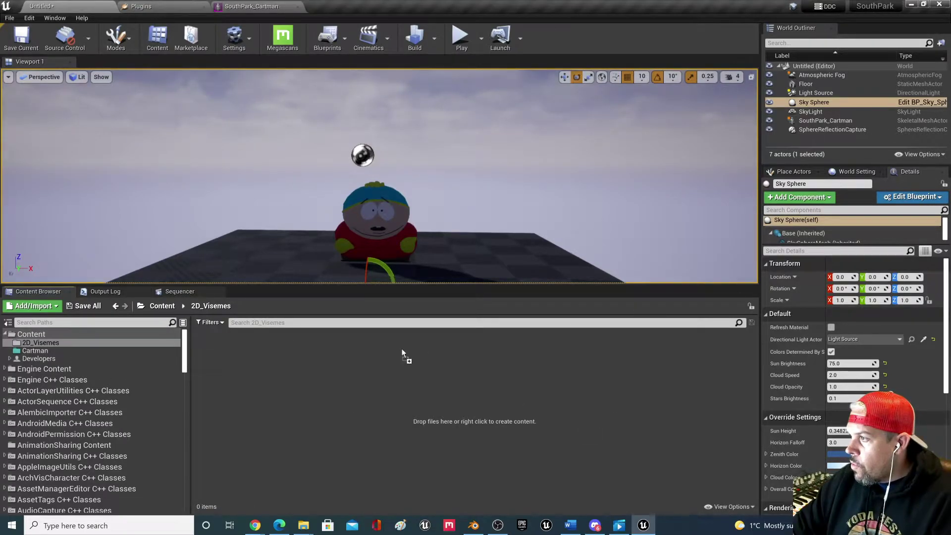
- Import the lip-sync mouth shapes PNG from the SouthPark folder into the 2D_Visemes content folder
drag(285, 382, 284, 382)
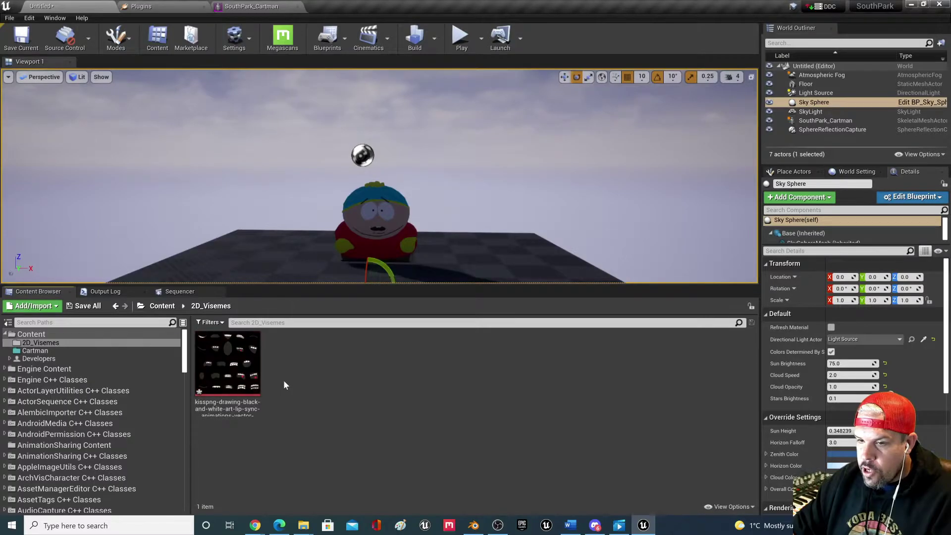
drag(571, 177, 590, 124)
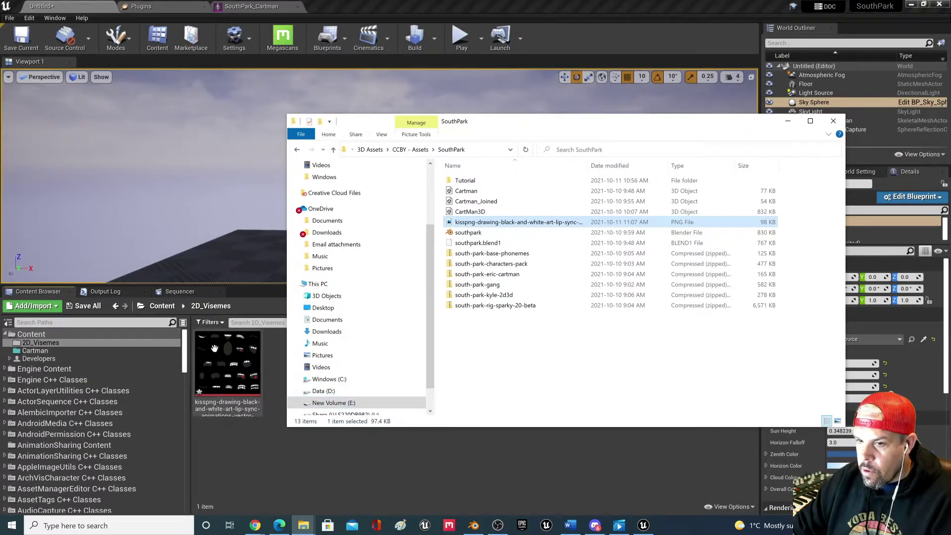
drag(639, 127, 639, 534)
click(237, 363)
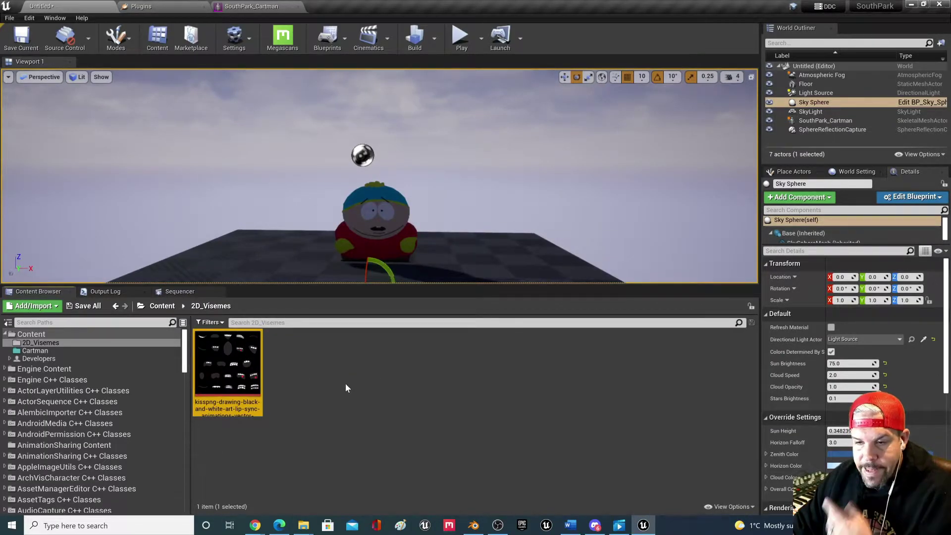
right_click(222, 362)
click(500, 385)
- Set the 2D_Visemes folder's color to red
right_click(40, 342)
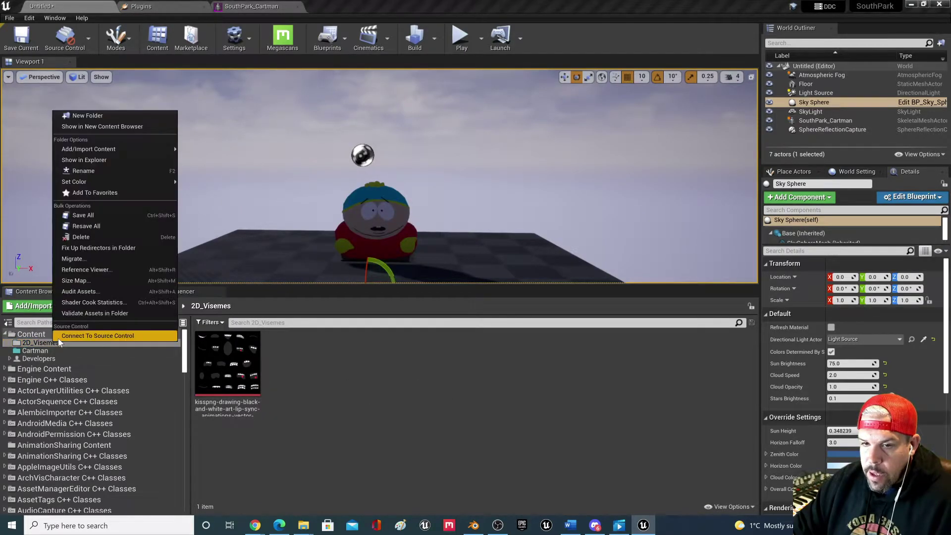
mouse_move(133, 182)
click(199, 181)
click(254, 289)
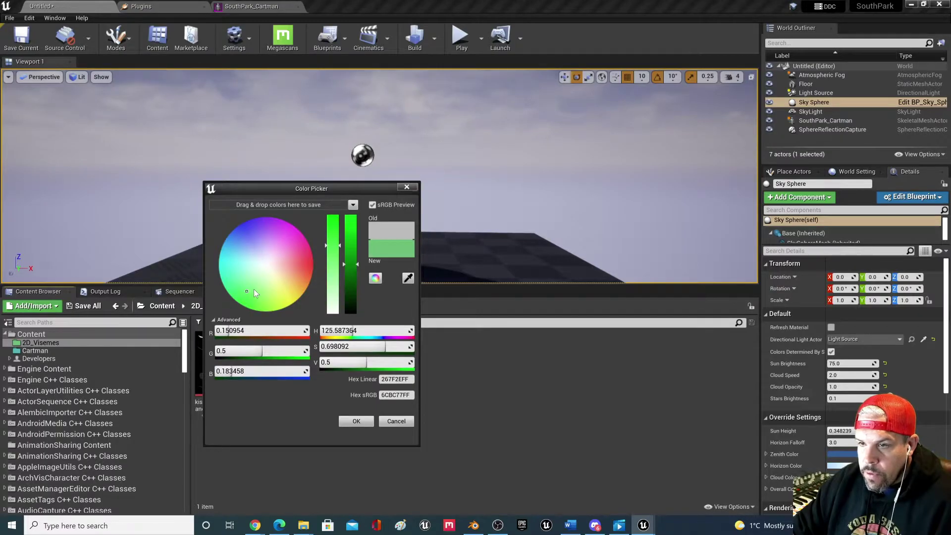
click(306, 265)
click(356, 420)
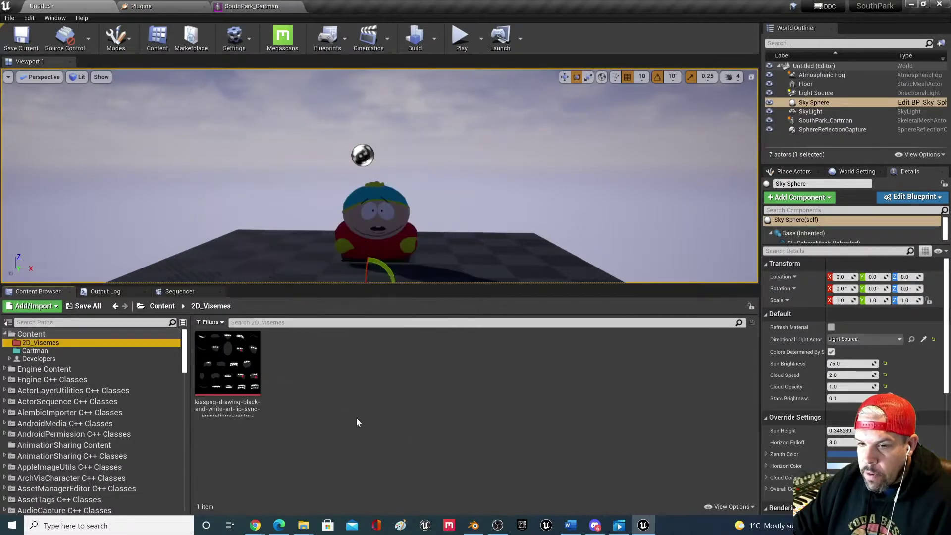
- Review the sprite actions available for the imported mouth texture, and inspect the texture in its editor before returning to the level
right_click(234, 366)
mouse_move(264, 364)
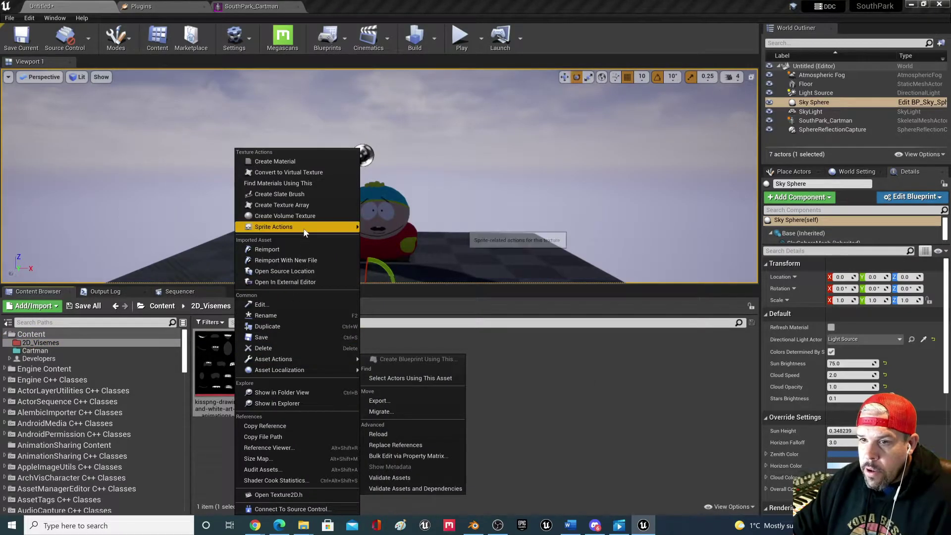
mouse_move(305, 230)
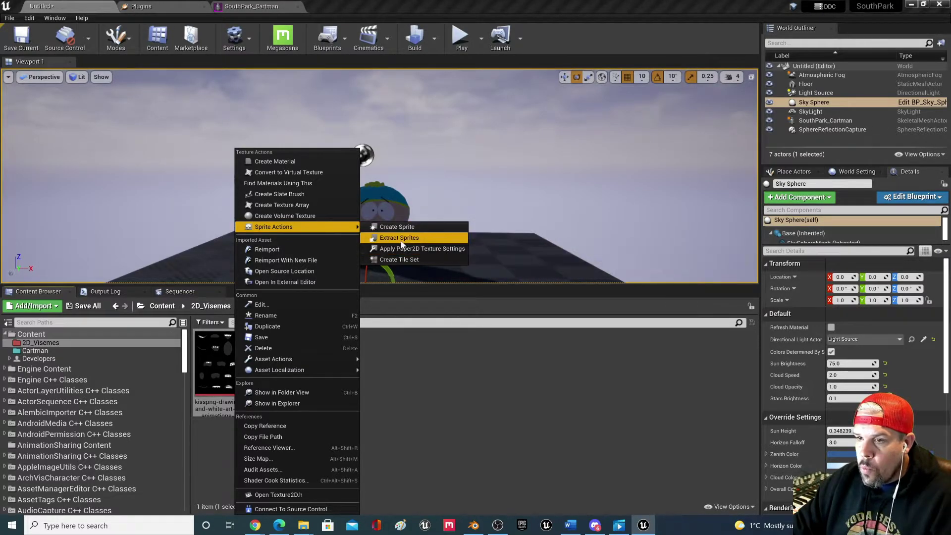
click(385, 399)
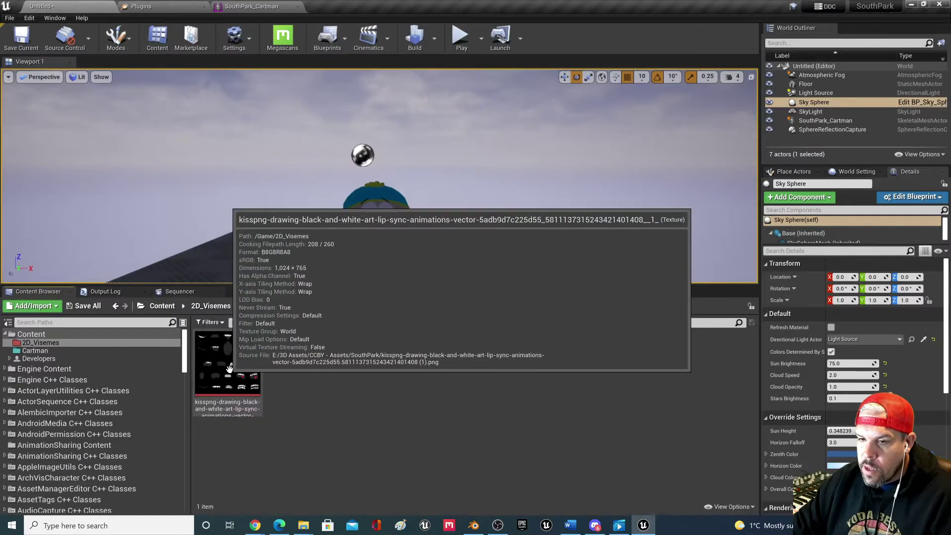
double_click(215, 347)
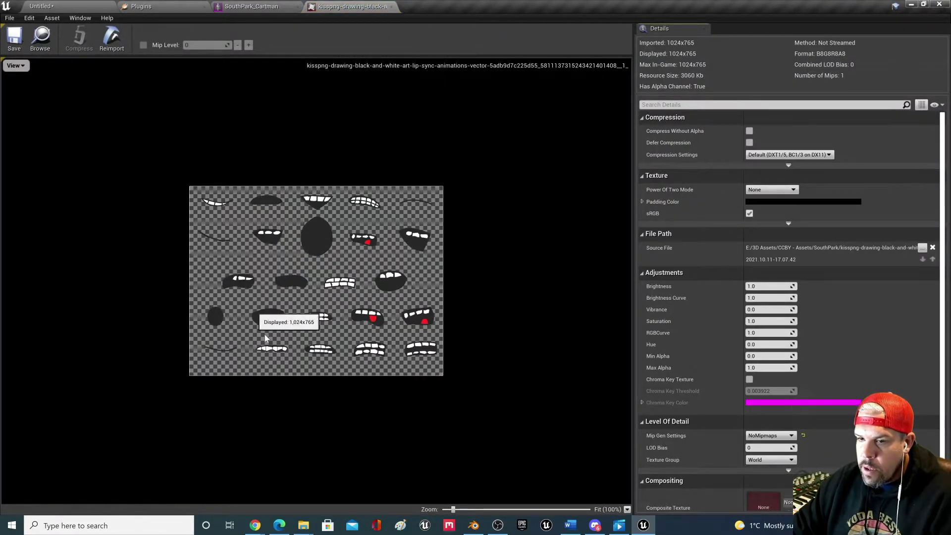
click(391, 6)
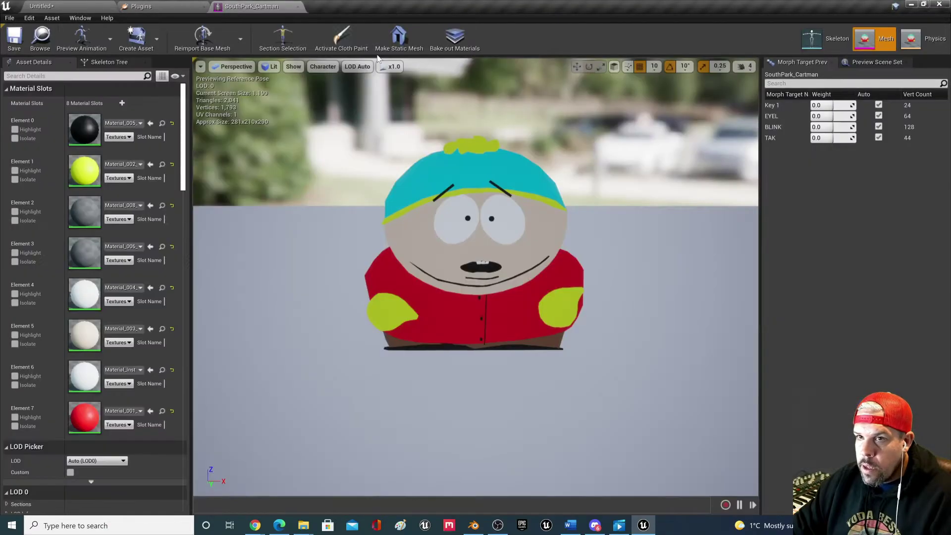
click(49, 6)
- Start extracting sprites from the mouth texture and bring all of the outlined mouth shapes into view
right_click(231, 356)
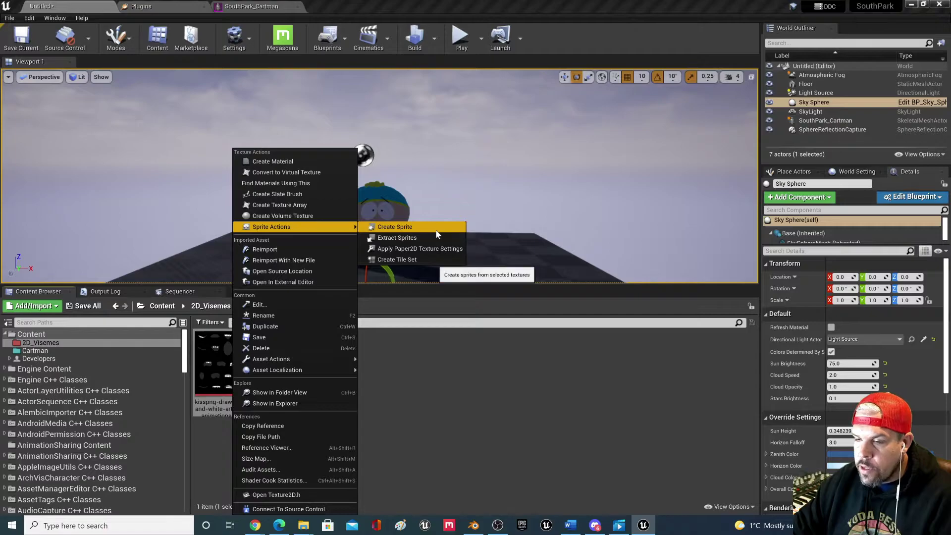
click(436, 242)
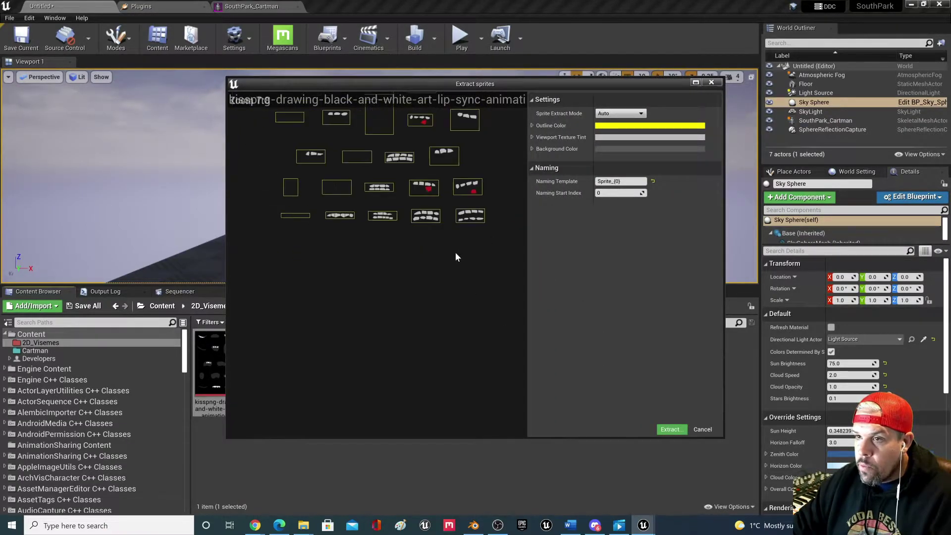
right_drag(474, 238, 411, 306)
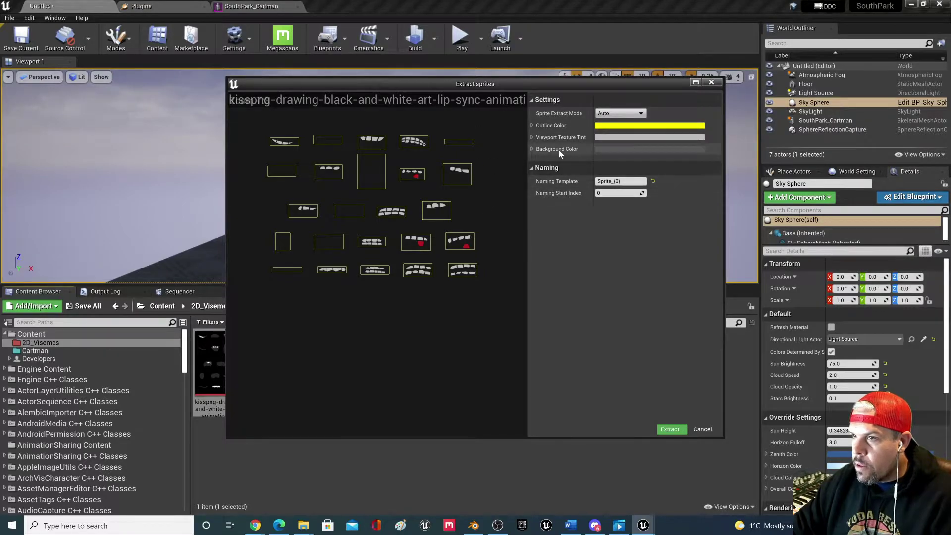
- Set the sprite extraction background color to a bright green with R 0.099776, G 0.520833 and B 0.177542
click(532, 149)
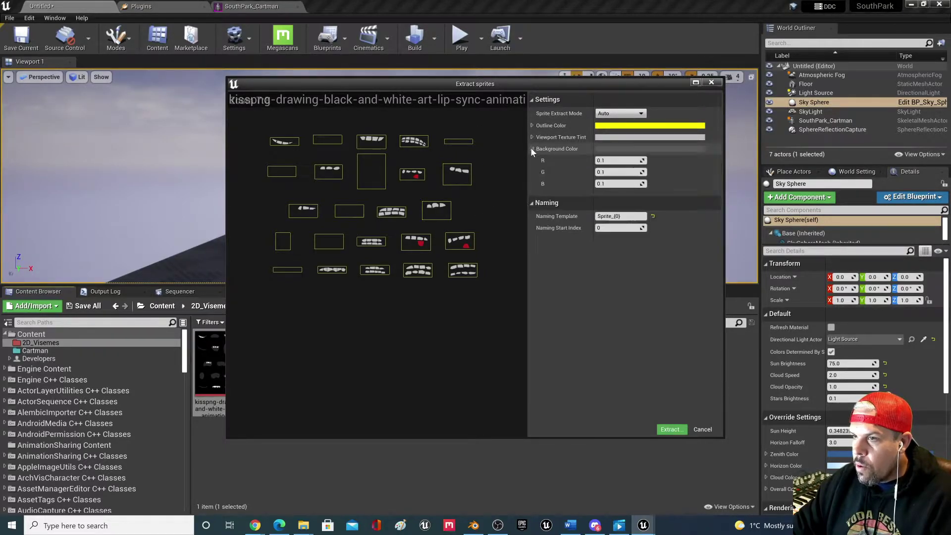
click(610, 149)
click(648, 261)
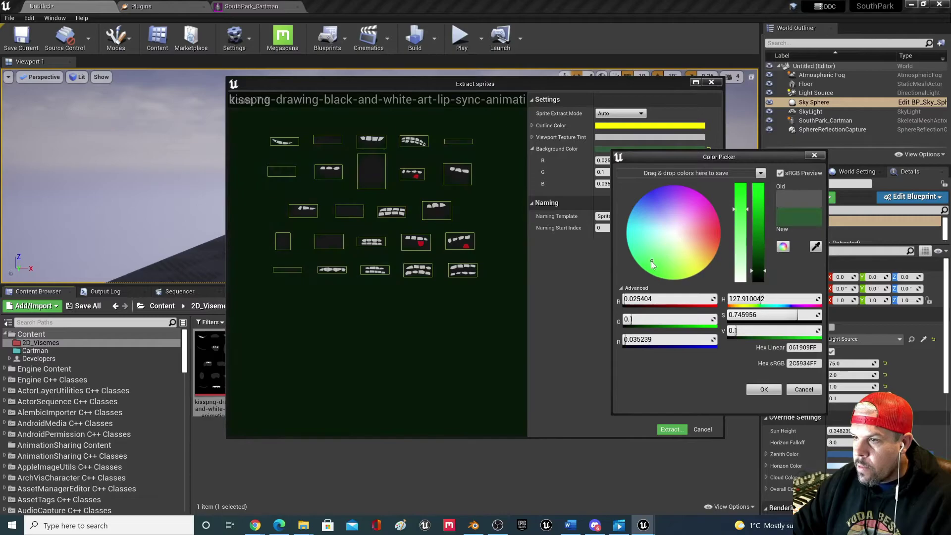
click(761, 392)
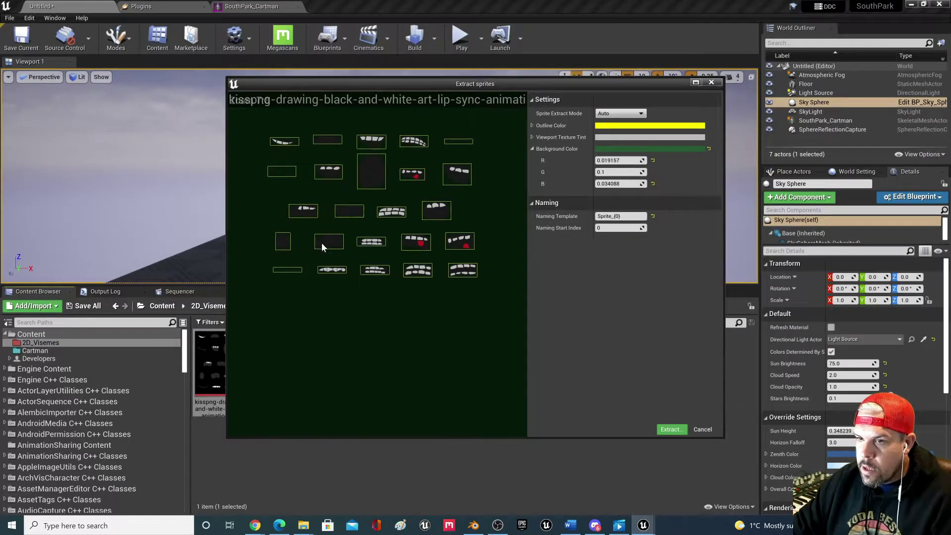
click(661, 149)
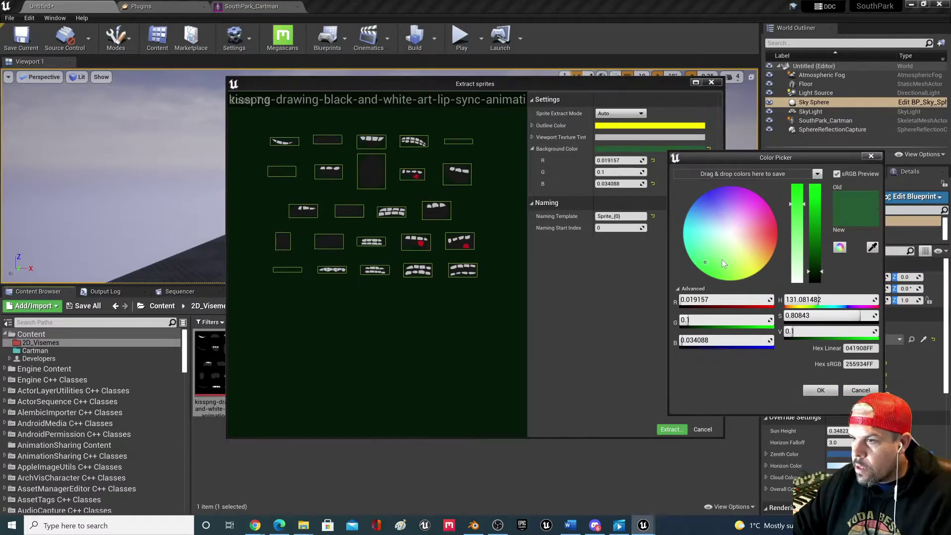
drag(812, 263, 815, 231)
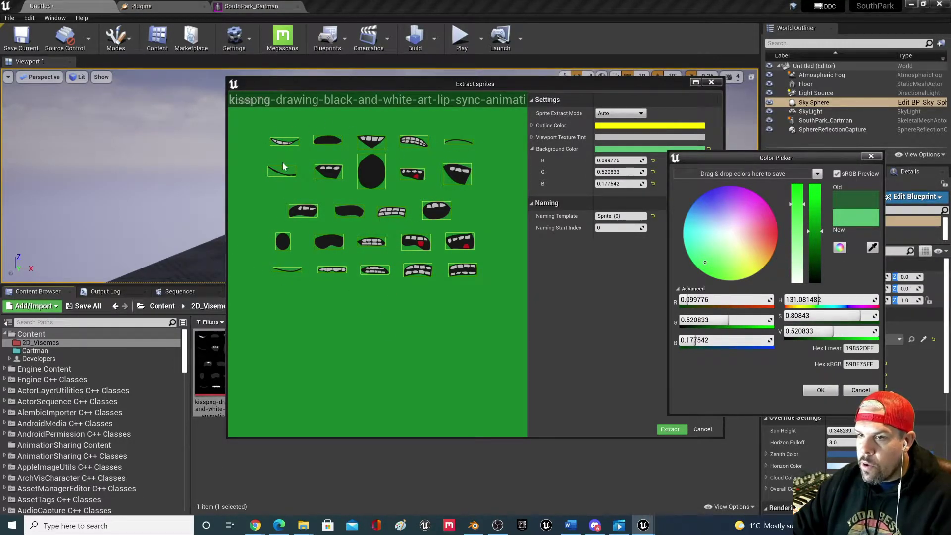
click(820, 390)
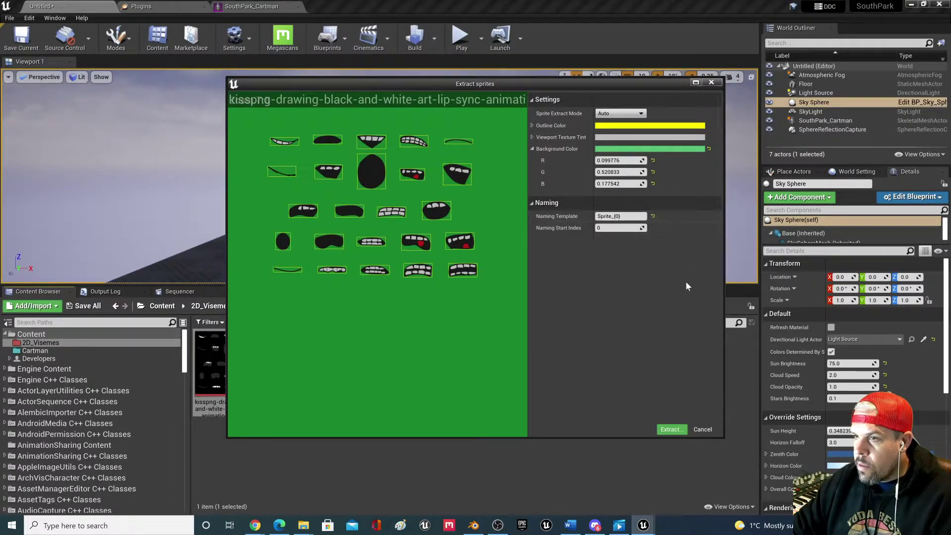
- Extract the individual mouth sprites with automatic detection and save the resulting sprite assets
click(672, 430)
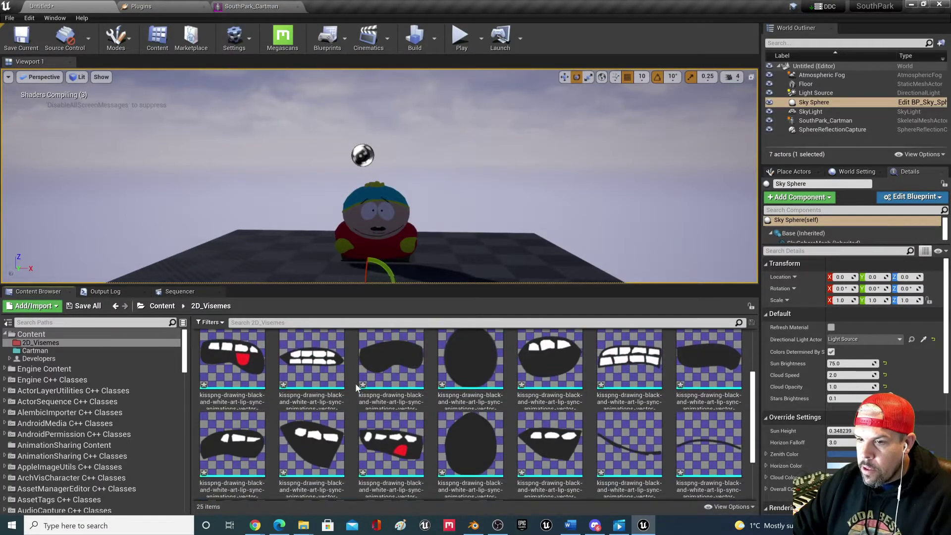
click(304, 379)
scroll(362, 391, down, 2)
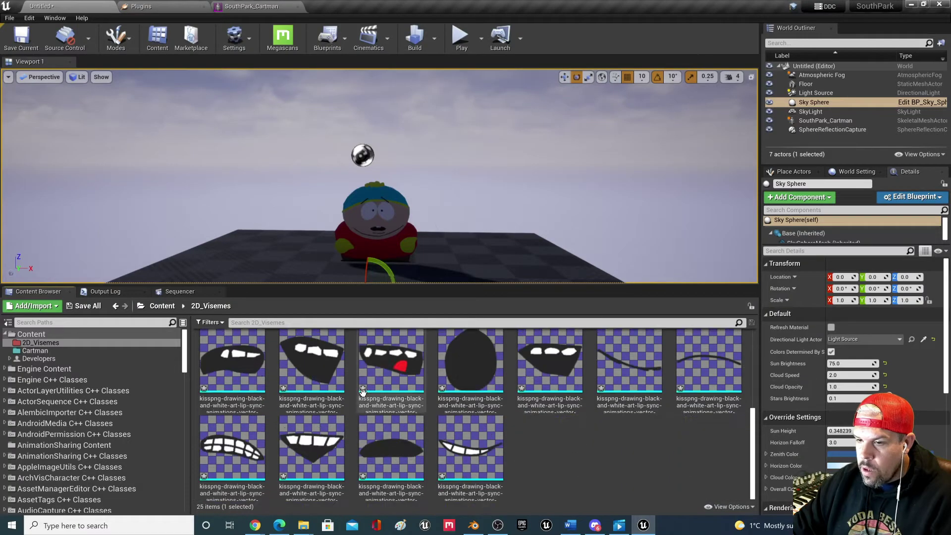
shift+click(473, 448)
key(ctrl+s)
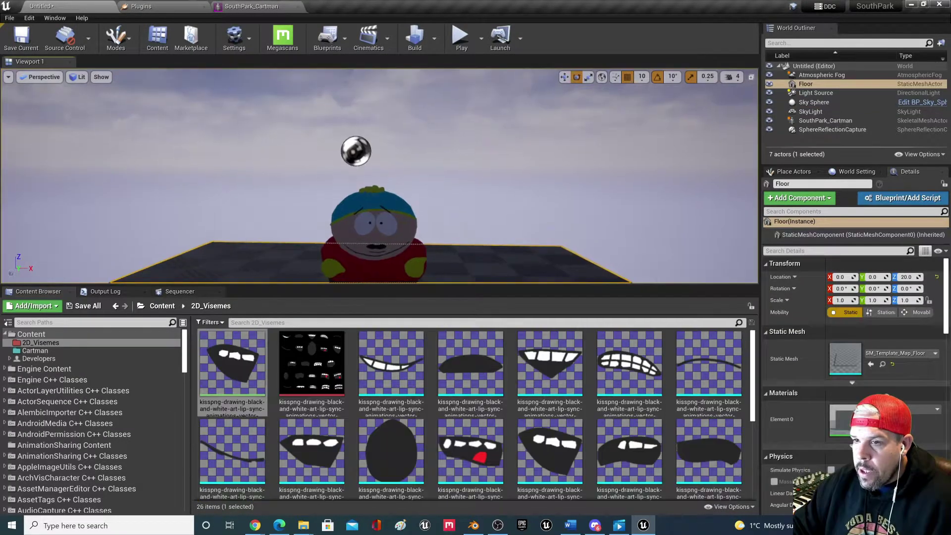
- Delete the SouthPark_Cartman character from the level
right_drag(358, 234, 382, 253)
scroll(359, 235, down, 3)
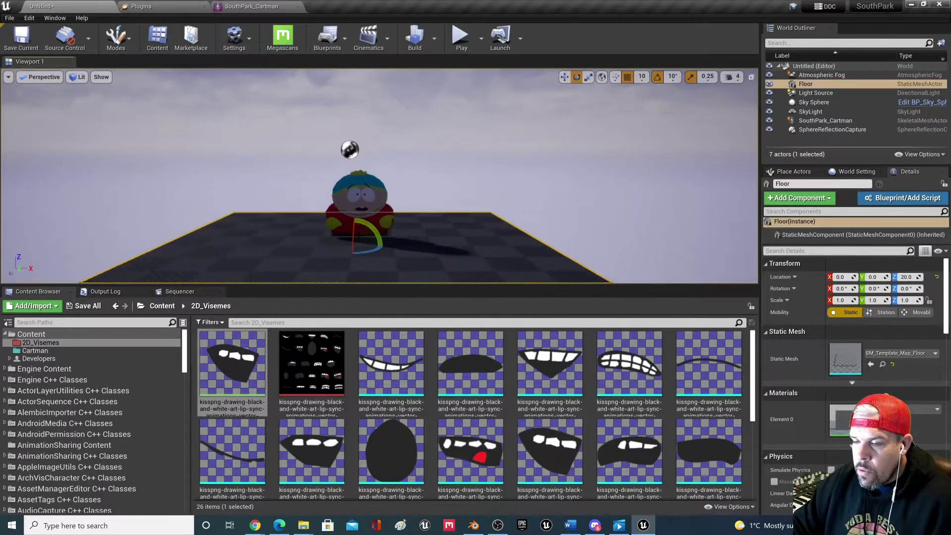
click(366, 201)
key(Delete)
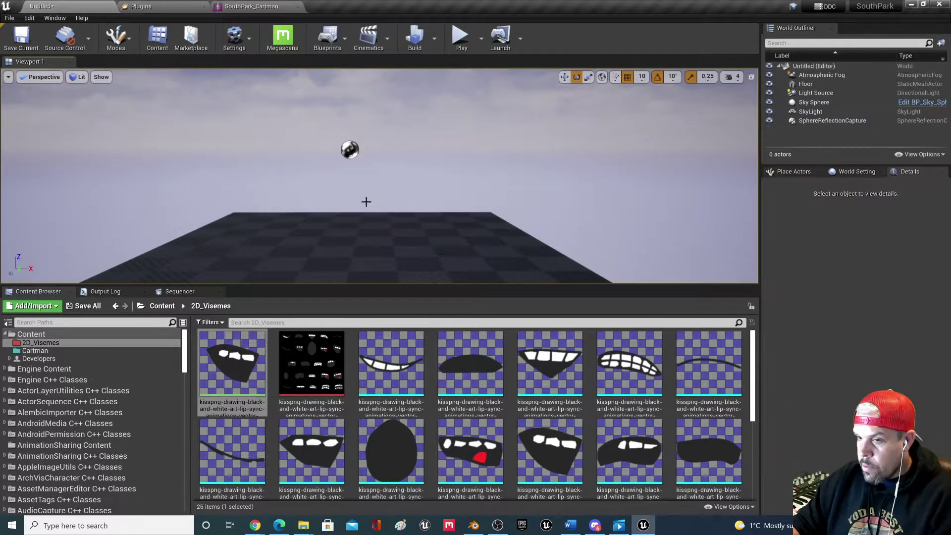
- Create a new folder named BluePrints in the root Content folder
click(73, 350)
scroll(279, 366, down, 2)
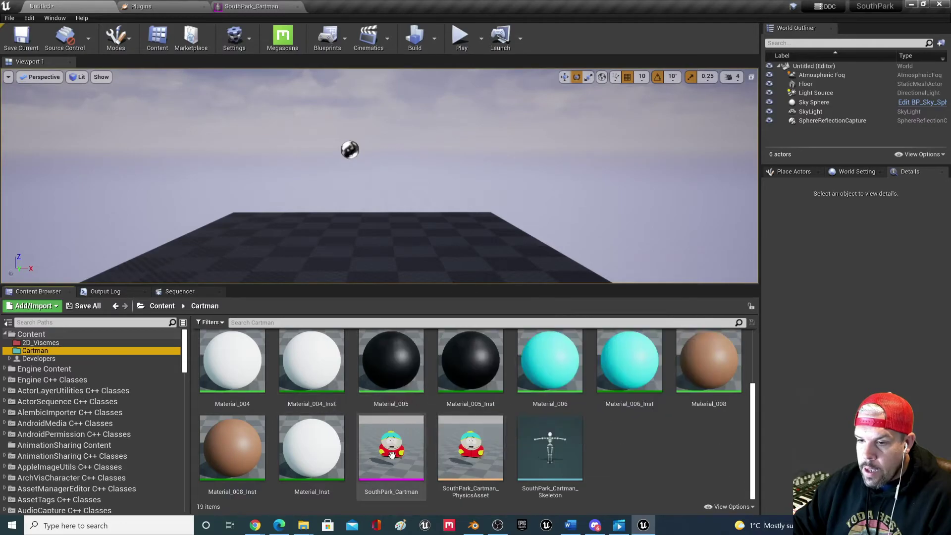
click(34, 335)
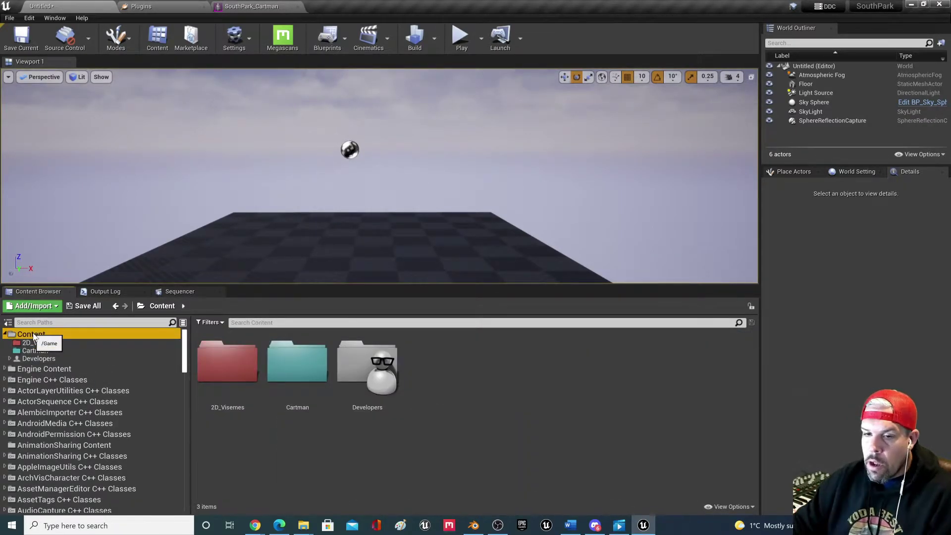
right_click(444, 373)
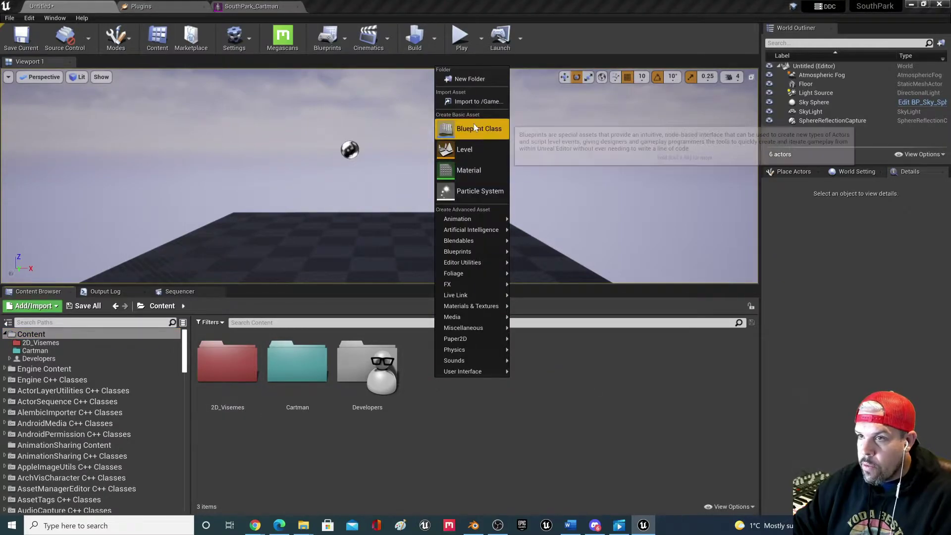
click(471, 80)
text(B)
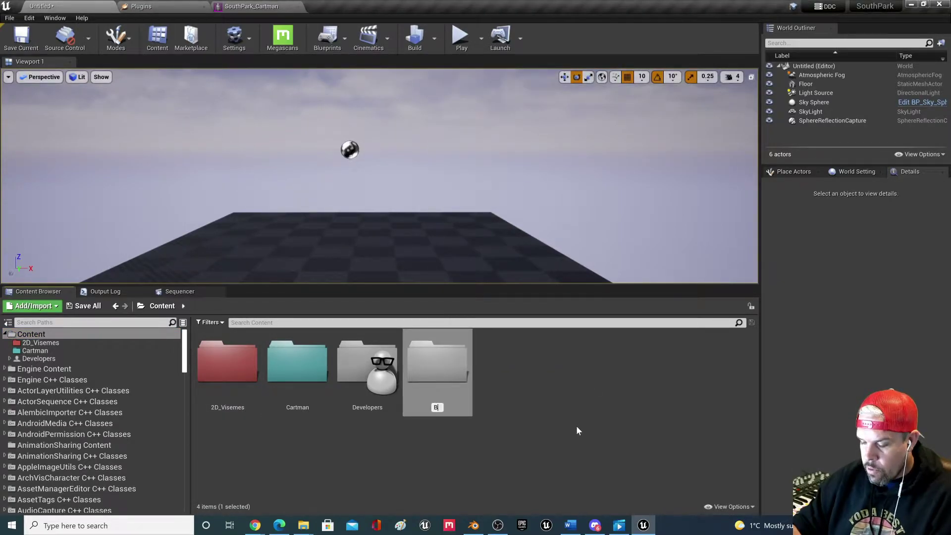
text(luePrints)
key(Return)
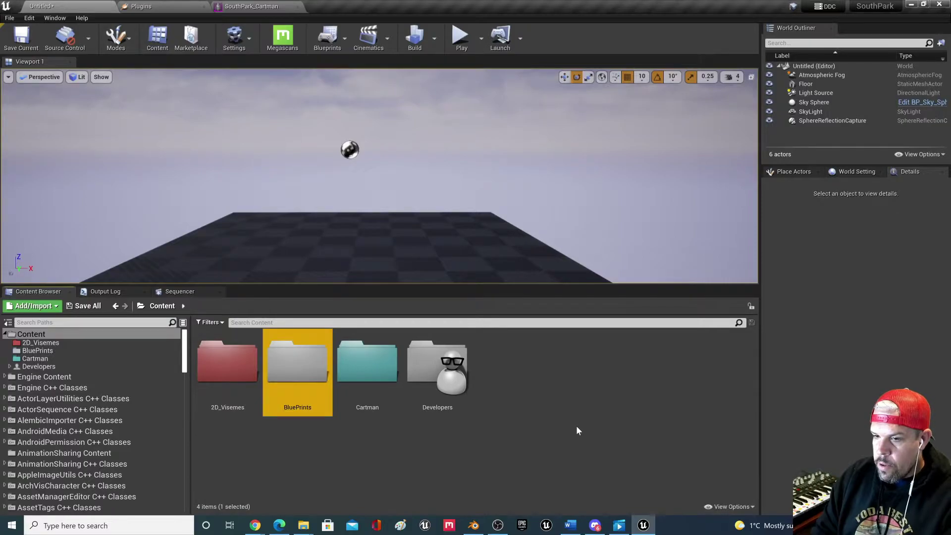
- Set the BluePrints folder's color to magenta
click(37, 351)
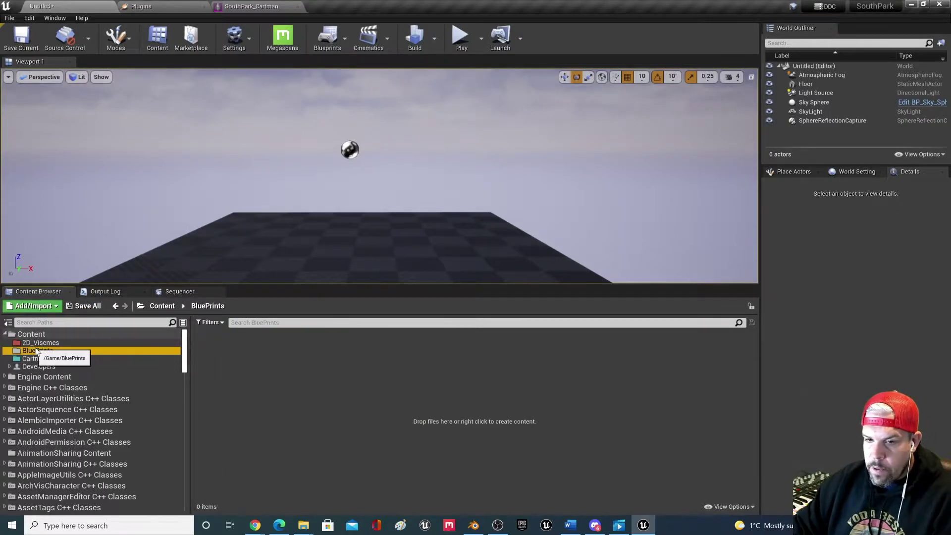
right_click(37, 350)
mouse_move(110, 189)
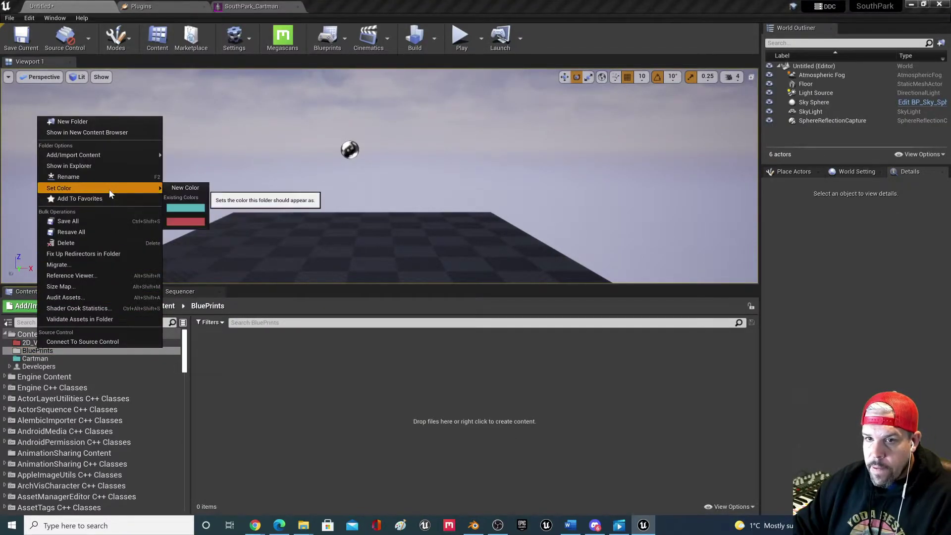
click(186, 188)
drag(288, 295, 284, 230)
click(338, 429)
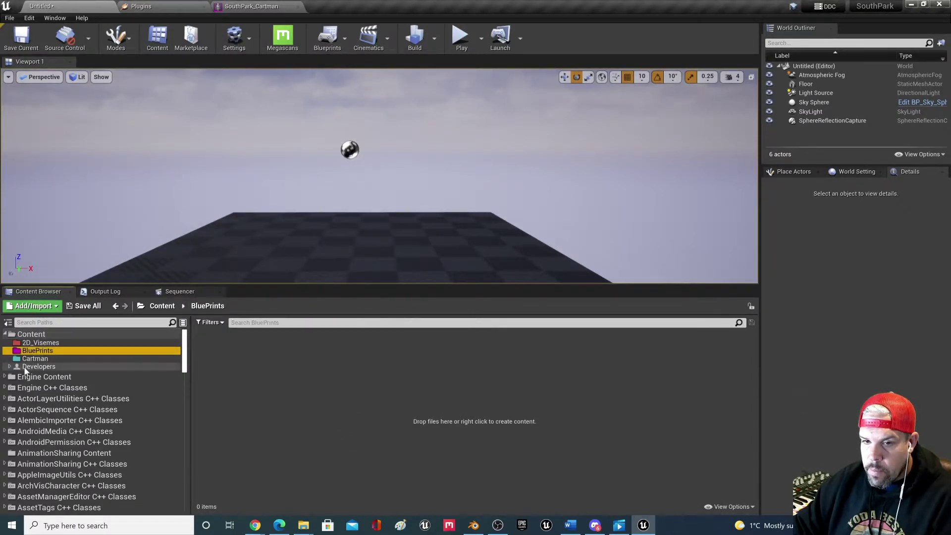
- Create an Actor Blueprint Class named Cartman_BP in the BluePrints folder
right_click(252, 373)
click(301, 118)
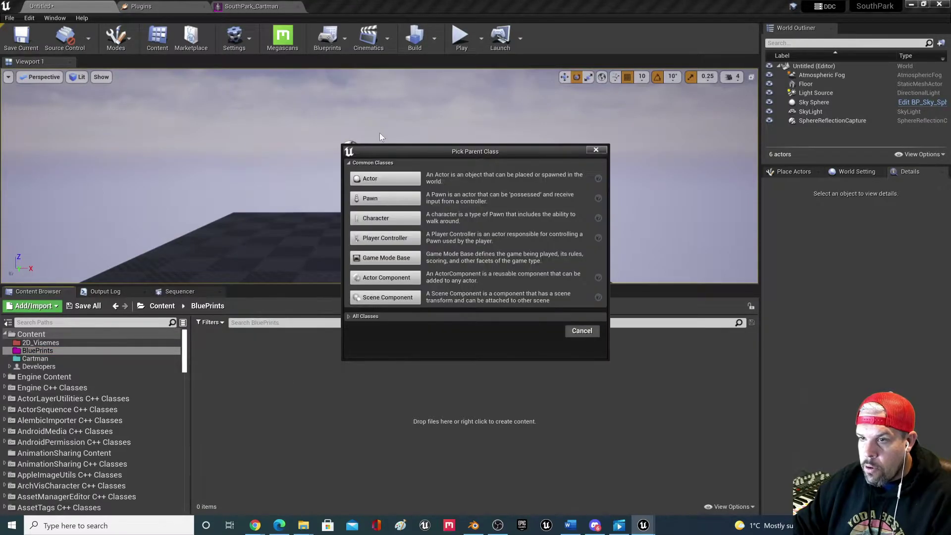
click(386, 179)
text(Cartman_BP)
key(Return)
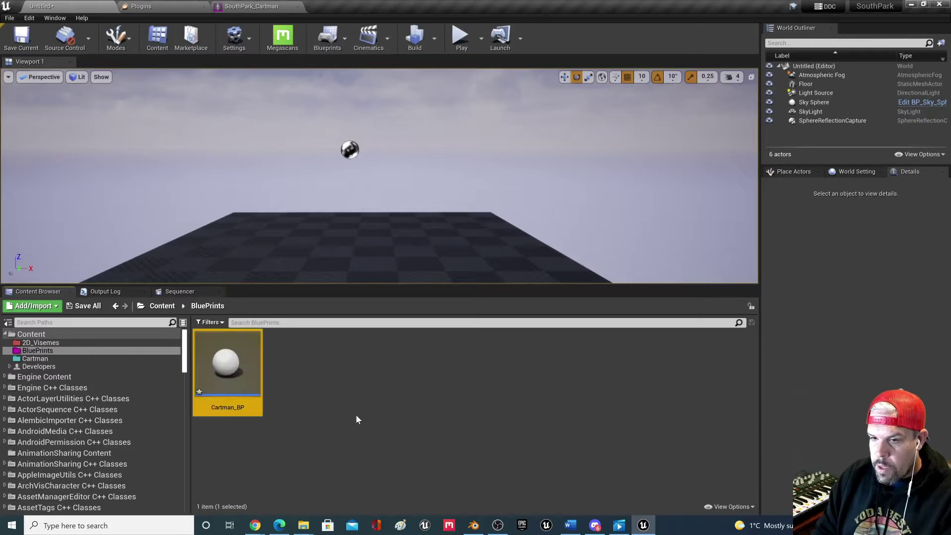
- Open the Cartman_BP blueprint and add a Skeletal Mesh component named Character
double_click(246, 369)
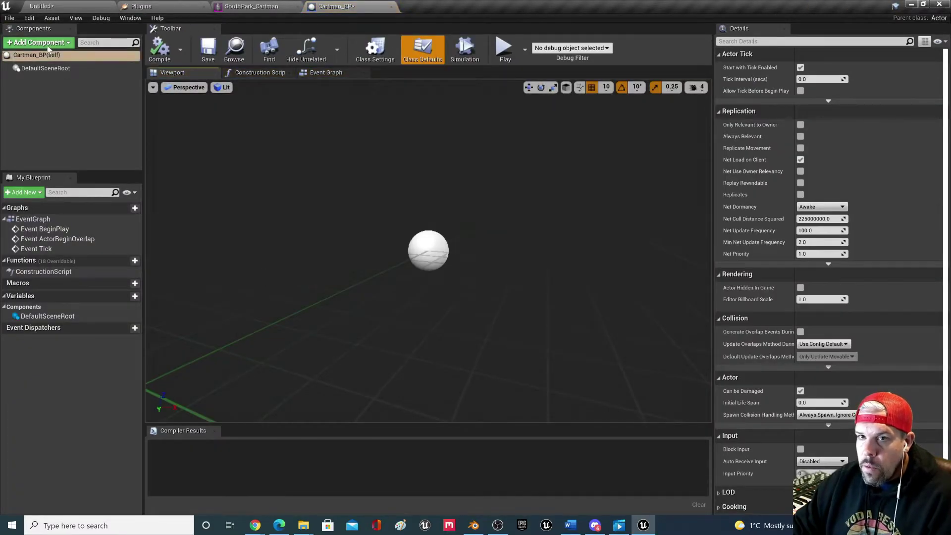
click(39, 43)
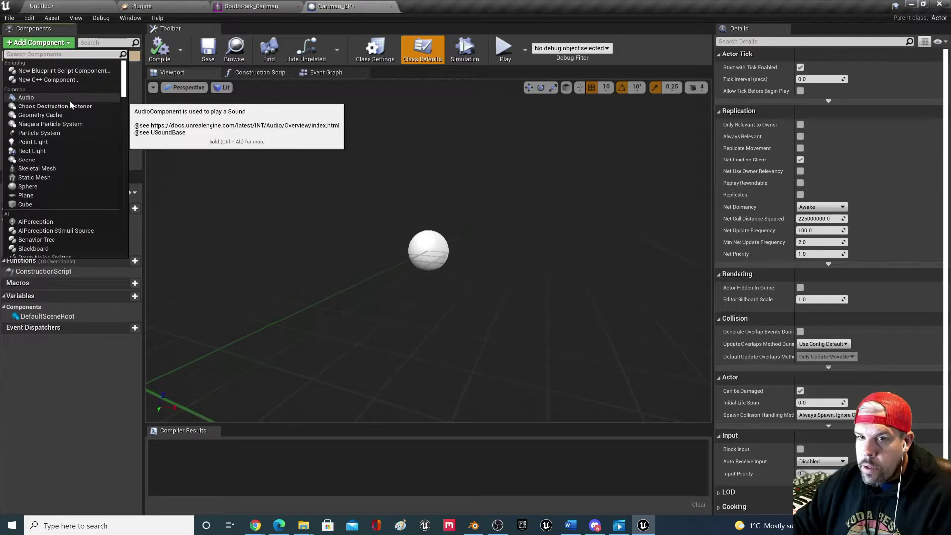
text(skel)
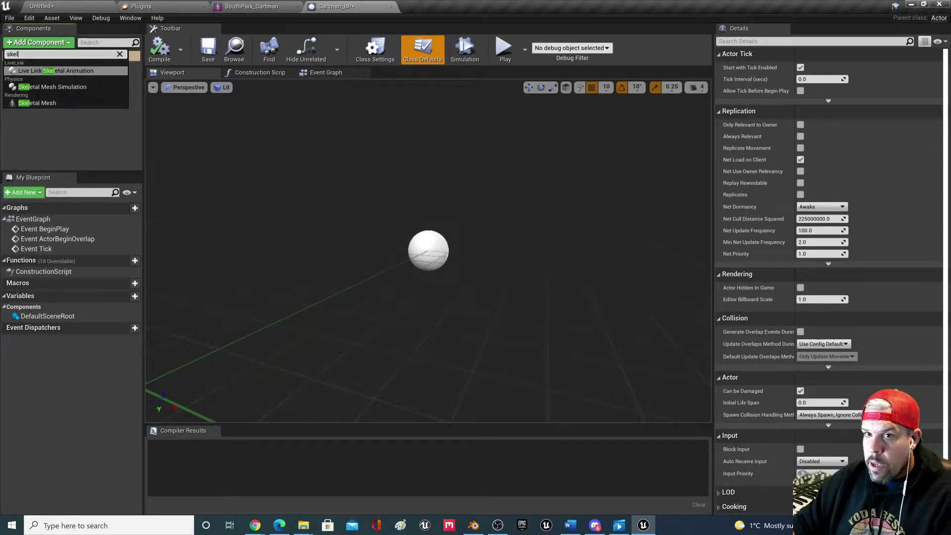
click(50, 103)
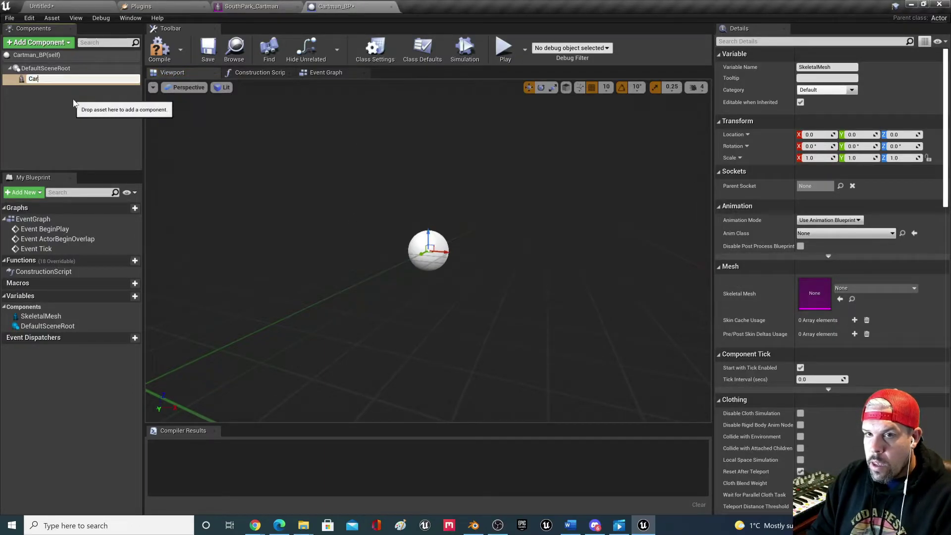
text(Character)
key(Return)
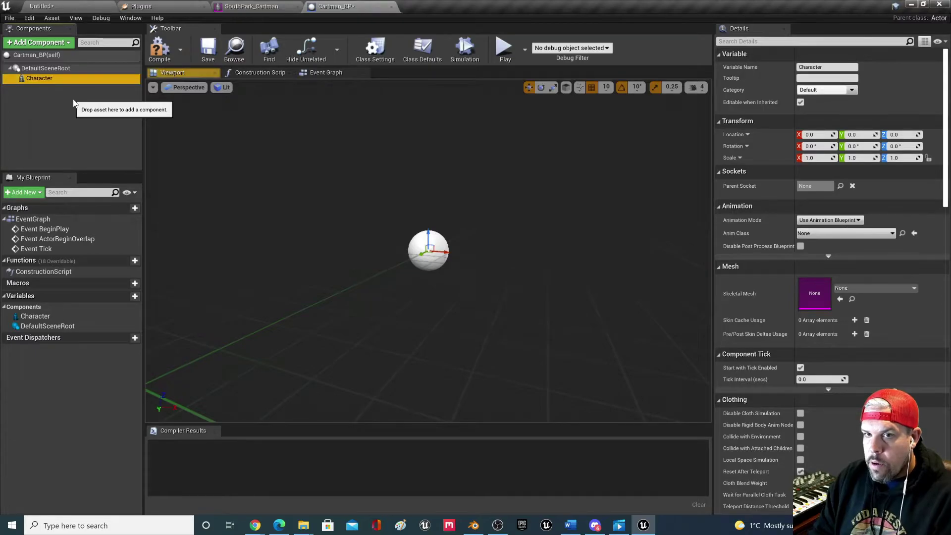
- Assign the SouthPark_Cartman skeletal mesh to the Character component, and compile and save the blueprint
click(863, 291)
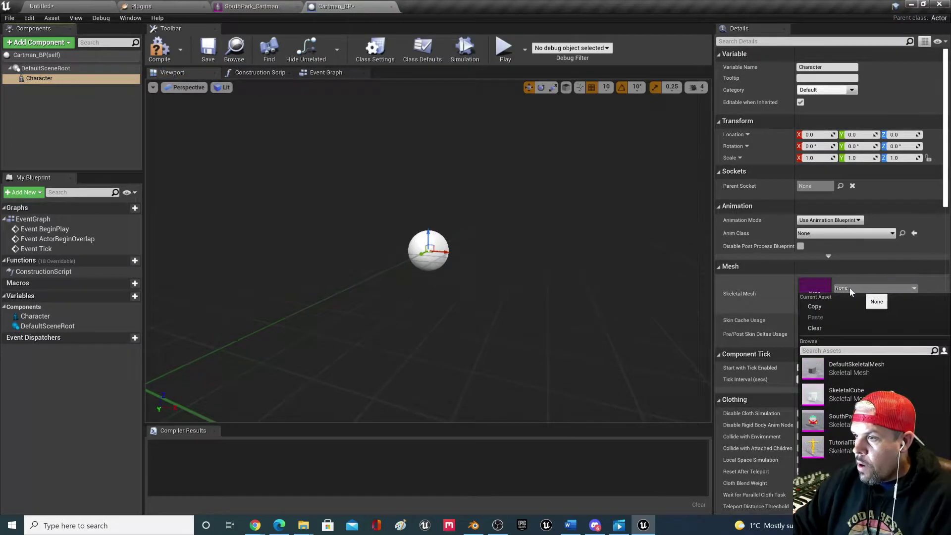
click(841, 417)
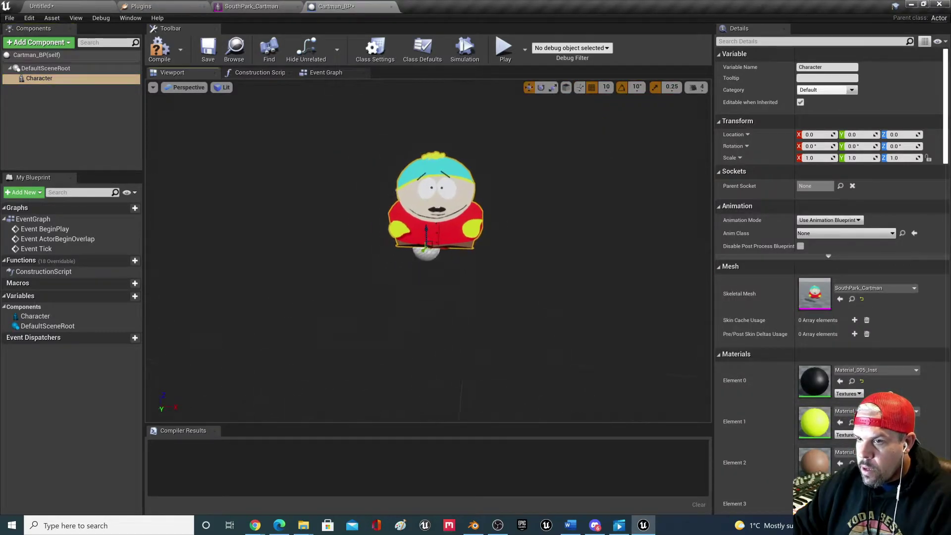
click(168, 53)
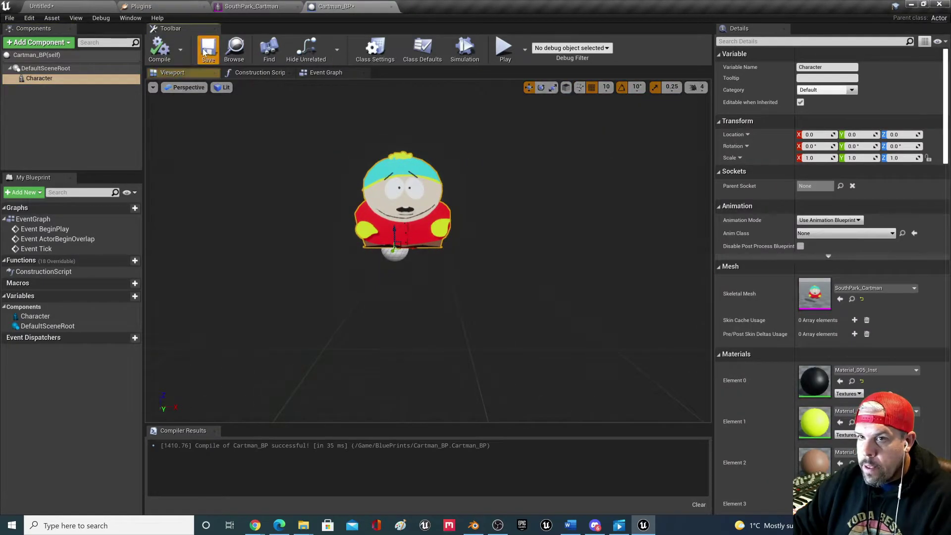
click(208, 50)
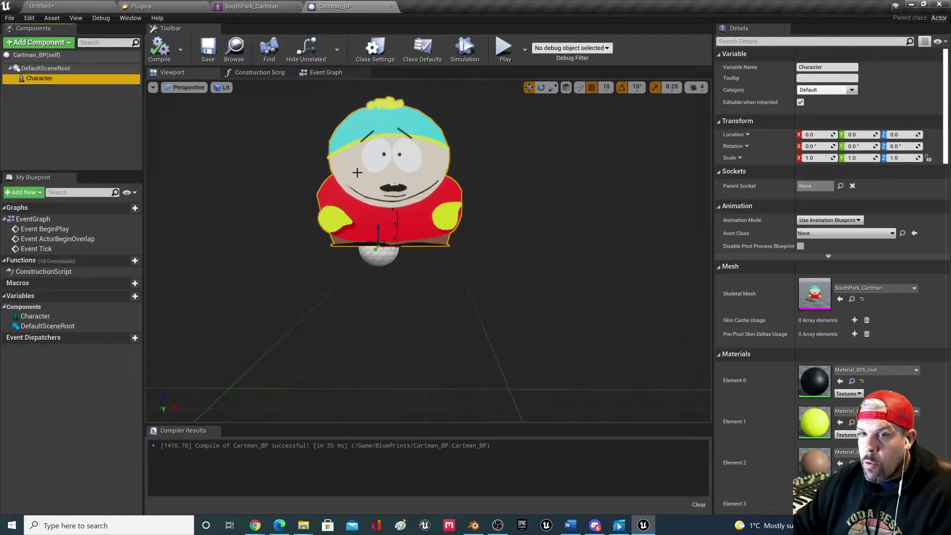
click(160, 50)
click(206, 54)
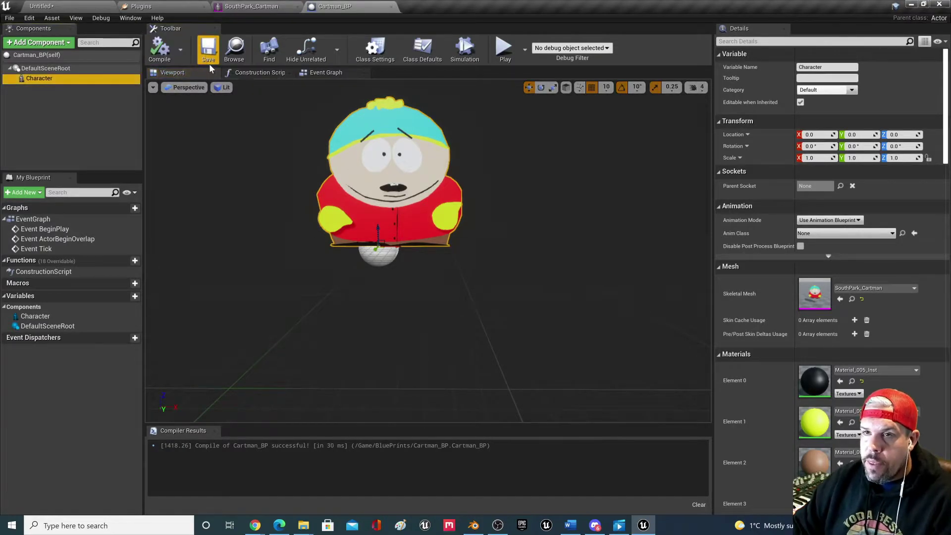
- Add a socket to the Plane_010 bone in the SouthPark_Cartman skeleton
click(252, 6)
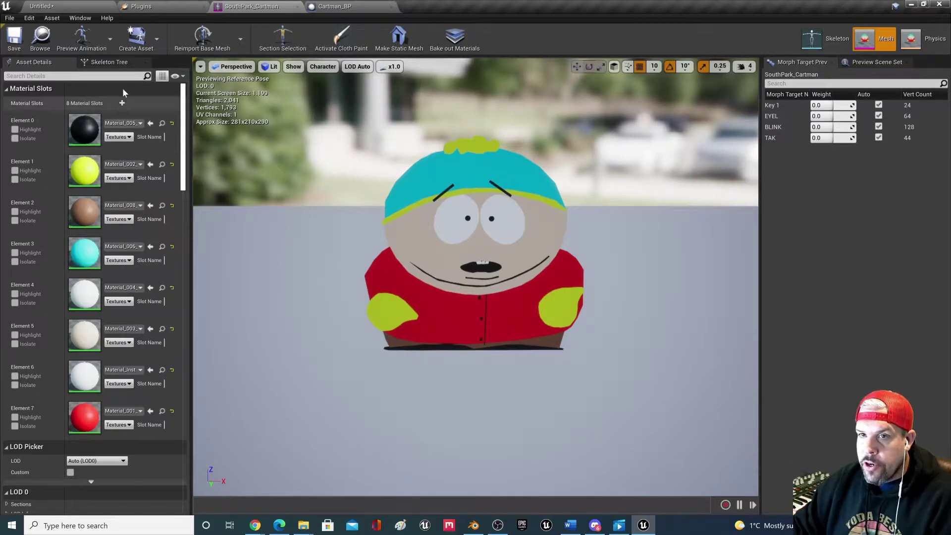
click(103, 62)
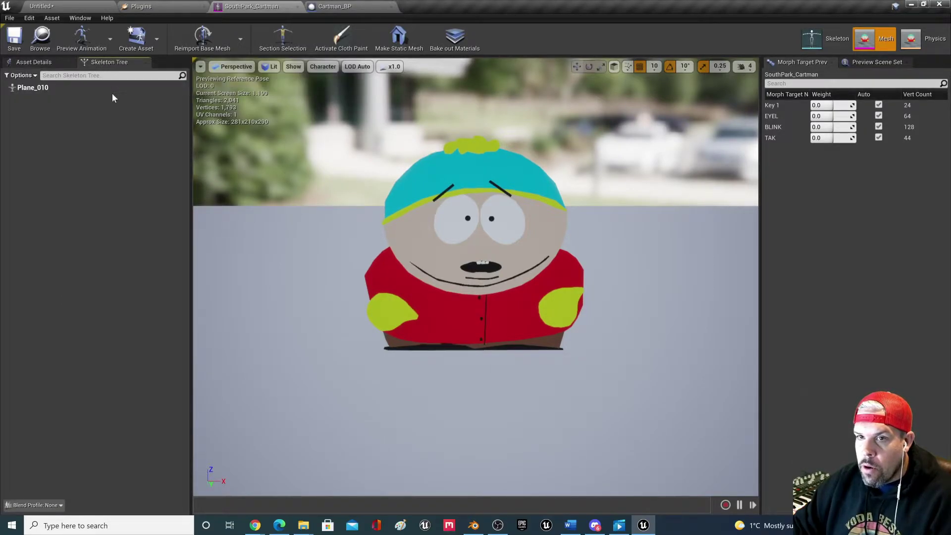
click(32, 87)
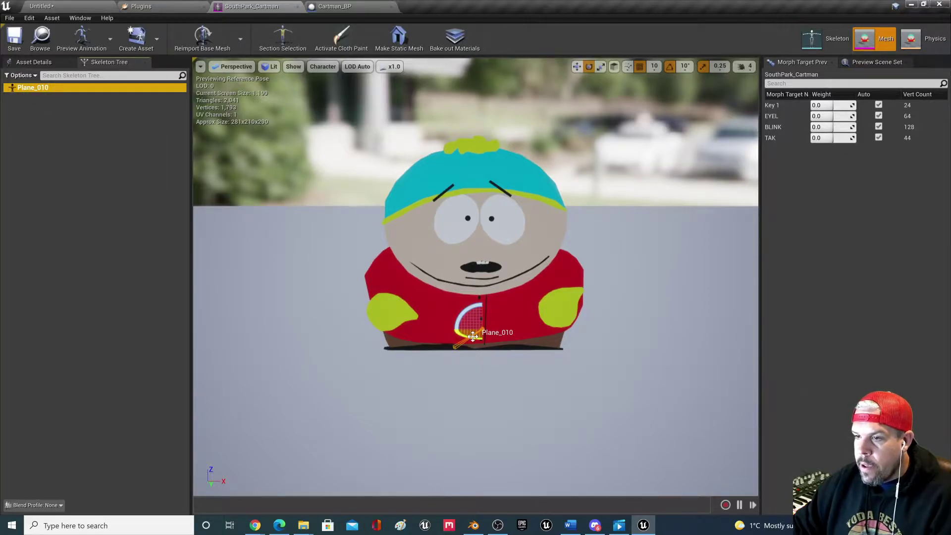
right_click(40, 90)
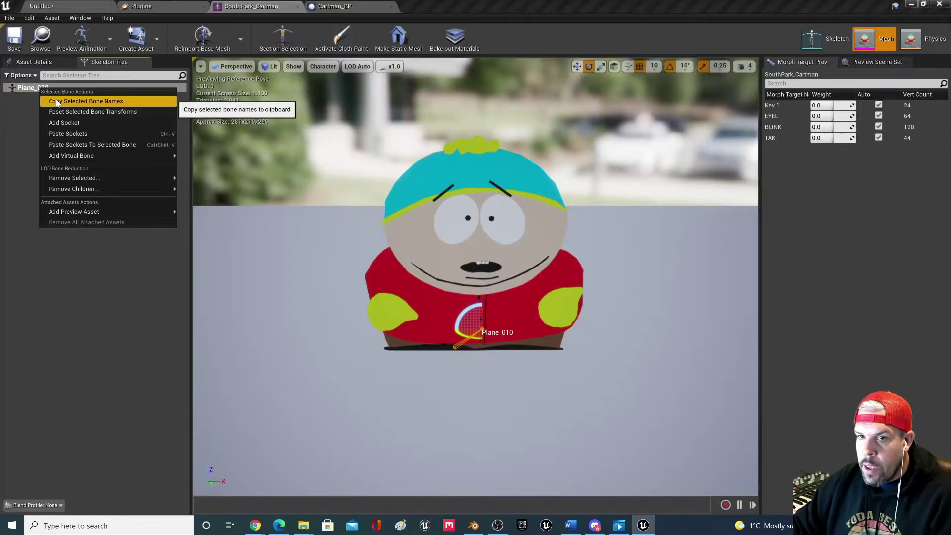
click(74, 122)
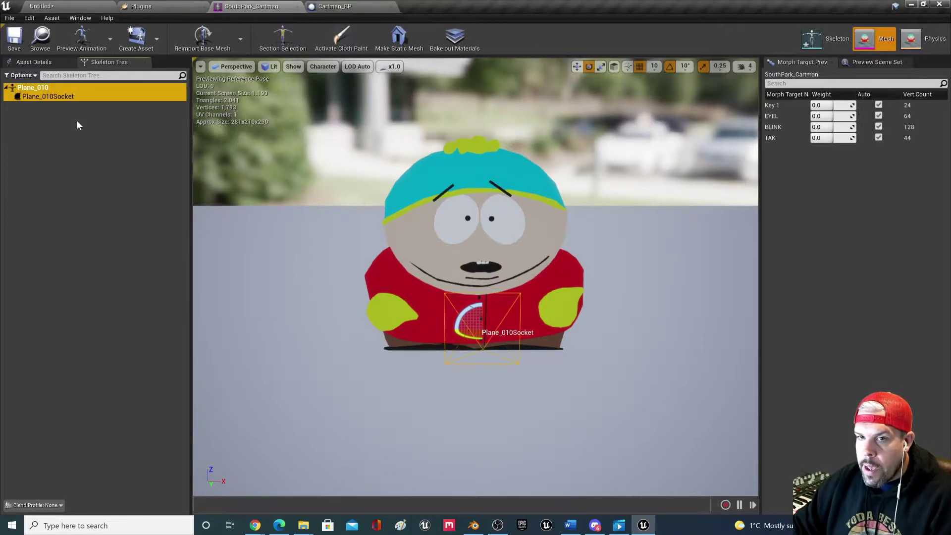
click(52, 182)
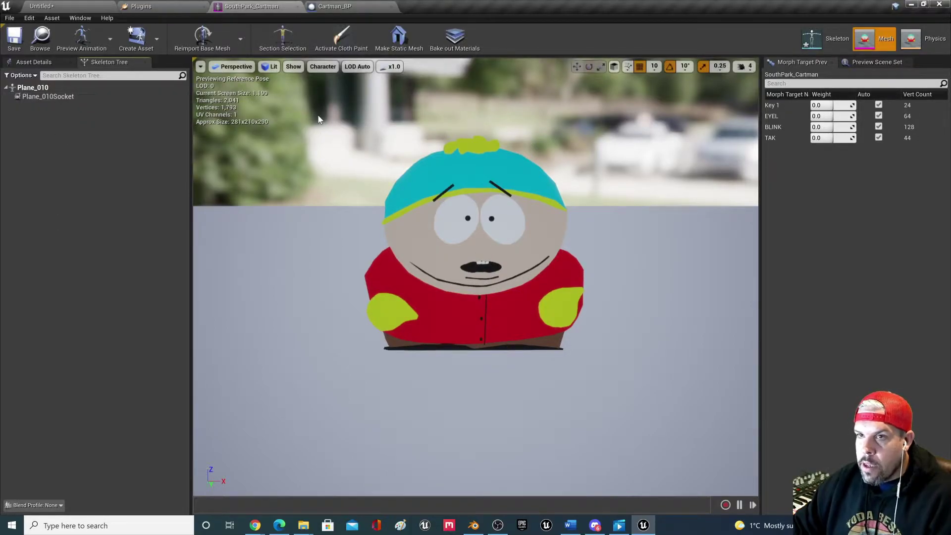
- Make the Character component the root of Cartman_BP, replacing DefaultSceneRoot
click(333, 6)
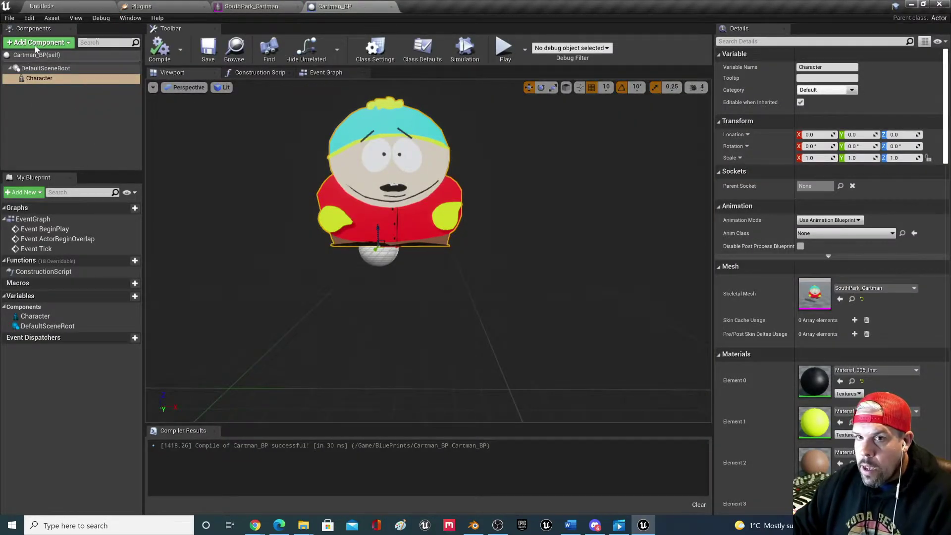
click(39, 79)
mouse_move(39, 80)
mouse_down()
mouse_move(43, 71)
mouse_move(46, 89)
mouse_move(50, 70)
mouse_up()
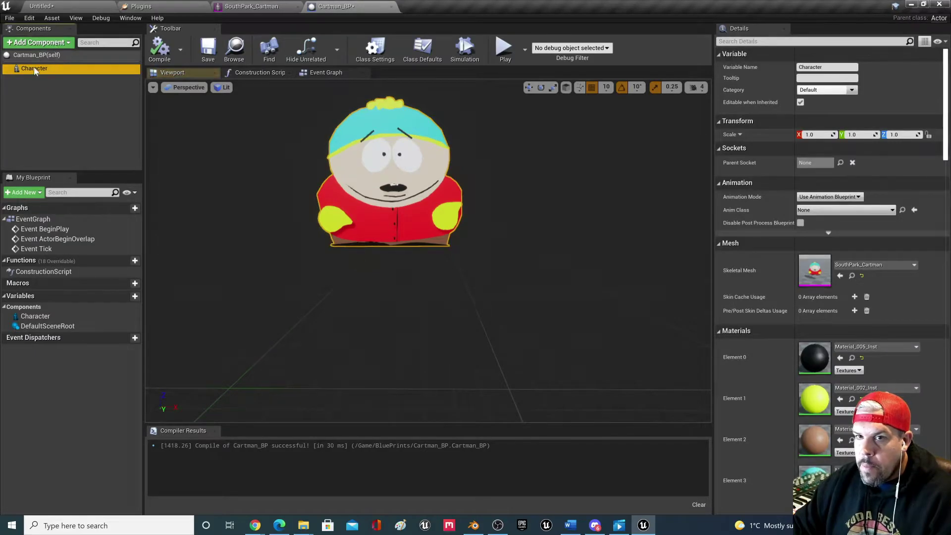
- Add a Paper Sprite component under the Character component
click(52, 43)
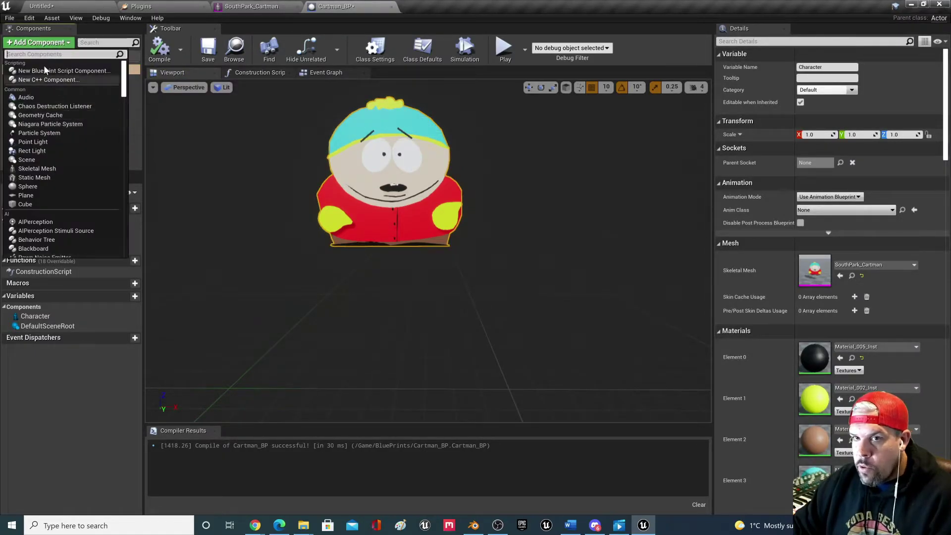
text(s)
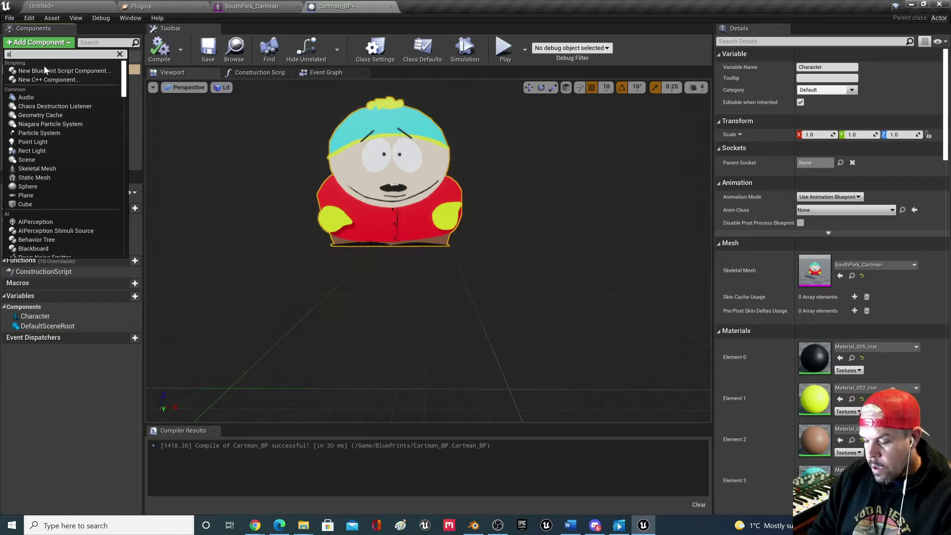
text(prite)
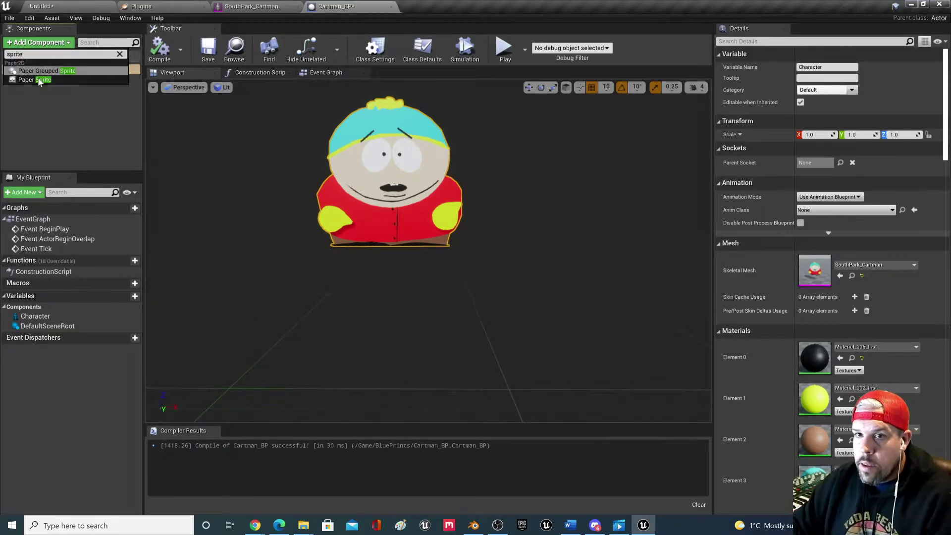
click(39, 79)
click(118, 59)
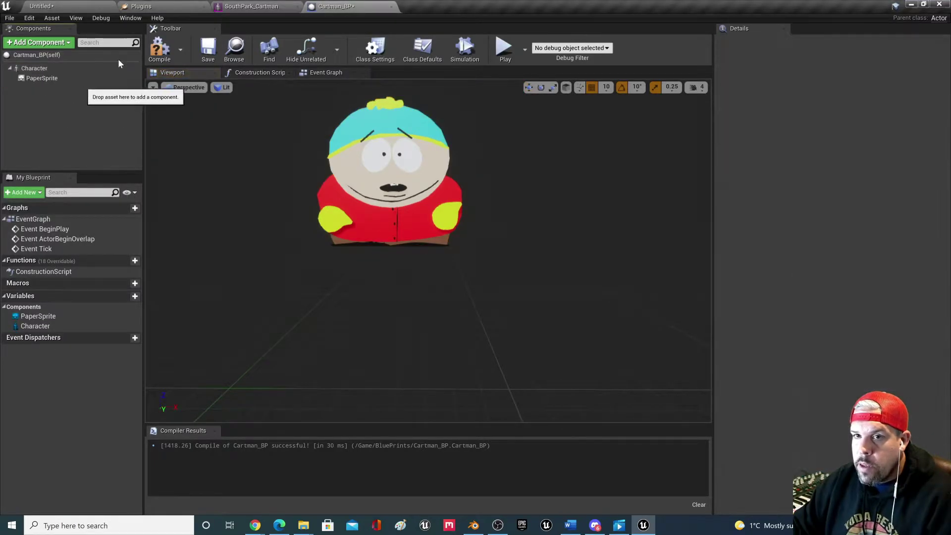
- Look through the mouth sprites in the 2D_Visemes folder
click(65, 5)
click(54, 344)
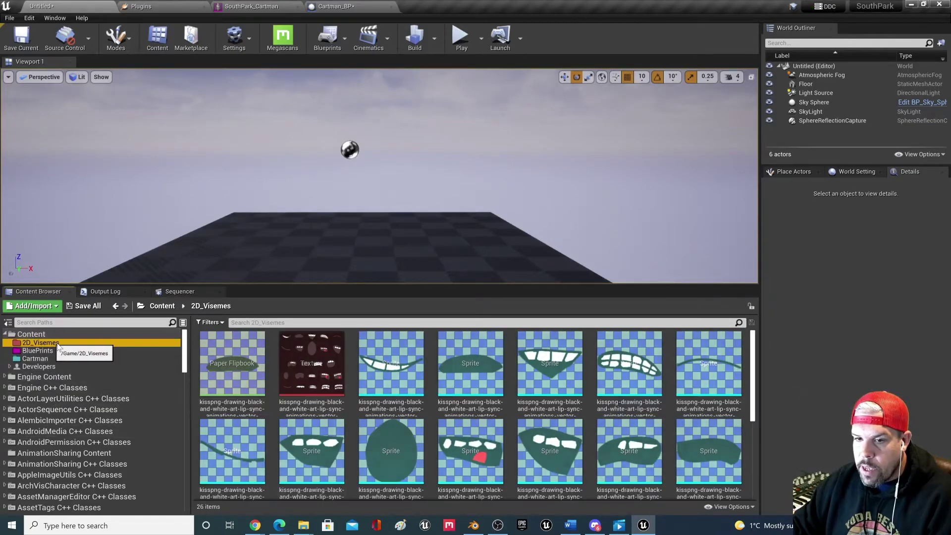
click(470, 369)
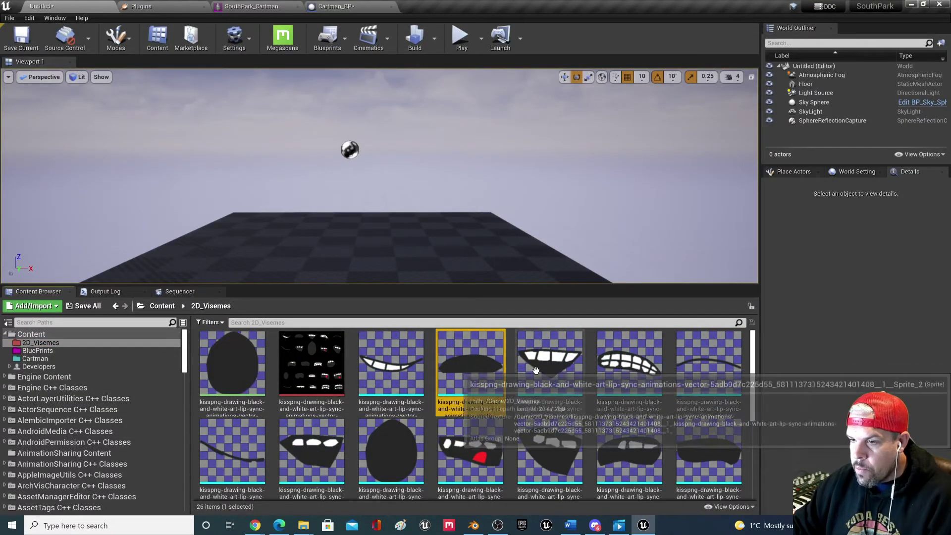
click(550, 450)
drag(415, 450, 53, 87)
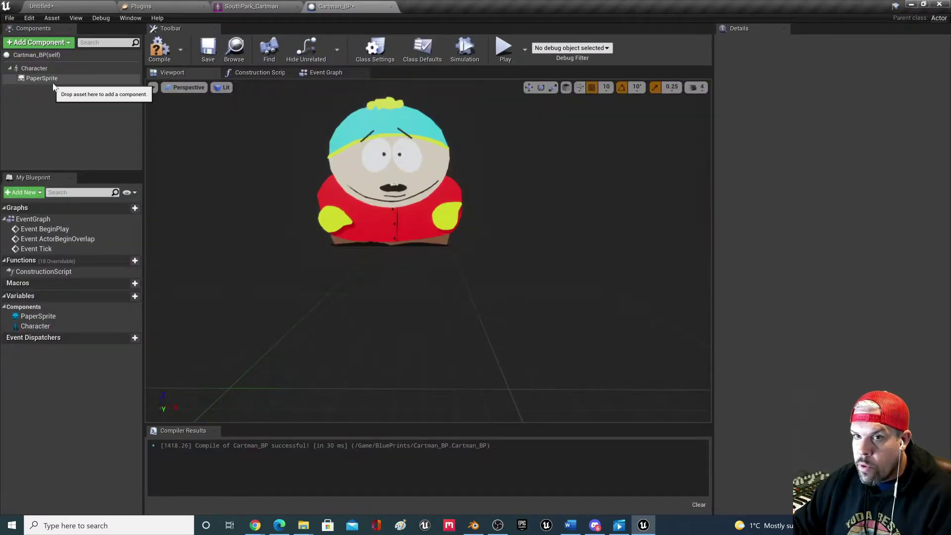
- Set the PaperSprite component's parent socket to Plane_010Socket
click(52, 69)
click(56, 79)
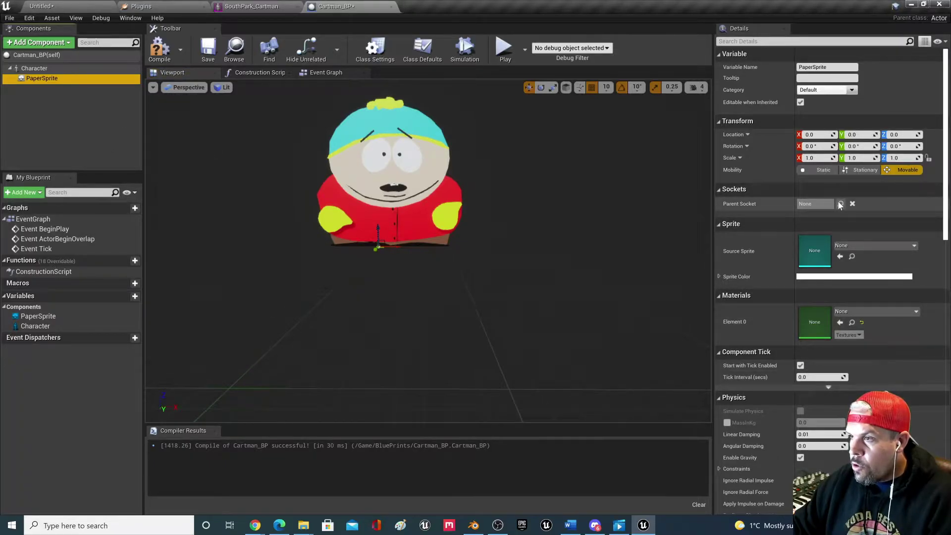
click(841, 204)
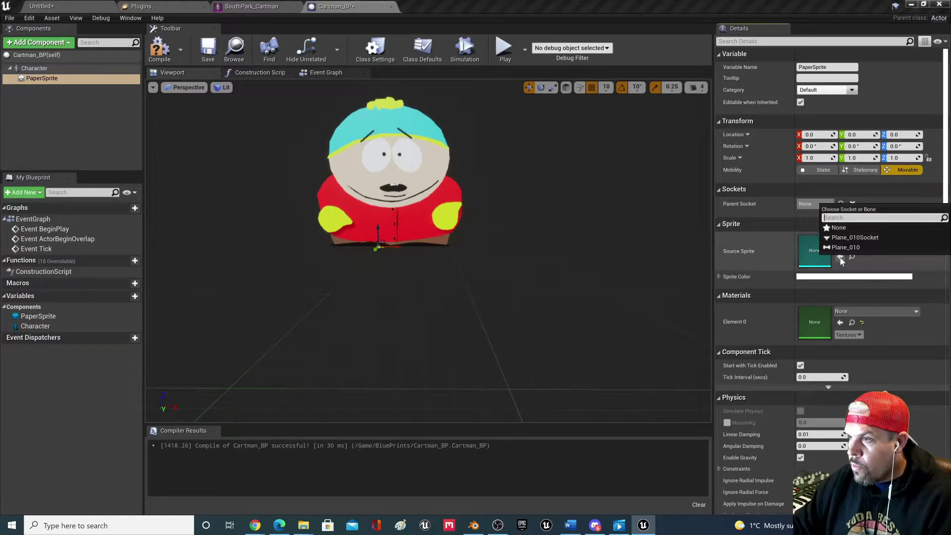
click(864, 237)
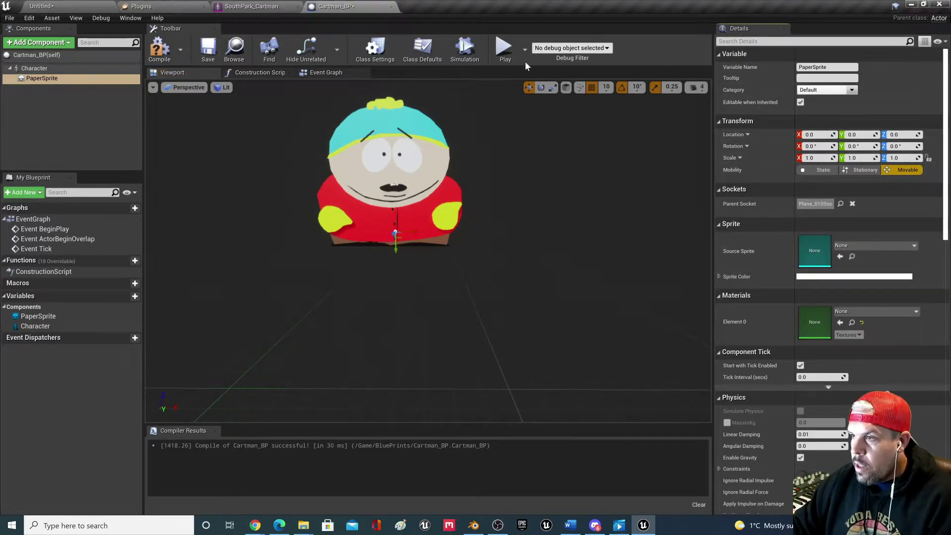
- Assign a kisspng mouth sprite with upper teeth as the PaperSprite component's source sprite
right_drag(405, 244, 356, 239)
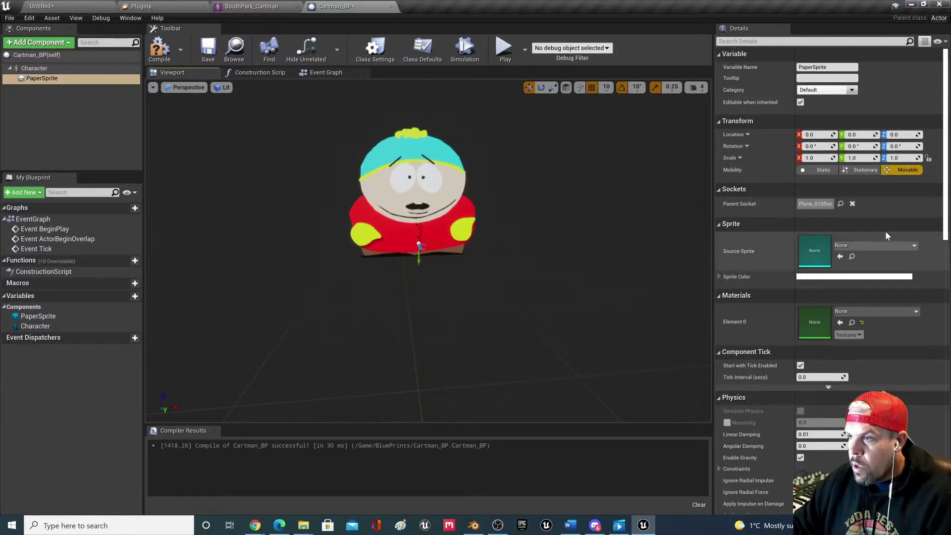
click(862, 246)
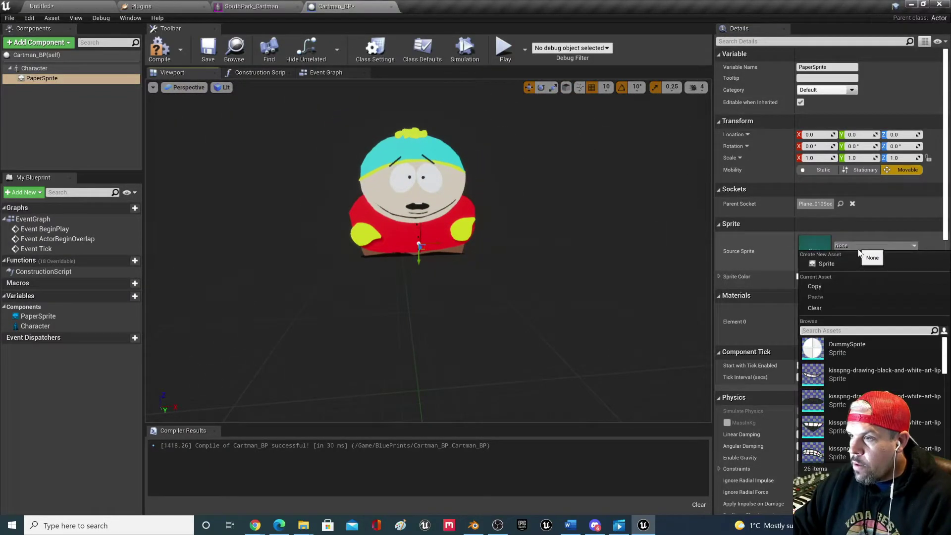
click(852, 366)
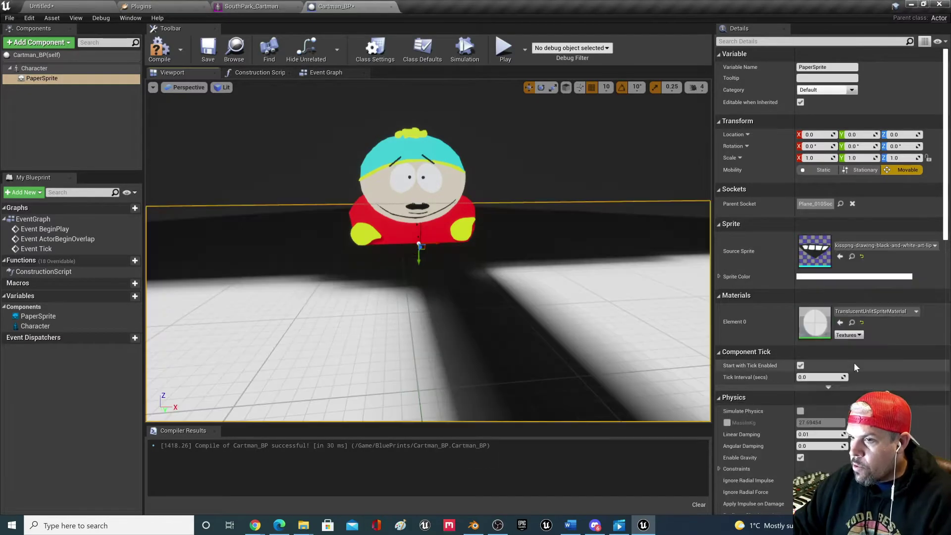
- Set the PaperSprite component's Y rotation to 90 degrees
scroll(376, 299, down, 5)
right_drag(378, 299, 421, 297)
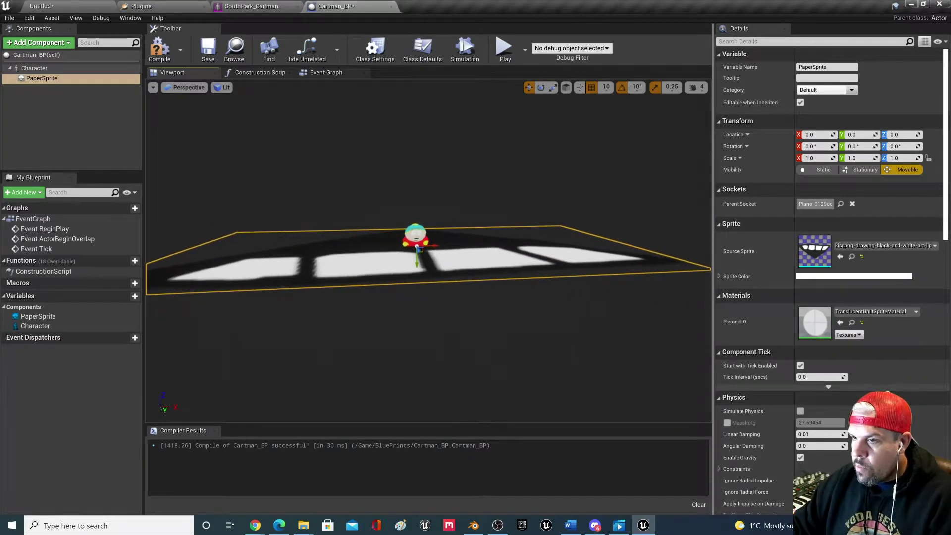
mouse_move(410, 262)
right_down()
mouse_move(460, 263)
mouse_move(409, 262)
right_up()
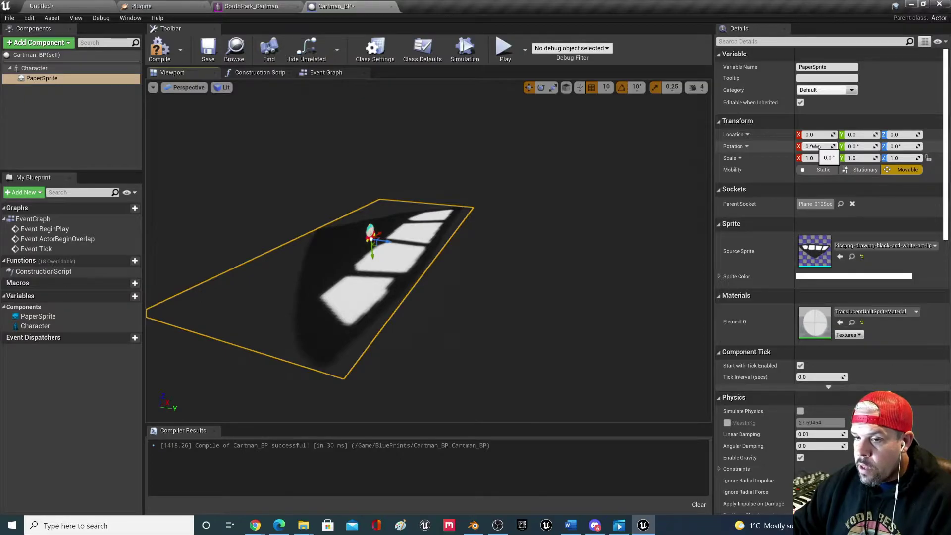
click(855, 147)
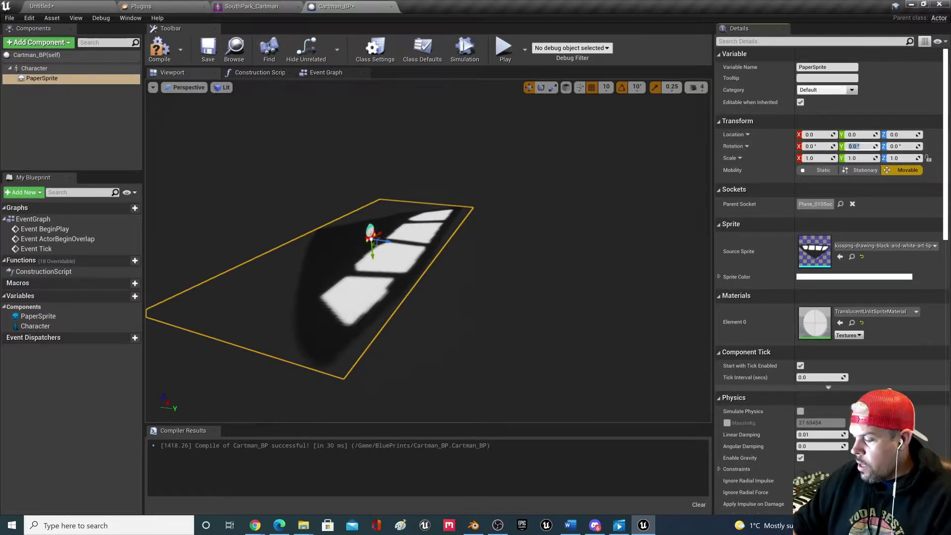
key(Return)
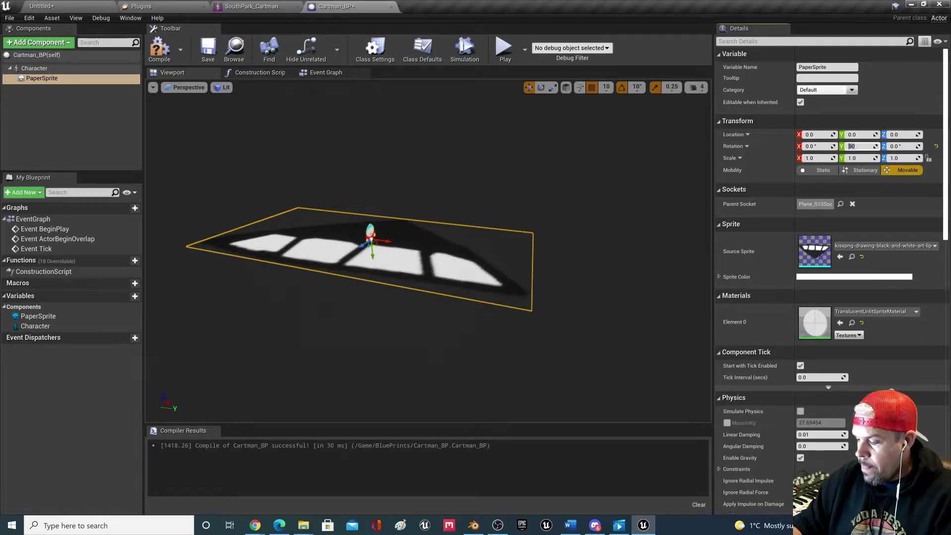
- Reset the PaperSprite component's Y rotation to 0 and set its X rotation to -90 degrees
text(0)
key(Return)
click(808, 146)
text(90)
key(Return)
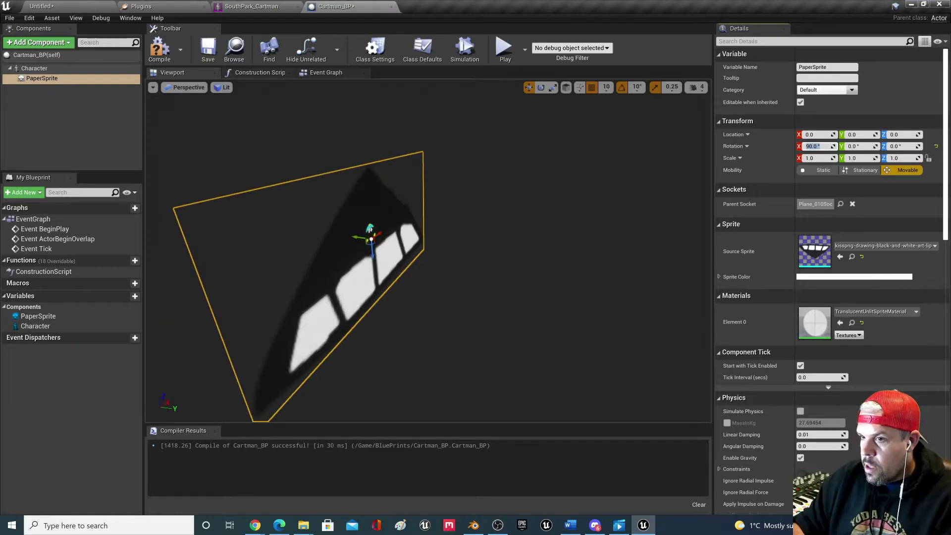
key(Return)
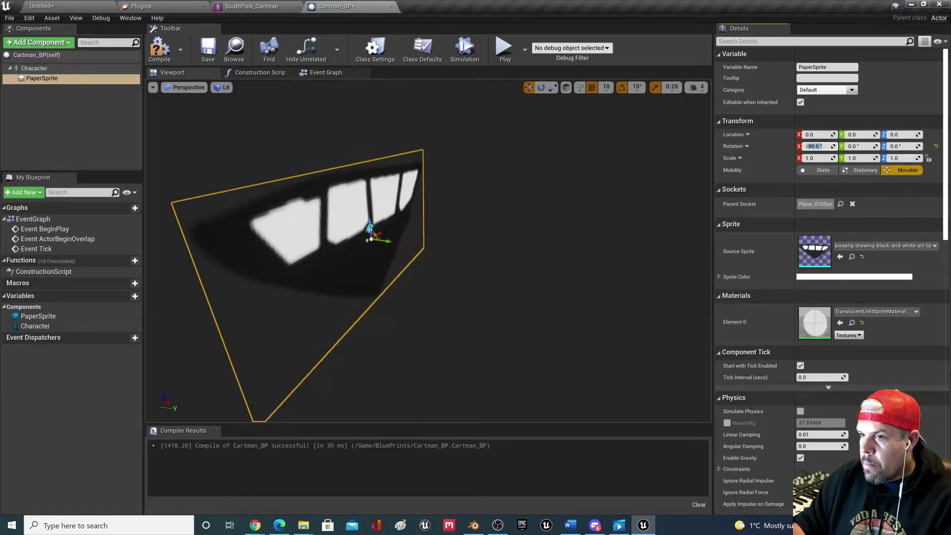
- Shrink the PaperSprite uniformly to a scale of 0.02 and raise it onto Cartman's face, at about -2.53 in Y
right_drag(613, 182, 565, 229)
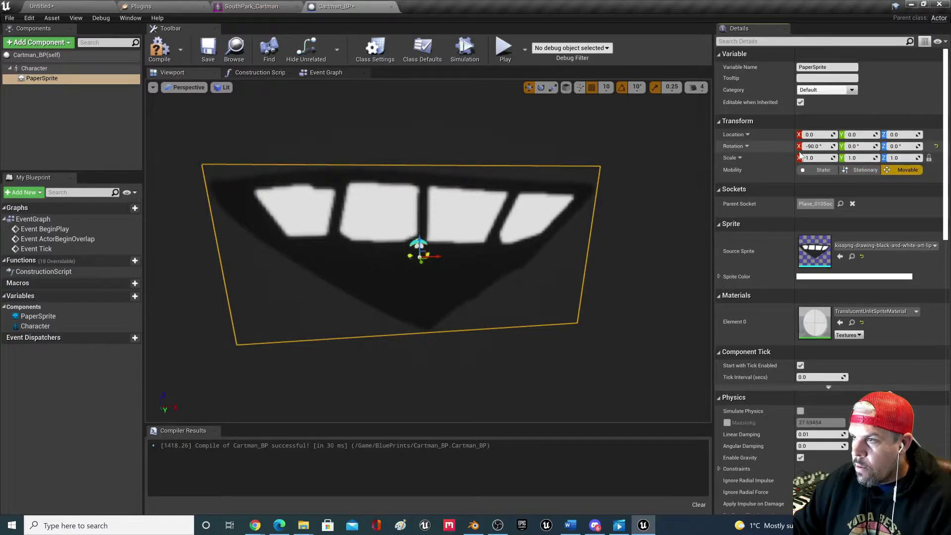
drag(807, 158, 773, 158)
scroll(380, 218, up, 10)
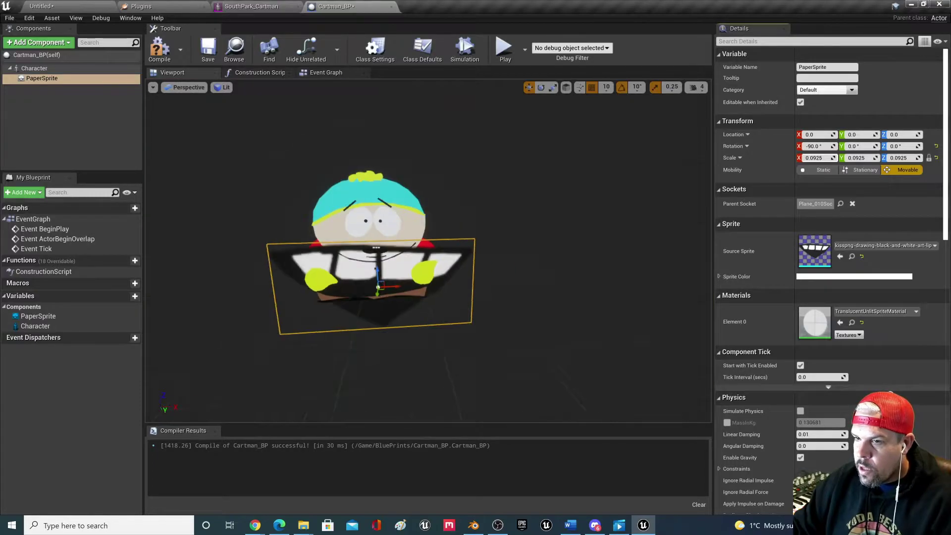
scroll(378, 215, up, 5)
scroll(377, 215, down, 5)
scroll(378, 215, up, 2)
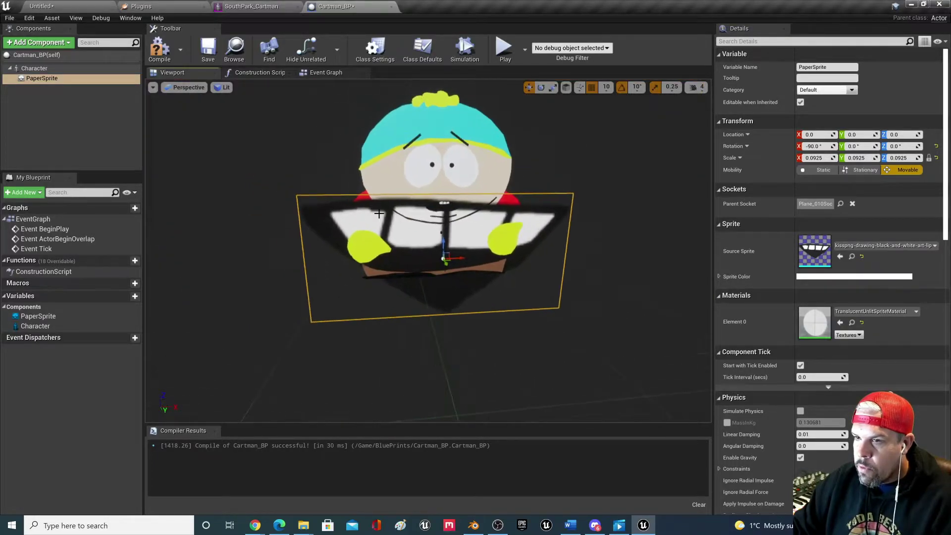
drag(816, 156, 803, 164)
drag(445, 244, 445, 200)
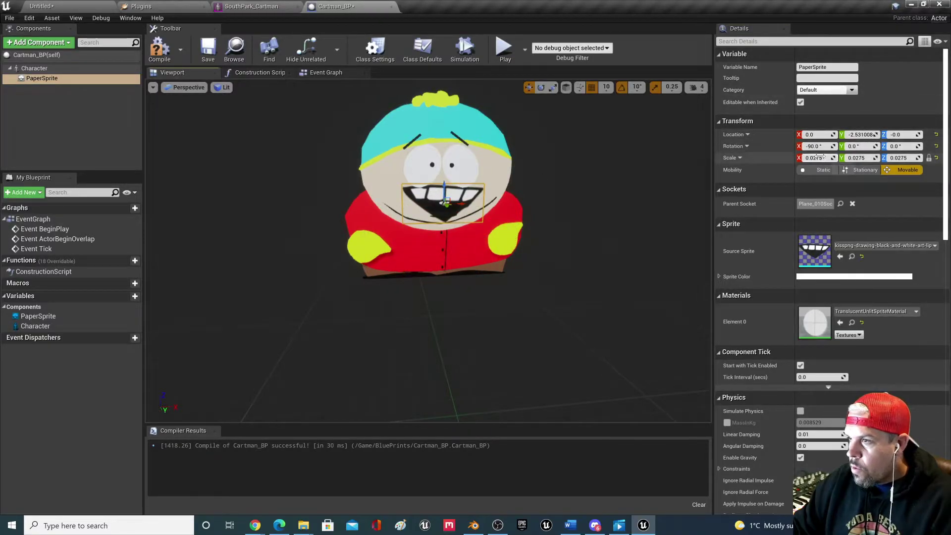
drag(816, 158, 810, 158)
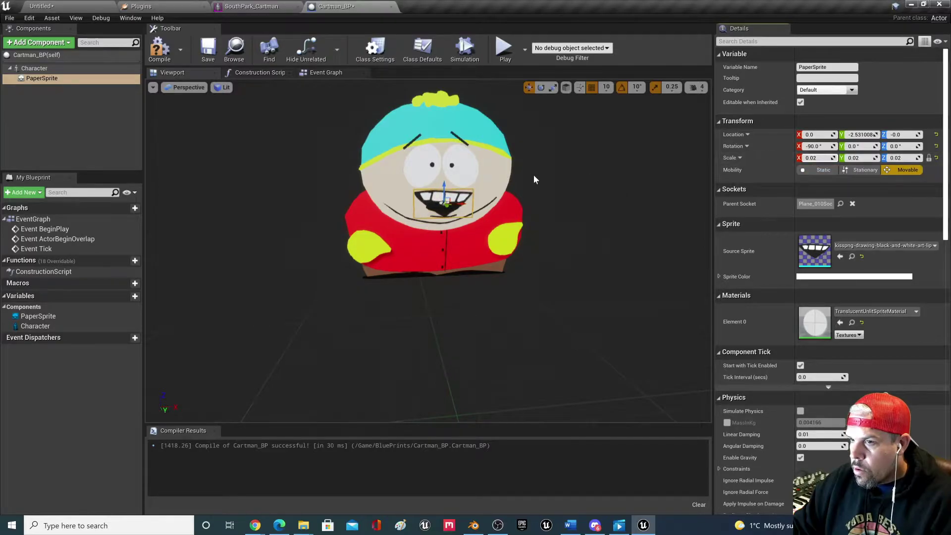
- Fine-tune the mouth sprite's position on the face with snapping off, and scale it uniformly to 0.015
drag(453, 212, 440, 208)
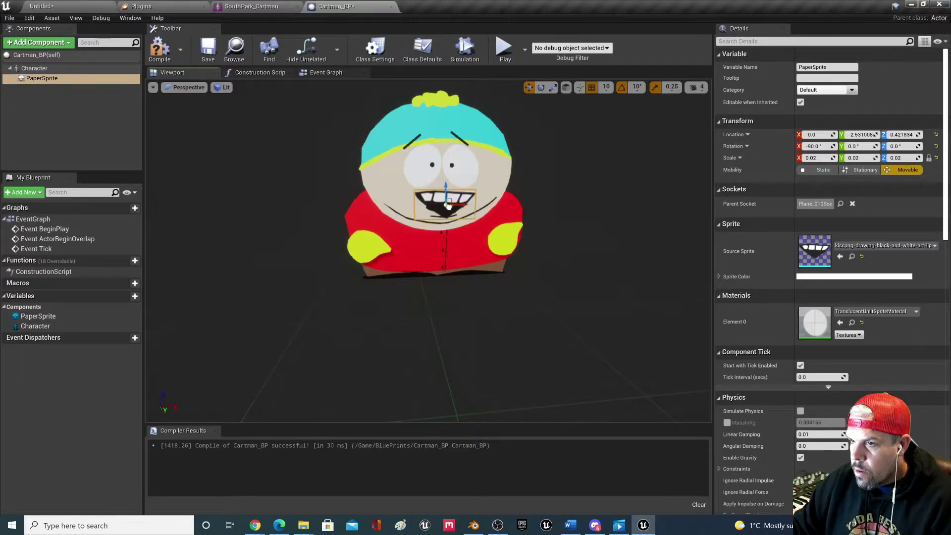
mouse_move(427, 240)
mouse_down()
mouse_move(466, 242)
mouse_move(417, 241)
mouse_move(424, 232)
mouse_up()
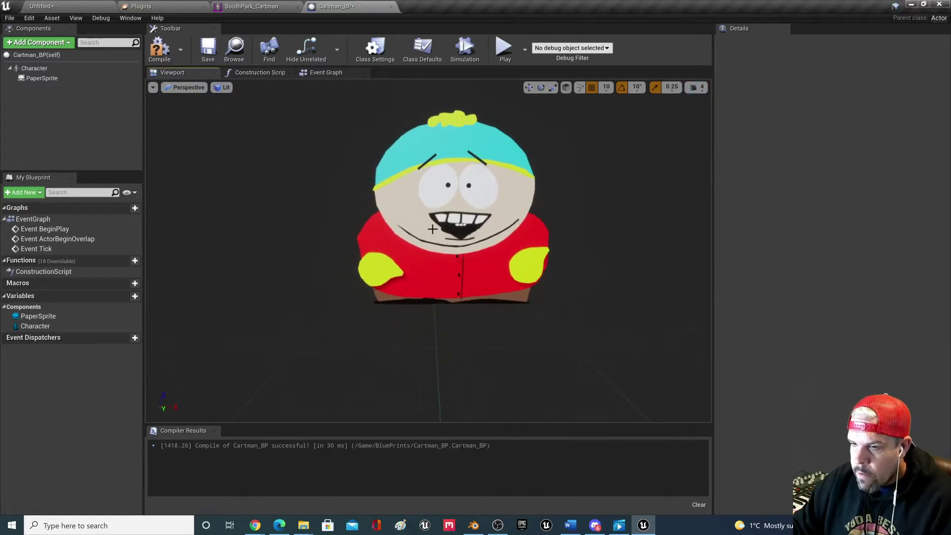
click(436, 229)
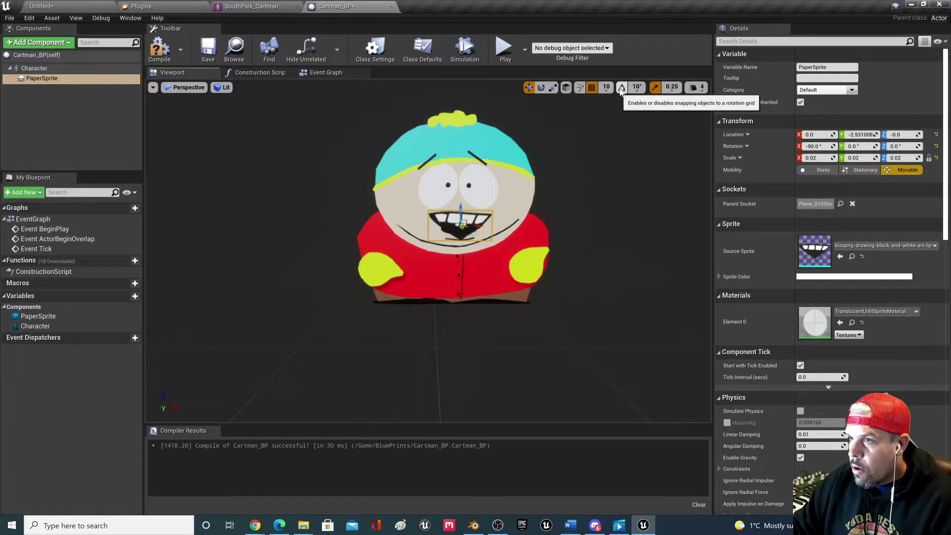
drag(479, 226, 460, 214)
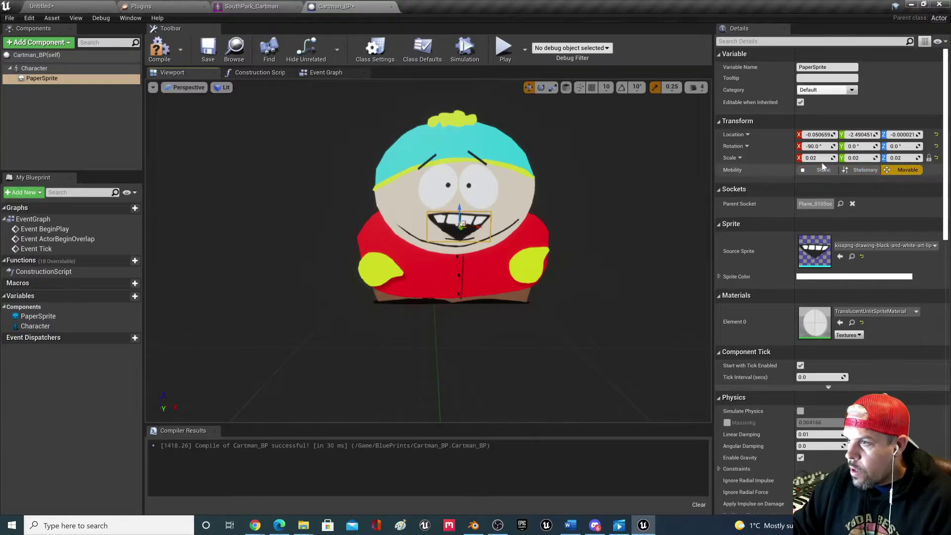
drag(809, 155, 802, 155)
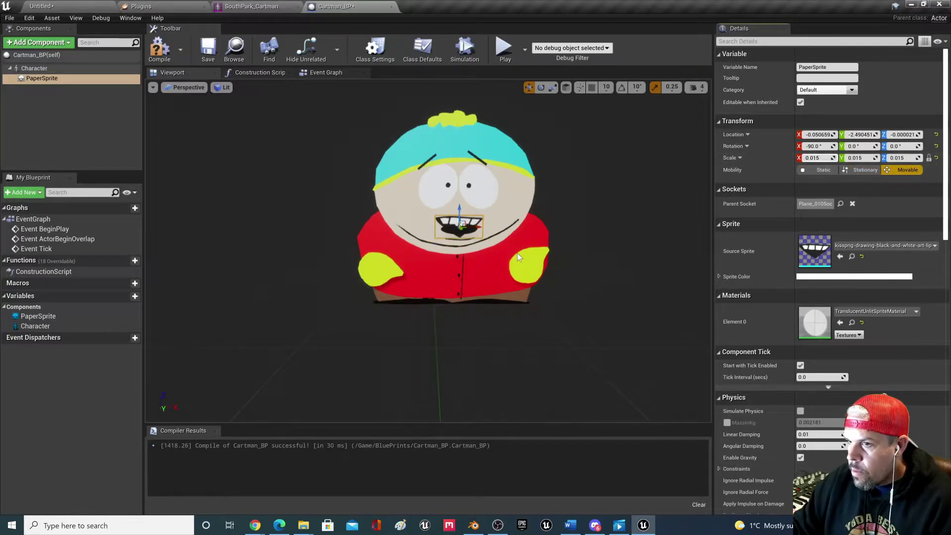
drag(456, 207, 459, 210)
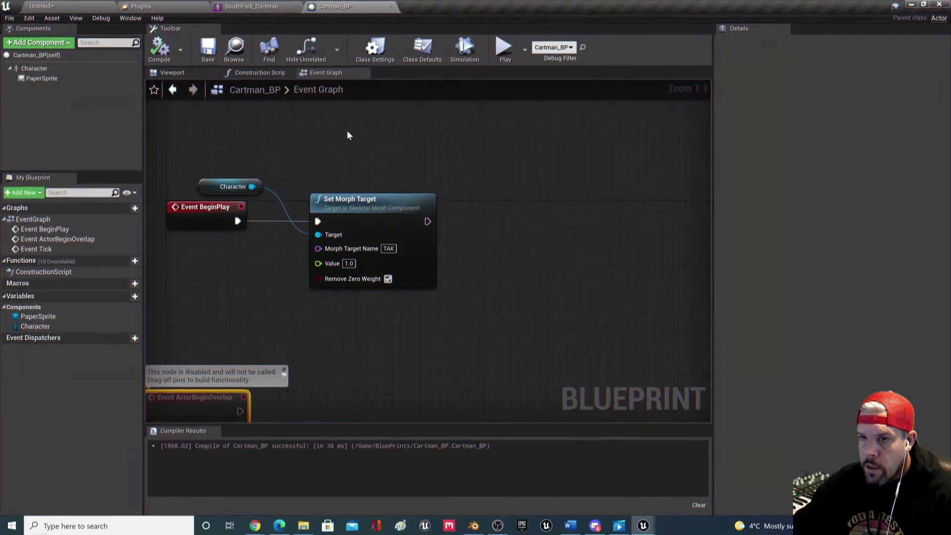
- Replace the PaperSprite component's source sprite with a thin, nearly closed kisspng mouth sprite from 2D_Visemes
click(172, 72)
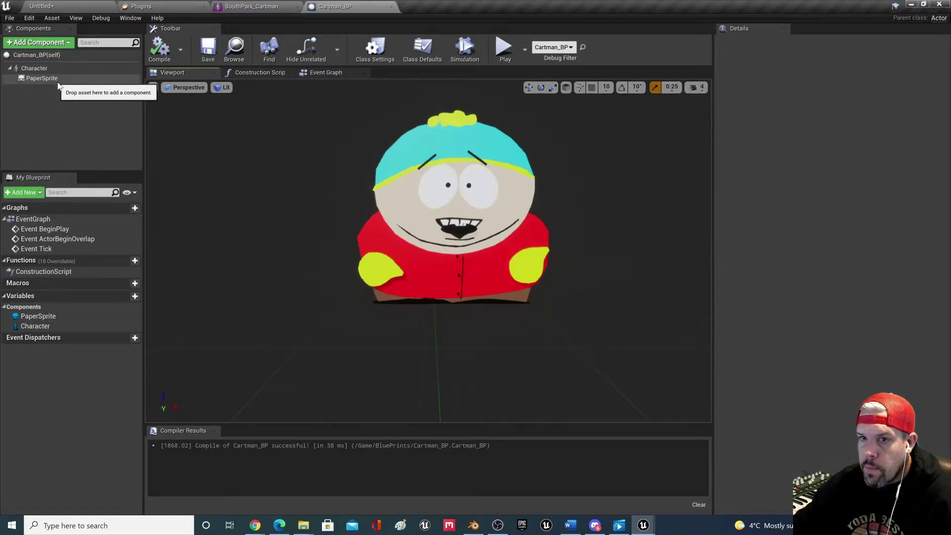
click(42, 78)
click(884, 245)
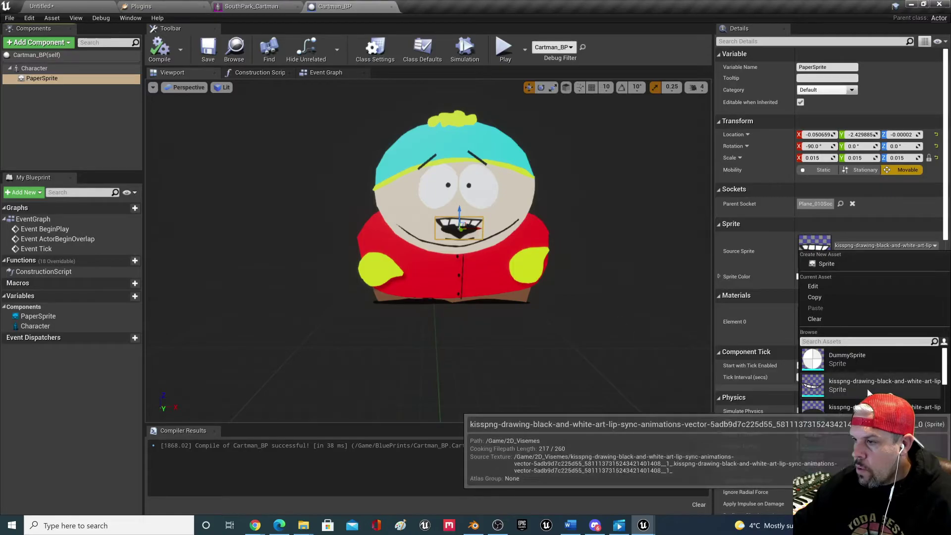
scroll(872, 406, down, 1)
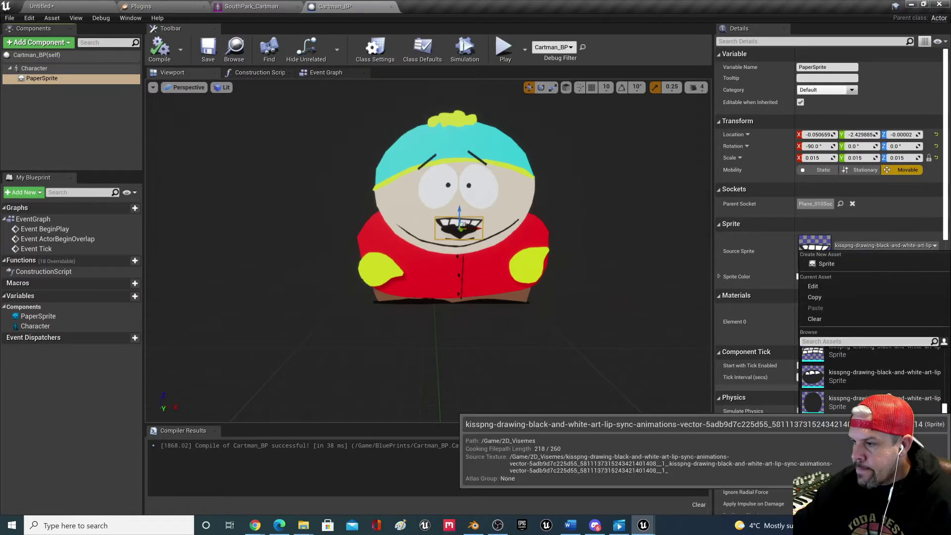
scroll(872, 406, down, 1)
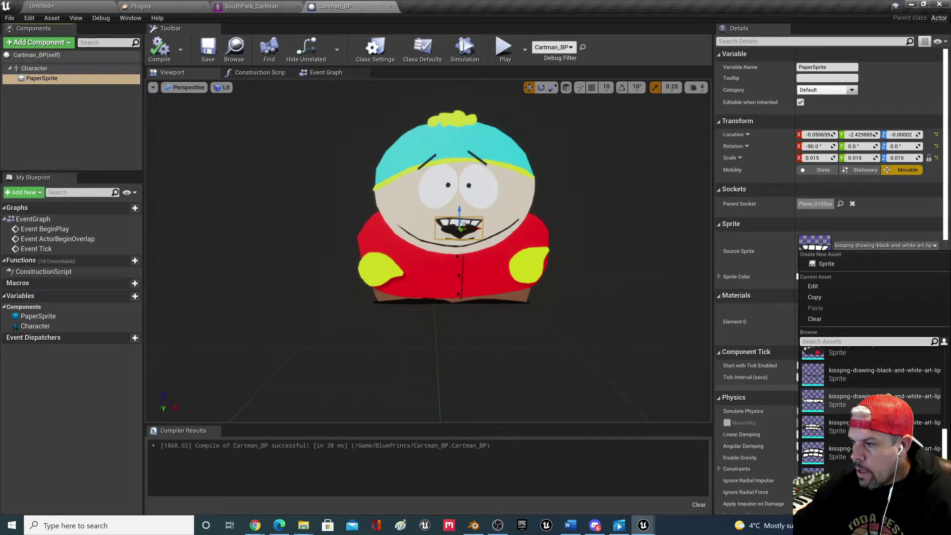
click(837, 375)
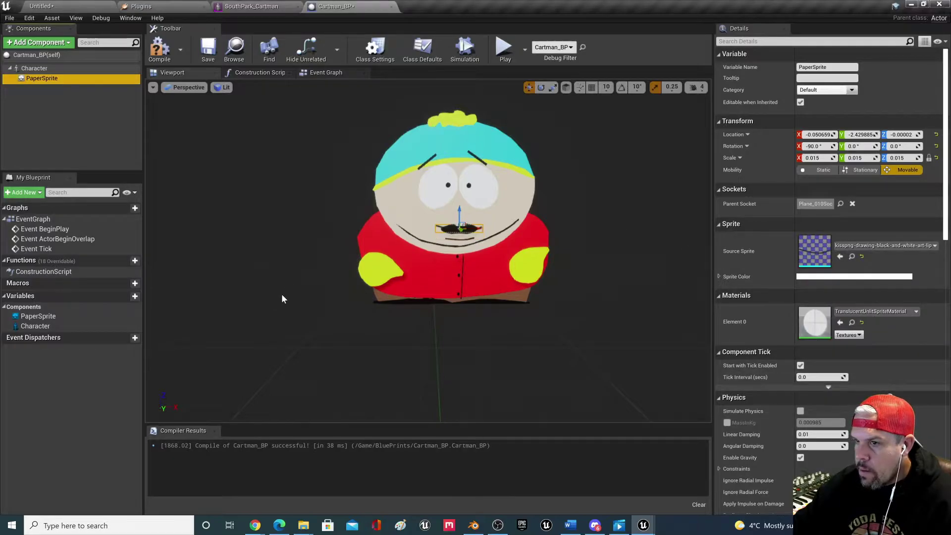
- Compile and save Cartman_BP, and play the level briefly to check the mouth on the character
click(160, 49)
click(208, 50)
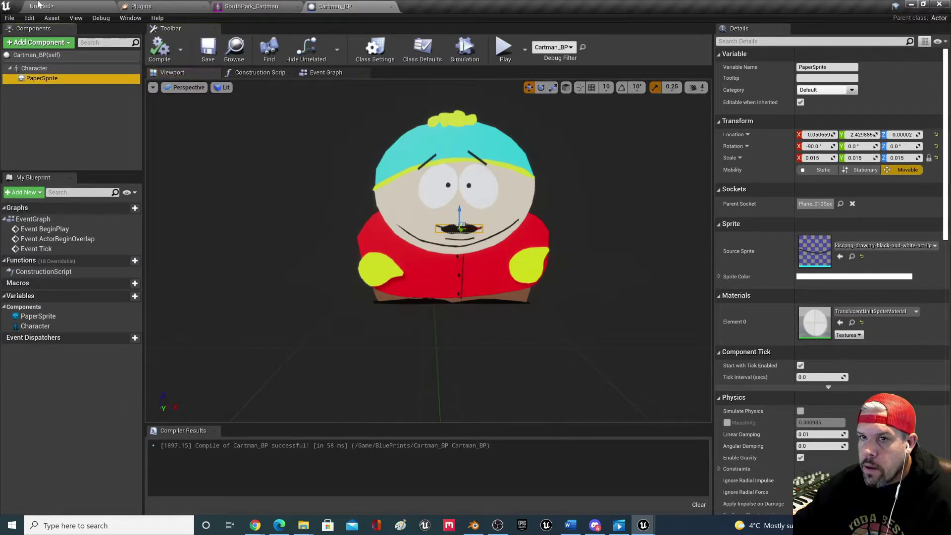
click(43, 6)
click(460, 37)
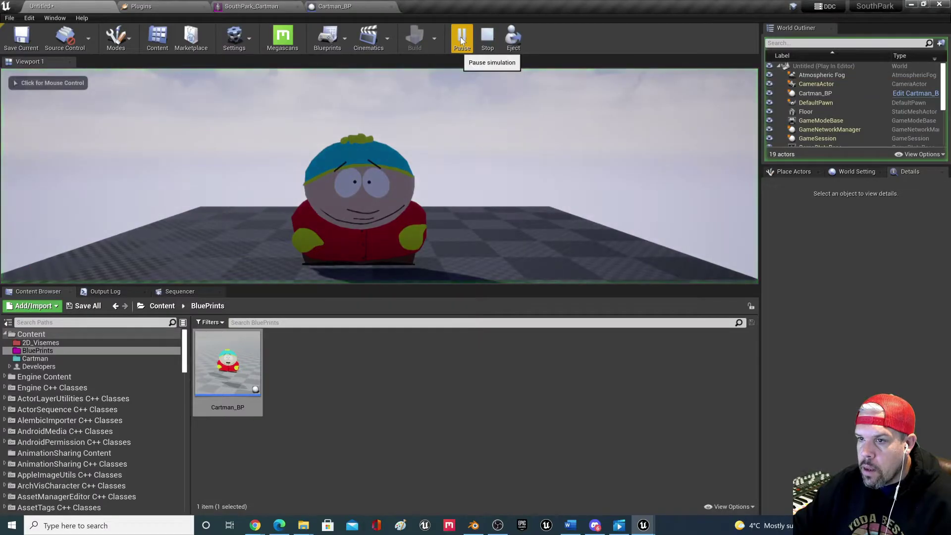
click(486, 40)
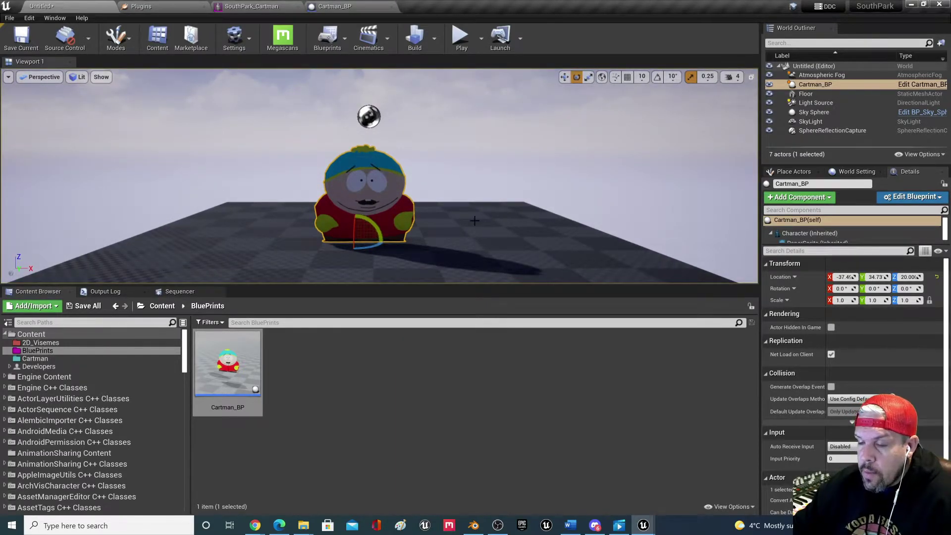
scroll(475, 220, up, 2)
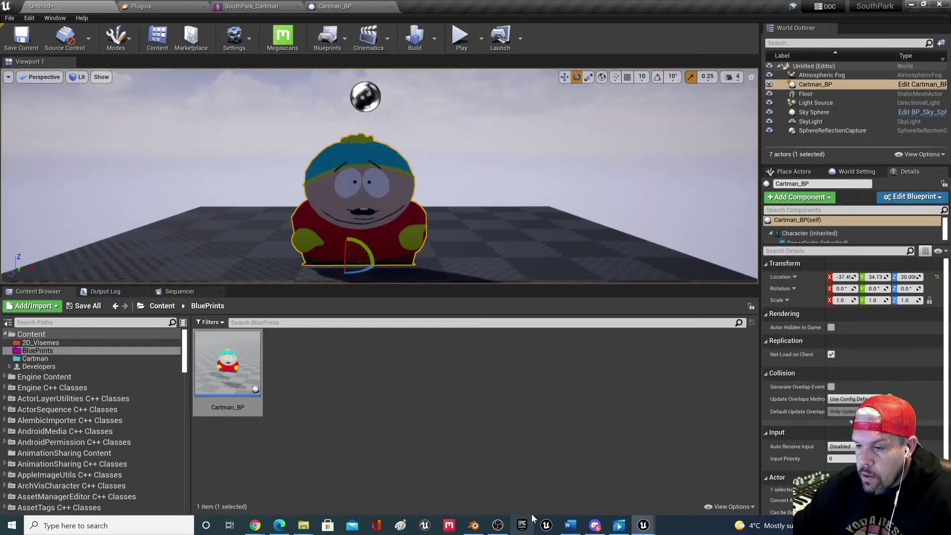
- Switch to Blender and set up Edit Mode on the Plane.010 Cartman mesh with the face in view
click(473, 525)
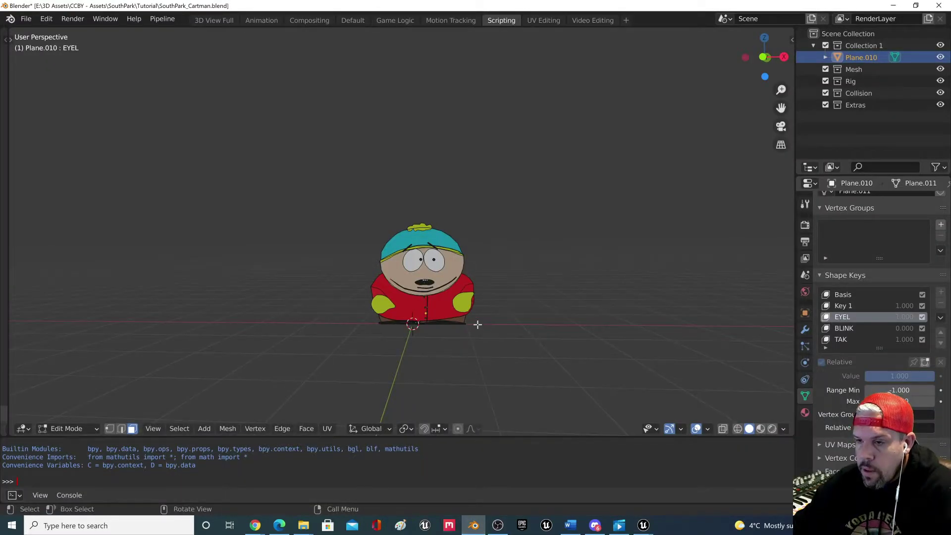
scroll(475, 312, up, 1)
scroll(513, 299, up, 2)
scroll(584, 310, down, 1)
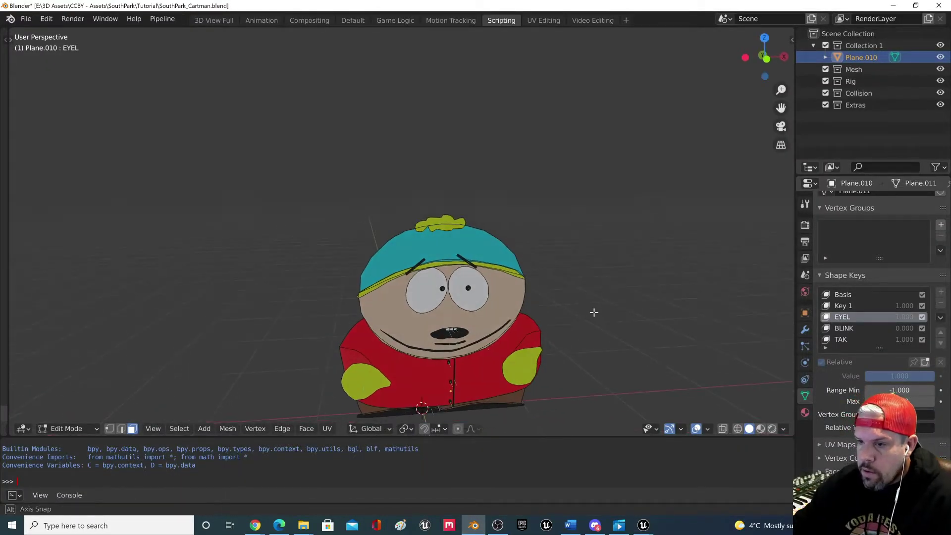
key(Tab)
click(69, 429)
click(70, 402)
scroll(395, 340, up, 2)
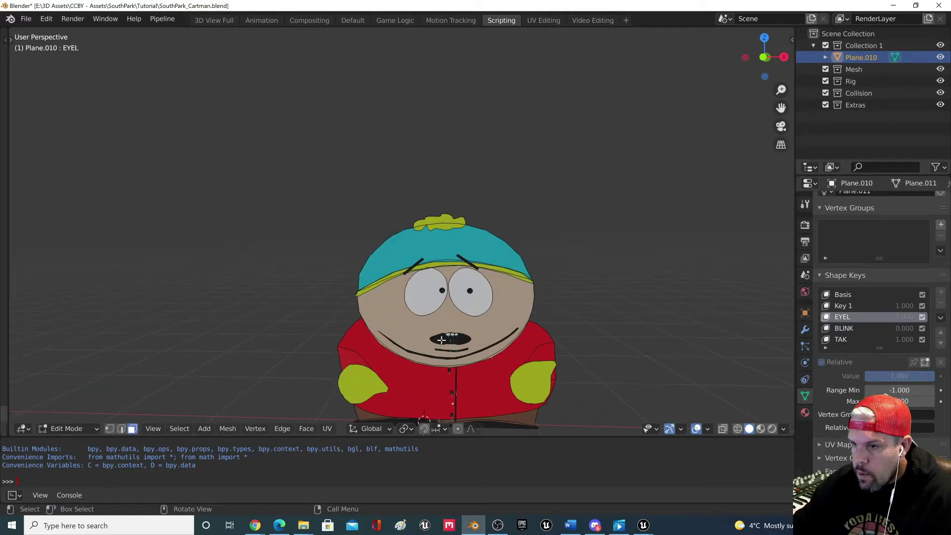
- Select the modelled mouth shape on Cartman's face in vertex selection mode and delete it from the mesh
middle_drag(441, 340, 476, 307)
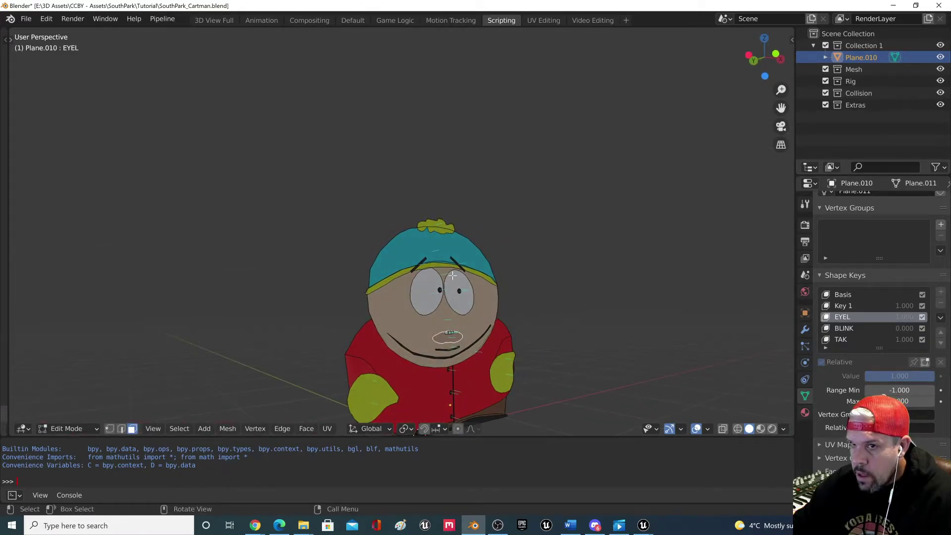
click(110, 429)
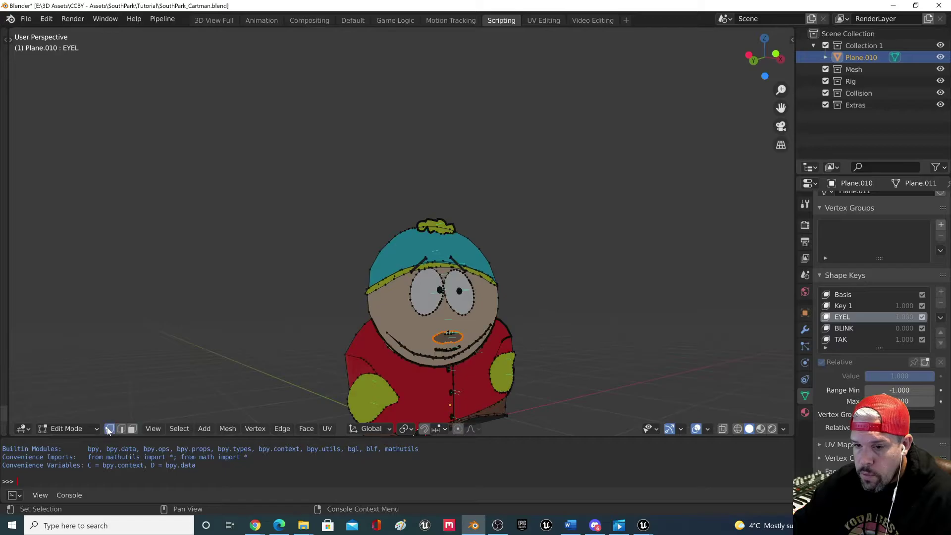
scroll(497, 327, up, 2)
middle_drag(517, 368, 474, 353)
scroll(485, 366, down, 1)
right_click(503, 389)
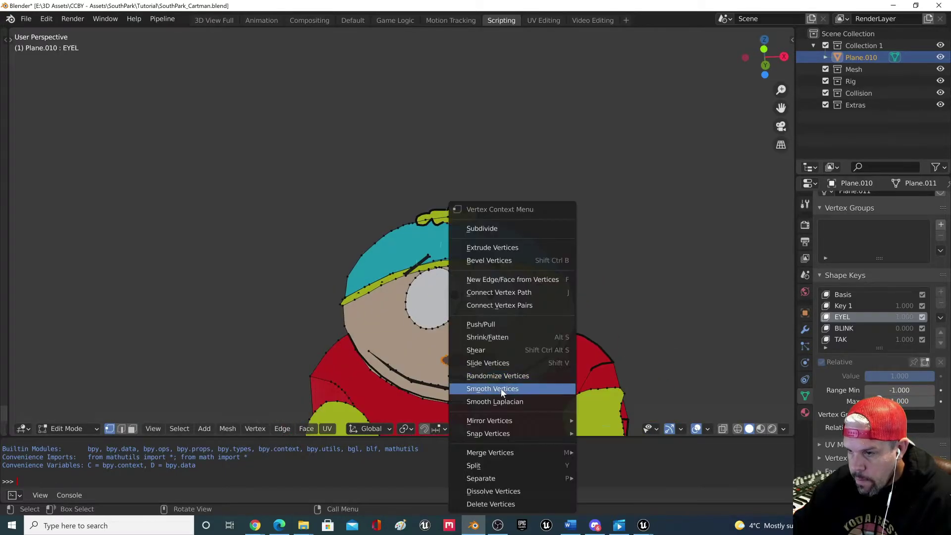
right_click(411, 322)
middle_drag(314, 304, 323, 318)
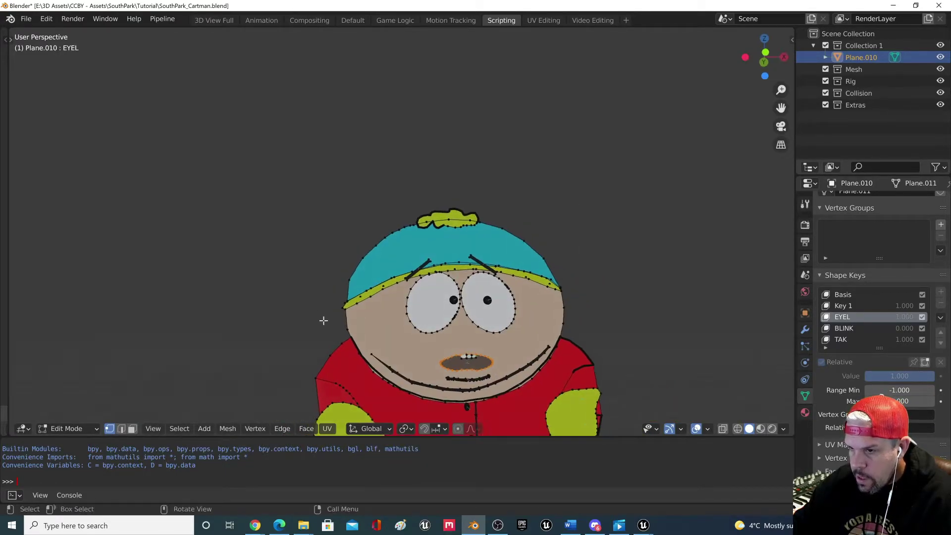
key(KP_Decimal)
scroll(323, 320, up, 1)
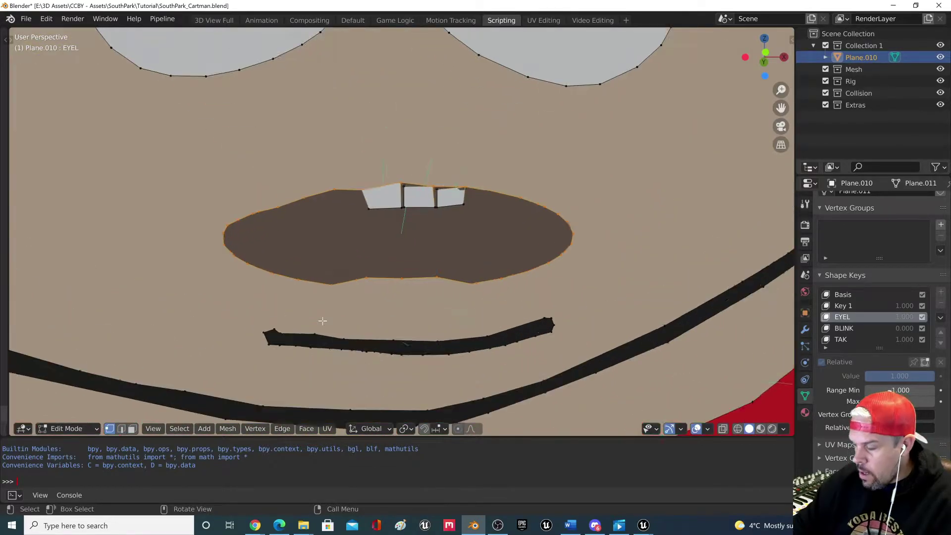
scroll(323, 321, down, 3)
scroll(355, 302, down, 1)
right_click(388, 250)
middle_drag(317, 200, 387, 226)
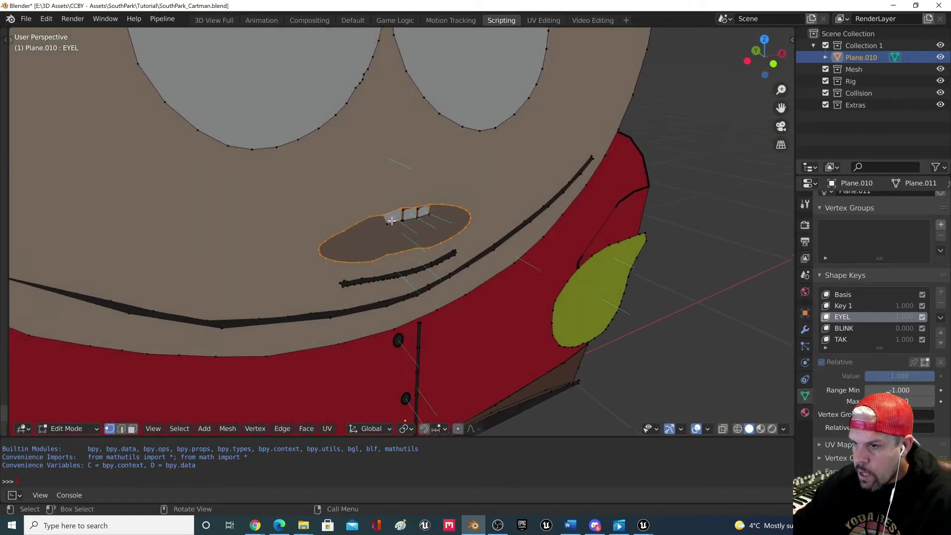
key(x)
click(341, 233)
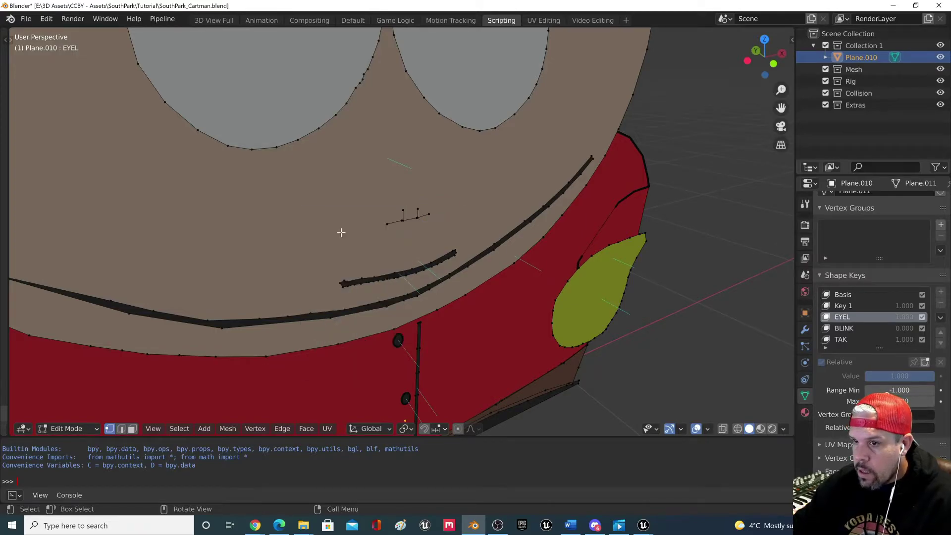
- Delete the leftover teeth vertices and edges where the modelled mouth was
drag(370, 198, 449, 227)
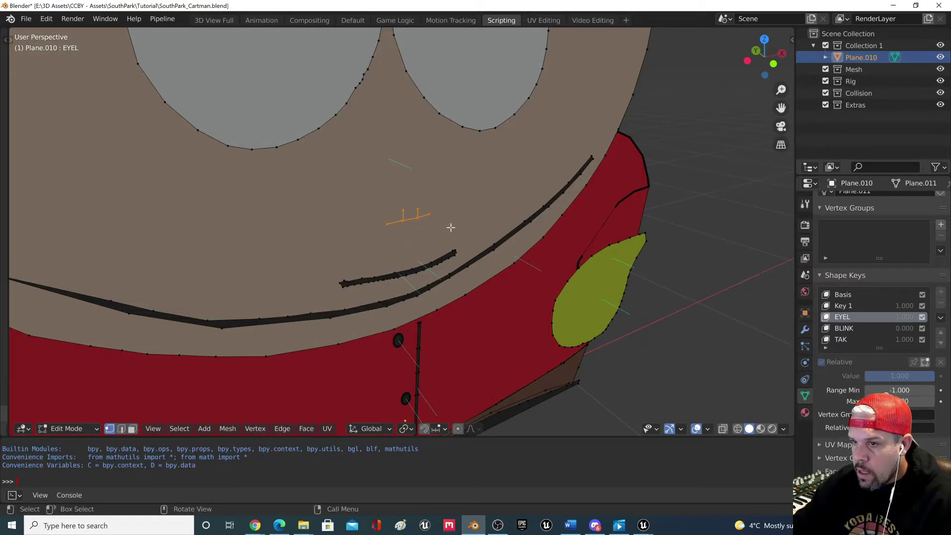
key(x)
click(451, 229)
scroll(451, 224, down, 8)
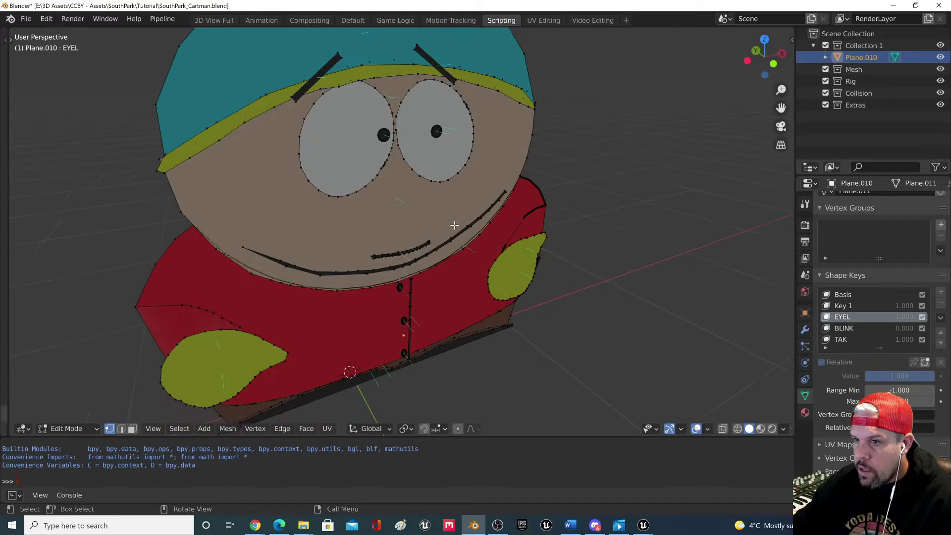
- Return Plane.010 to Object Mode with the Key 1 and EYEL shape keys at 0
click(862, 310)
click(67, 428)
click(65, 417)
click(839, 339)
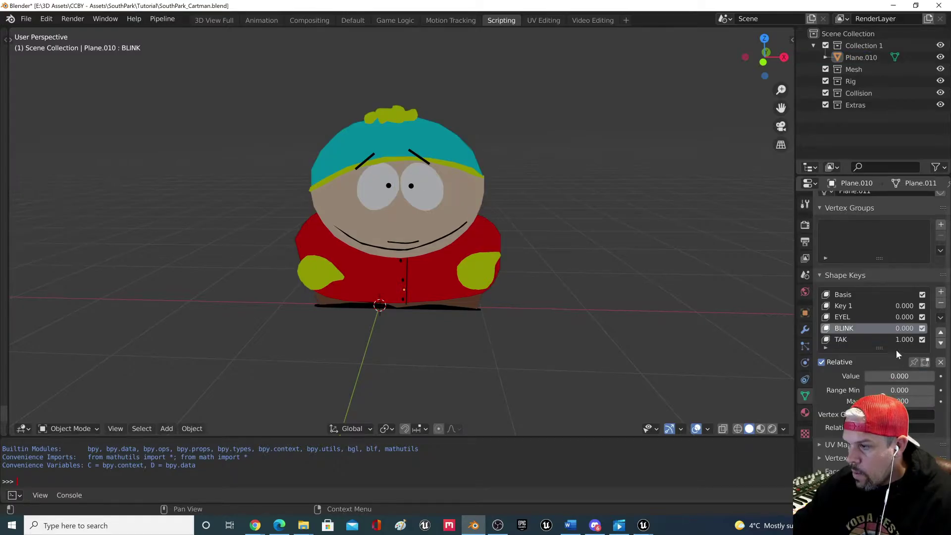
- Delete the TAK shape key from Plane.010, leaving Key 1 as the active key, and save the Blender file
click(893, 340)
click(940, 304)
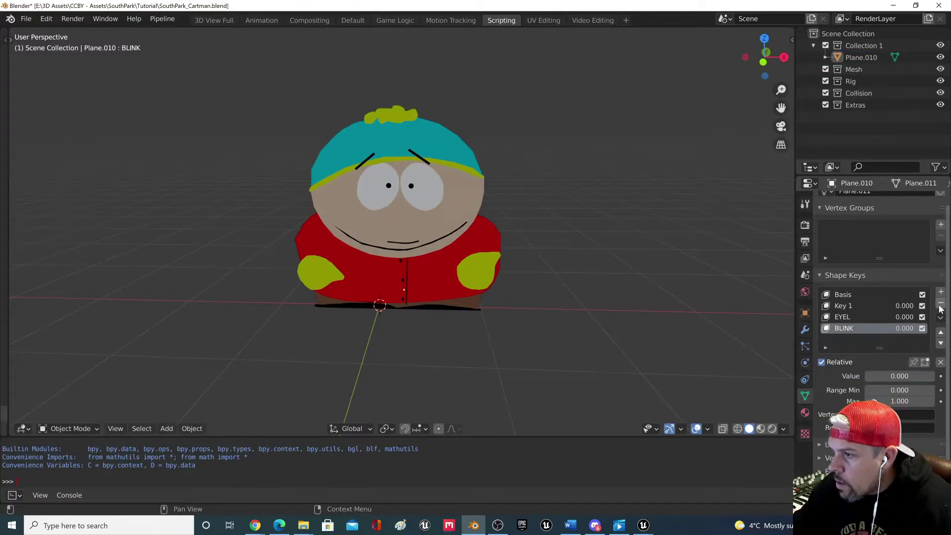
scroll(882, 322, down, 2)
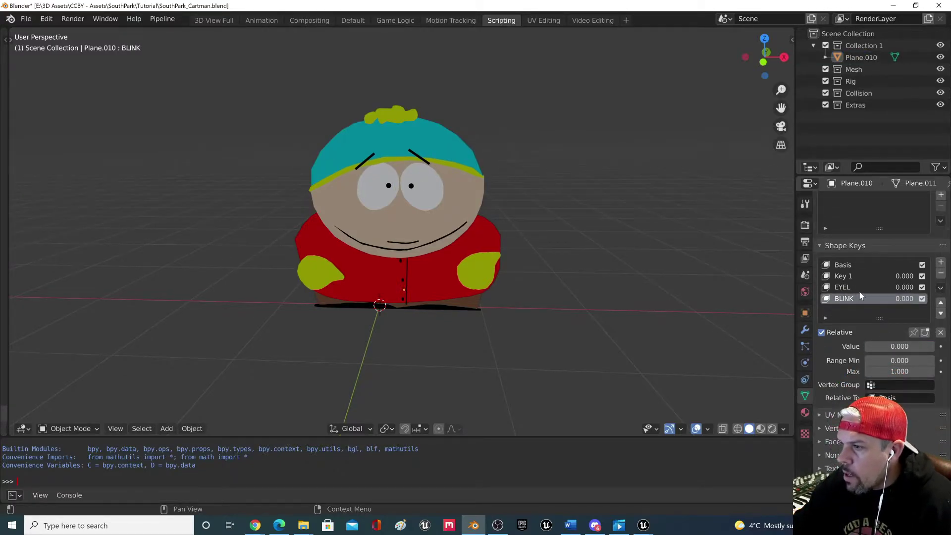
click(846, 276)
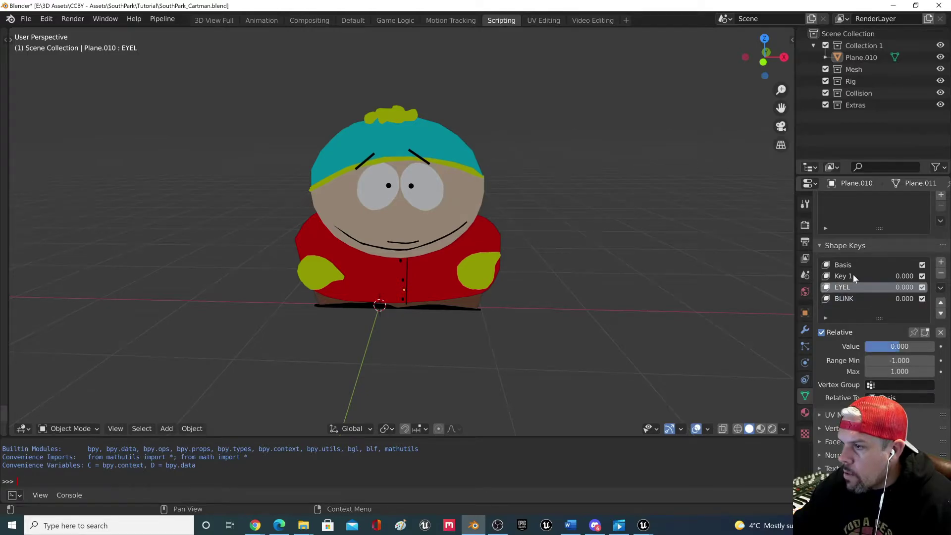
click(25, 19)
click(46, 98)
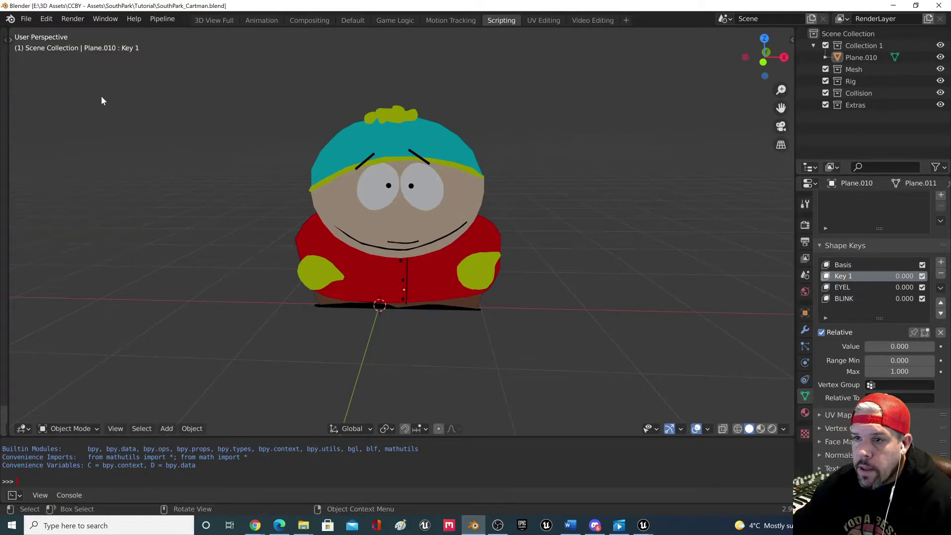
- Export the Cartman model as FBX over the existing SouthPark_Cartman.fbx in the Tutorial folder
click(19, 21)
mouse_move(78, 192)
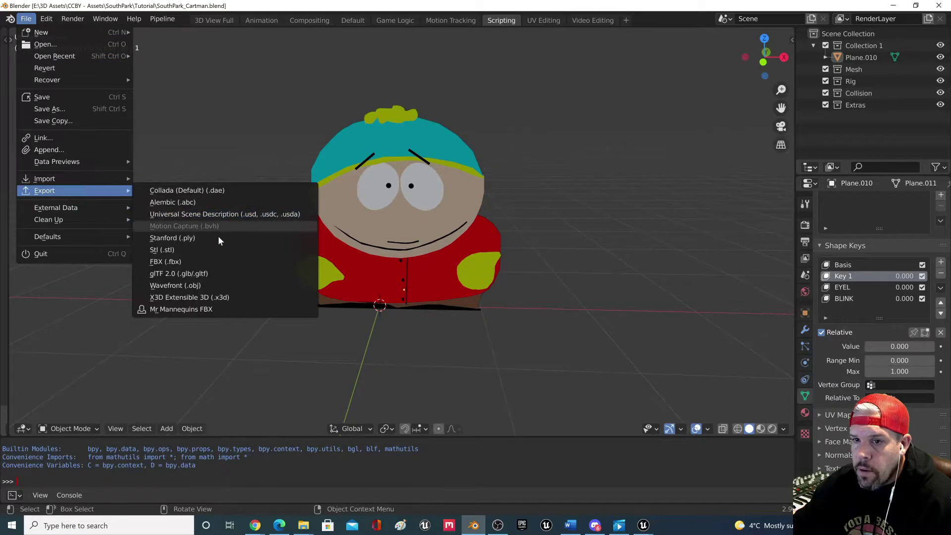
click(200, 261)
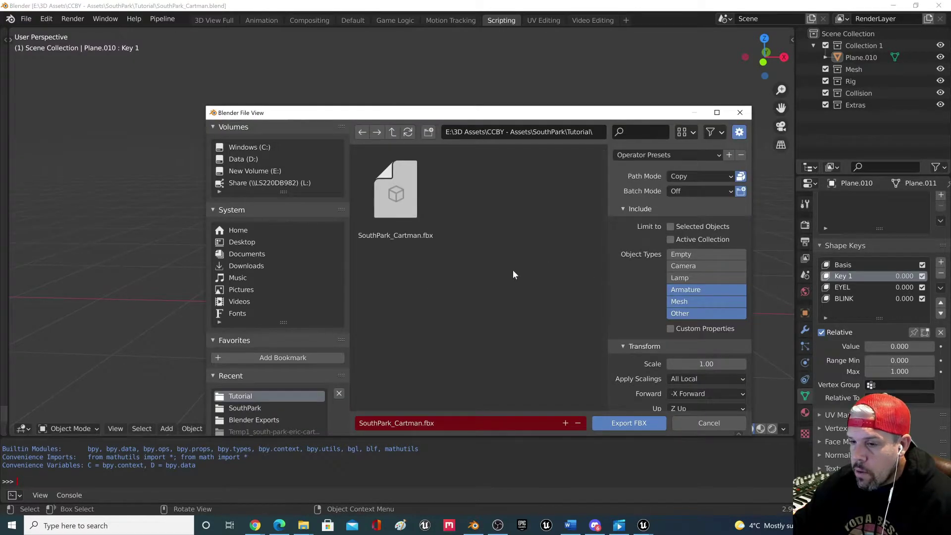
click(628, 423)
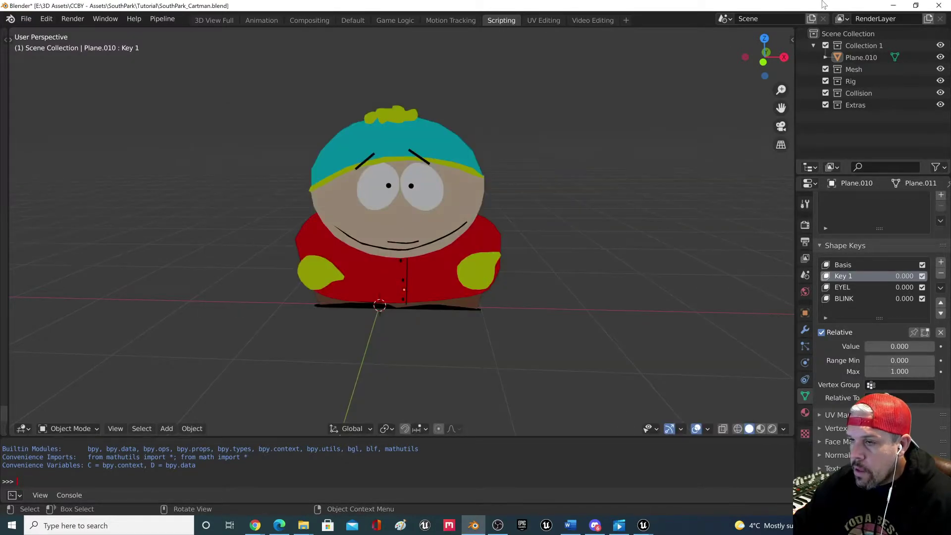
- Switch to Unreal Engine, reimport the base mesh of the SouthPark_Cartman skeletal mesh from the Cartman folder and save it
click(893, 5)
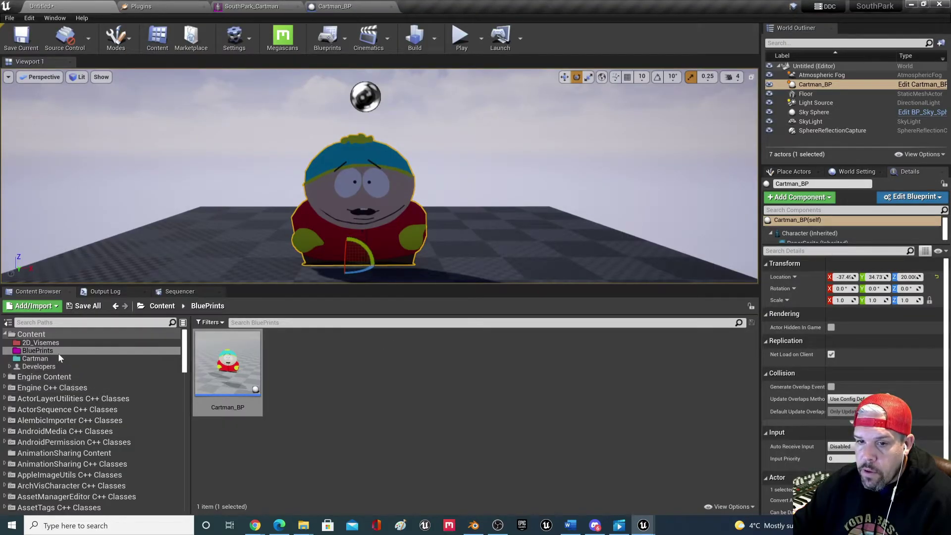
click(34, 358)
scroll(205, 392, down, 3)
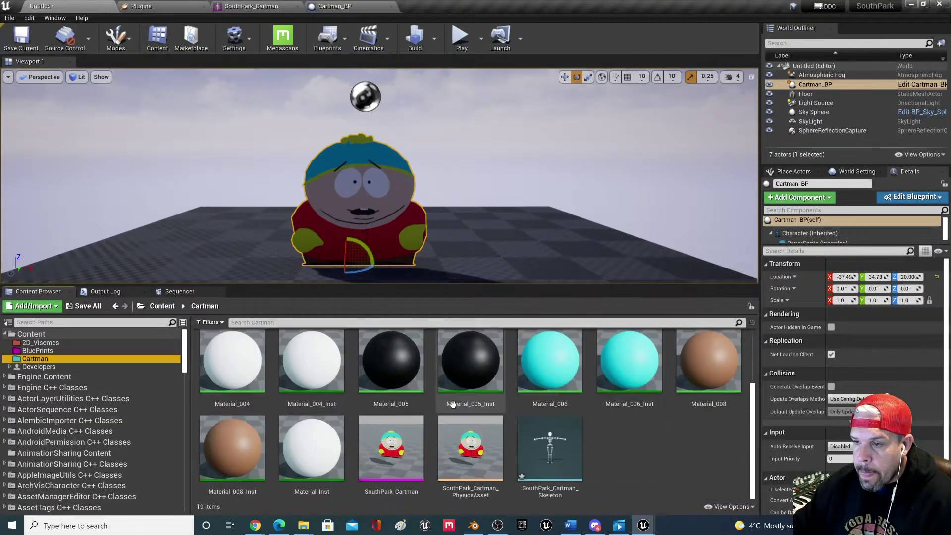
double_click(414, 442)
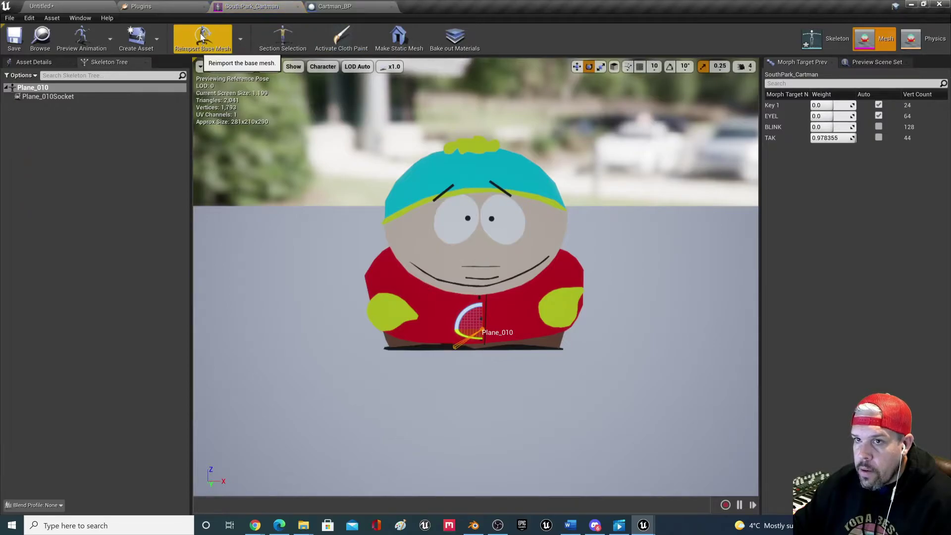
click(216, 47)
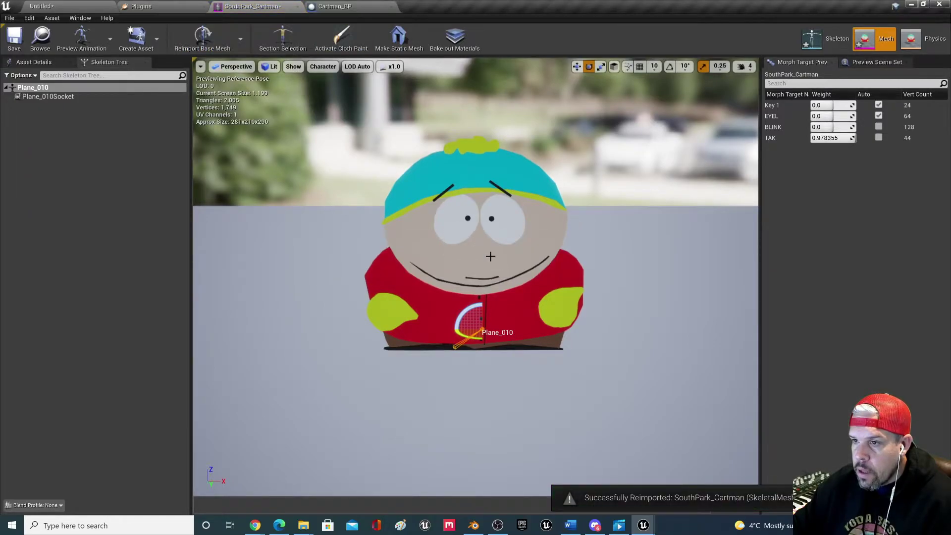
click(14, 37)
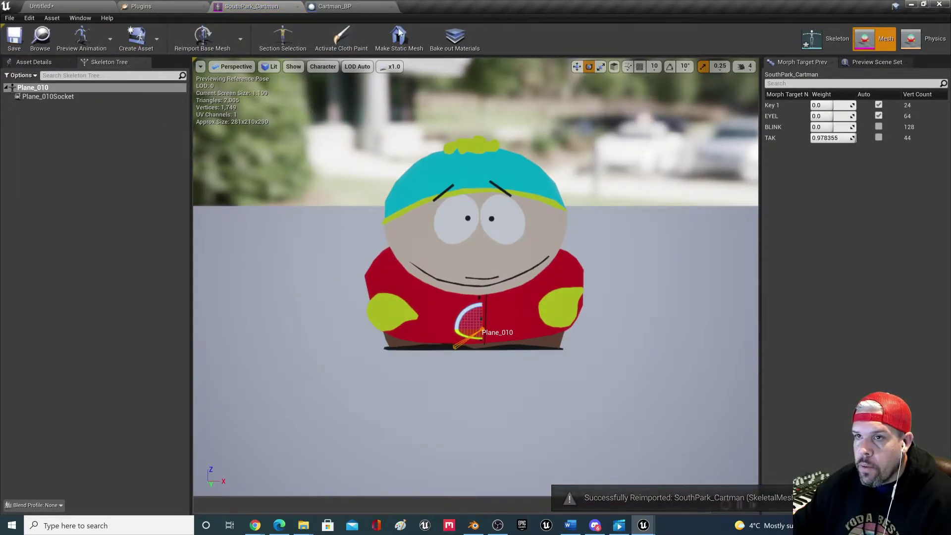
- In Cartman_BP, set the PaperSprite's source sprite to the open mouth with teeth and red tongue and save the blueprint
click(333, 6)
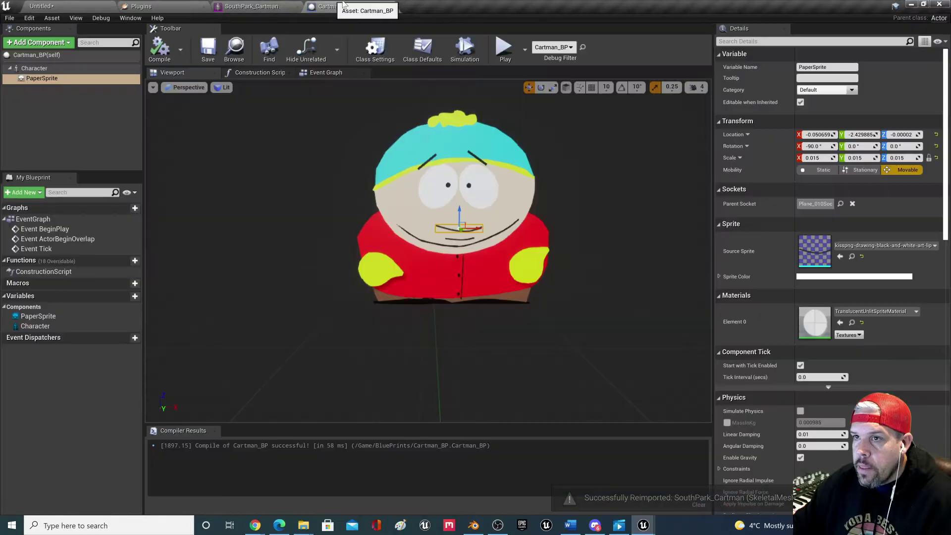
click(871, 246)
click(837, 422)
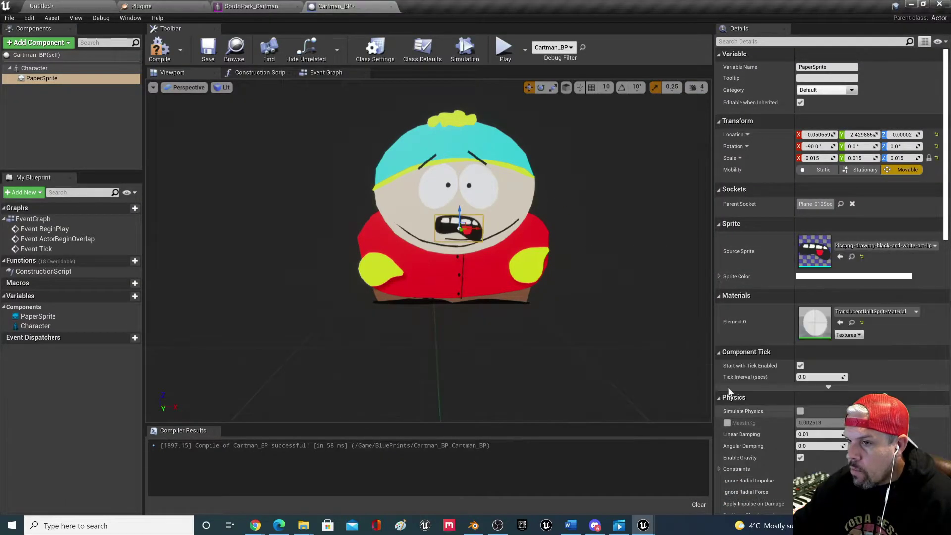
click(208, 50)
- Return to the level, frame the Cartman_BP actor from further back and save the level as SouthPark
click(42, 6)
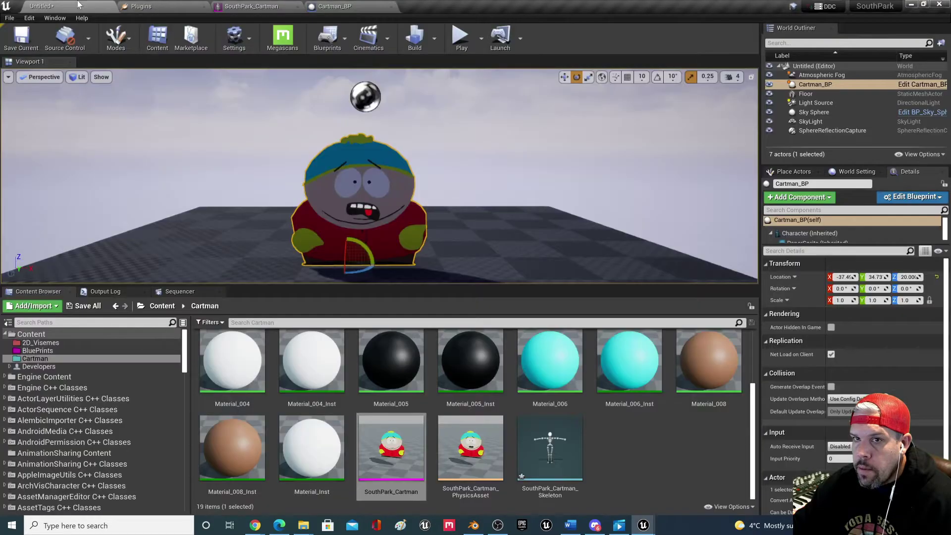
click(443, 188)
mouse_move(444, 189)
mouse_down()
mouse_move(444, 179)
mouse_move(452, 189)
mouse_up()
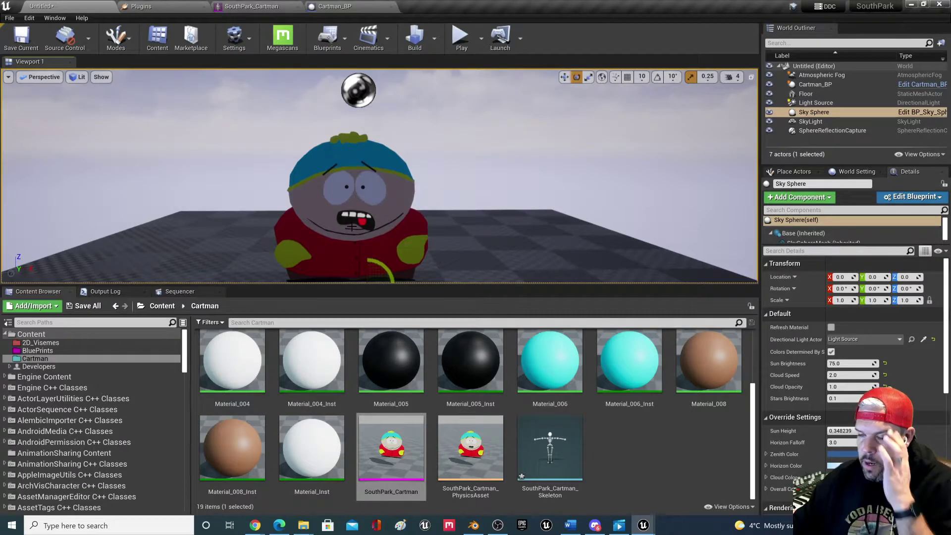
click(370, 213)
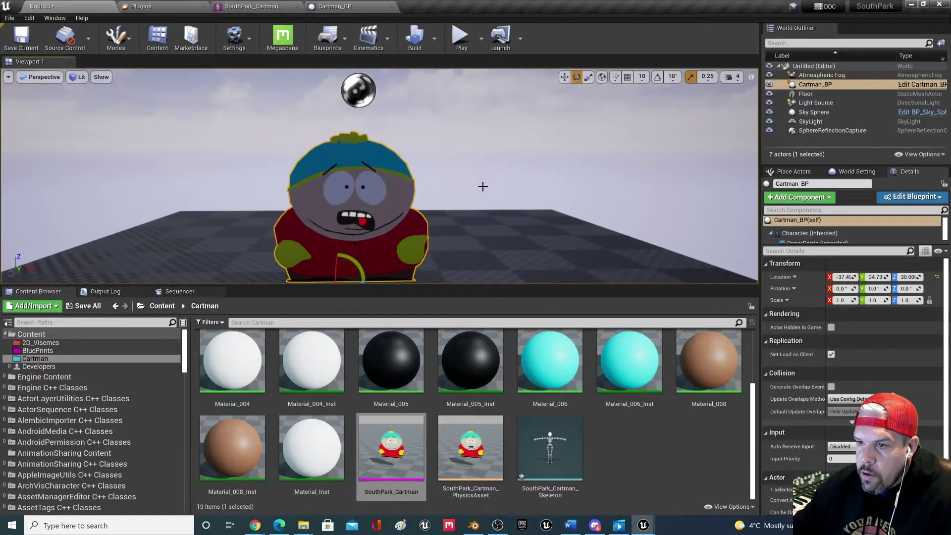
scroll(455, 213, down, 4)
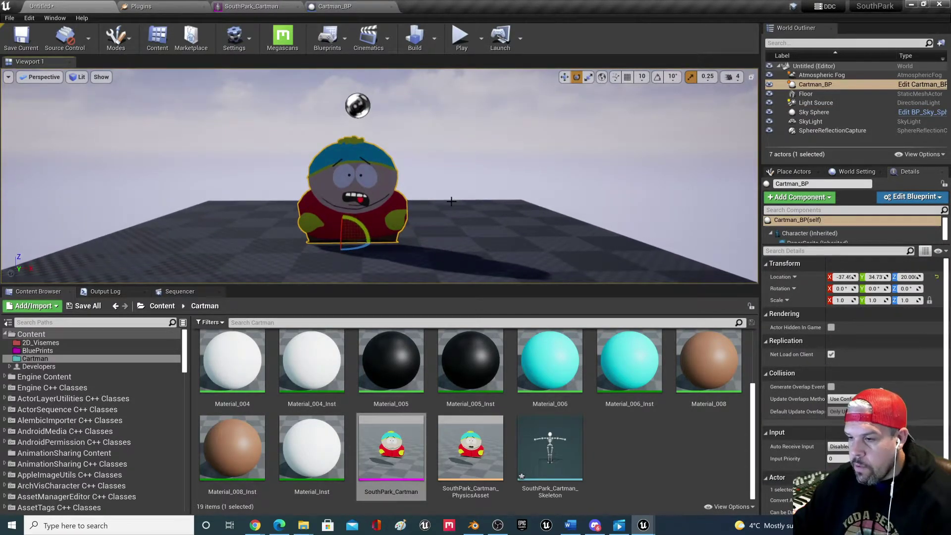
click(543, 436)
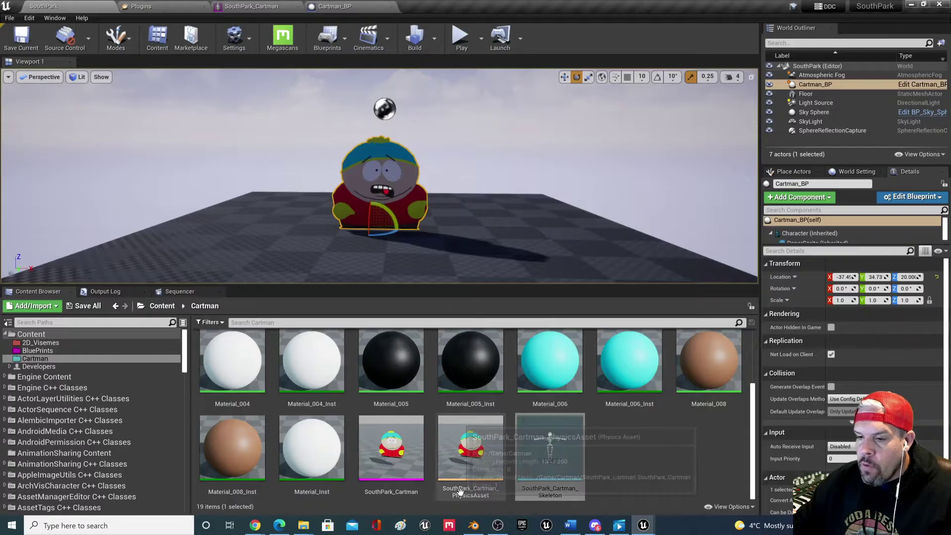
- Switch to Chrome and review the Download and Setup section of the Oculus Lipsync for Unreal Engine documentation
click(253, 526)
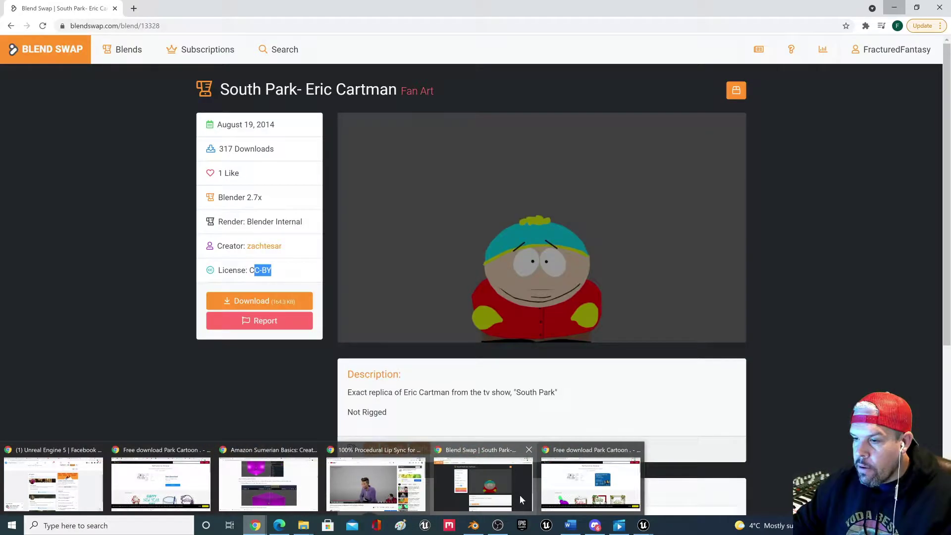
click(519, 495)
key(ctrl+Tab)
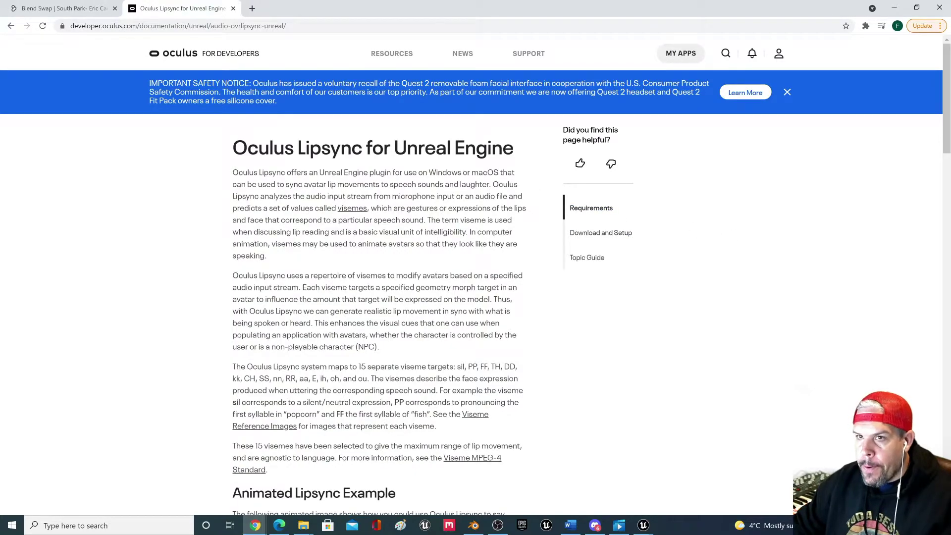
scroll(171, 205, down, 20)
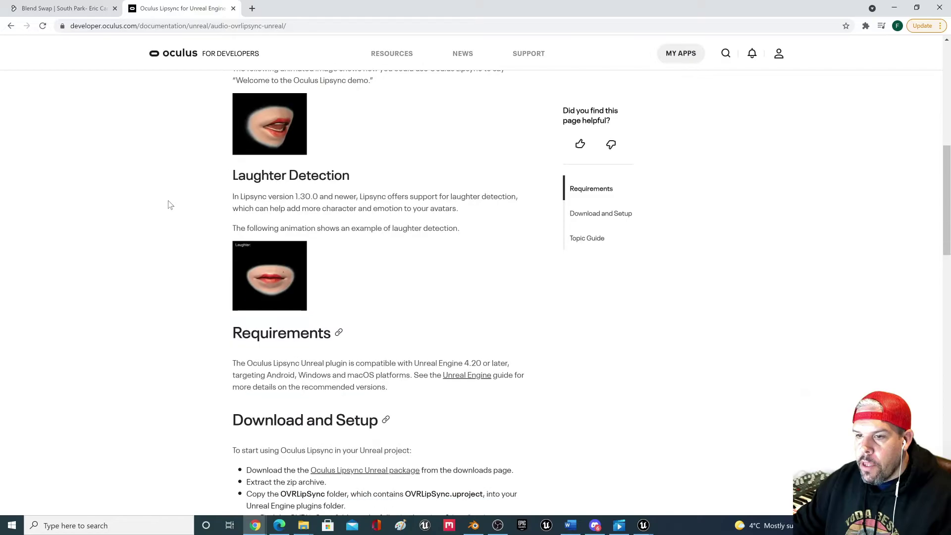
scroll(171, 203, down, 4)
scroll(174, 204, up, 16)
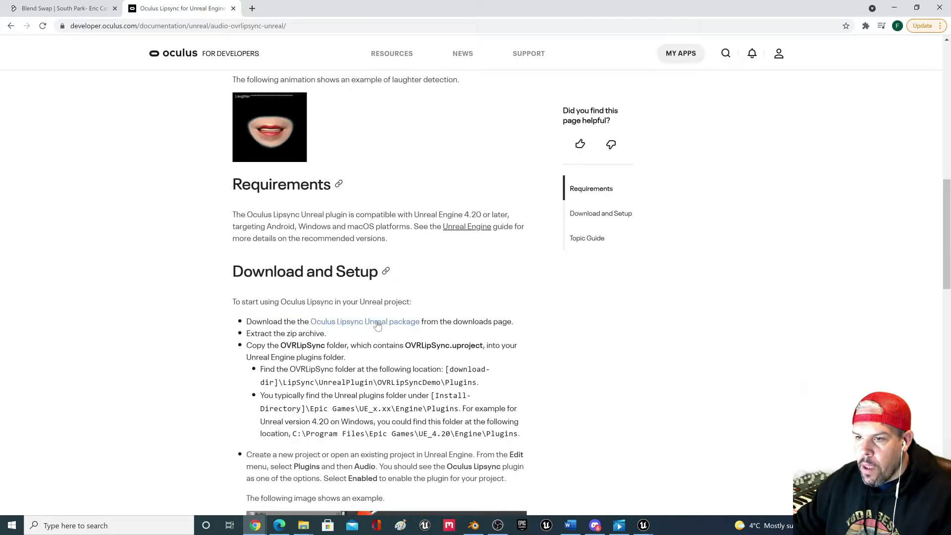
- Open the Oculus Lipsync Unreal package page from the documentation and look over its version and release details
click(377, 324)
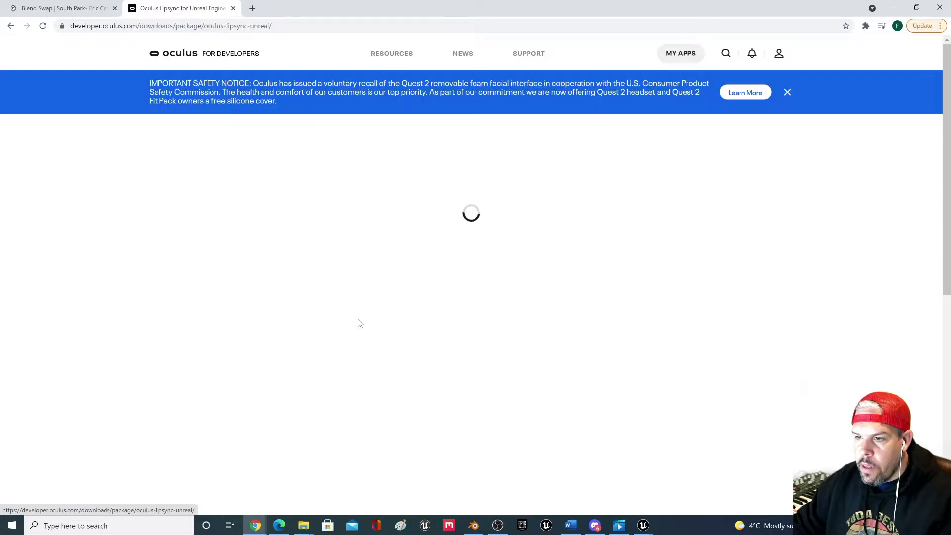
scroll(313, 239, down, 5)
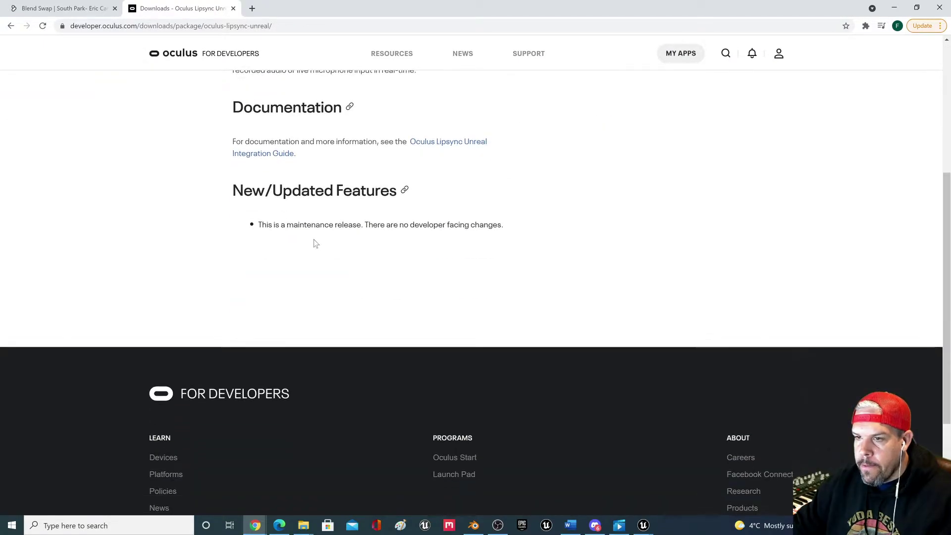
scroll(314, 239, up, 5)
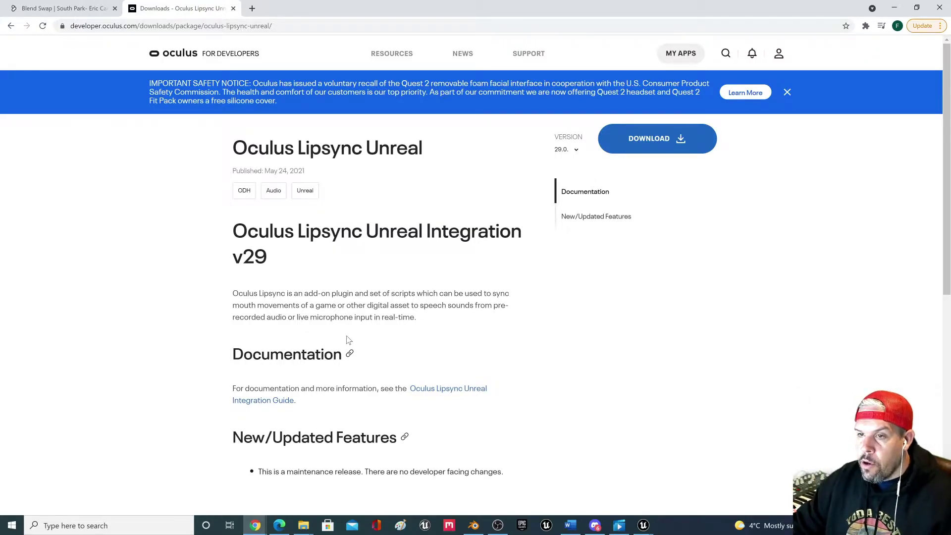
scroll(370, 334, down, 5)
scroll(367, 304, up, 4)
scroll(367, 301, up, 1)
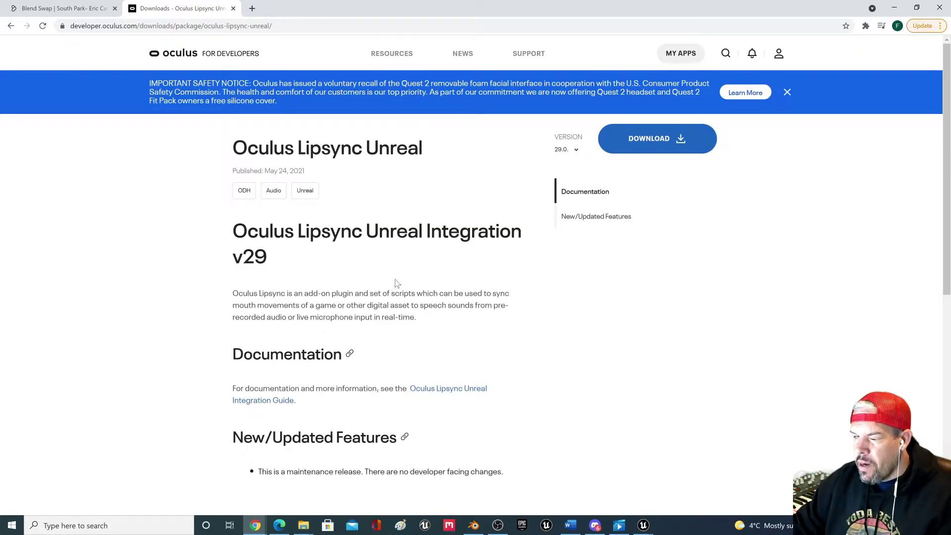
- Switch to Unreal Engine and open the Plugins list to check that Oculus Lipsync is enabled
click(93, 6)
click(178, 8)
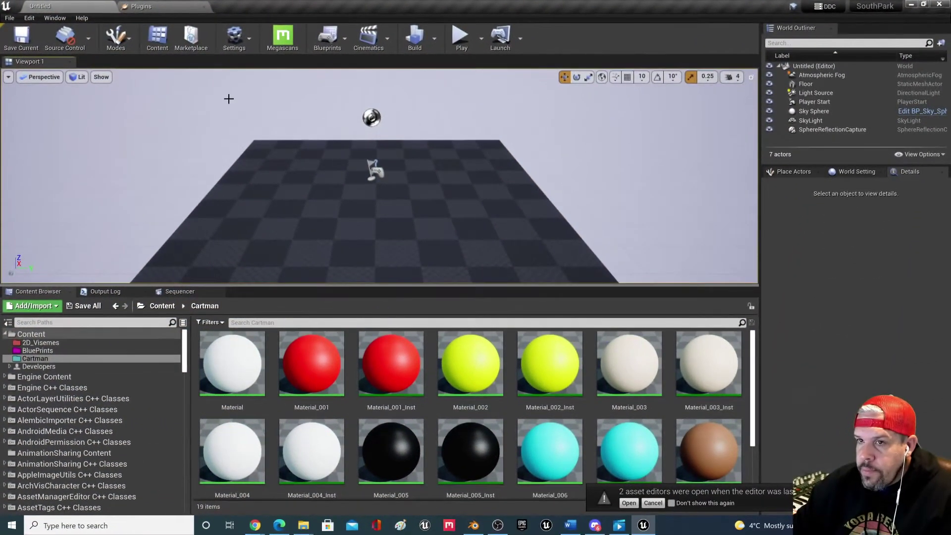
click(234, 37)
click(255, 74)
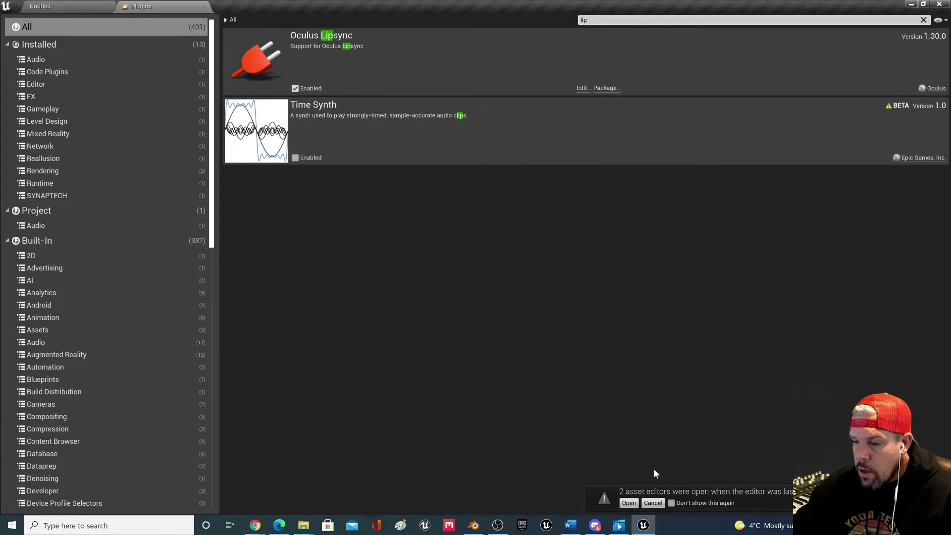
- Go back to the Oculus Lipsync documentation in Chrome, reread the setup instructions and reopen the package download page
mouse_move(255, 525)
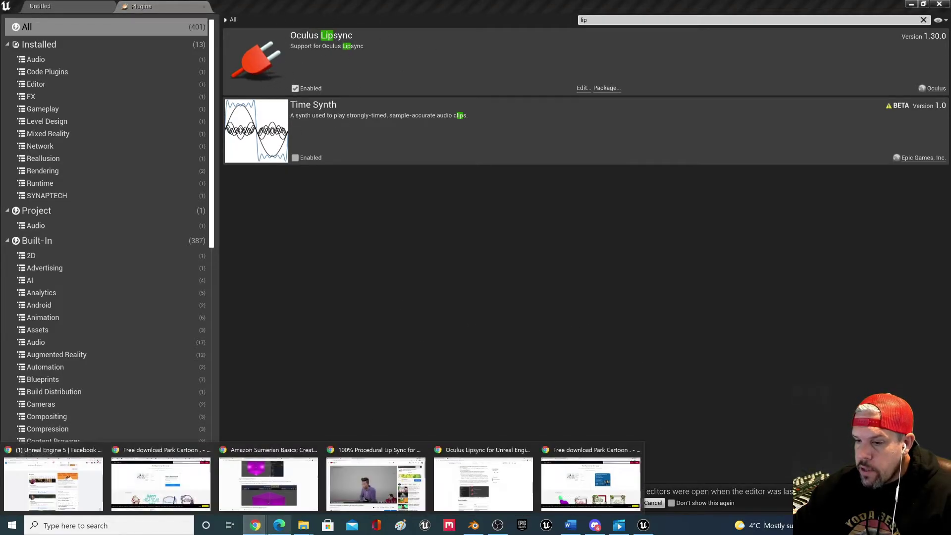
click(483, 483)
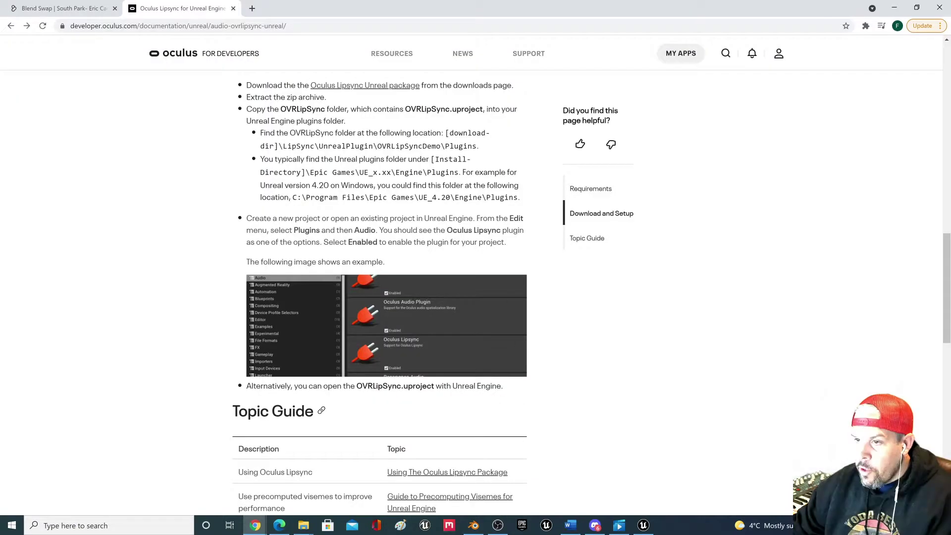
scroll(379, 292, up, 7)
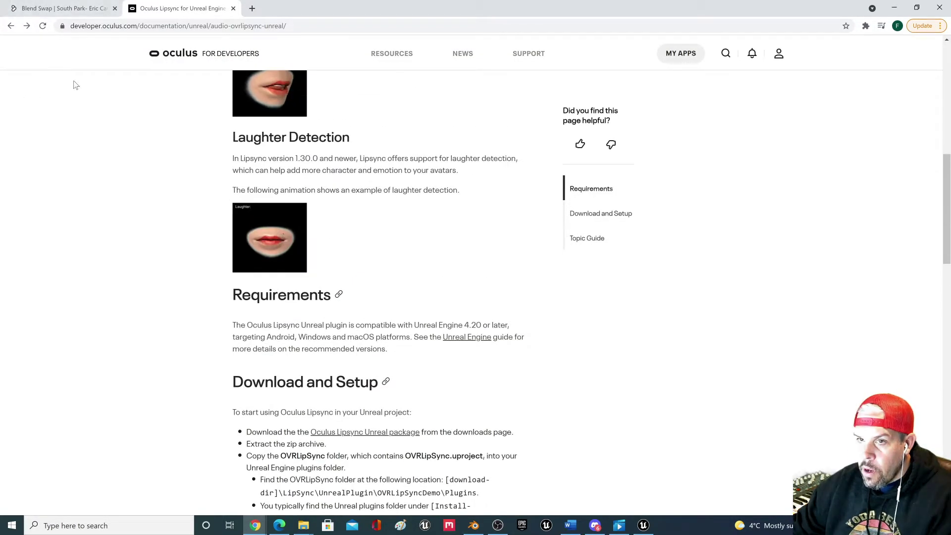
scroll(319, 119, up, 9)
scroll(372, 181, down, 2)
scroll(372, 185, down, 5)
scroll(481, 248, up, 3)
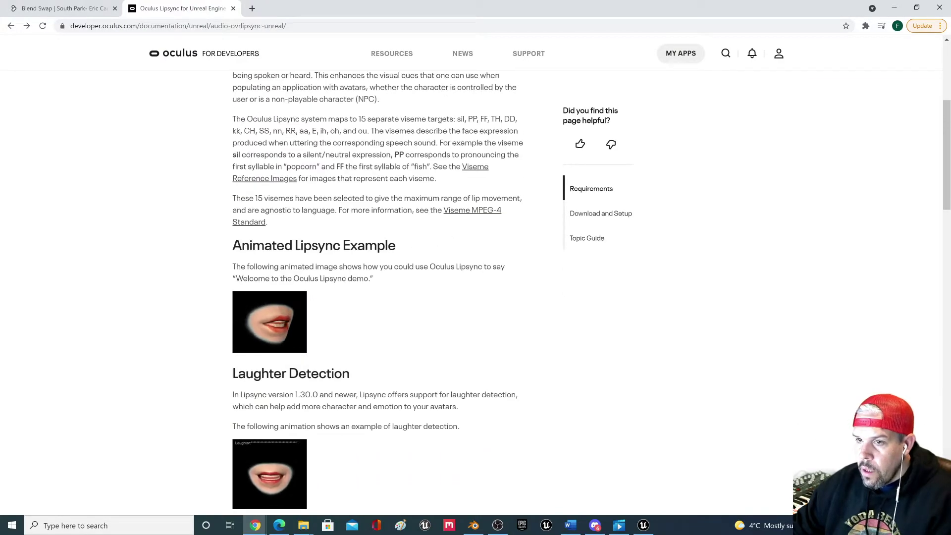
scroll(449, 188, down, 9)
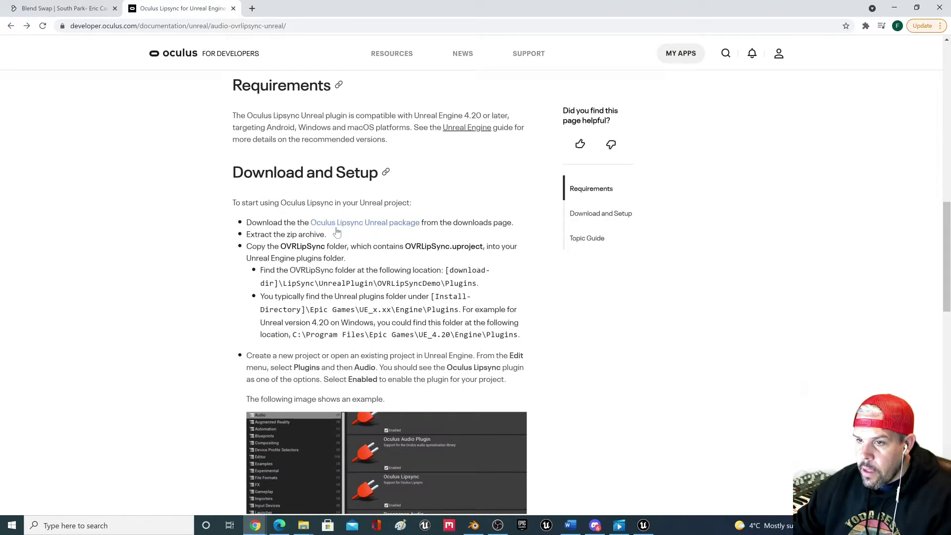
click(373, 228)
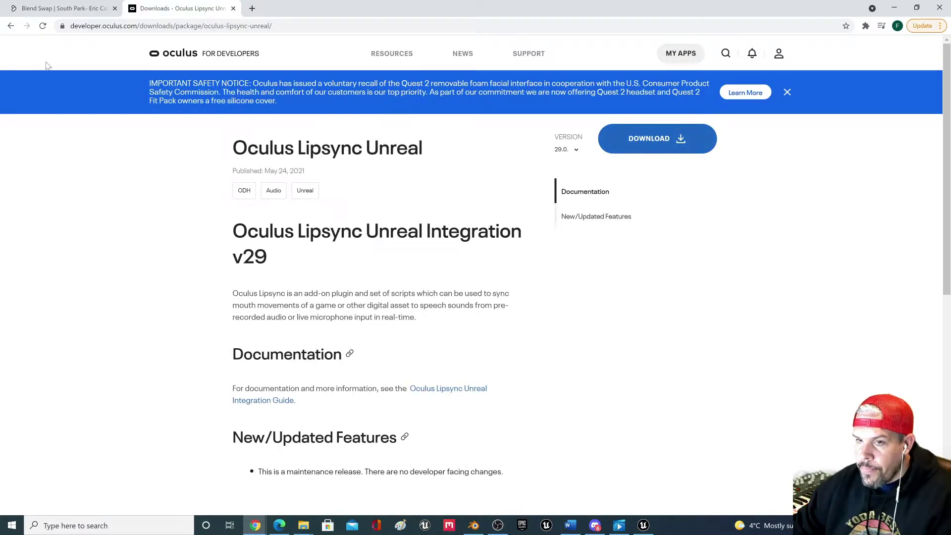
- Return to the Oculus Lipsync for Unreal Engine documentation and review its Download and Setup section and Topic Guide
click(10, 26)
scroll(360, 286, down, 20)
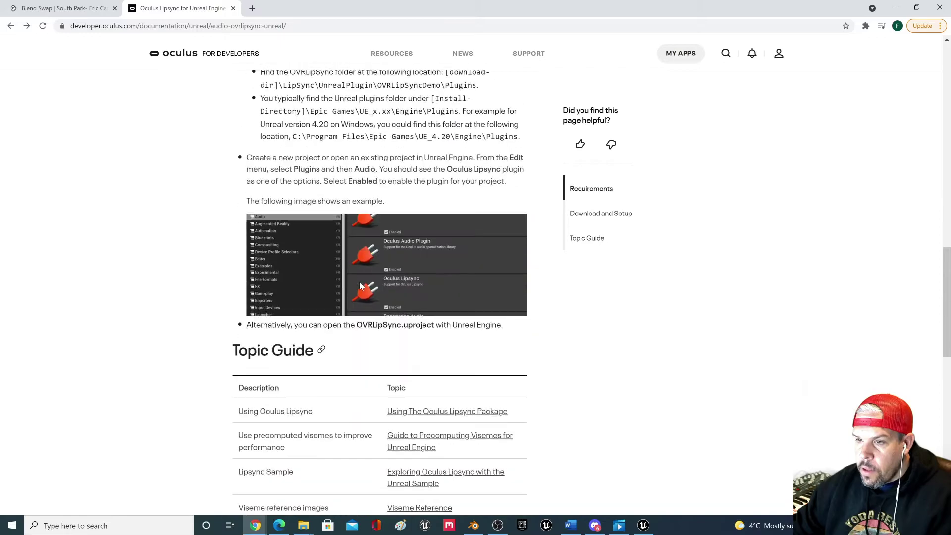
scroll(361, 287, down, 4)
scroll(361, 287, up, 13)
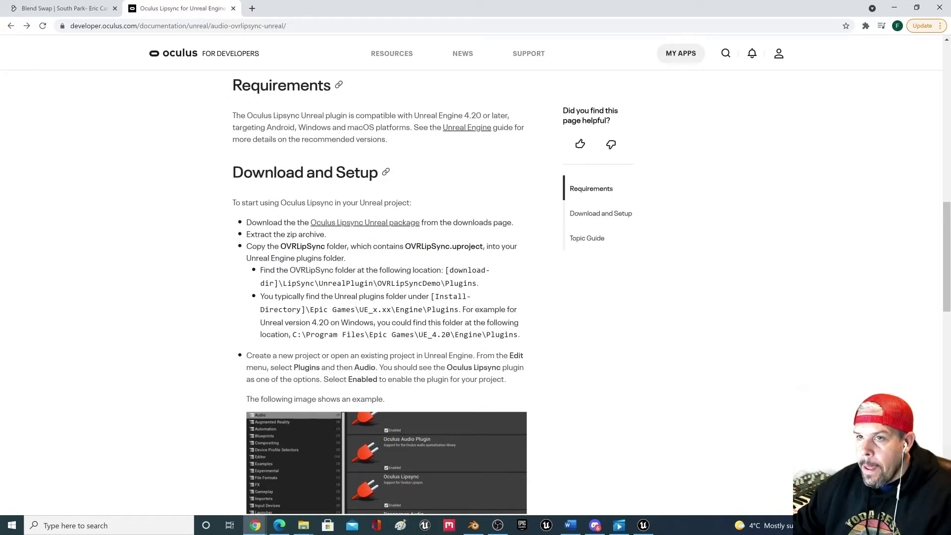
- In a new tab, open the Fractured Fantasy YouTube channel's Tutorial Part 1 lip sync video and pause playback
click(252, 8)
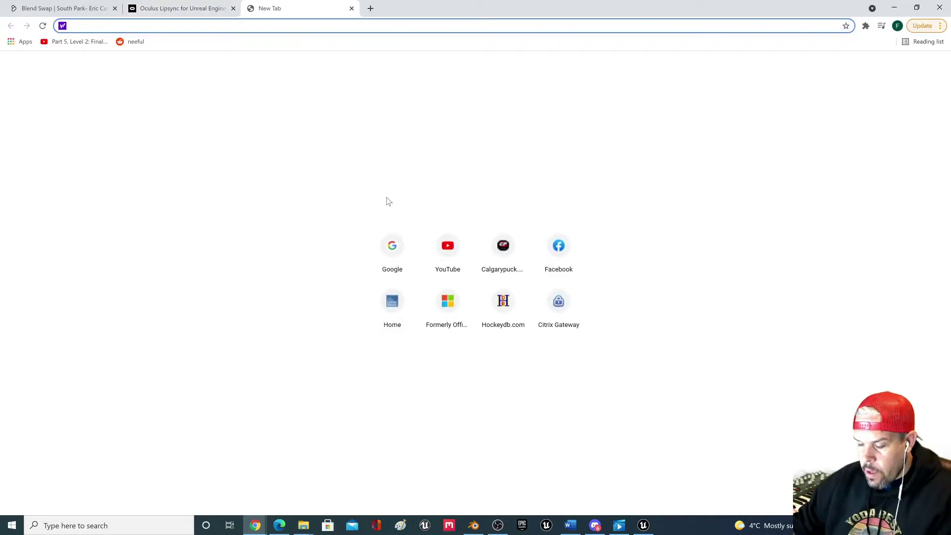
text(youtbube.com)
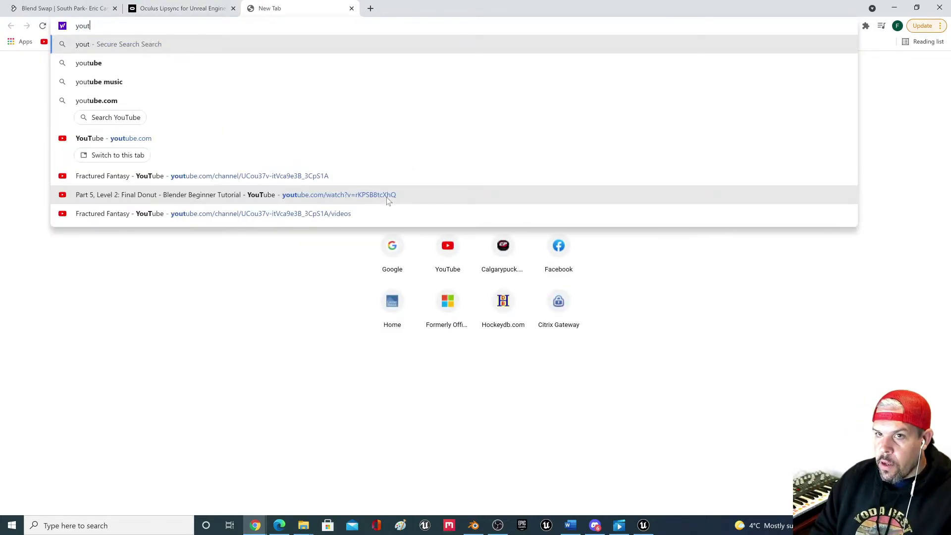
key(Return)
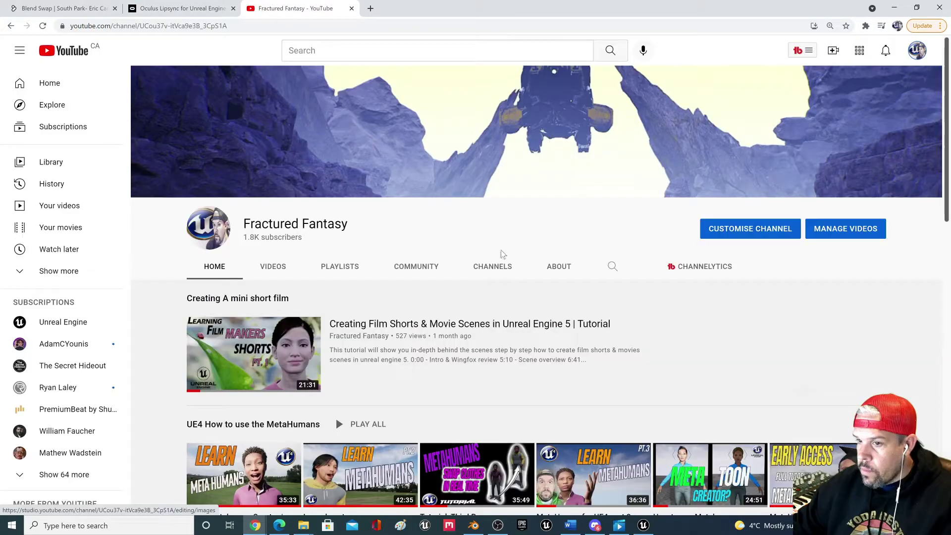
click(274, 267)
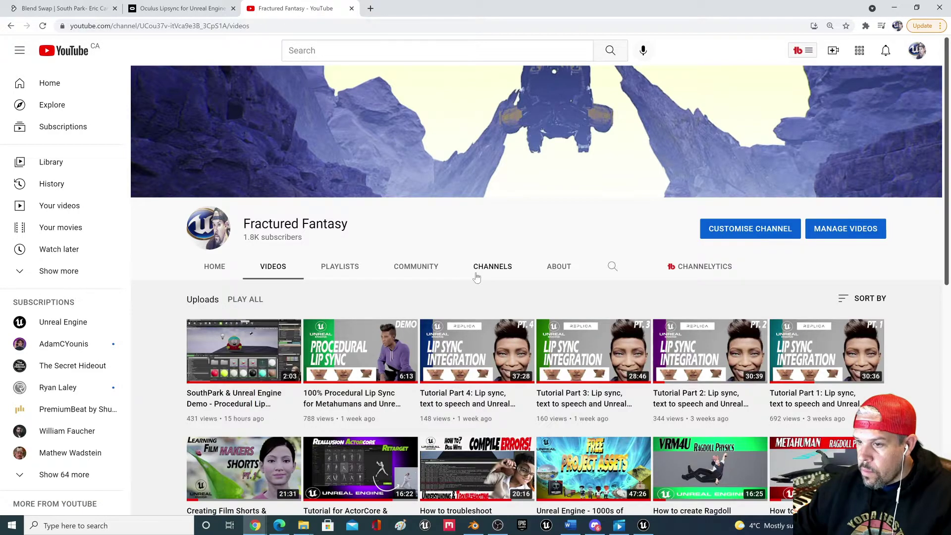
scroll(474, 274, down, 2)
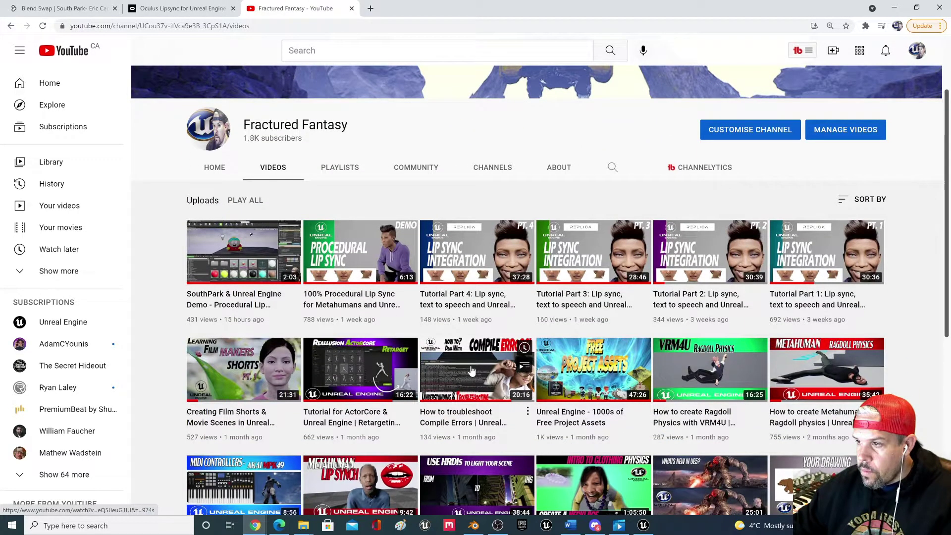
click(826, 251)
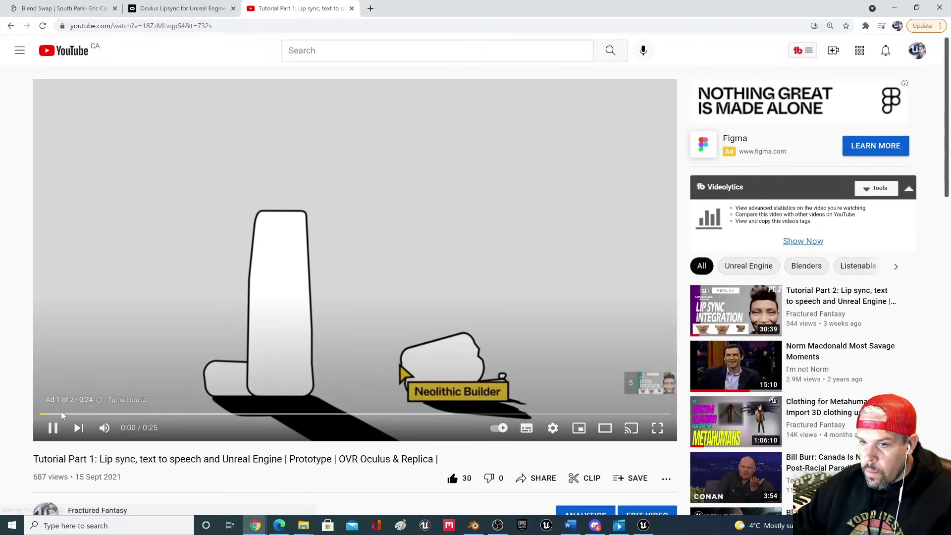
click(53, 427)
- Examine the lip sync tutorial's description, related videos and pinned comment about using the Oculus plugin in Unreal Engine 4.27
scroll(168, 335, down, 6)
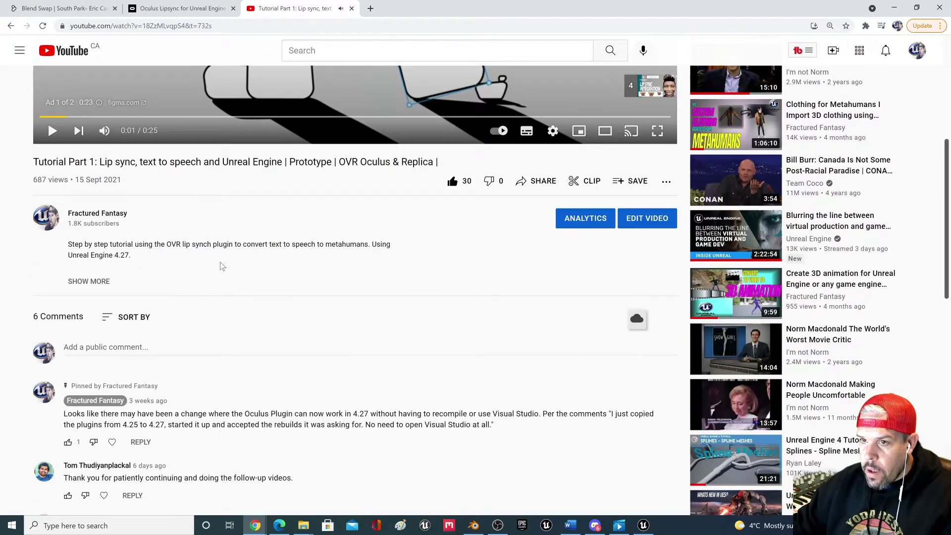
scroll(220, 260, up, 4)
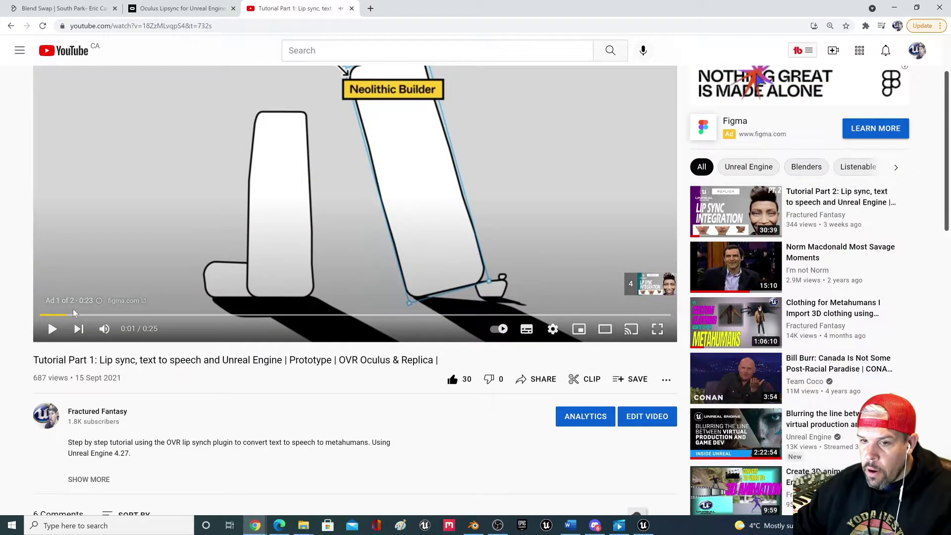
scroll(104, 341, up, 2)
scroll(223, 347, down, 5)
scroll(354, 327, up, 4)
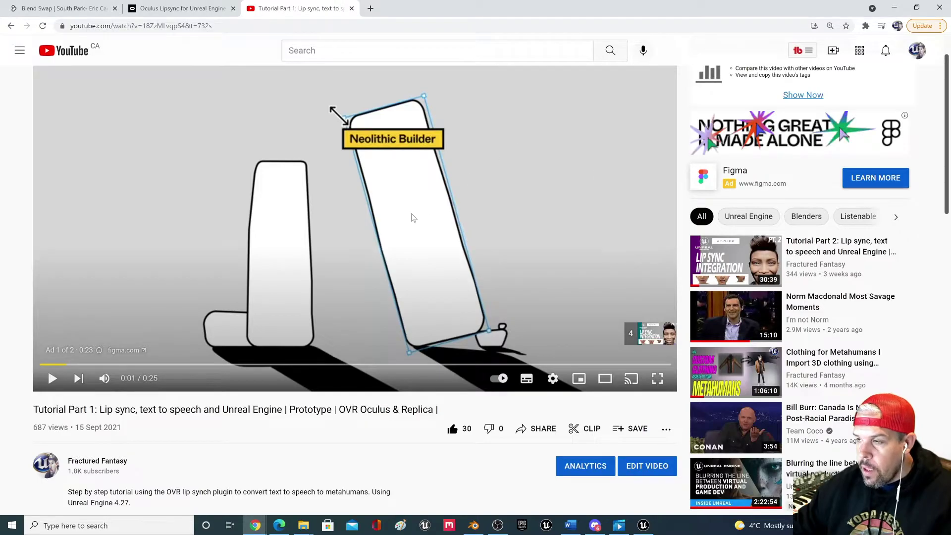
scroll(347, 193, up, 1)
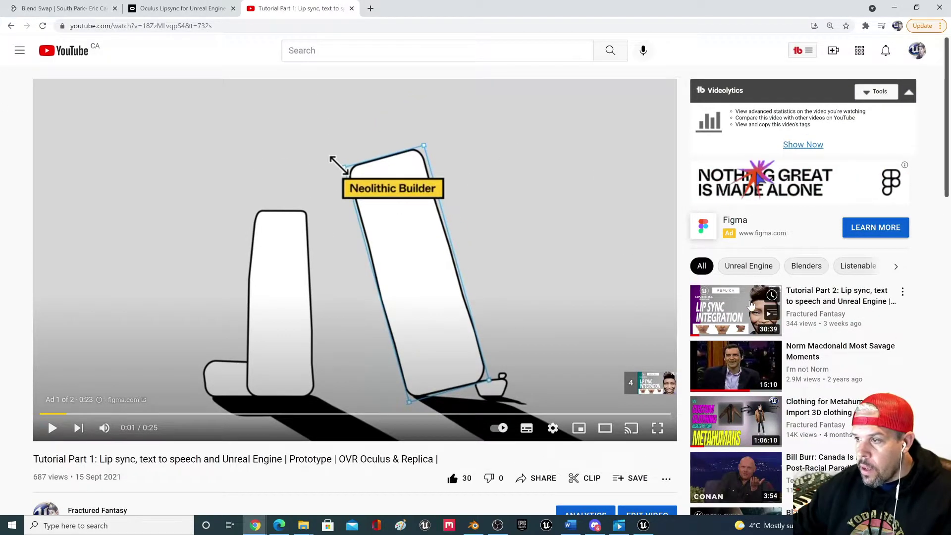
scroll(544, 289, down, 4)
scroll(315, 328, down, 3)
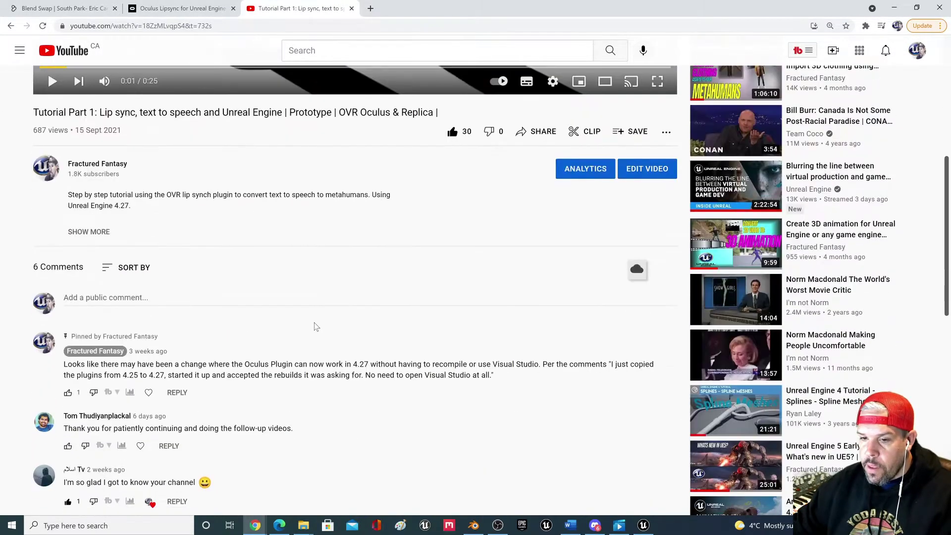
scroll(314, 323, up, 7)
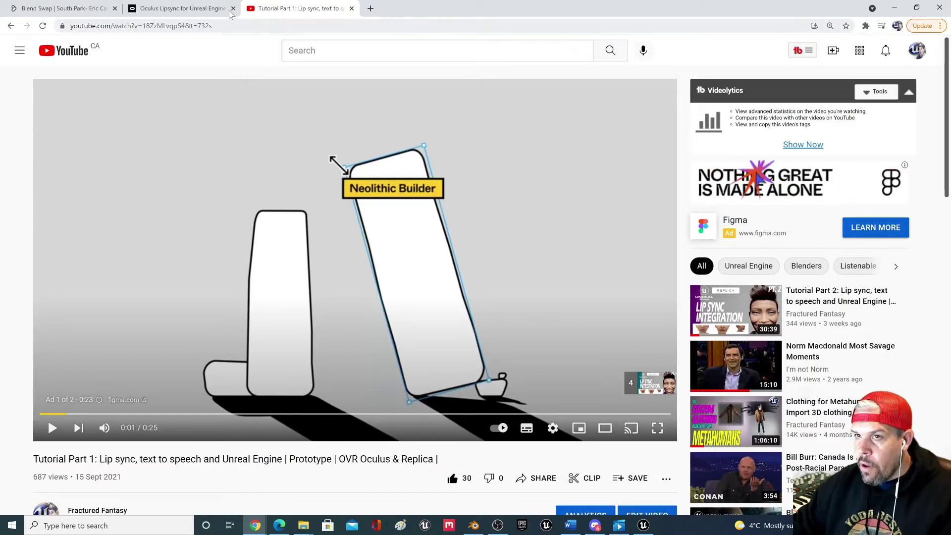
- Return to Unreal Engine, close the Plugins list and open Cartman_BP from the BluePrints folder
click(181, 9)
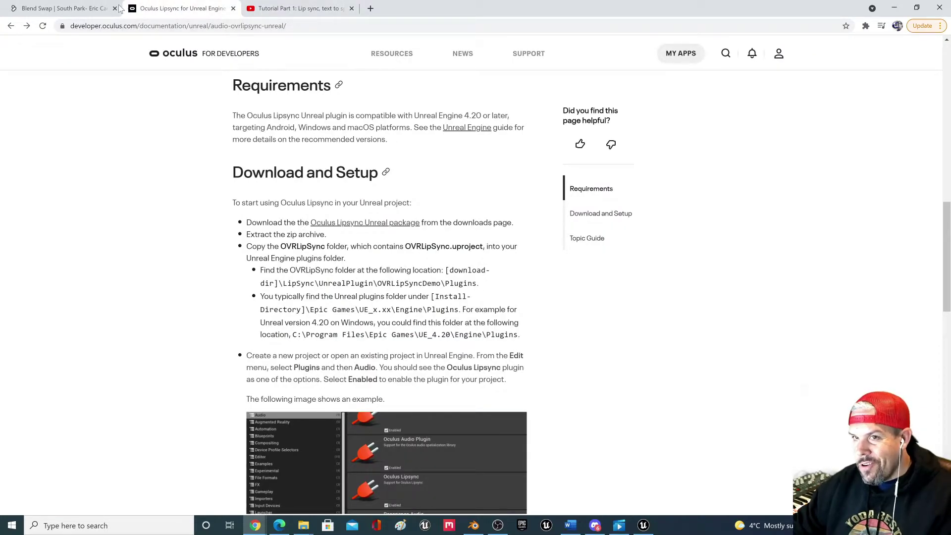
click(894, 7)
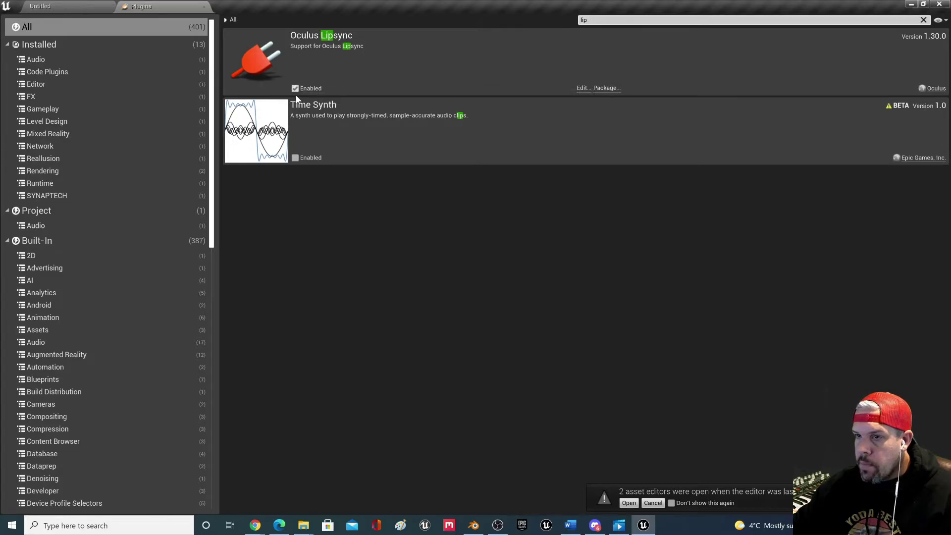
click(205, 7)
mouse_move(422, 143)
right_down()
mouse_move(430, 126)
mouse_move(422, 143)
right_up()
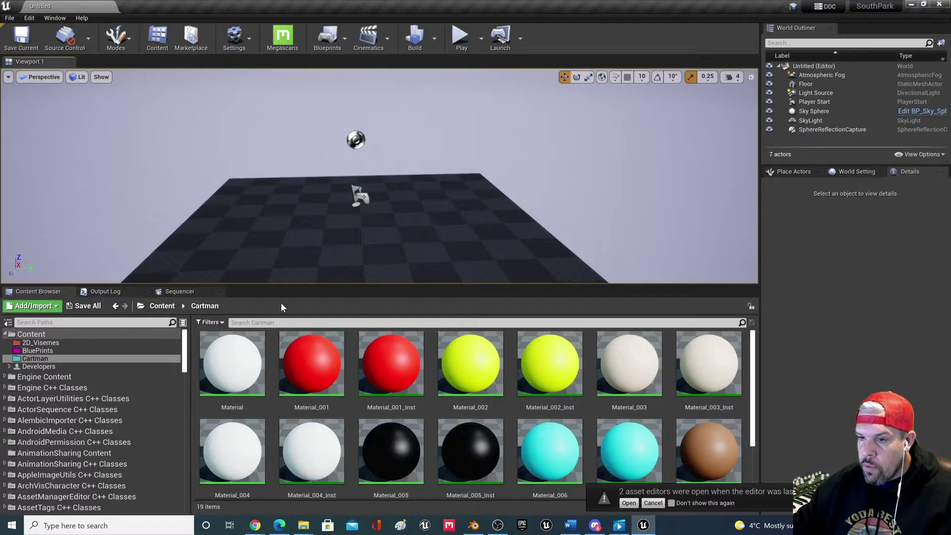
click(72, 348)
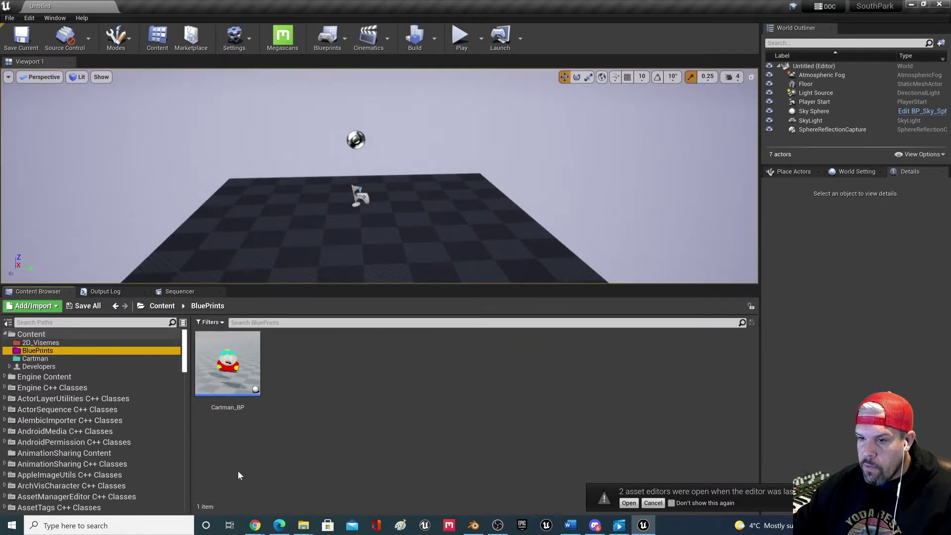
double_click(233, 366)
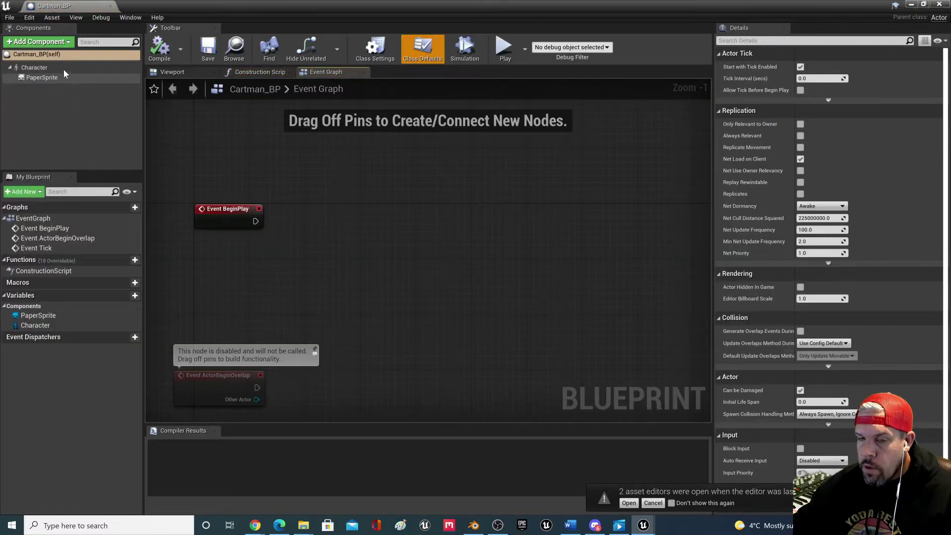
- Add an OVRLip Sync Playback Actor component to Cartman_BP
click(45, 44)
text(ovr)
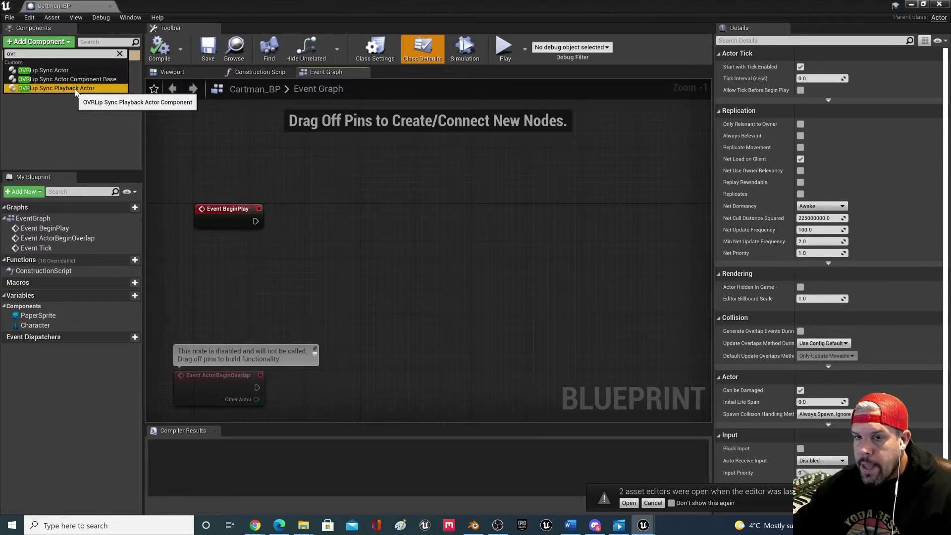
click(74, 88)
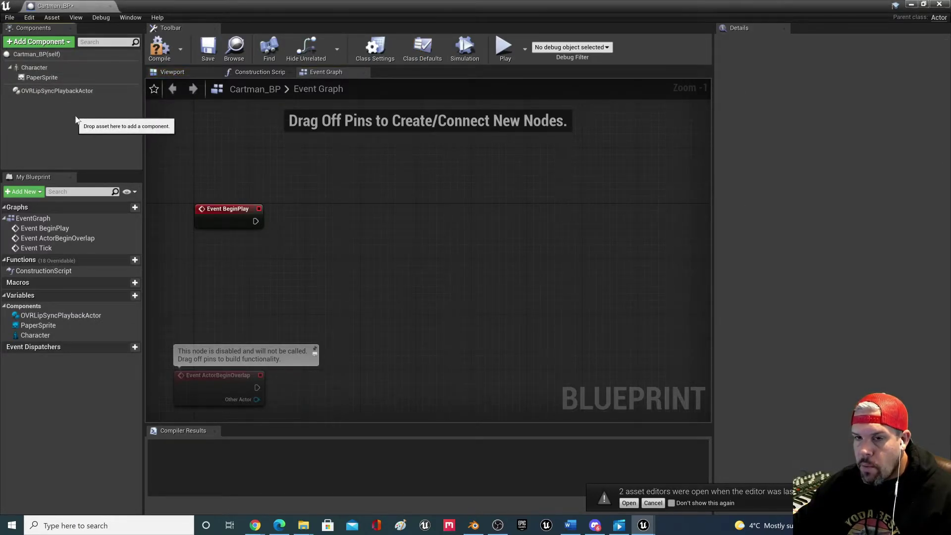
- Add an Audio component to Cartman_BP and select it to show its details
click(38, 41)
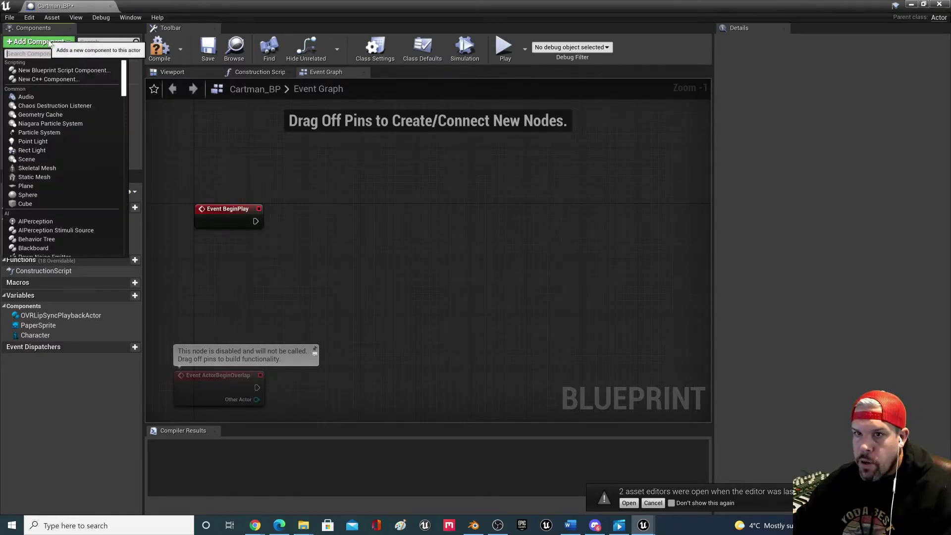
text(audio)
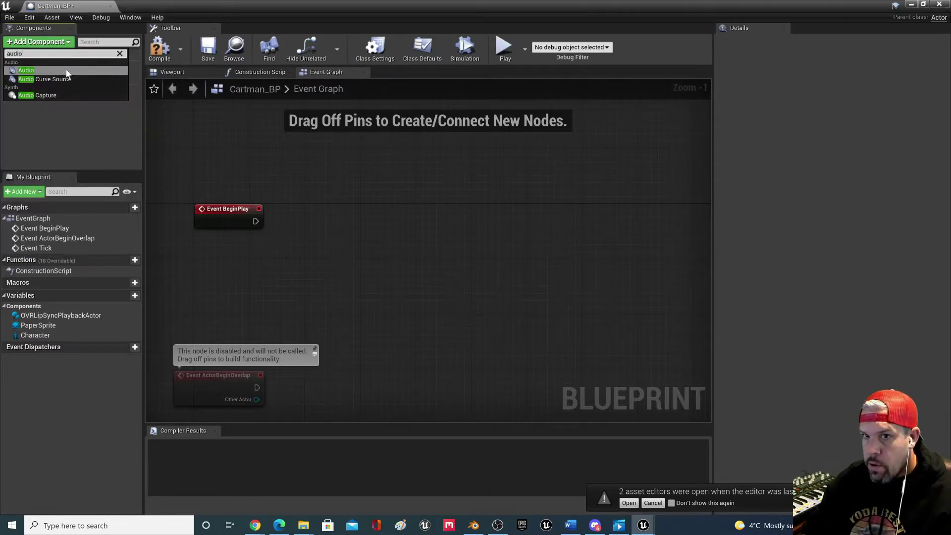
click(47, 67)
click(55, 114)
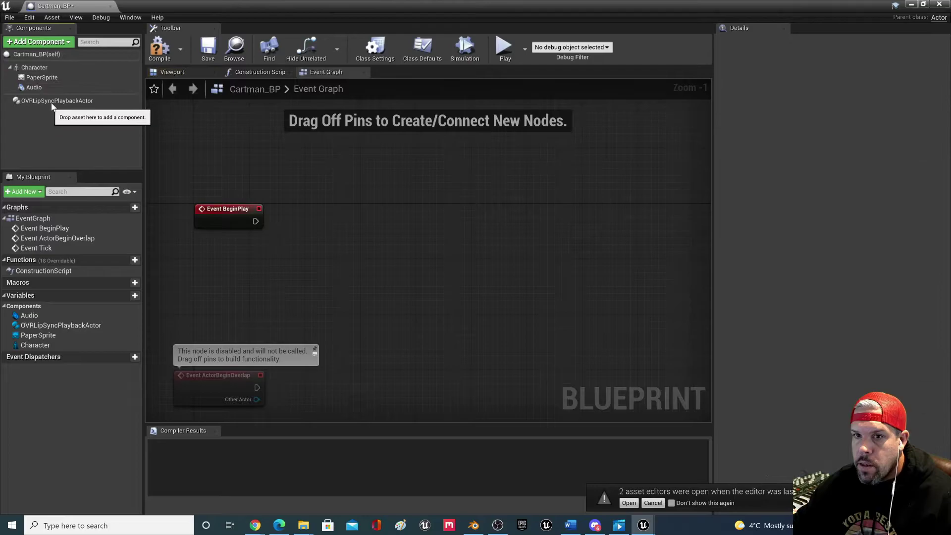
click(43, 88)
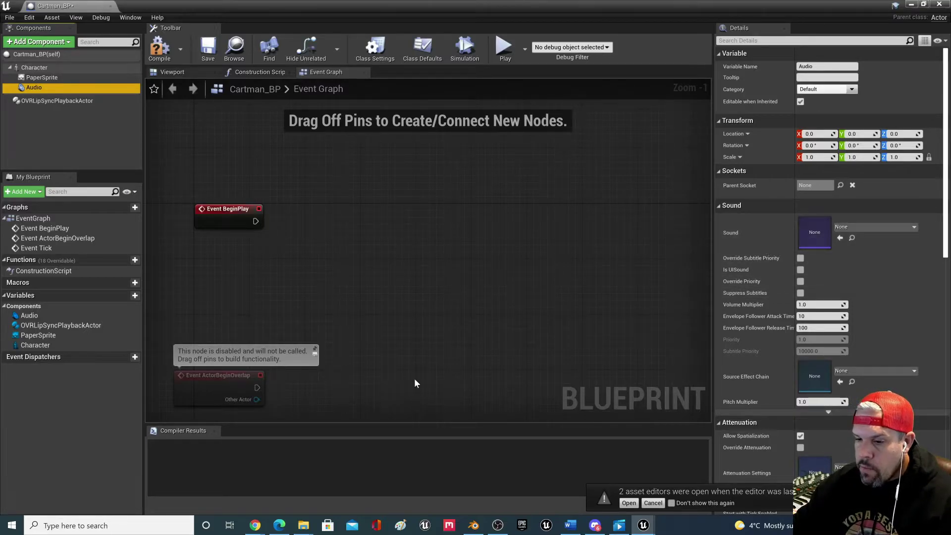
- Switch to Chrome, bring the Eric Cartman Sounds: South Park soundboard into the CleanPNG window and select its 101soundboards.com address
mouse_move(262, 531)
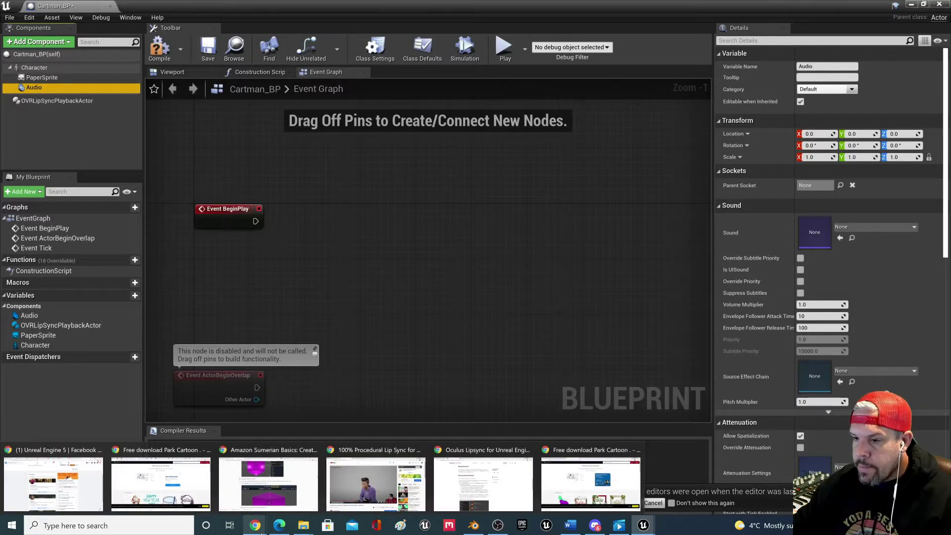
click(590, 482)
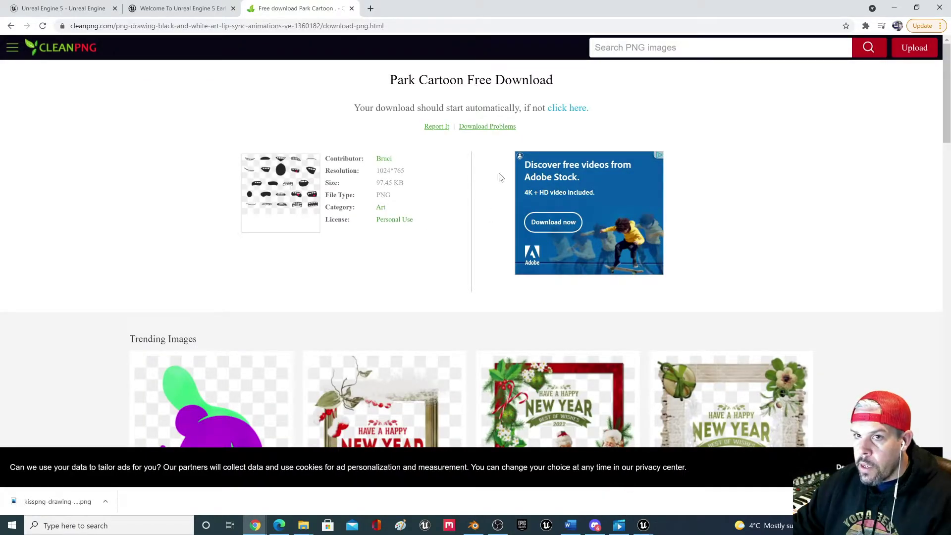
mouse_move(255, 526)
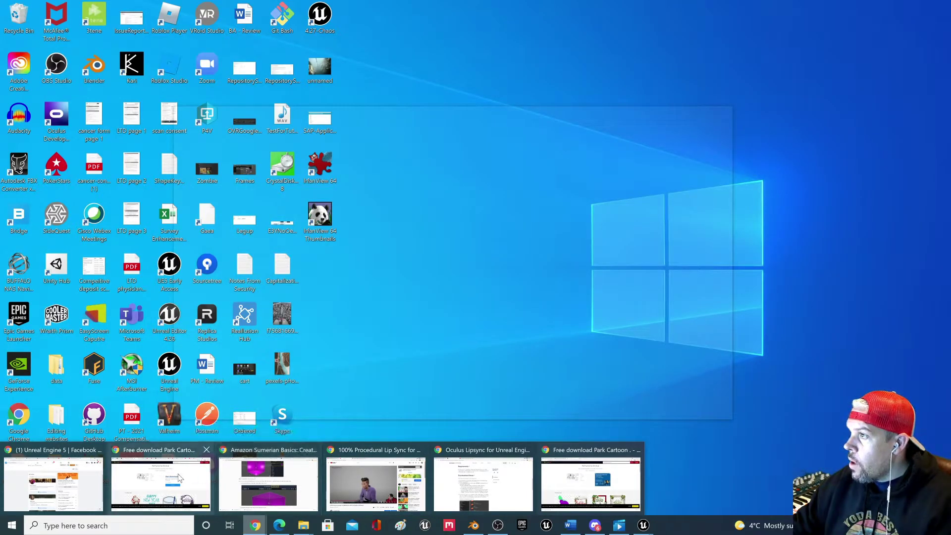
click(179, 478)
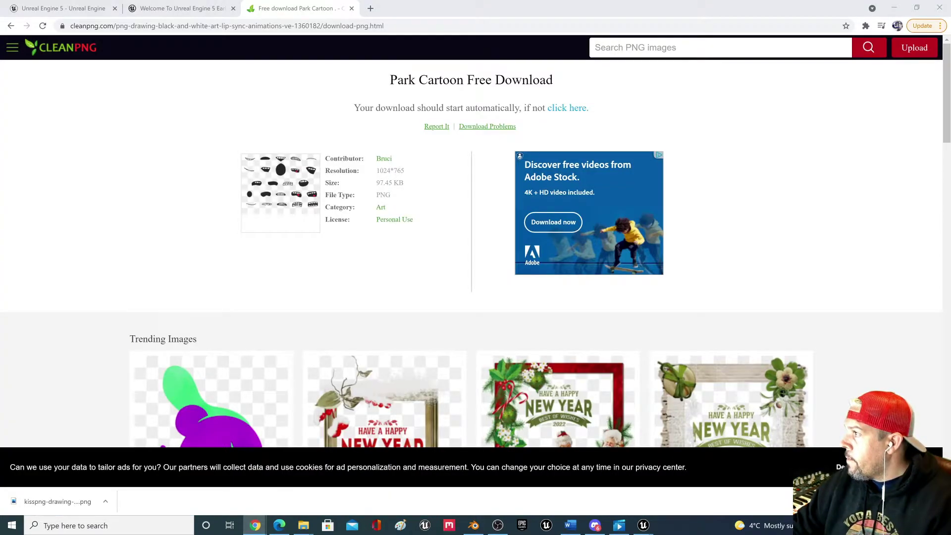
drag(539, 4, 426, 8)
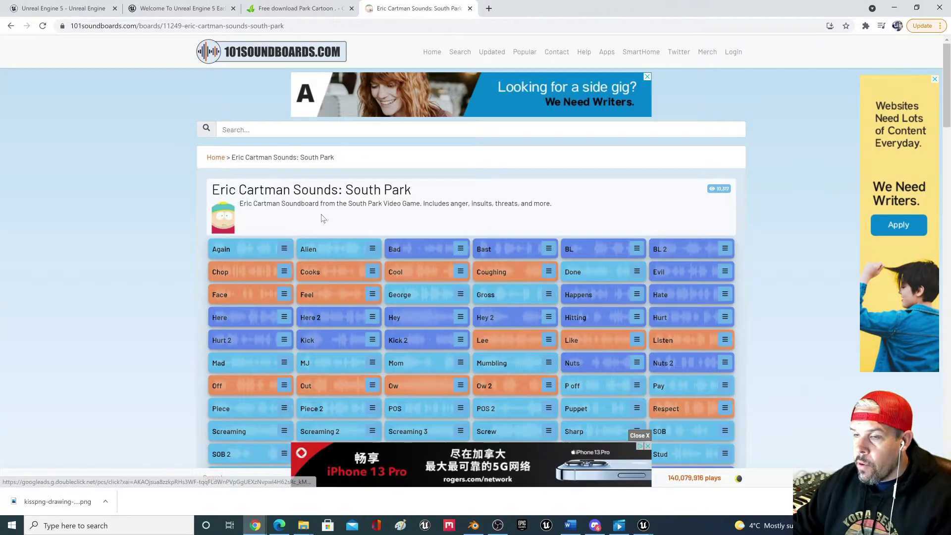
click(183, 25)
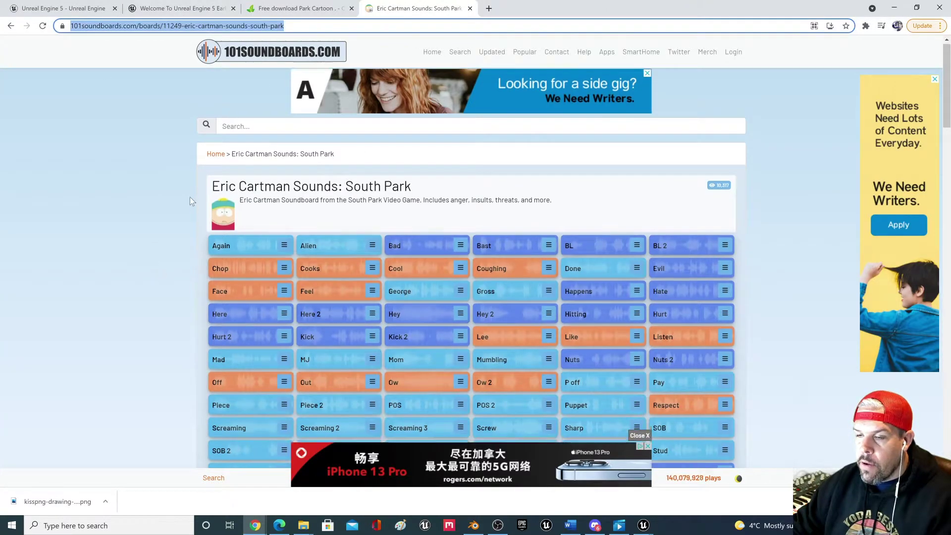
- Play the "Again" sound clip and look over the soundboard's clips and download option
scroll(353, 273, down, 2)
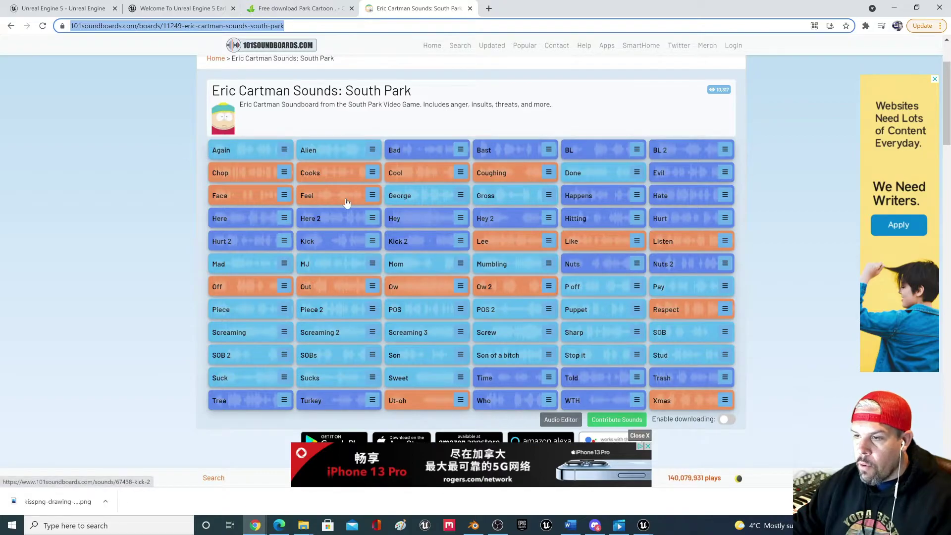
click(247, 150)
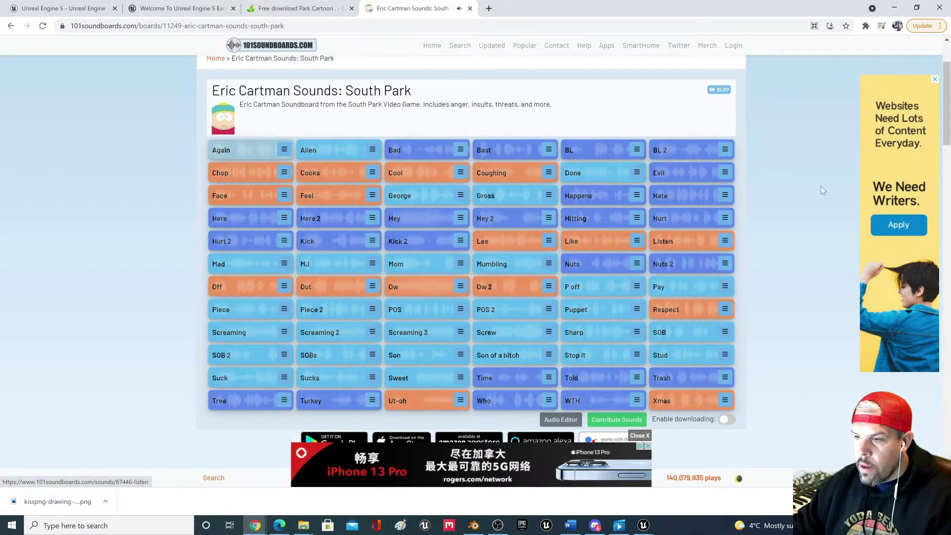
scroll(808, 190, down, 3)
scroll(749, 214, up, 2)
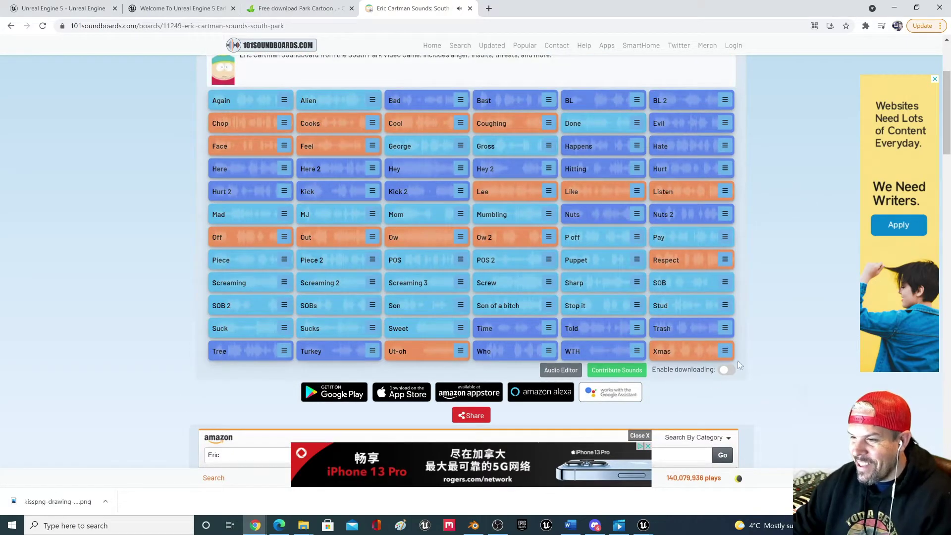
scroll(540, 144, up, 2)
scroll(539, 144, down, 2)
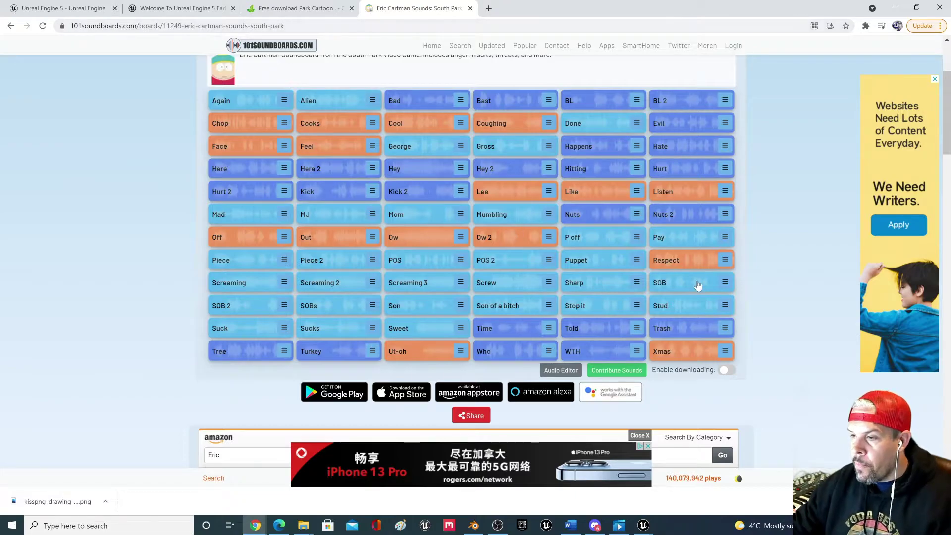
- Enable downloading on the Eric Cartman soundboard and play the "Respect" clip
click(725, 371)
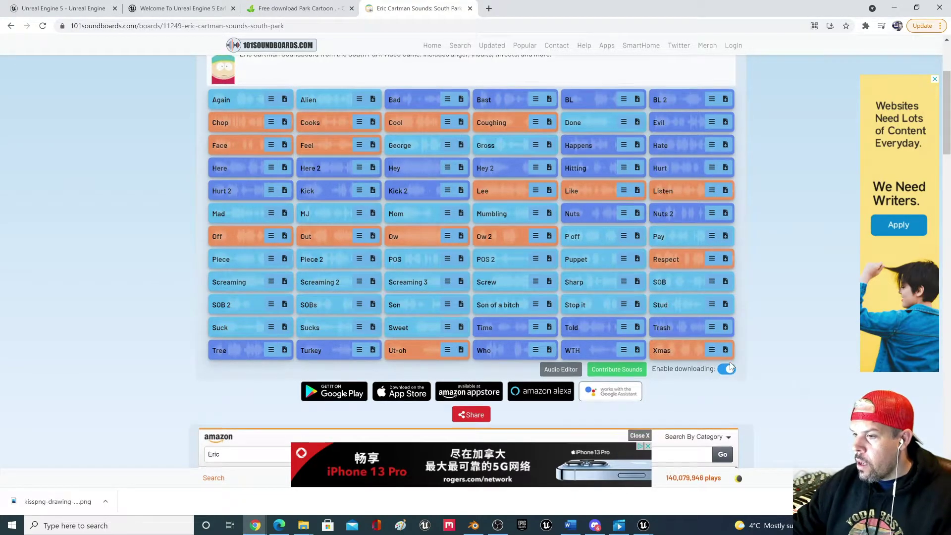
scroll(729, 363, up, 2)
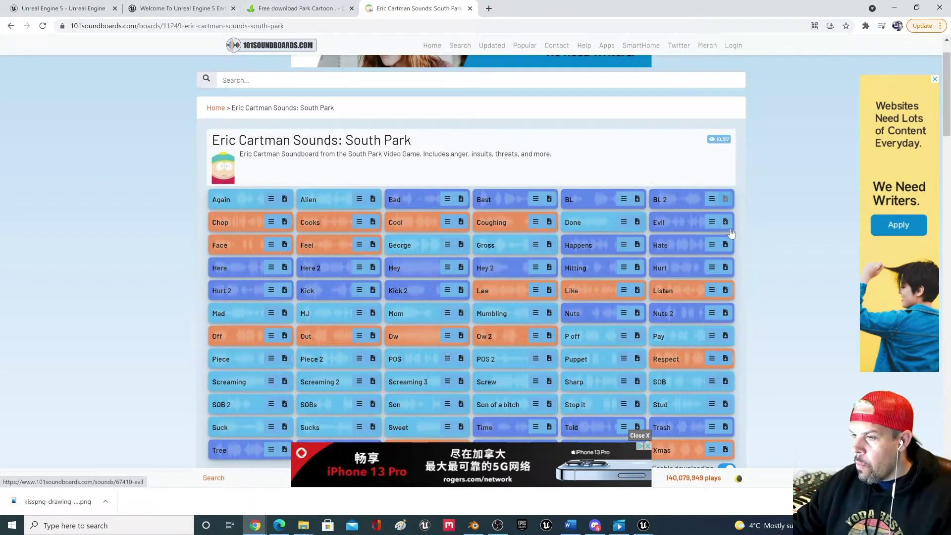
scroll(725, 382, down, 4)
scroll(727, 343, up, 1)
click(669, 213)
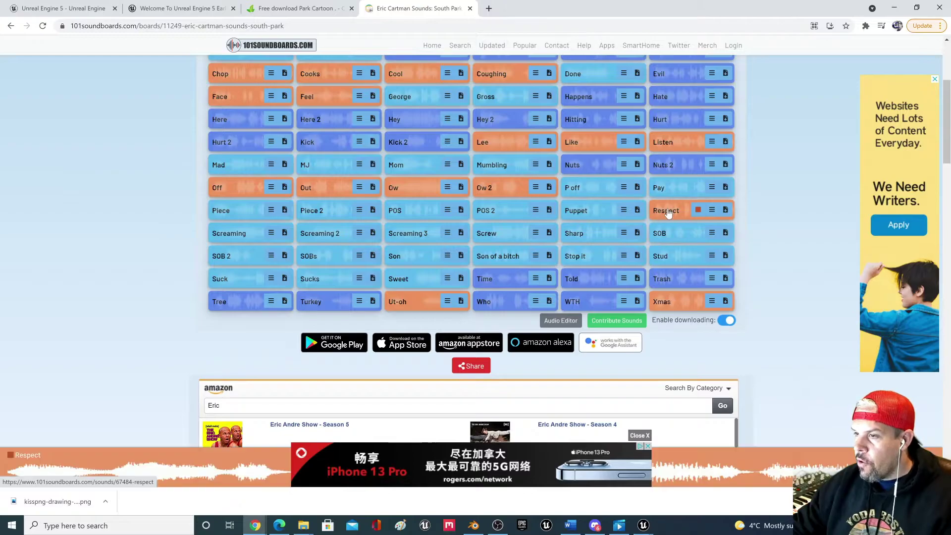
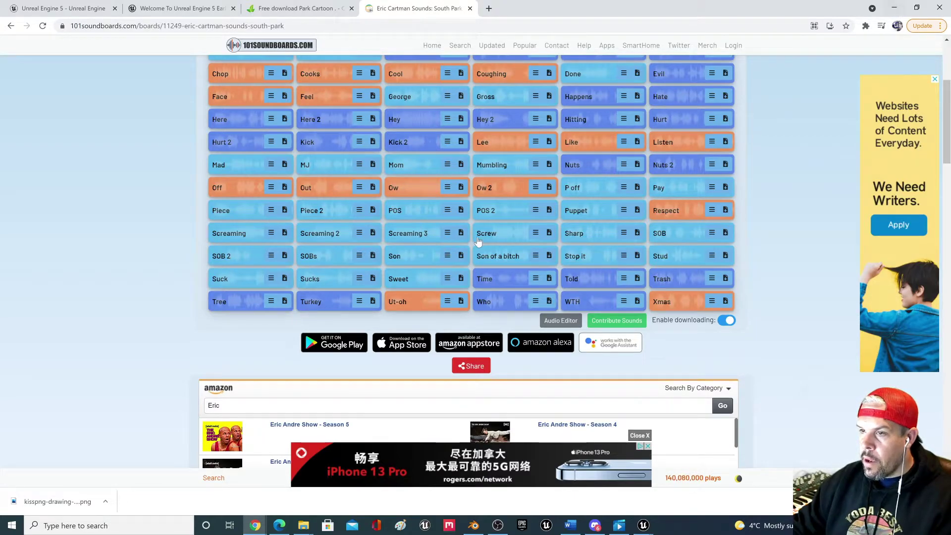
- Play the "Sweet" clip on the soundboard and download its sound file
scroll(305, 225, up, 2)
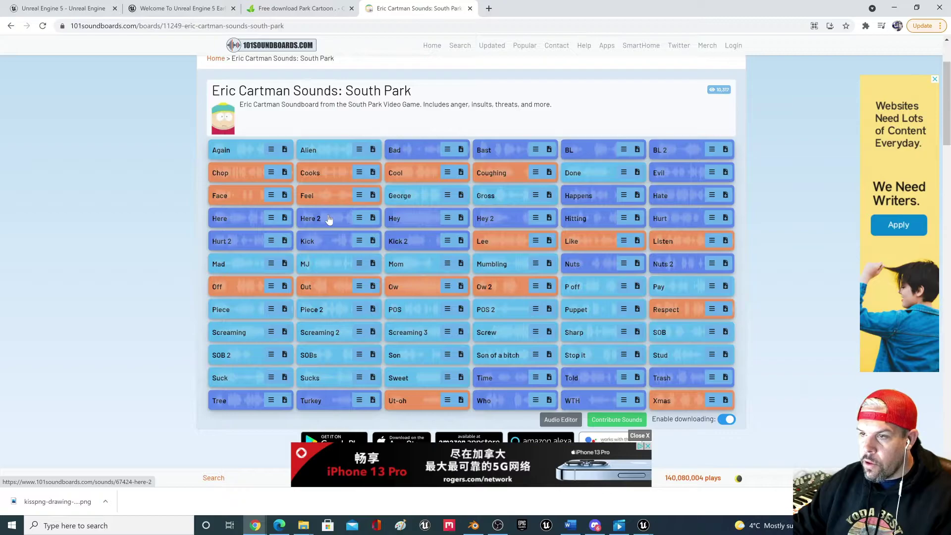
scroll(405, 248, down, 2)
scroll(416, 253, up, 2)
click(399, 378)
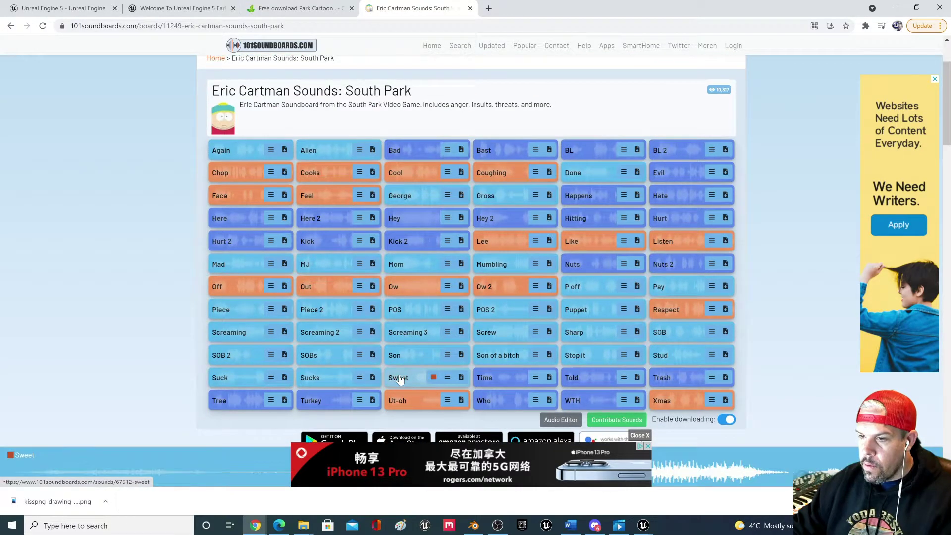
click(462, 378)
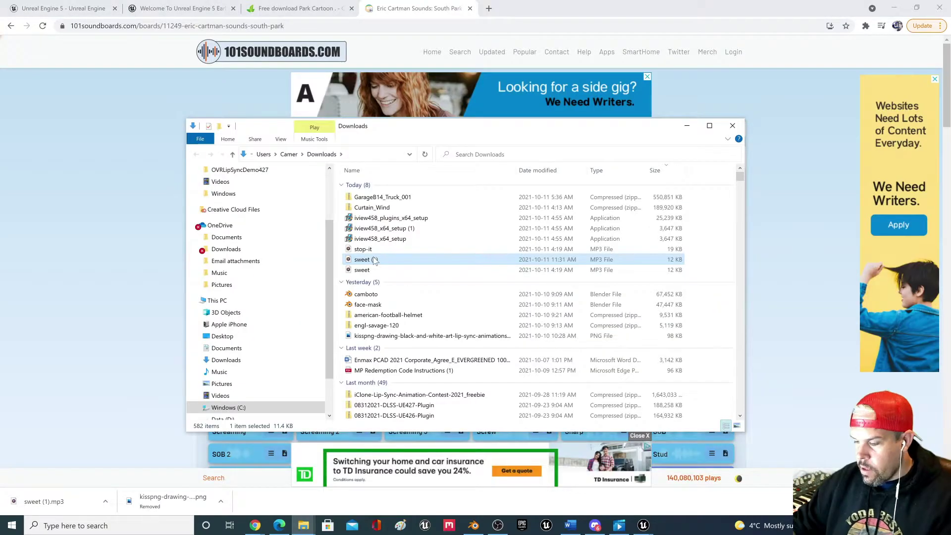
- Delete the duplicate sweet (1) MP3 from the Downloads folder and copy the original sweet MP3
key(Delete)
right_click(368, 260)
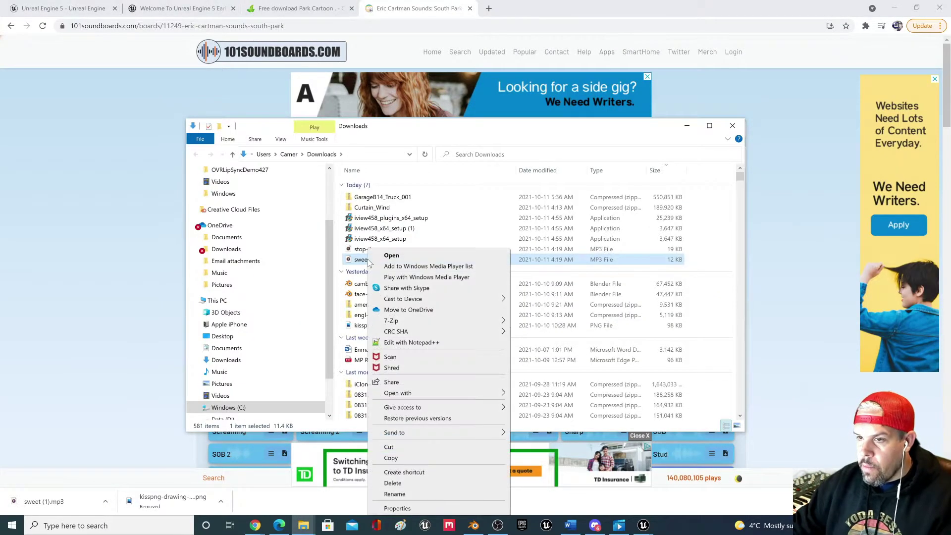
click(419, 458)
- Paste the copied sweet MP3 into 3D Assets > CCBY - Assets > SouthPark on New Volume (E:)
scroll(258, 367, down, 2)
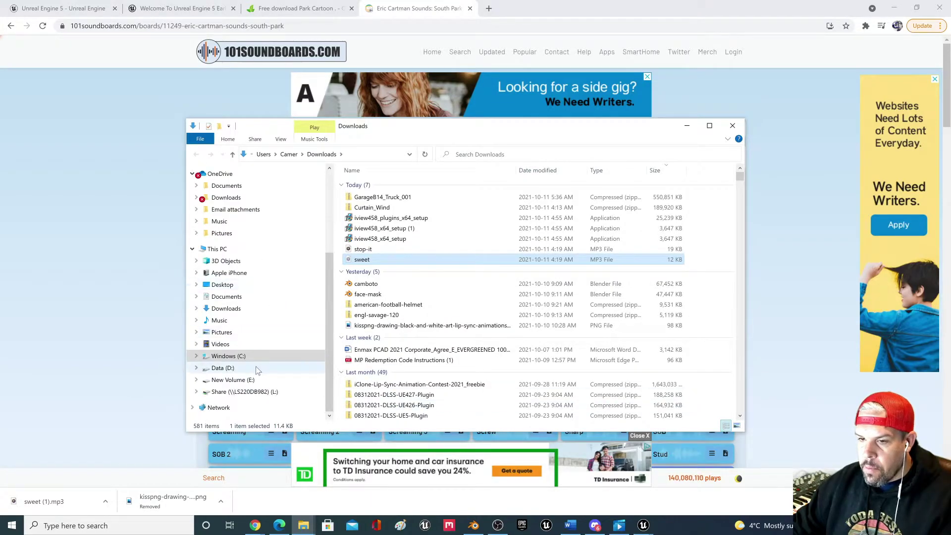
click(243, 379)
double_click(388, 196)
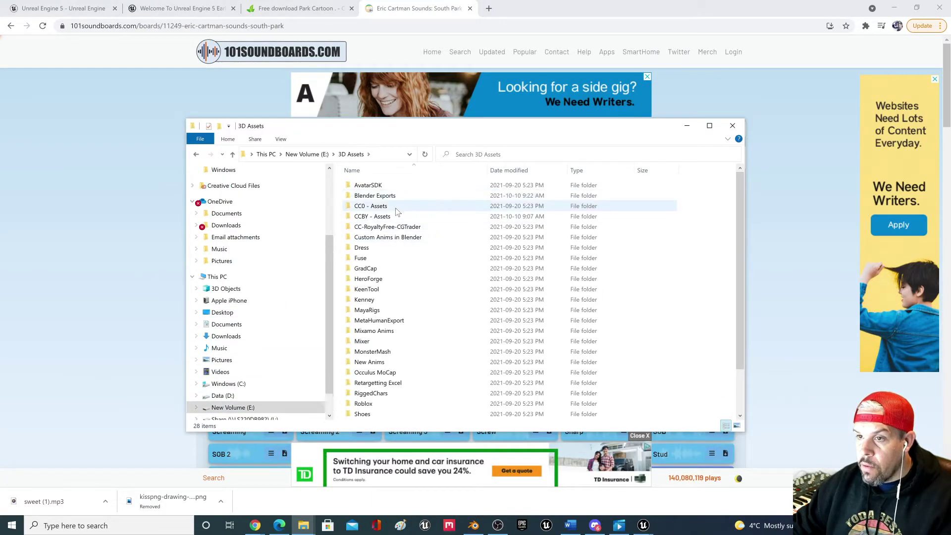
double_click(390, 218)
click(372, 212)
right_click(394, 339)
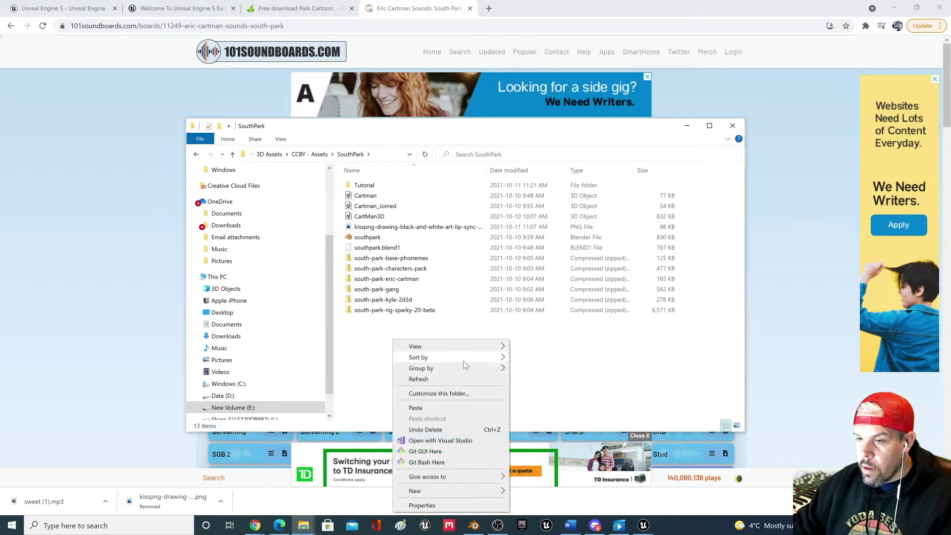
click(430, 407)
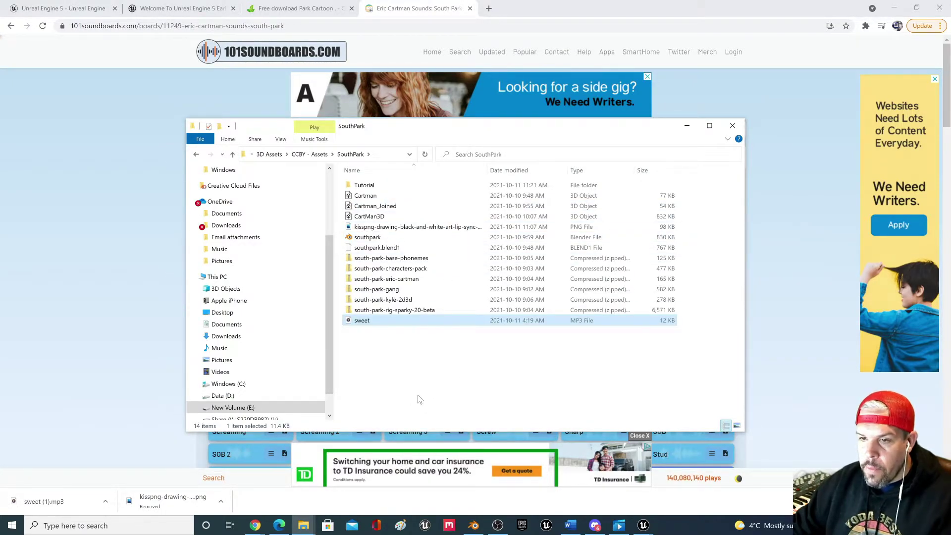
- Find and launch Audacity, and dismiss its welcome message
click(74, 526)
text(aud)
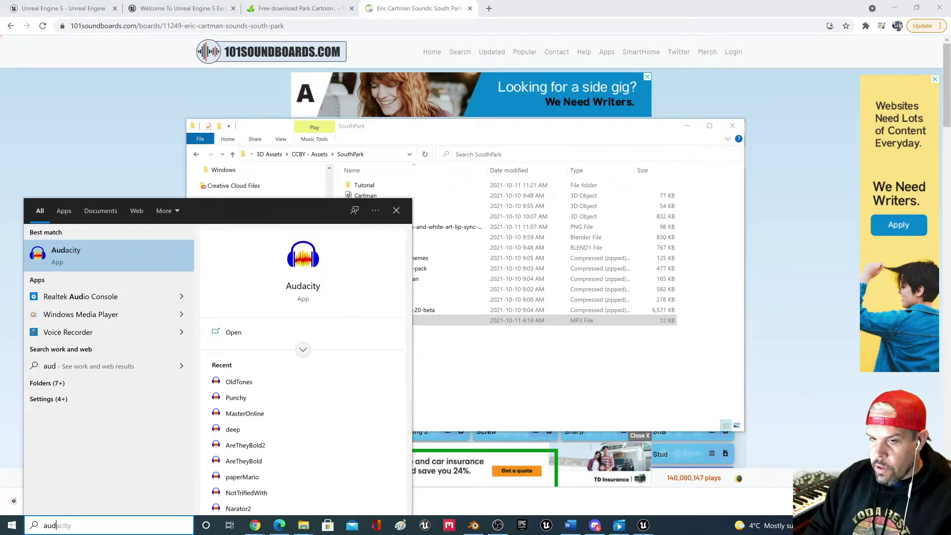
key(Escape)
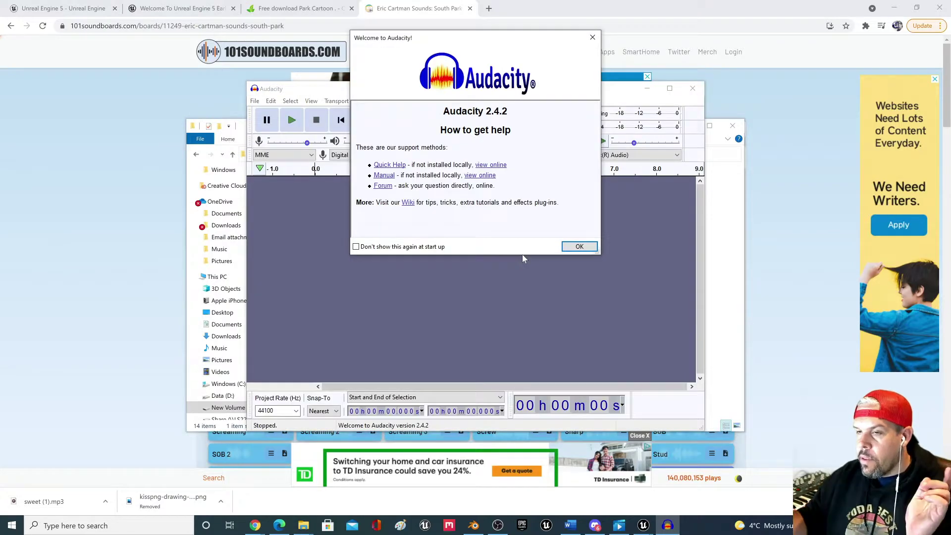
click(579, 246)
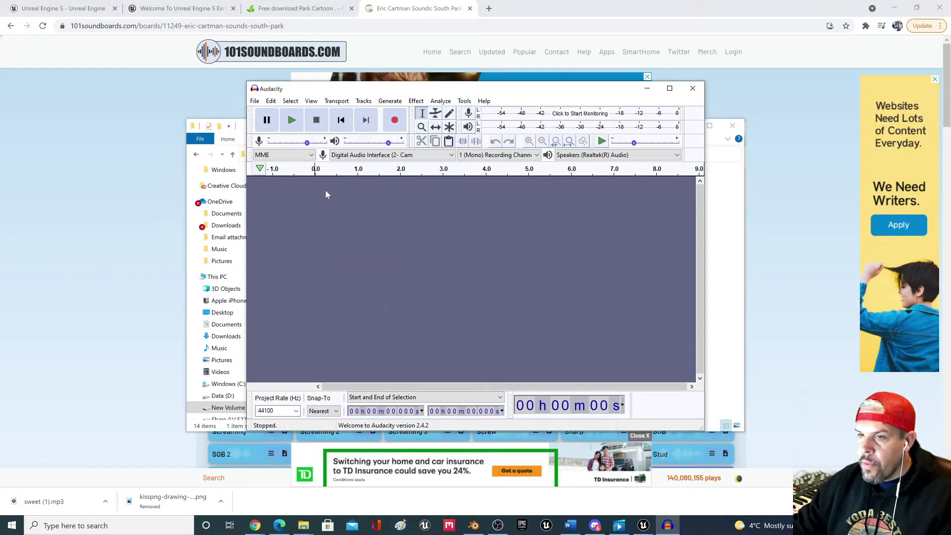
- Load the sweet MP3 from the SouthPark folder into Audacity, keeping the whole audio window in view
drag(299, 92, 595, 100)
drag(361, 320, 647, 274)
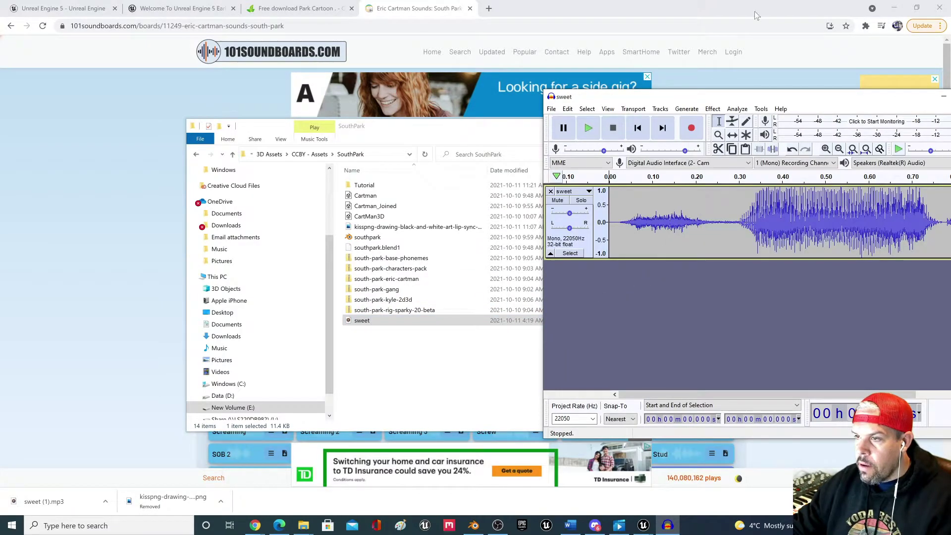
drag(755, 99, 535, 92)
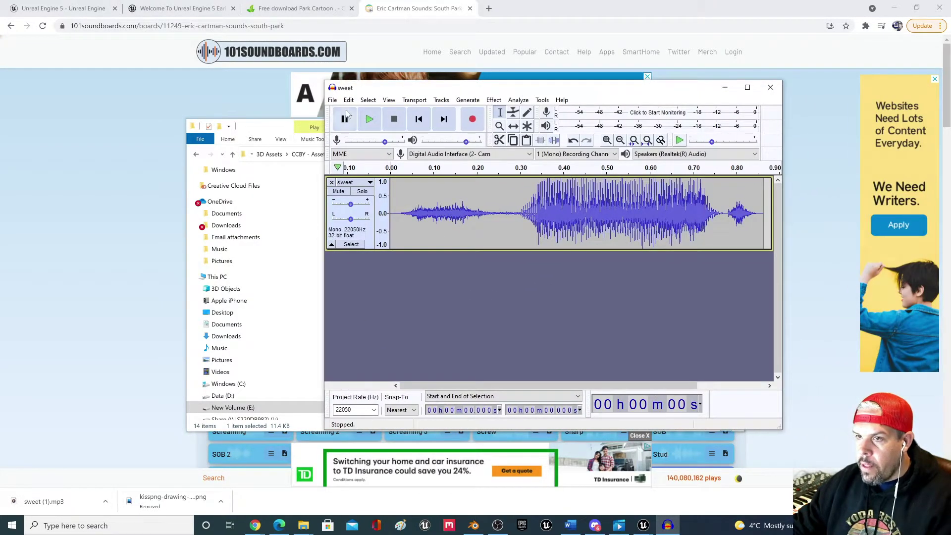
- Export the audio as a Signed 16-bit PCM WAV named sweet in the SouthPark folder, and close Audacity
click(332, 101)
mouse_move(364, 173)
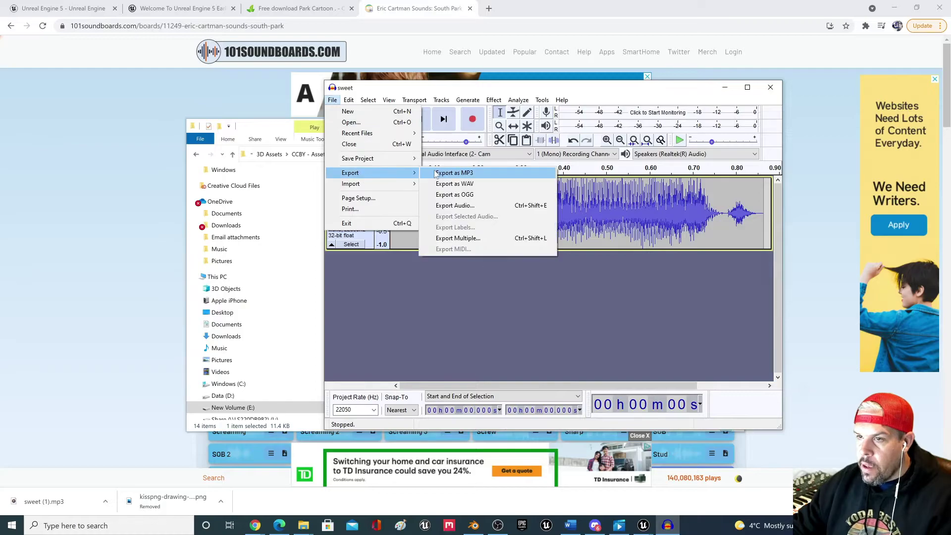
click(477, 183)
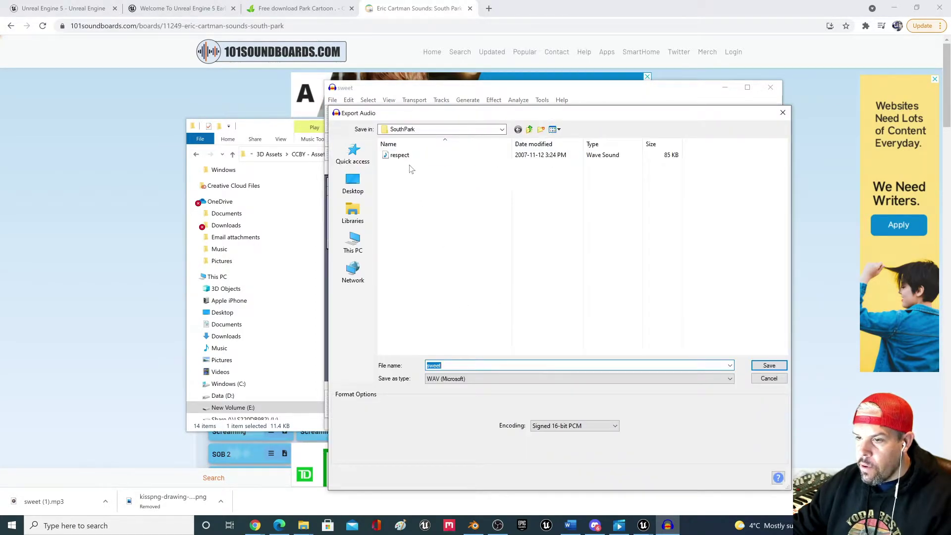
click(768, 366)
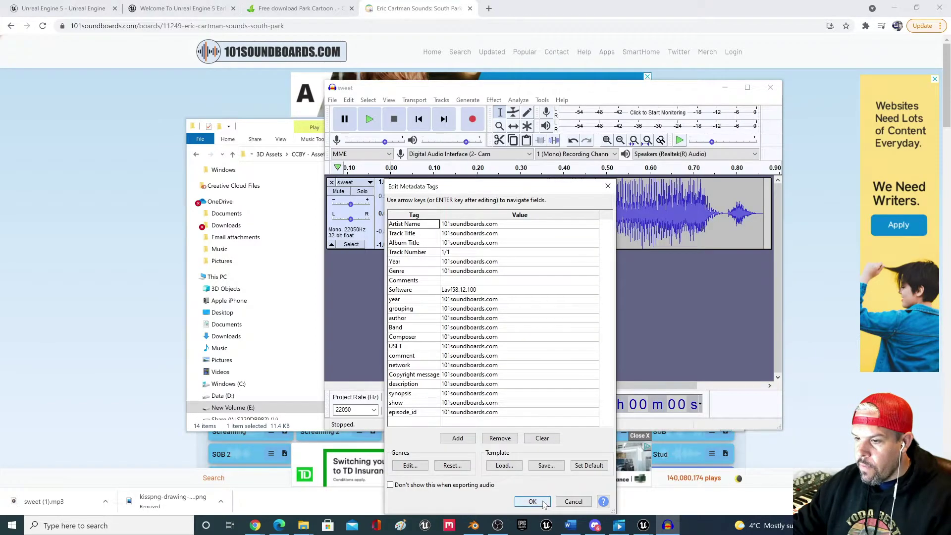
click(532, 501)
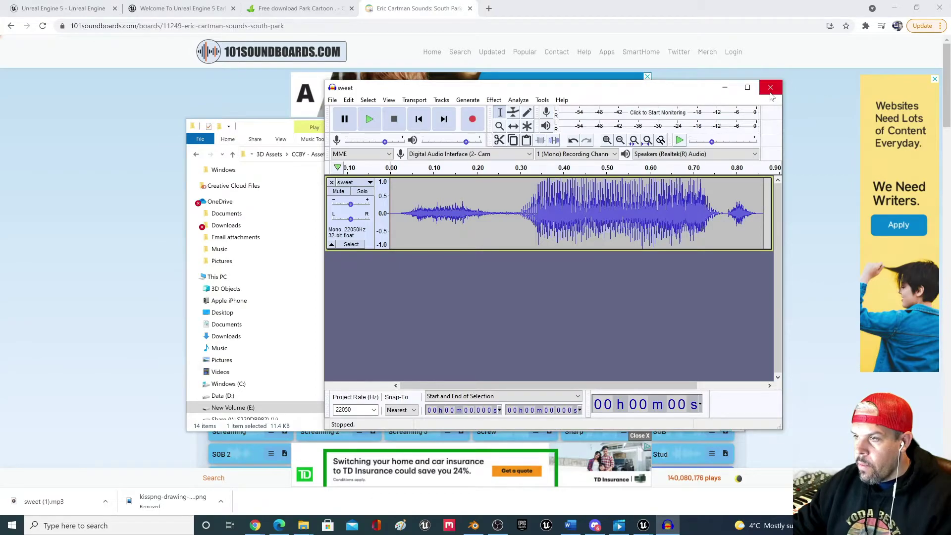
click(769, 88)
click(574, 259)
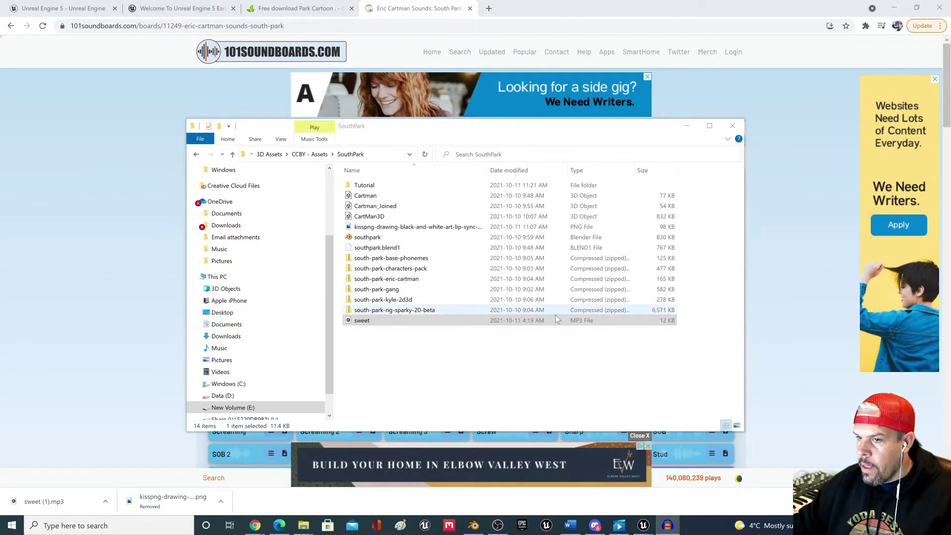
- Browse to Music Library > SouthPark on the Share (L:) drive in File Explorer to check the exported sweet WAV
scroll(275, 401, down, 1)
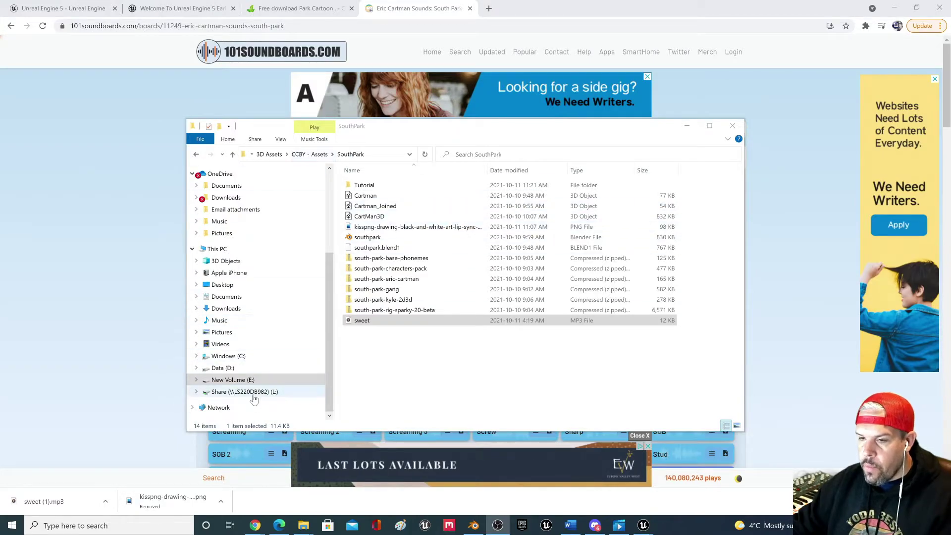
click(239, 392)
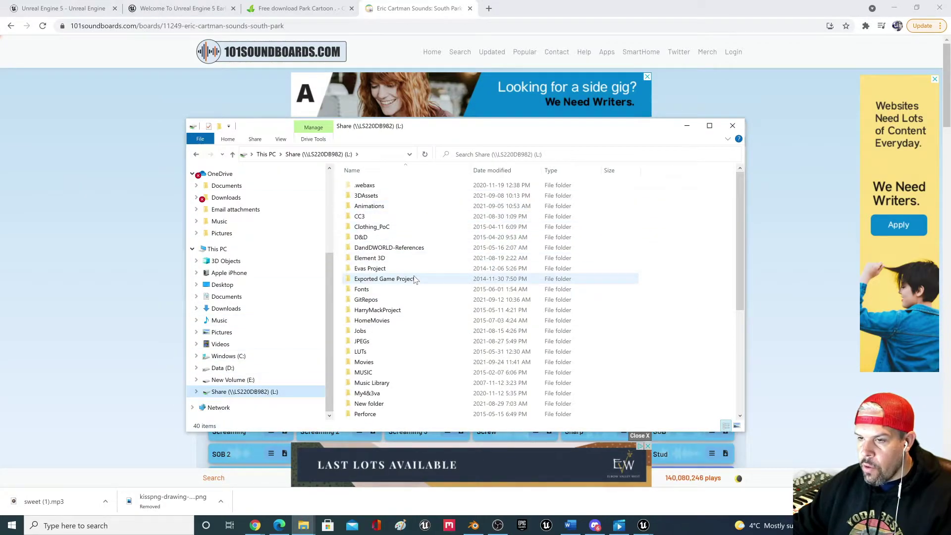
scroll(397, 366, down, 2)
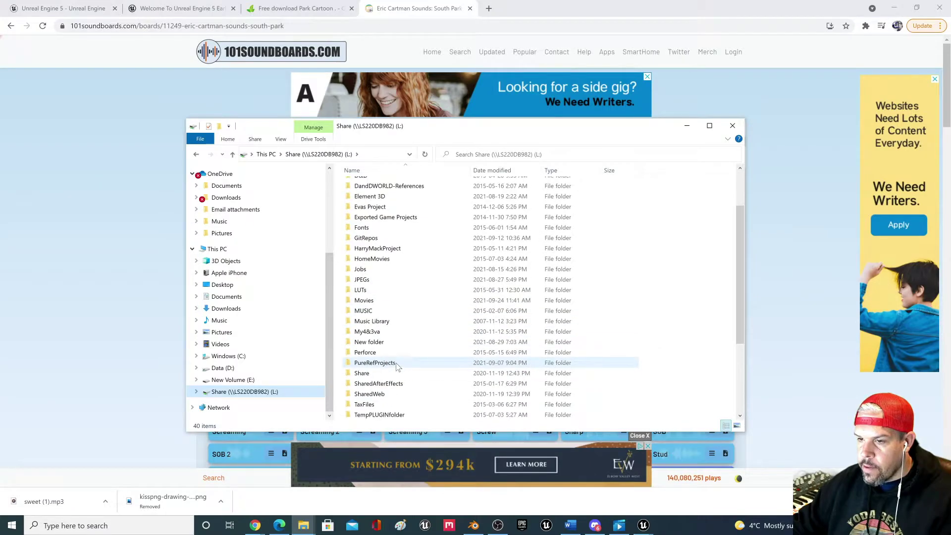
double_click(391, 323)
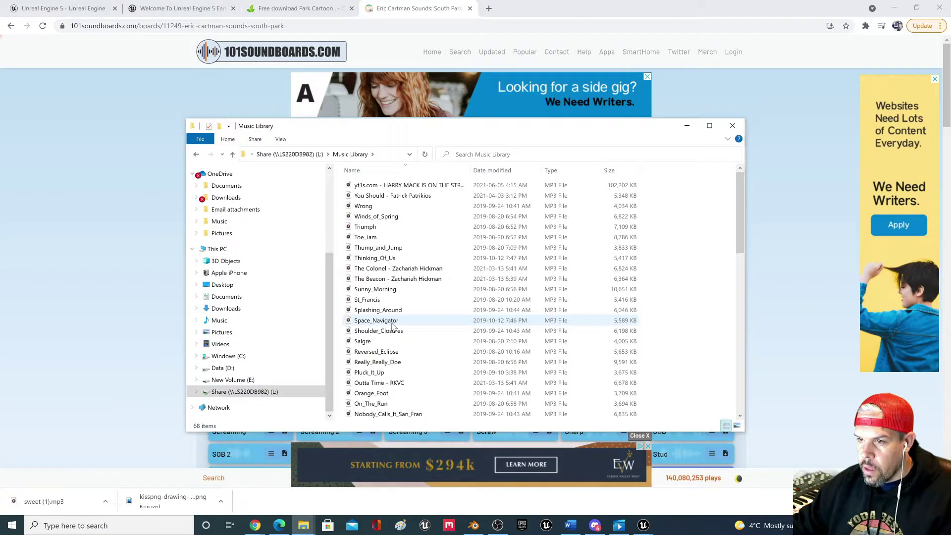
drag(744, 212, 743, 371)
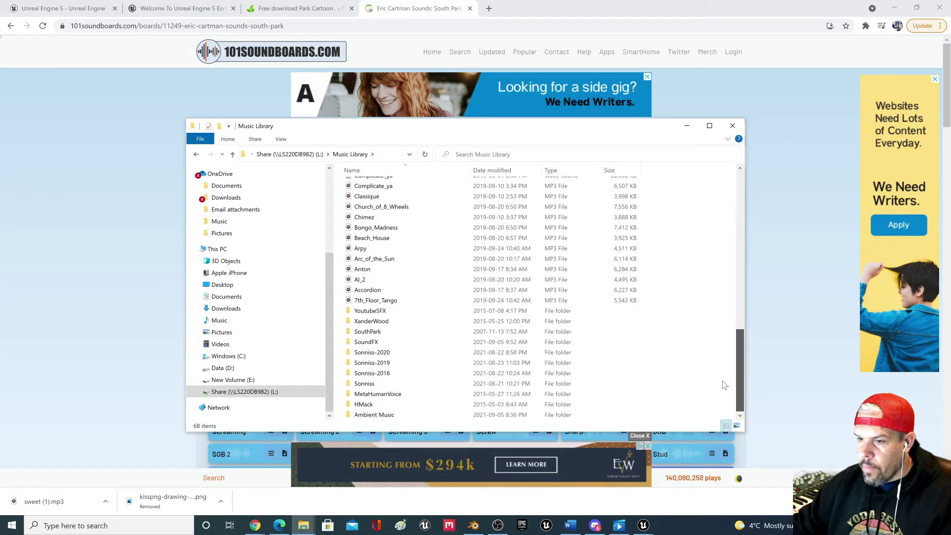
click(391, 333)
double_click(391, 333)
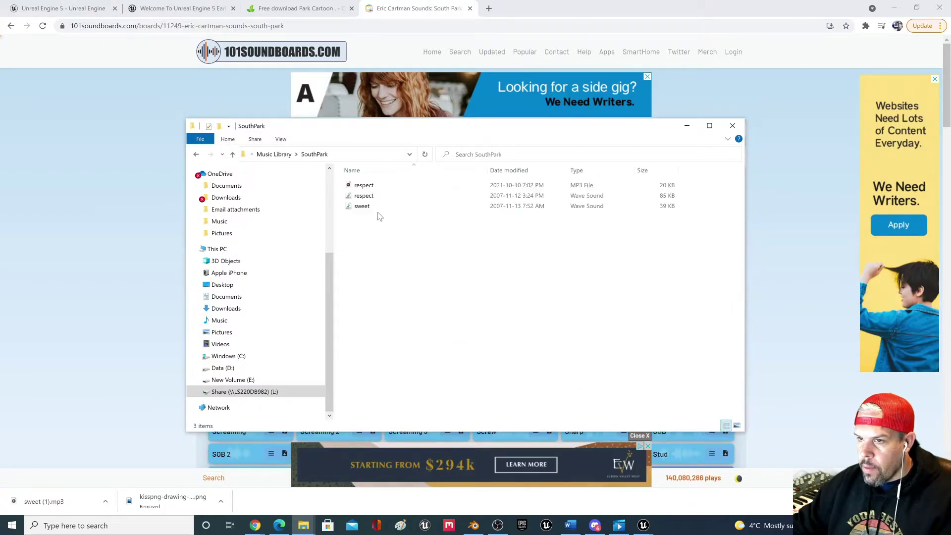
click(471, 258)
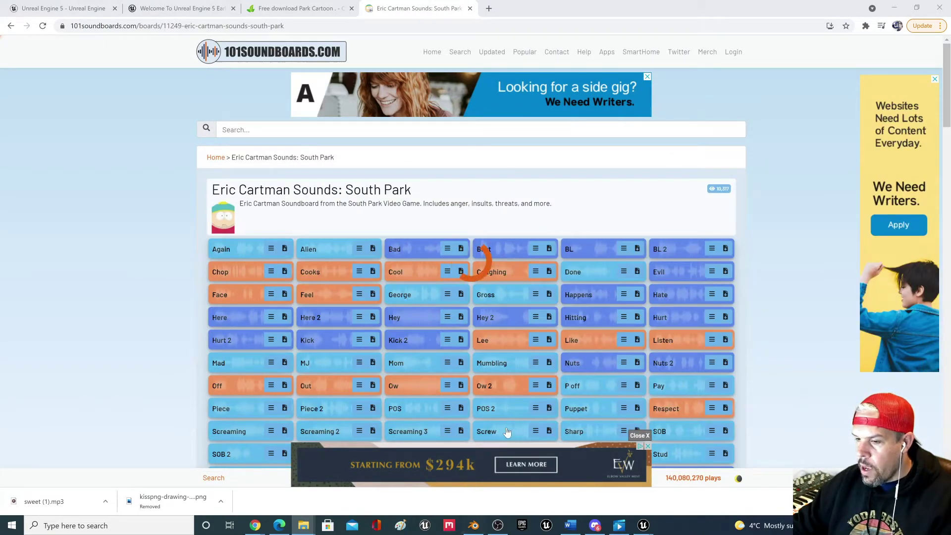
- Switch to Unreal Editor, dock the Cartman_BP window beside the level tab, and show the level editor
mouse_move(642, 529)
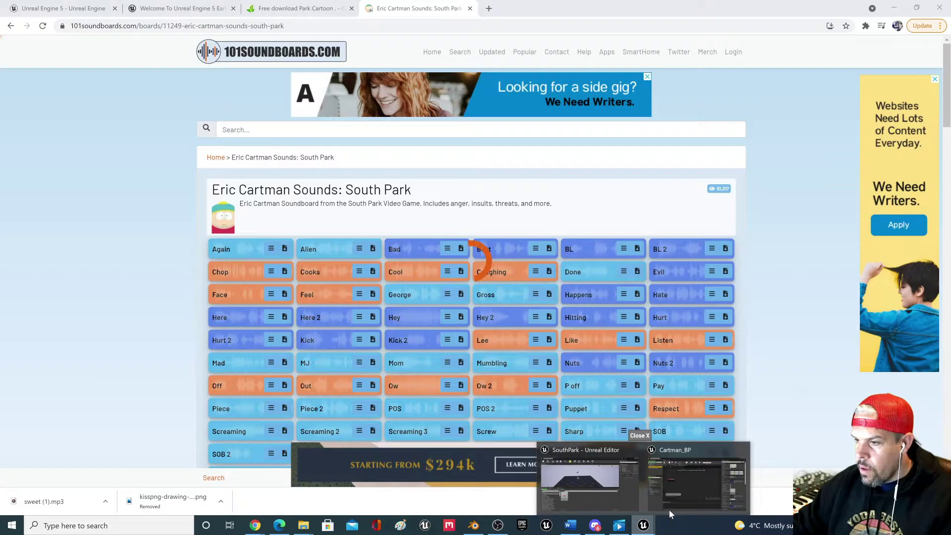
click(696, 483)
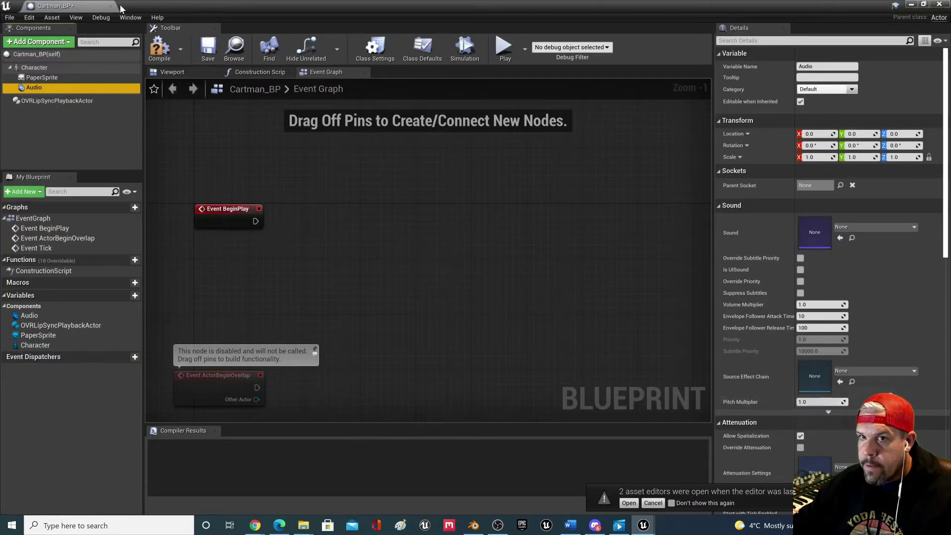
drag(97, 7, 251, 6)
click(61, 6)
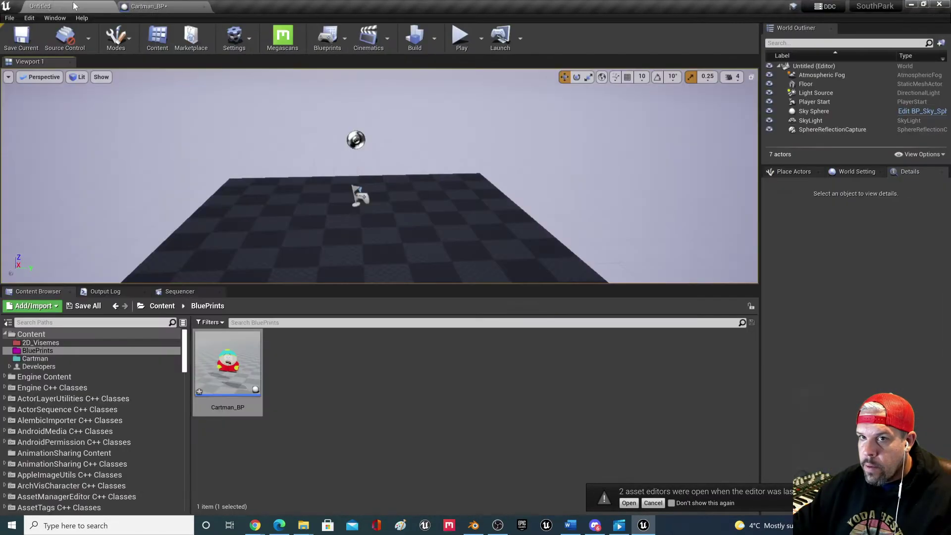
- Create a new folder named Audio inside the Content folder
right_click(36, 336)
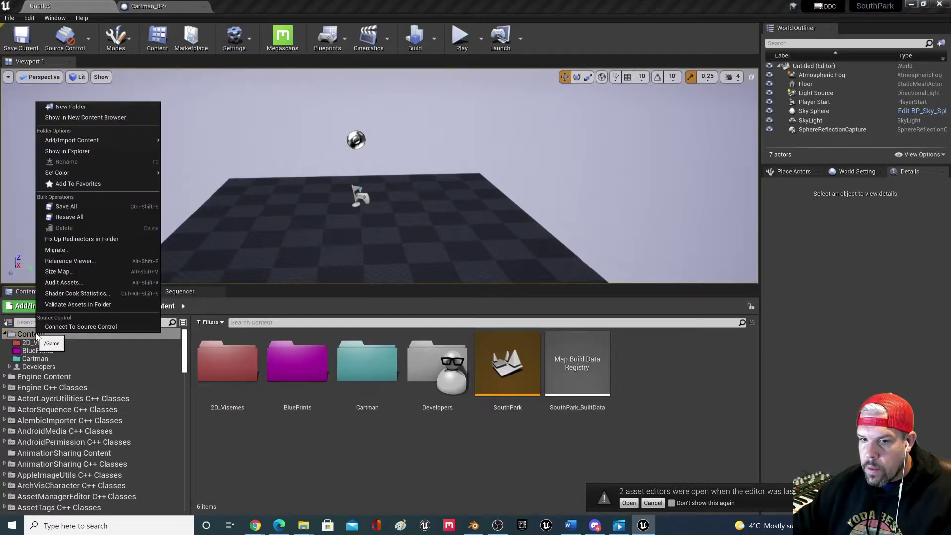
click(99, 107)
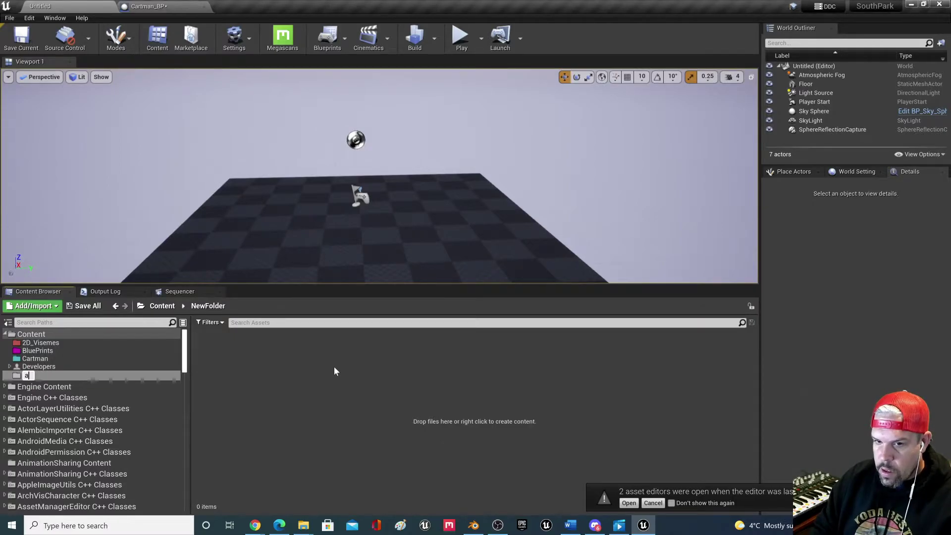
text(Audio)
key(Return)
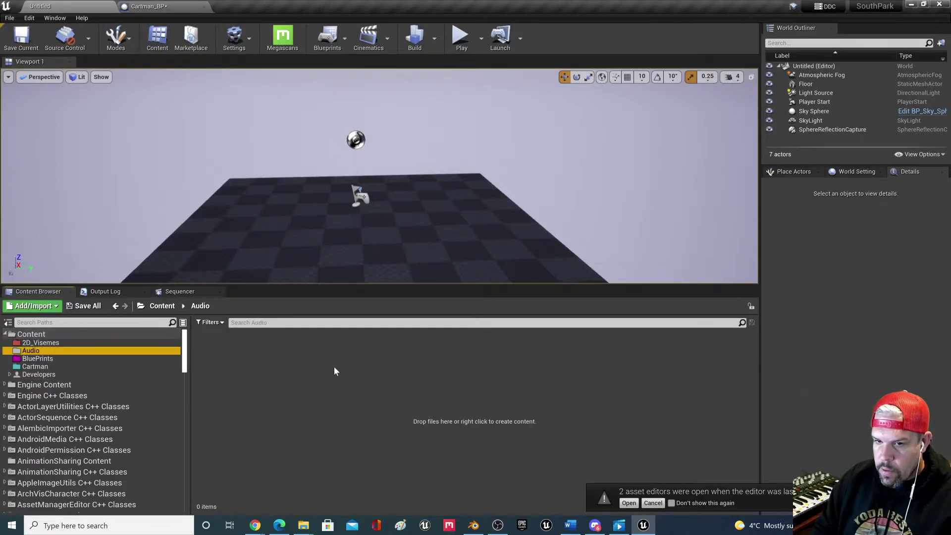
- Set the Audio folder's color to a new bright green
right_click(51, 352)
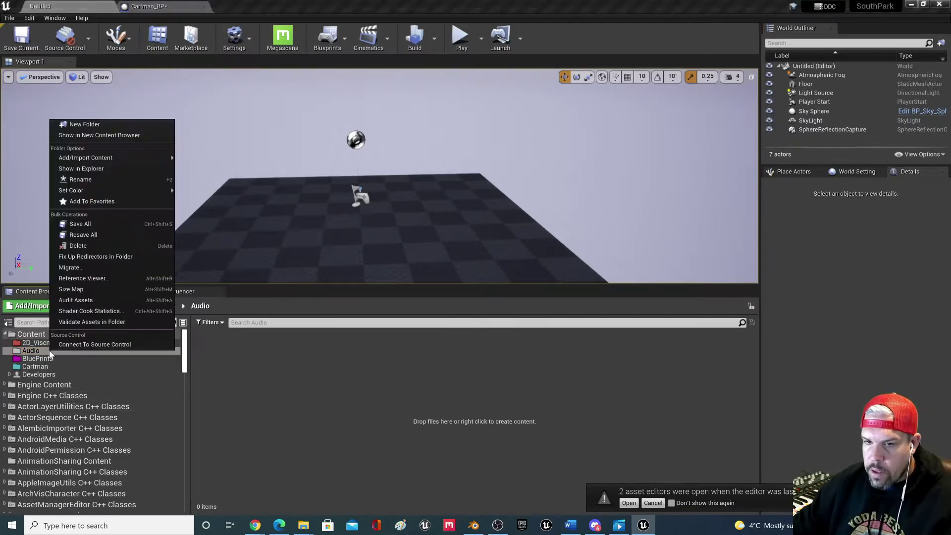
mouse_move(94, 192)
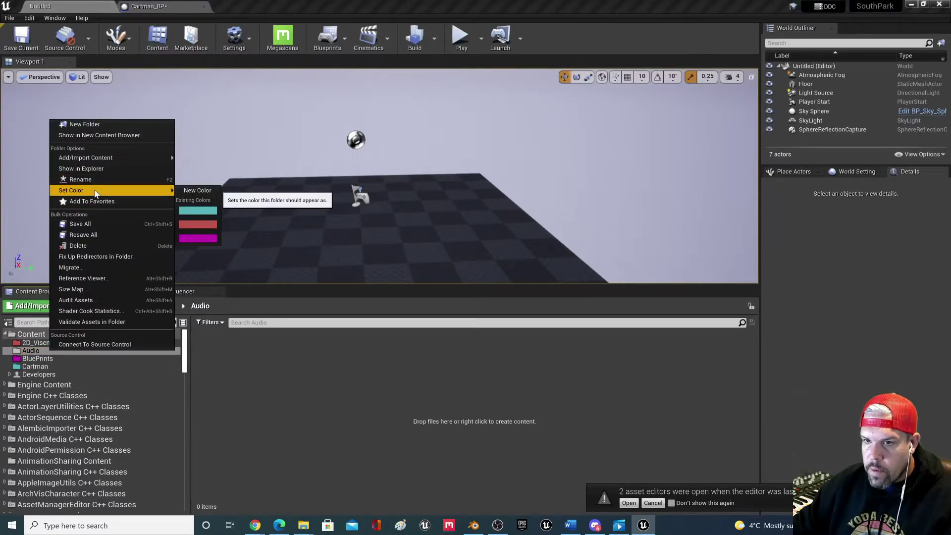
click(197, 190)
drag(216, 258, 212, 331)
drag(332, 261, 328, 239)
click(337, 433)
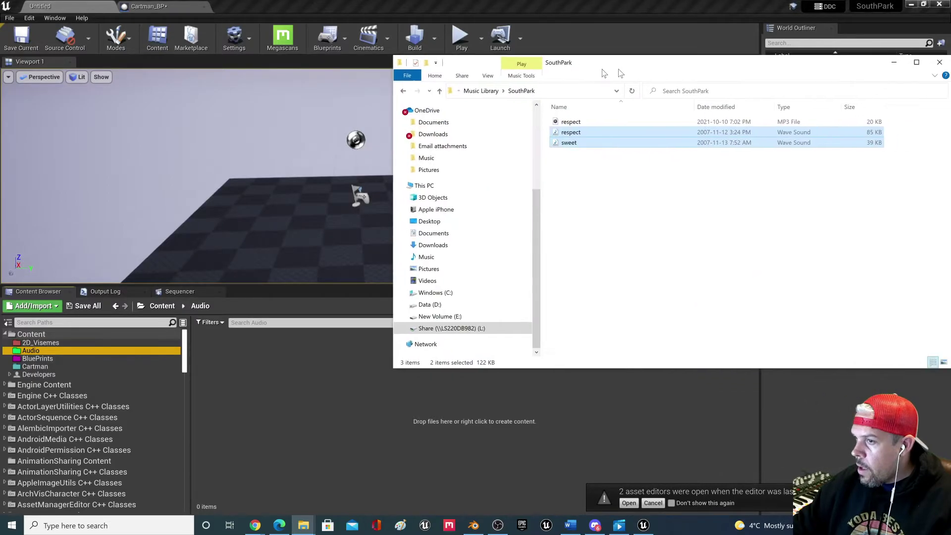
- Import the respect and sweet WAV files from File Explorer into the Audio folder and save both sound assets
drag(553, 135, 237, 387)
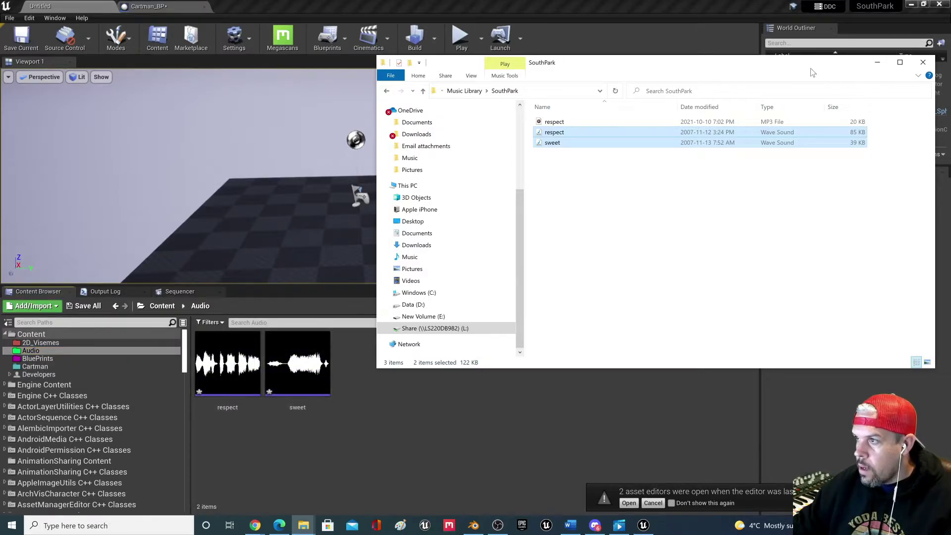
drag(814, 73, 0, 74)
click(504, 165)
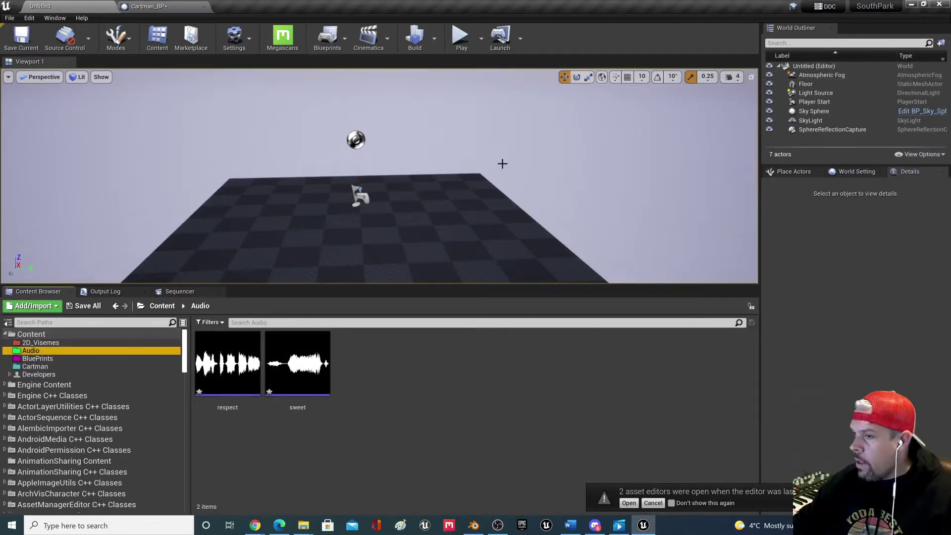
click(370, 395)
click(318, 378)
ctrl+click(217, 371)
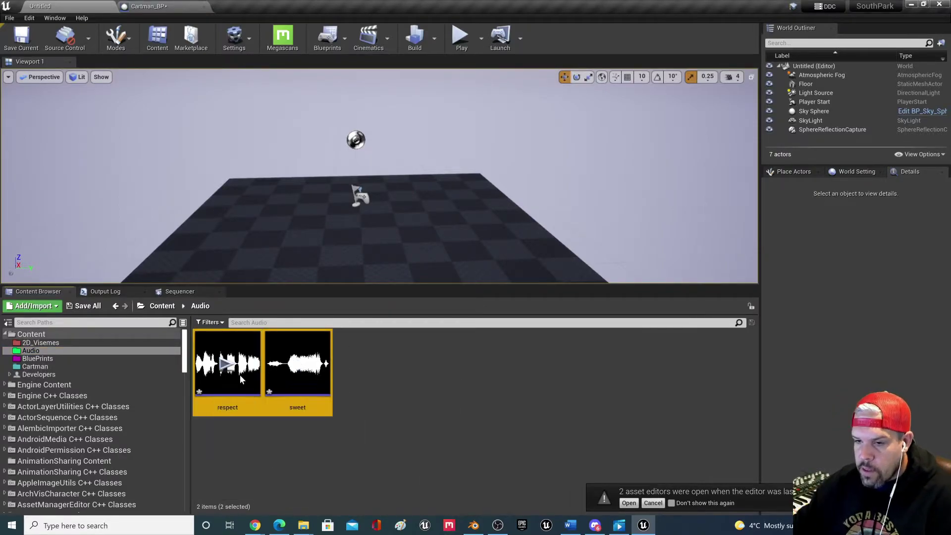
click(500, 404)
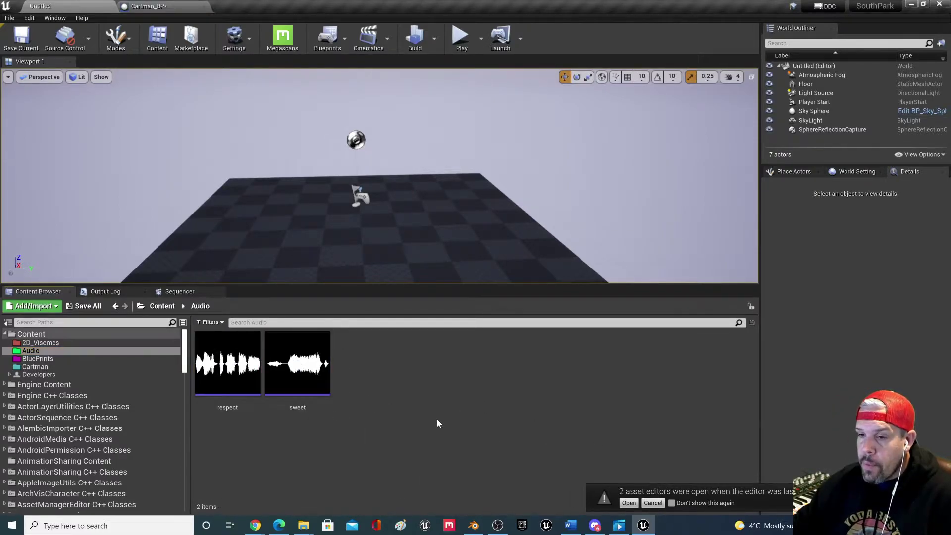
- Generate a LipSyncSequence for the sweet sound and one for the respect sound, and save both sequence assets
click(310, 383)
right_click(310, 384)
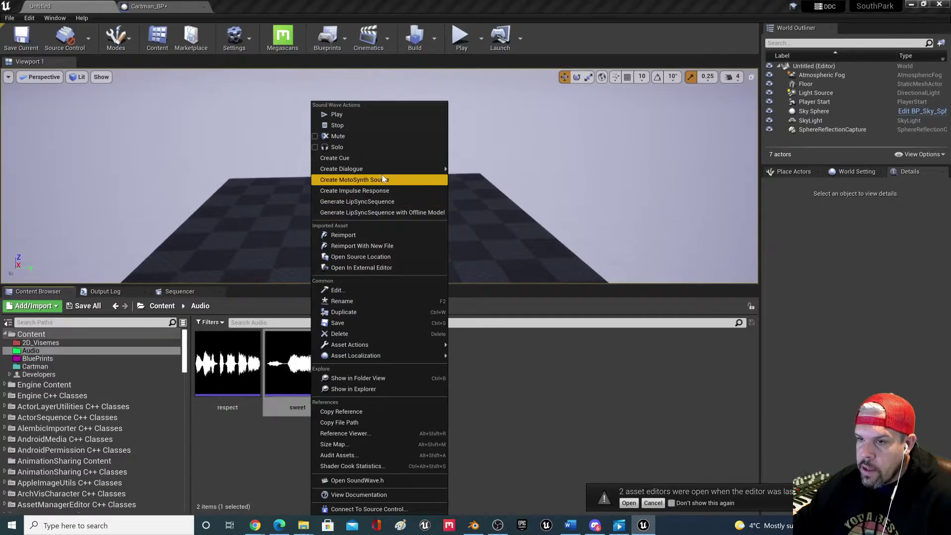
click(357, 201)
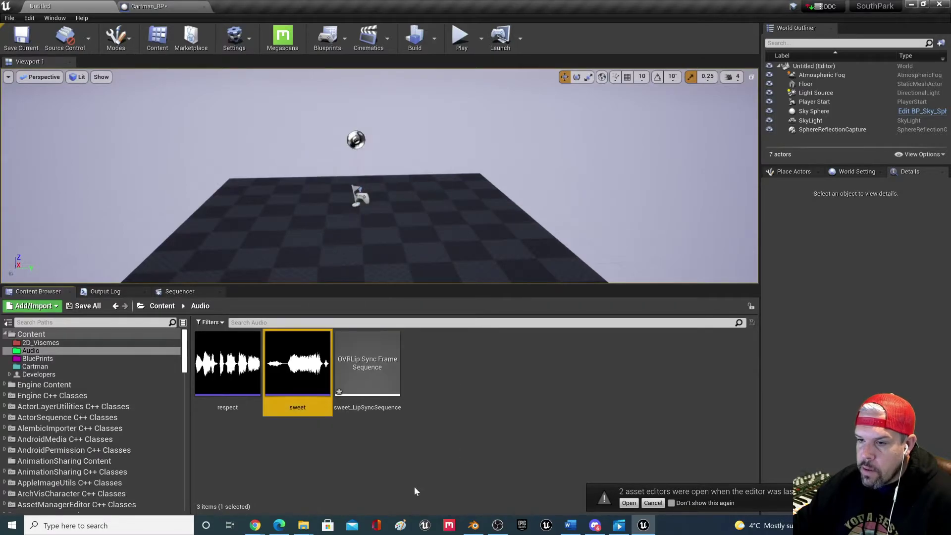
right_click(222, 367)
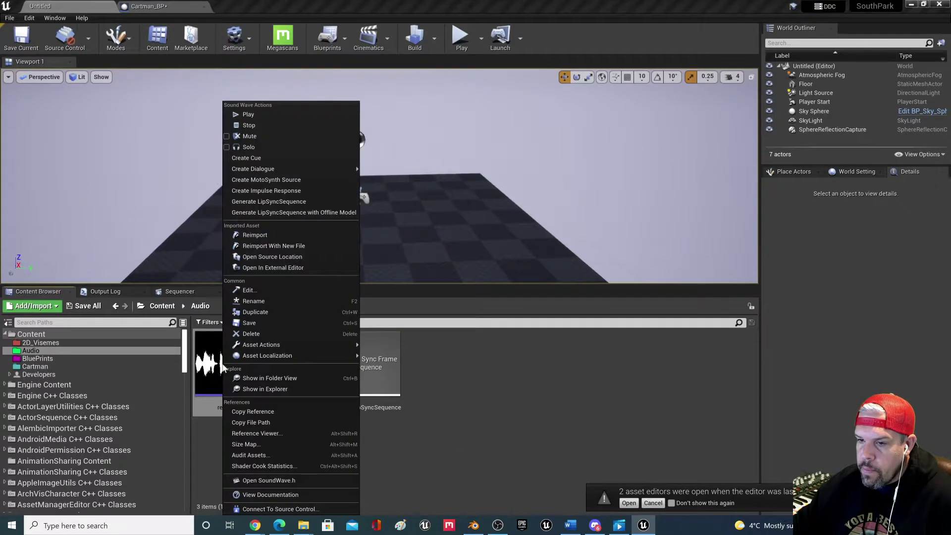
click(277, 201)
click(515, 406)
click(457, 358)
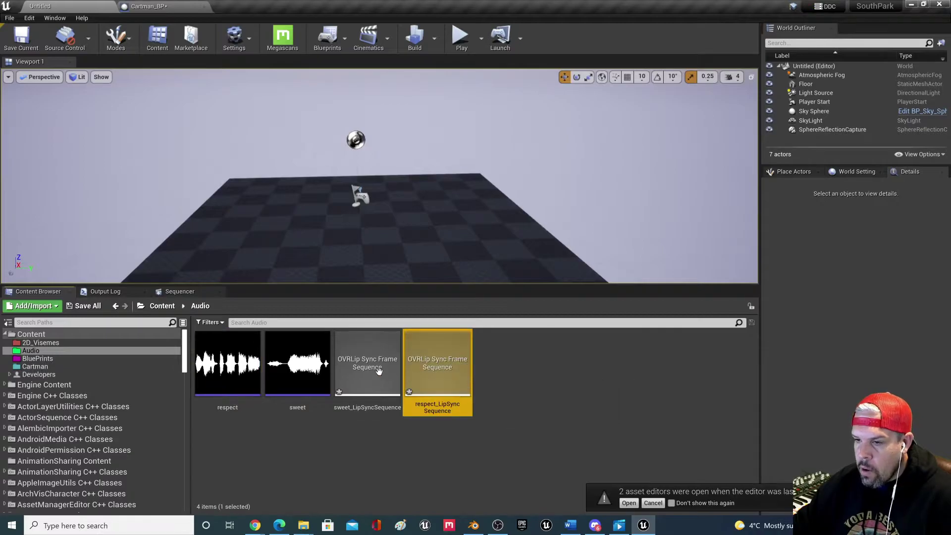
ctrl+click(385, 371)
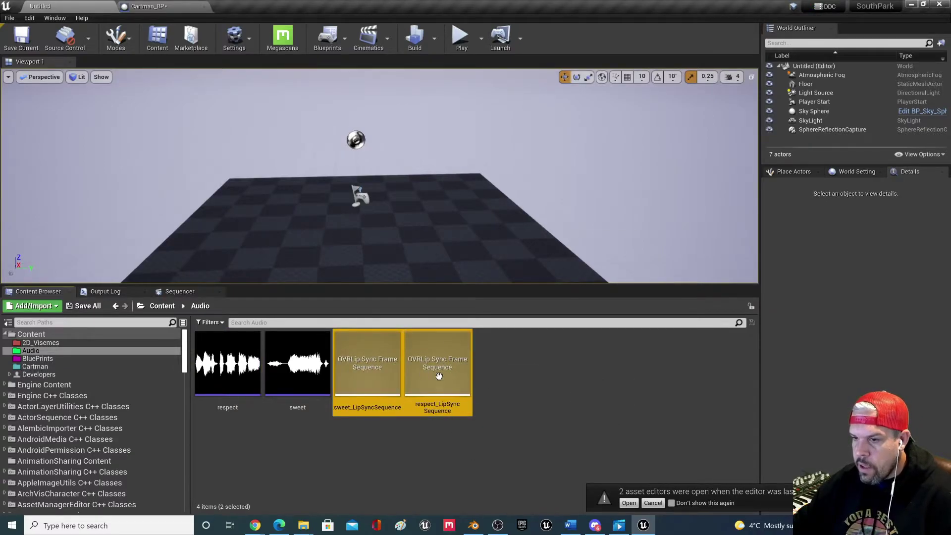
click(509, 395)
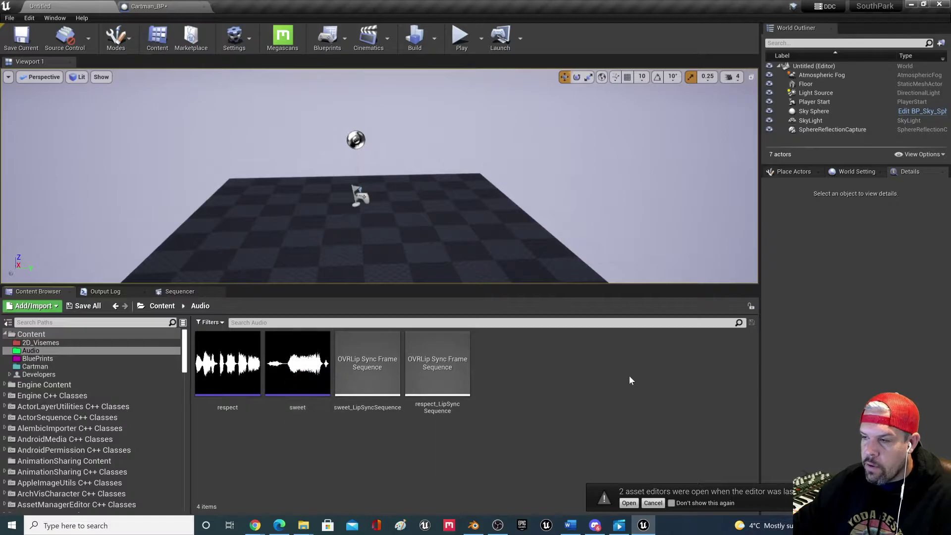
- In Cartman_BP, assign the respect sound wave to the Audio component, compile, and select the OVRLipSyncPlaybackActor component
click(849, 173)
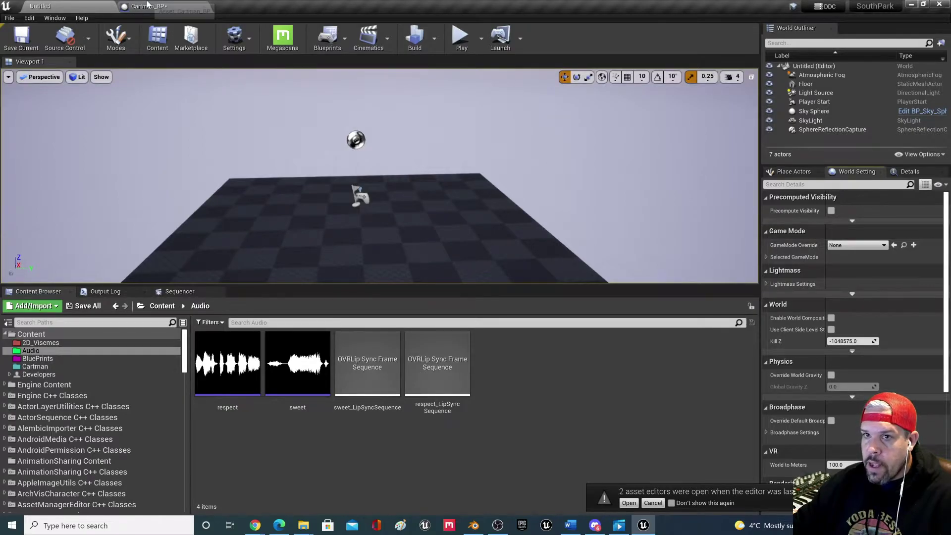
click(146, 6)
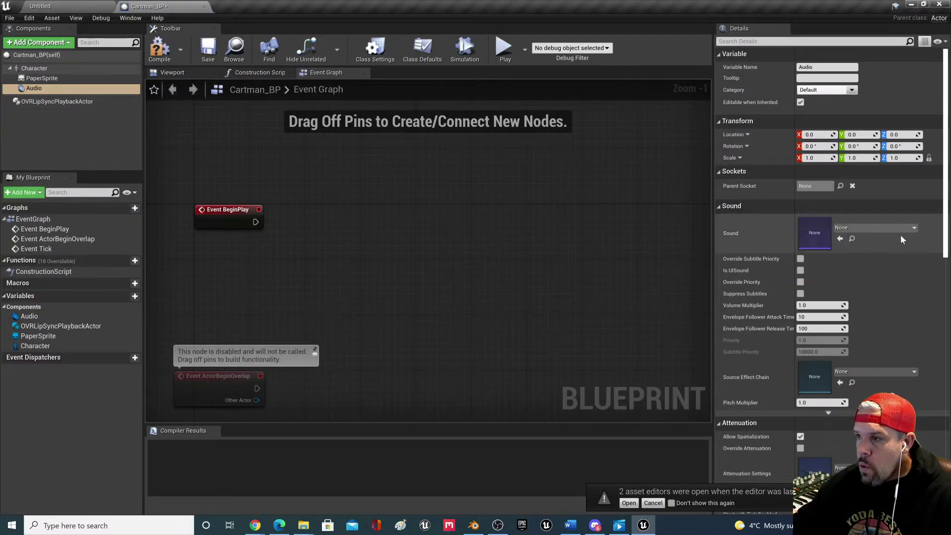
click(872, 228)
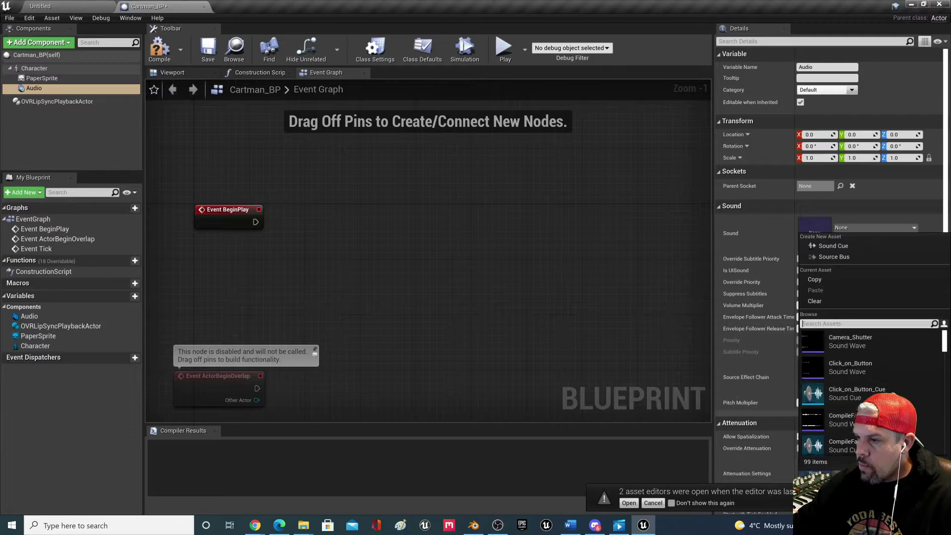
text(respe)
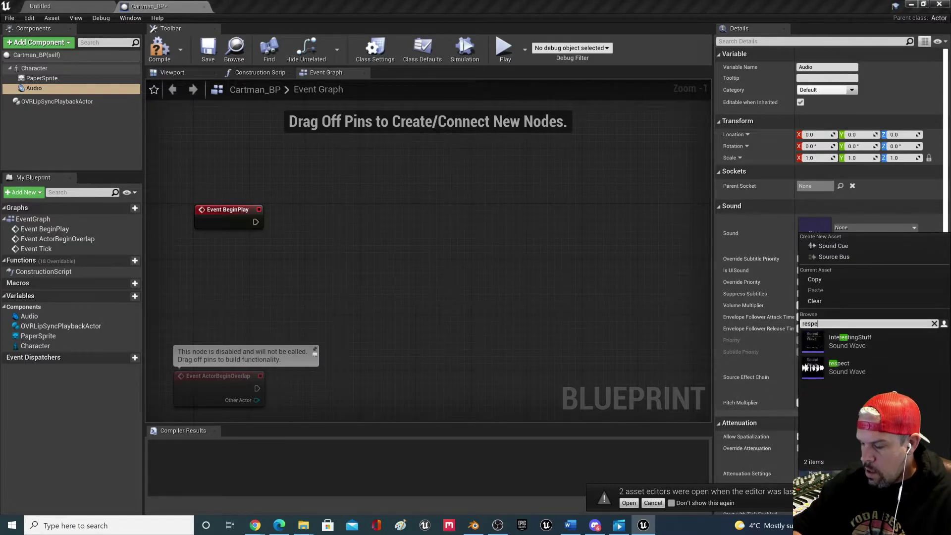
text(ct)
key(Return)
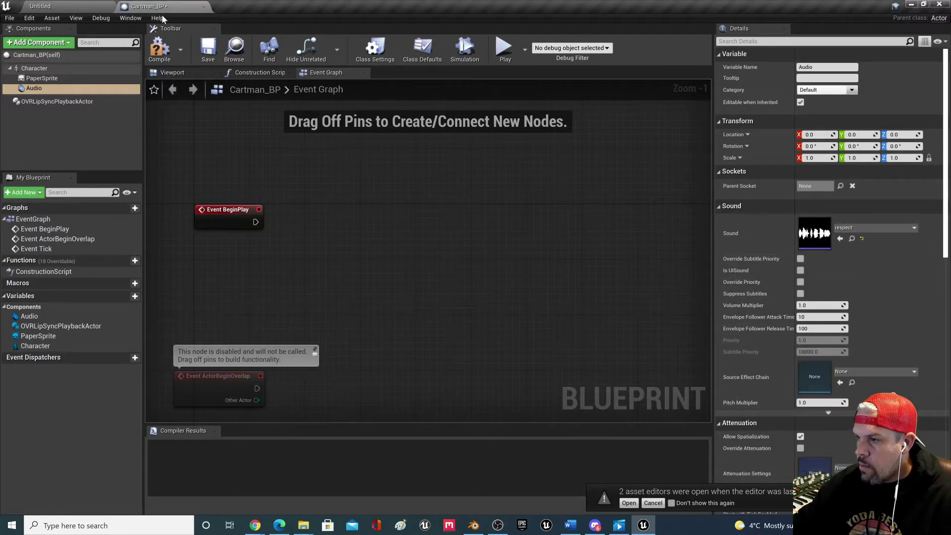
click(164, 52)
click(74, 102)
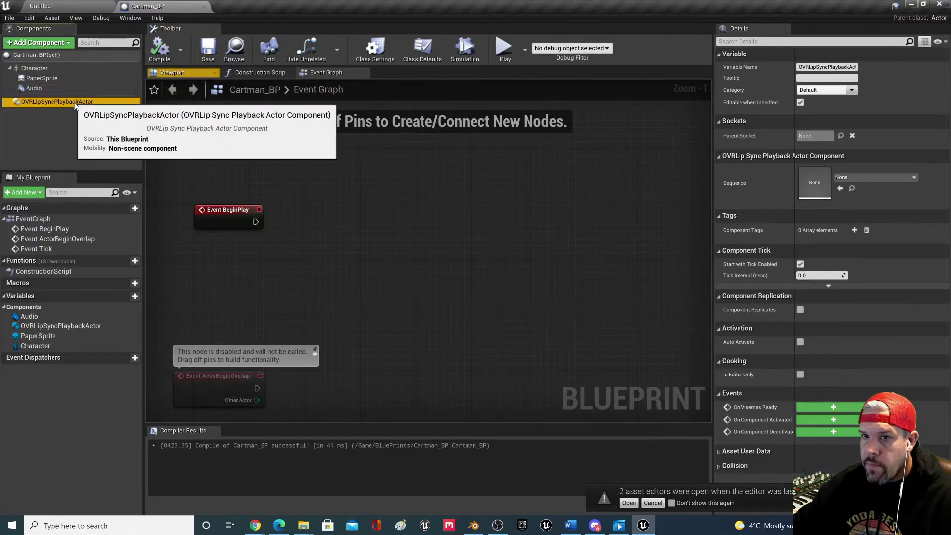
- Place Cartman_BP from the BluePrints folder onto the level's floor
click(77, 5)
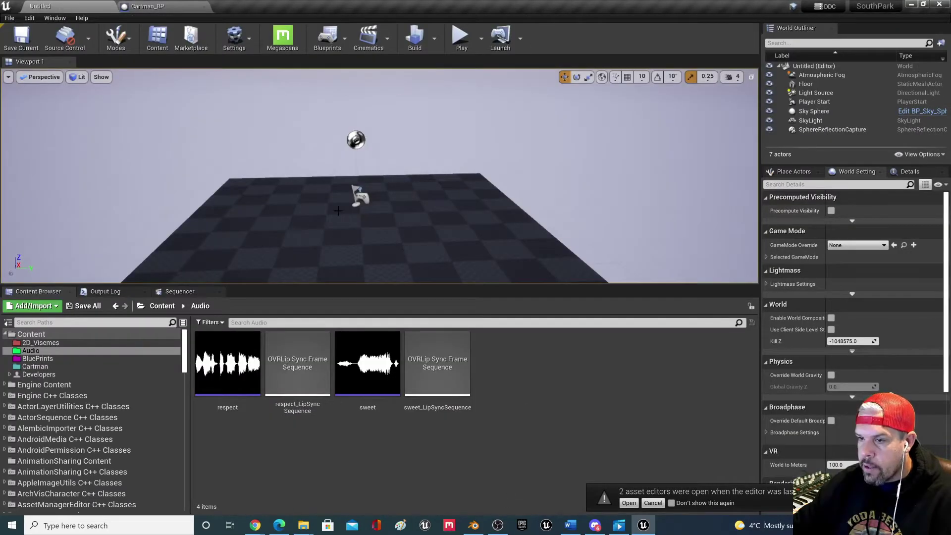
click(38, 359)
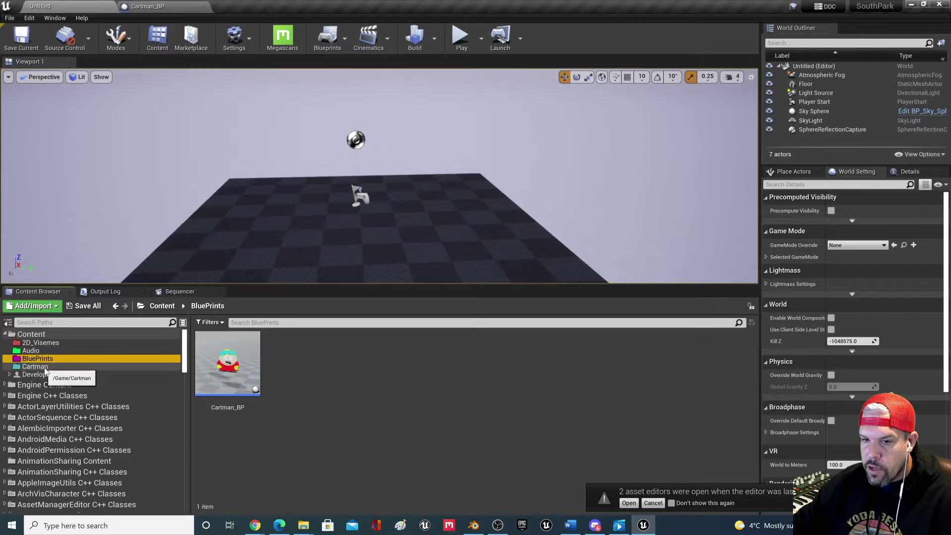
drag(261, 388, 347, 229)
key(a)
right_drag(346, 229, 254, 143)
- Delete the Player Start actor from the level
click(255, 158)
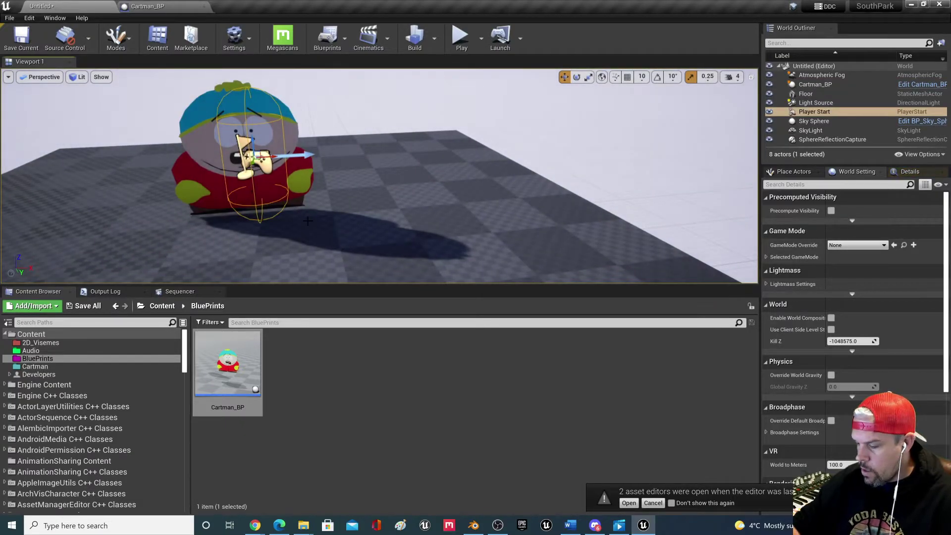
key(Delete)
right_drag(325, 211, 325, 211)
- Set the Sequence of the placed Cartman_BP's OVRLipSyncPlaybackActor component to respect_LipSyncSequence
click(325, 211)
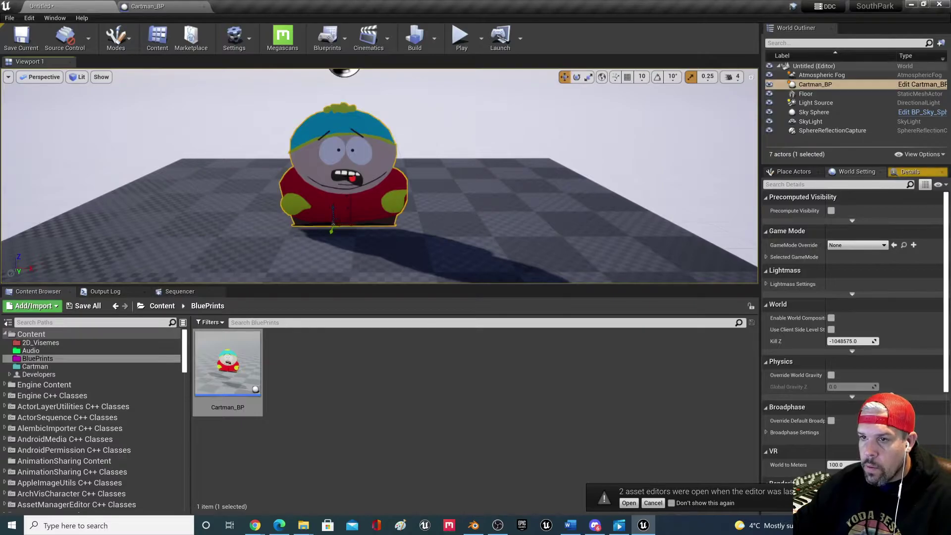
click(889, 173)
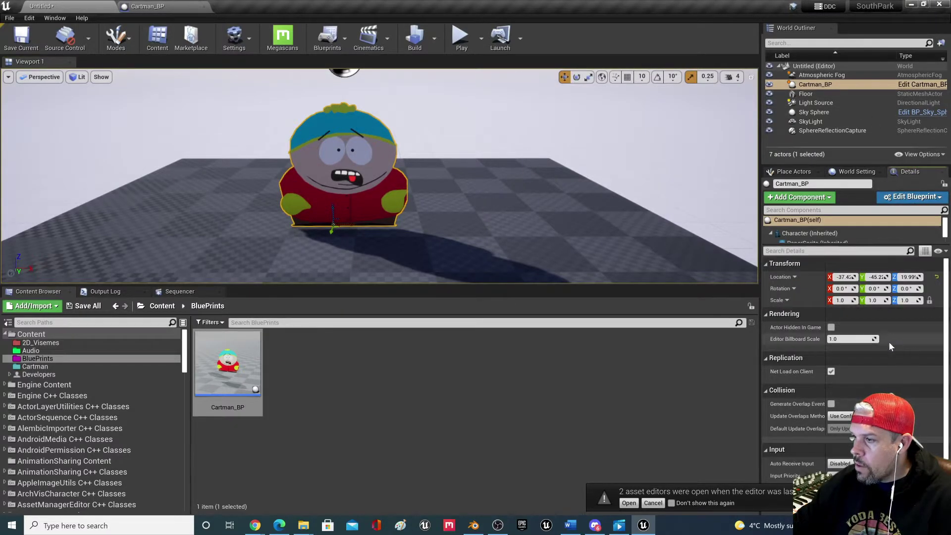
drag(815, 242, 819, 350)
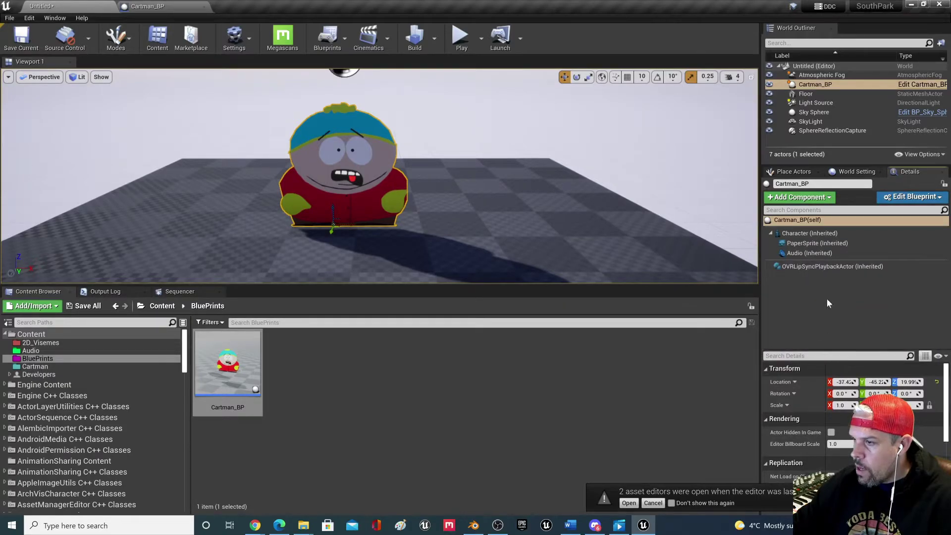
click(795, 254)
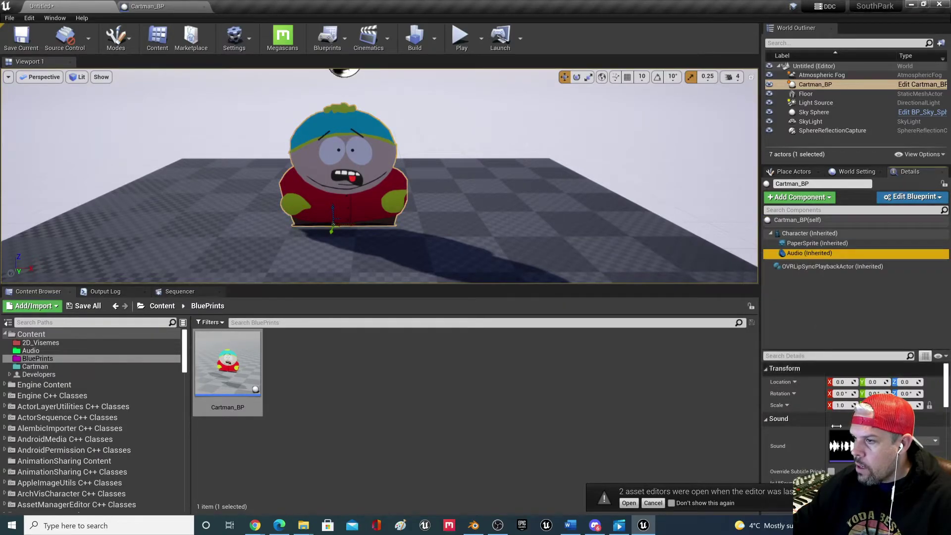
click(809, 267)
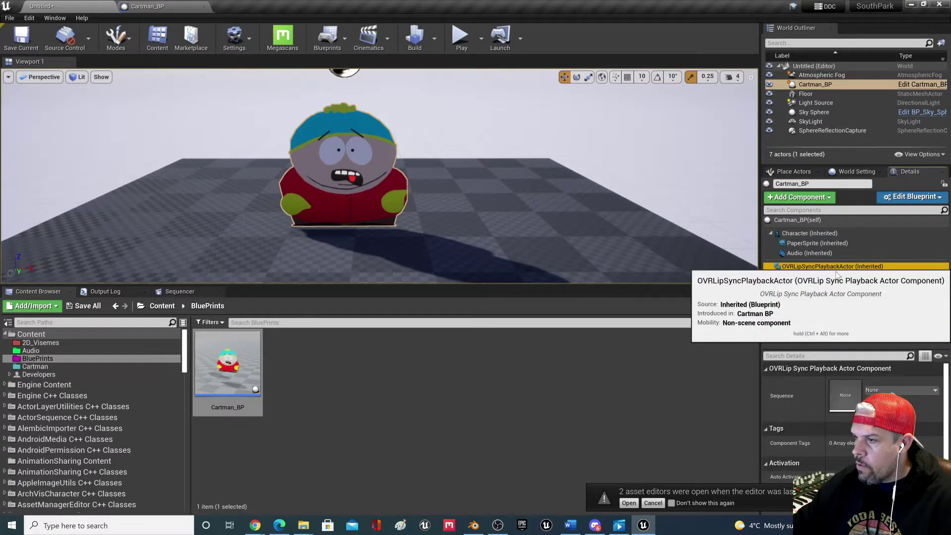
click(886, 390)
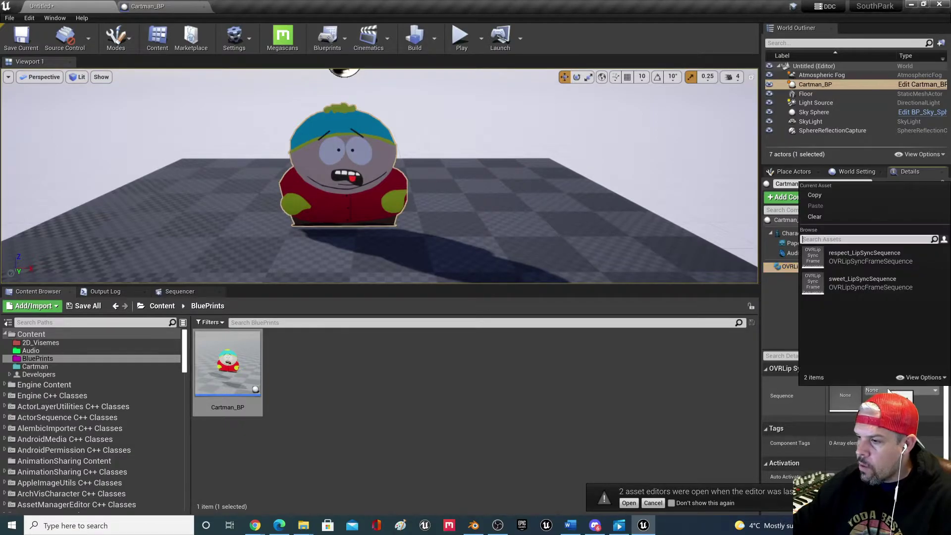
click(857, 260)
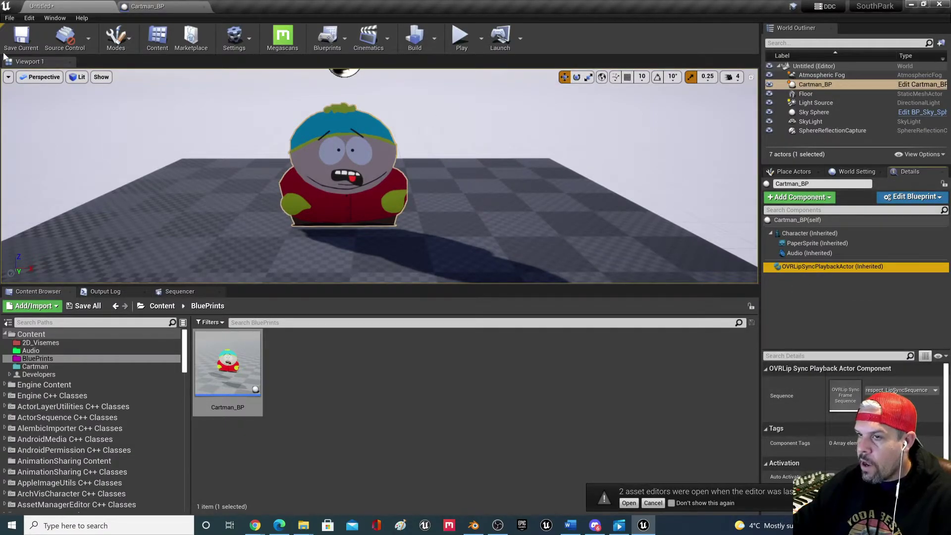
- Save the level as SouthPark in the Content folder, replacing the existing map
click(21, 37)
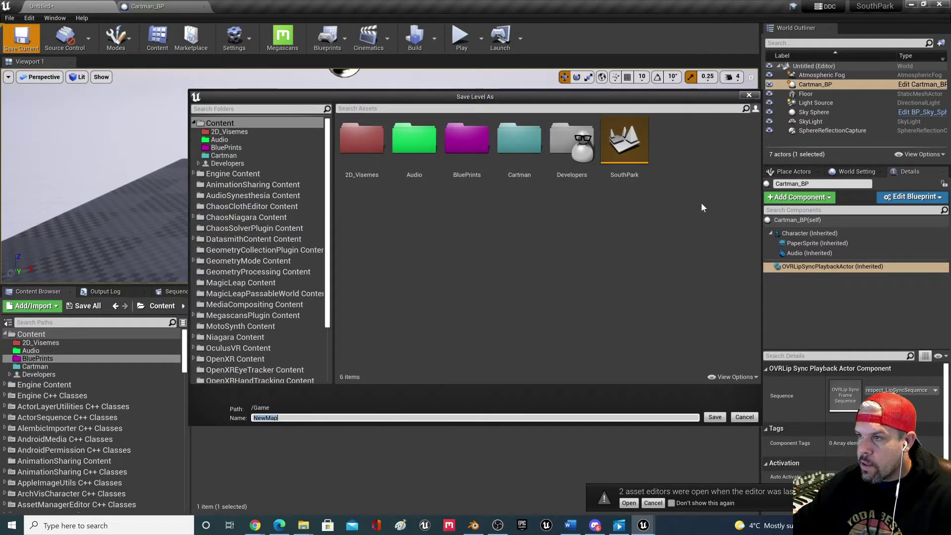
click(625, 145)
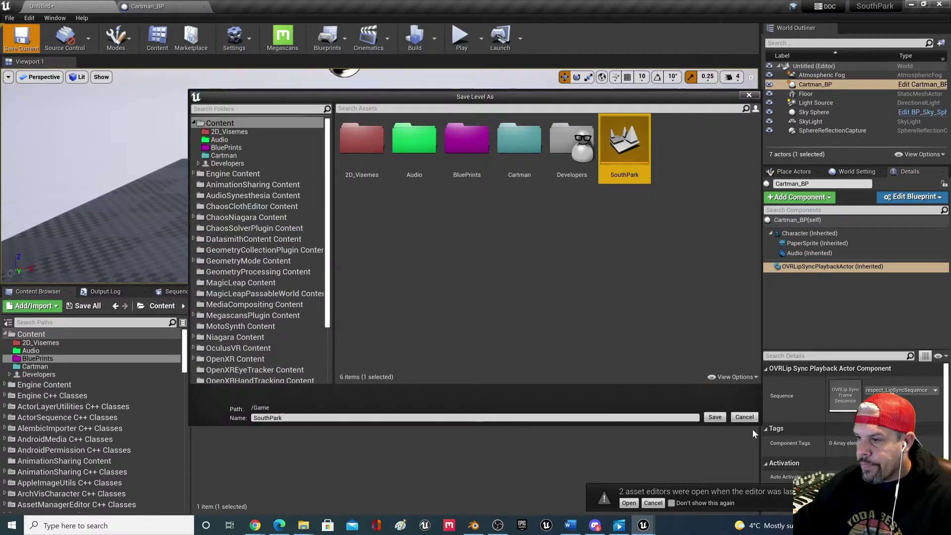
click(715, 417)
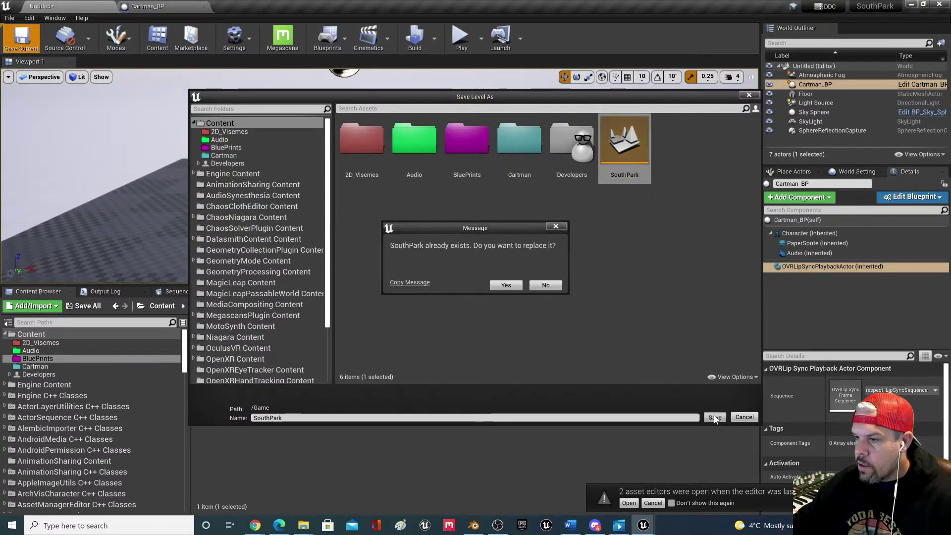
click(506, 285)
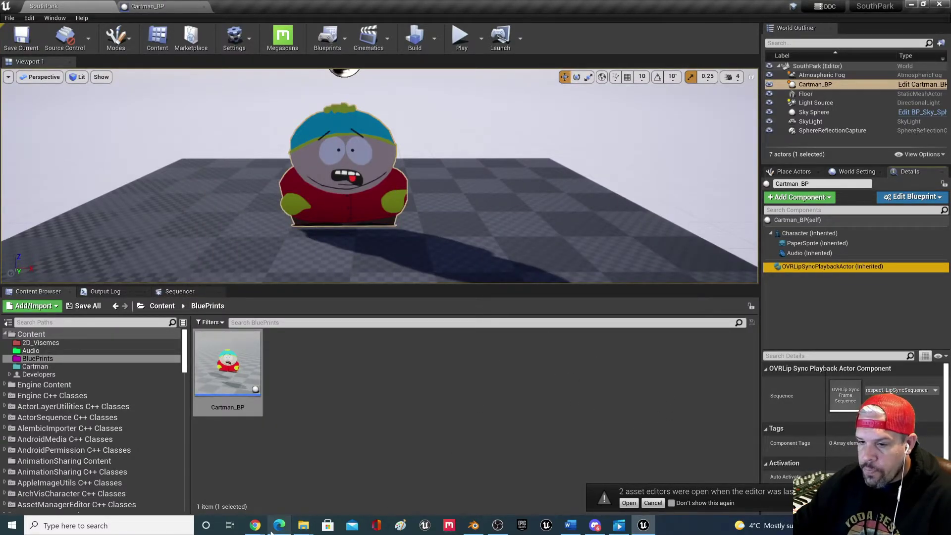
- Switch to Chrome and open the Viseme Reference Images page from the Oculus Lipsync for Unreal Engine documentation
mouse_move(257, 527)
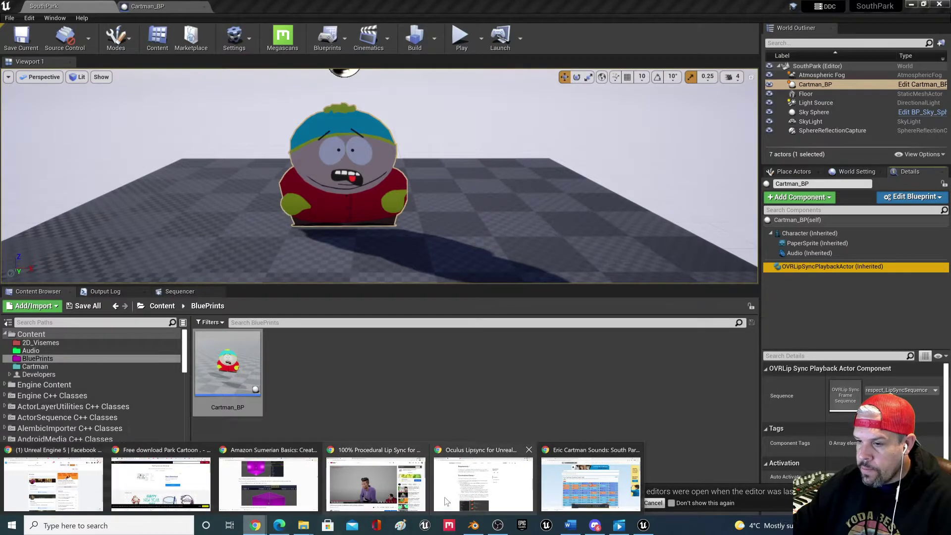
click(477, 474)
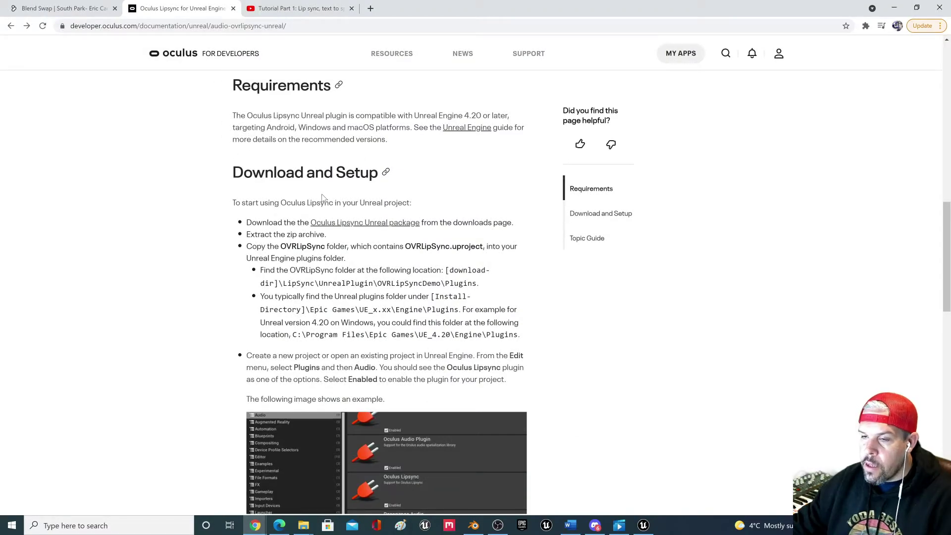
scroll(322, 197, up, 12)
scroll(390, 230, down, 5)
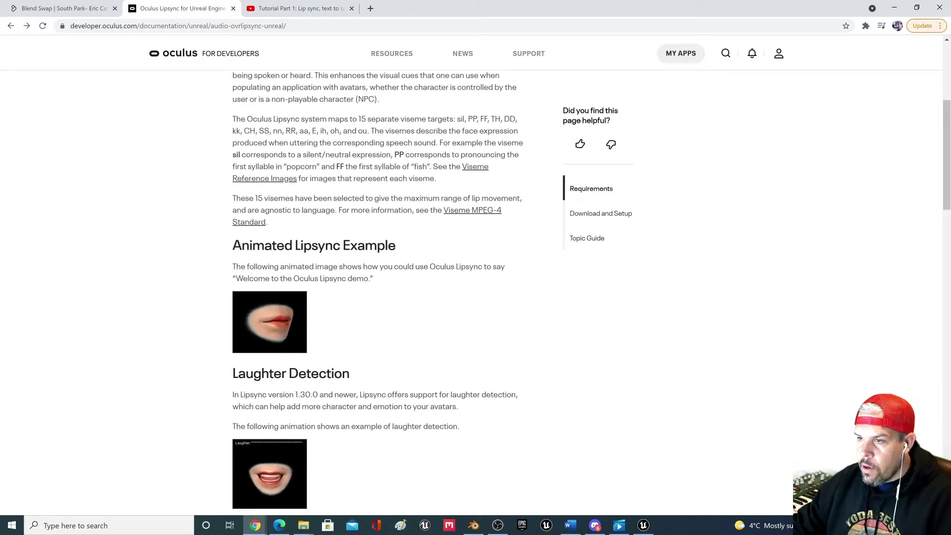
scroll(404, 249, down, 5)
scroll(280, 379, up, 10)
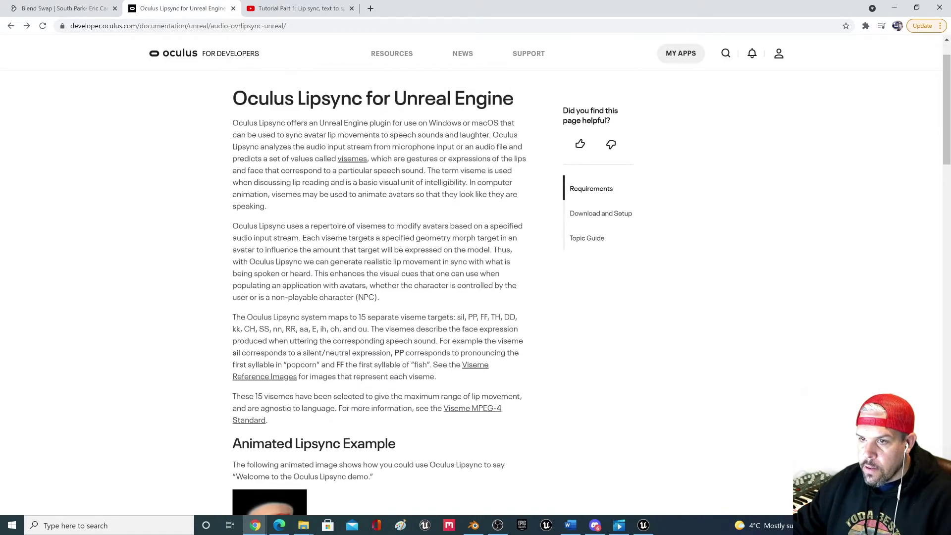
click(280, 379)
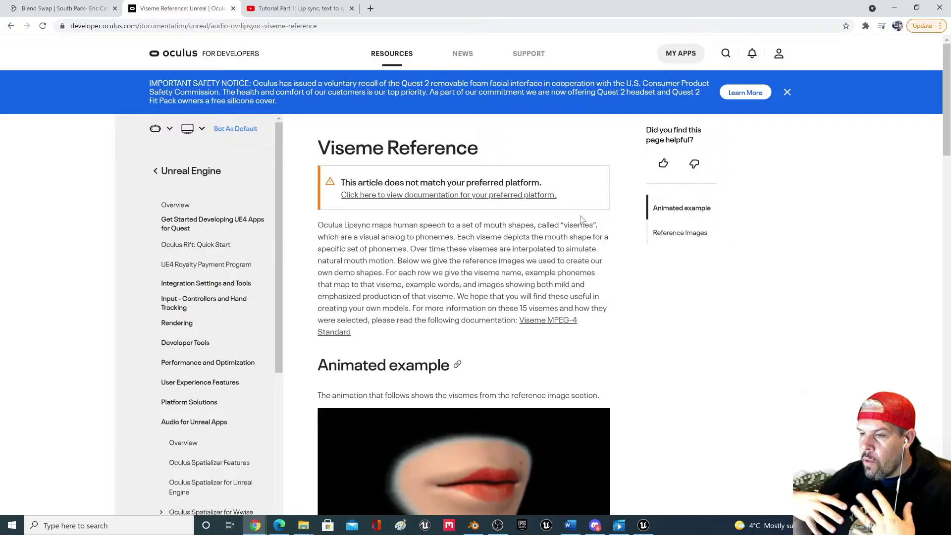
- Examine the Reference Images table for each viseme's name, phonemes, example words and mild and emphasized mouth shapes from sil to U
scroll(576, 222, down, 15)
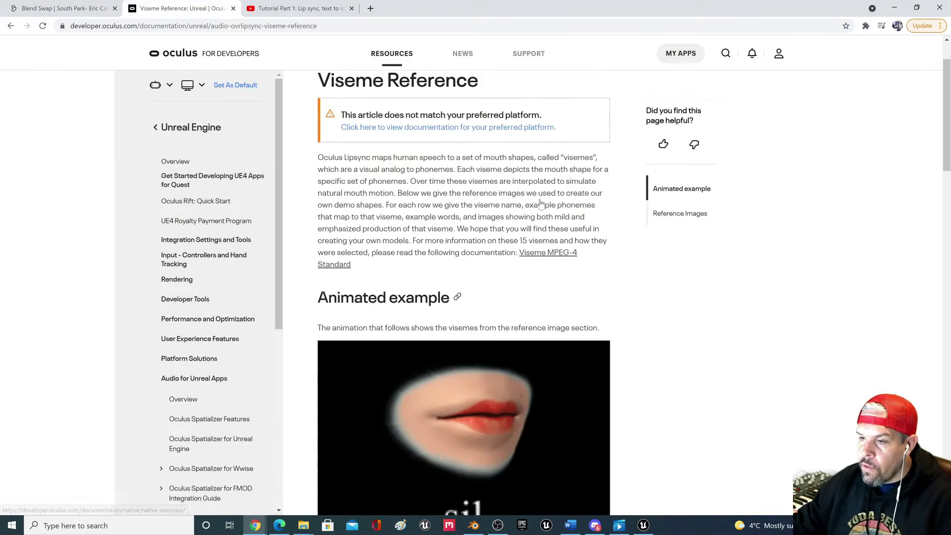
scroll(326, 164, up, 1)
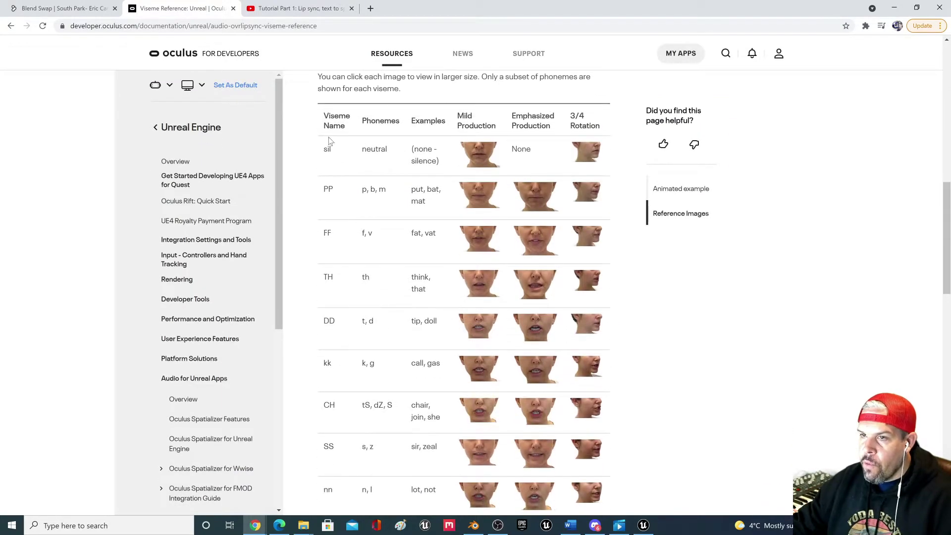
scroll(326, 229, down, 5)
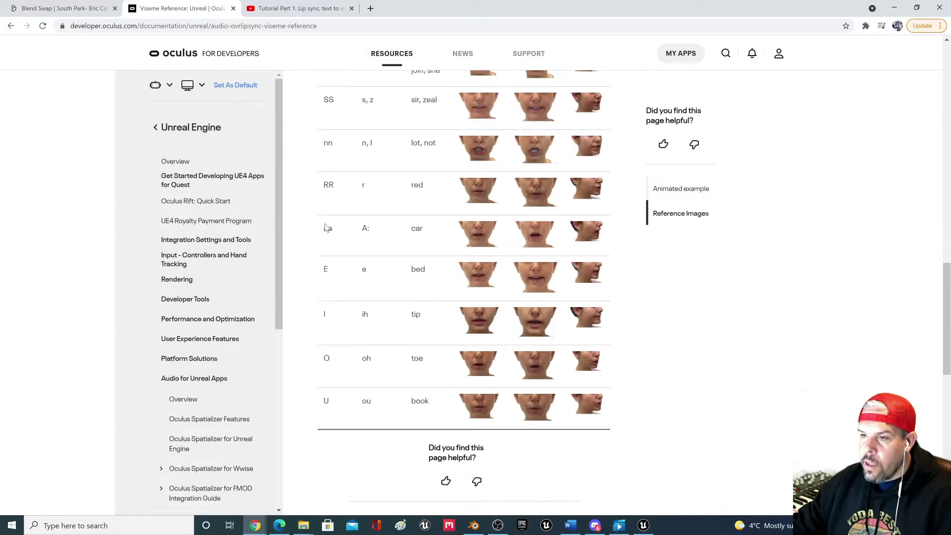
scroll(343, 307, up, 9)
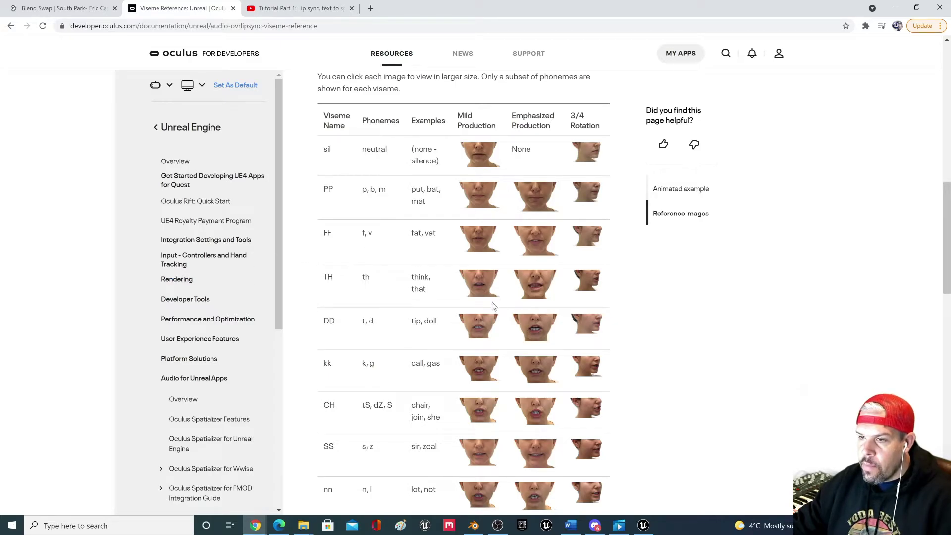
scroll(407, 307, up, 1)
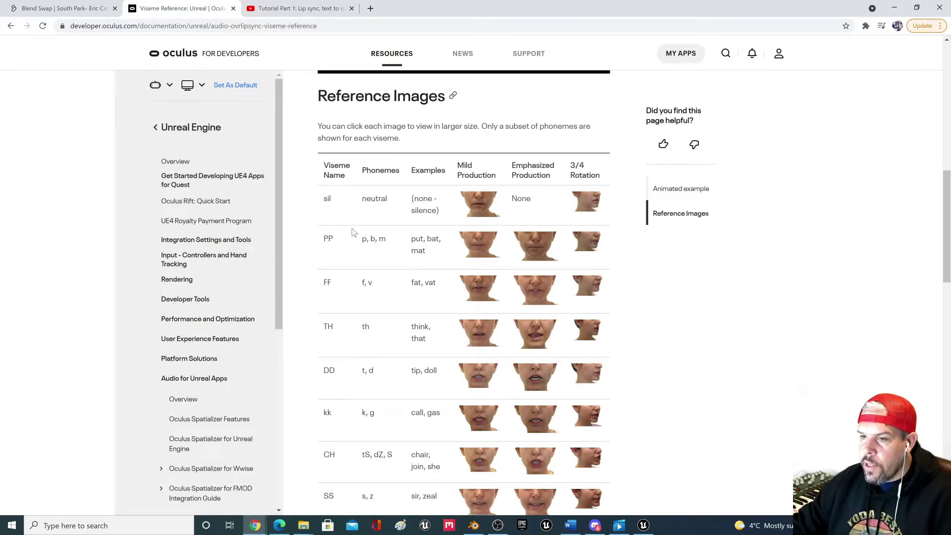
scroll(321, 207, down, 2)
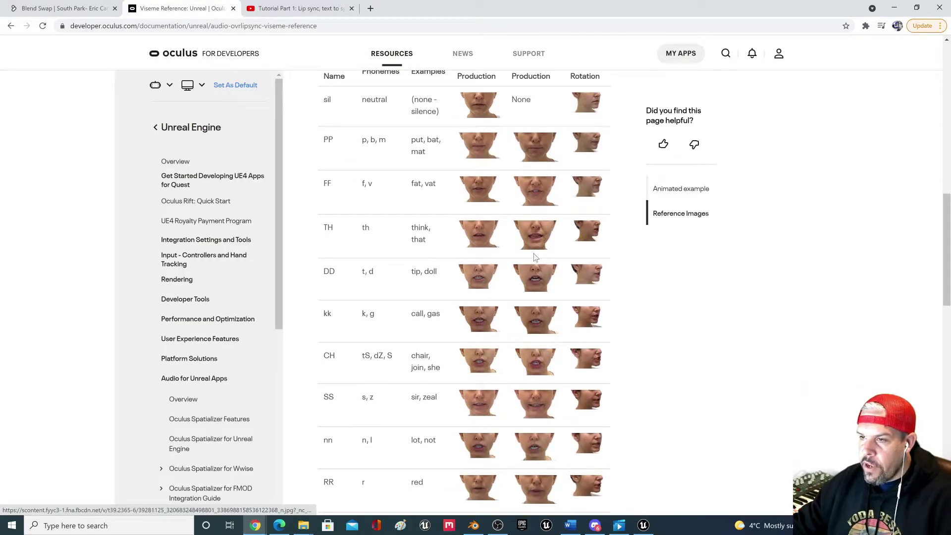
scroll(549, 321, down, 2)
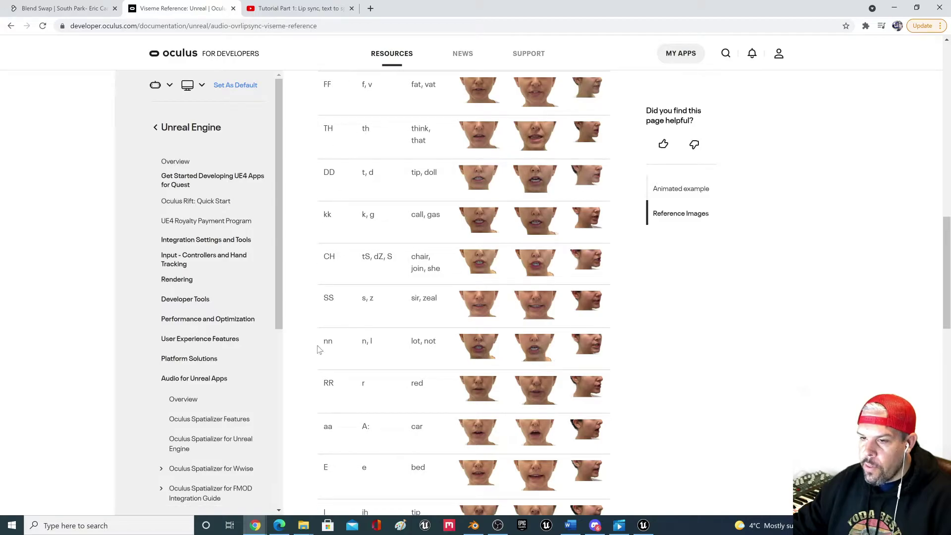
scroll(326, 490, down, 3)
scroll(333, 462, up, 7)
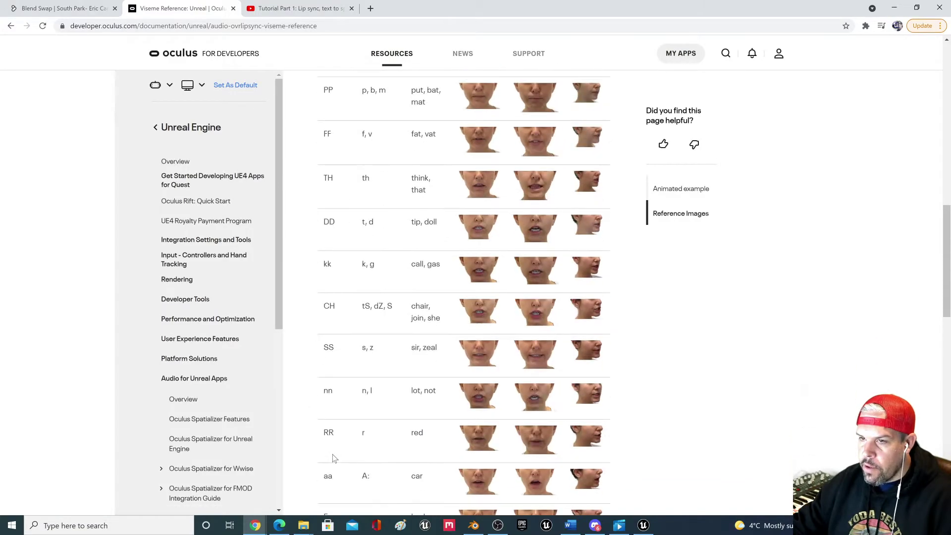
scroll(492, 222, down, 2)
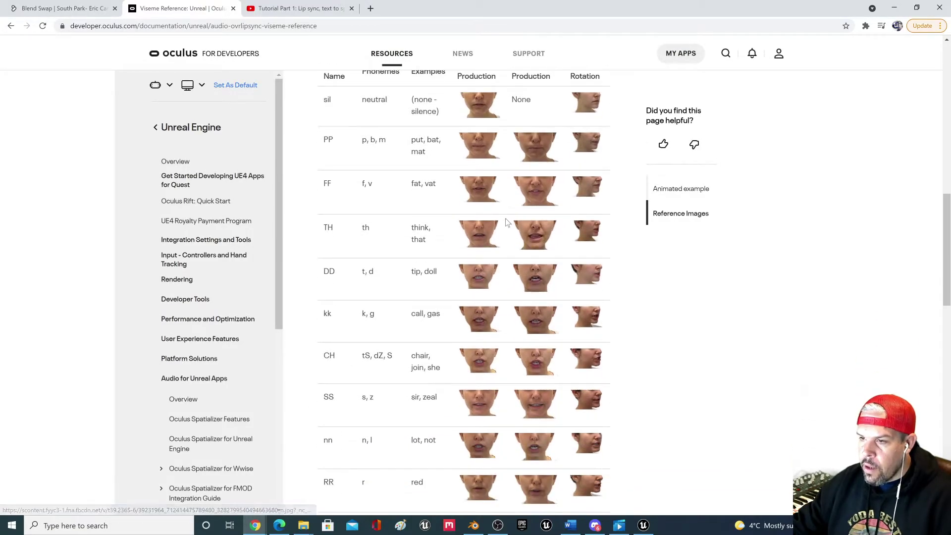
scroll(492, 307, down, 2)
scroll(493, 290, down, 3)
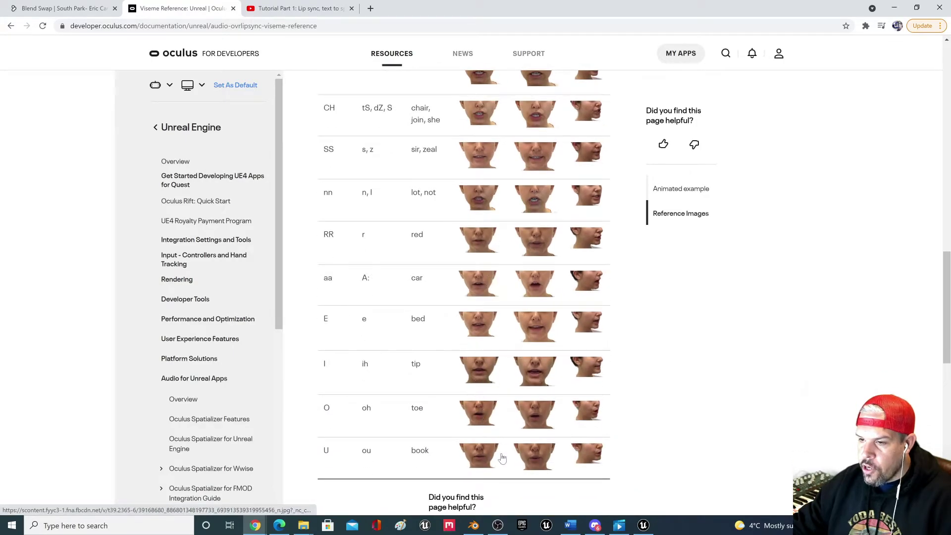
scroll(337, 271, up, 6)
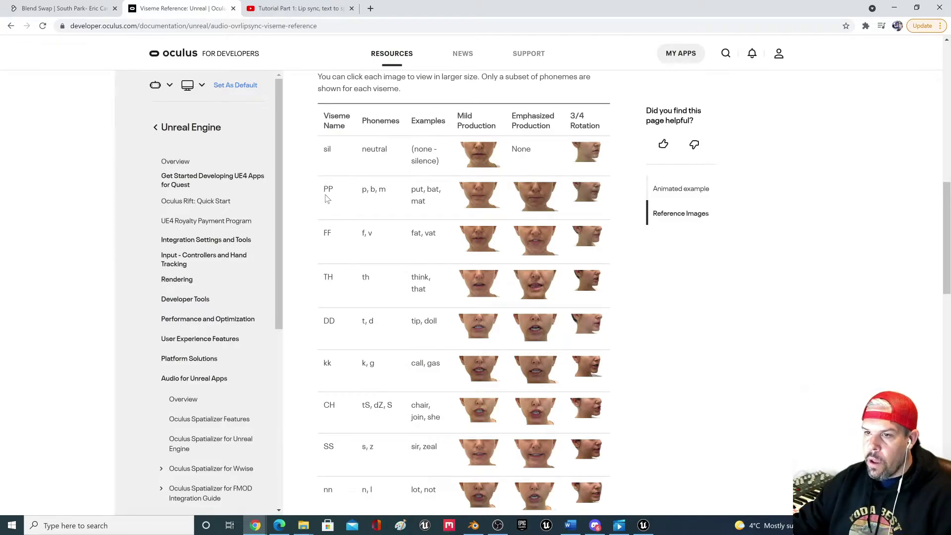
scroll(337, 245, down, 2)
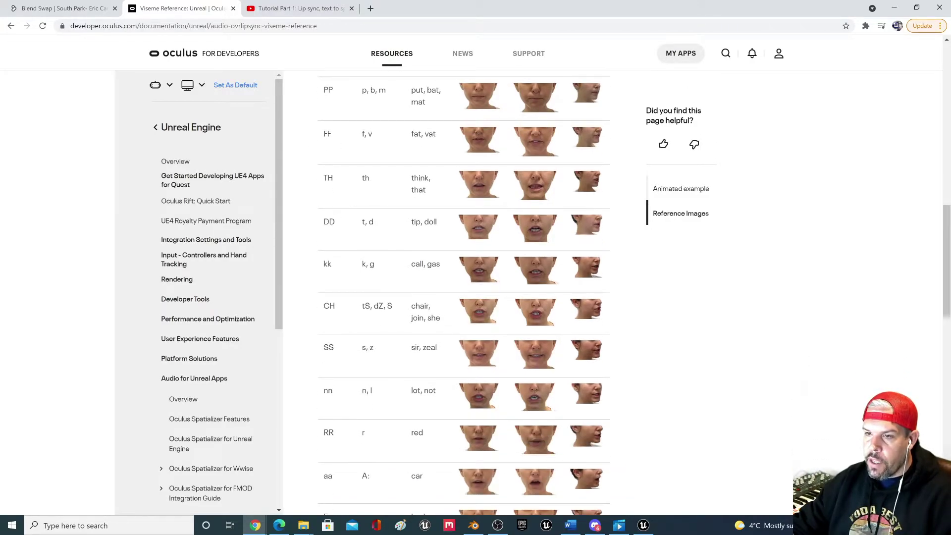
scroll(358, 245, up, 2)
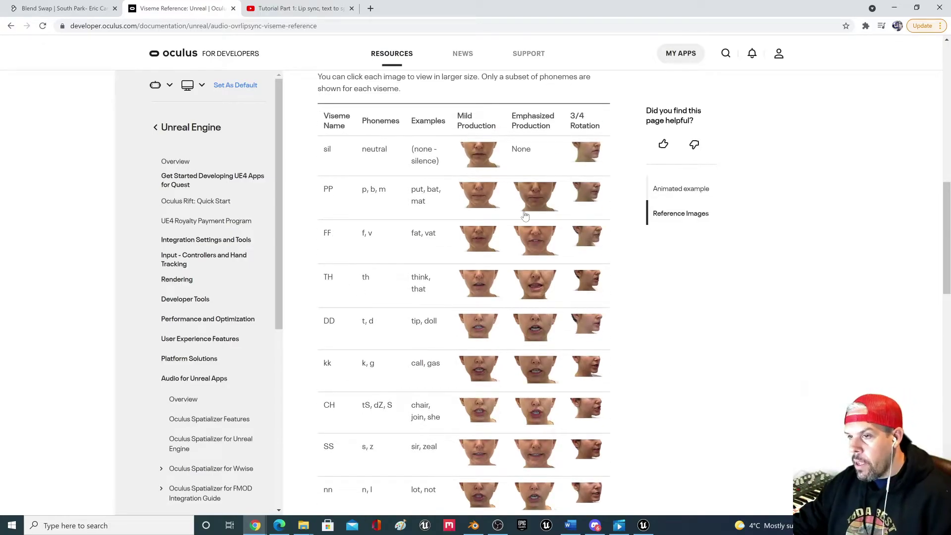
scroll(531, 239, down, 2)
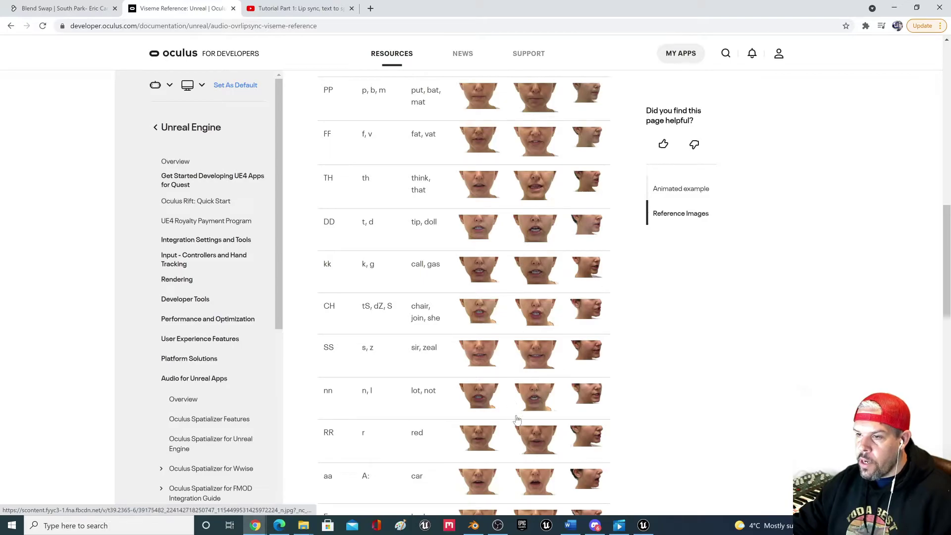
scroll(532, 404, down, 2)
scroll(531, 404, down, 3)
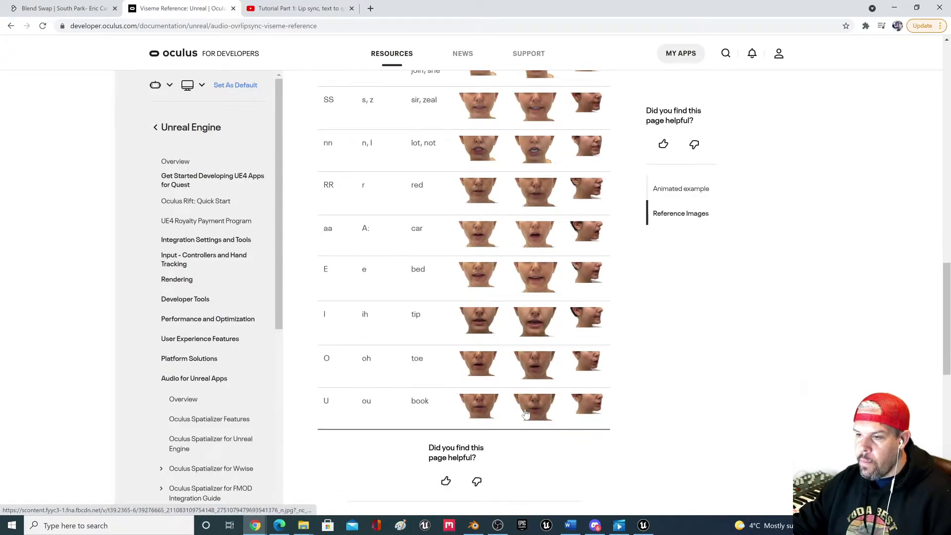
scroll(516, 144, up, 2)
scroll(610, 334, up, 1)
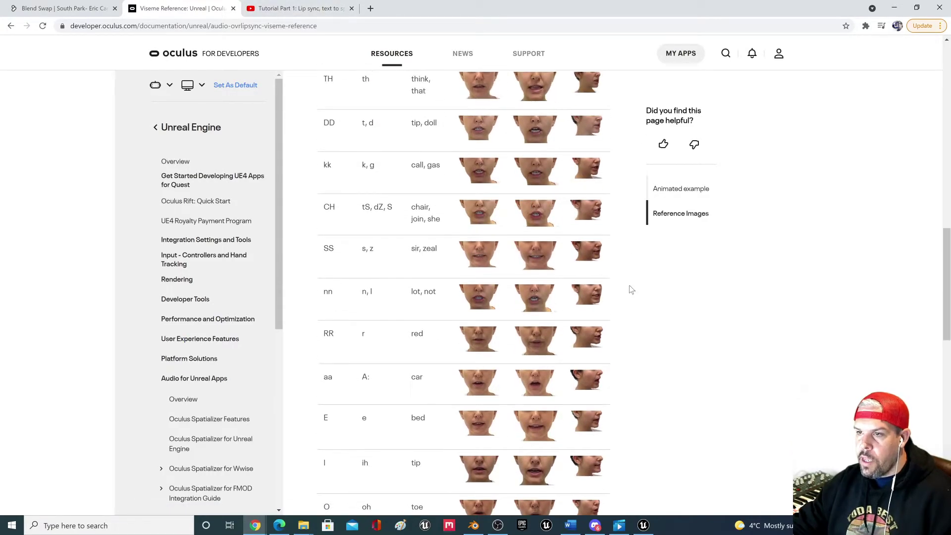
click(60, 9)
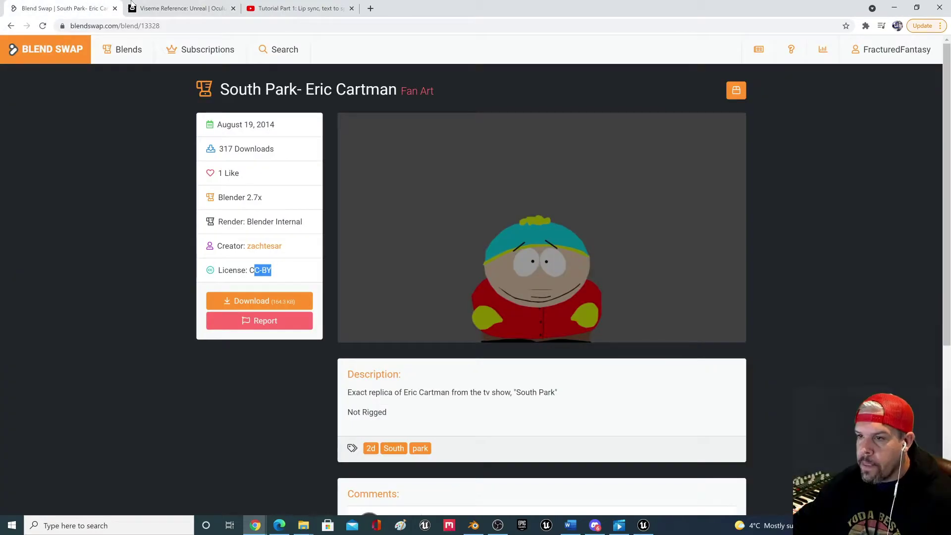
- Return to Unreal Engine, open Cartman_BP from the BluePrints folder and delete the Event ActorBeginOverlap node above Event Tick in its event graph
click(643, 526)
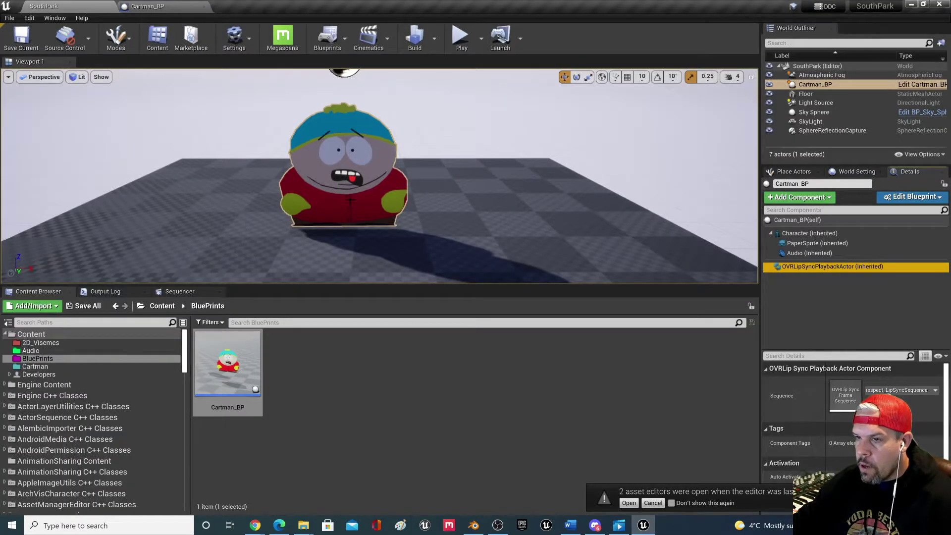
mouse_move(377, 225)
right_down()
mouse_move(377, 208)
mouse_move(365, 215)
mouse_move(376, 213)
right_up()
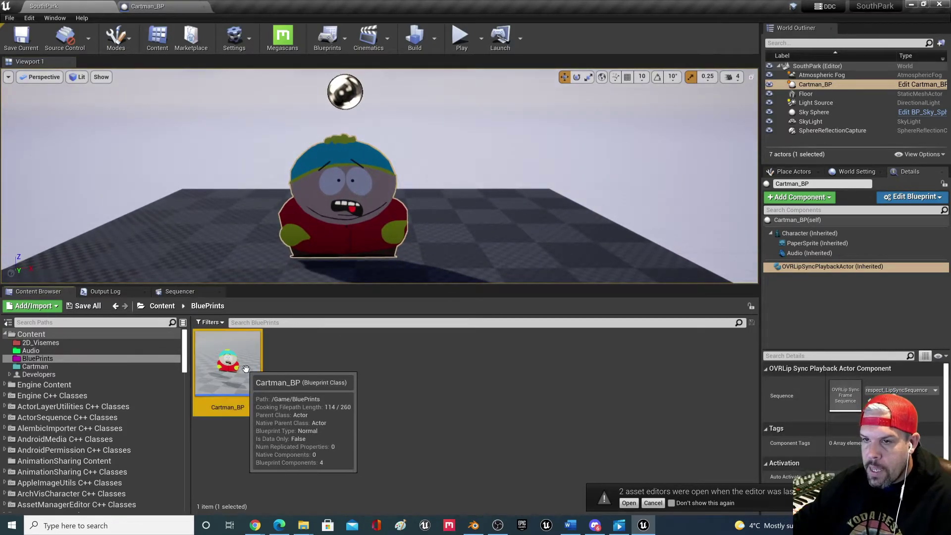
double_click(245, 370)
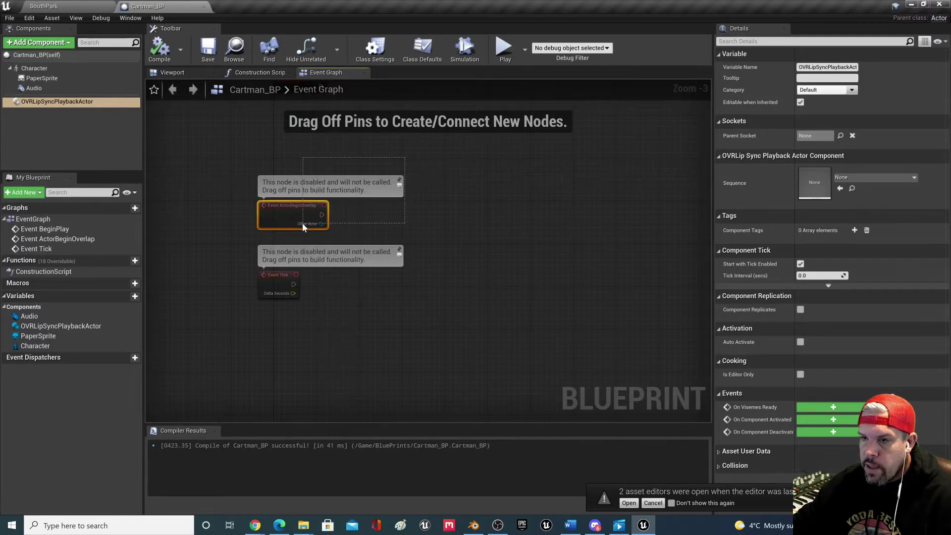
drag(303, 224, 300, 222)
right_drag(453, 197, 458, 268)
drag(333, 288, 349, 218)
right_drag(315, 367, 318, 253)
scroll(312, 238, up, 2)
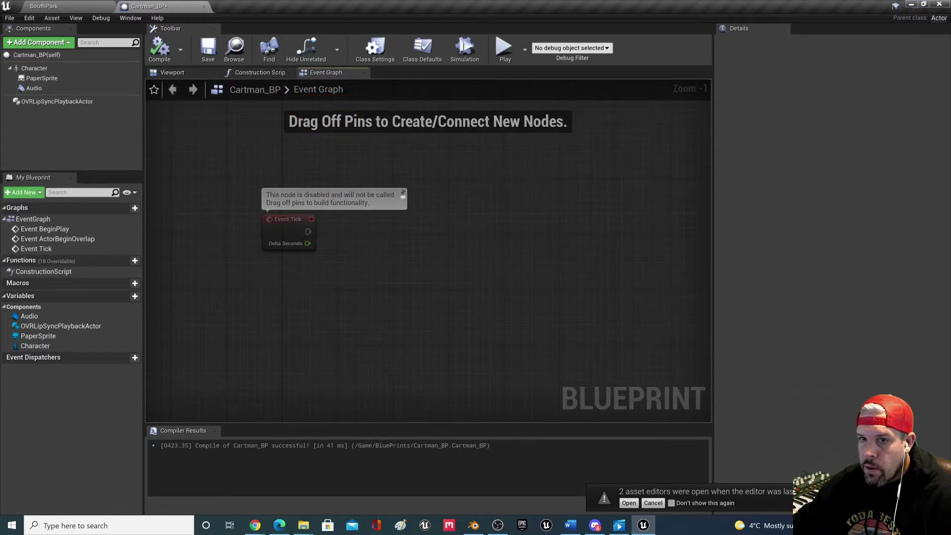
- Add an OVRLipSyncPlaybackActor reference below Event Tick and connect a Get Visemes node to it
drag(54, 102, 422, 316)
text(get vis)
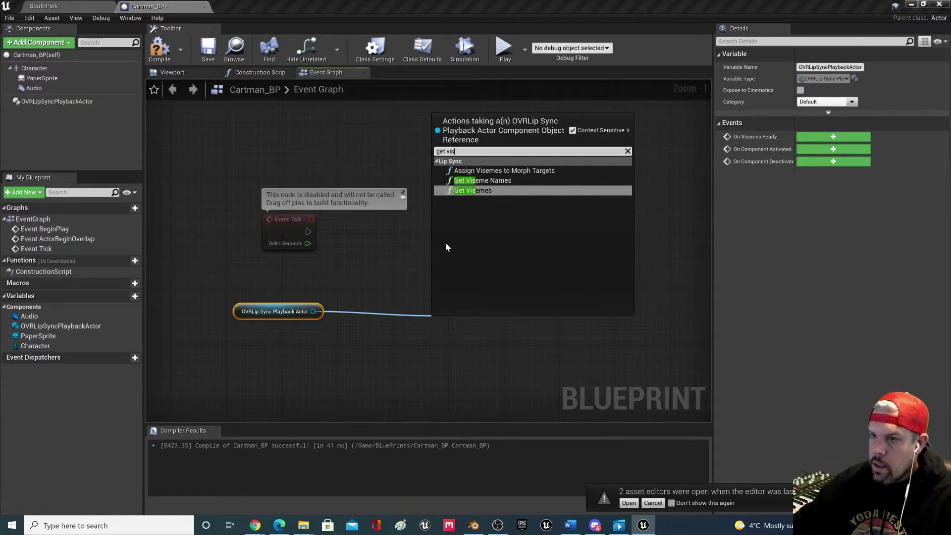
click(484, 192)
drag(462, 319, 387, 319)
right_drag(411, 387, 361, 332)
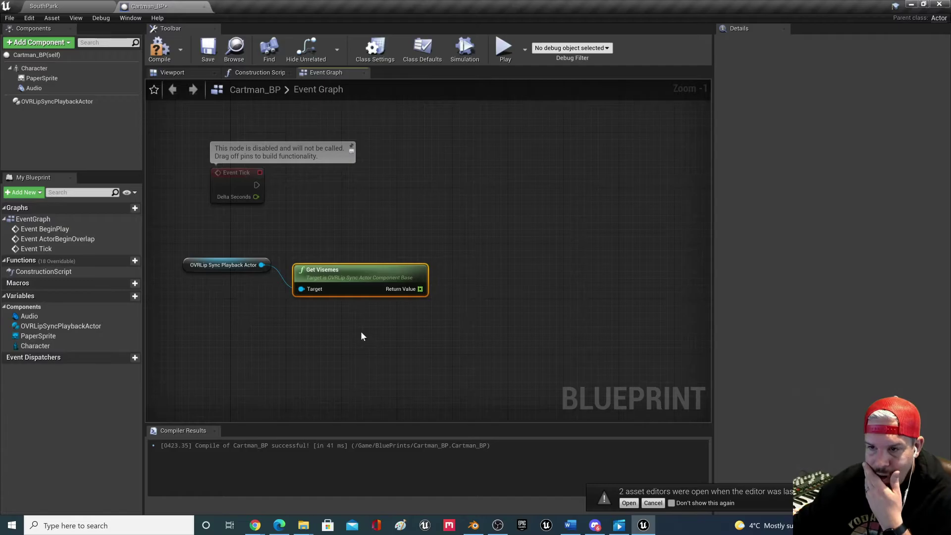
drag(324, 288, 338, 253)
- Connect a Get Viseme Names node to the OVRLipSyncPlaybackActor reference, placed below Get Visemes
drag(261, 265, 322, 294)
text(get visem)
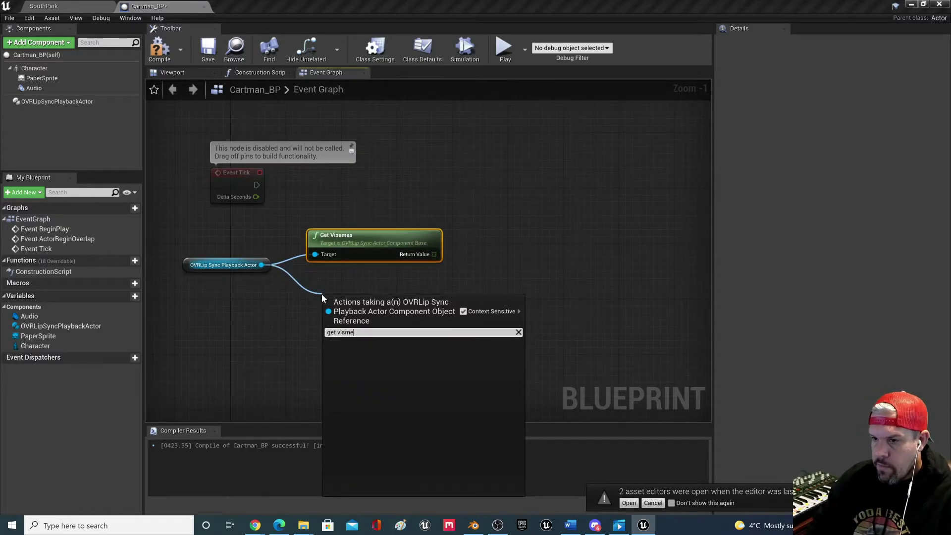
text( nam)
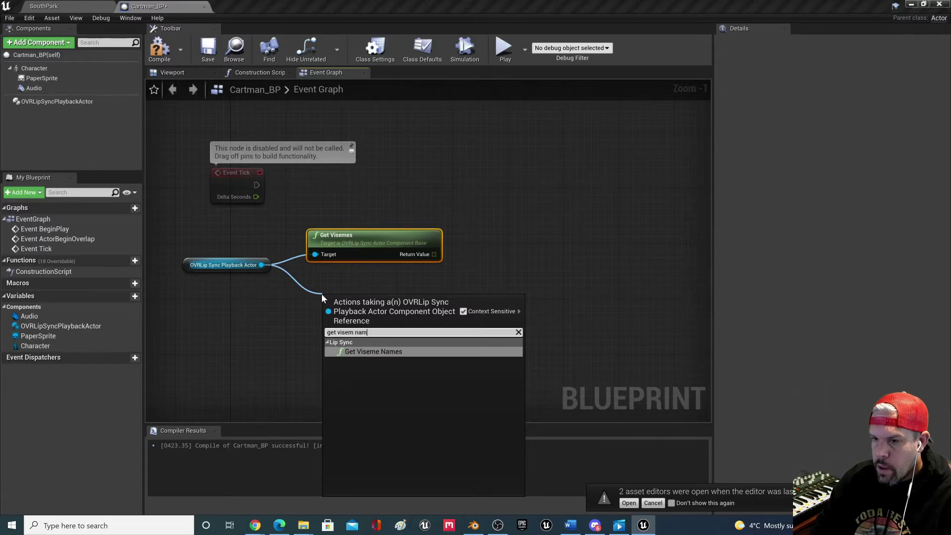
click(377, 352)
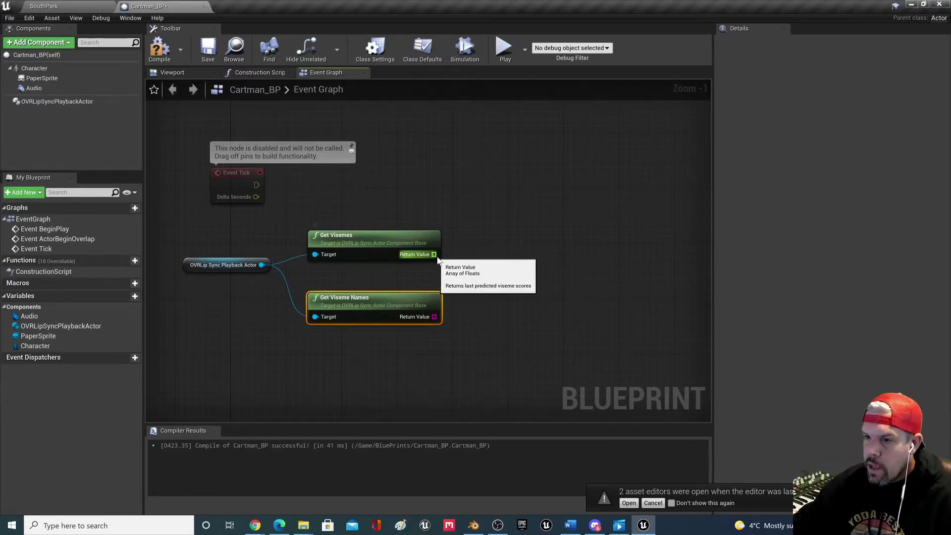
drag(401, 208, 336, 267)
drag(429, 265, 429, 266)
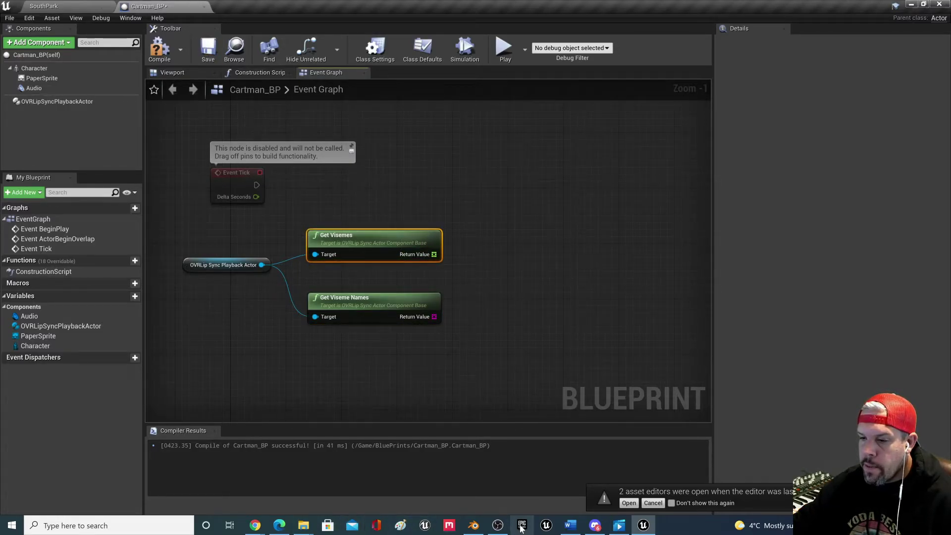
- Switch back to Chrome and review the viseme names and mouth shapes in the Oculus Viseme Reference table
mouse_move(255, 525)
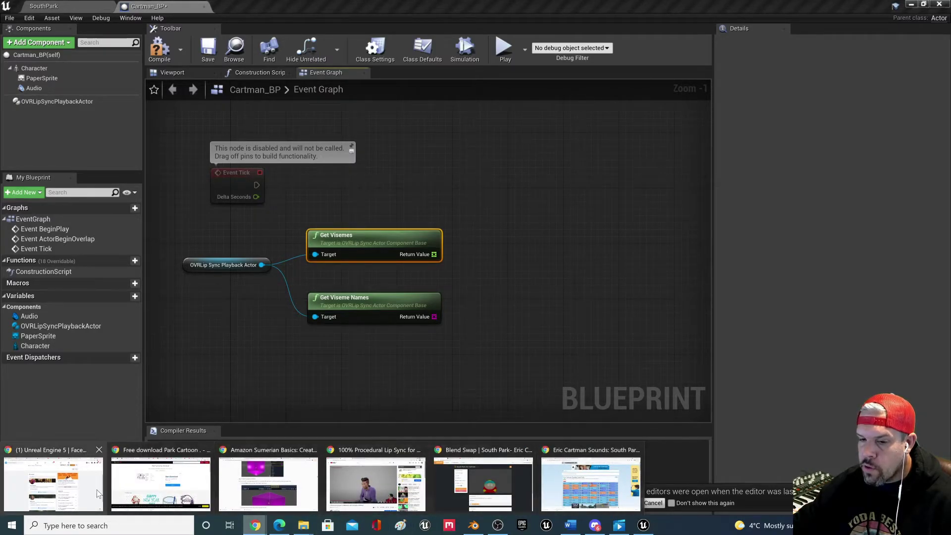
click(492, 491)
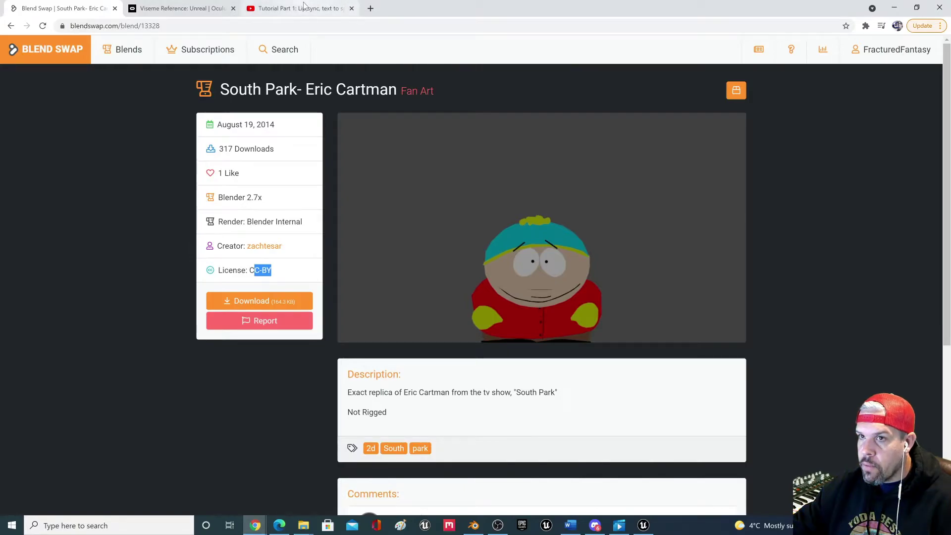
click(163, 8)
scroll(526, 252, up, 4)
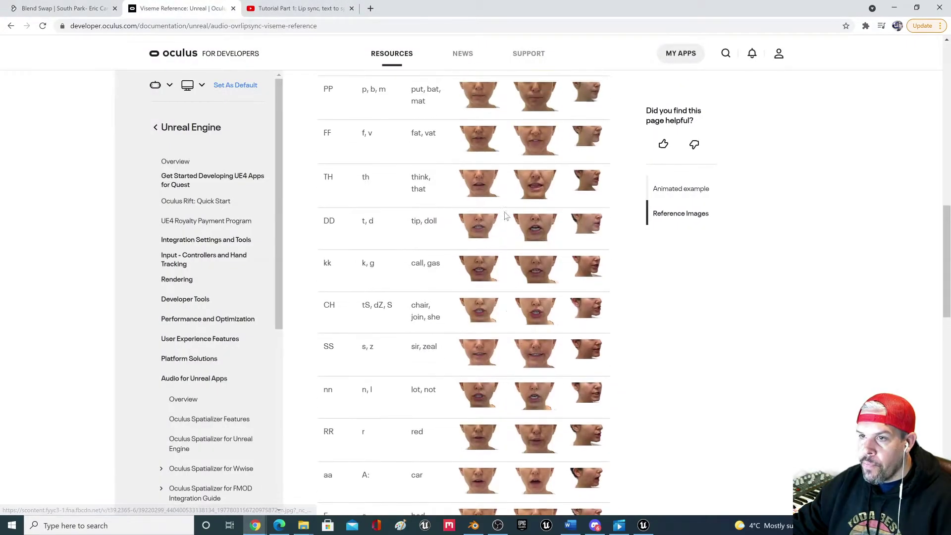
- Finish checking the viseme table, detach the Viseme Reference tab into its own browser window and return to Cartman_BP in Unreal Engine
scroll(351, 198, down, 1)
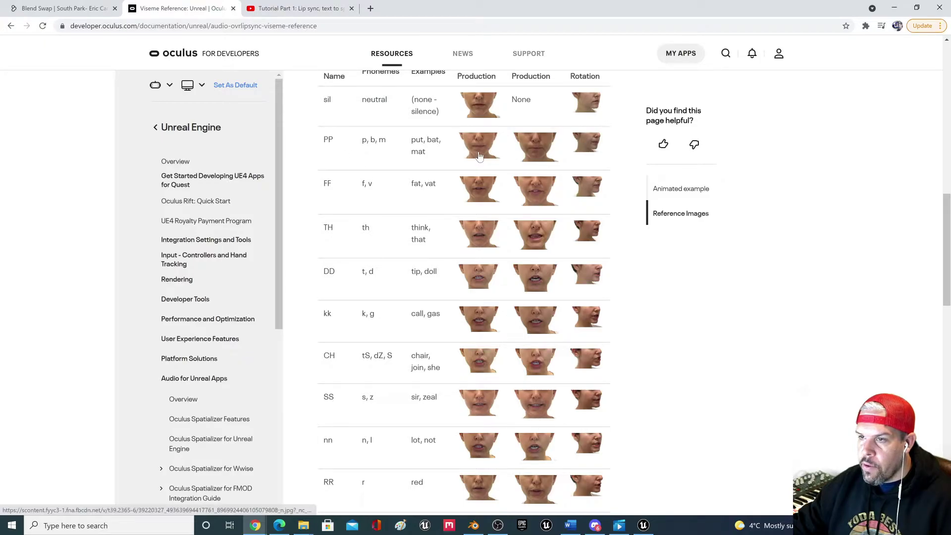
scroll(332, 122, down, 7)
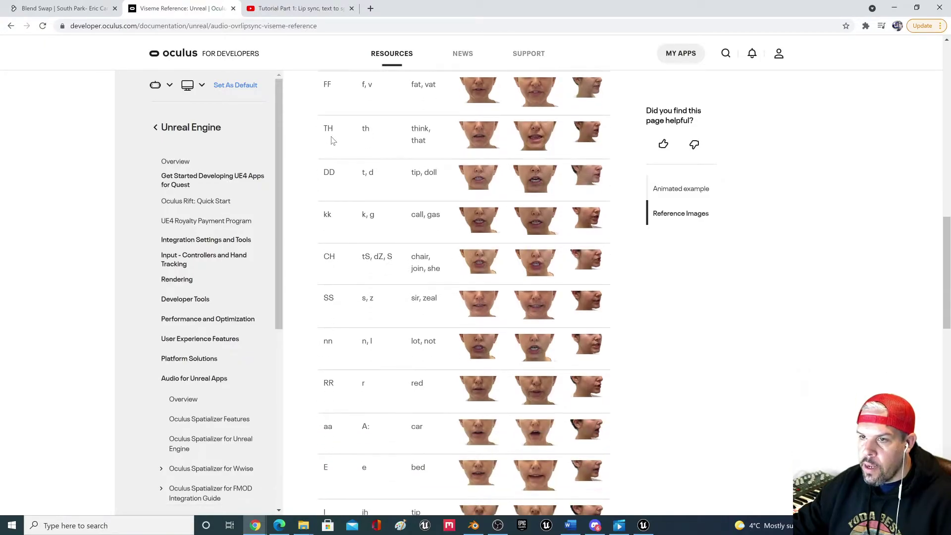
scroll(338, 361, up, 7)
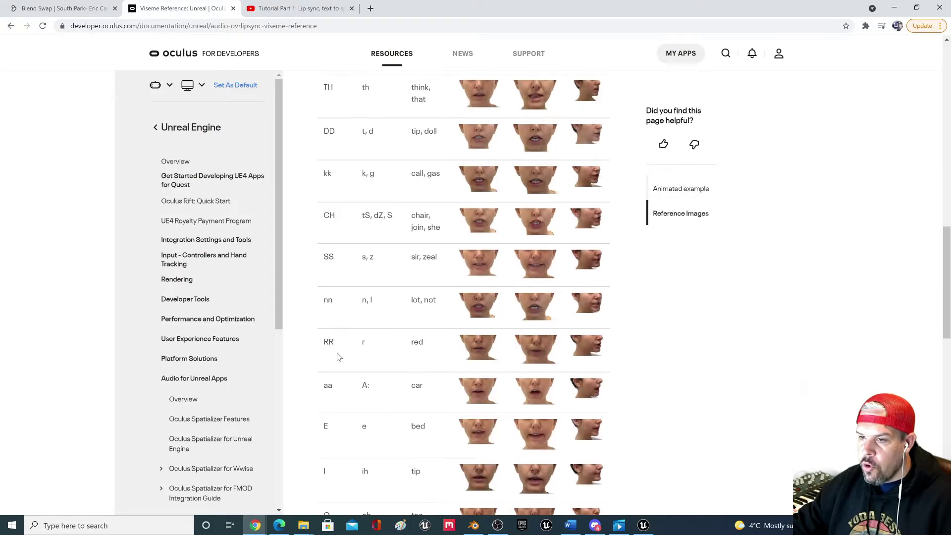
scroll(336, 135, down, 4)
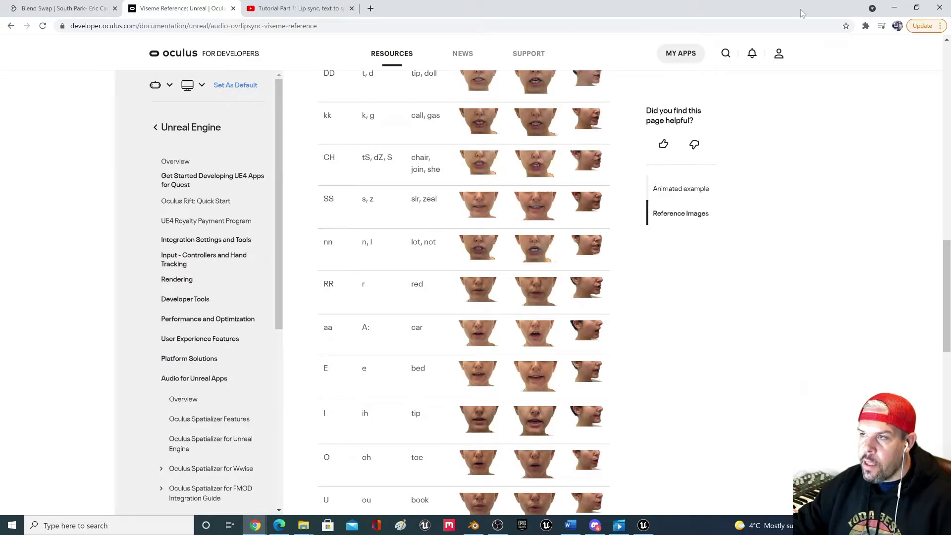
drag(201, 8, 191, 100)
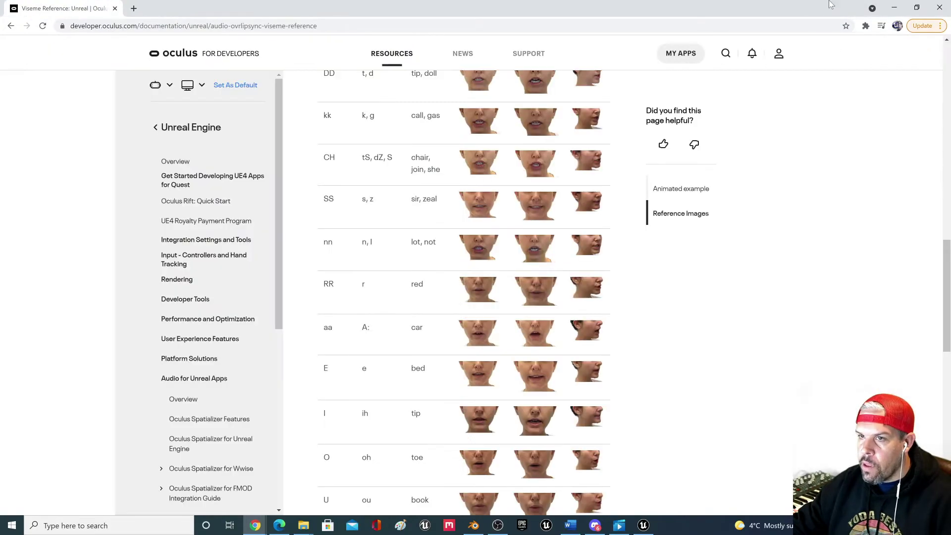
click(947, 9)
click(393, 144)
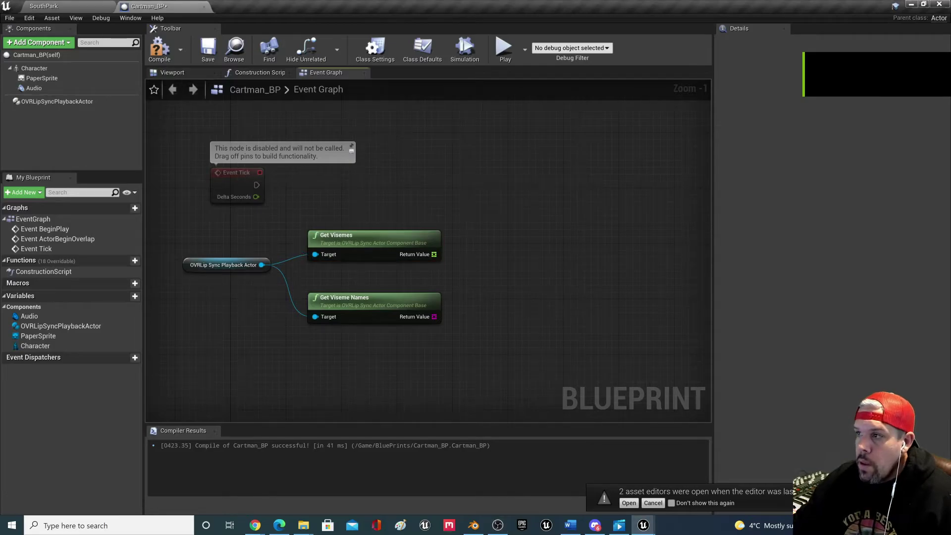
- Promote the return values of Get Visemes and Get Viseme Names to new variables, placing the Get Visemes SET node above its source
right_drag(390, 212, 515, 220)
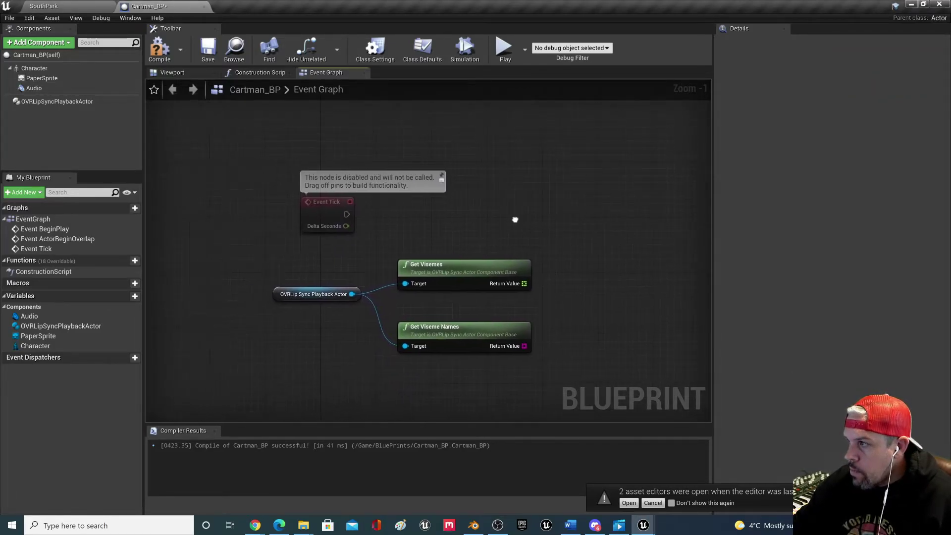
right_drag(551, 274, 496, 271)
drag(468, 281, 488, 216)
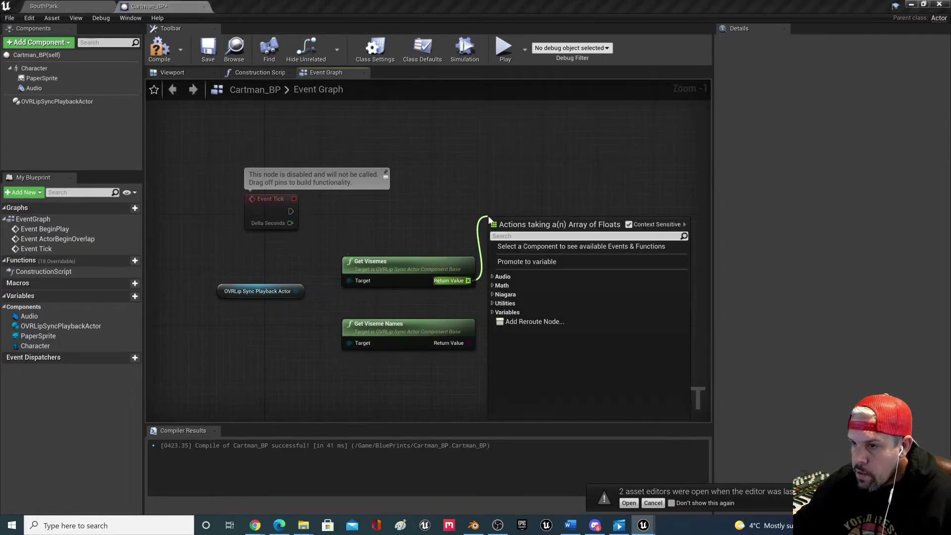
click(538, 262)
drag(468, 342, 534, 336)
click(555, 178)
drag(549, 263, 494, 193)
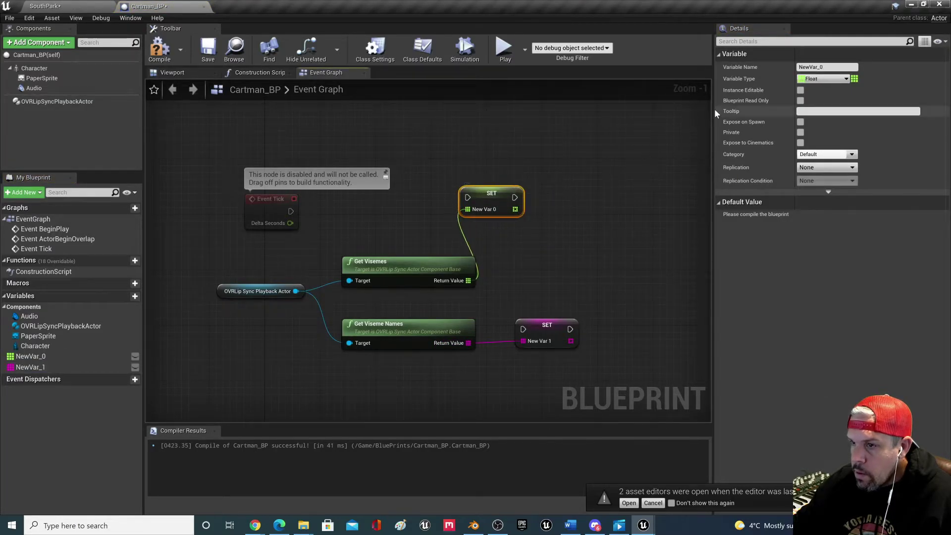
- Rename the float array variable Viseme_Values and the string array variable Viseme_Names
click(827, 67)
text(Viseme_Values)
key(Return)
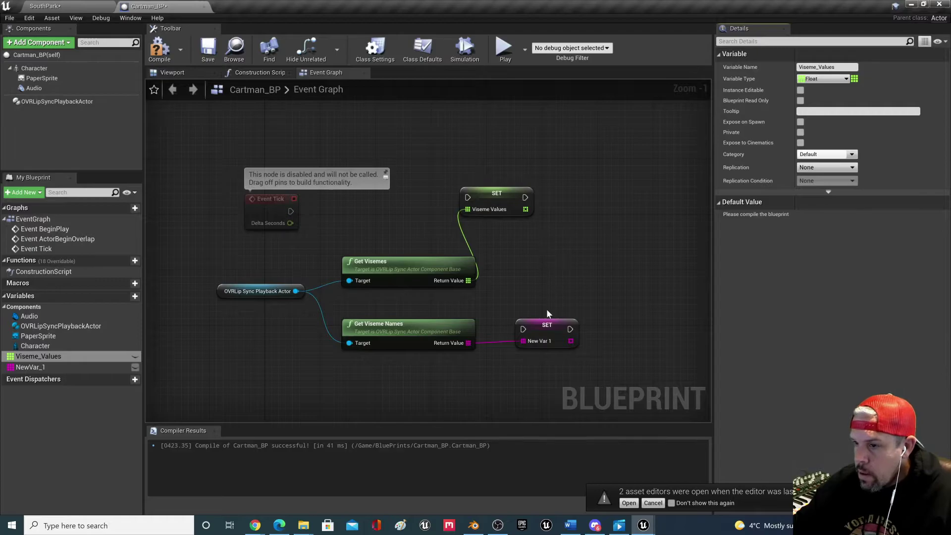
click(547, 327)
click(825, 67)
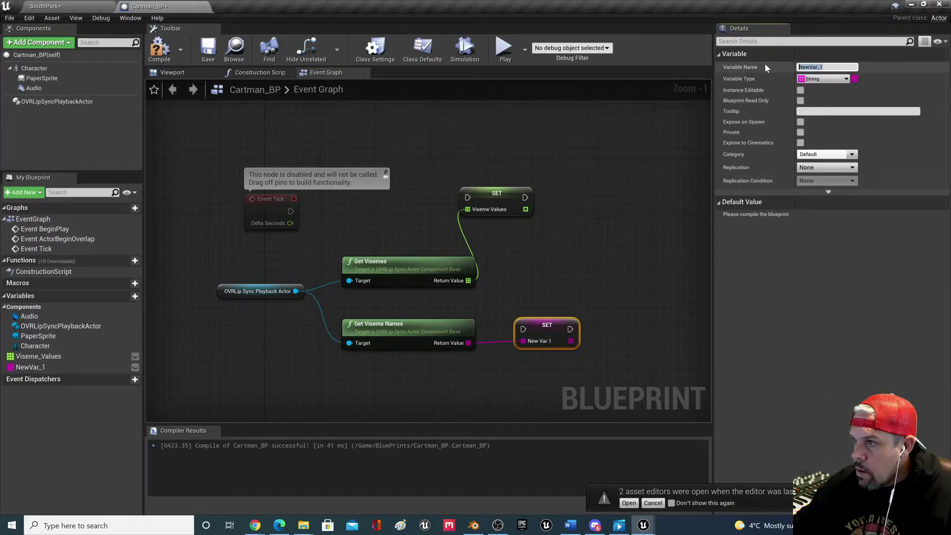
text(Viseme_Names)
key(Return)
- Wire Event Tick's execution through the Viseme Values SET node into the Viseme Names SET node, aligning both nodes in a row
drag(551, 336, 579, 190)
drag(291, 211, 491, 209)
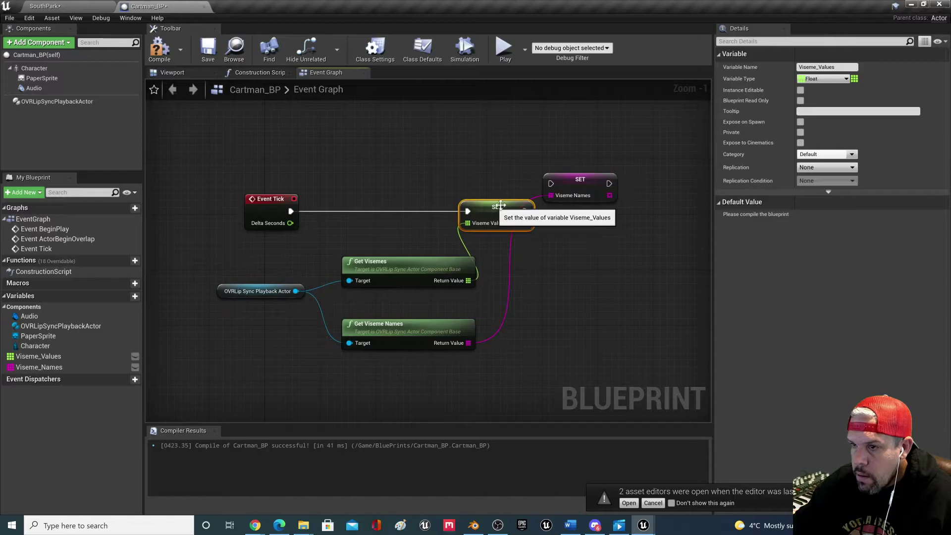
drag(580, 179, 560, 212)
right_drag(604, 291, 471, 269)
scroll(472, 269, down, 1)
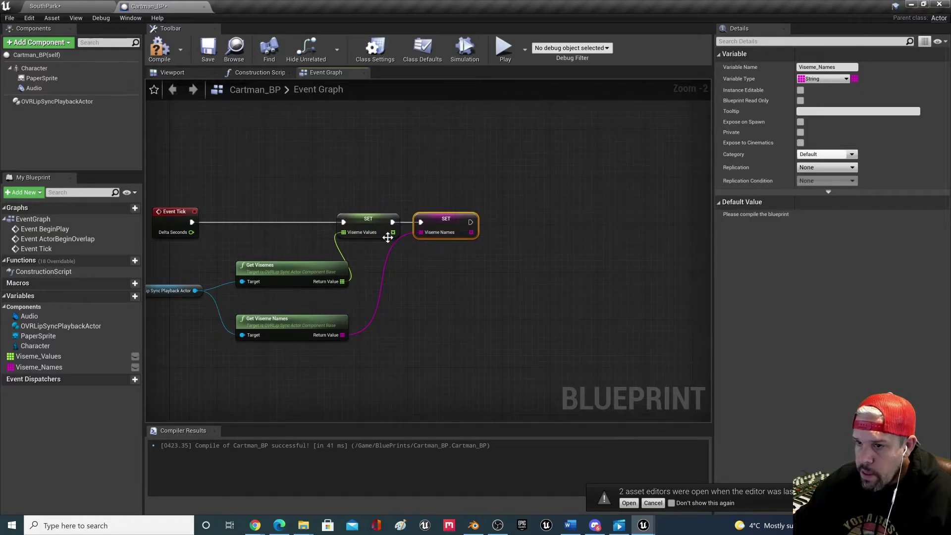
- Reorder the execution chain to Event Tick, SET Viseme Names, SET Viseme Values, and add a reroute point on the Get Visemes wire
drag(393, 232, 537, 271)
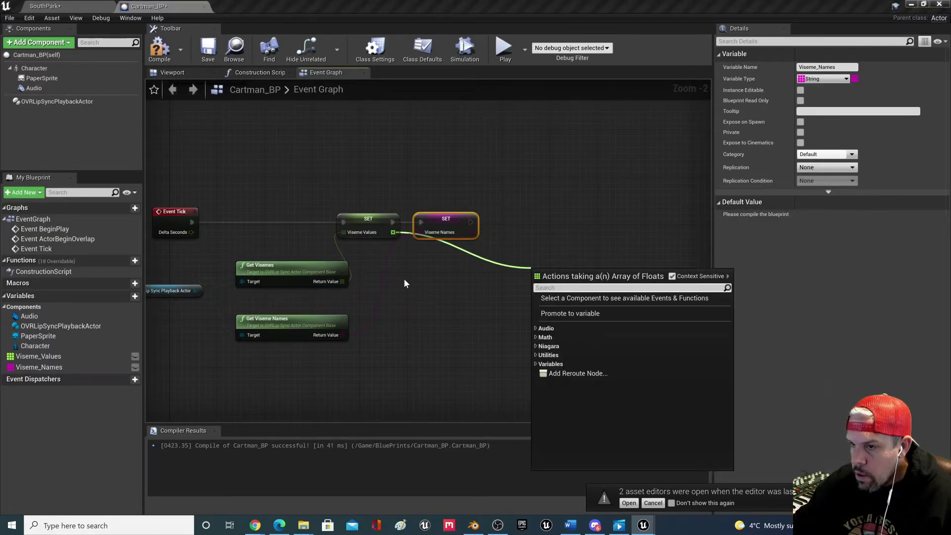
click(396, 282)
alt+click(391, 223)
alt+click(343, 223)
drag(368, 218, 522, 254)
drag(445, 239, 398, 239)
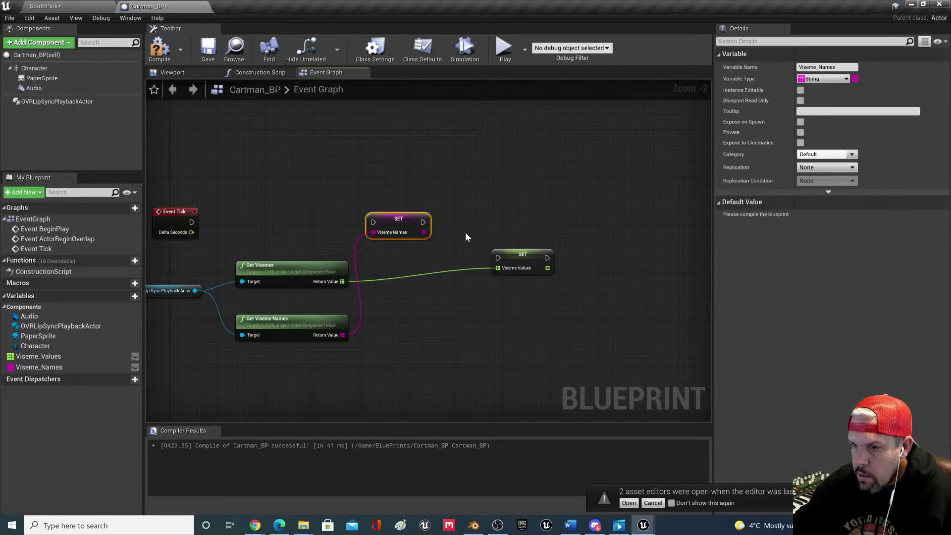
drag(510, 259, 449, 223)
drag(196, 221, 375, 226)
right_drag(484, 292, 423, 268)
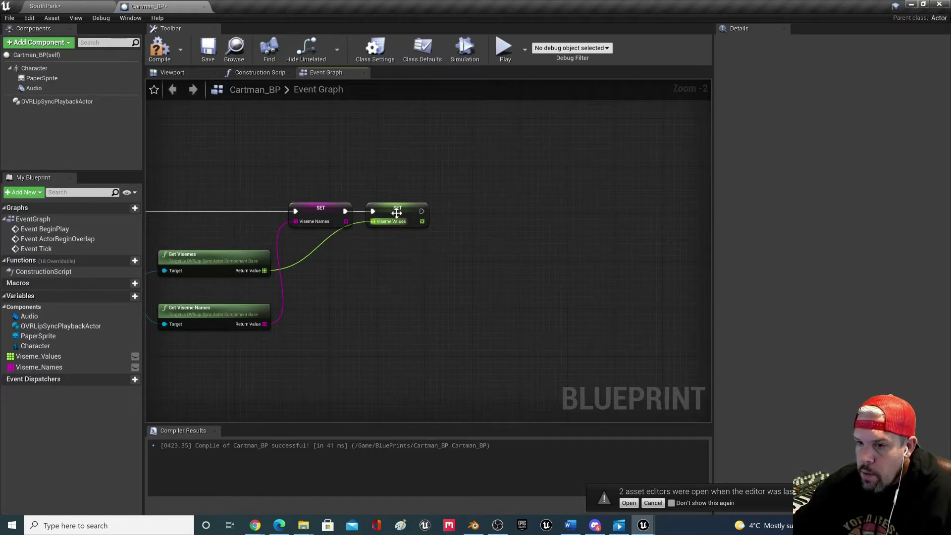
double_click(323, 250)
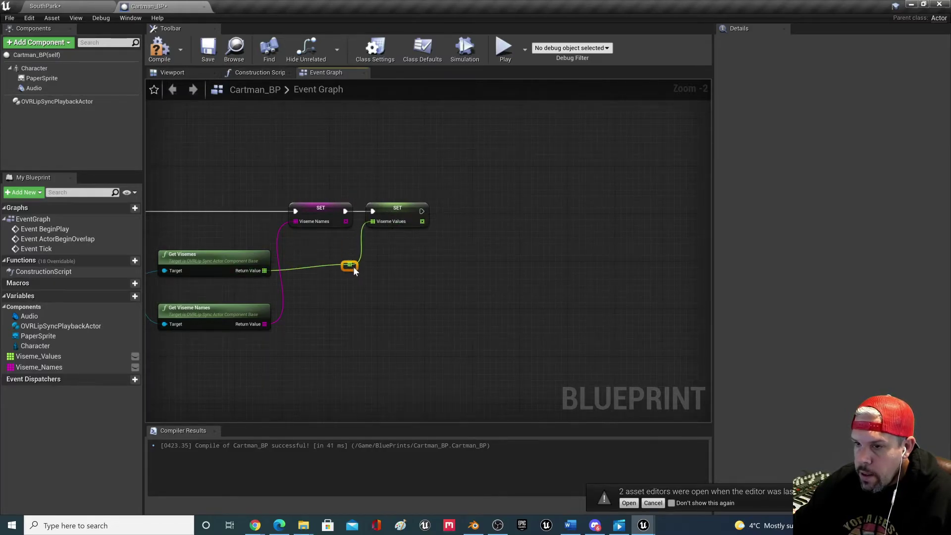
- Add a For Each Loop fed by the Viseme Values array output and connect the SET node's execution to it
drag(422, 222, 499, 222)
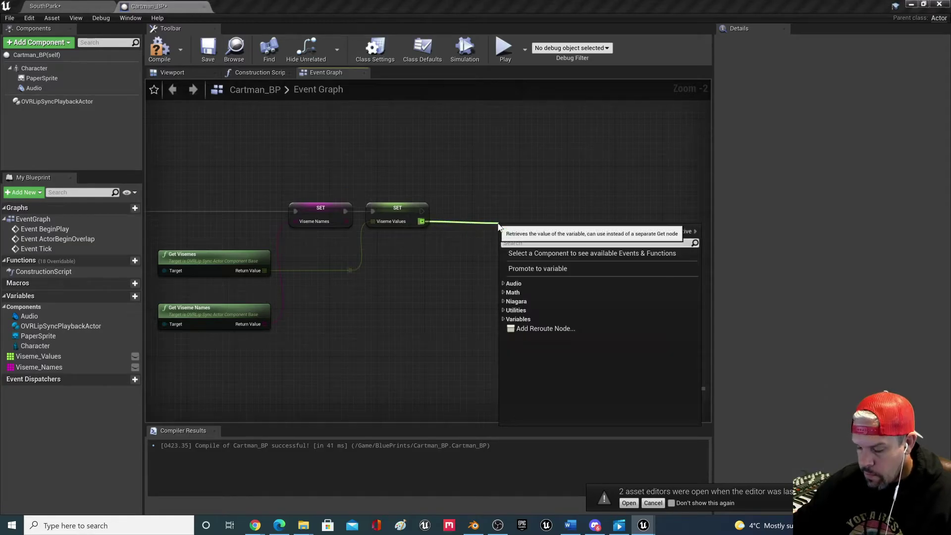
text(for eac)
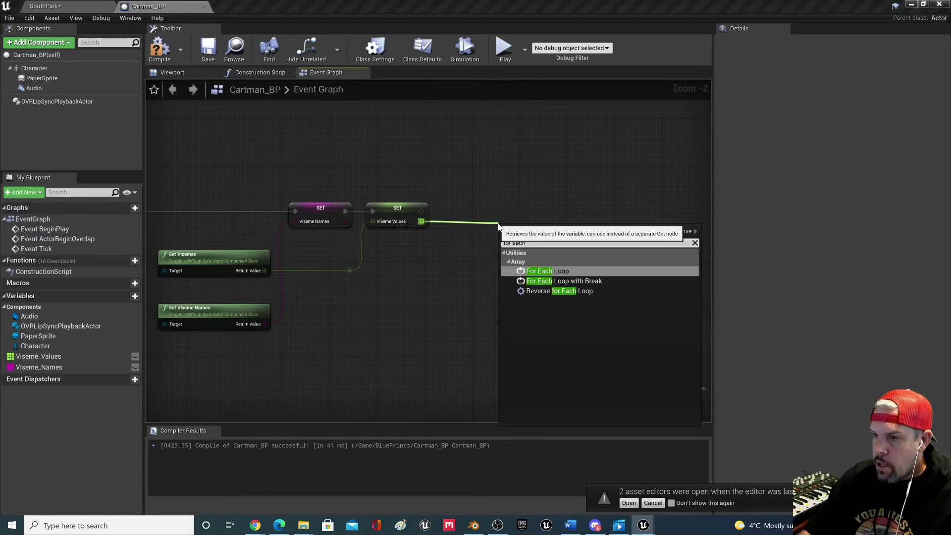
text(h)
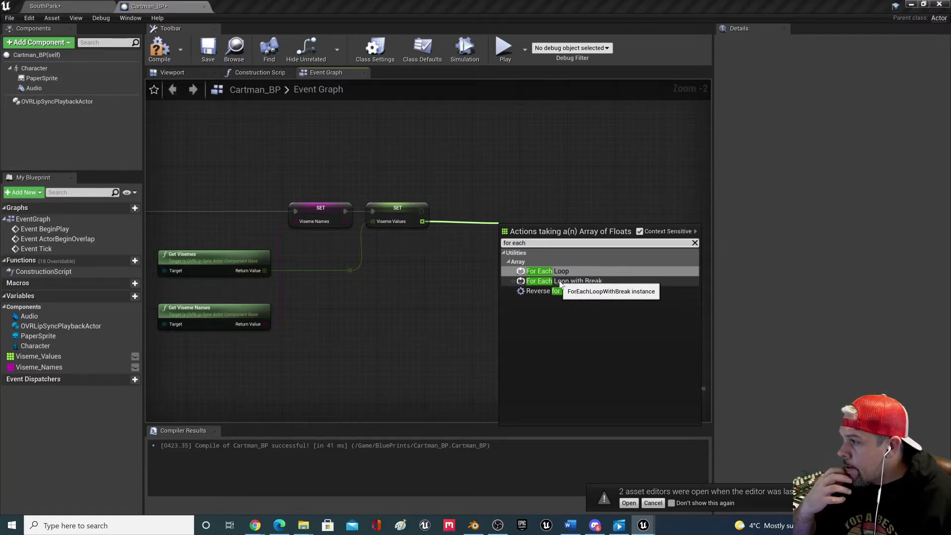
click(554, 272)
drag(552, 238, 504, 209)
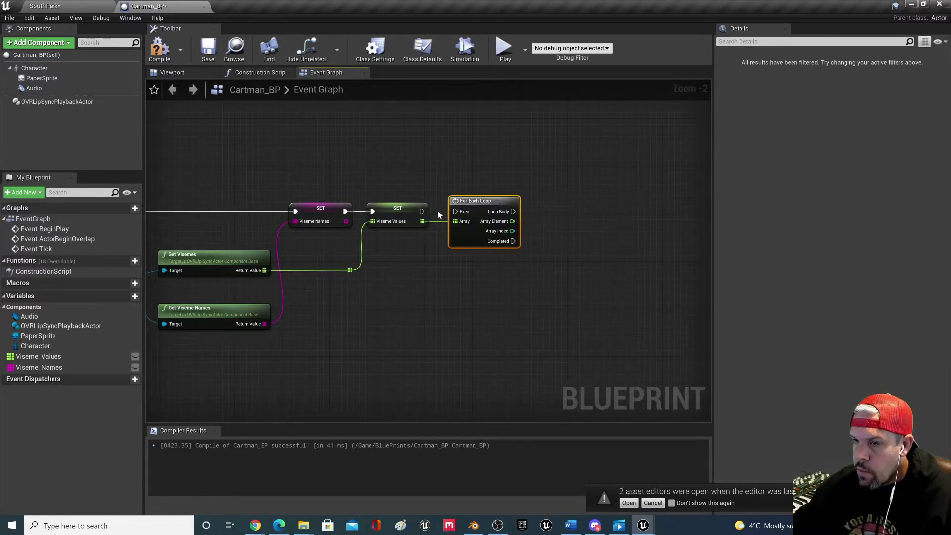
drag(421, 211, 455, 212)
- Add a Branch node driven by the For Each Loop's Loop Body and align it in line with the loop
scroll(534, 213, up, 1)
mouse_move(534, 213)
right_down()
mouse_move(488, 207)
mouse_move(529, 214)
right_up()
scroll(505, 245, down, 1)
scroll(505, 246, up, 1)
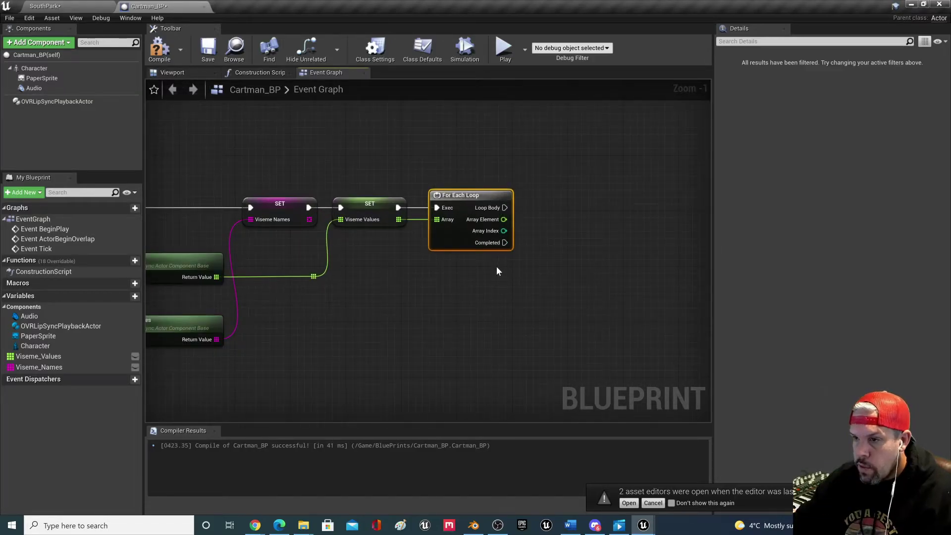
scroll(414, 260, down, 1)
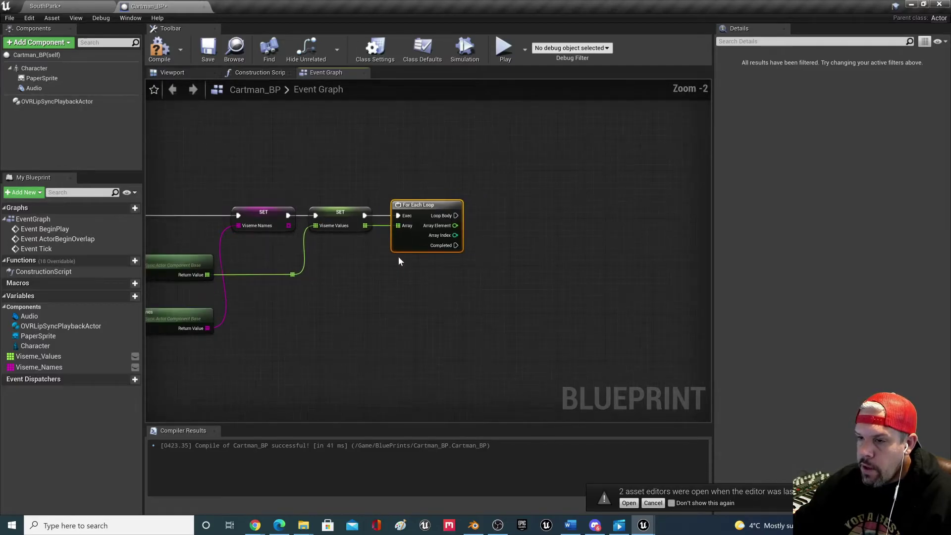
right_drag(399, 257, 361, 261)
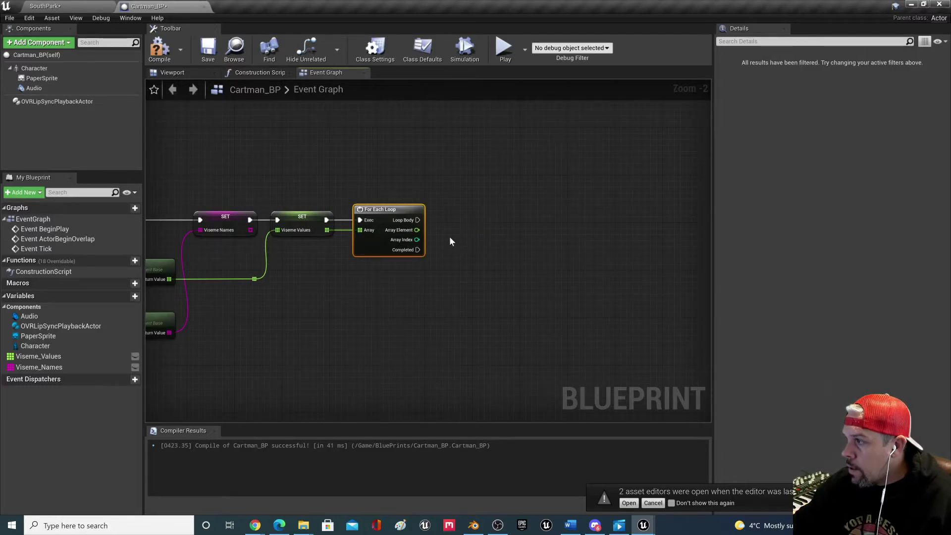
drag(418, 220, 501, 216)
text(branch)
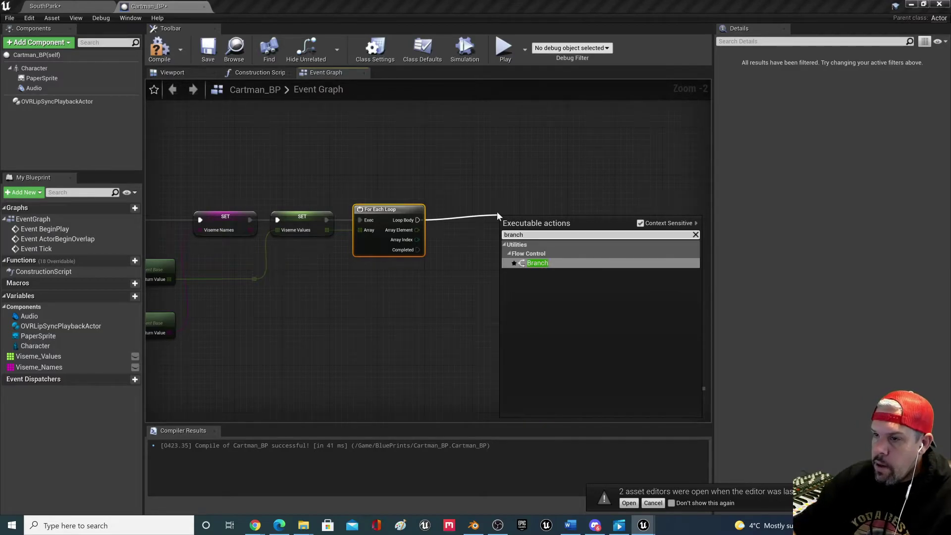
click(536, 268)
drag(538, 223, 517, 211)
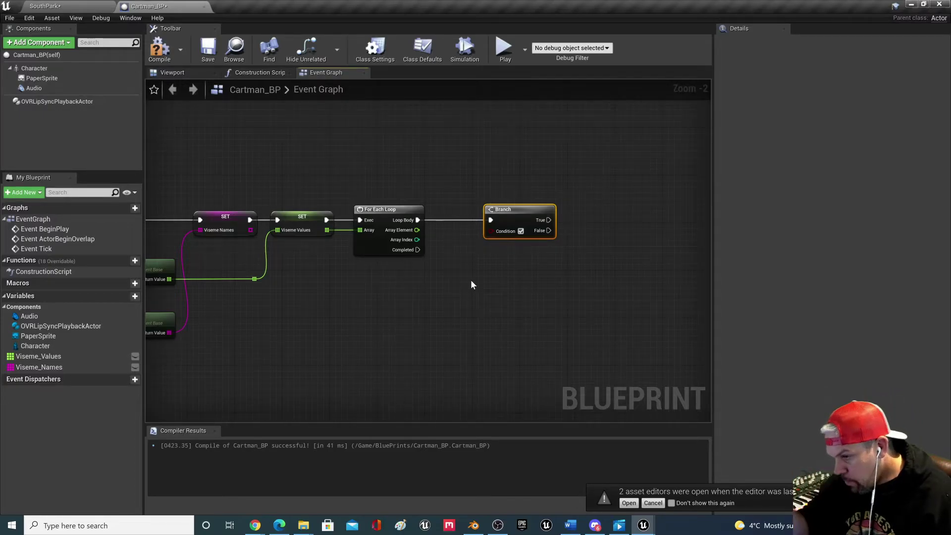
- Switch to the Viseme Reference page in Chrome and examine the order of the viseme names and their mouth shapes from sil to U
mouse_move(260, 518)
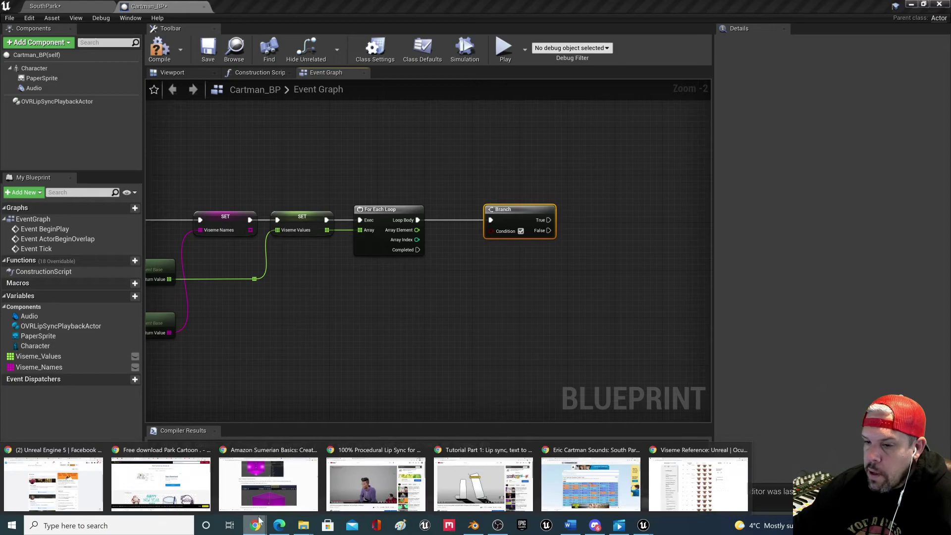
click(698, 488)
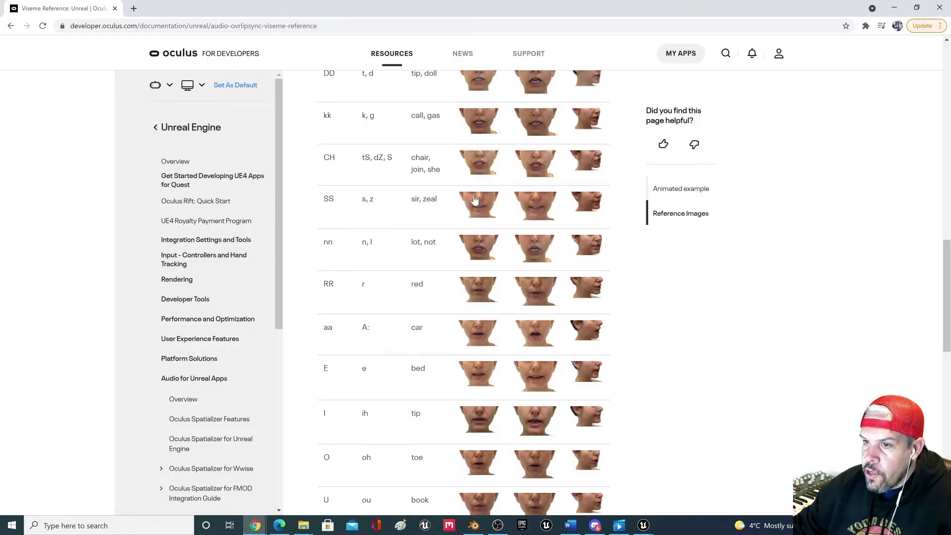
scroll(474, 199, up, 5)
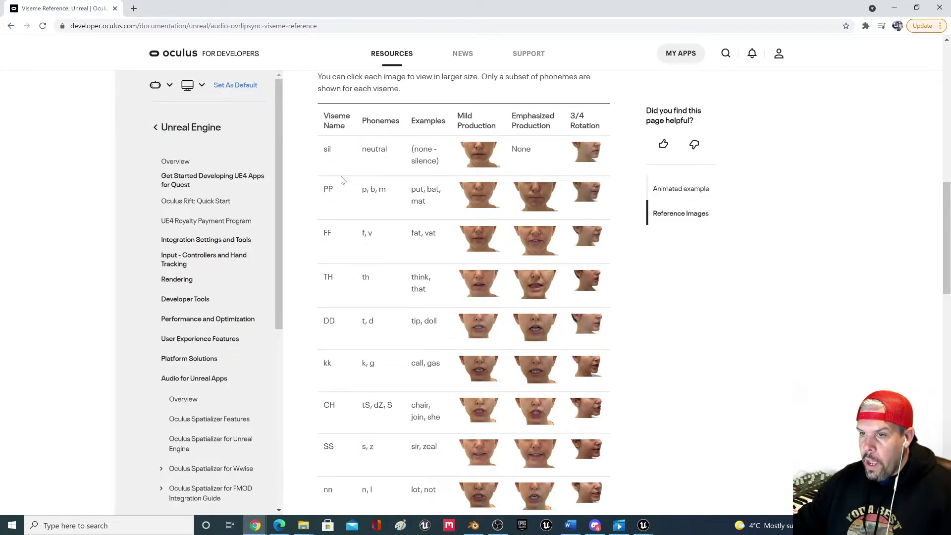
scroll(338, 205, down, 3)
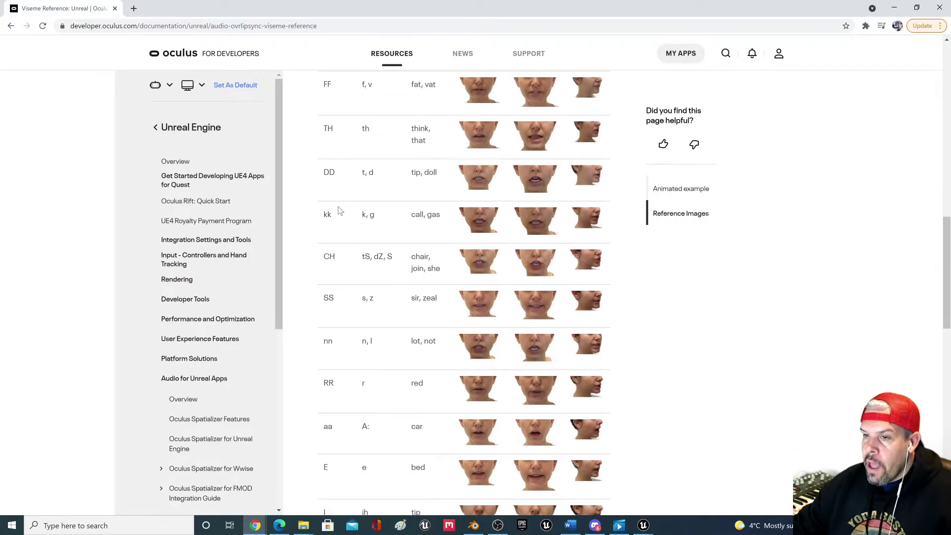
scroll(337, 210, up, 3)
scroll(337, 419, down, 4)
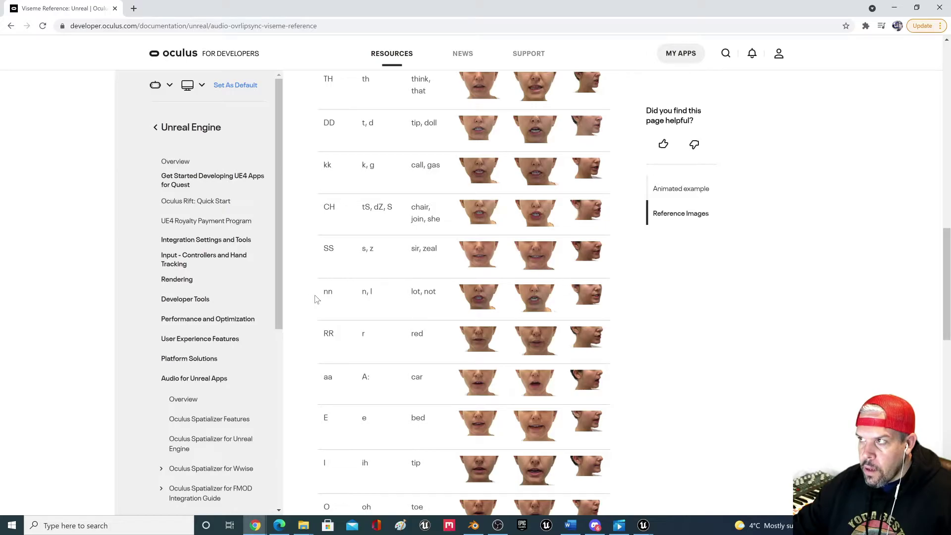
scroll(333, 223, up, 3)
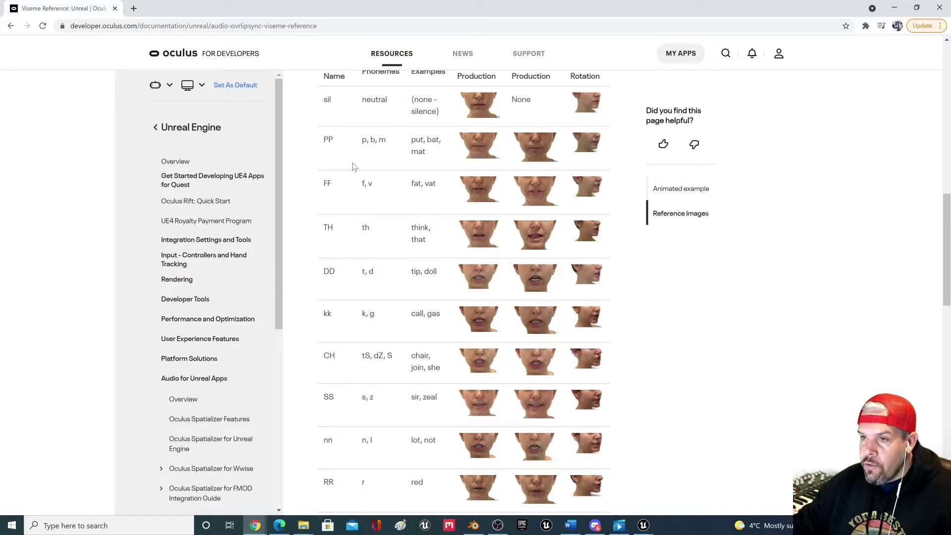
scroll(340, 158, down, 7)
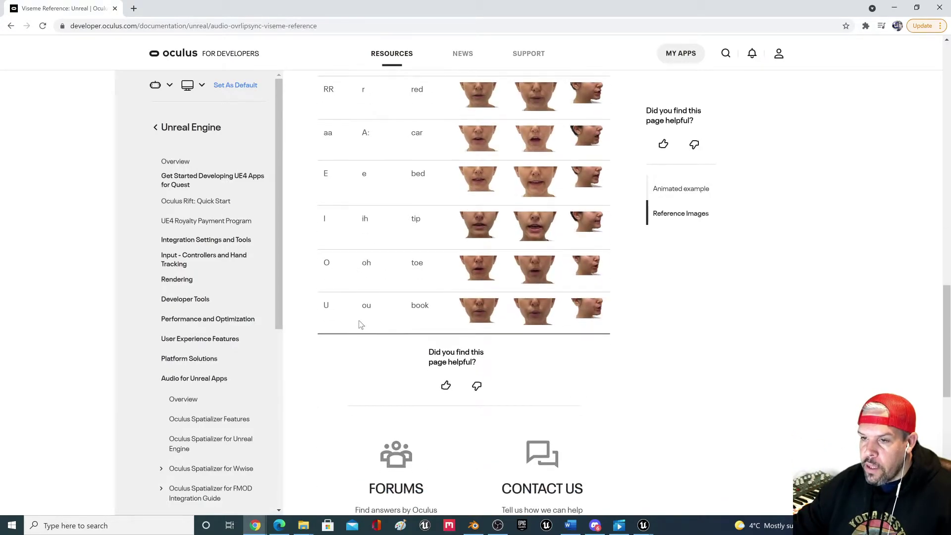
scroll(333, 331, up, 2)
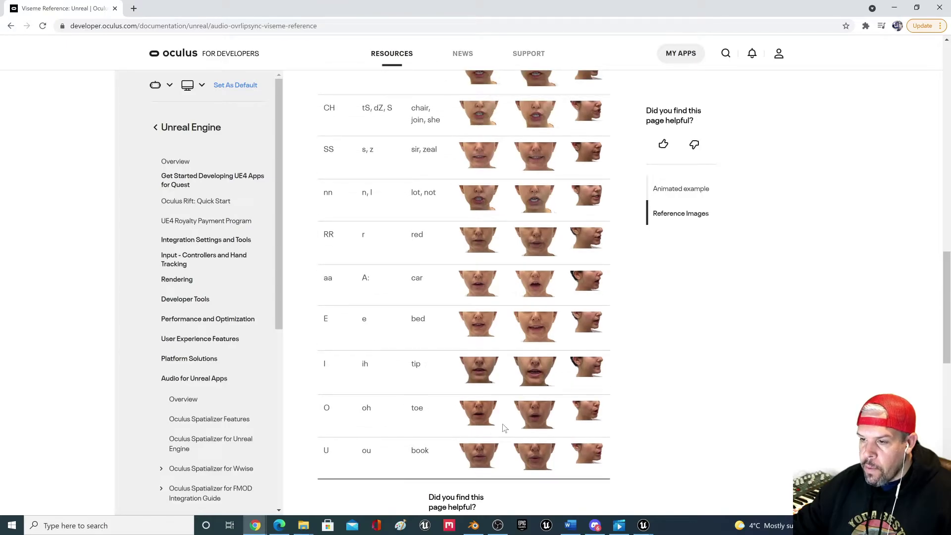
scroll(521, 392, down, 1)
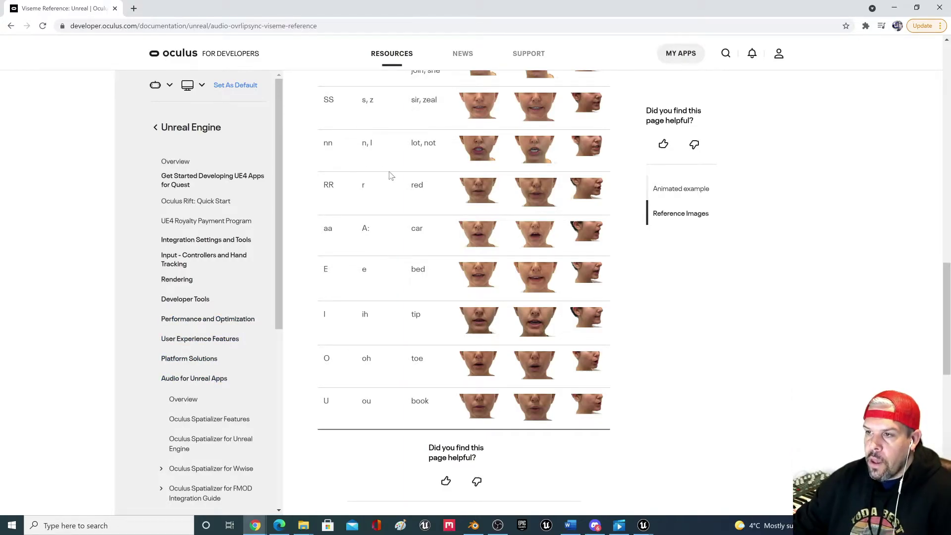
- Recheck the viseme table on the reference page, comparing the sequence of names from sil through U
scroll(390, 266, up, 5)
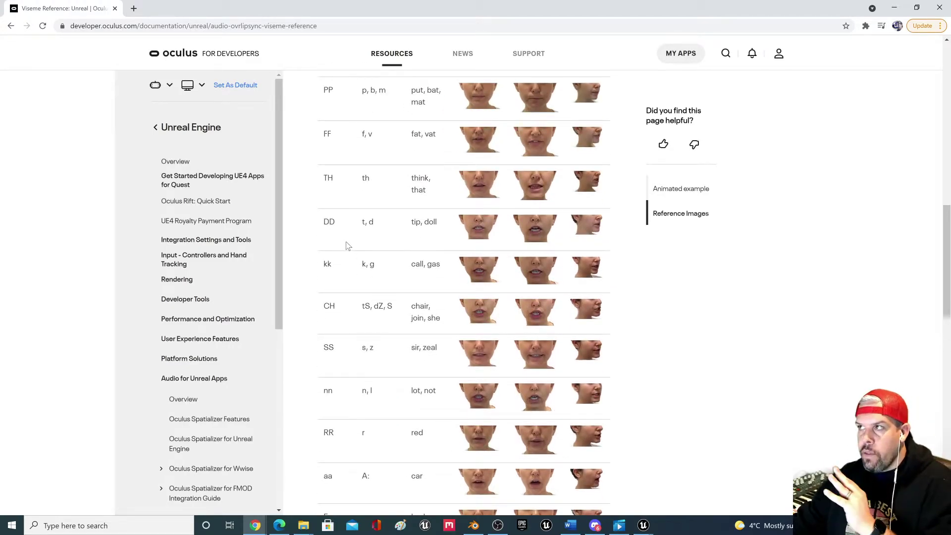
scroll(346, 188, up, 2)
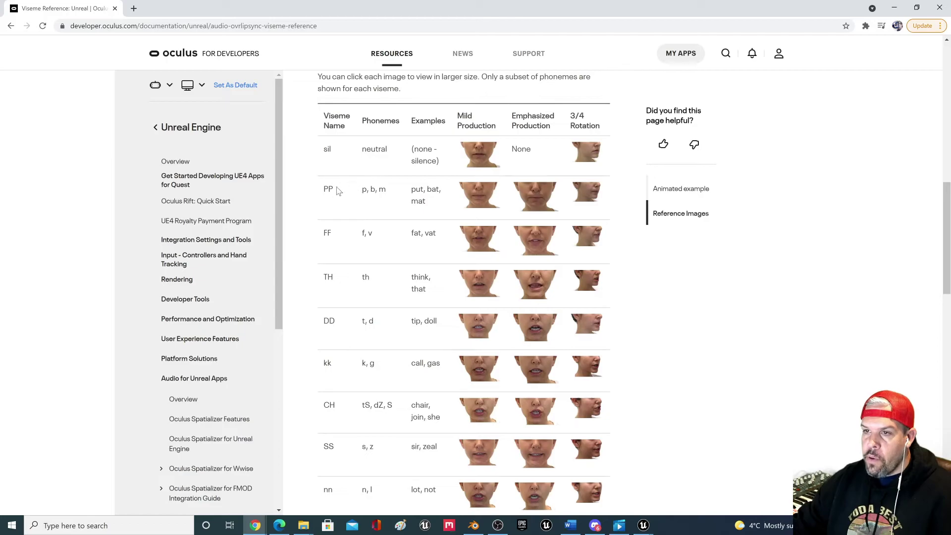
scroll(322, 224, down, 9)
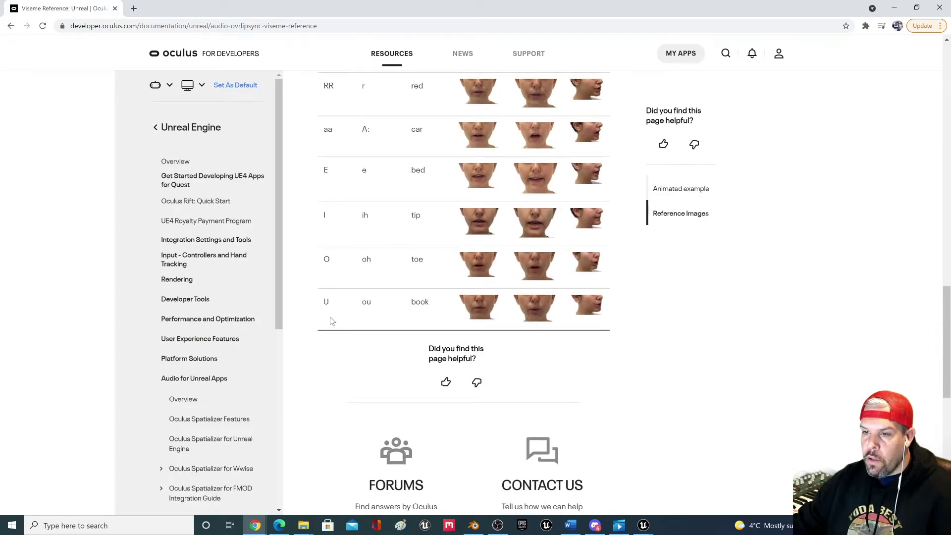
scroll(331, 316, up, 4)
scroll(332, 314, up, 2)
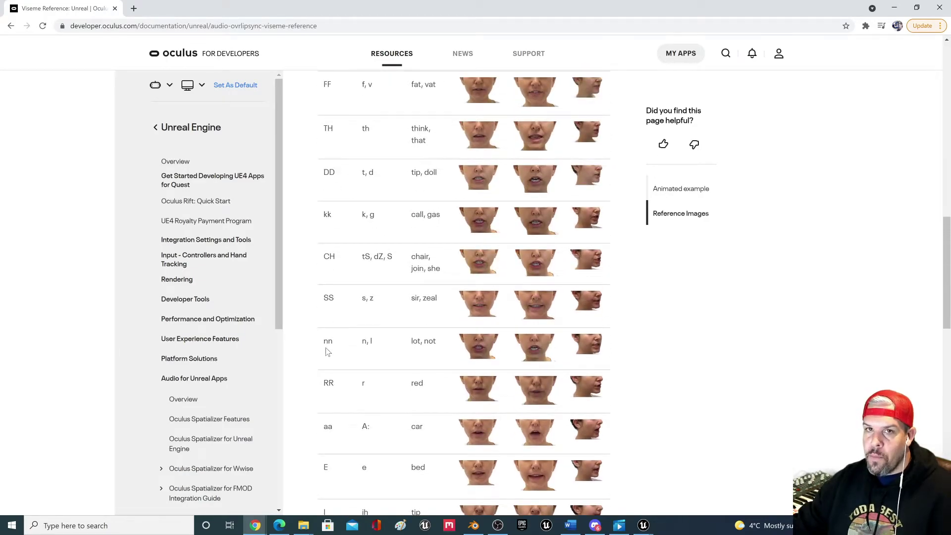
scroll(335, 307, down, 1)
scroll(336, 306, down, 2)
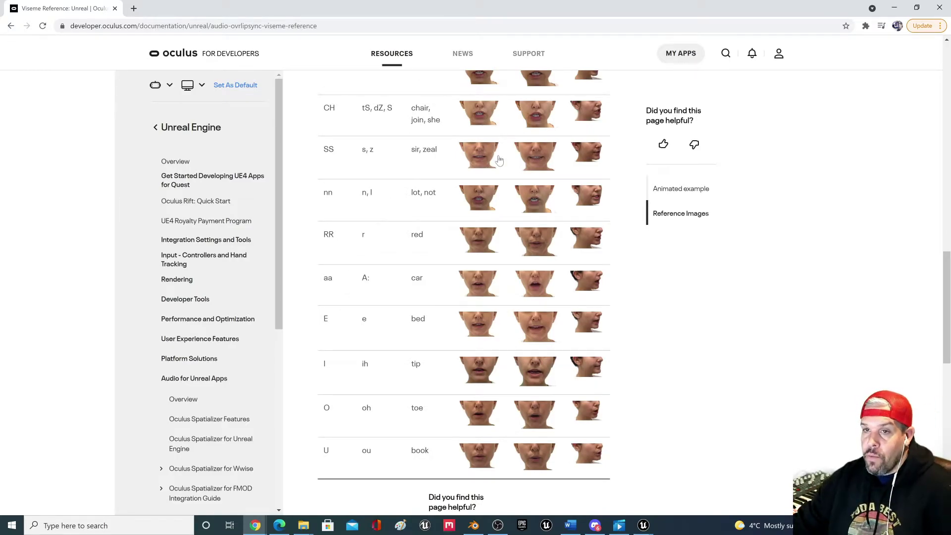
- Return to the Cartman_BP event graph in Unreal Engine and add a float greater-than (>) node fed by the For Each Loop's Array Element
click(894, 7)
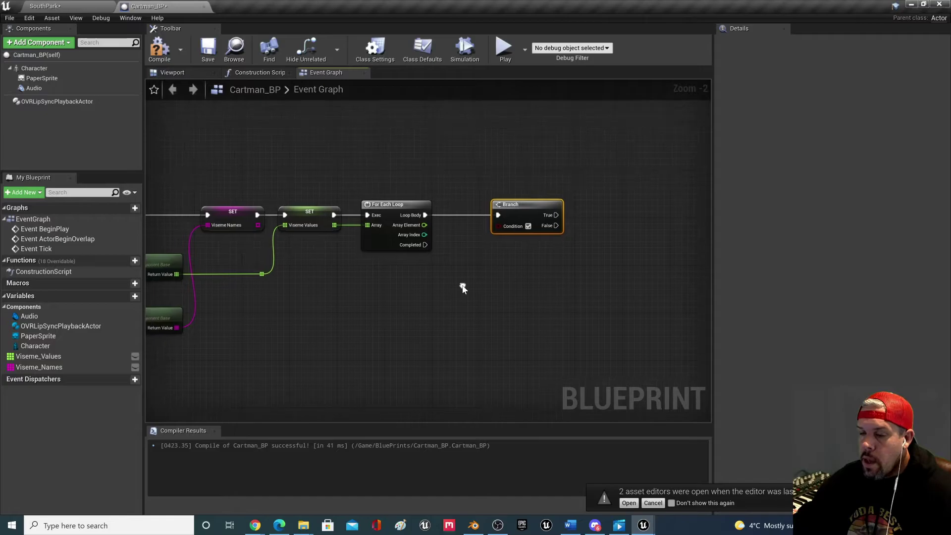
scroll(488, 295, up, 2)
right_drag(491, 295, 464, 287)
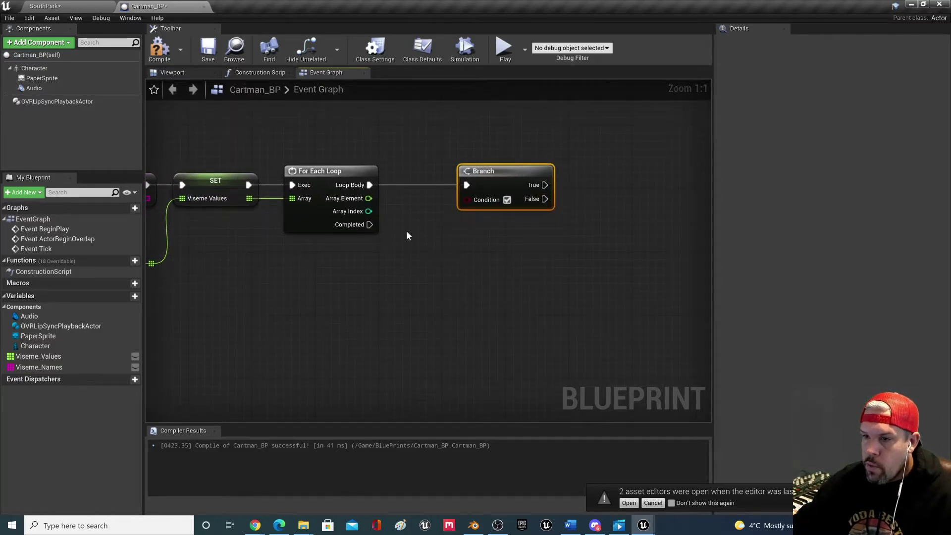
drag(367, 198, 412, 247)
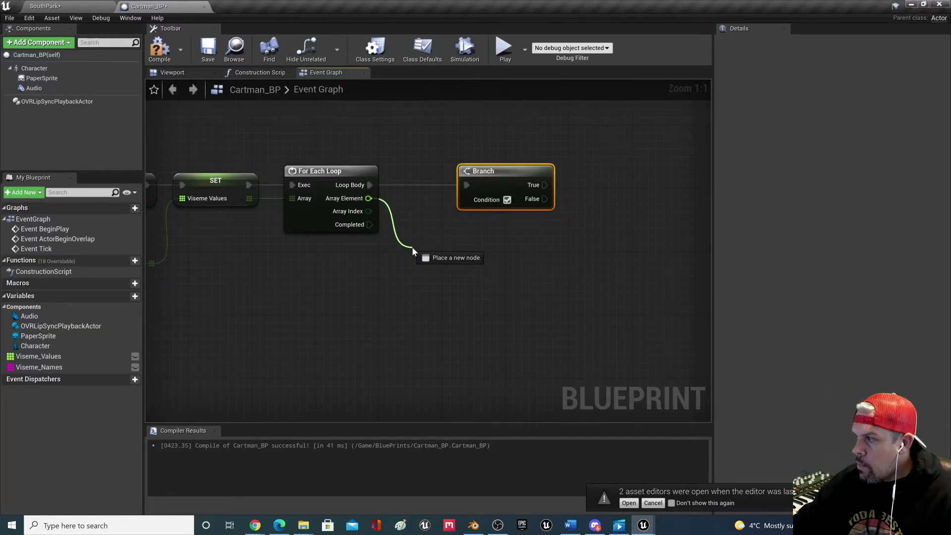
drag(412, 246, 411, 246)
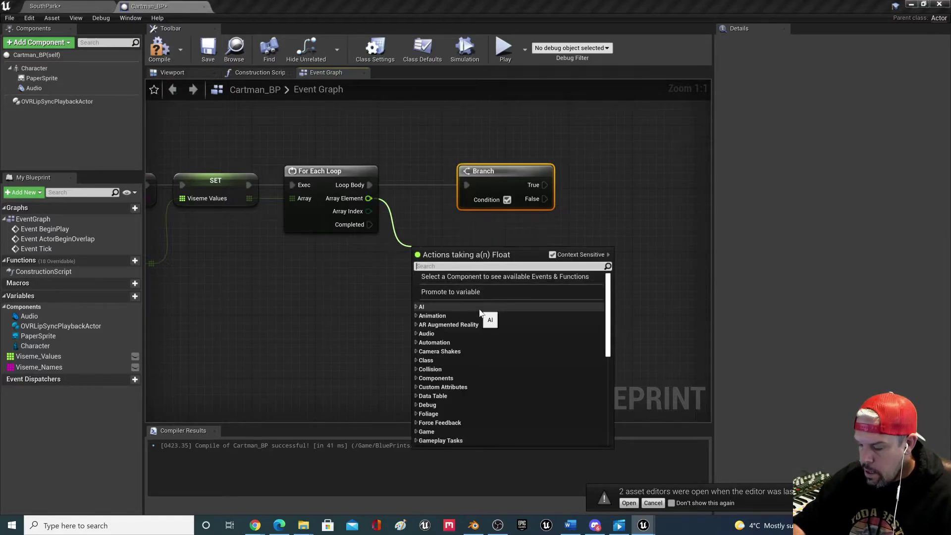
text(>)
click(478, 308)
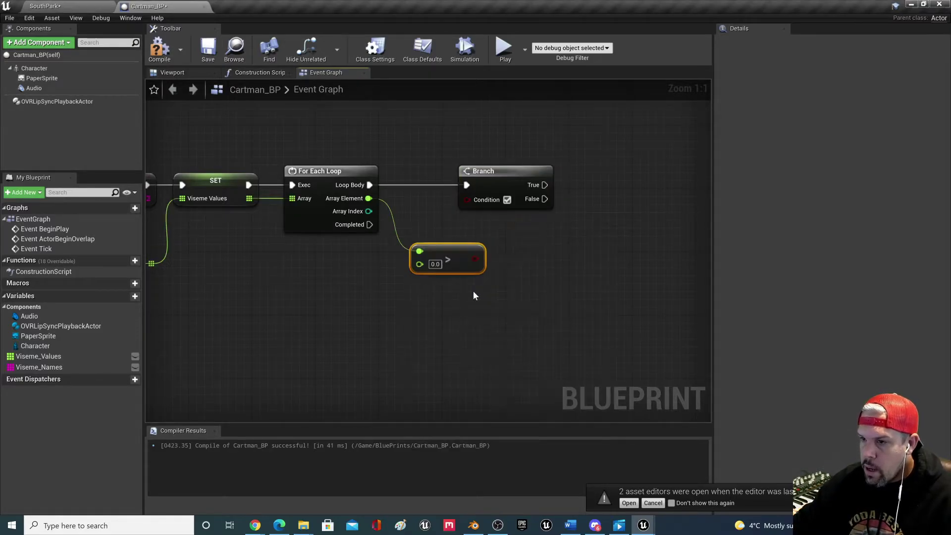
- Create a new blueprint variable named VisemeValue and set its type to Float
right_drag(365, 371, 390, 340)
scroll(391, 335, down, 1)
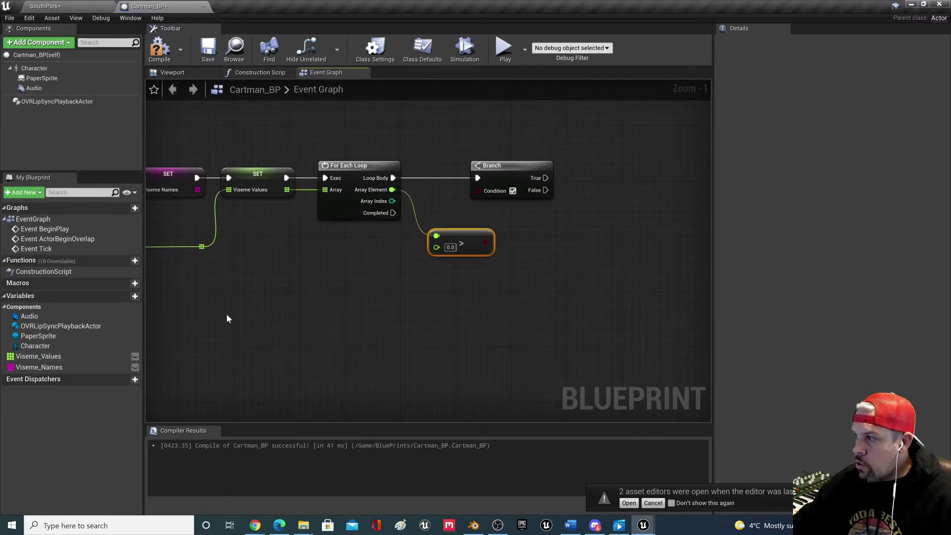
click(134, 298)
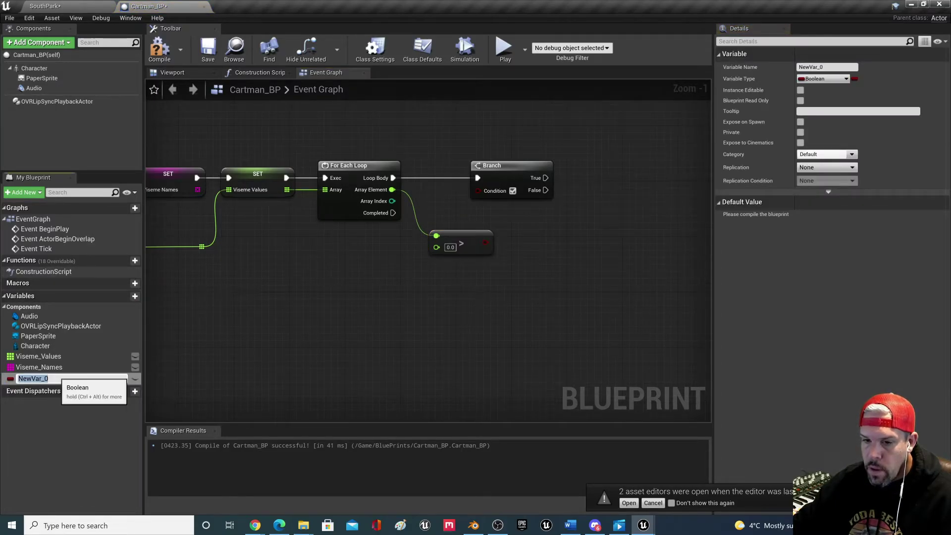
text(Viseme)
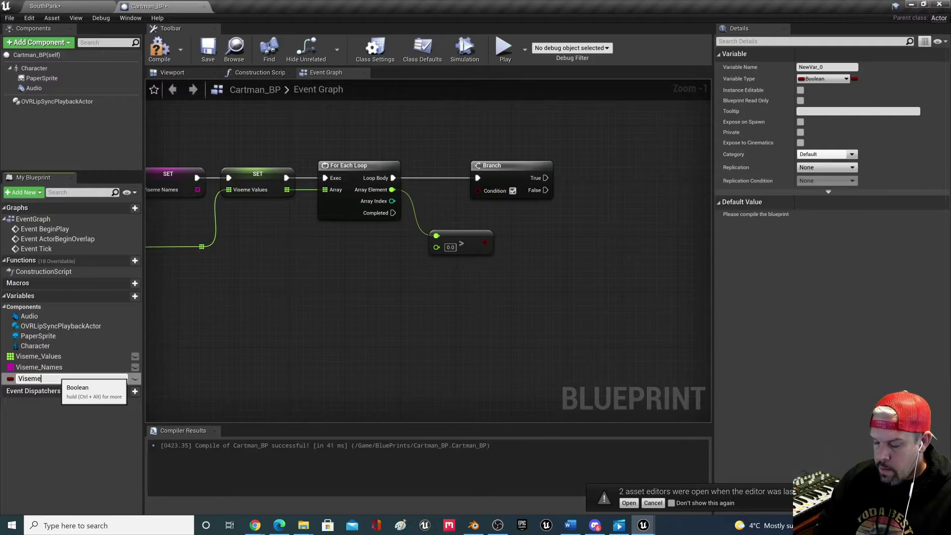
text(Float)
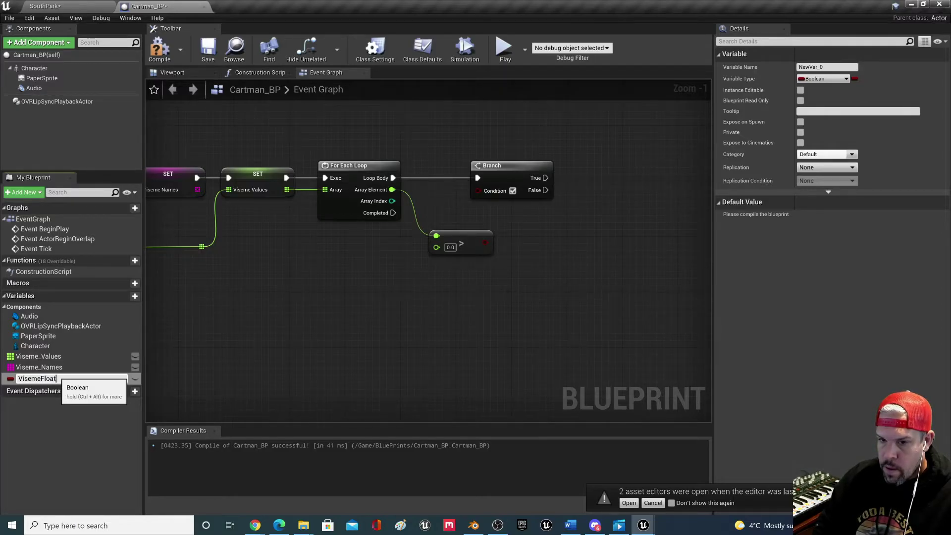
key(BackSpace)
key(BackSpace)
key(BackSpace)
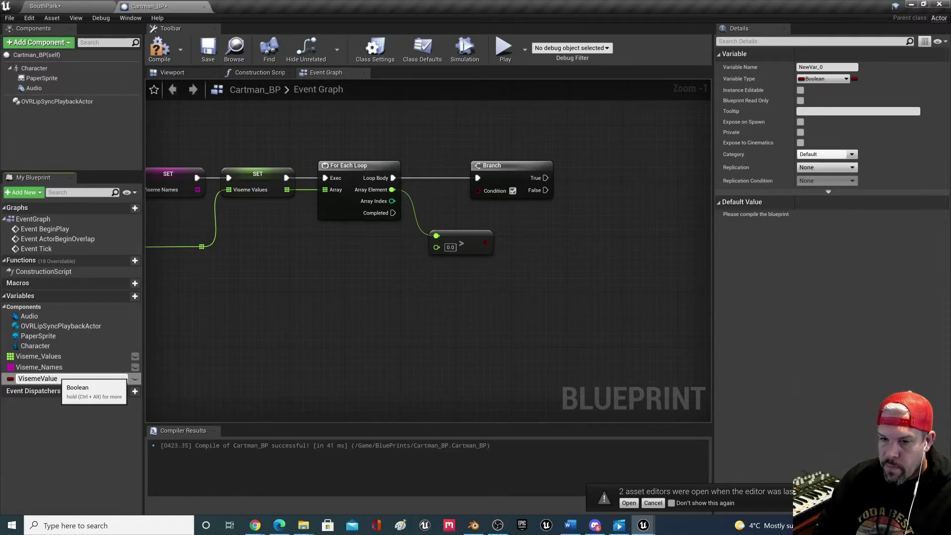
key(Return)
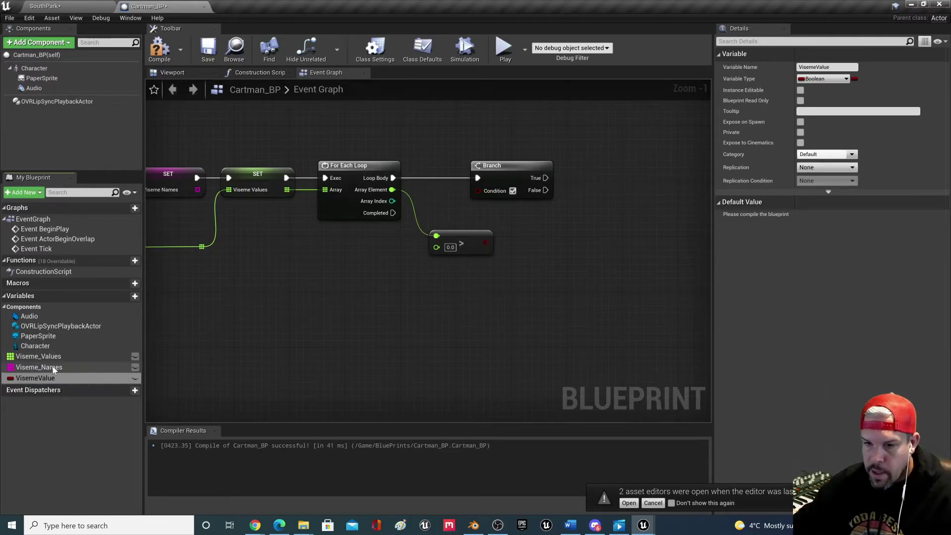
click(9, 378)
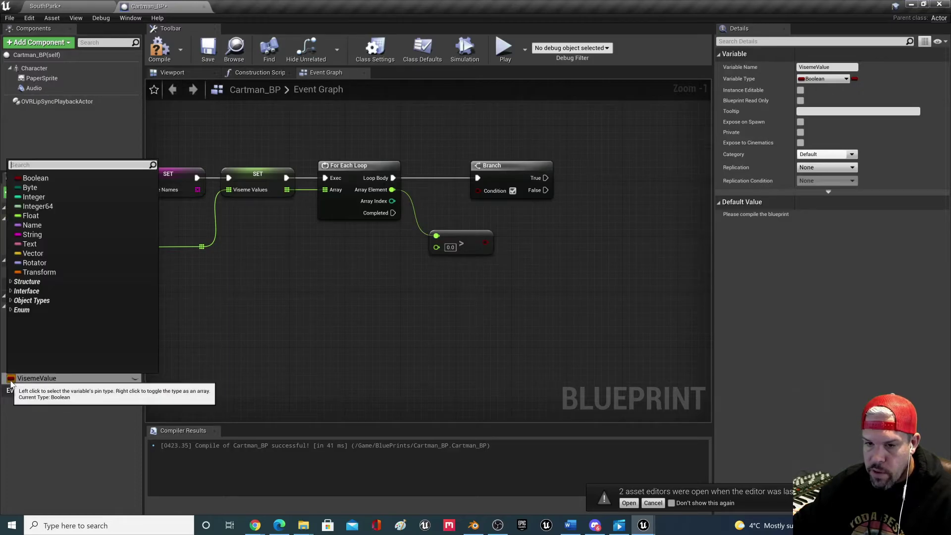
click(46, 216)
- Place a Get VisemeValue node below the loop, connect it to the greater-than node's second input, and compile the blueprint
drag(35, 378, 348, 293)
click(376, 302)
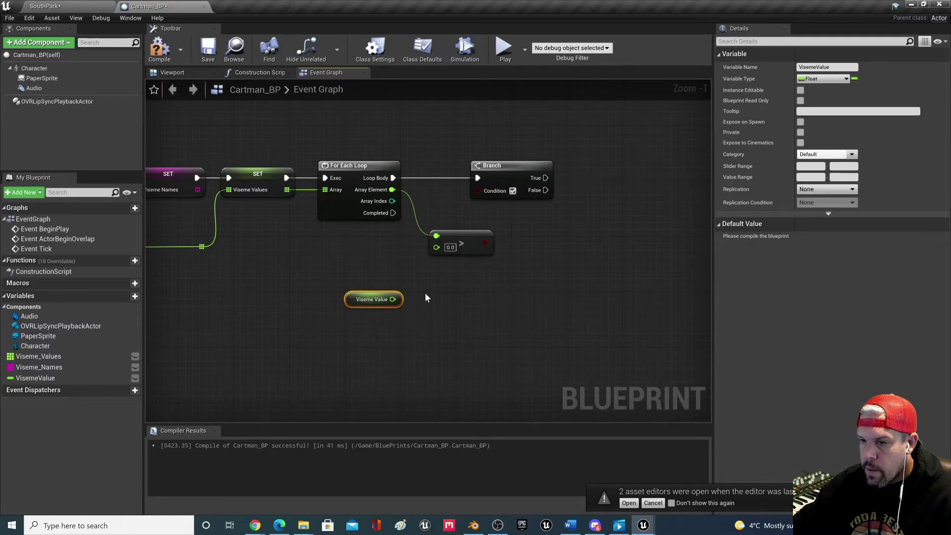
drag(392, 299, 436, 246)
drag(379, 300, 379, 285)
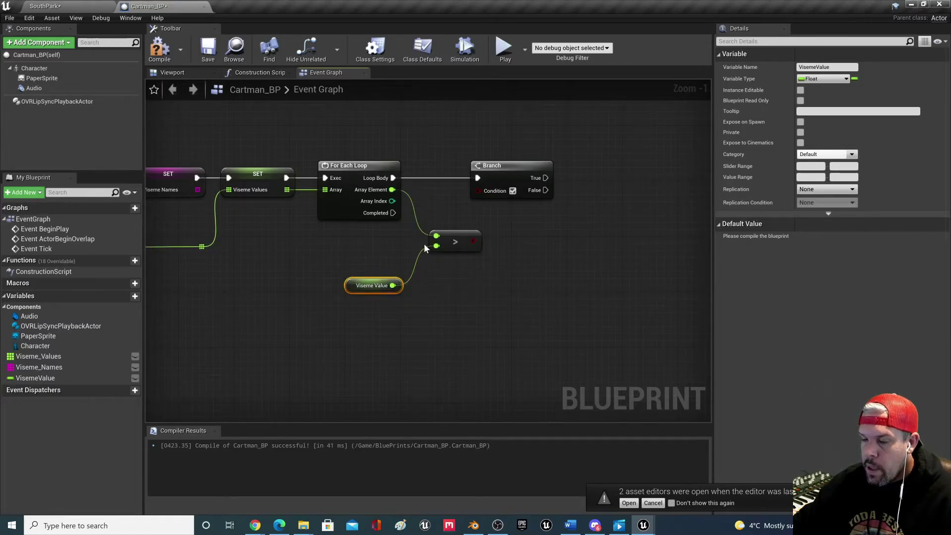
click(159, 48)
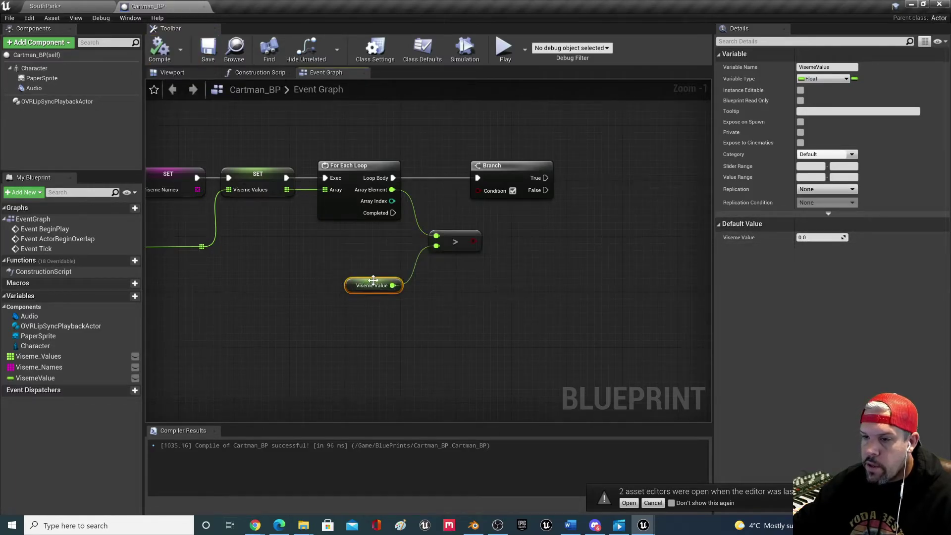
drag(379, 284, 372, 285)
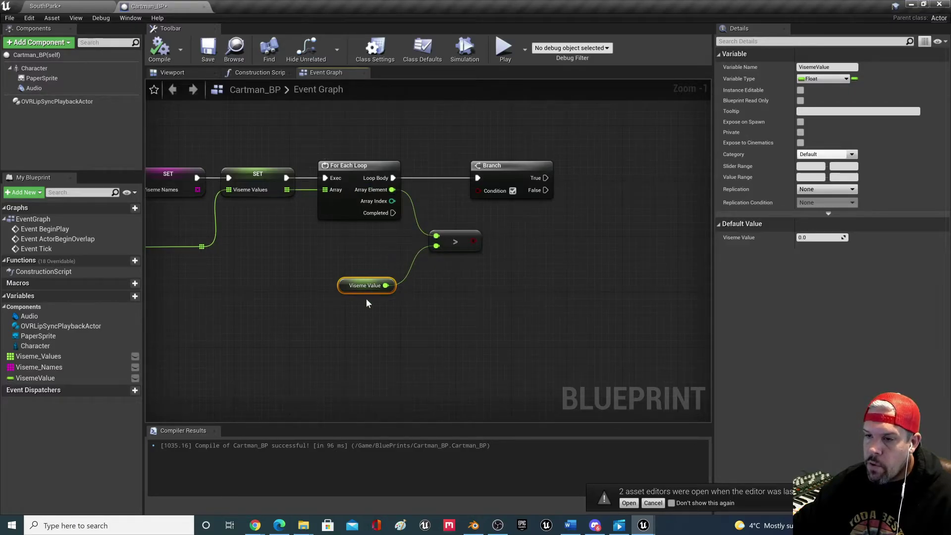
- Connect the greater-than comparison's result to the Branch node's Condition input
right_drag(456, 293, 397, 309)
drag(414, 257, 442, 181)
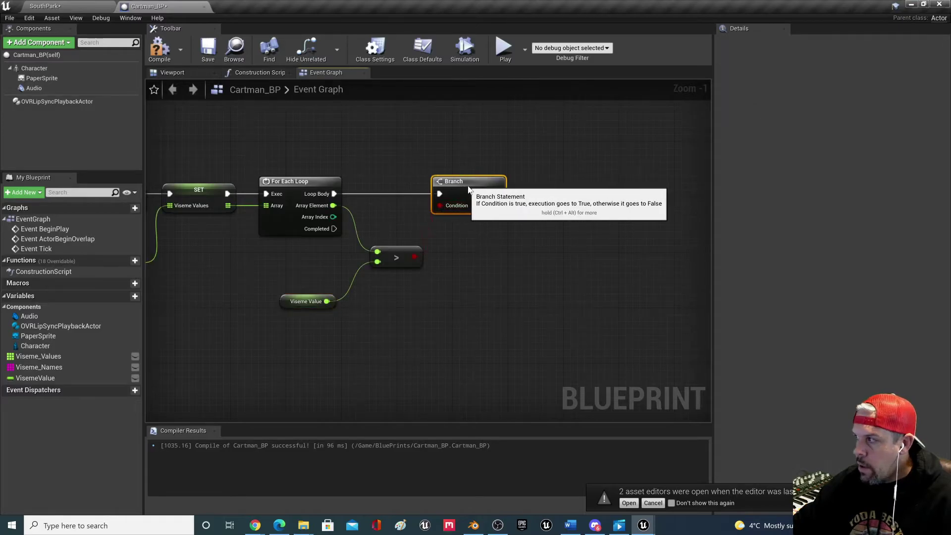
scroll(536, 198, down, 1)
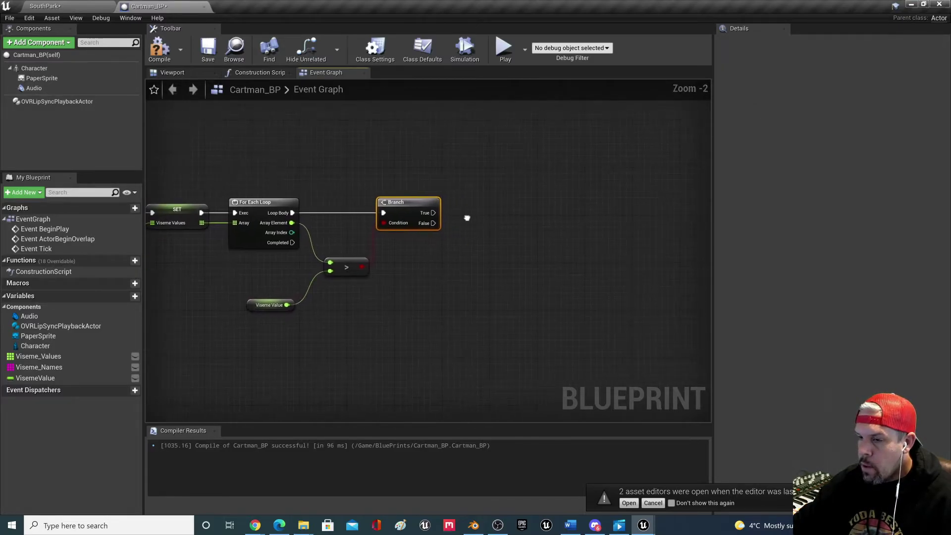
- Add a Set Viseme Value node on the Branch's True output and feed it the For Each Loop's Array Element
drag(433, 213, 469, 215)
text(set visem)
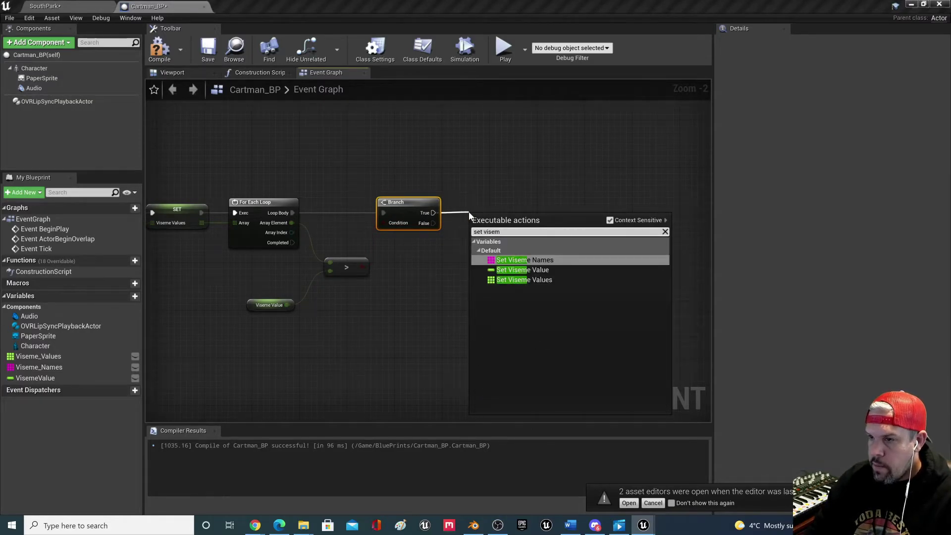
click(516, 271)
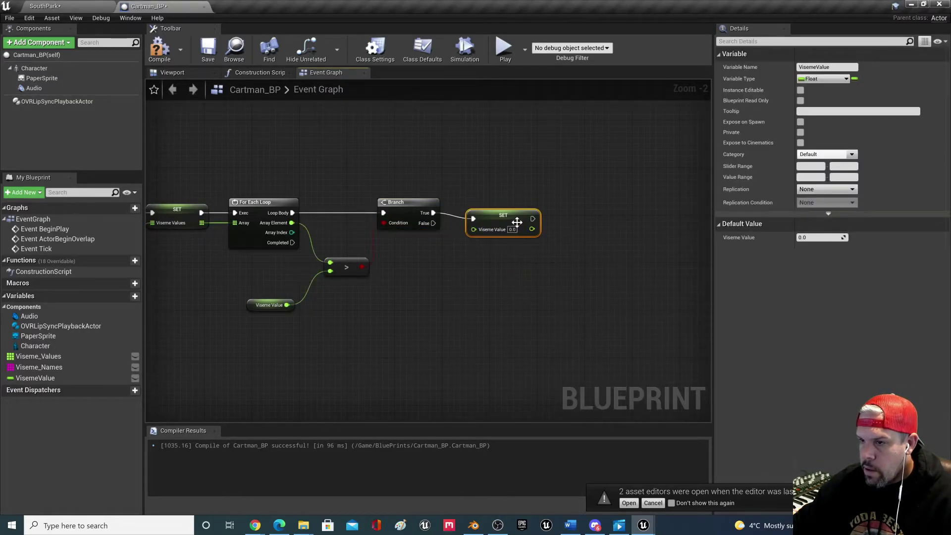
drag(516, 223, 516, 216)
drag(291, 222, 475, 224)
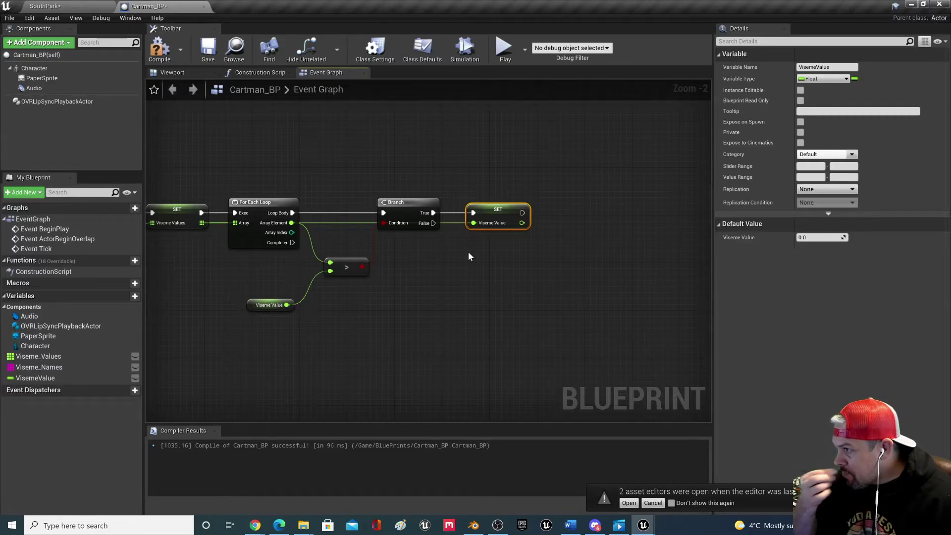
right_drag(402, 277, 422, 260)
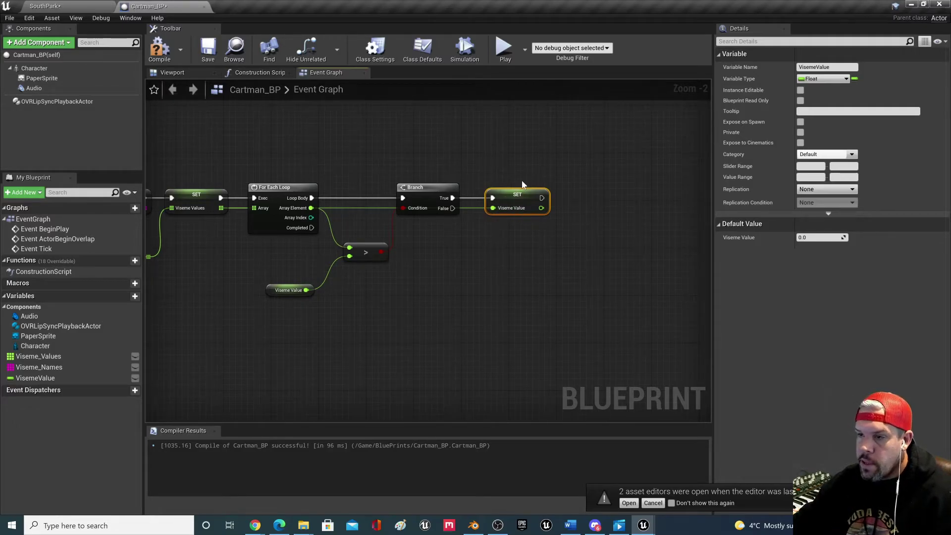
- Rename the VisemeValue variable as HighestValViseme
right_drag(545, 271, 496, 293)
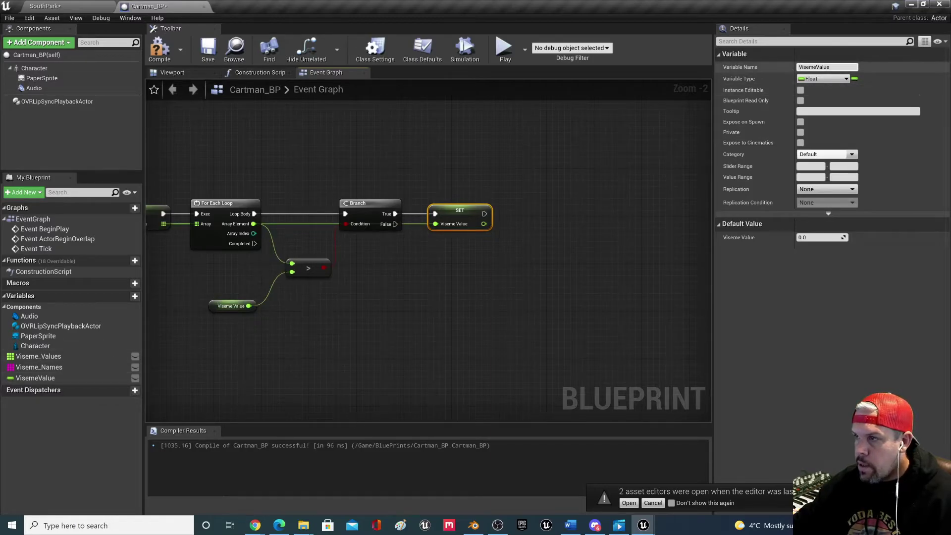
click(836, 67)
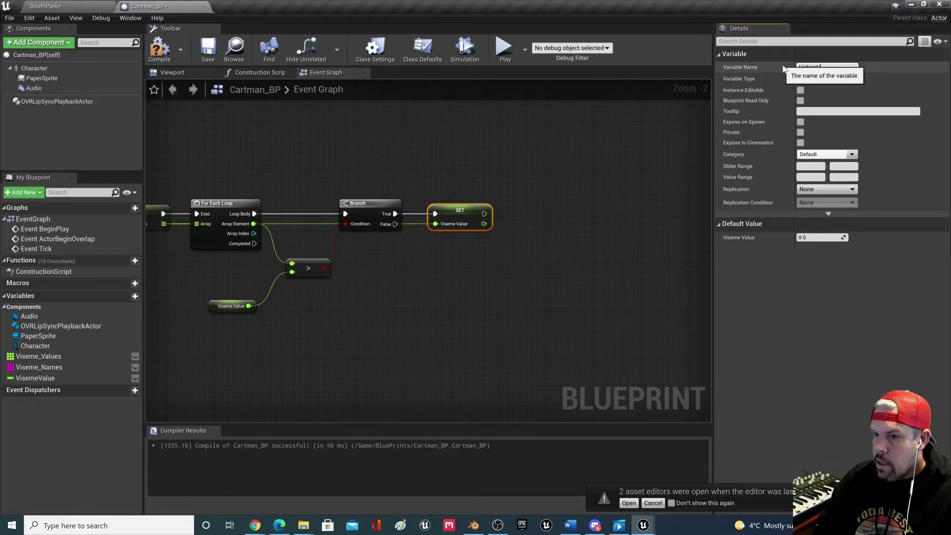
text(HighestValVisem)
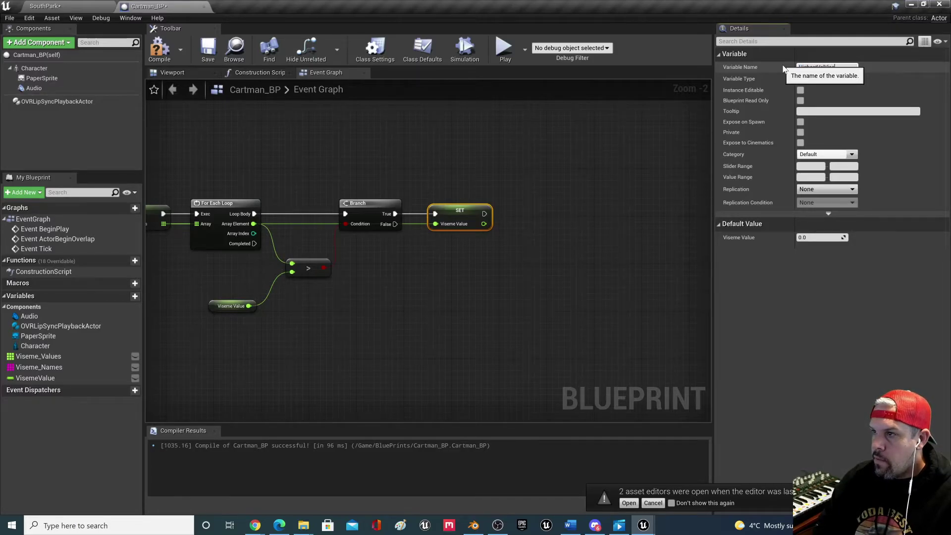
text(e)
key(Return)
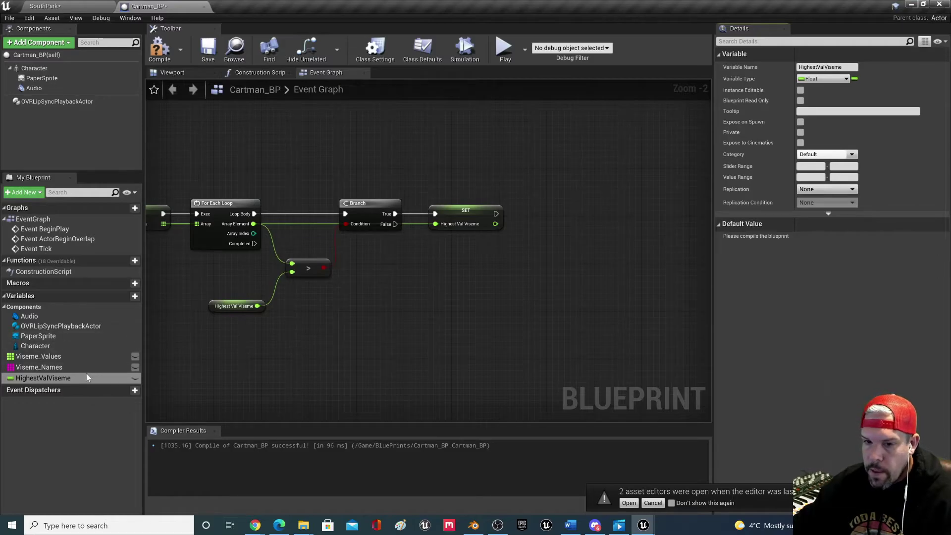
right_drag(450, 272, 415, 278)
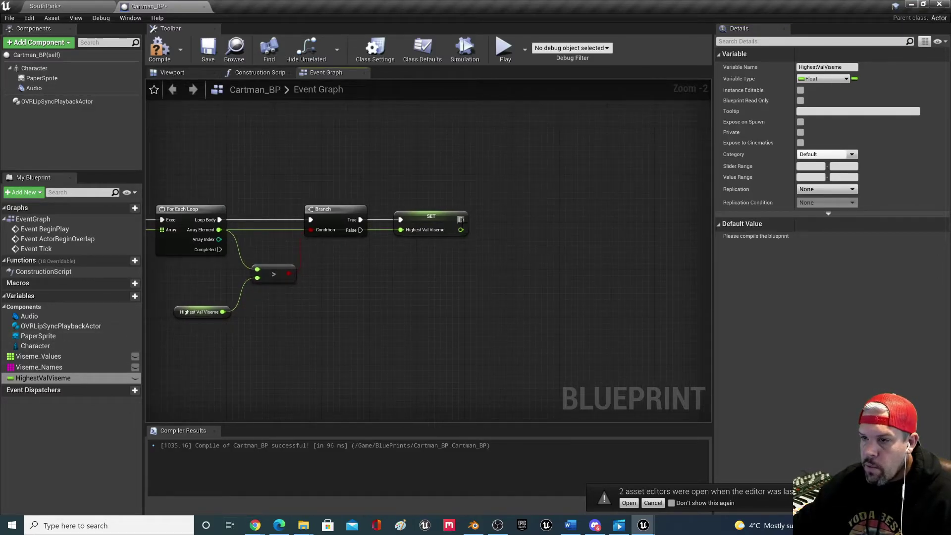
drag(461, 220, 474, 222)
click(279, 297)
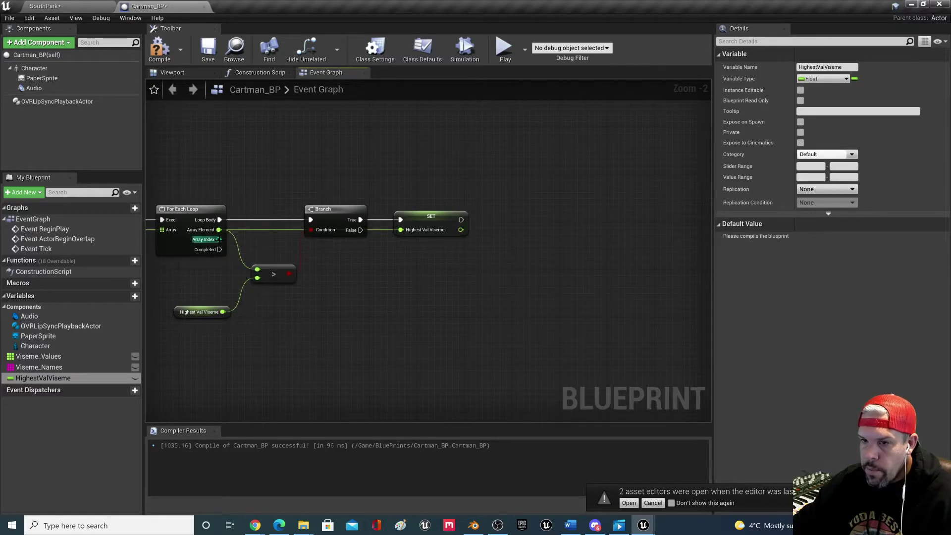
- Create a new variable named Index and set its type to Integer
click(127, 298)
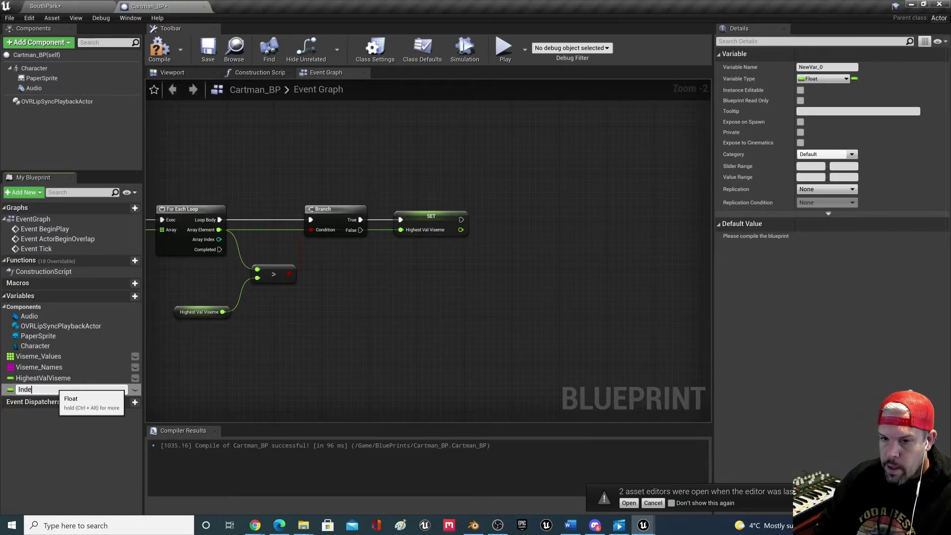
text(Index)
key(Return)
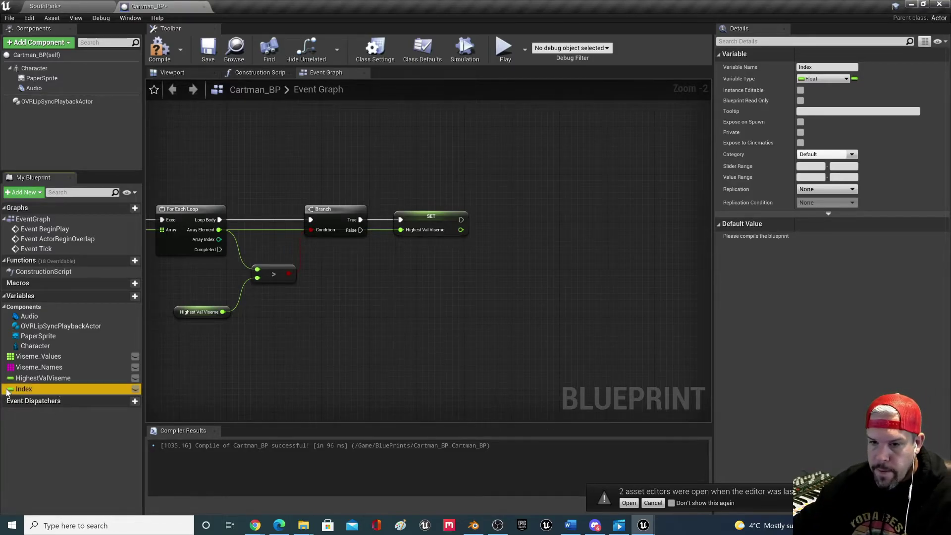
click(10, 389)
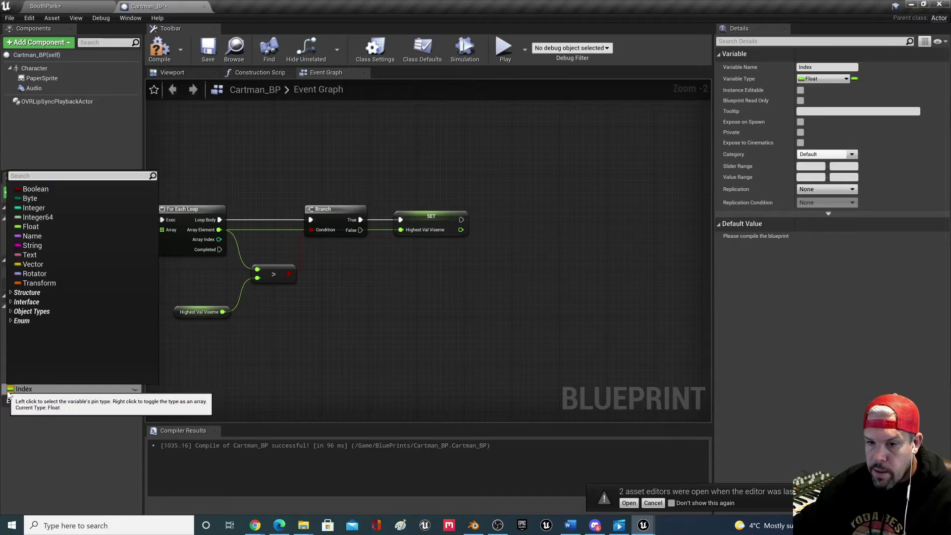
click(34, 208)
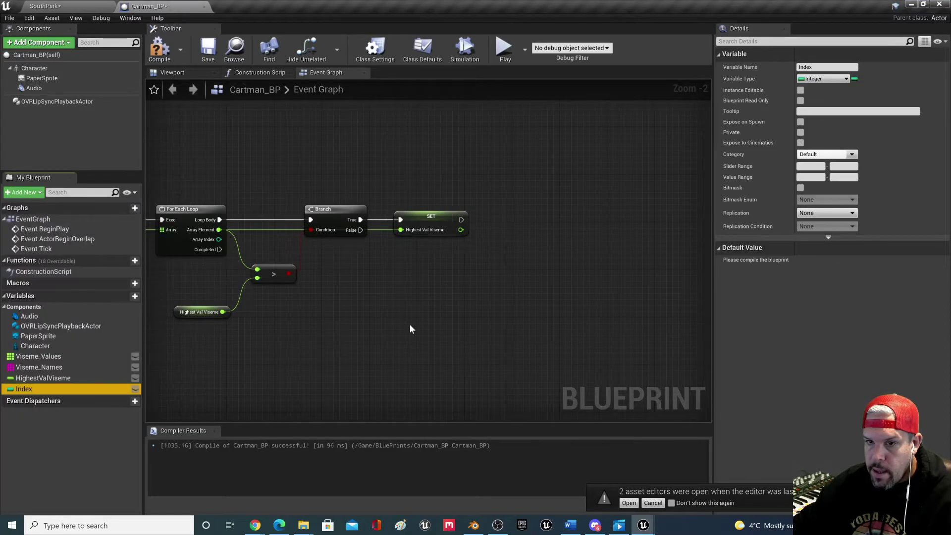
- Add a Set Index node following the Set Highest Val Viseme node and align it with the execution row
drag(461, 219, 485, 222)
text(set index)
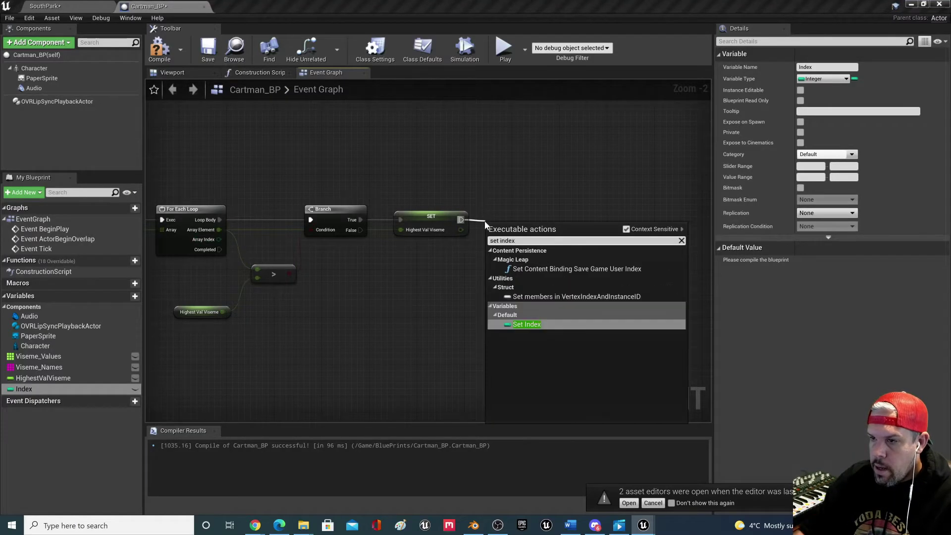
click(544, 307)
drag(503, 230, 510, 217)
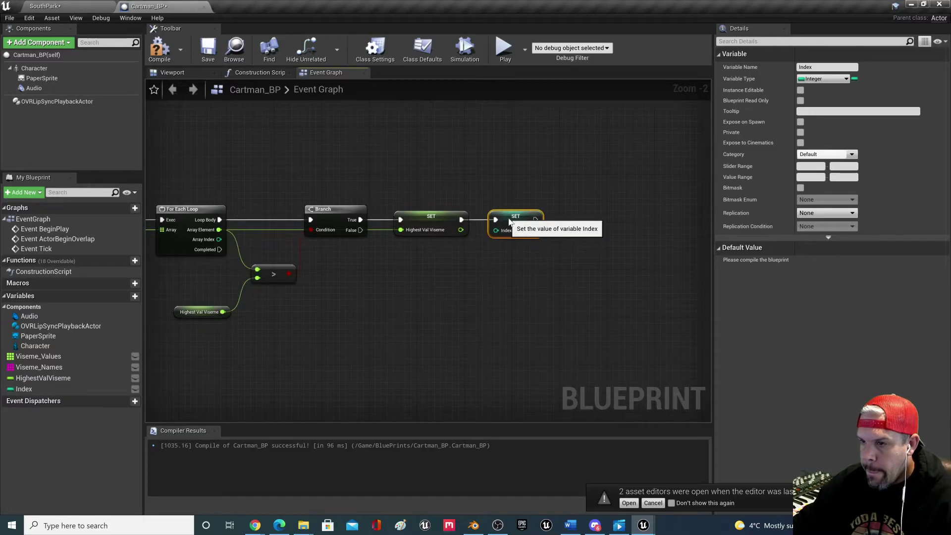
- Connect the loop's Array Index to the Set Index node and route the wire below the nodes with two reroute points
drag(219, 239, 497, 231)
double_click(280, 241)
drag(289, 242, 484, 254)
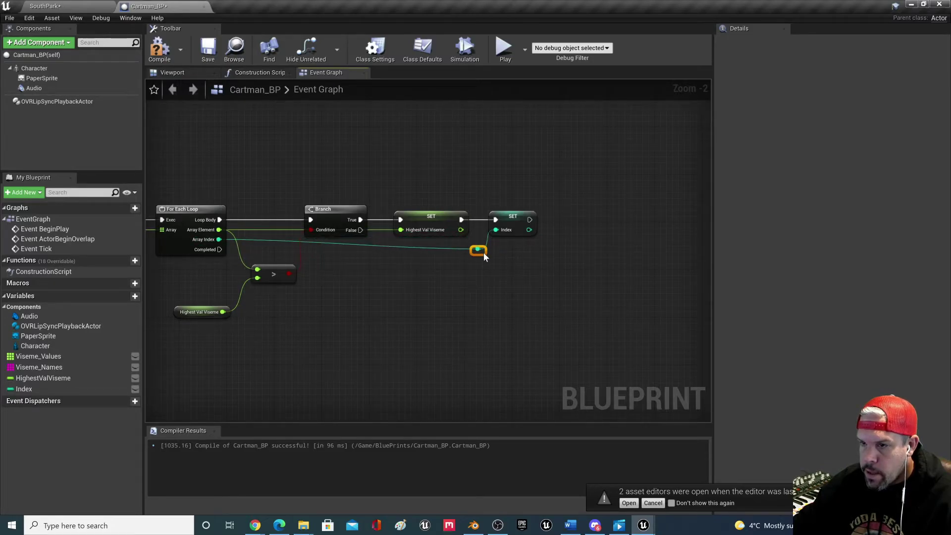
double_click(271, 241)
drag(271, 241, 269, 253)
click(416, 319)
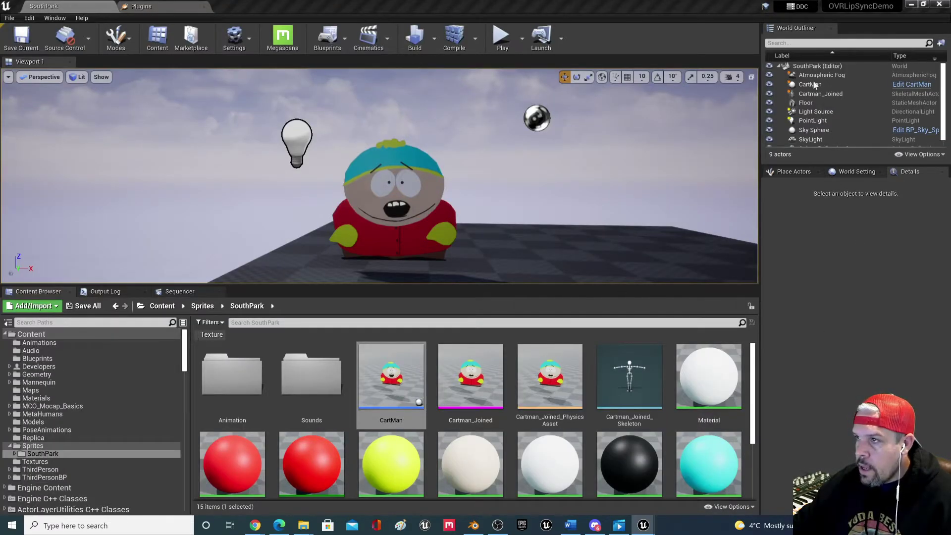
- Return to the Cartman_BP event graph and minimize the Oculus viseme reference page
mouse_move(643, 525)
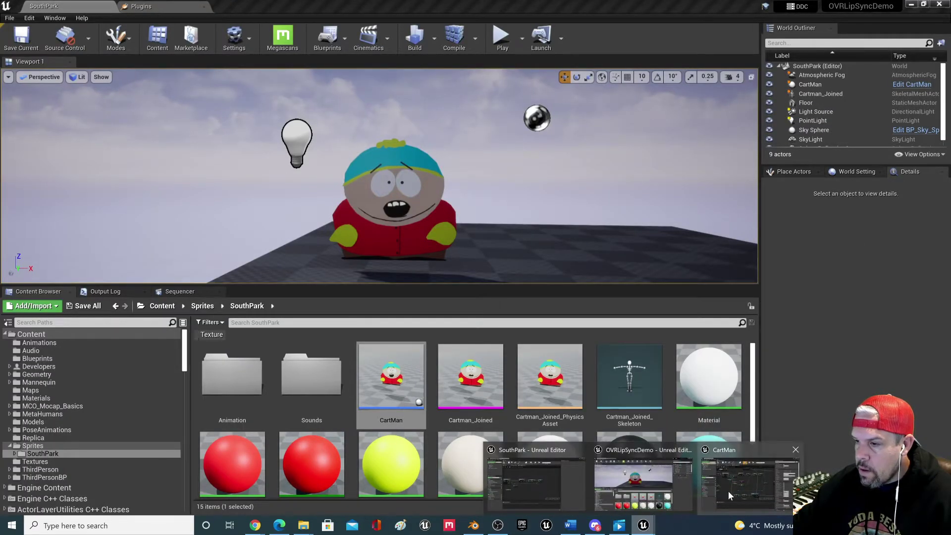
click(549, 483)
right_drag(437, 276, 484, 270)
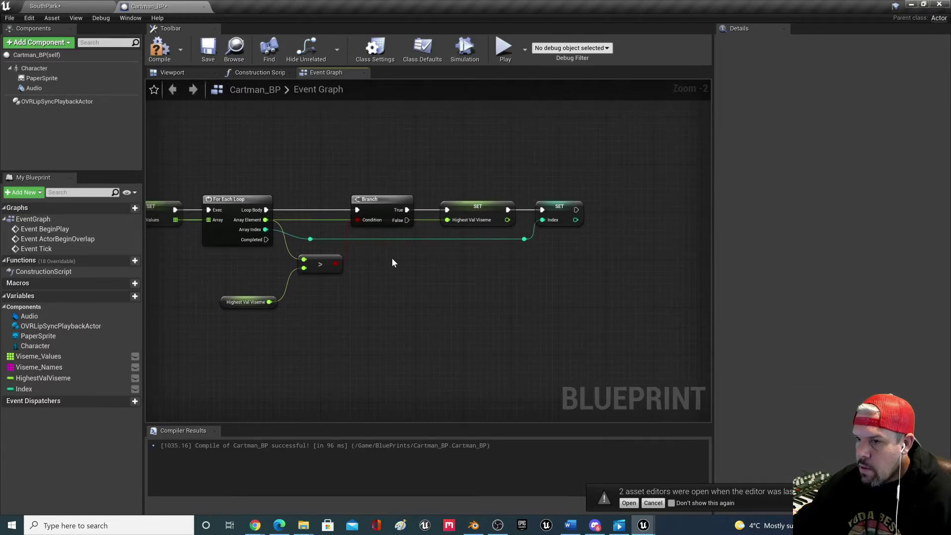
right_drag(405, 302, 486, 298)
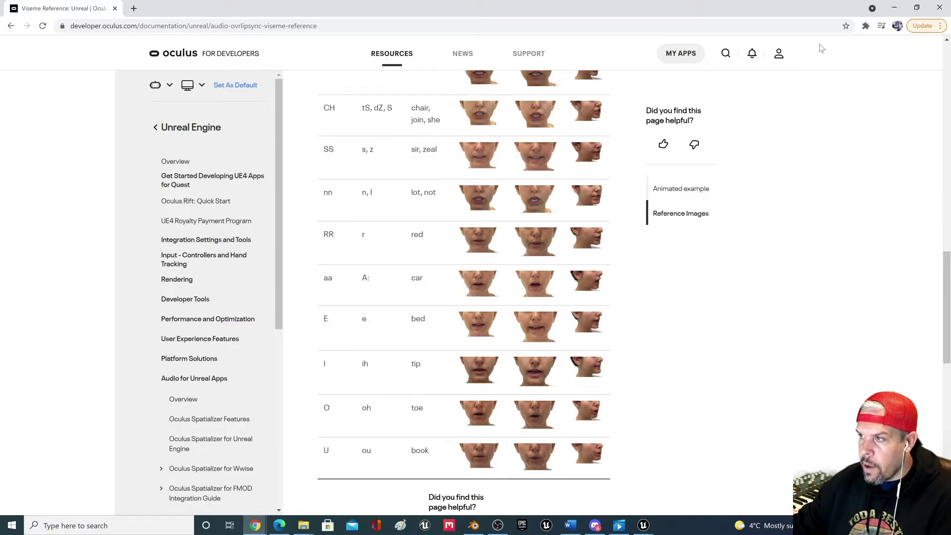
click(893, 7)
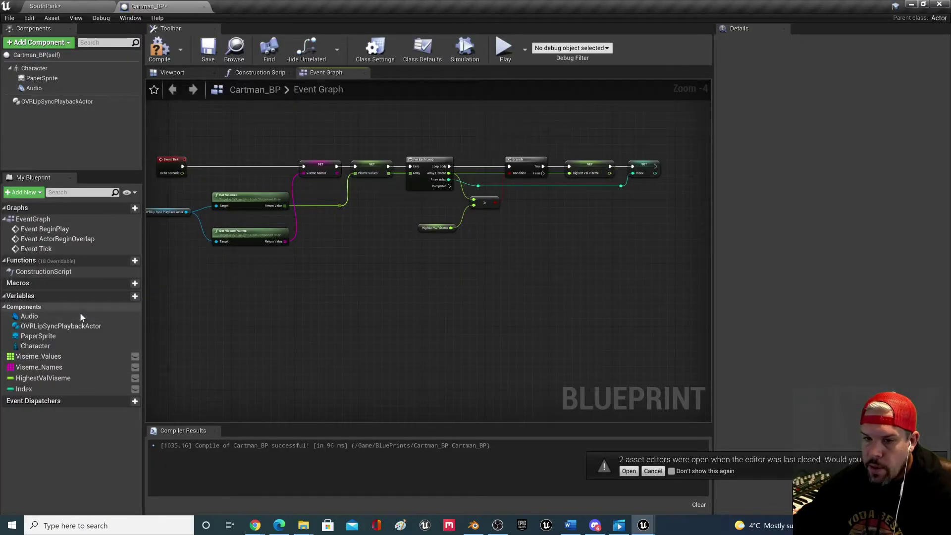
- Create a new variable with the type Paper Sprite object reference and make it an array
click(125, 296)
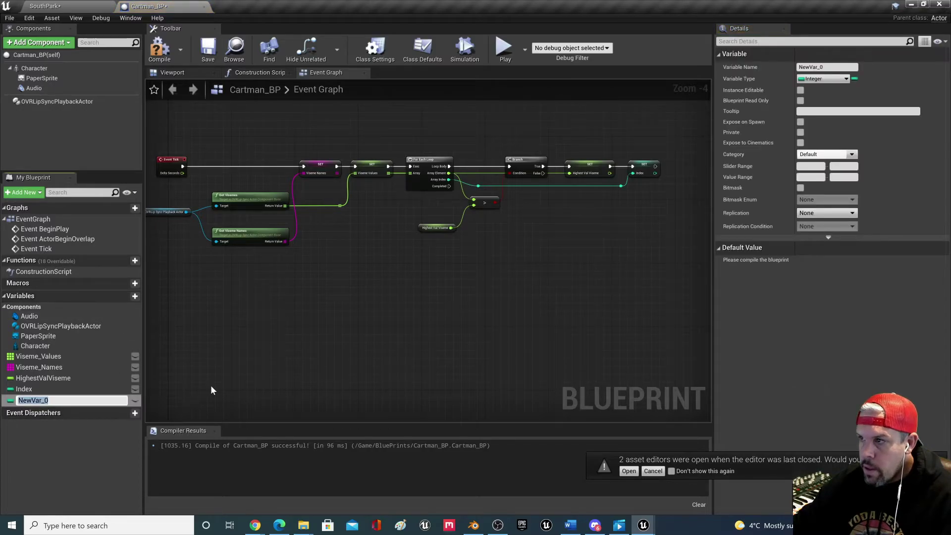
click(823, 78)
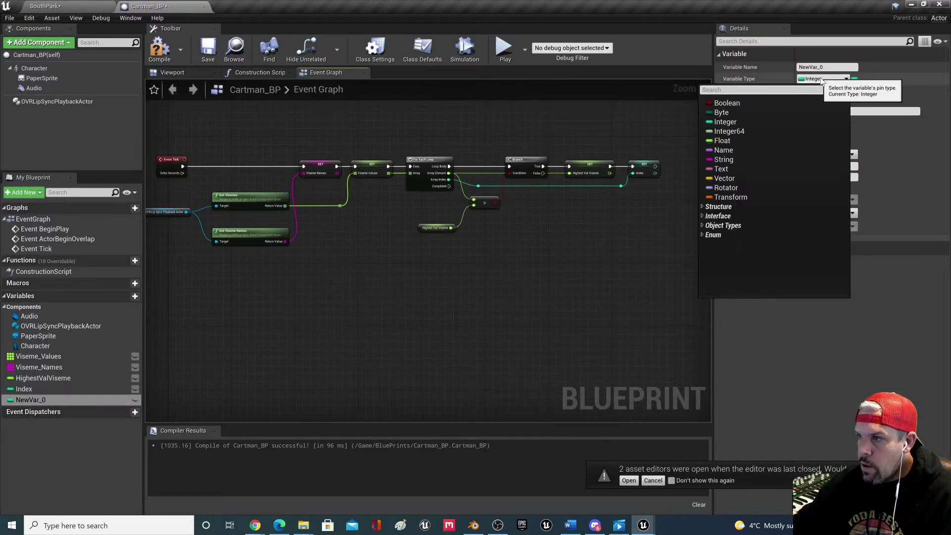
text(s)
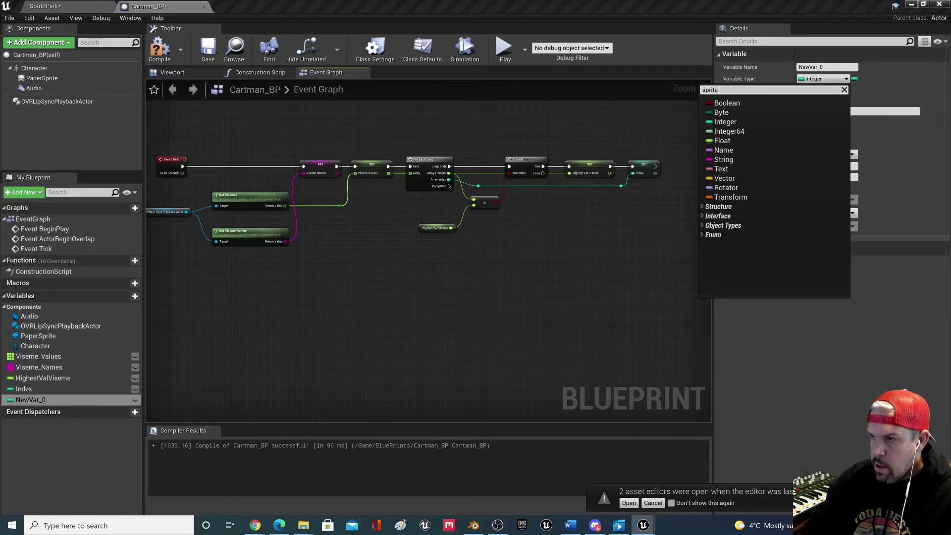
text(prite)
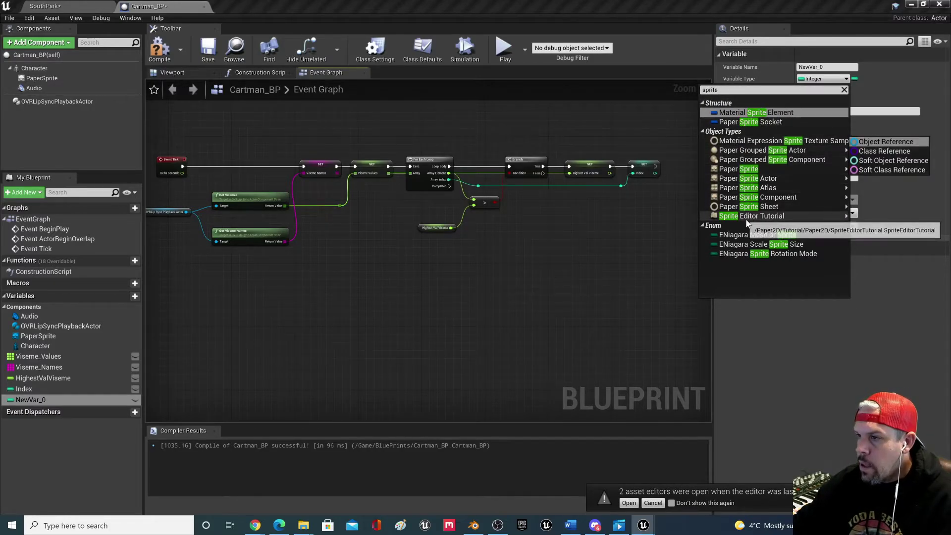
click(745, 169)
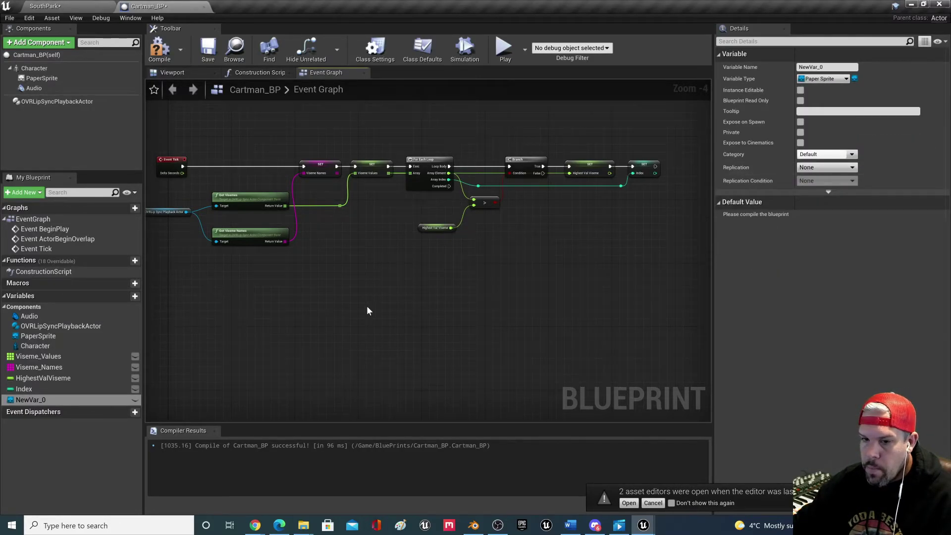
click(854, 78)
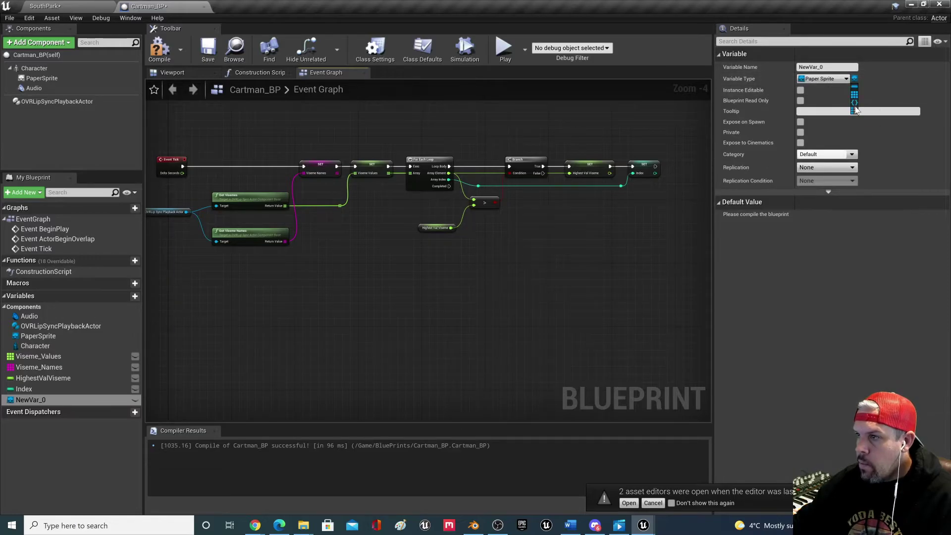
click(854, 94)
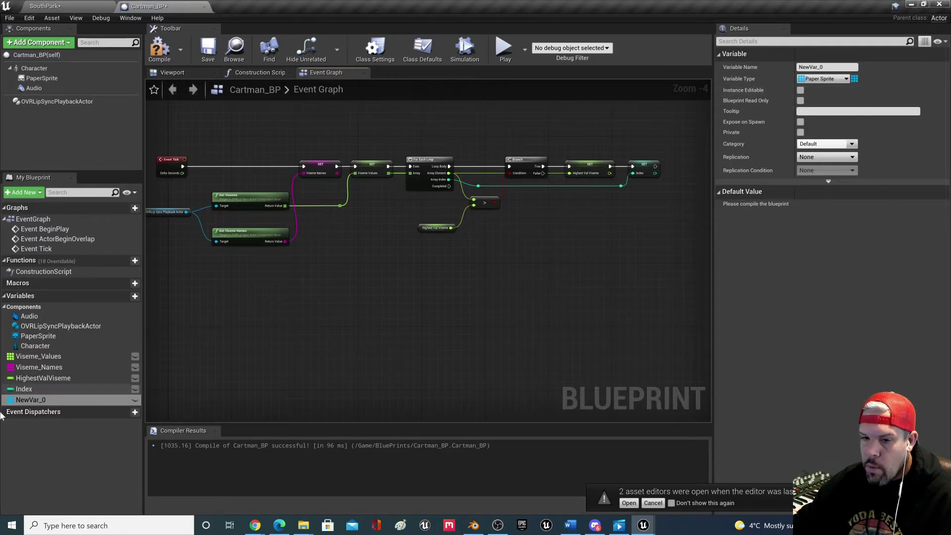
- Name the new sprite array variable VisemeSprites, and compile and save the blueprint
click(825, 67)
text(VisemeSprites)
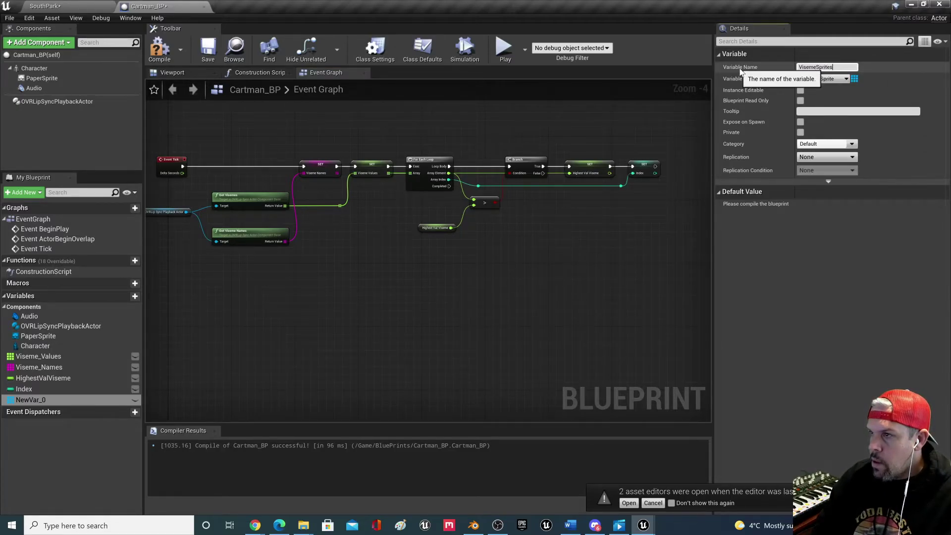
key(Return)
click(159, 48)
click(207, 50)
- Add seven empty elements to the default value of the VisemeSprites array
right_drag(367, 292, 370, 311)
scroll(402, 304, up, 1)
scroll(376, 300, down, 1)
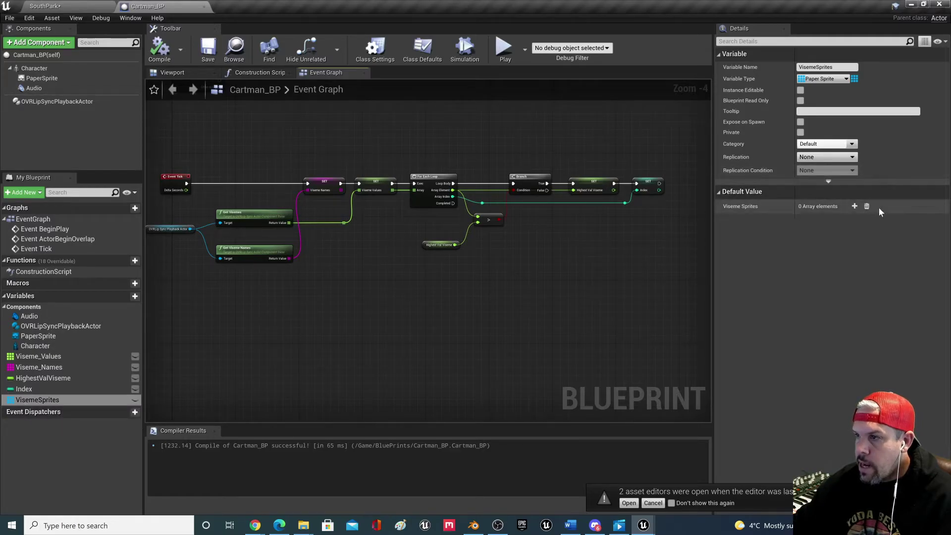
click(855, 206)
click(855, 206)
click(855, 206)
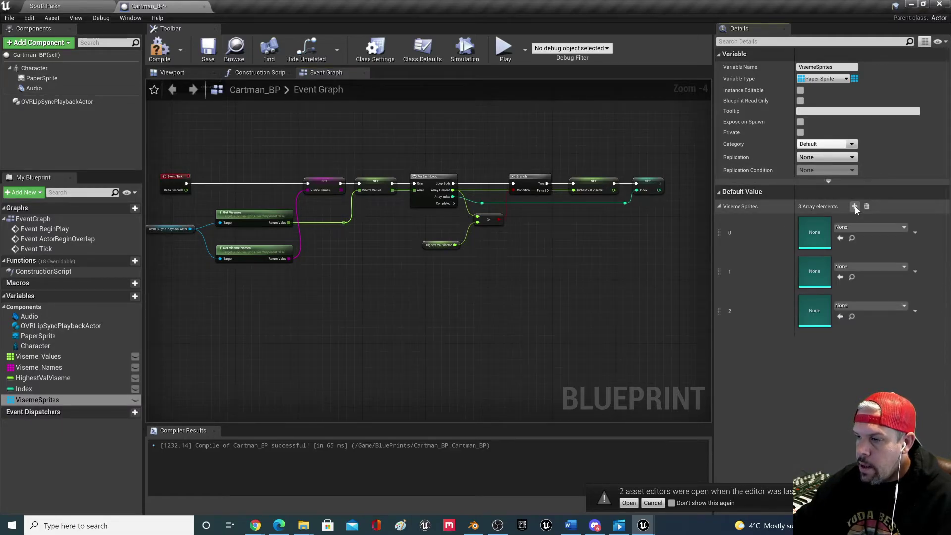
click(855, 207)
click(855, 206)
click(855, 206)
click(855, 206)
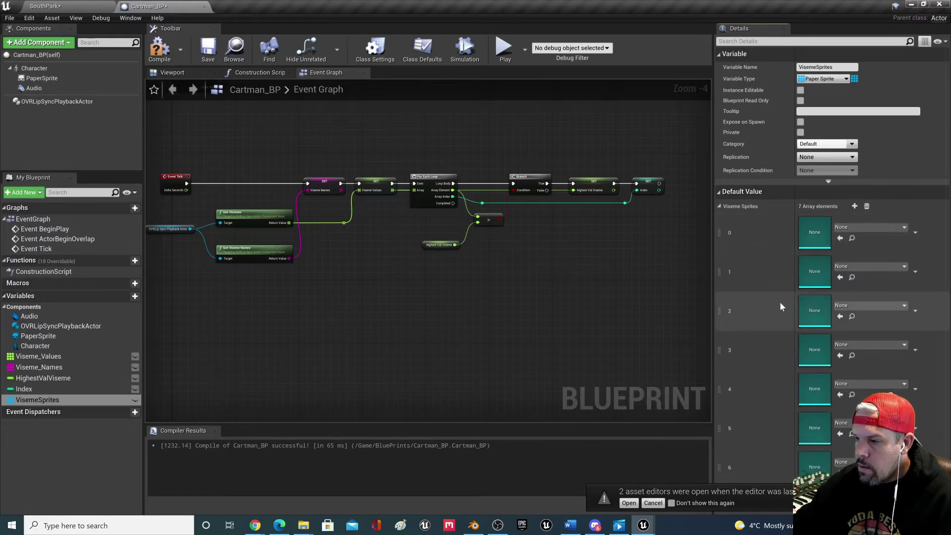
- Add more empty elements to the default value of VisemeSprites until the array has 15 elements
click(855, 206)
click(855, 206)
click(854, 206)
click(855, 206)
click(855, 206)
click(855, 206)
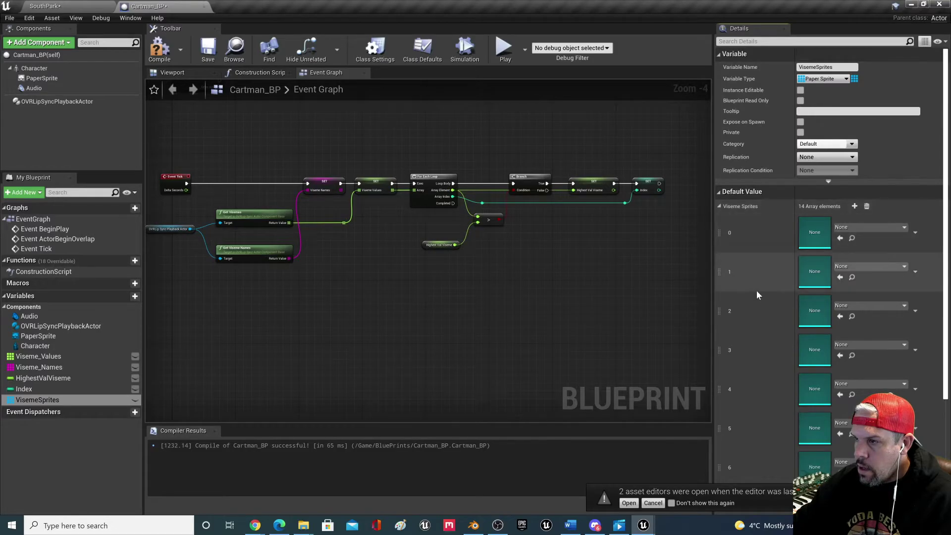
scroll(756, 290, down, 5)
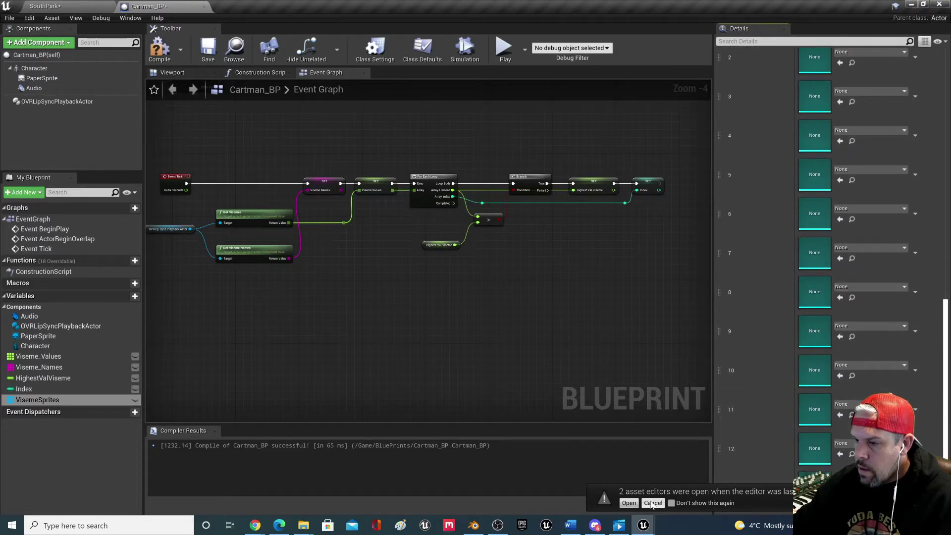
scroll(806, 287, up, 10)
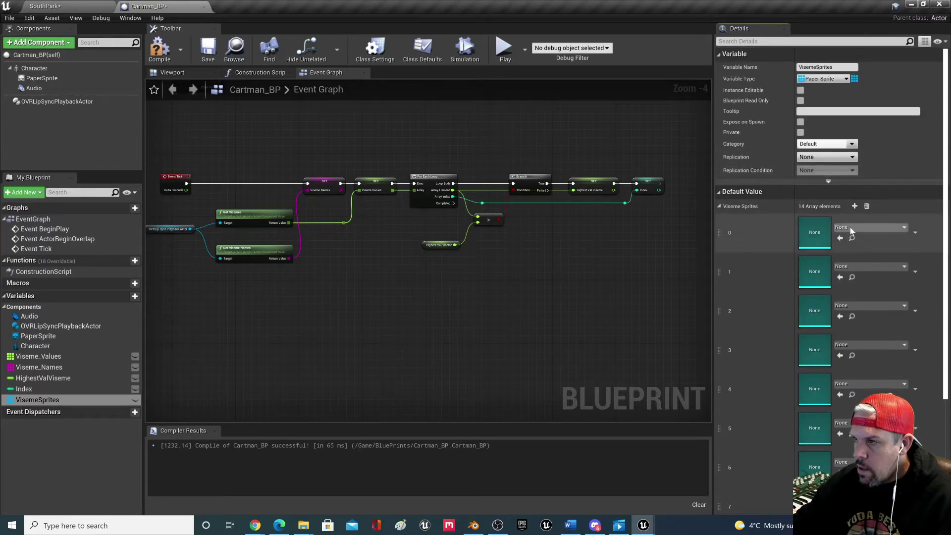
click(856, 206)
scroll(748, 272, down, 3)
scroll(749, 282, down, 5)
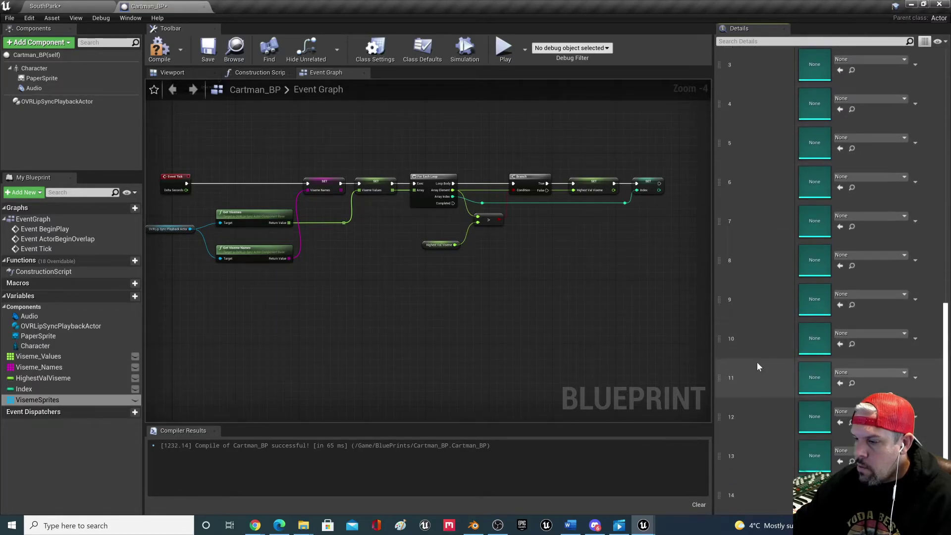
scroll(754, 284, up, 6)
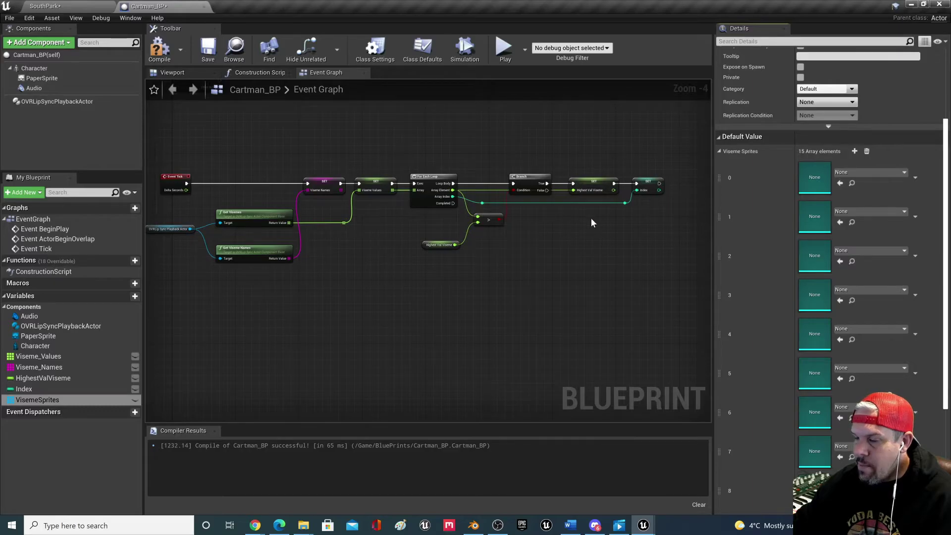
- Bring up the Oculus viseme reference page in an enlarged window and review the order of visemes in its table
mouse_move(268, 530)
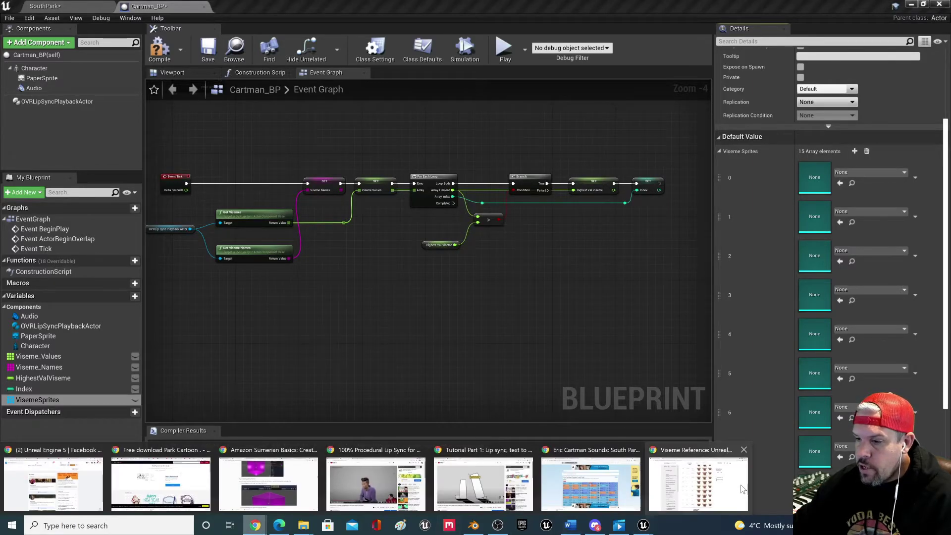
click(726, 483)
double_click(593, 8)
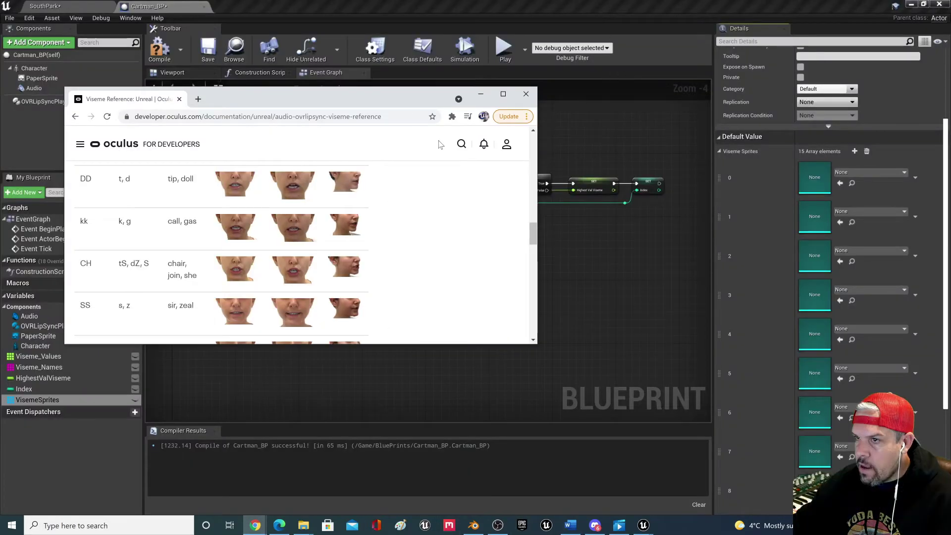
drag(534, 346, 583, 487)
scroll(351, 272, up, 5)
scroll(304, 298, up, 3)
scroll(306, 278, down, 4)
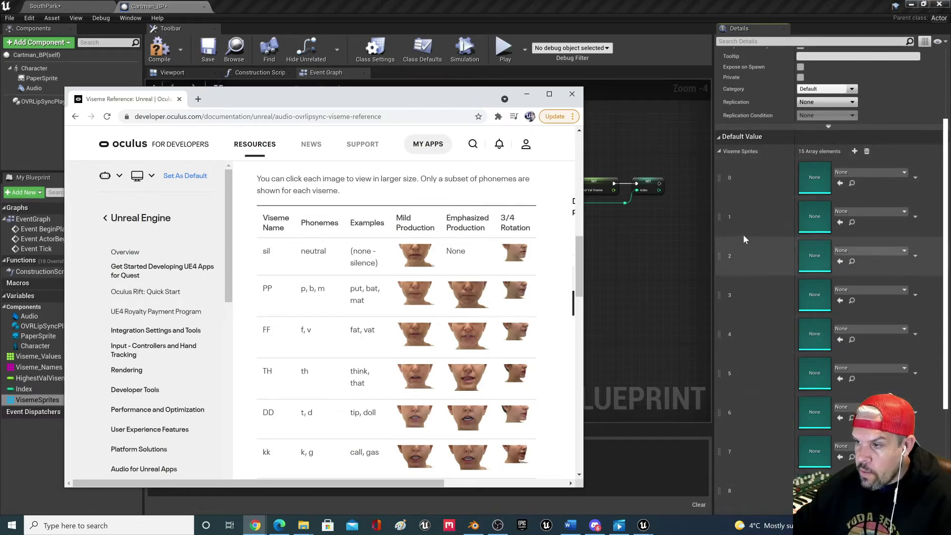
scroll(278, 320, down, 12)
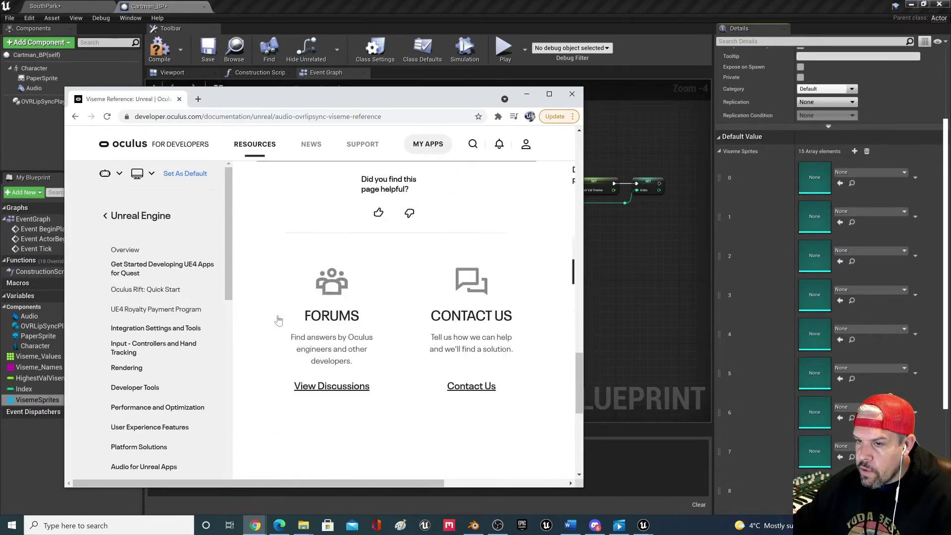
scroll(279, 317, up, 2)
scroll(398, 296, up, 15)
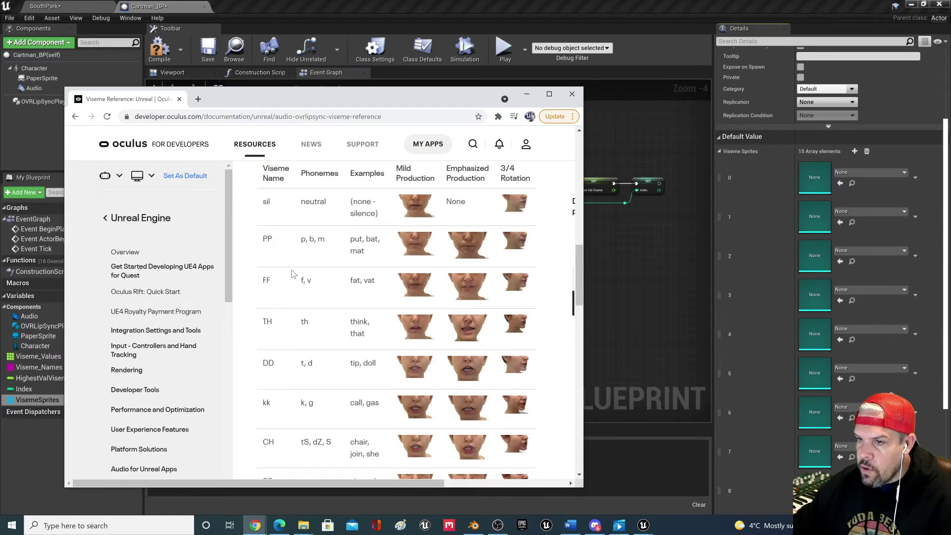
scroll(401, 270, down, 2)
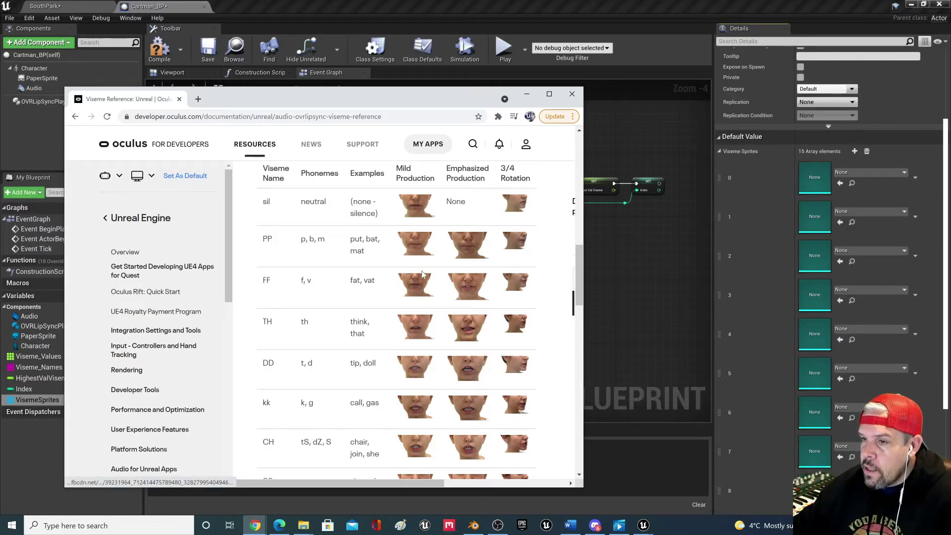
- Resize and arrange the Cartman_BP editor and the Oculus reference page side by side, with the sprite array and viseme table both in view
click(871, 172)
drag(561, 6, 371, 14)
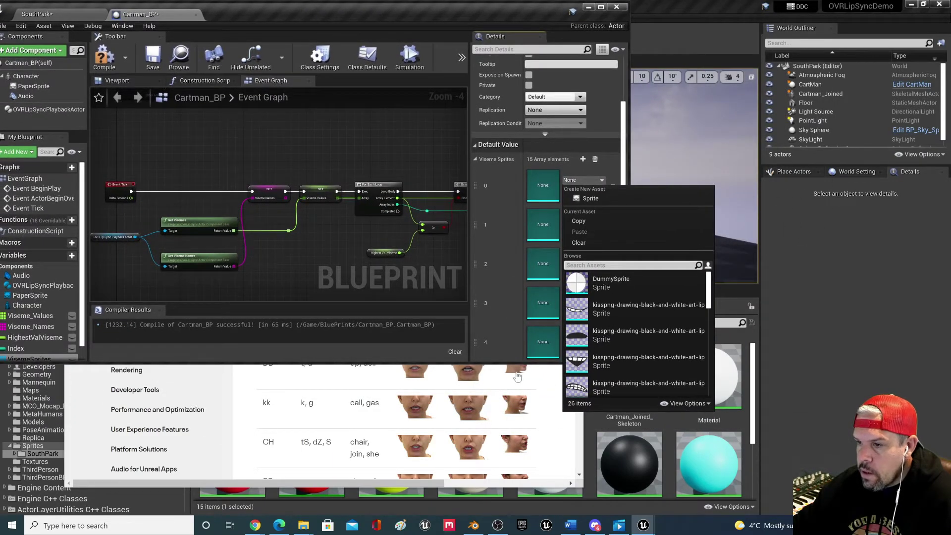
click(505, 355)
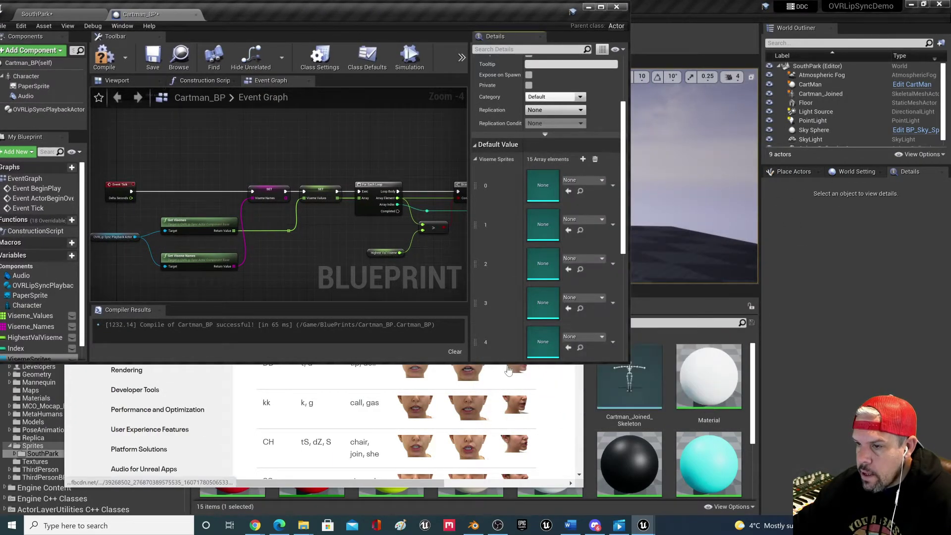
drag(507, 363, 486, 480)
click(255, 525)
drag(456, 92, 821, 12)
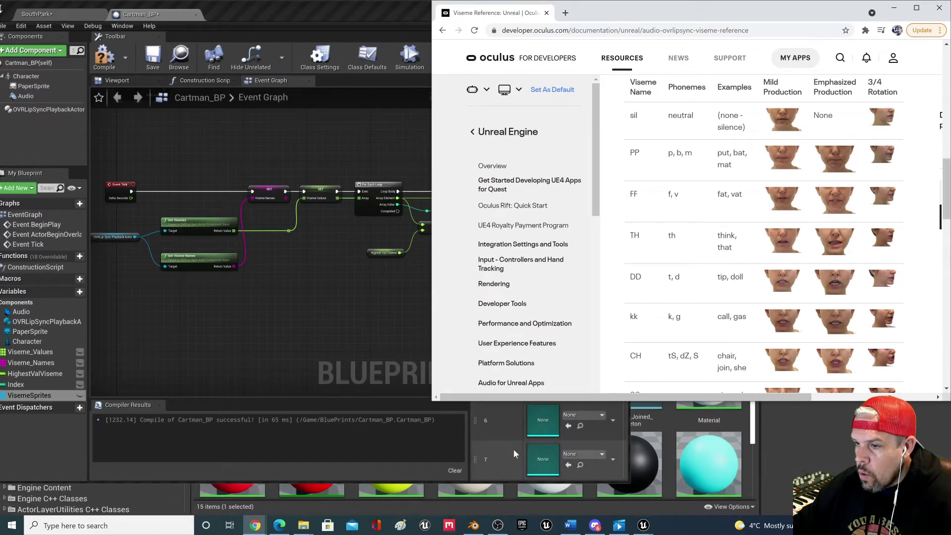
drag(433, 401, 535, 518)
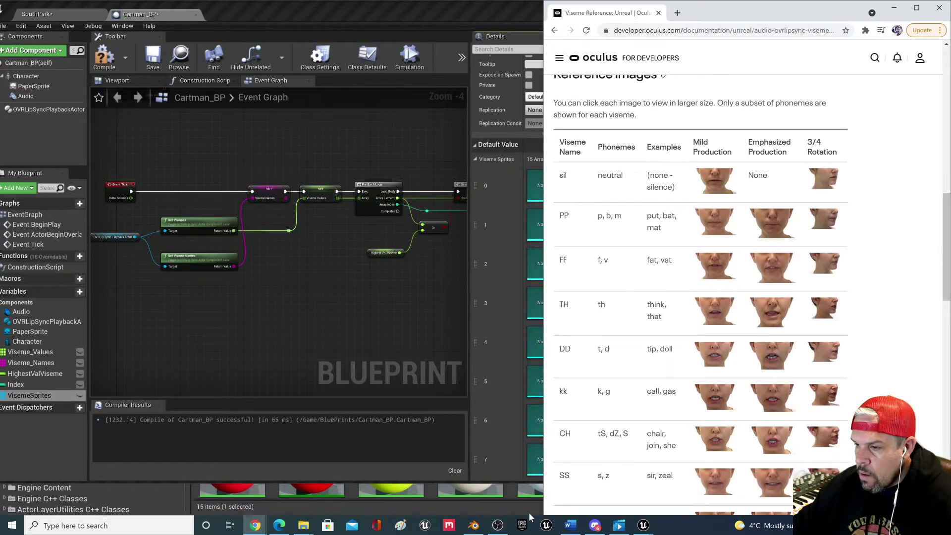
click(458, 466)
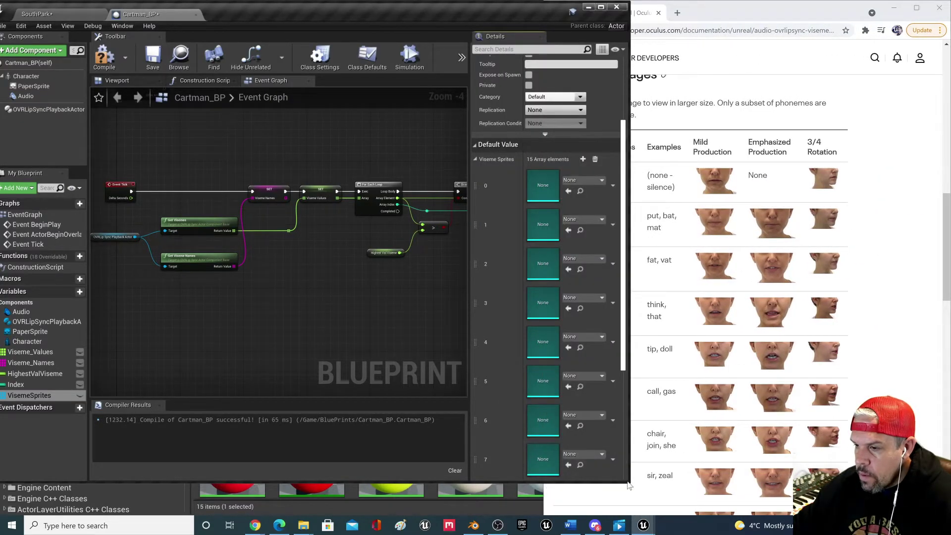
drag(628, 481, 562, 516)
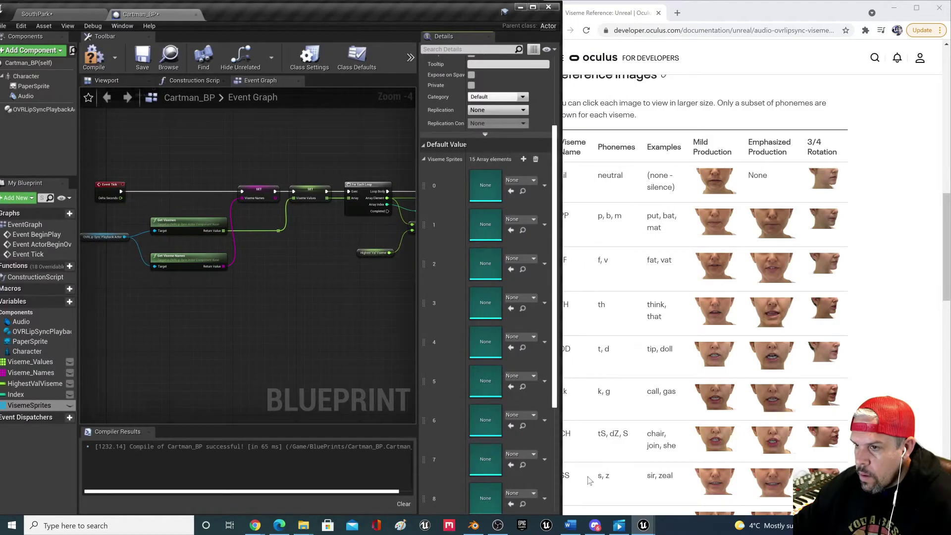
drag(757, 18, 769, 17)
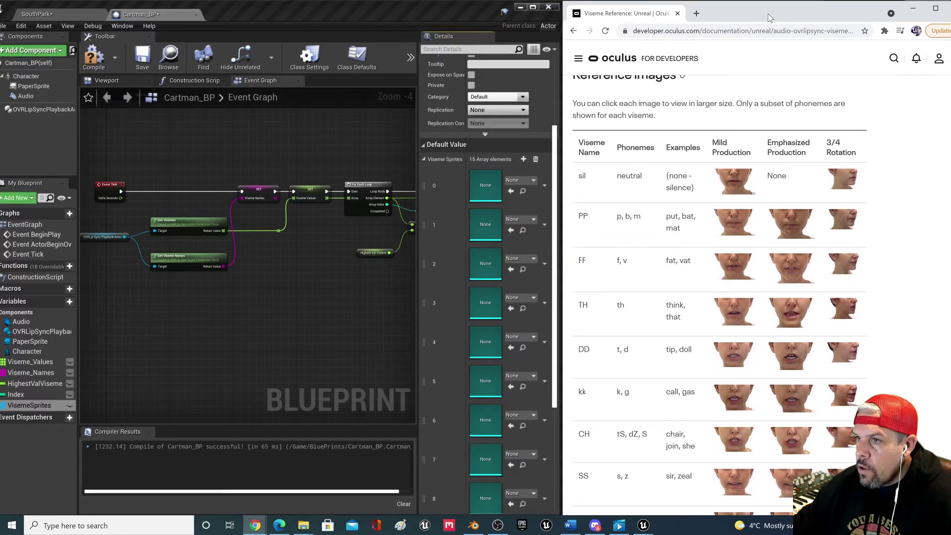
- Assign a thin closed-mouth line sprite to element 0 of VisemeSprites for the silent viseme
click(515, 181)
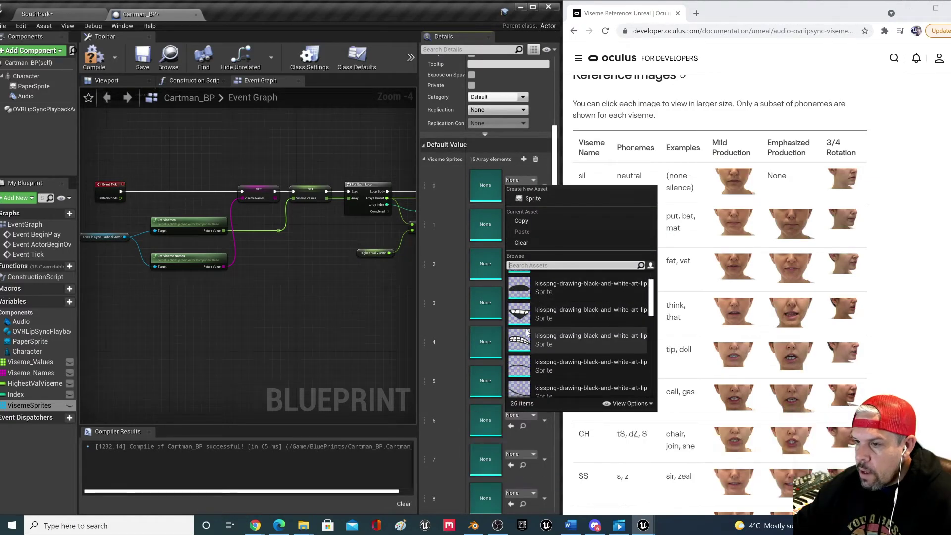
scroll(545, 337, down, 1)
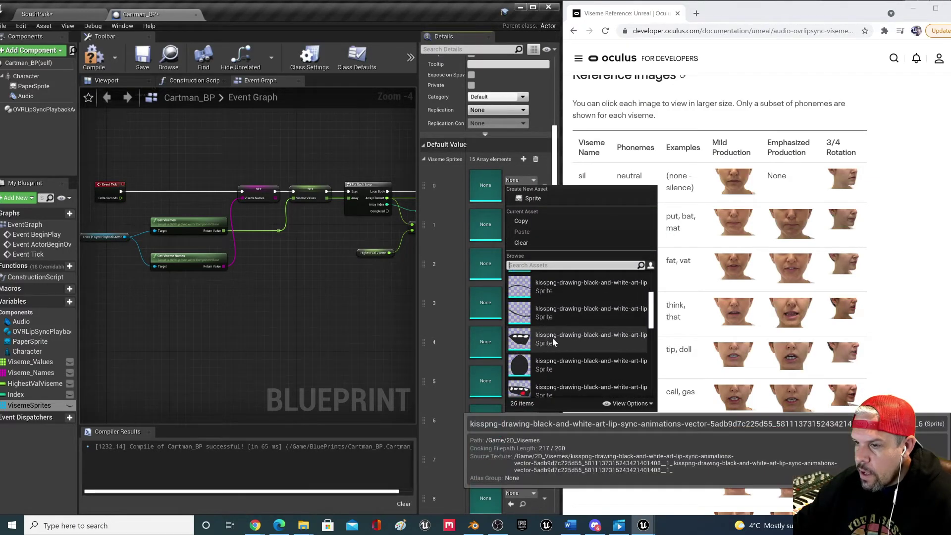
scroll(552, 339, down, 4)
scroll(547, 340, down, 6)
click(520, 281)
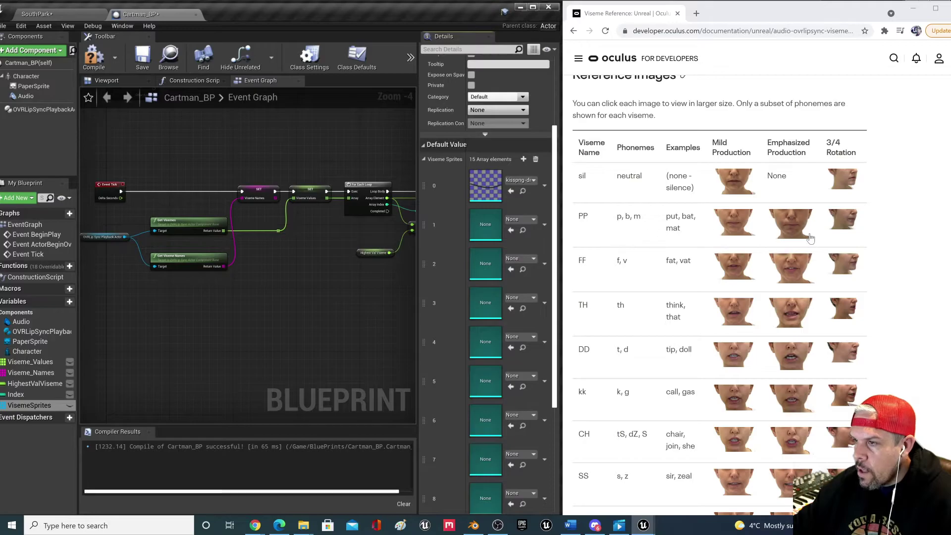
- Assign the sloping closed-mouth line sprite to element 1 of VisemeSprites for the PP viseme
click(520, 219)
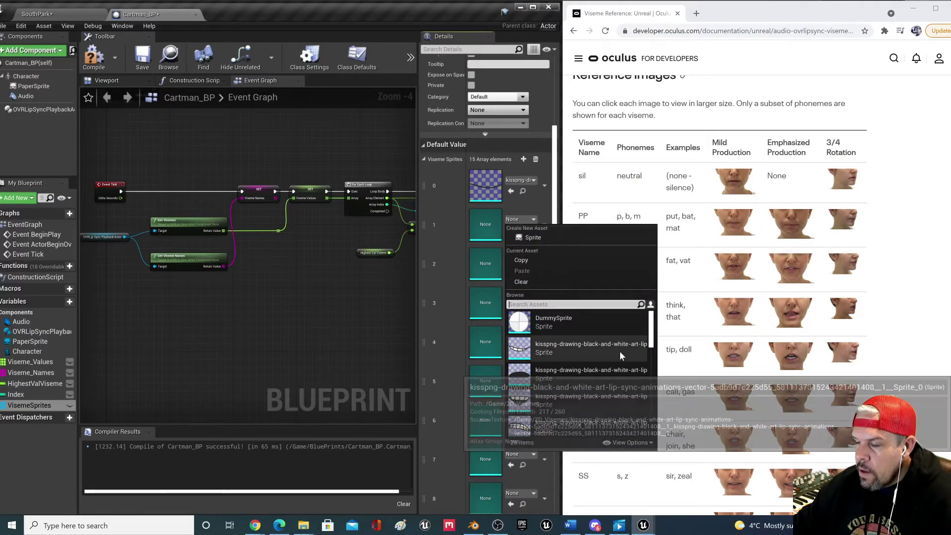
scroll(616, 355, down, 1)
scroll(614, 355, down, 4)
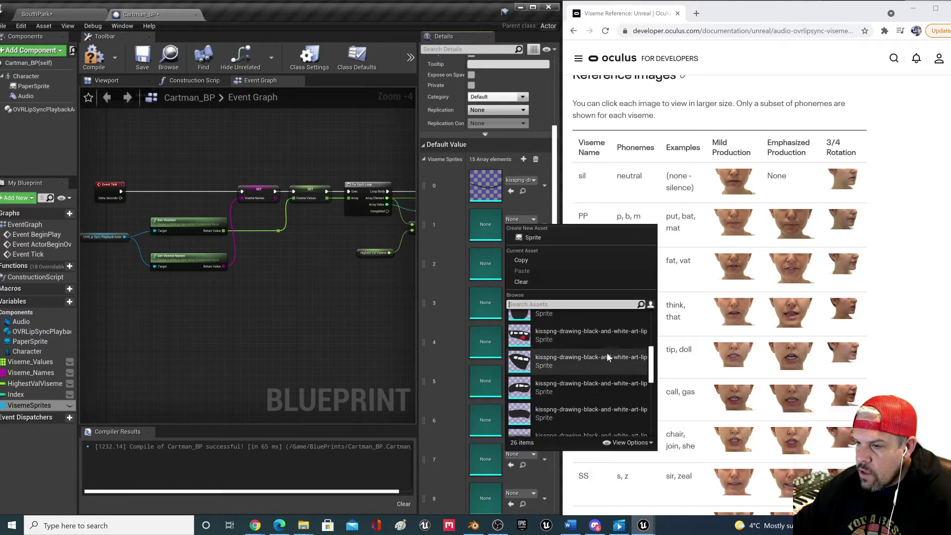
scroll(599, 356, down, 3)
scroll(598, 356, down, 2)
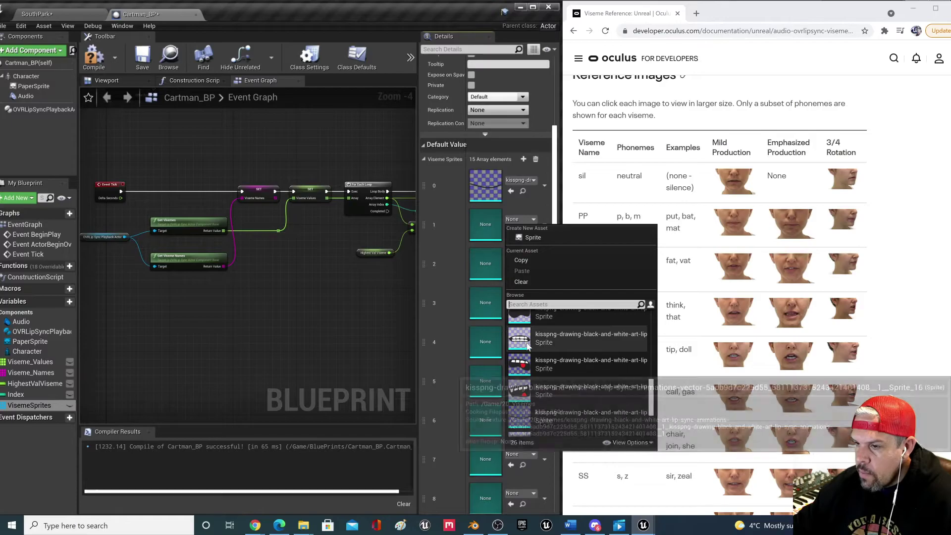
scroll(533, 381, down, 1)
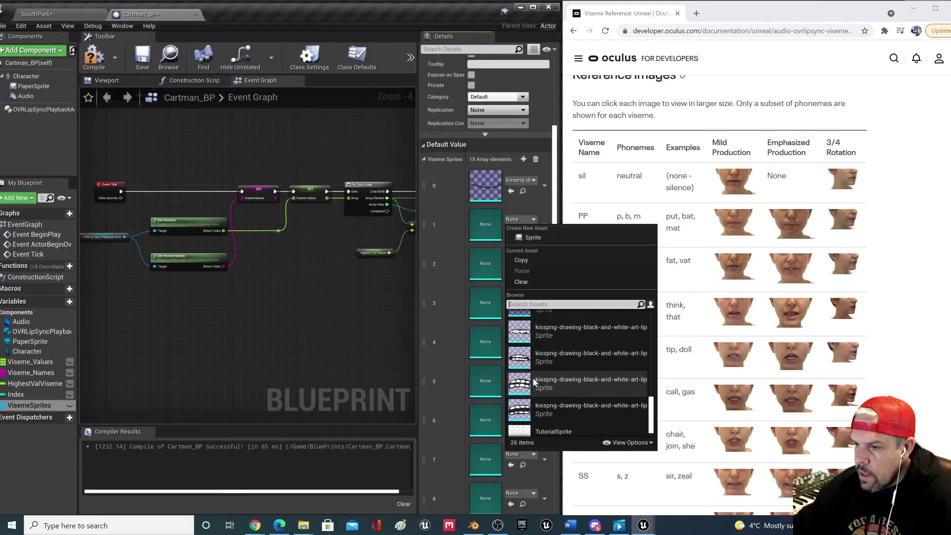
scroll(555, 381, up, 4)
scroll(569, 395, up, 3)
scroll(629, 365, down, 2)
scroll(629, 365, up, 2)
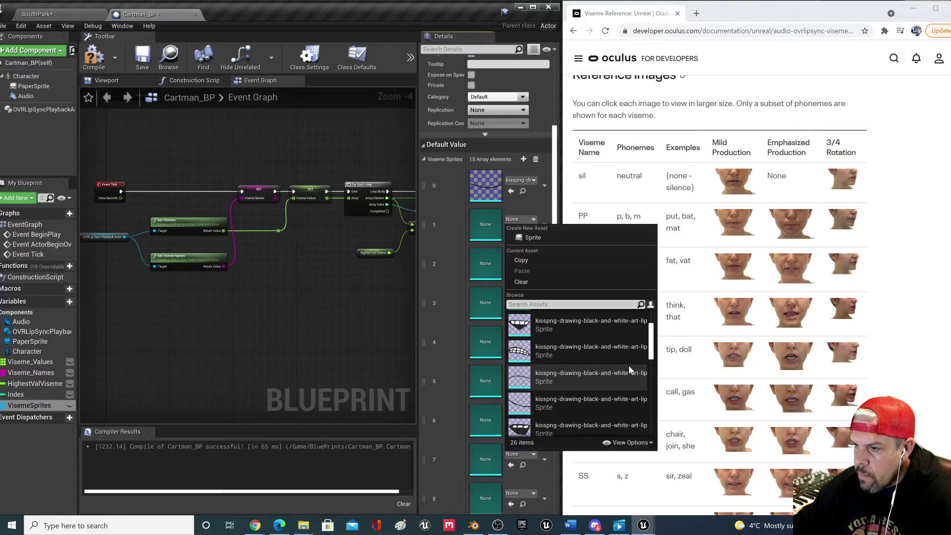
click(527, 406)
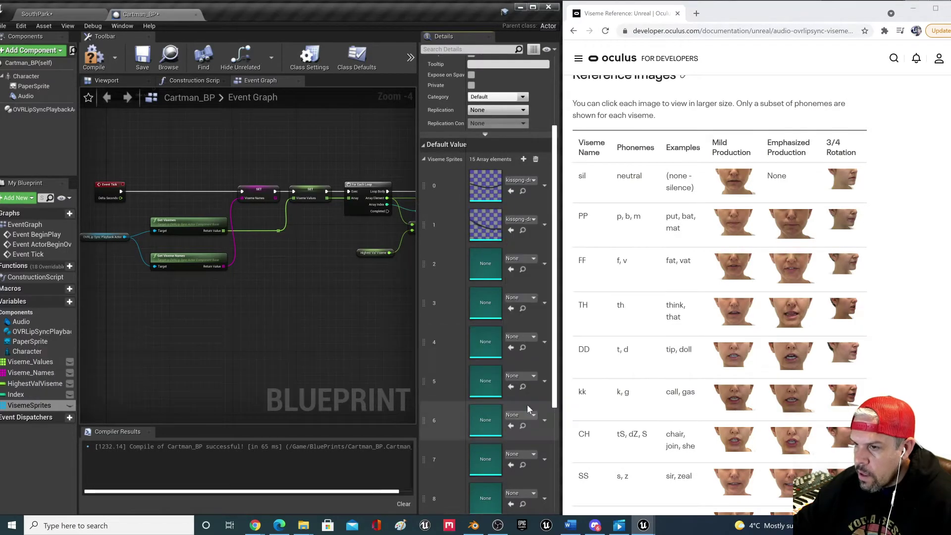
click(519, 218)
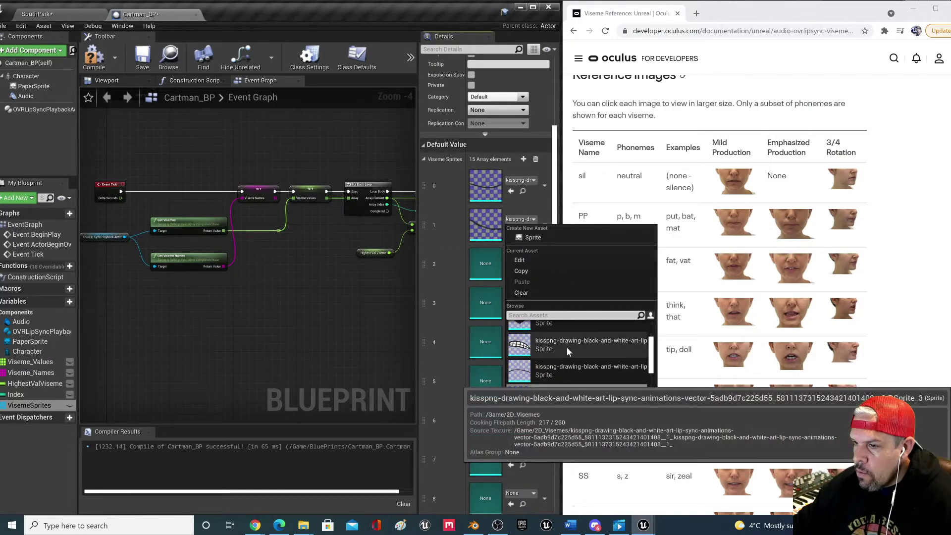
key(Escape)
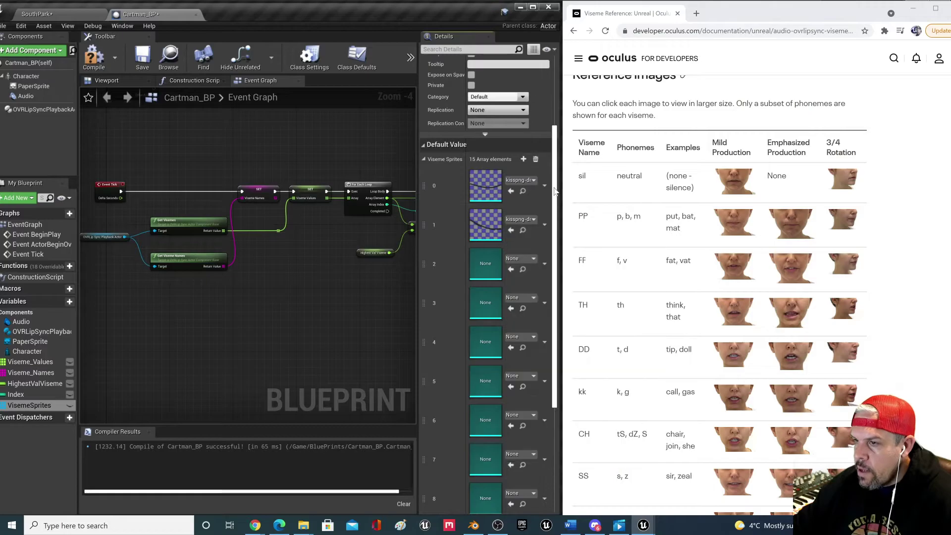
- Assign the narrow mouth sprite showing a strip of teeth to element 2 of VisemeSprites for the FF viseme
click(529, 260)
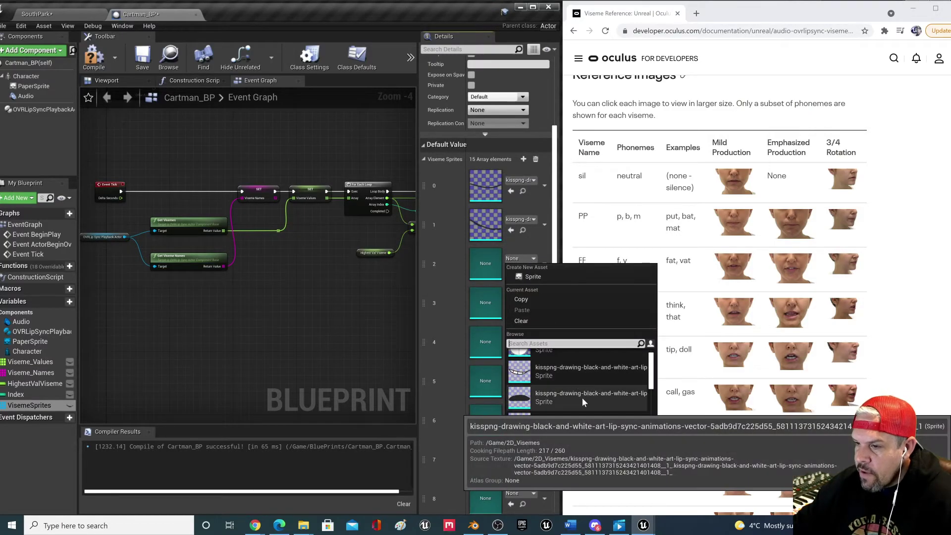
scroll(587, 418, down, 1)
scroll(586, 432, down, 3)
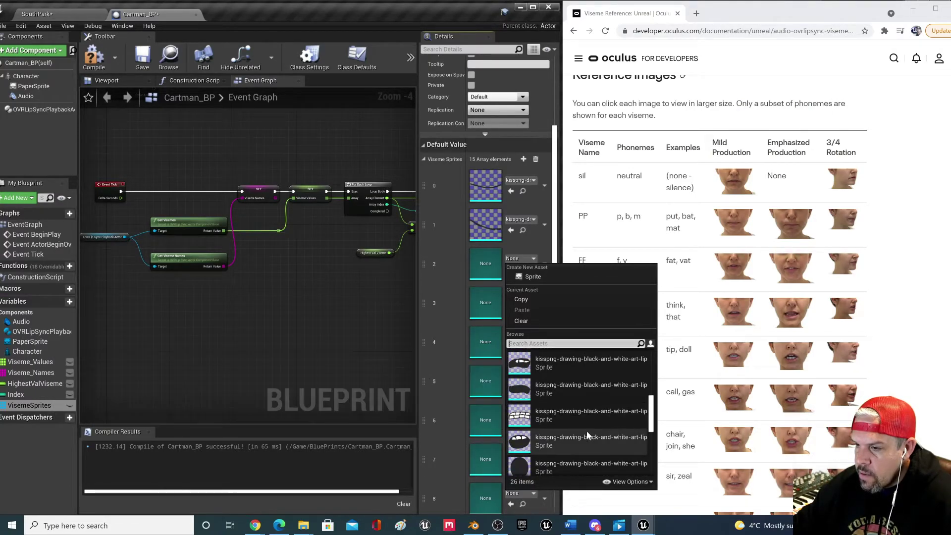
scroll(587, 431, down, 4)
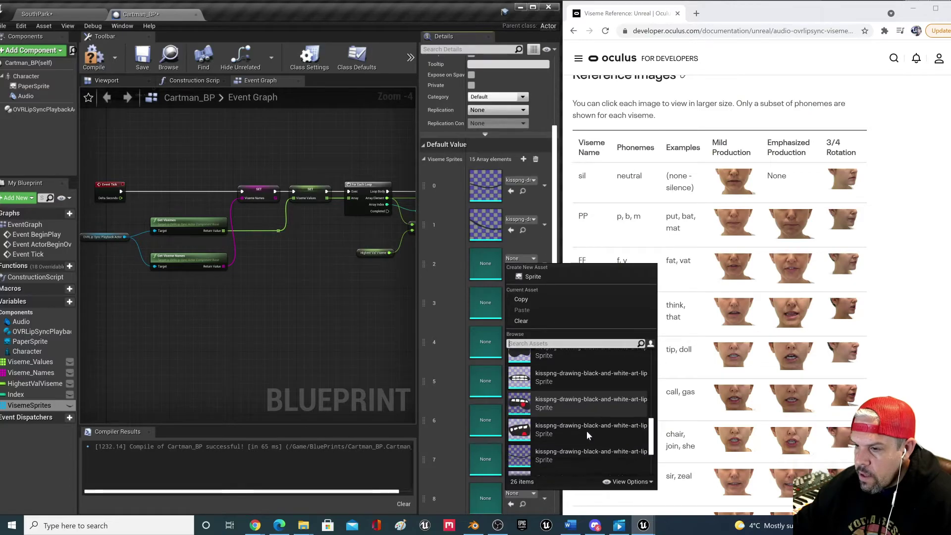
scroll(587, 431, down, 1)
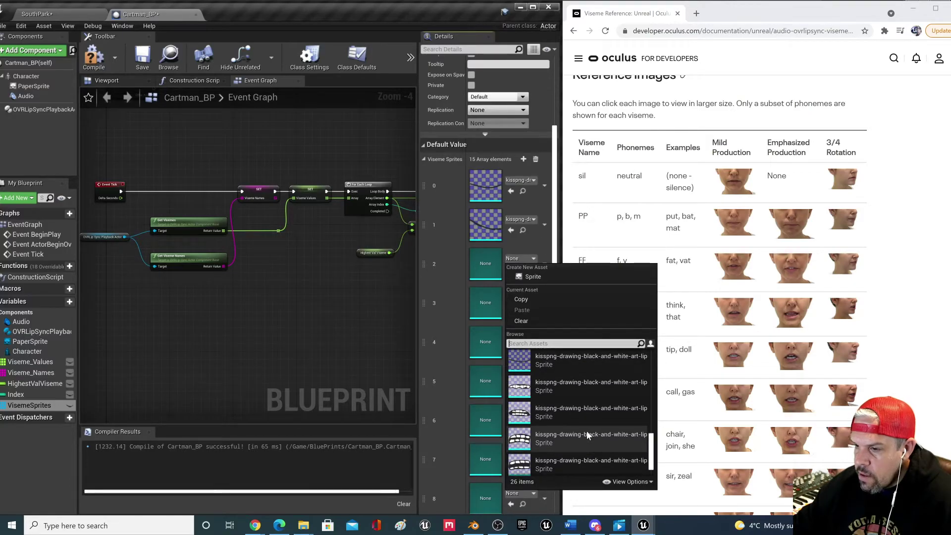
click(555, 391)
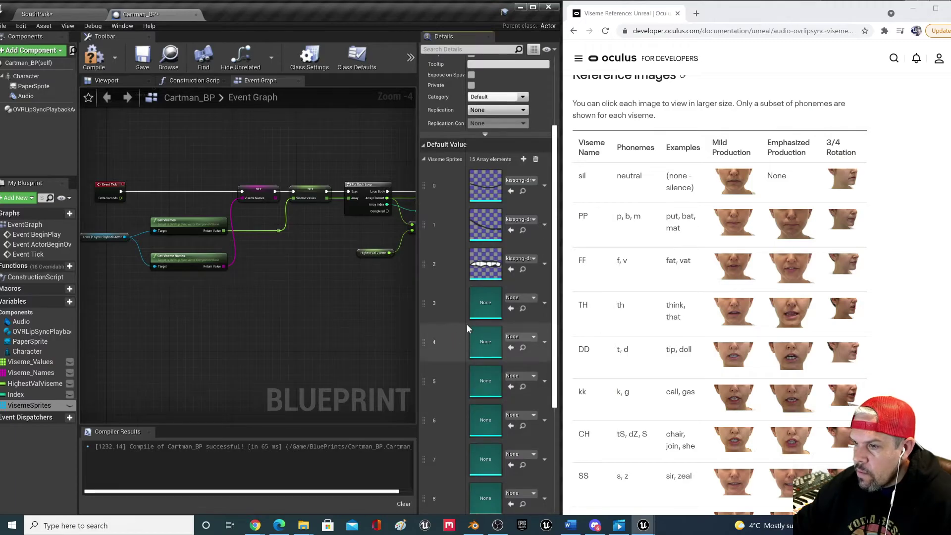
- Assign the open mouth sprite with upper teeth and a red tongue to element 3 of VisemeSprites for the TH viseme
click(520, 298)
scroll(611, 245, down, 2)
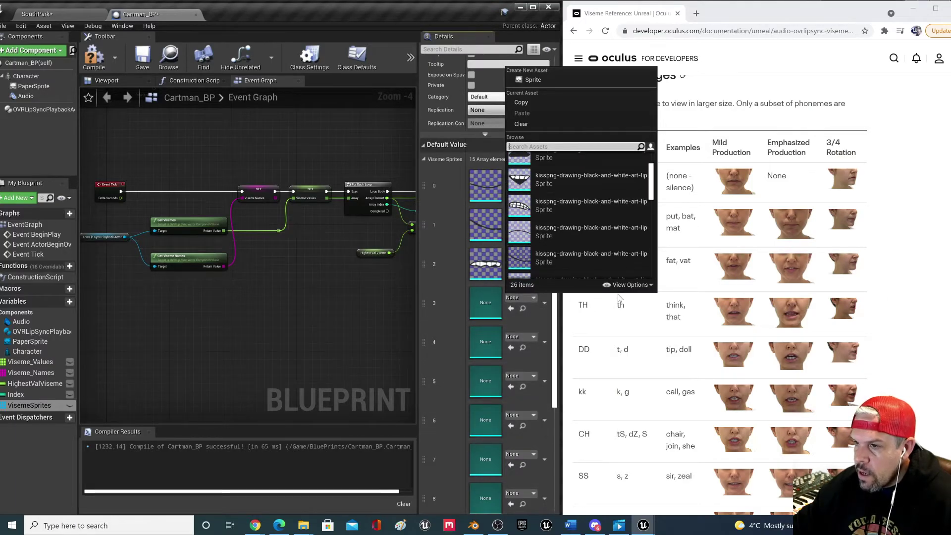
click(561, 218)
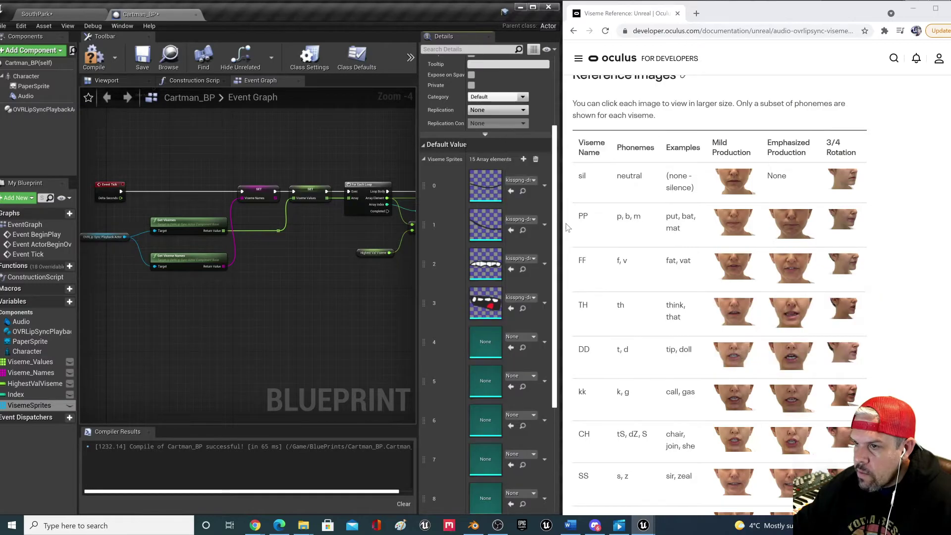
- Assign the open, downward-pointed mouth sprite with a row of upper teeth to element 4 of VisemeSprites for the DD viseme
scroll(494, 380, down, 1)
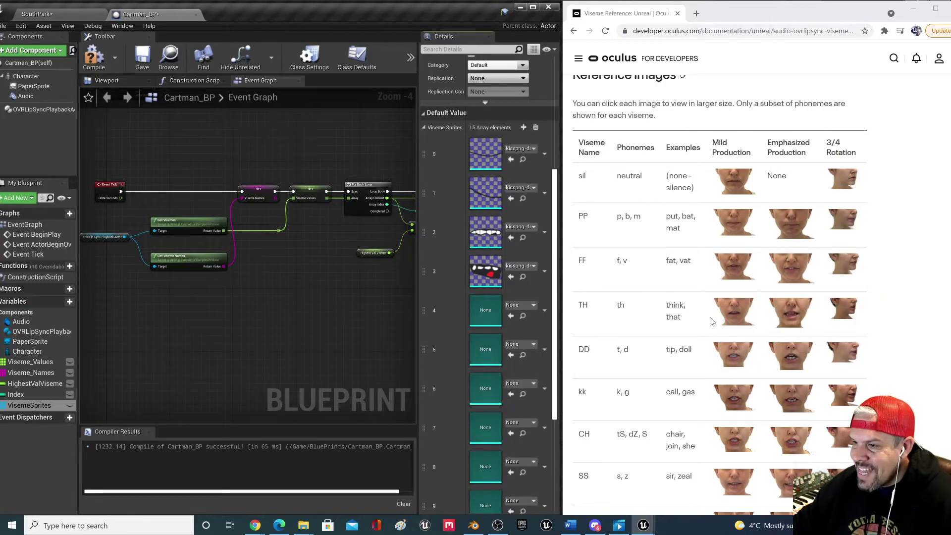
scroll(679, 322, down, 2)
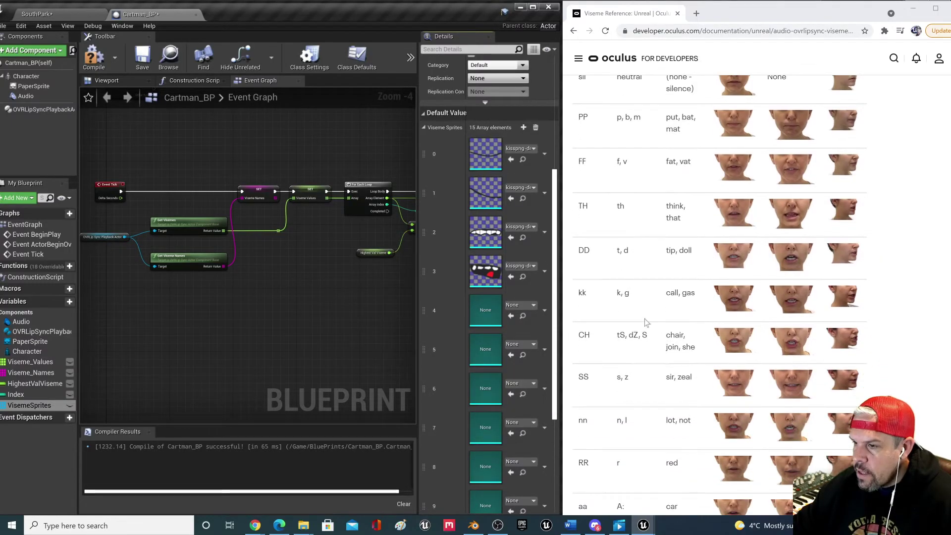
click(519, 306)
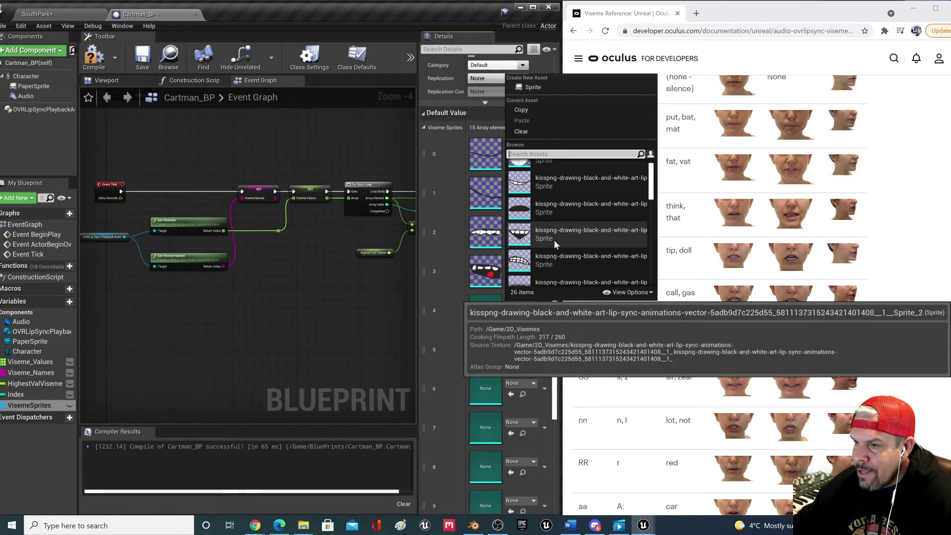
scroll(553, 236, down, 3)
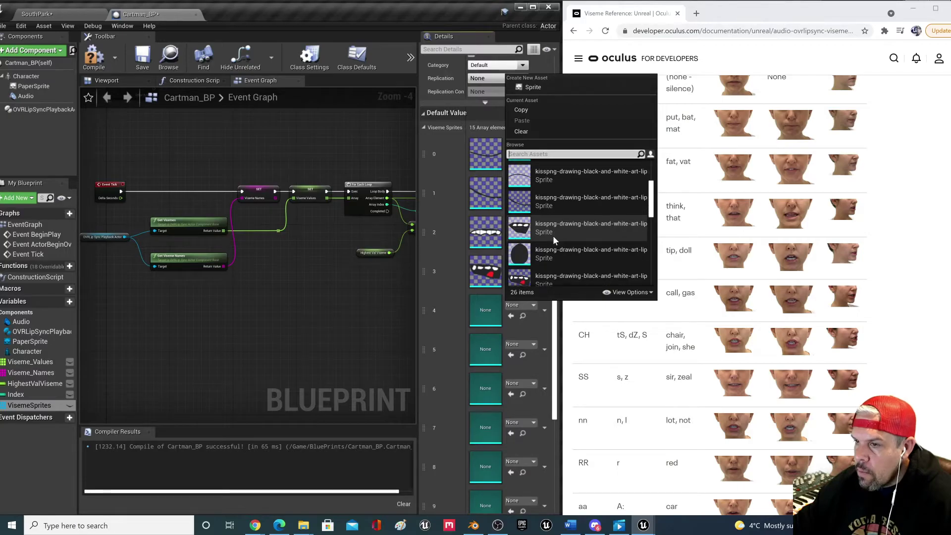
click(557, 187)
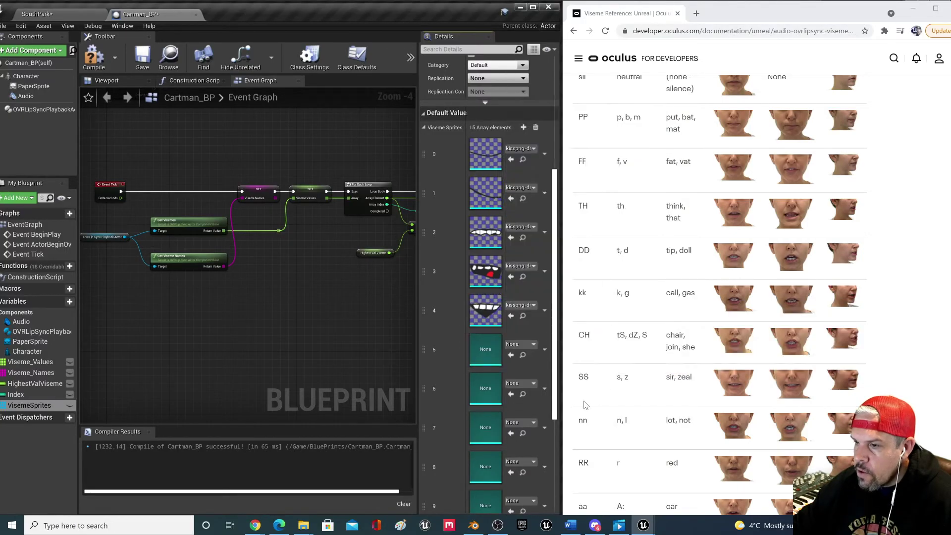
- Assign the dark open mouth sprite with short upper teeth and no tongue to element 5 of VisemeSprites for the kk viseme
scroll(554, 387, down, 1)
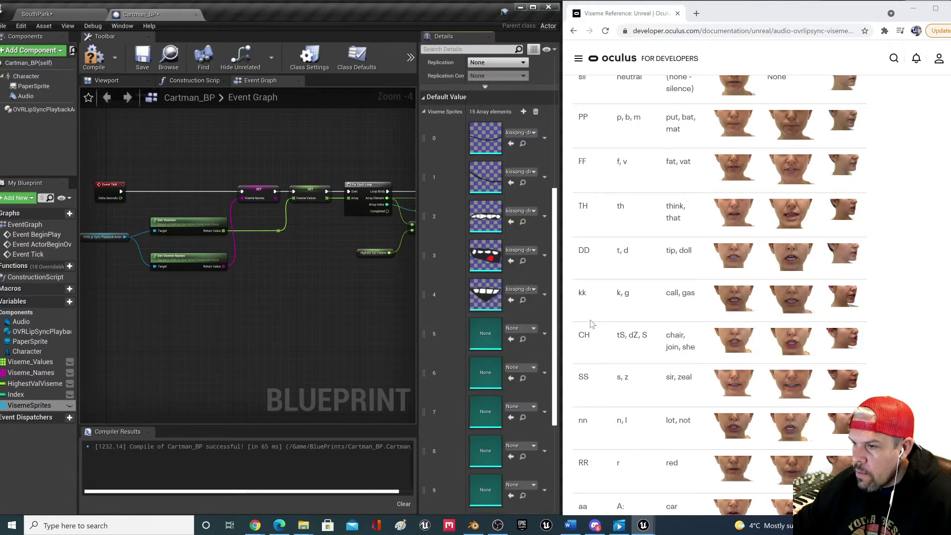
click(529, 329)
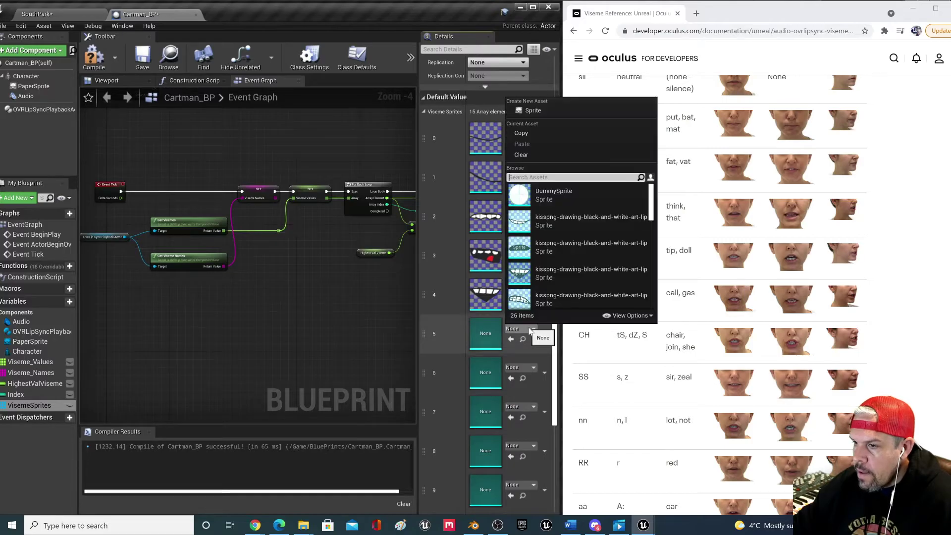
scroll(554, 264, down, 3)
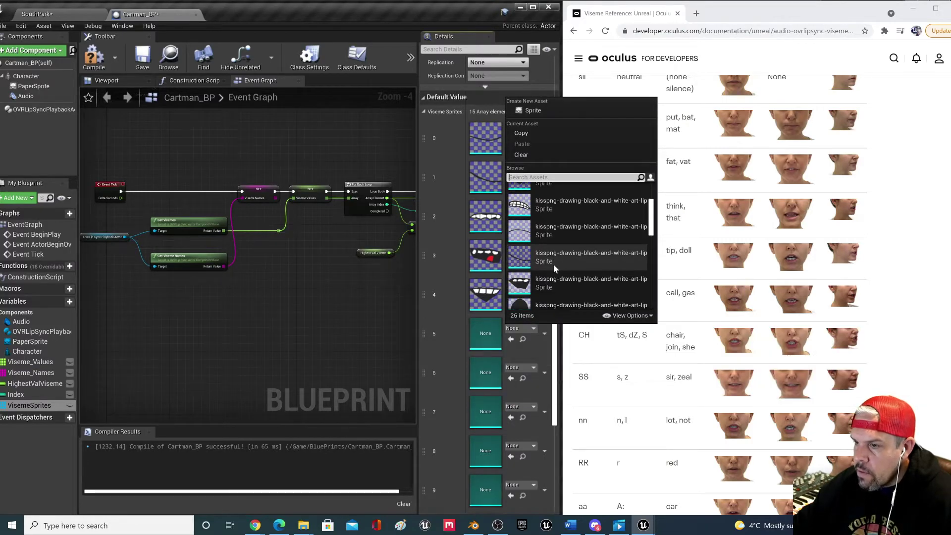
click(552, 263)
- Assign the clenched mouth sprite showing two rows of teeth to element 6 of VisemeSprites for the CH viseme
click(520, 367)
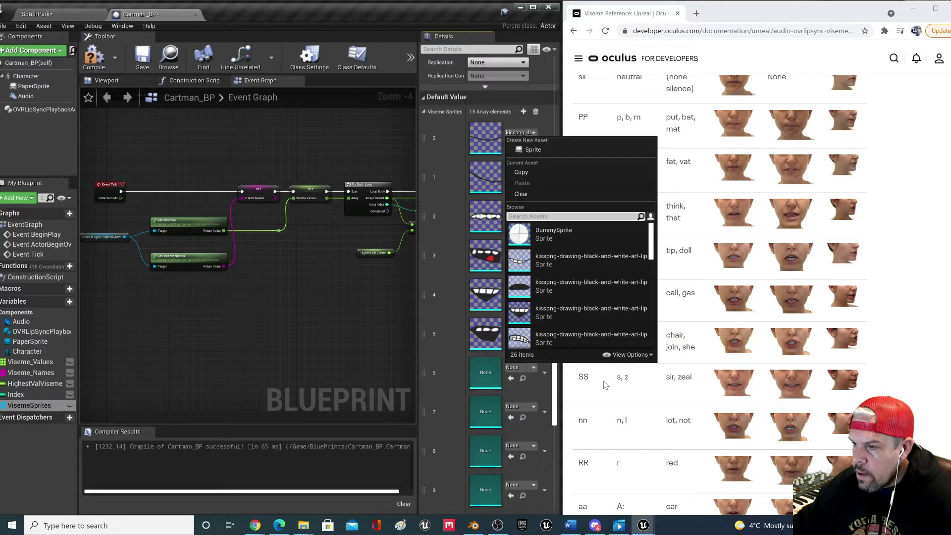
click(655, 401)
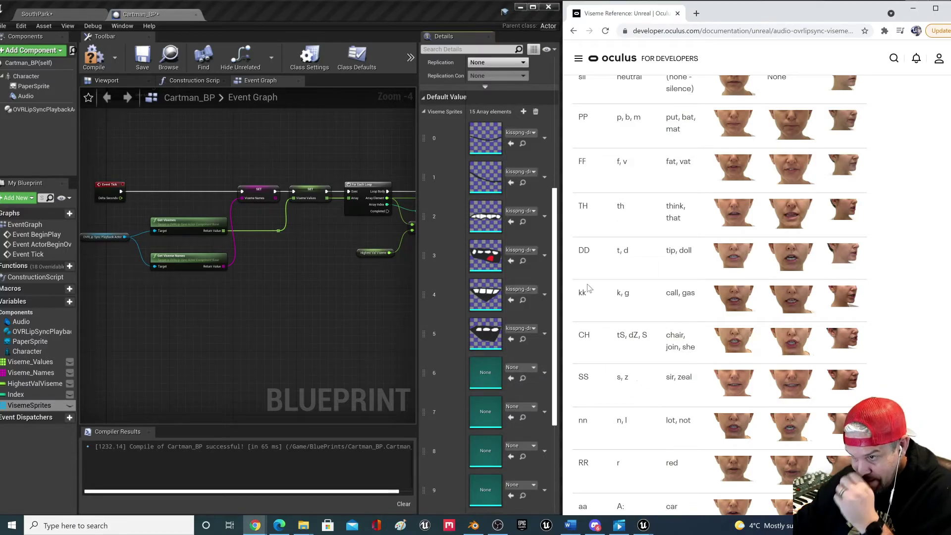
click(530, 369)
scroll(571, 281, down, 3)
scroll(571, 280, down, 3)
scroll(571, 280, down, 3)
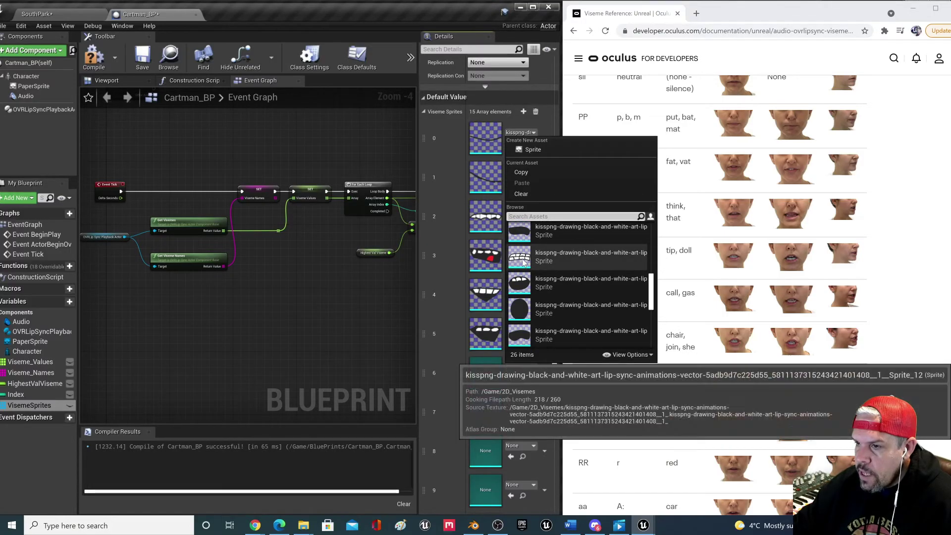
scroll(530, 267, down, 3)
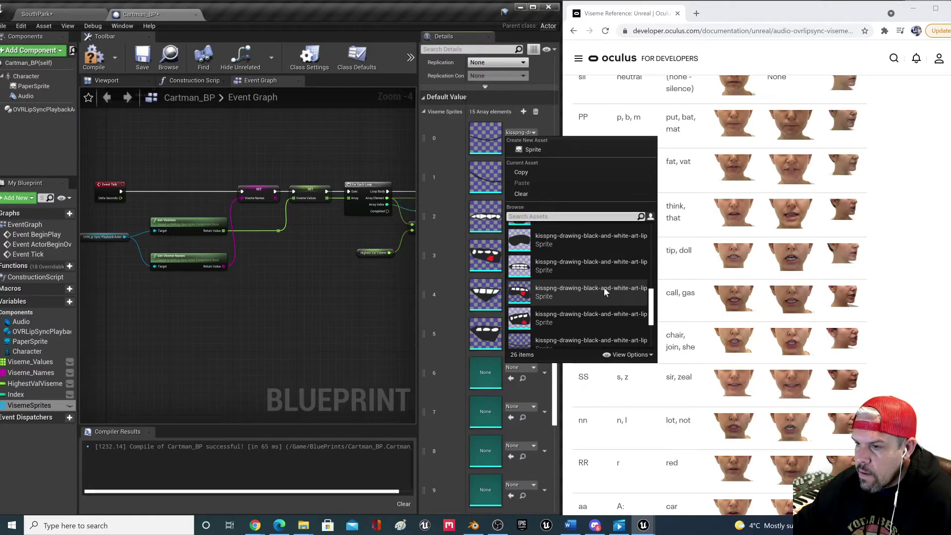
click(535, 266)
- Assign the mouth sprite with large upper teeth and a red tongue to element 7 of VisemeSprites for the SS viseme
scroll(529, 397, down, 1)
scroll(530, 396, down, 1)
scroll(614, 379, down, 1)
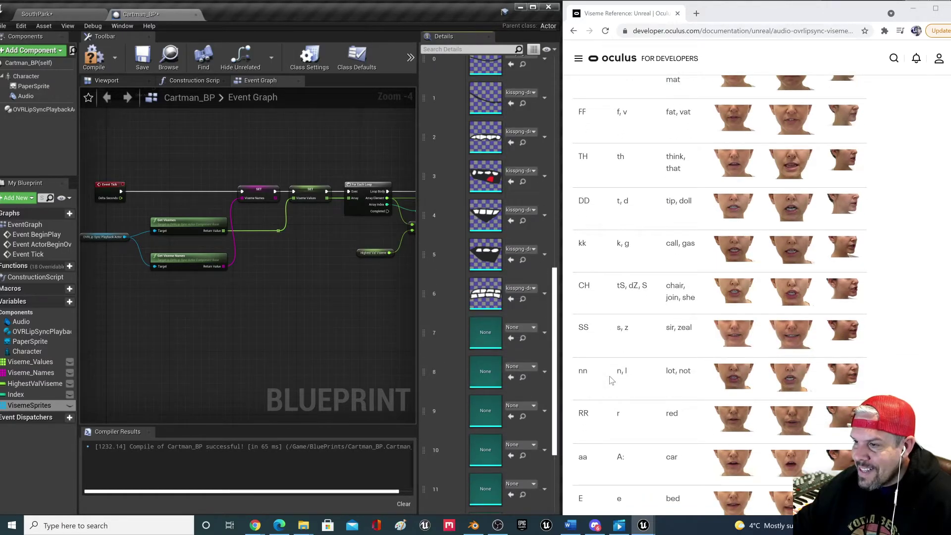
click(530, 328)
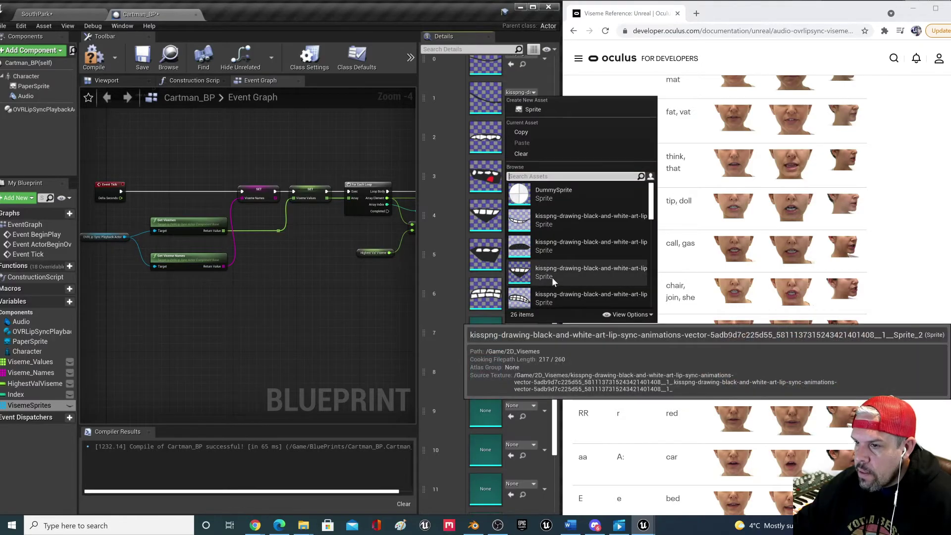
scroll(552, 280, down, 6)
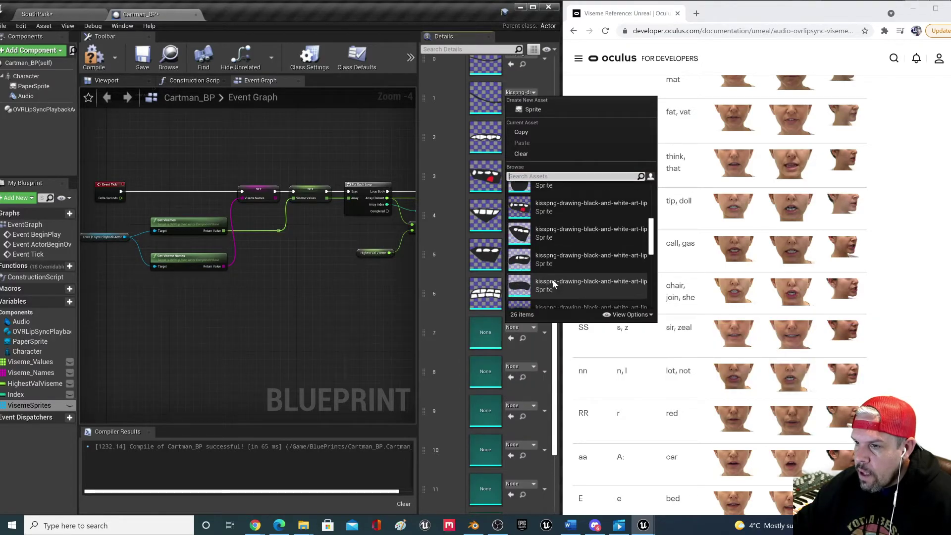
scroll(553, 277, down, 2)
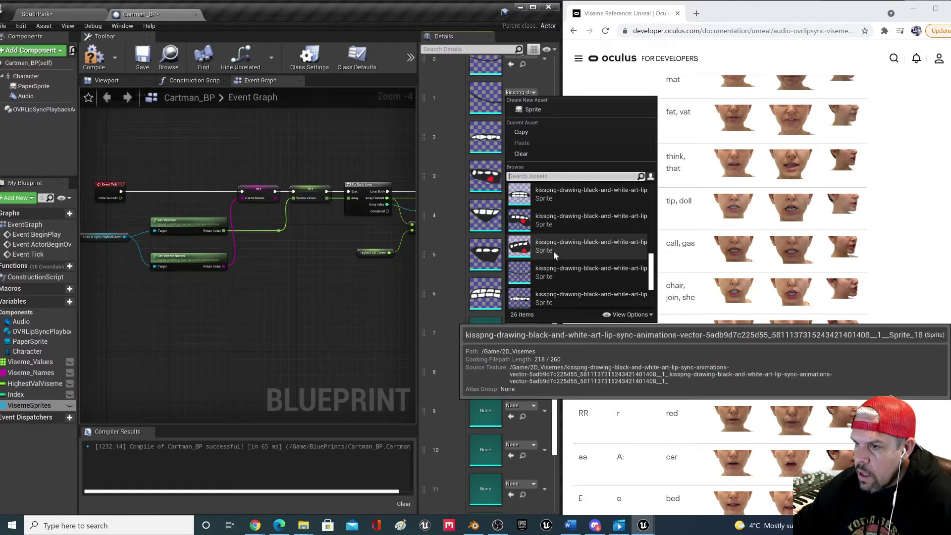
click(563, 219)
- Assign the slanted open mouth sprite with upper teeth and a red tongue to element 8 of VisemeSprites for the nn viseme
scroll(548, 345, down, 2)
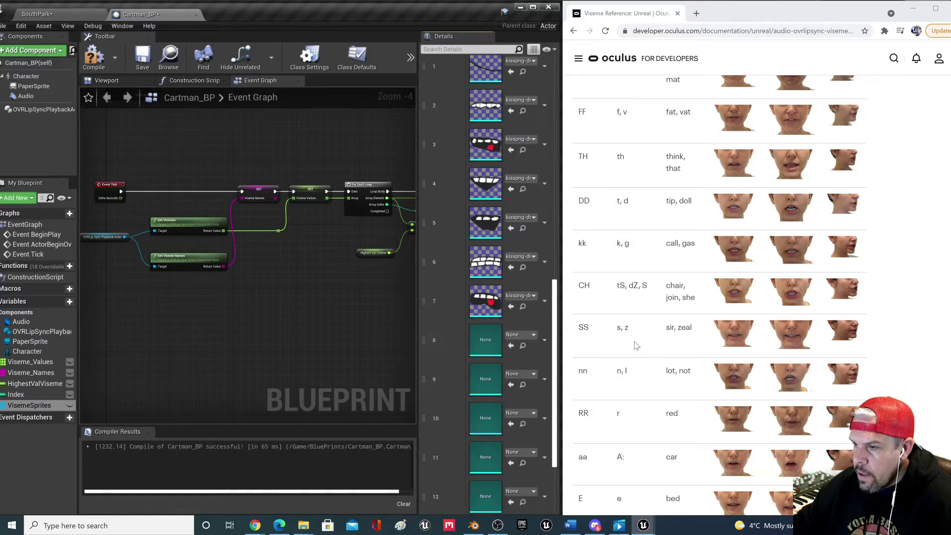
scroll(629, 338, down, 3)
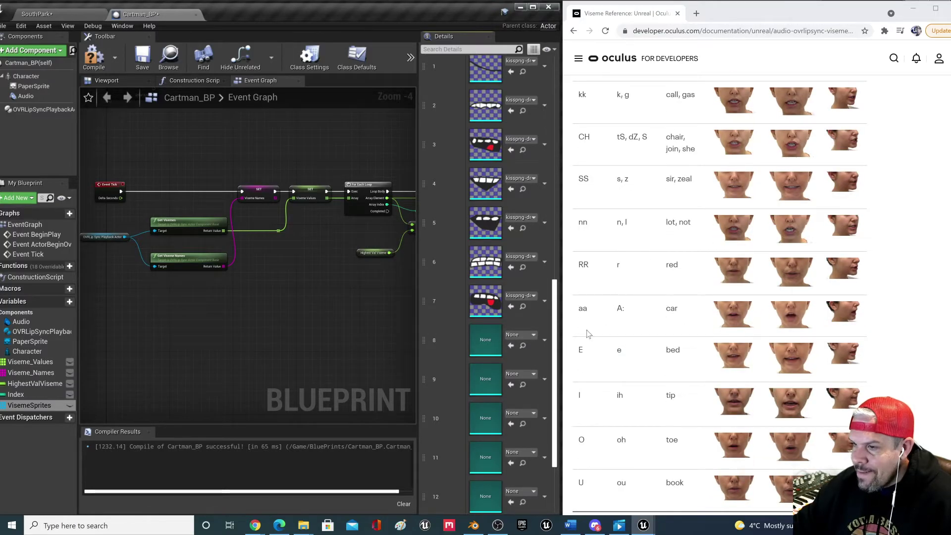
click(521, 99)
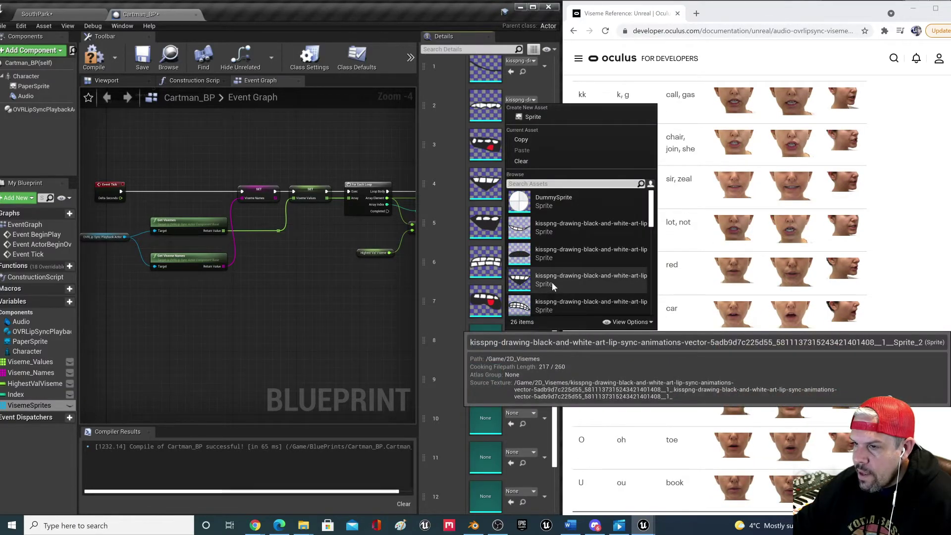
scroll(557, 273, down, 3)
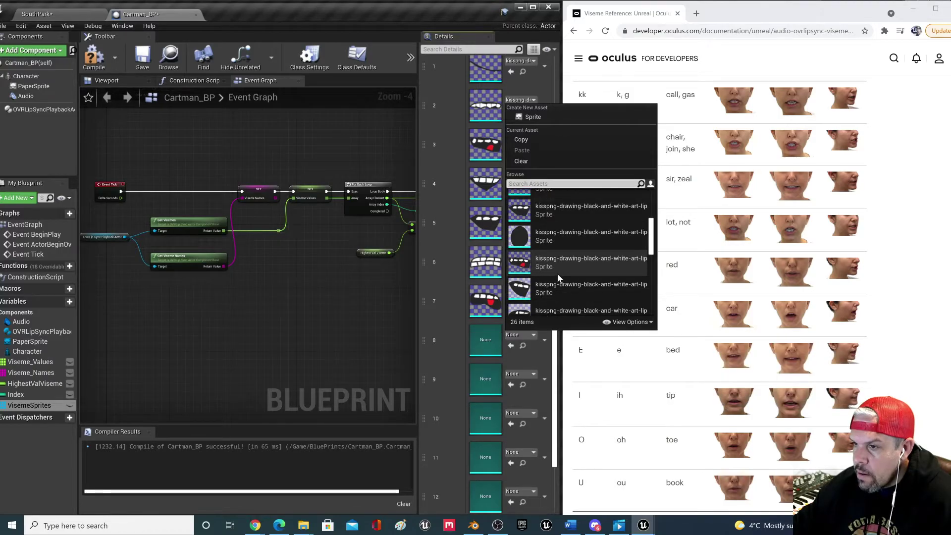
scroll(561, 266, down, 3)
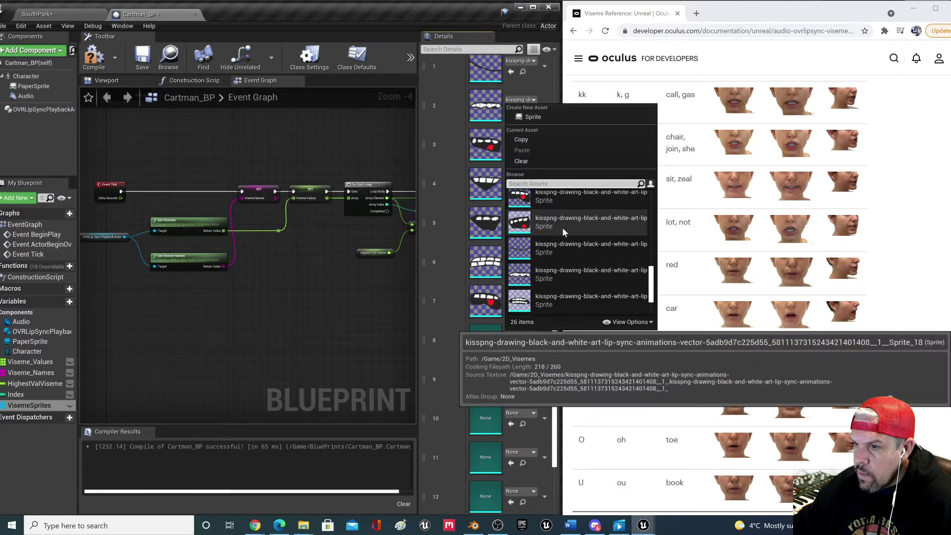
click(554, 222)
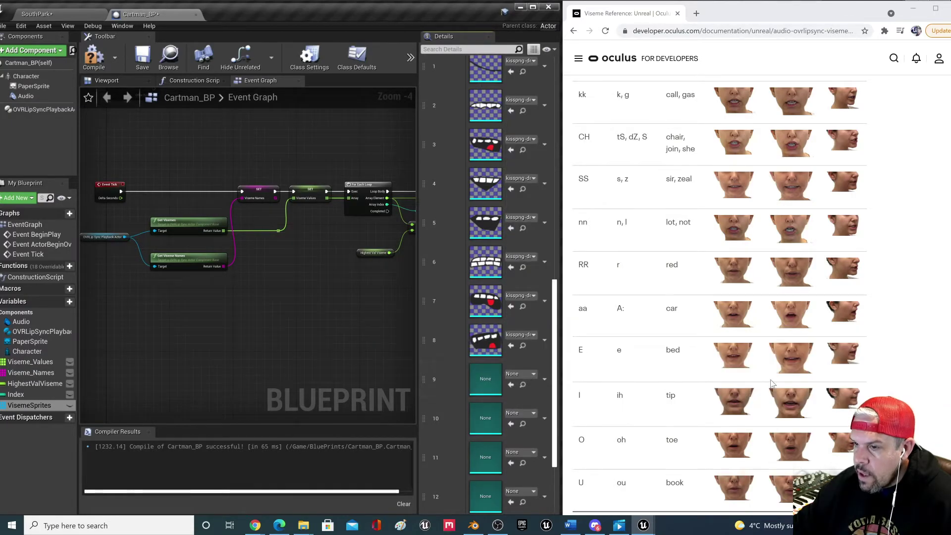
- Assign the dark, toothless mouth sprite with a wavy outline to element 9 of VisemeSprites for the RR viseme
scroll(682, 359, down, 2)
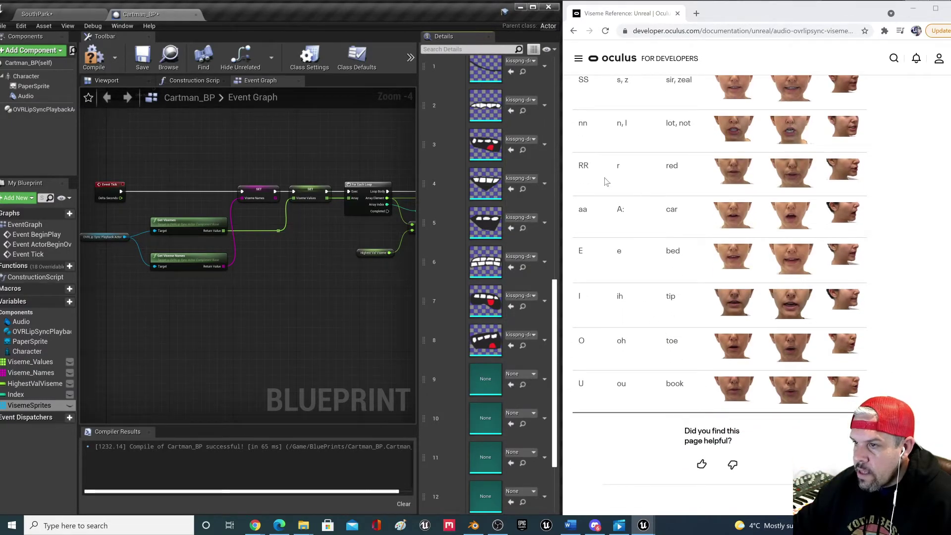
click(520, 374)
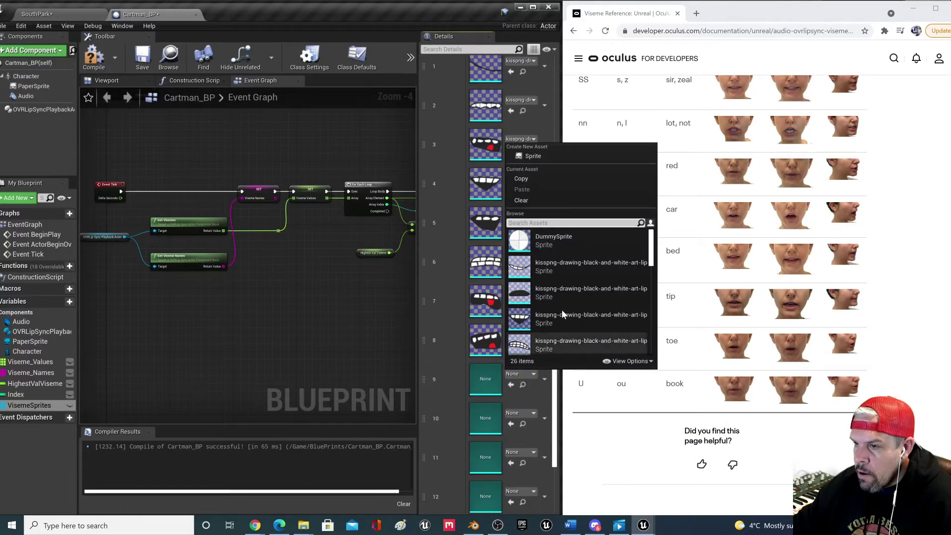
scroll(570, 296, down, 3)
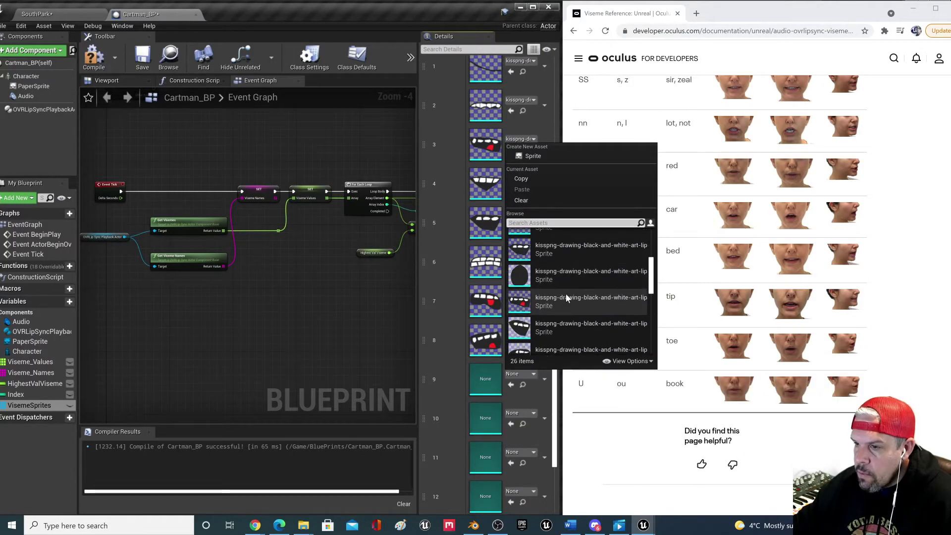
scroll(566, 296, down, 2)
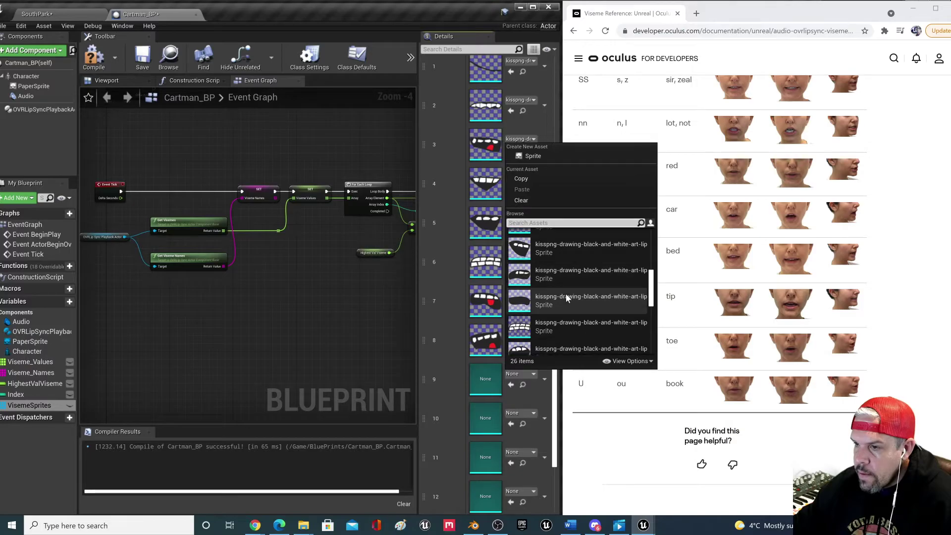
scroll(566, 293, down, 2)
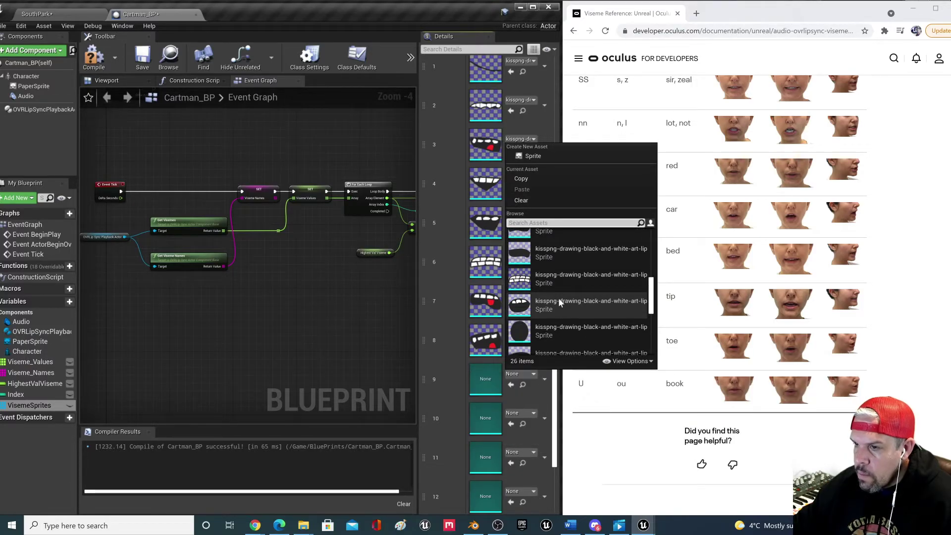
scroll(558, 302, down, 3)
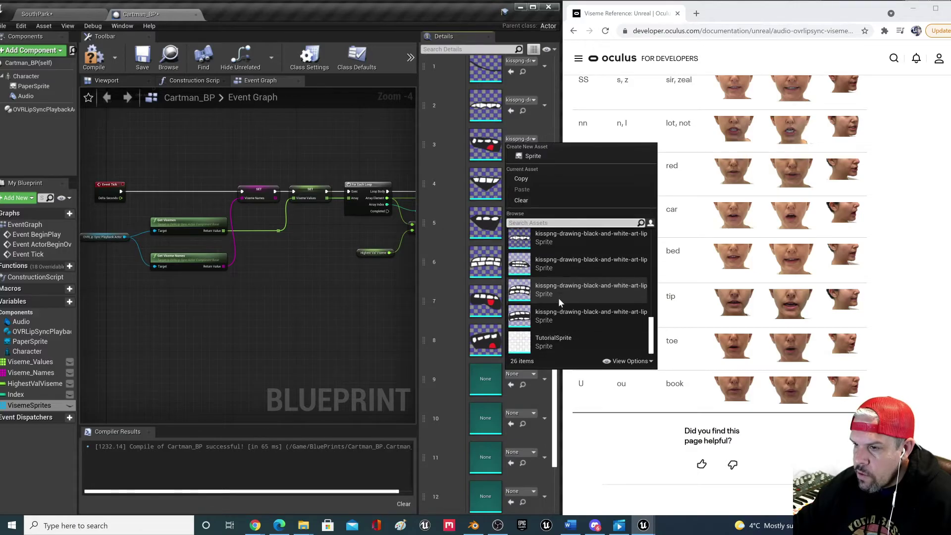
scroll(557, 298, up, 3)
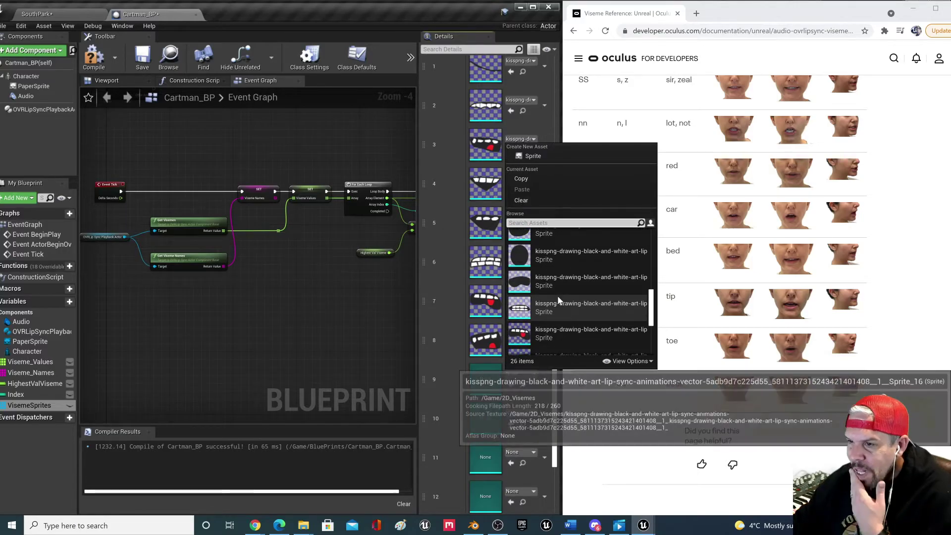
click(552, 283)
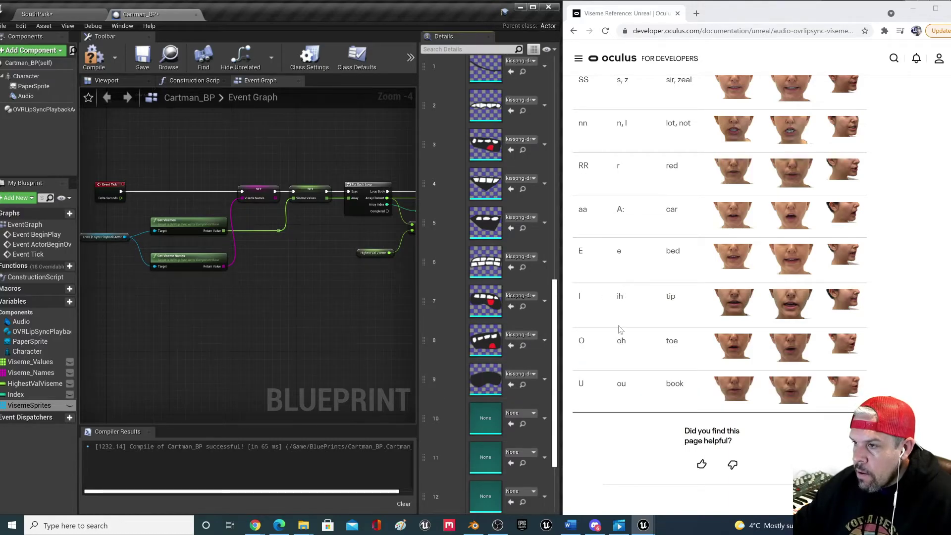
- Assign the flat, dark, toothless mouth sprite with an arched top to element 10 of VisemeSprites for the aa viseme
scroll(498, 413, down, 1)
click(520, 382)
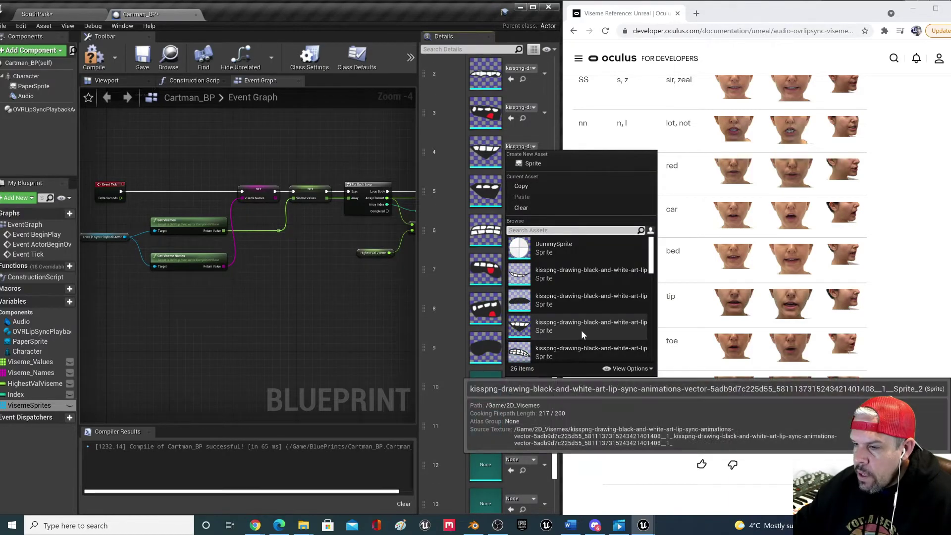
scroll(582, 322, down, 2)
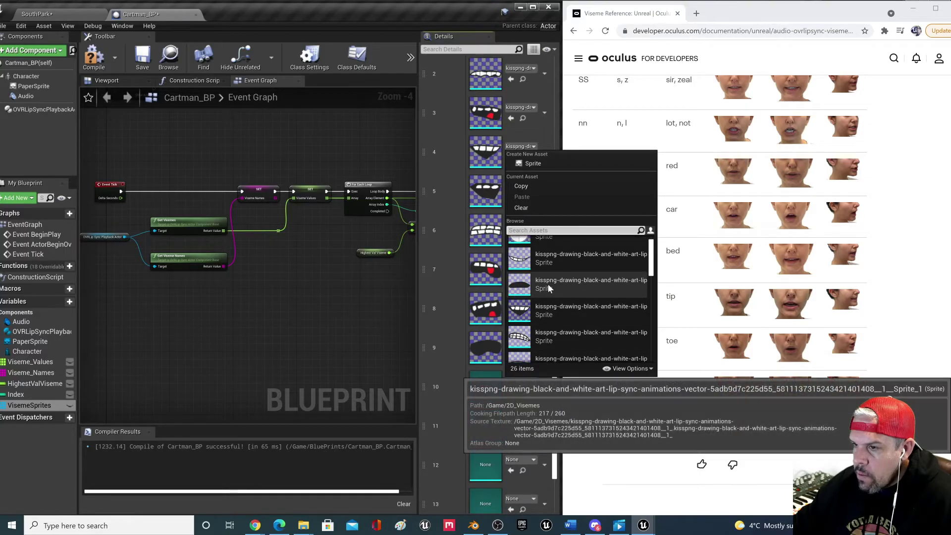
click(547, 284)
scroll(525, 379, down, 1)
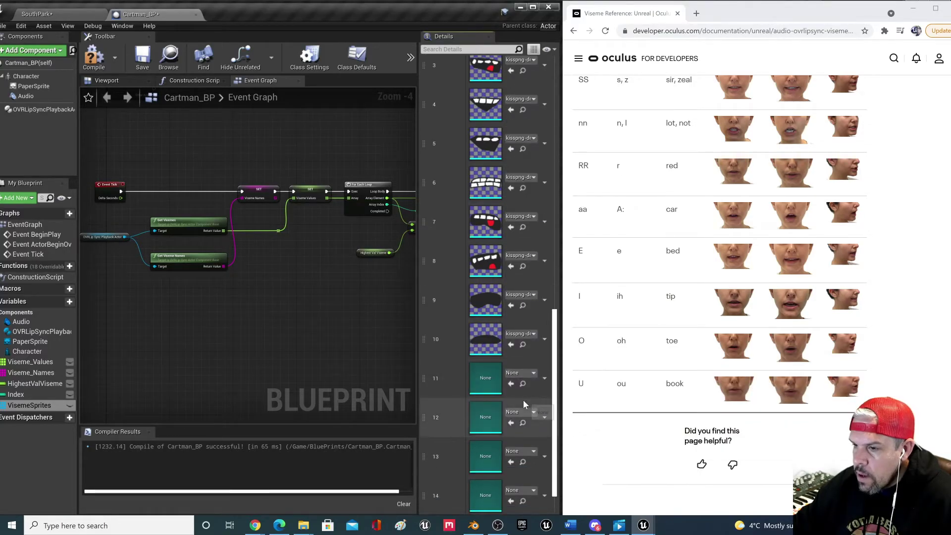
- Assign the wide-open rounded mouth sprite with upper teeth and no tongue to element 11 of VisemeSprites for the E viseme
click(526, 376)
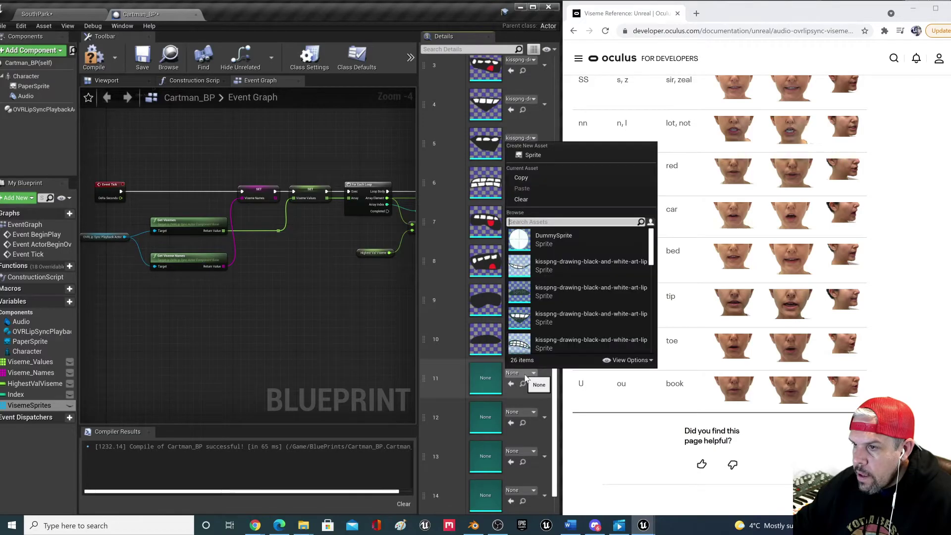
scroll(583, 321, up, 2)
scroll(584, 319, down, 3)
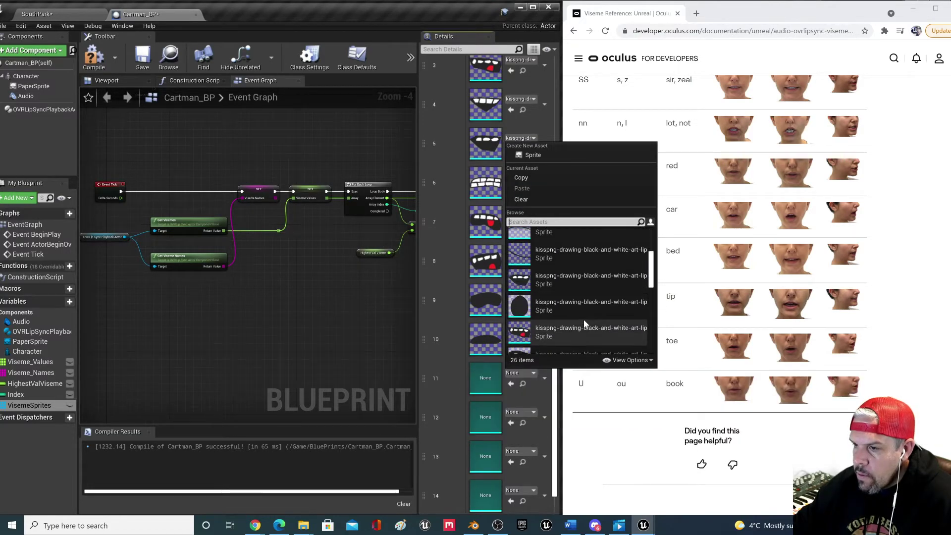
scroll(584, 319, down, 2)
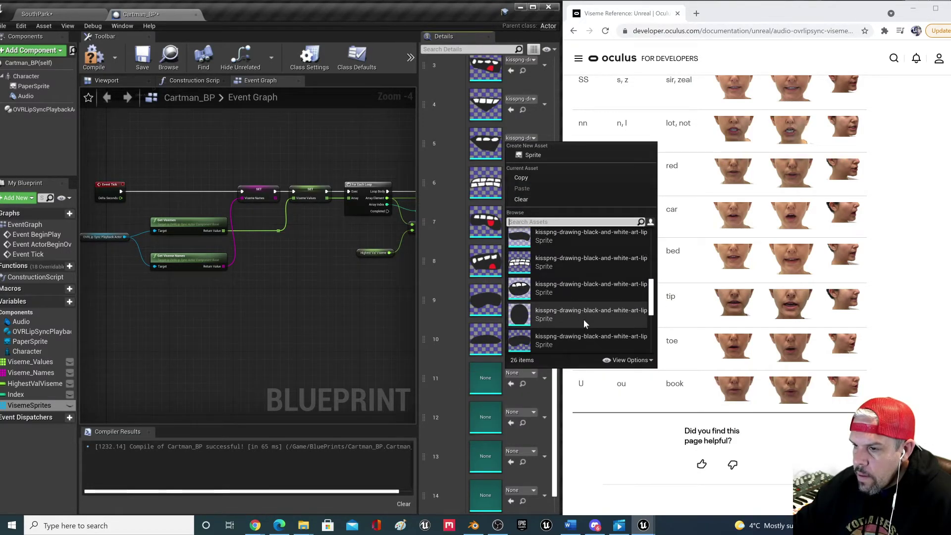
click(565, 296)
double_click(564, 297)
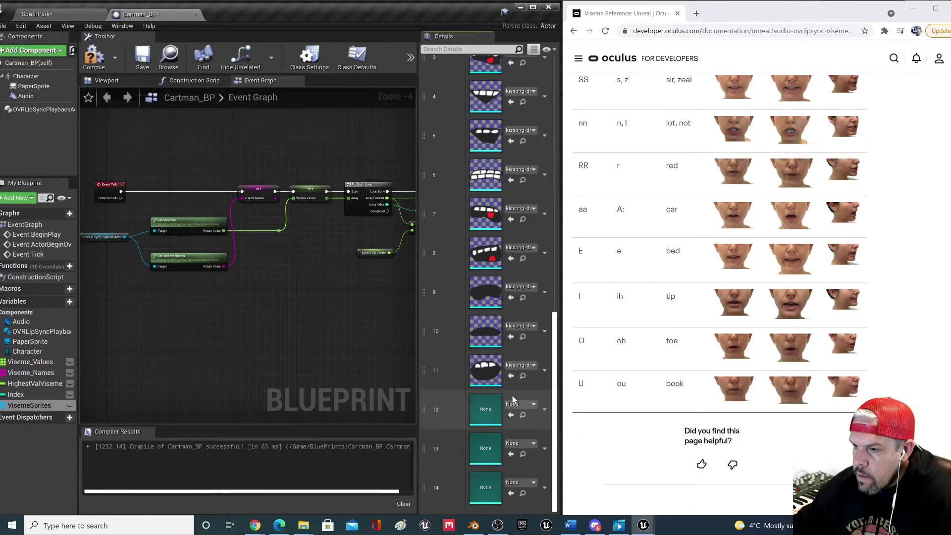
- Assign the mouth sprite showing separate upper and lower rows of teeth to element 12 of VisemeSprites for the I viseme
click(529, 403)
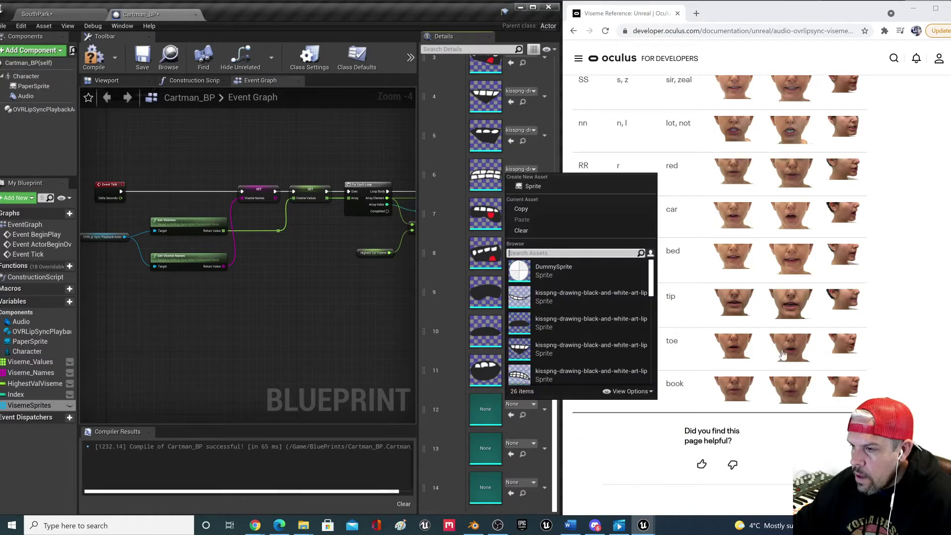
click(621, 441)
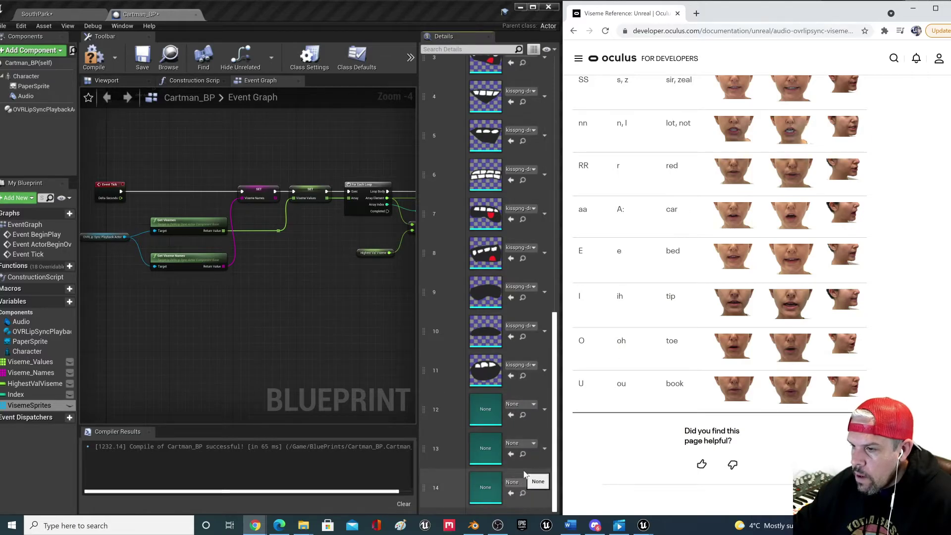
click(520, 406)
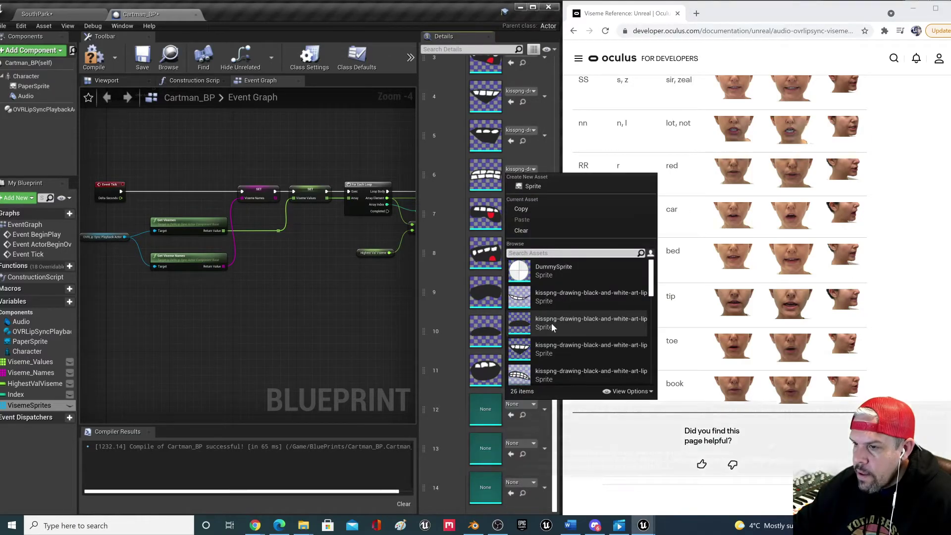
scroll(553, 323, down, 2)
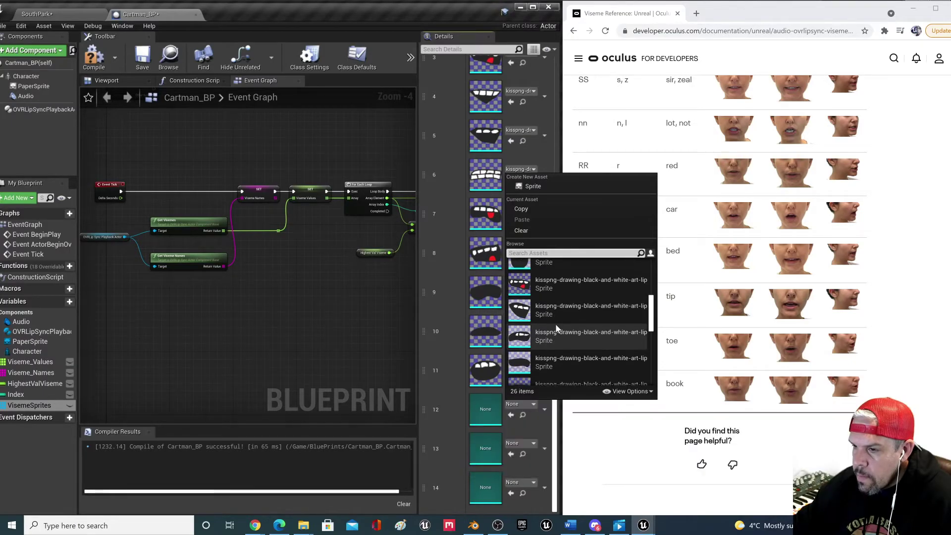
scroll(563, 335, down, 1)
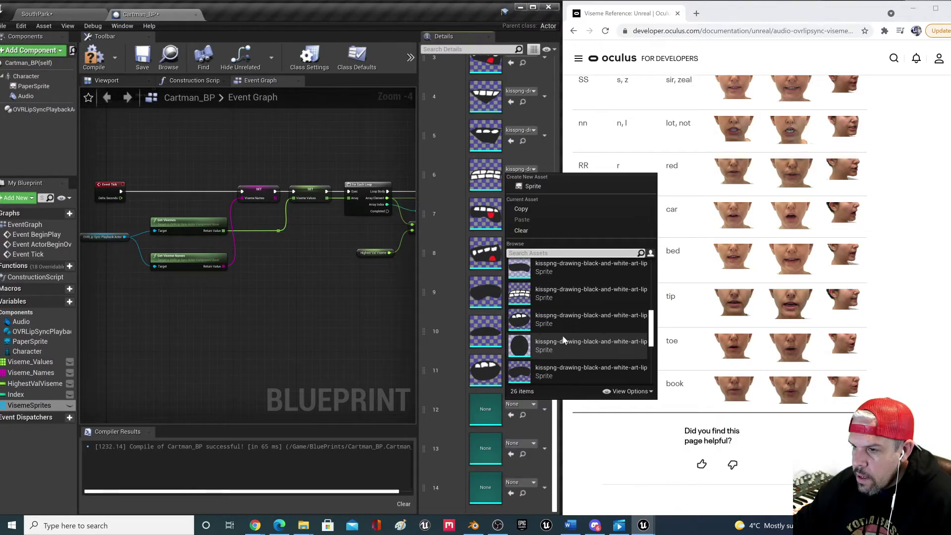
scroll(563, 337, down, 3)
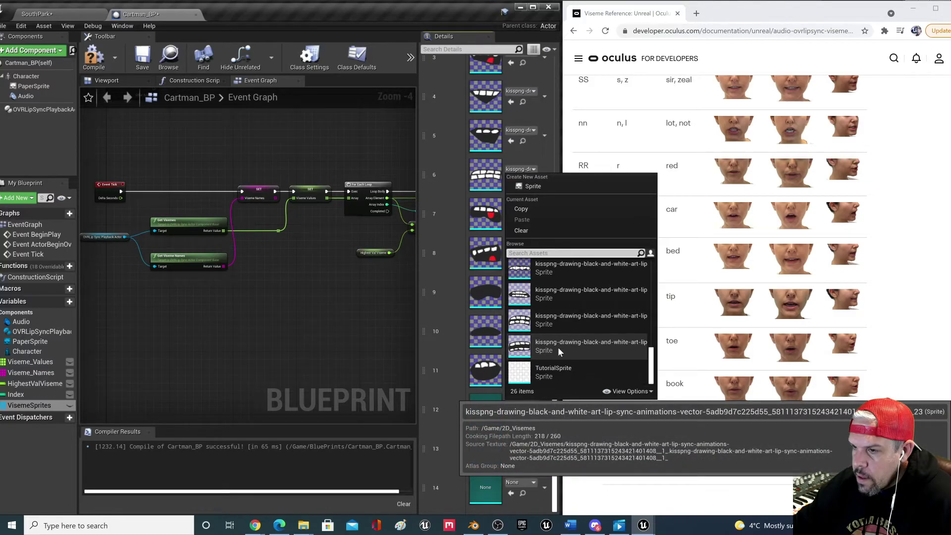
click(557, 347)
- Assign the tall, oval, dark, toothless mouth sprite to element 13 of VisemeSprites for the O viseme
click(519, 444)
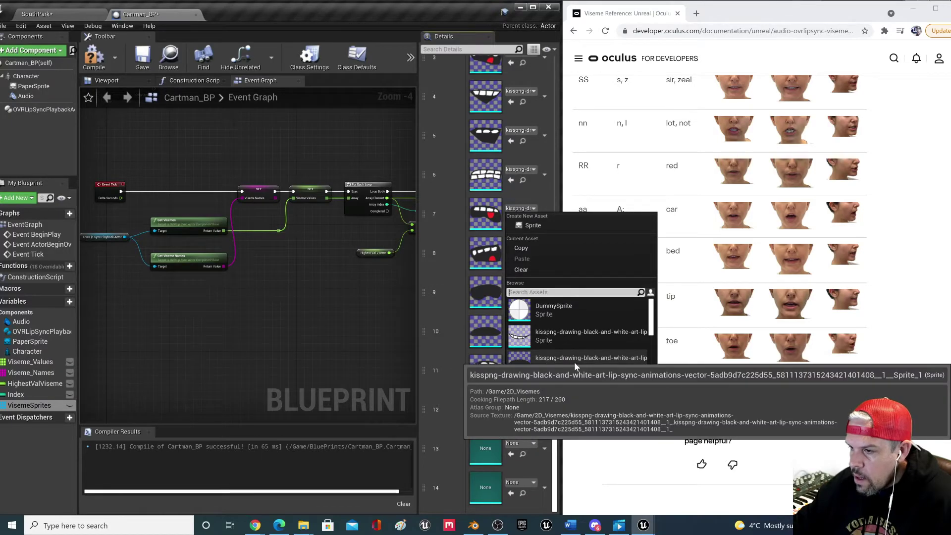
click(817, 432)
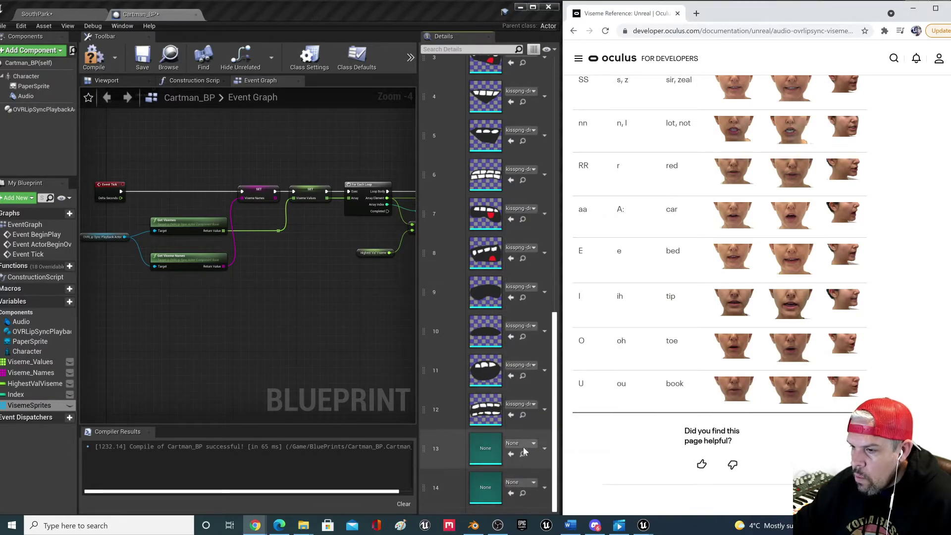
click(520, 208)
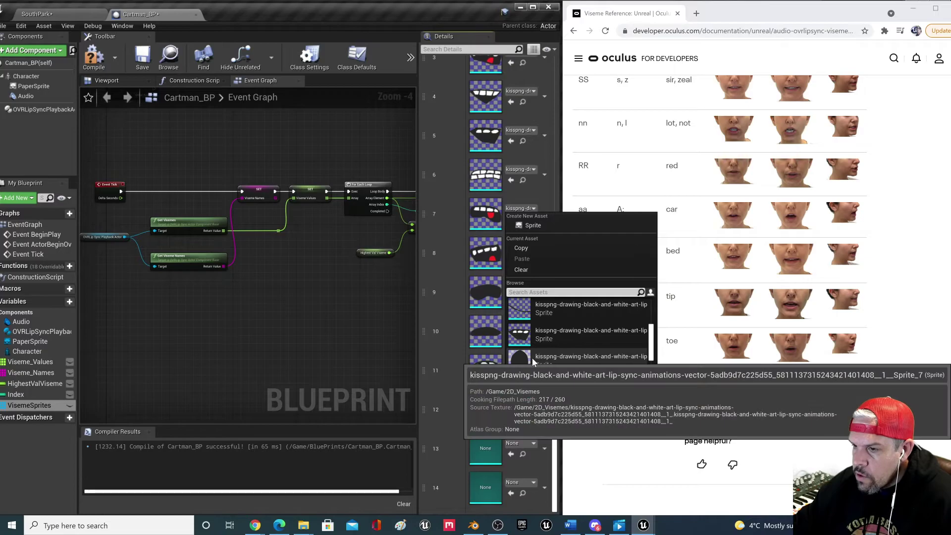
scroll(616, 349, down, 1)
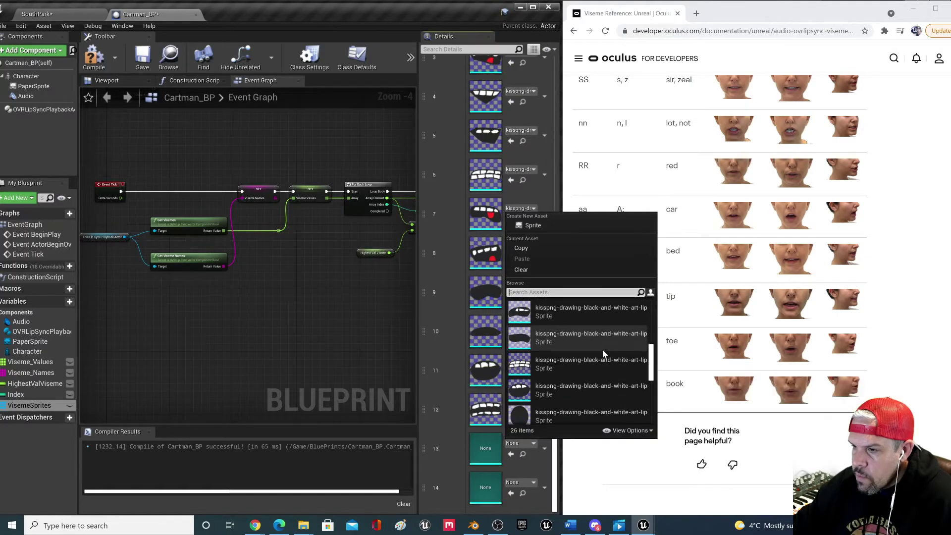
click(550, 355)
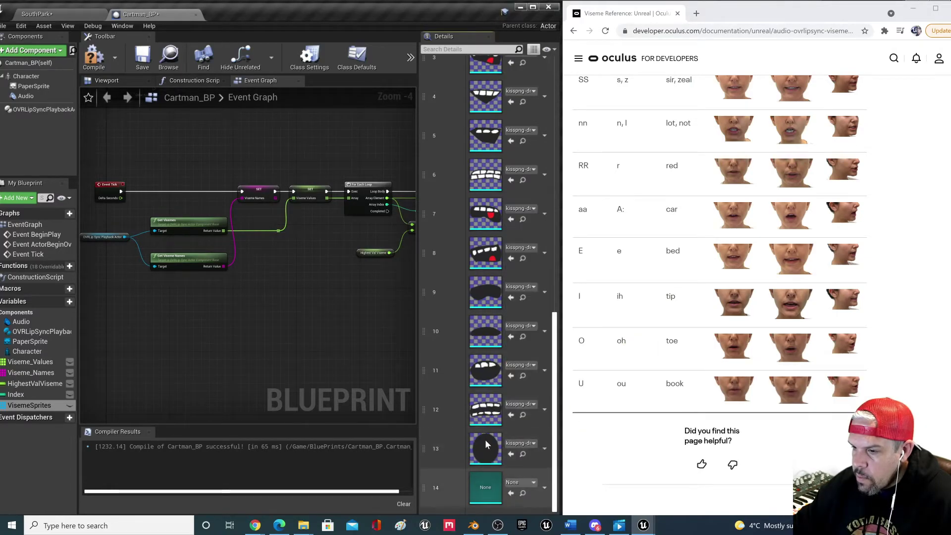
- Assign an oval, dark, toothless mouth sprite to element 14 of VisemeSprites for the U viseme and compile the blueprint
click(519, 486)
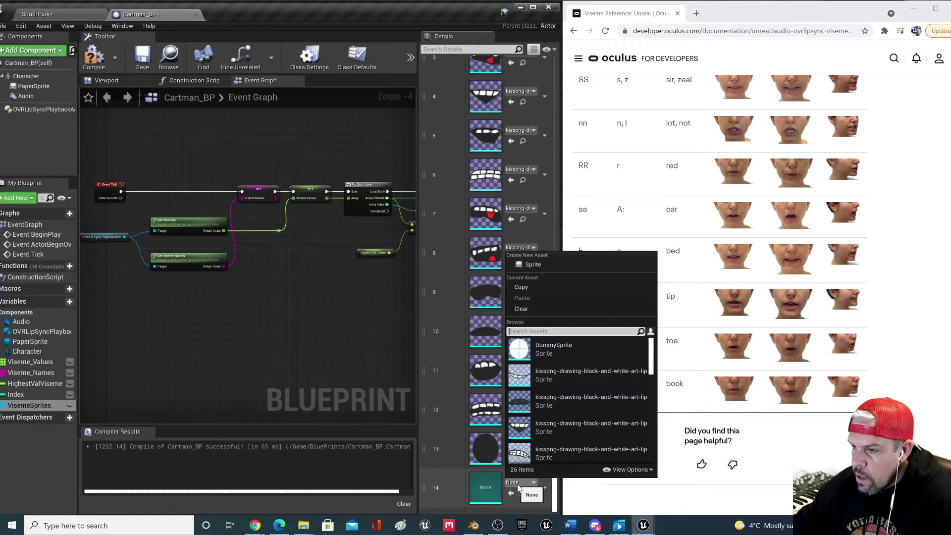
scroll(576, 415, down, 5)
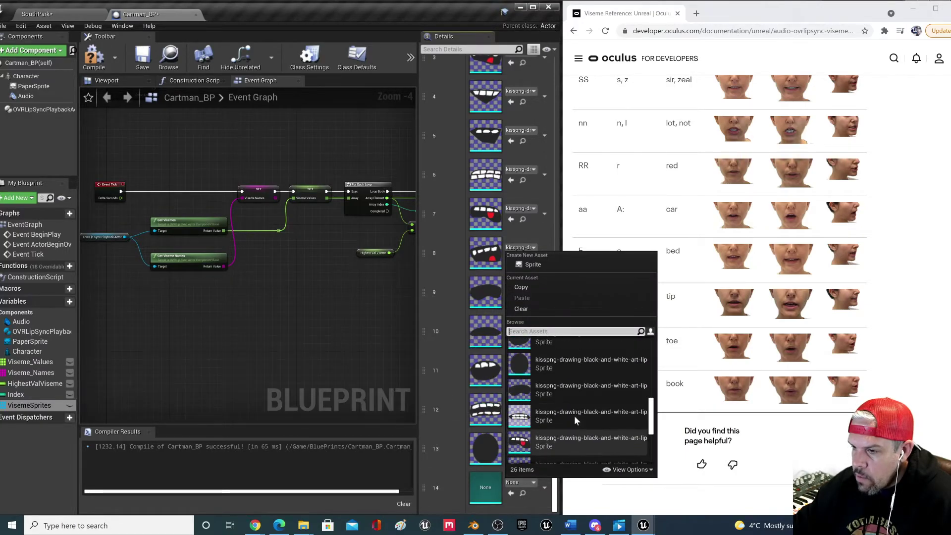
click(575, 415)
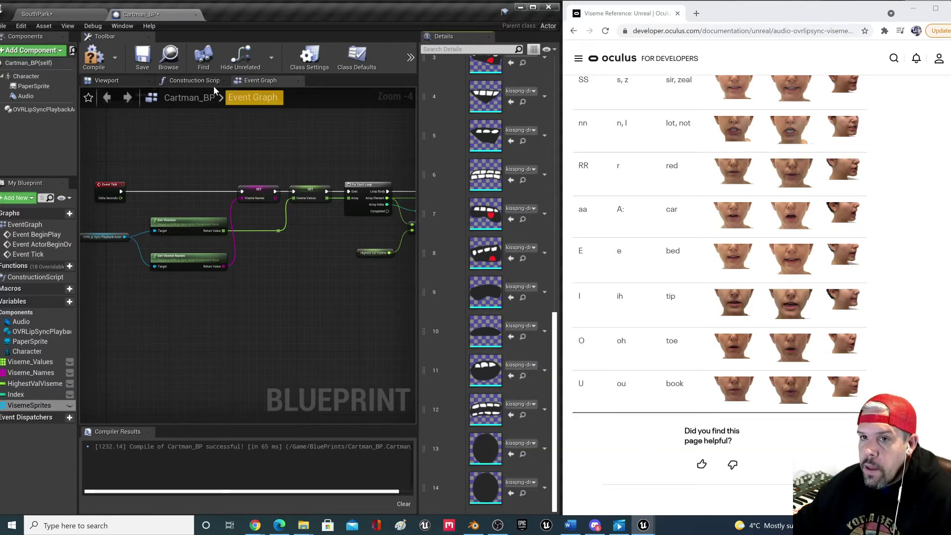
click(99, 68)
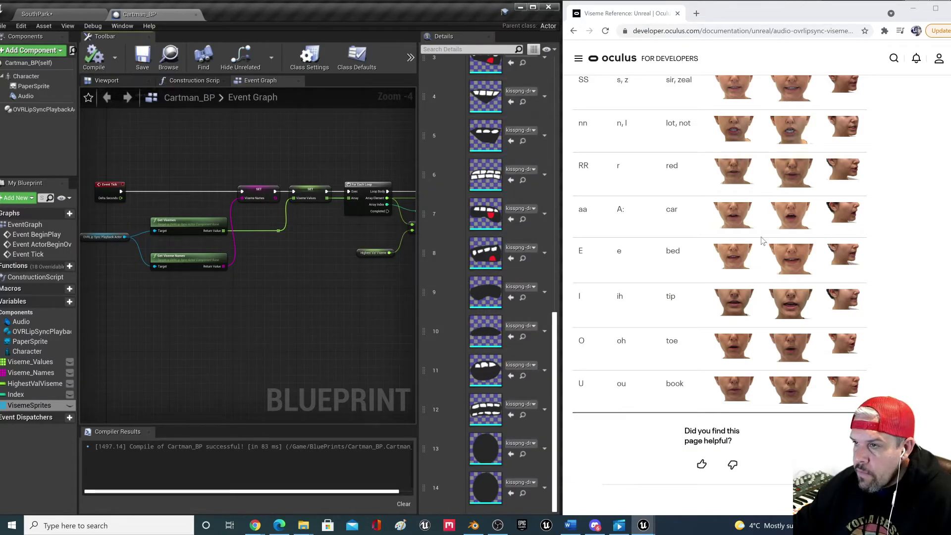
- Minimize the viseme reference page and maximize the Cartman_BP editor to show the For Each Loop logic in the Event Graph
click(913, 8)
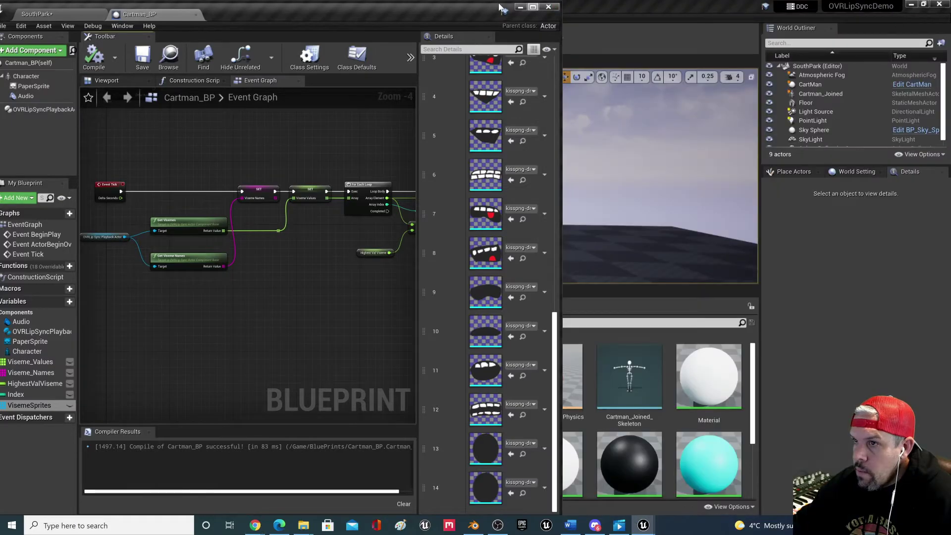
double_click(442, 11)
right_drag(626, 282, 518, 281)
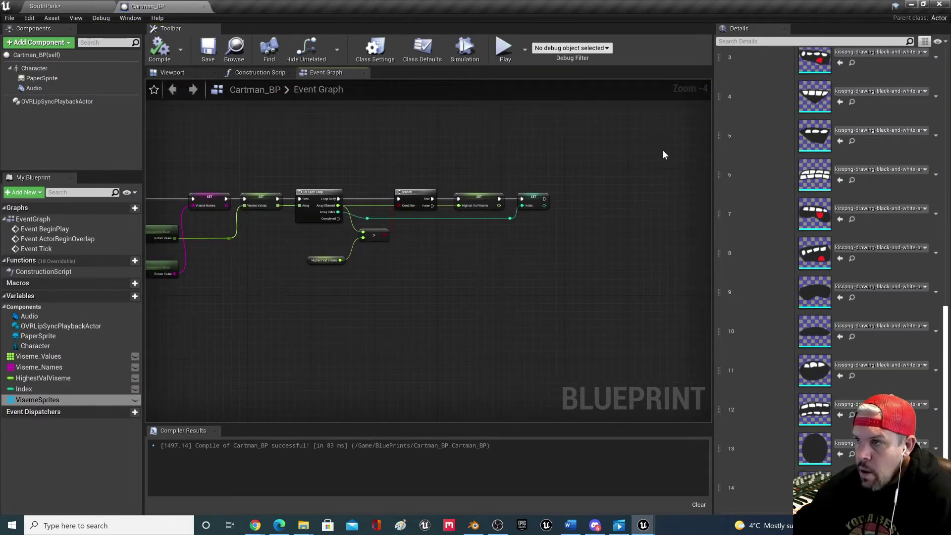
scroll(490, 298, up, 2)
right_drag(451, 299, 474, 303)
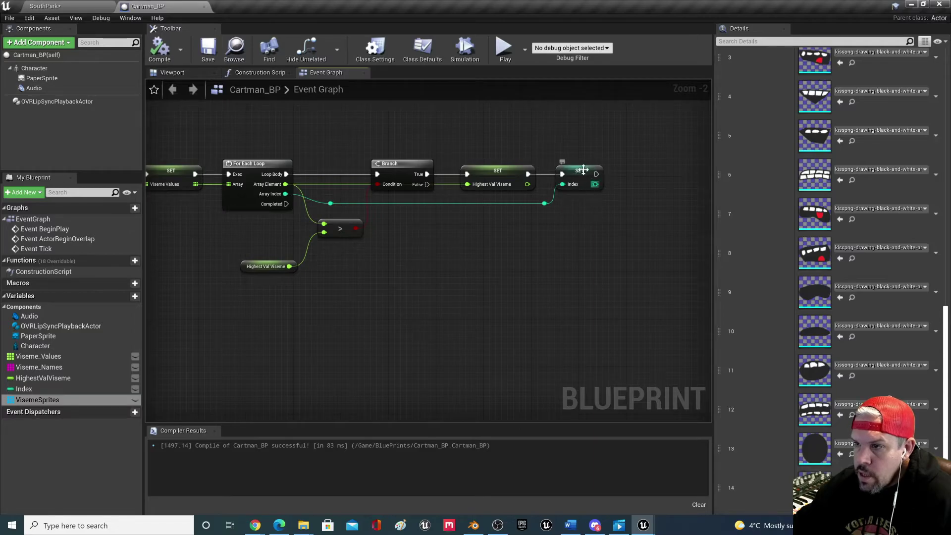
scroll(773, 173, up, 3)
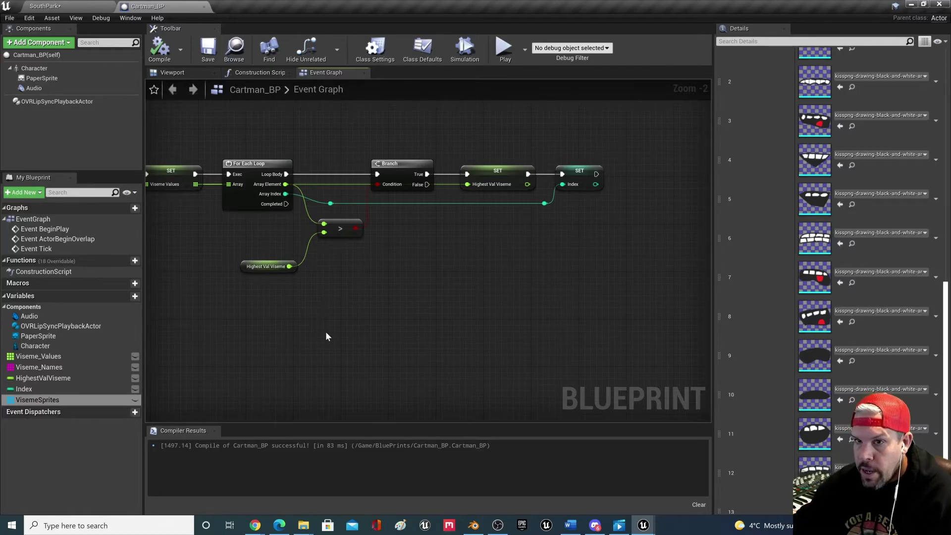
- Add a Set Sprite (PaperSprite) node executed from the For Each Loop's Completed output and place it below the comparison nodes
drag(285, 203, 335, 316)
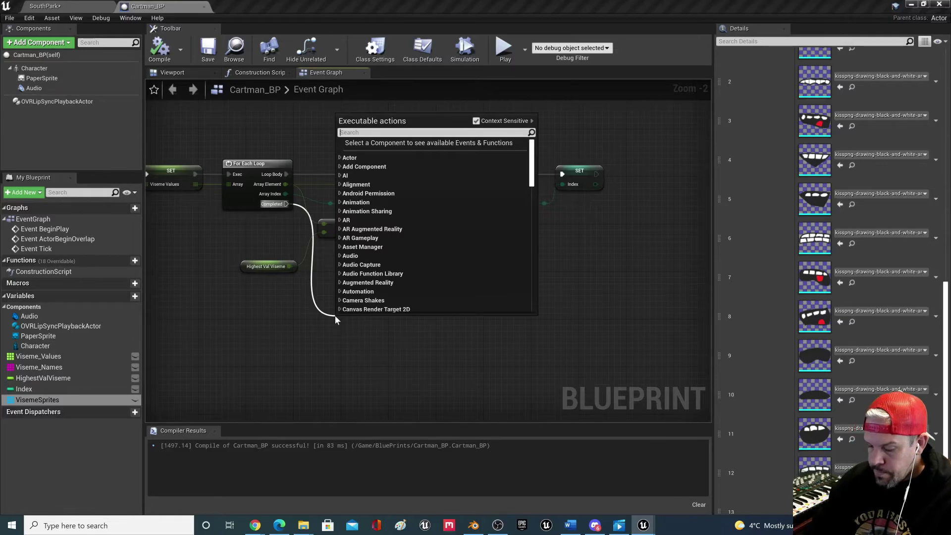
text(set pap)
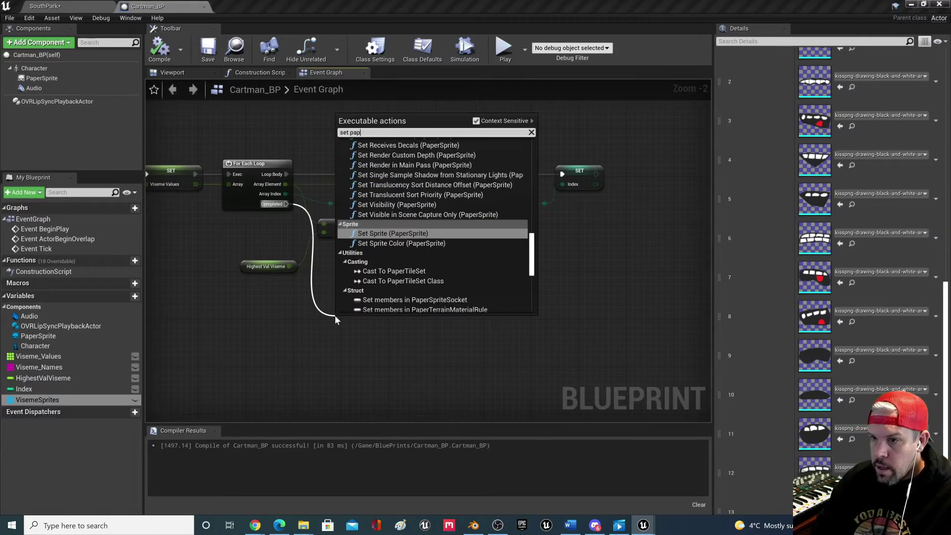
click(409, 233)
mouse_move(382, 332)
mouse_down()
mouse_move(405, 326)
mouse_move(388, 332)
mouse_up()
right_drag(419, 288, 431, 235)
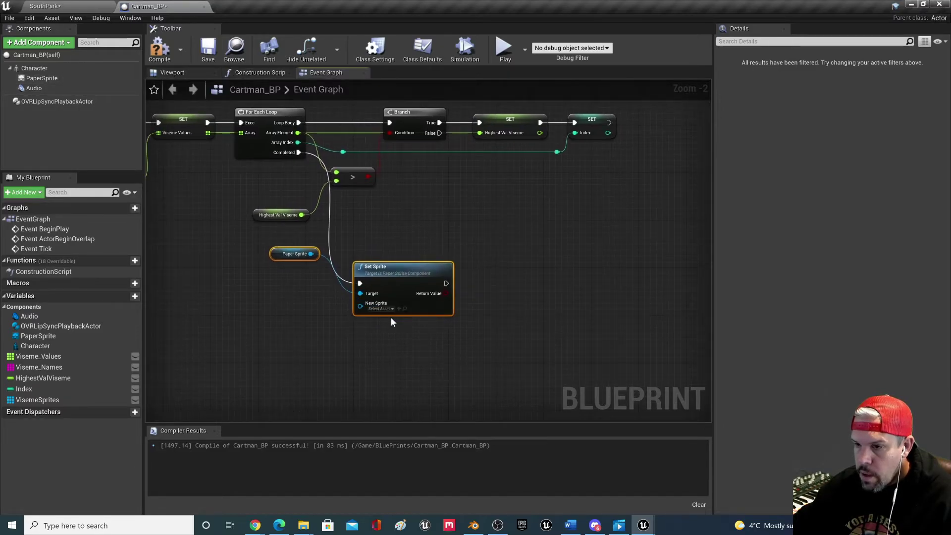
click(390, 309)
key(Escape)
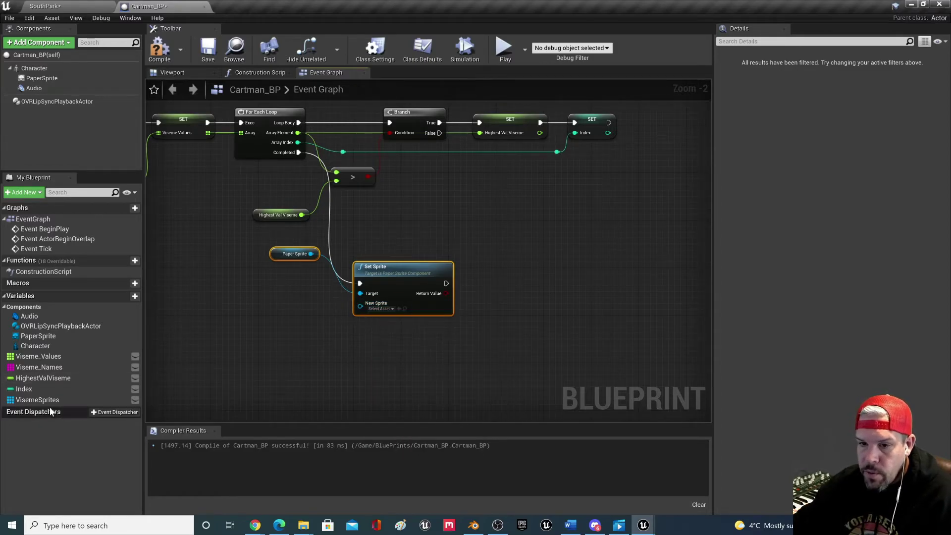
- Add a VisemeSprites getter feeding an array Get (a copy) node and place both below the Paper Sprite reference
drag(47, 400, 236, 342)
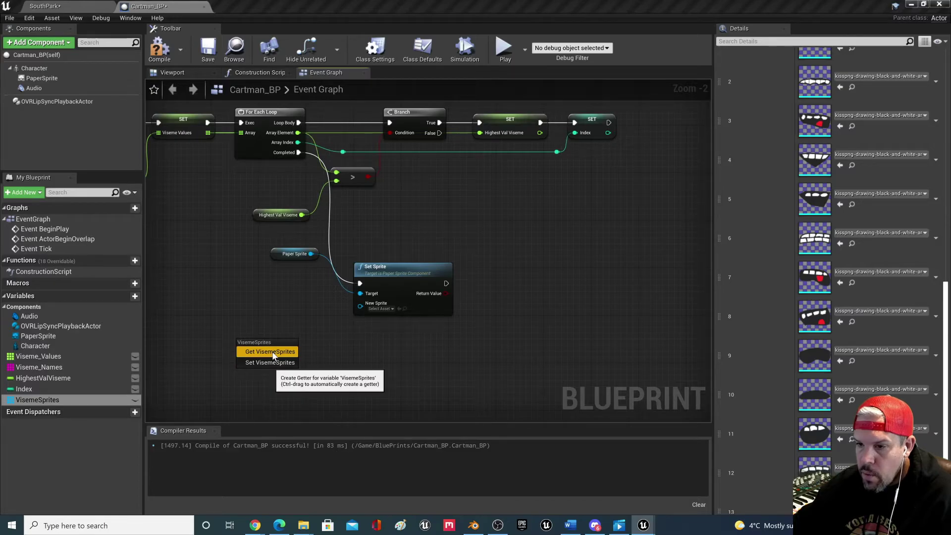
click(271, 352)
drag(276, 346, 311, 353)
text(get)
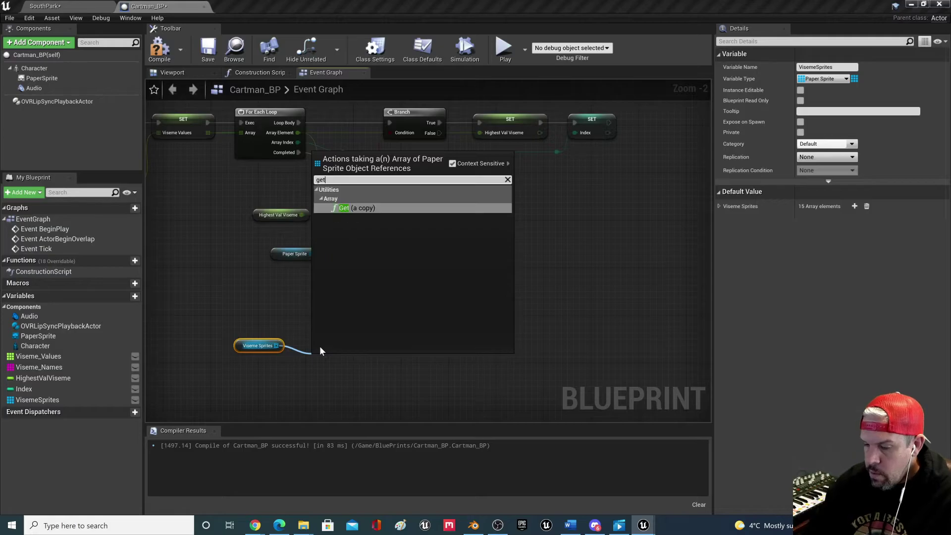
click(392, 211)
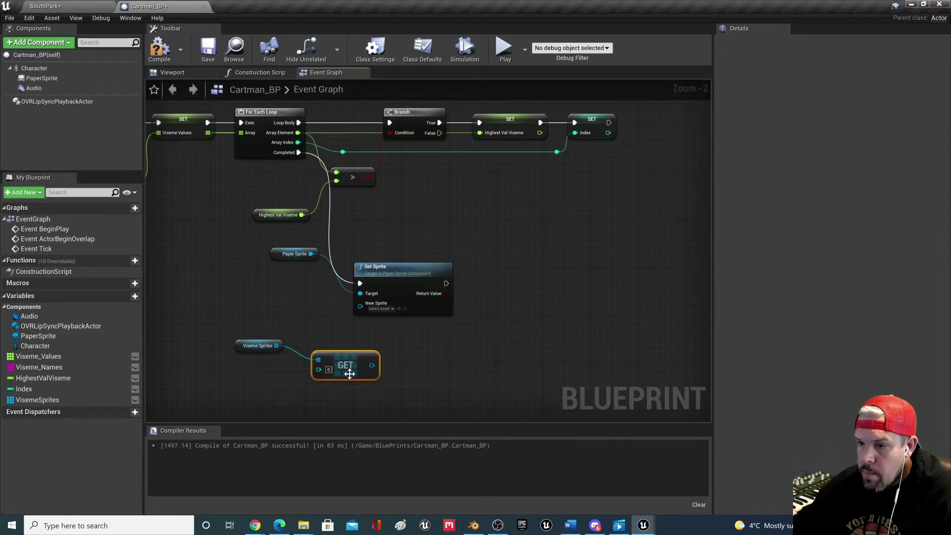
drag(348, 366, 345, 355)
drag(320, 324, 289, 336)
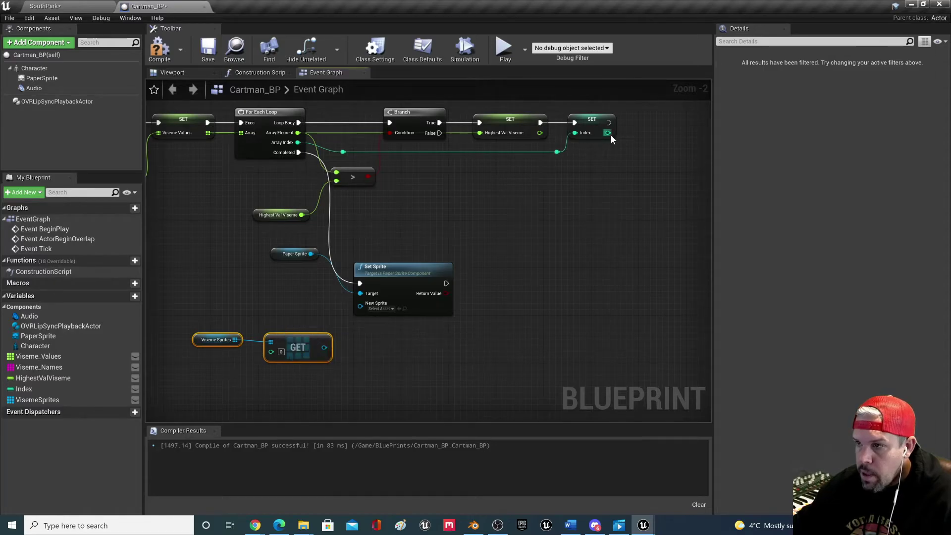
- Add an Index getter wired to the index input of the array Get node and align it beneath the Viseme Sprites node
click(23, 388)
ctrl+drag(28, 393, 271, 352)
drag(234, 393, 210, 369)
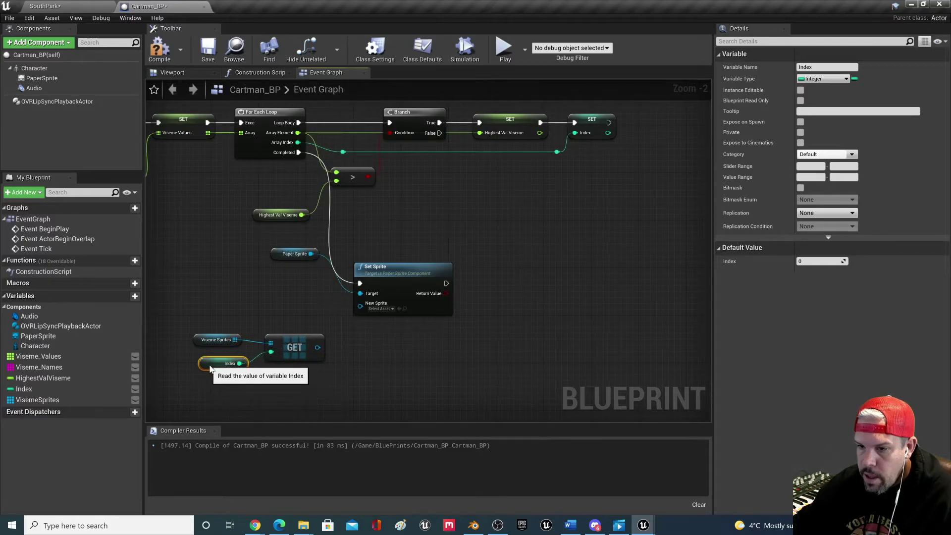
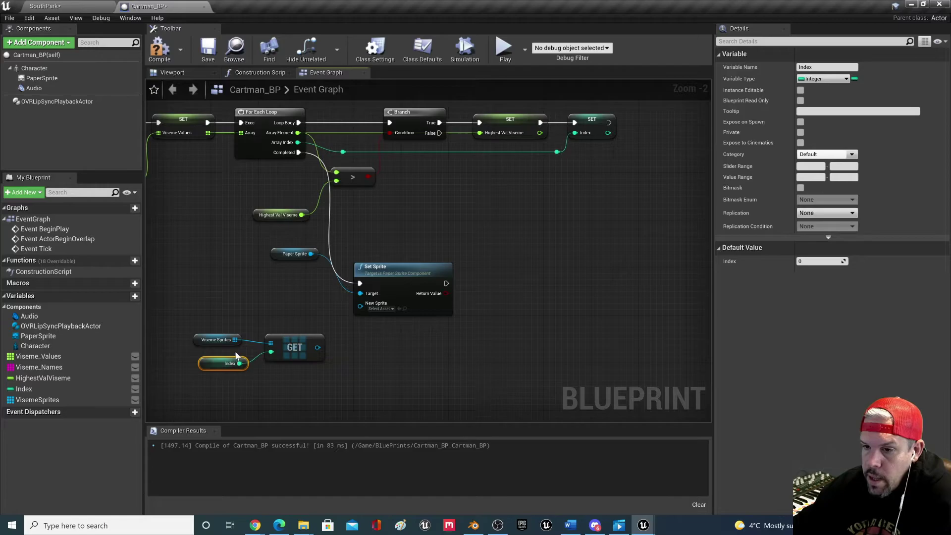
- Connect the array Get output to the New Sprite input of Set Sprite, and compile and save the blueprint
drag(317, 347, 364, 306)
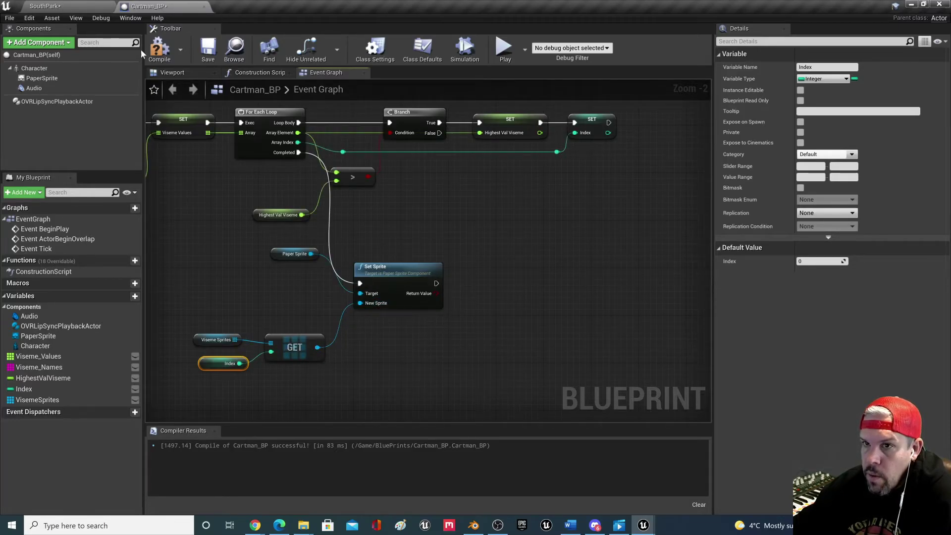
click(159, 48)
click(208, 48)
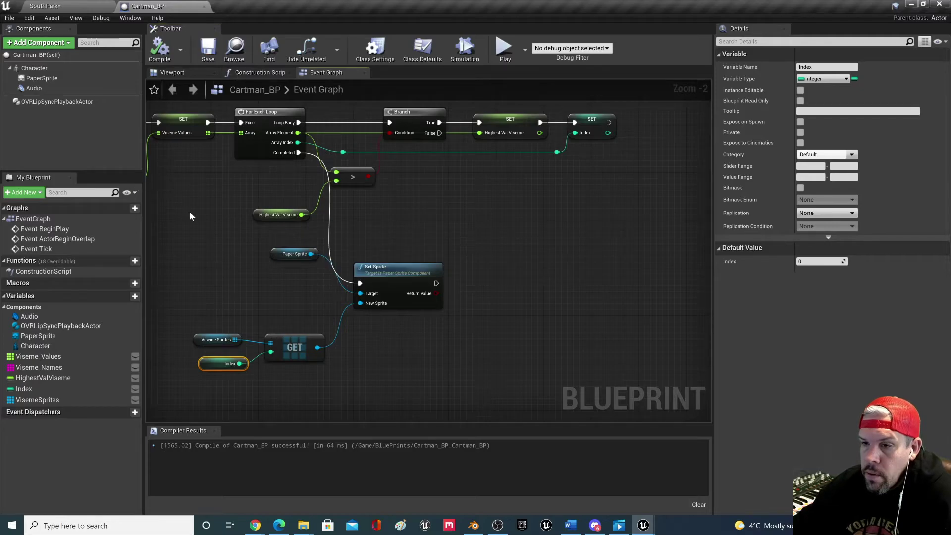
- Run the SouthPark level twice to check Cartman's lip sync, stopping the simulation each time
click(69, 6)
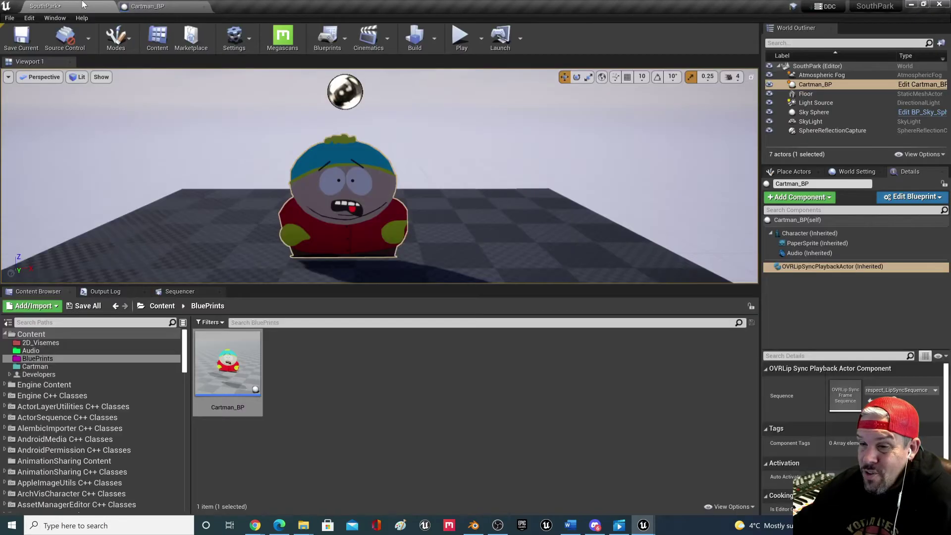
click(461, 38)
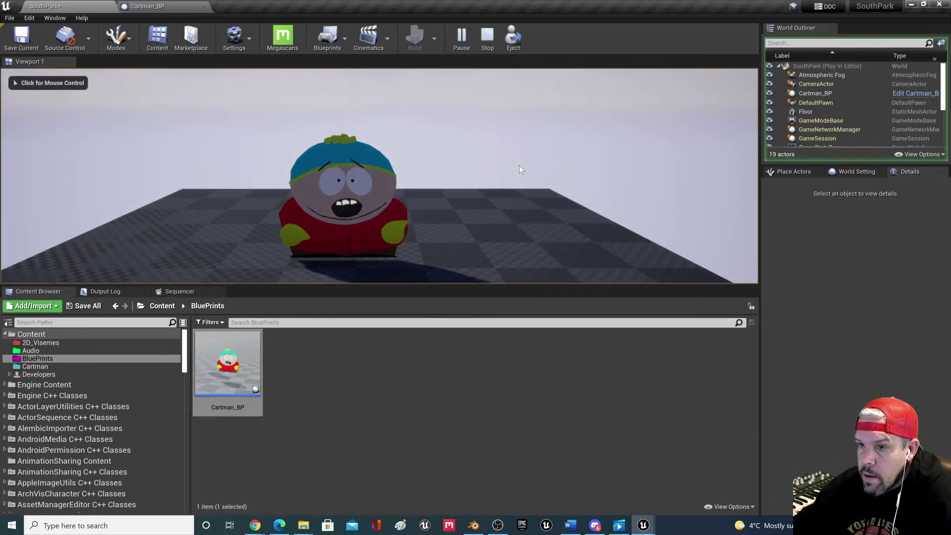
click(487, 37)
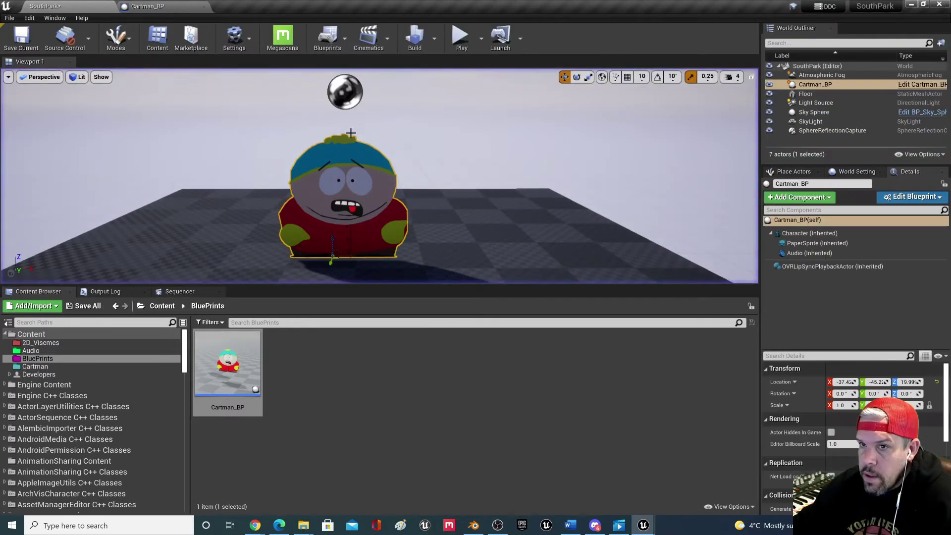
click(465, 39)
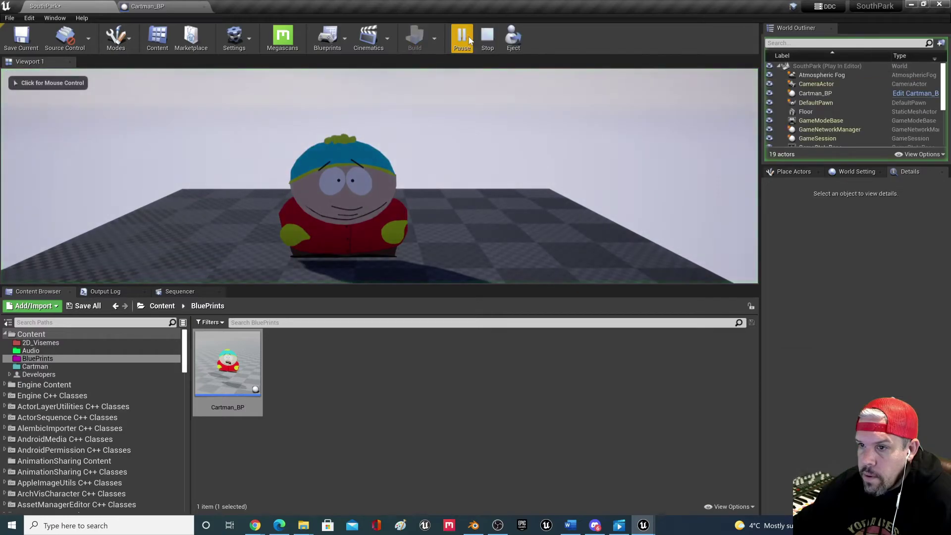
click(495, 46)
- Review the Cartman_BP event graph from Event Tick through the For Each Loop to the Set Sprite node
click(147, 6)
scroll(429, 237, down, 1)
right_drag(428, 237, 446, 255)
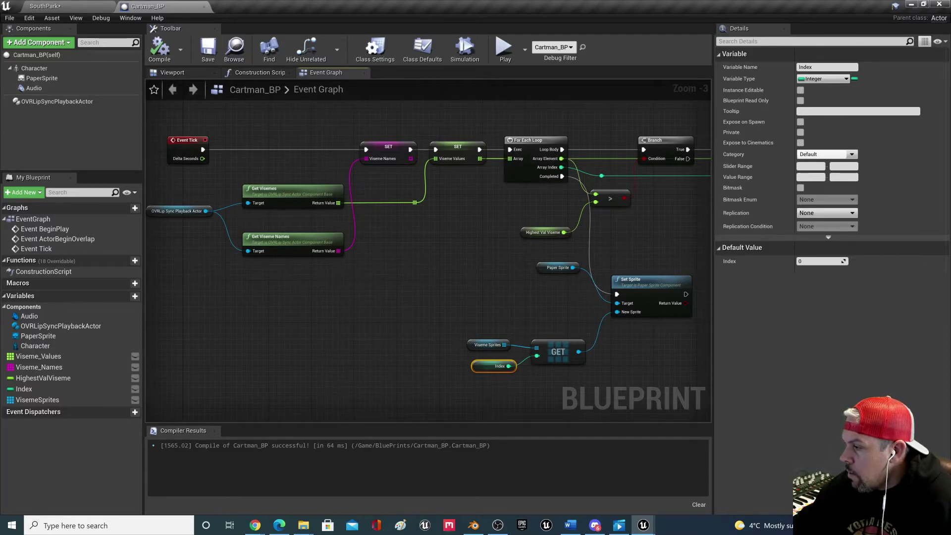
click(395, 249)
scroll(395, 249, up, 2)
right_drag(368, 232, 286, 201)
scroll(293, 172, down, 1)
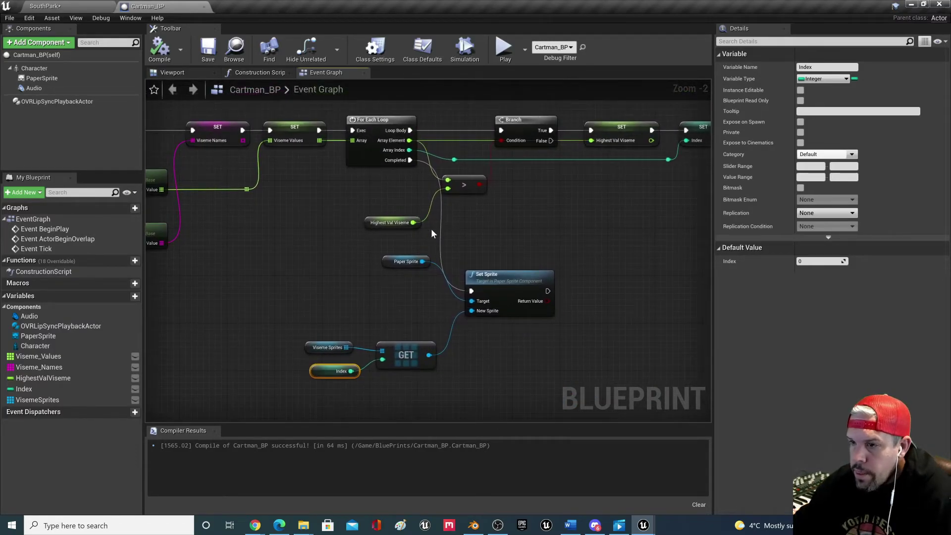
scroll(557, 250, down, 1)
right_drag(511, 233, 492, 224)
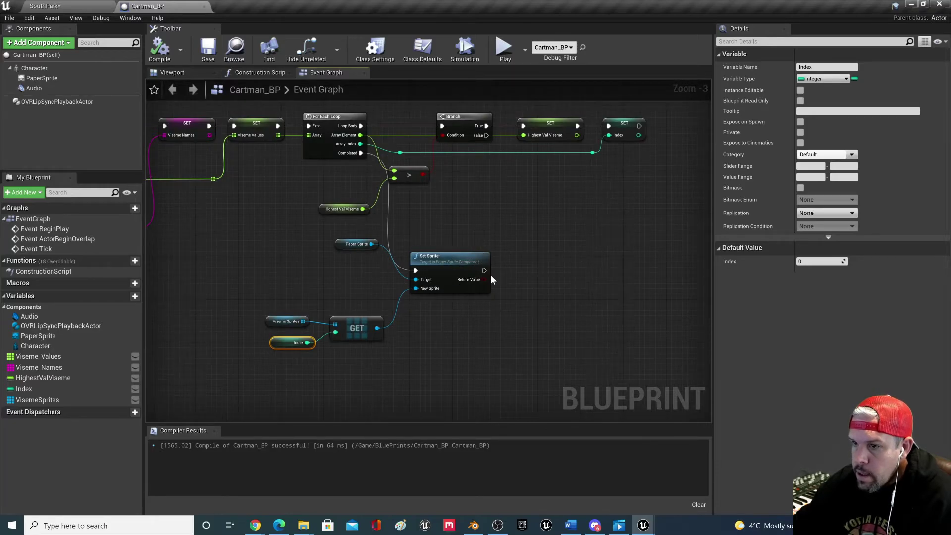
- Add a Set Highest Val Viseme node with value 0.0 executed after Set Sprite, and compile and save the blueprint
drag(484, 272, 540, 269)
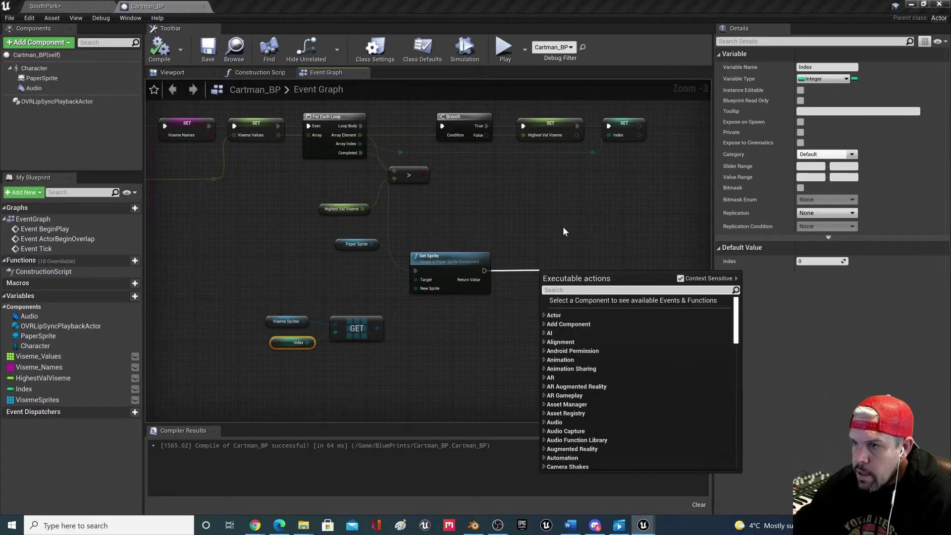
click(555, 193)
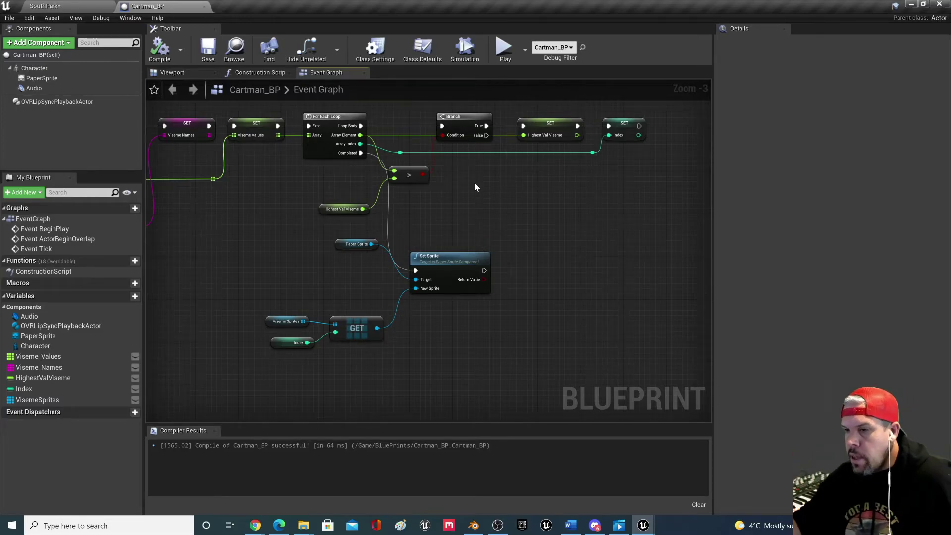
drag(484, 272, 532, 274)
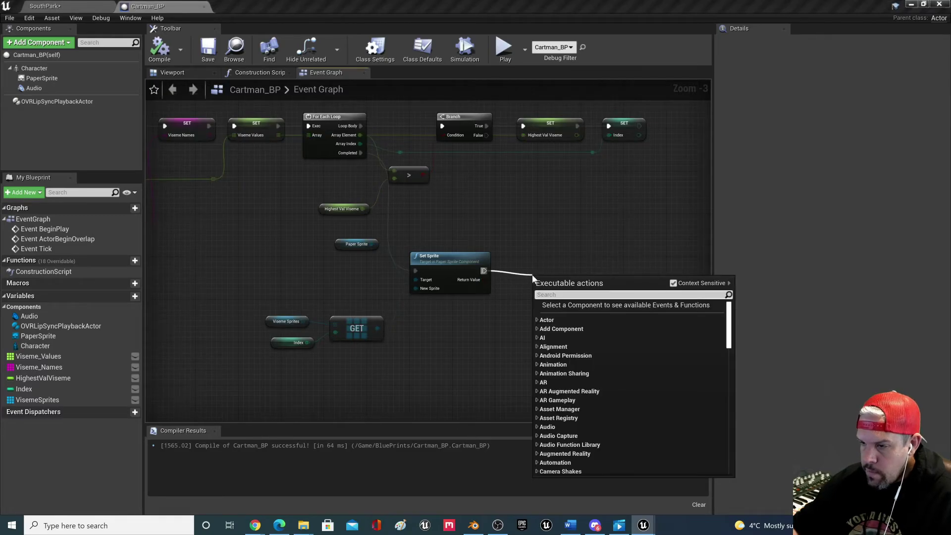
text(set high)
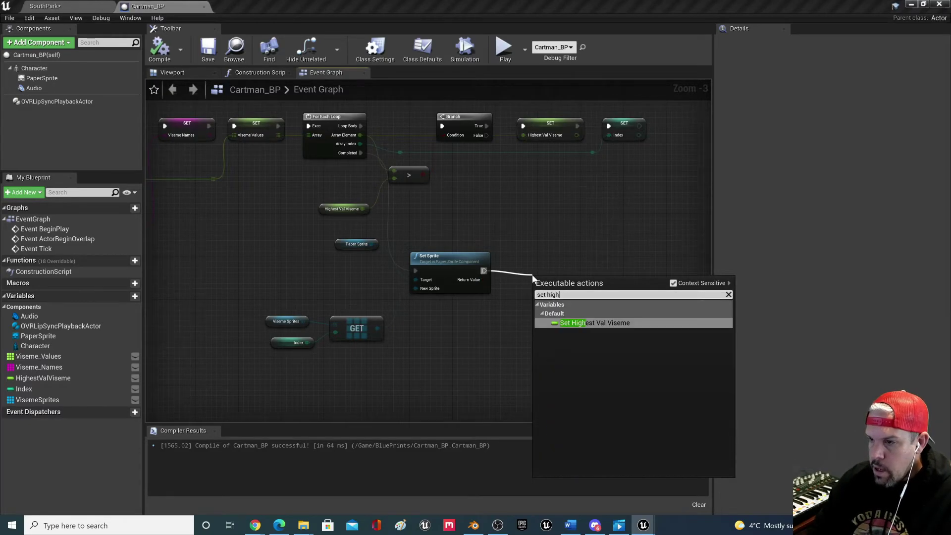
click(595, 322)
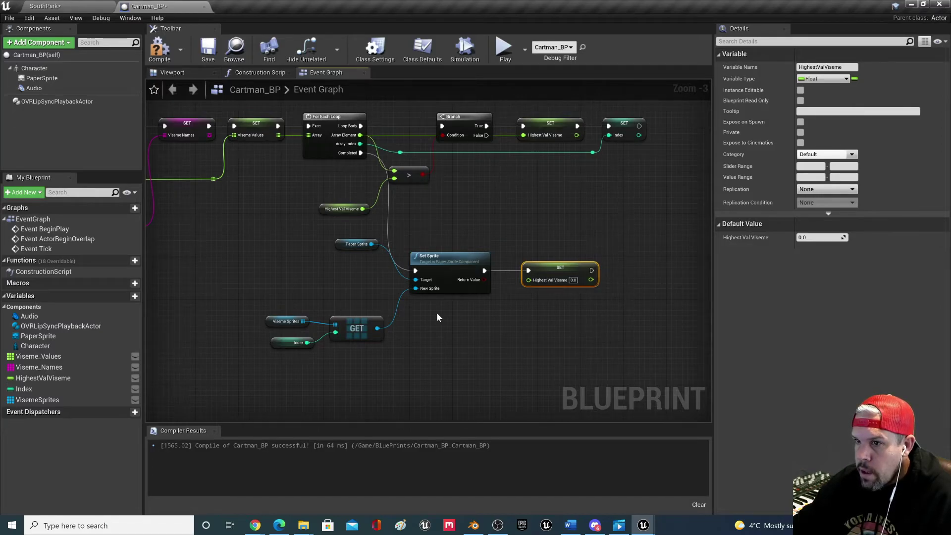
click(160, 48)
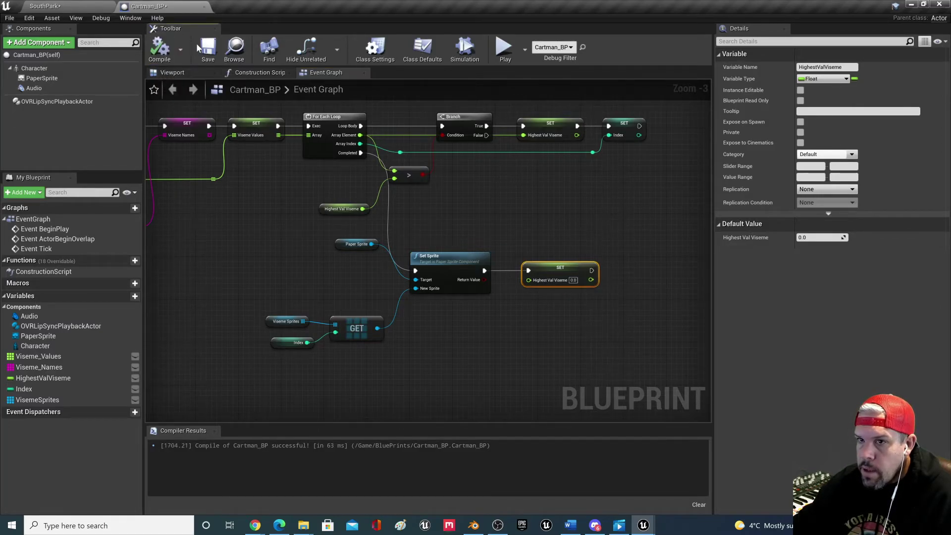
click(205, 47)
- Recompile Cartman_BP and run the SouthPark level twice to check the lip sync with the highest value reset
scroll(317, 175, down, 2)
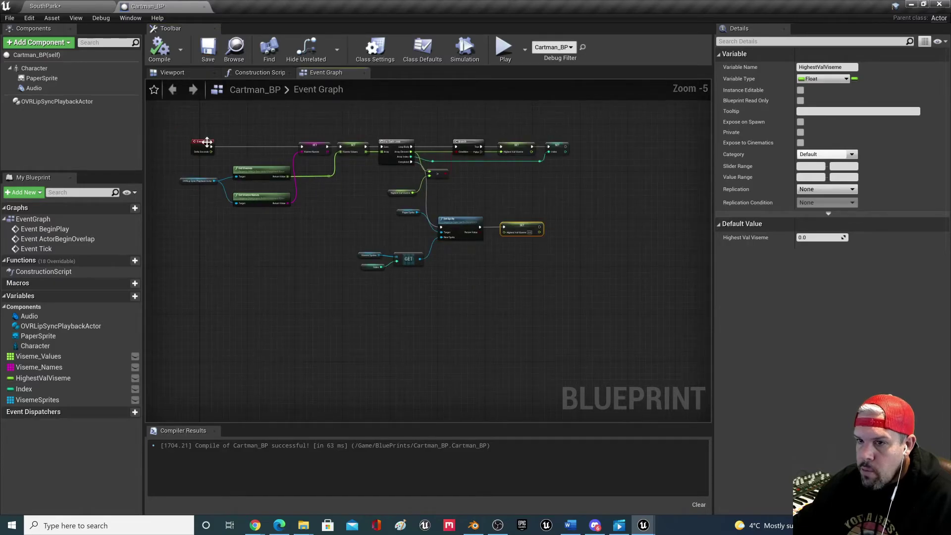
scroll(216, 193, up, 2)
scroll(221, 140, down, 1)
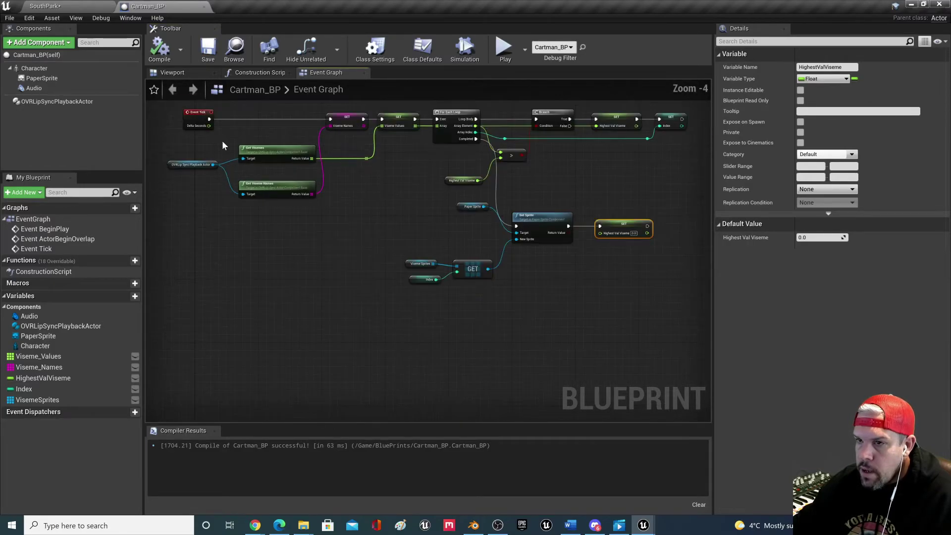
right_drag(249, 135, 191, 146)
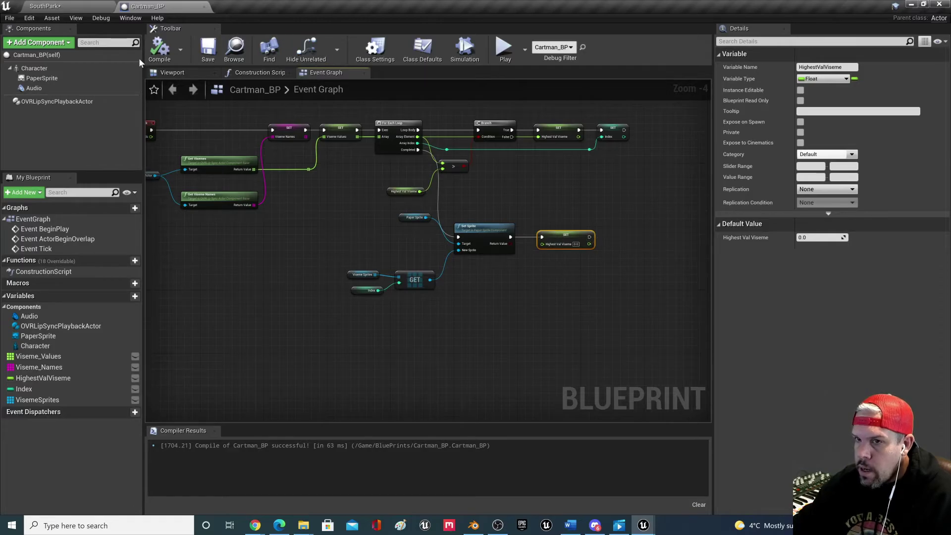
click(160, 50)
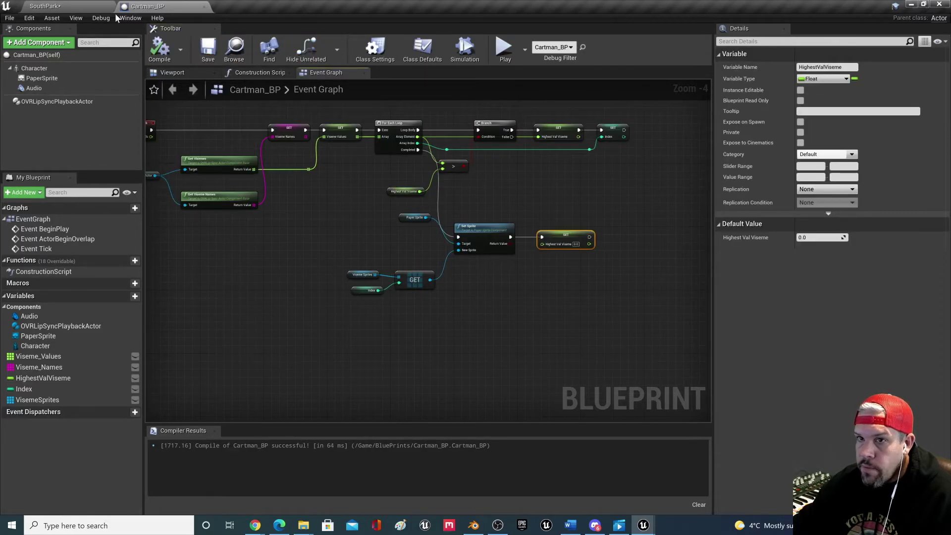
click(90, 6)
click(457, 37)
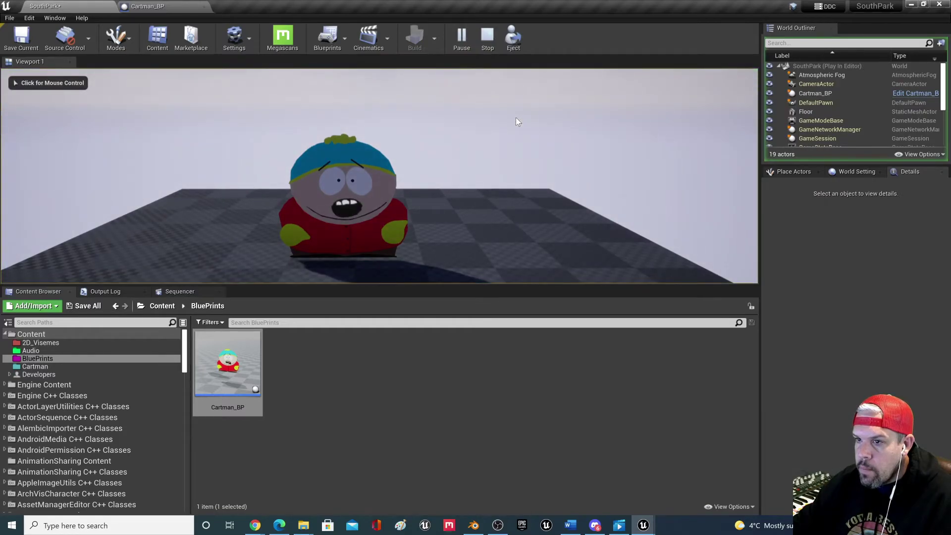
click(487, 35)
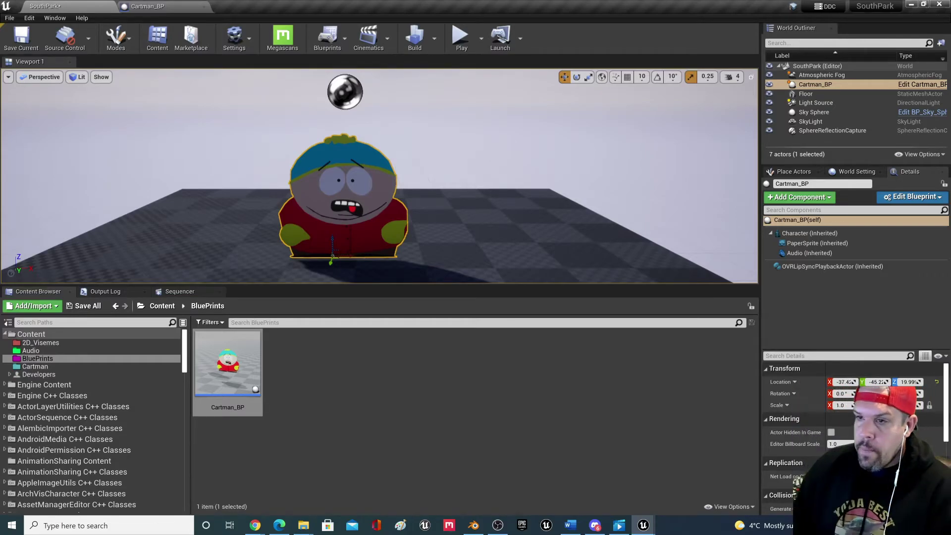
click(460, 35)
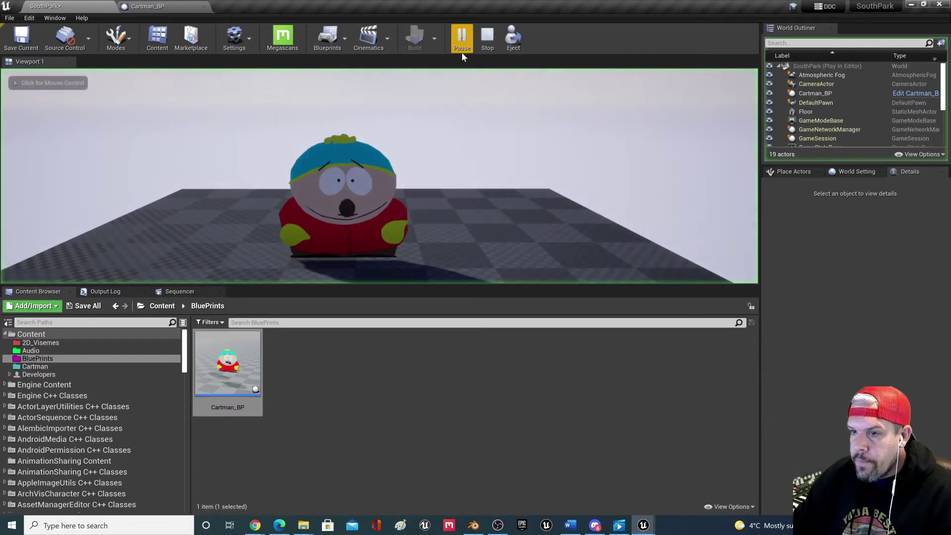
click(495, 44)
- Play the level once more from a wider view of Cartman, and stop the simulation
scroll(400, 170, down, 1)
scroll(400, 170, up, 2)
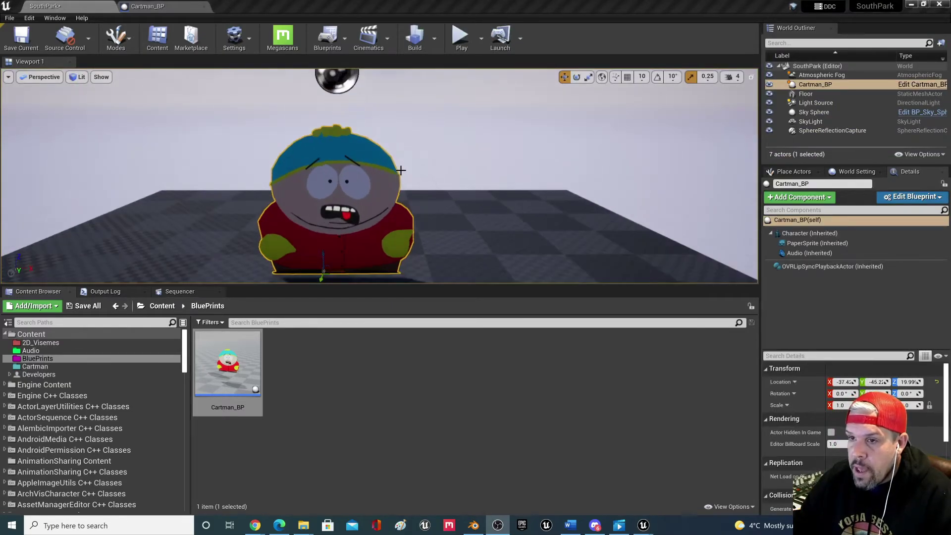
scroll(400, 169, down, 2)
middle_drag(401, 169, 421, 150)
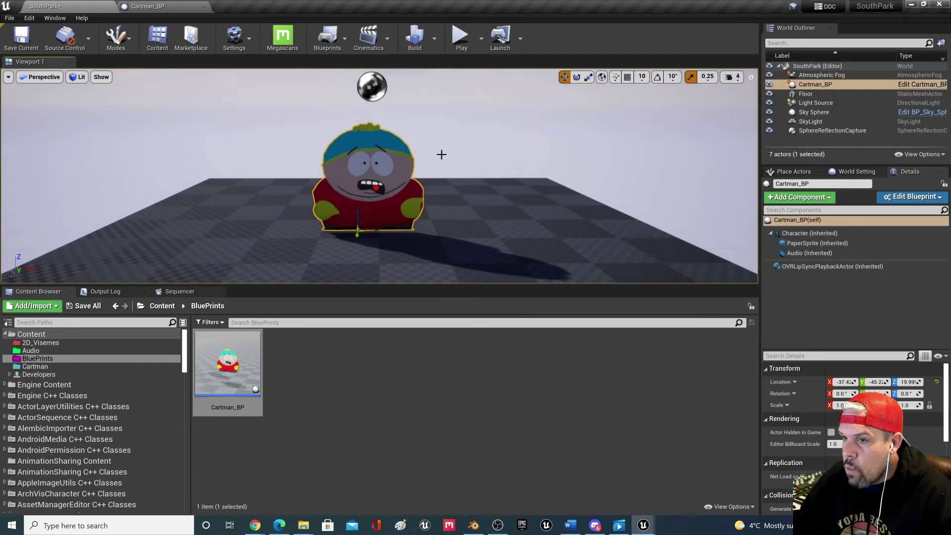
click(456, 37)
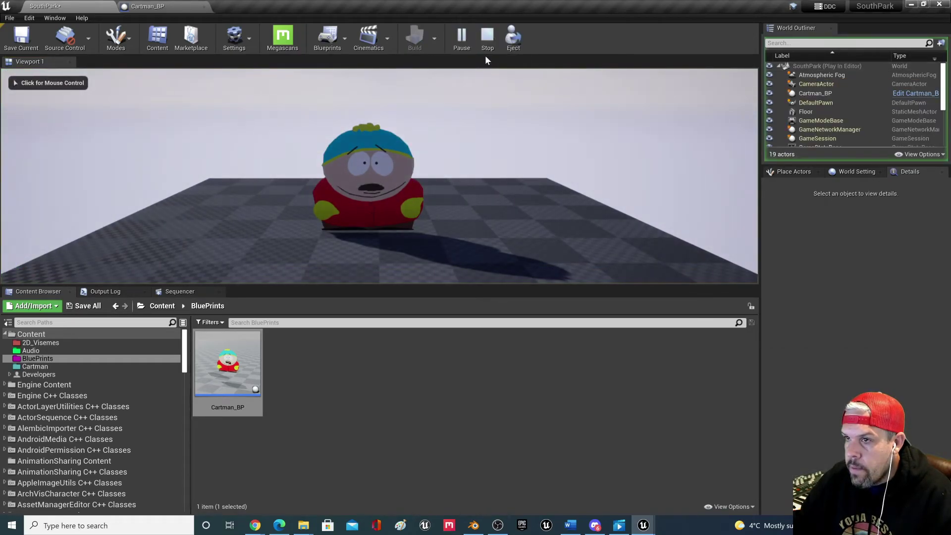
click(487, 37)
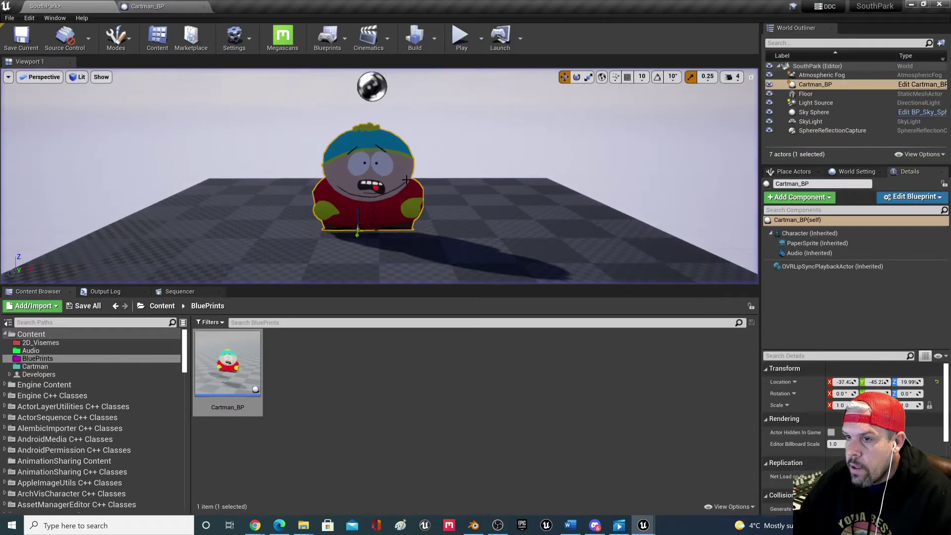
- Set the sound of Cartman_BP's Audio component to the sweet sound wave
click(810, 252)
click(921, 440)
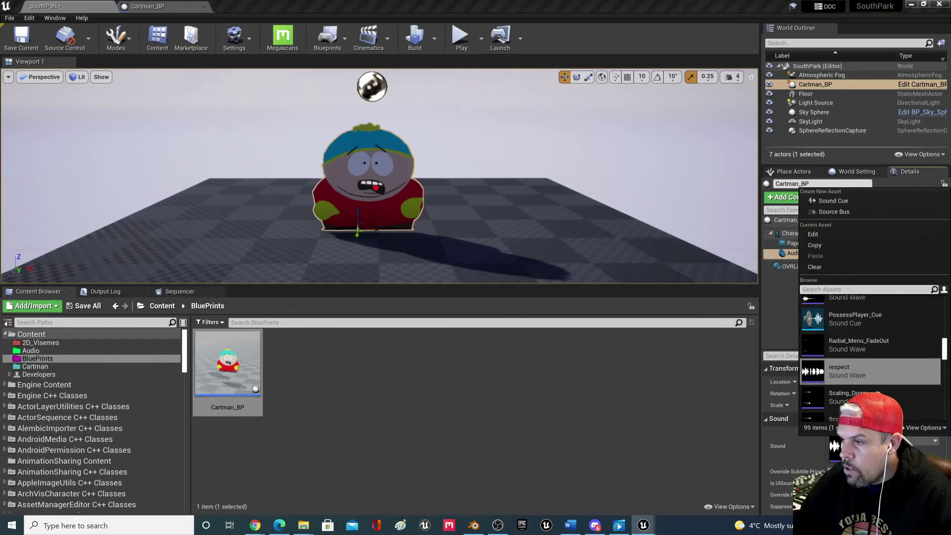
text(swee)
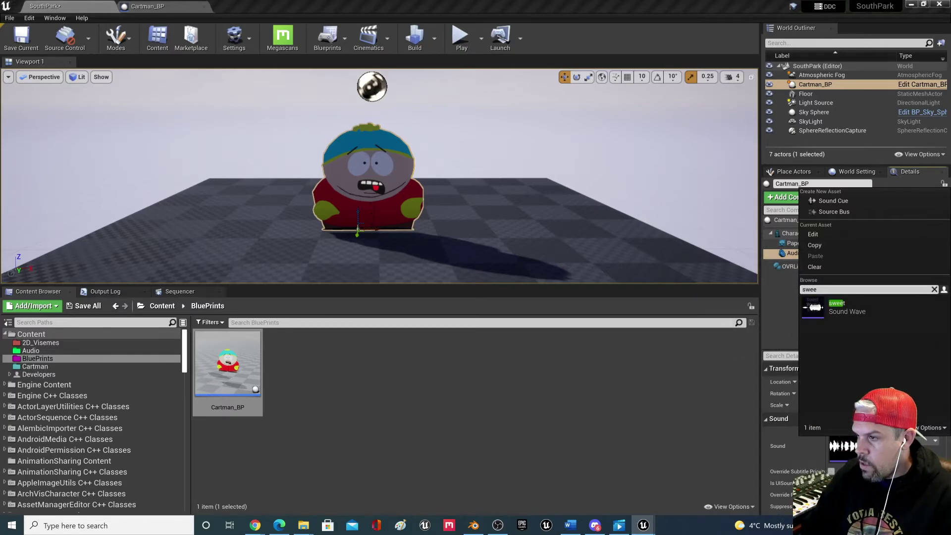
click(852, 303)
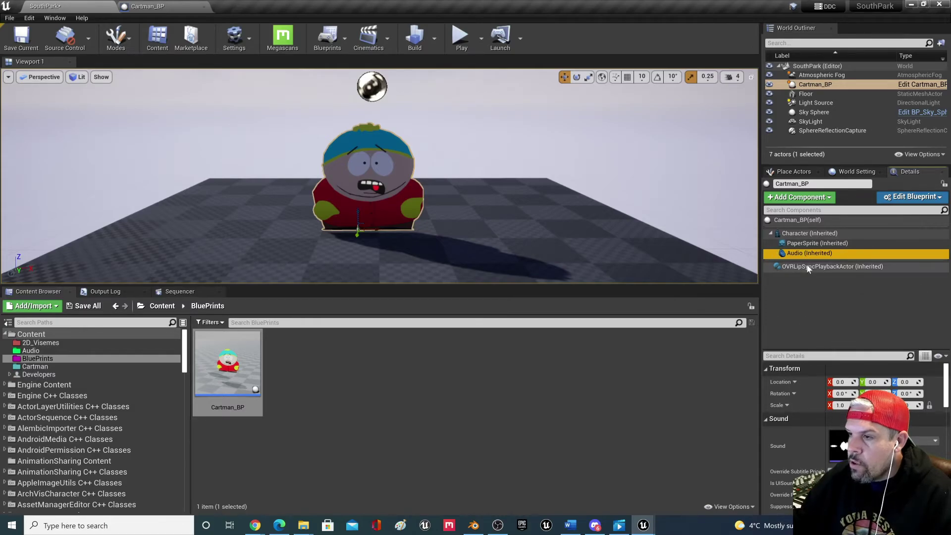
- Set the OVRLipSyncPlaybackActor component's sequence to sweet_LipSyncSequence
click(837, 267)
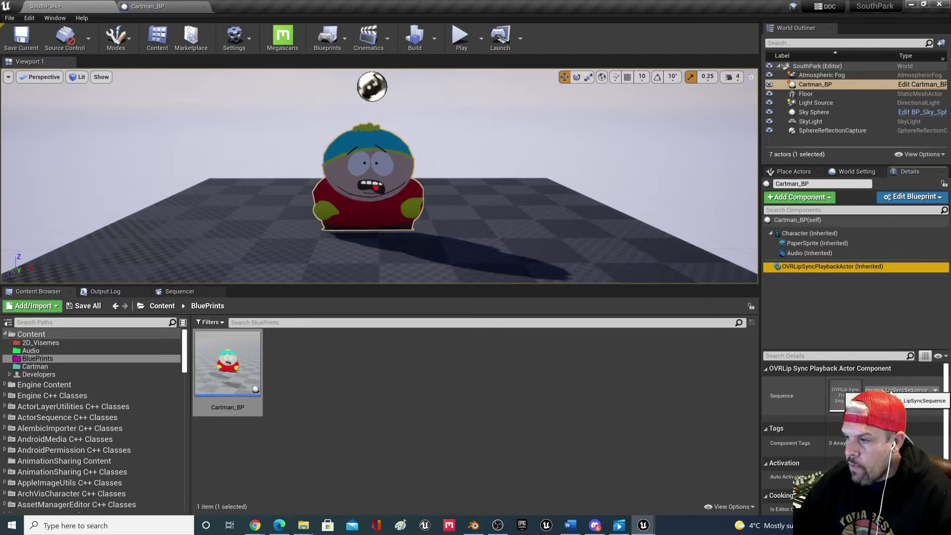
click(891, 390)
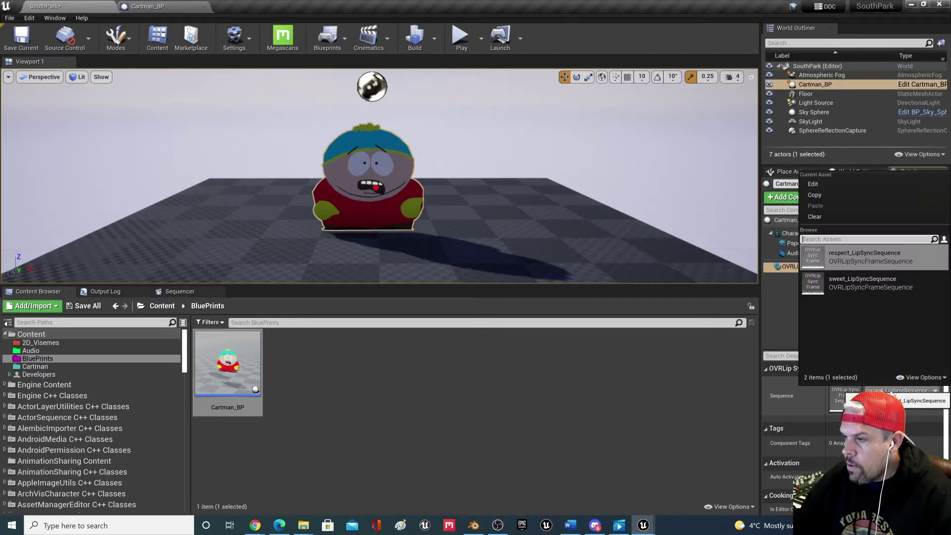
click(850, 281)
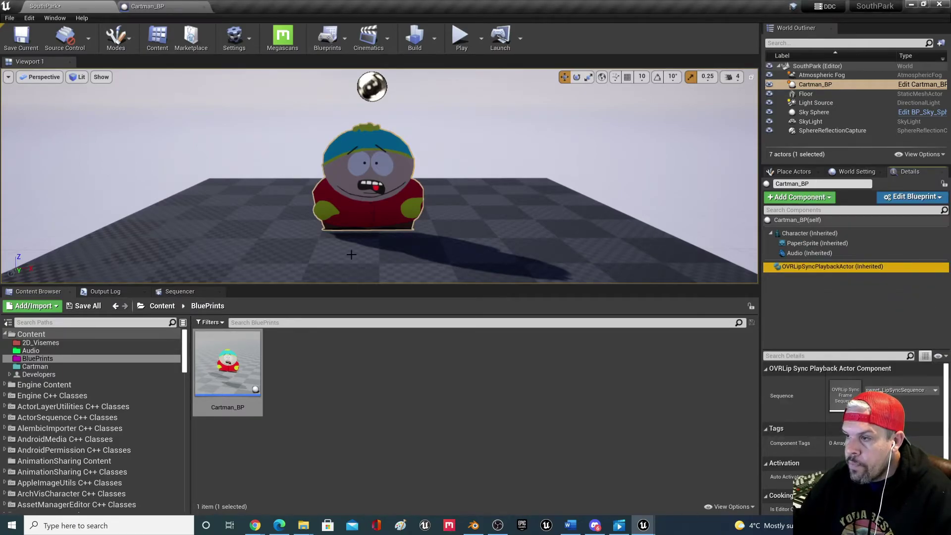
- Run the level twice to check Cartman's mouth against the sweet audio, stopping it each time
click(460, 37)
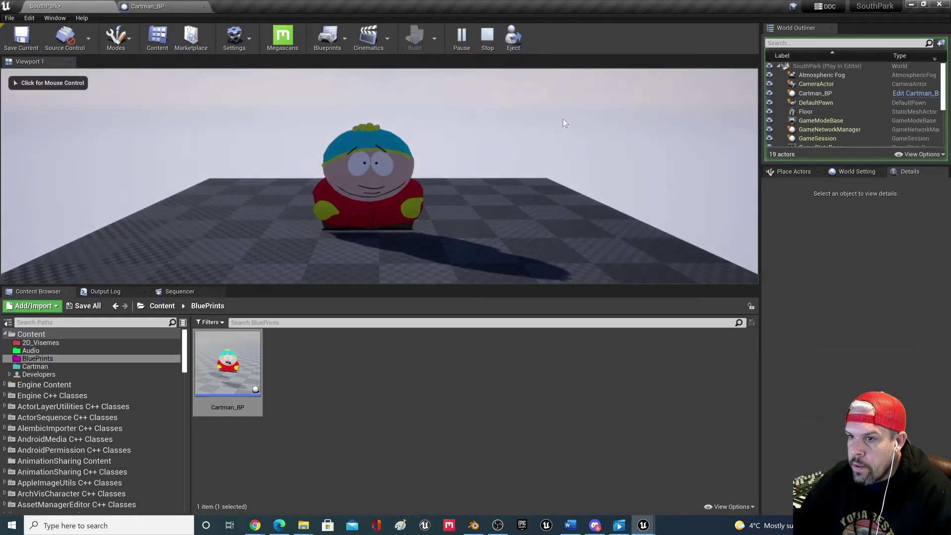
click(488, 34)
click(462, 37)
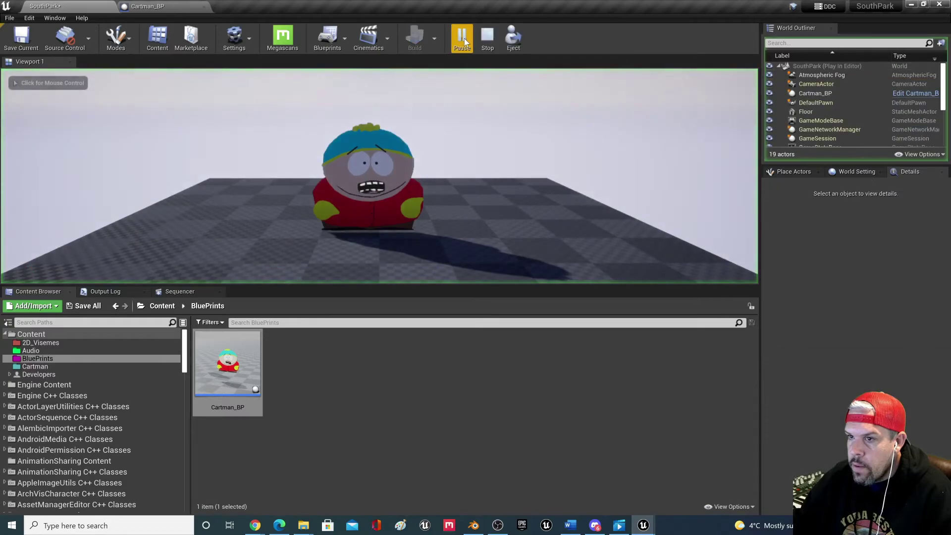
click(487, 36)
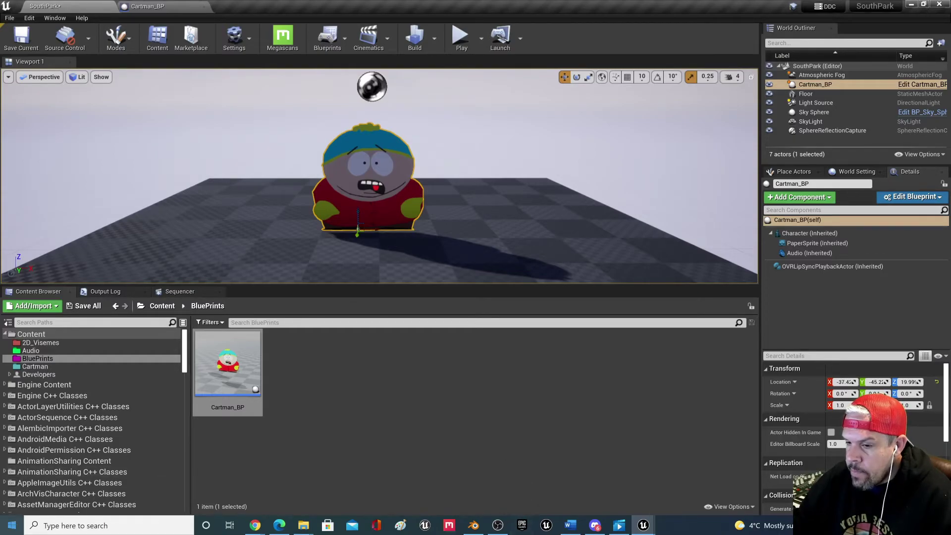
- Switch to Quixel Bridge, export the potato 3D assets to the SouthPark project, and open the imported Potato_tiimceoqx_3d folder
click(99, 525)
text(p)
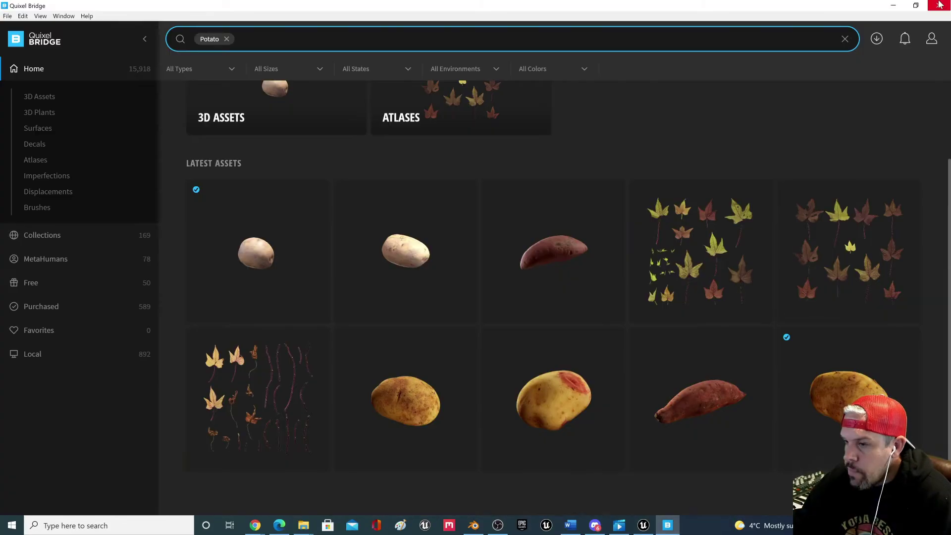
click(23, 16)
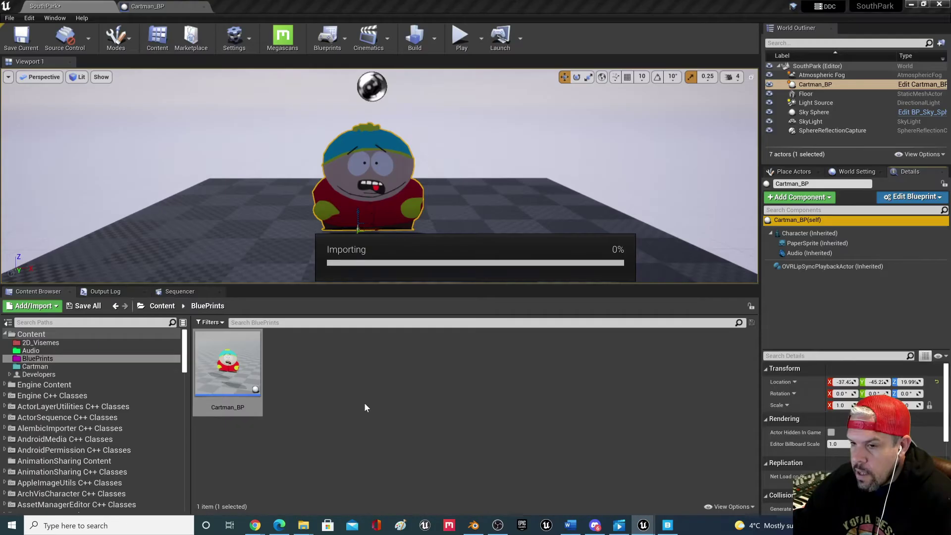
click(63, 398)
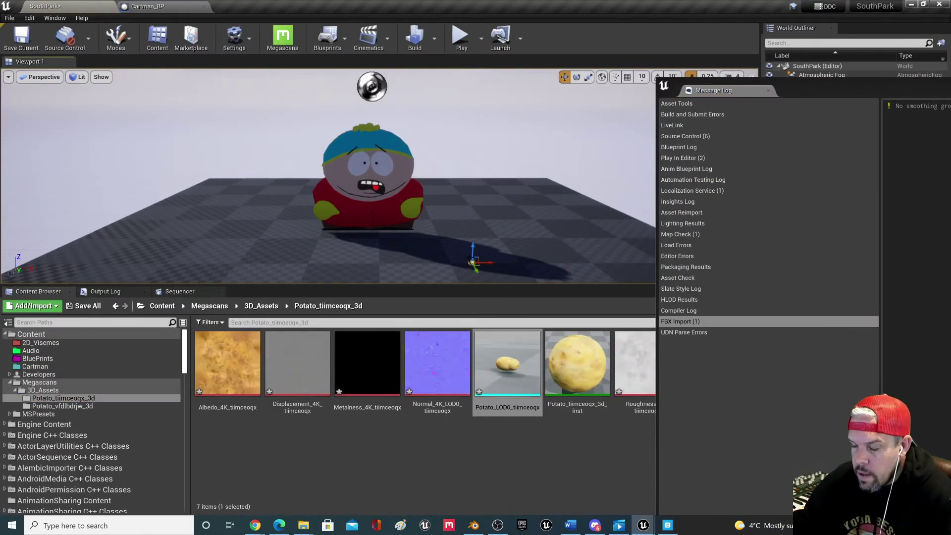
- Scale up the Potato_LOD0_tiimceoqx mesh placed in the level, and open the Potato_vfdlbdrjw_3d folder
key(r)
drag(473, 260, 483, 253)
click(62, 406)
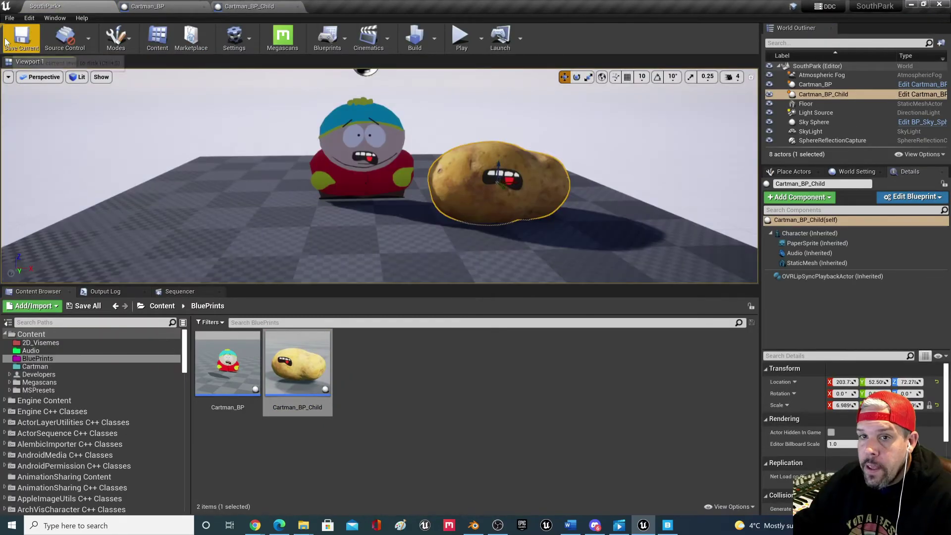
- Save the level with Cartman_BP_Child in it, and play it once to check the potato's lip sync beside Cartman, stopping the simulation
click(7, 43)
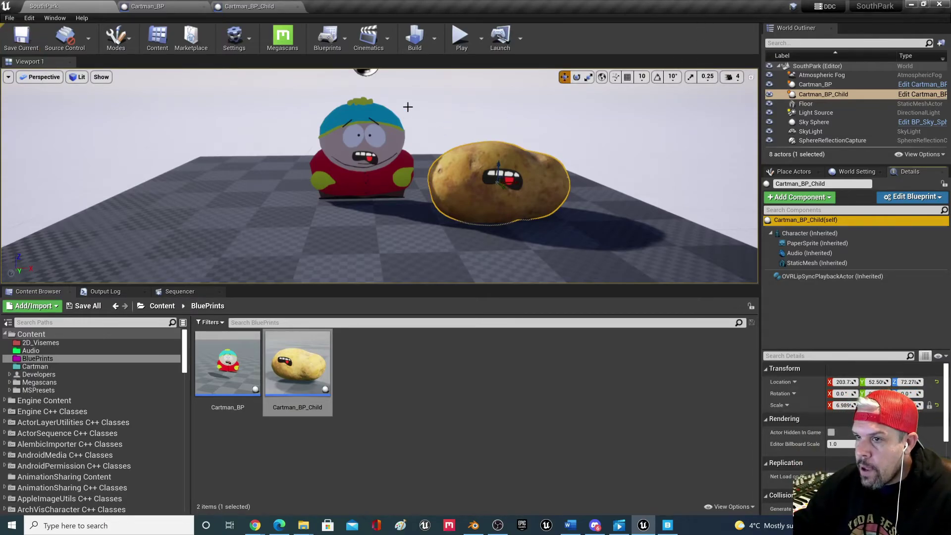
click(461, 38)
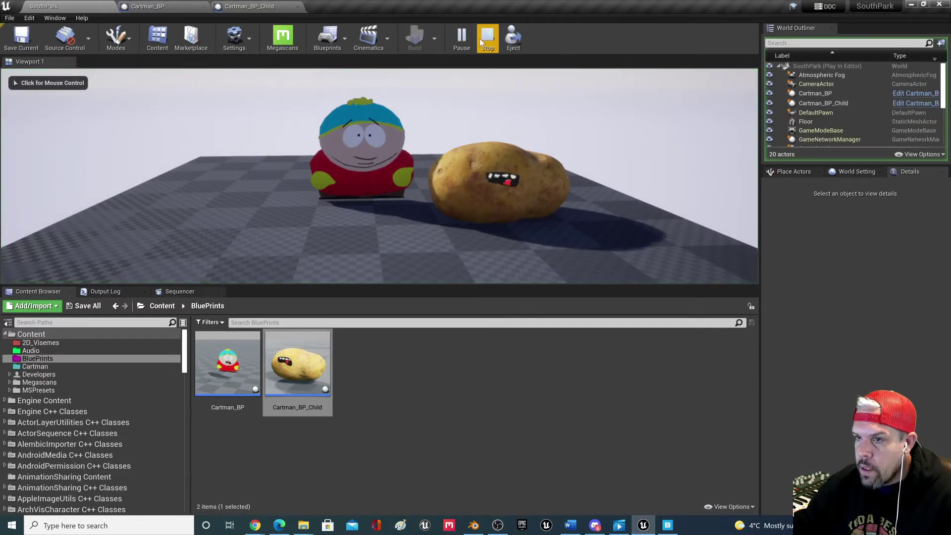
click(481, 42)
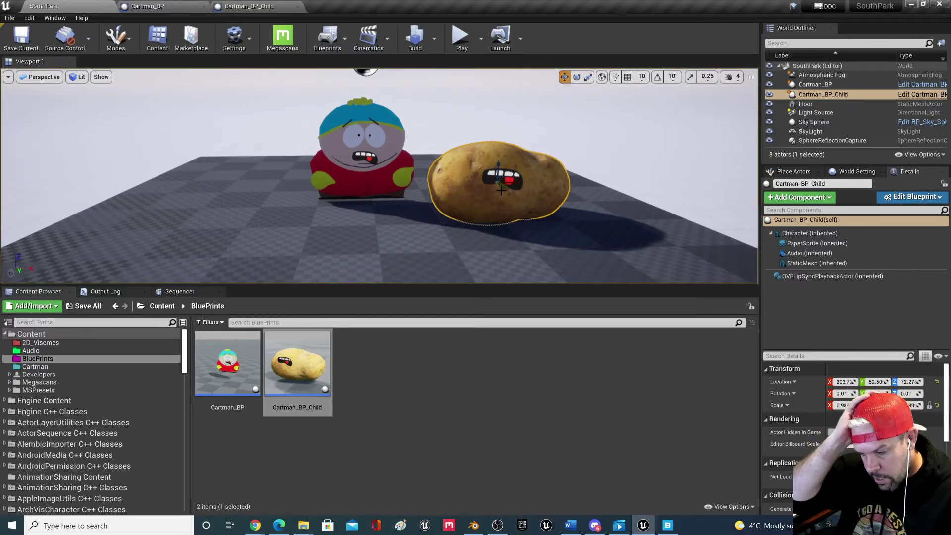
mouse_move(425, 158)
right_down()
mouse_move(401, 154)
mouse_move(425, 157)
right_up()
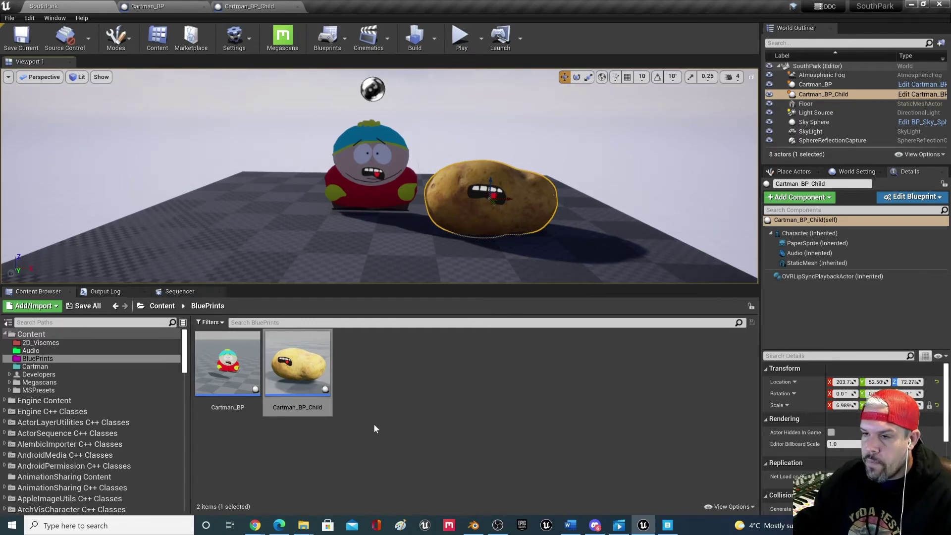
mouse_move(371, 185)
right_down()
mouse_move(386, 194)
mouse_move(377, 184)
right_up()
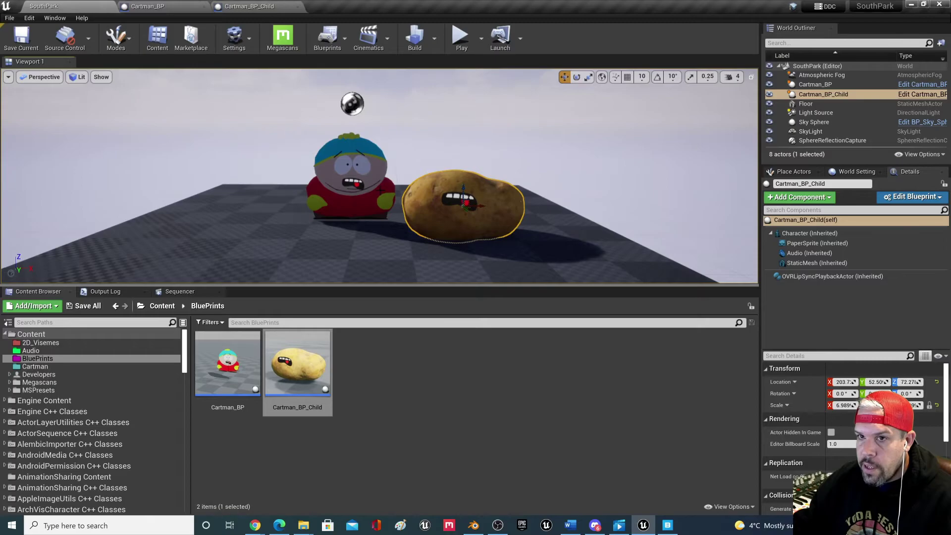
- Search the plugins for apple, and enable Apple ARKit and Apple ARKit Face Support
click(234, 37)
click(251, 74)
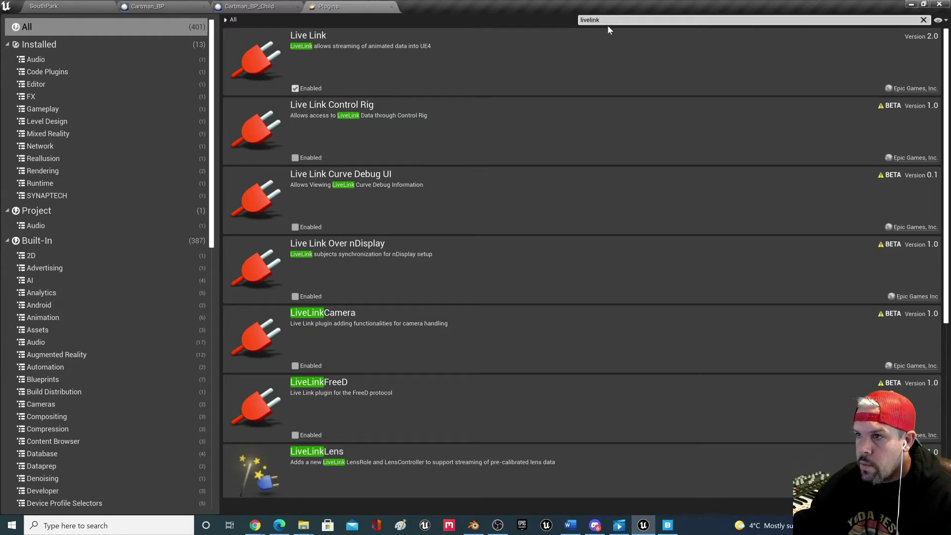
drag(603, 21, 519, 22)
text(appleki)
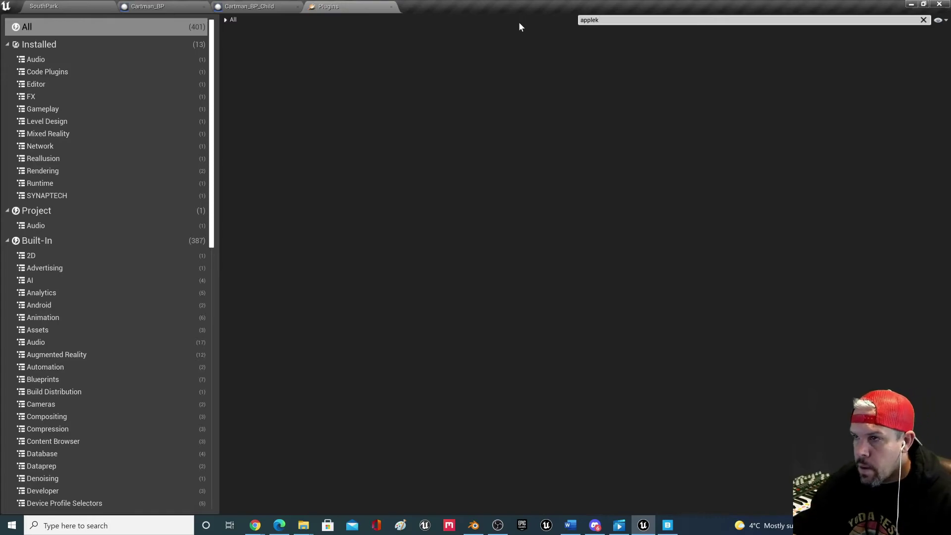
key(BackSpace)
key(BackSpace)
text(ar)
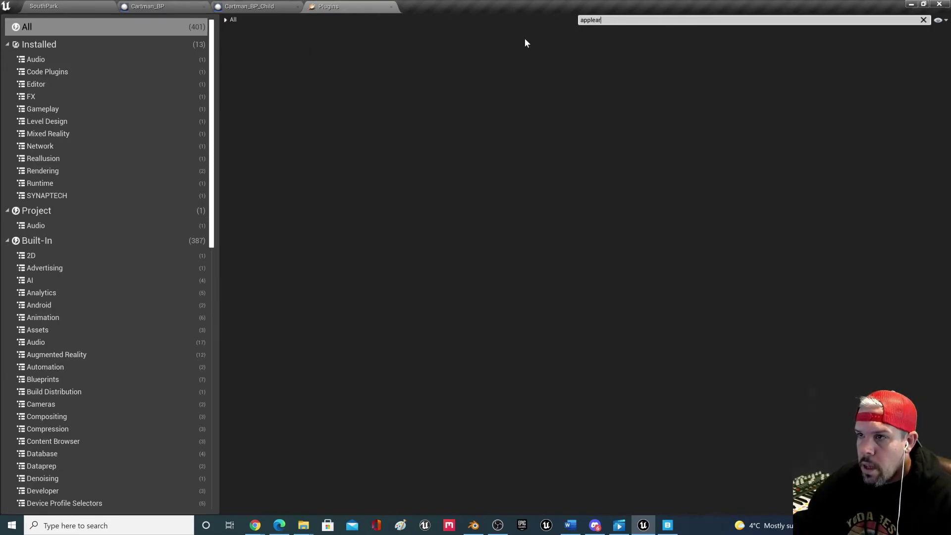
key(BackSpace)
key(BackSpace)
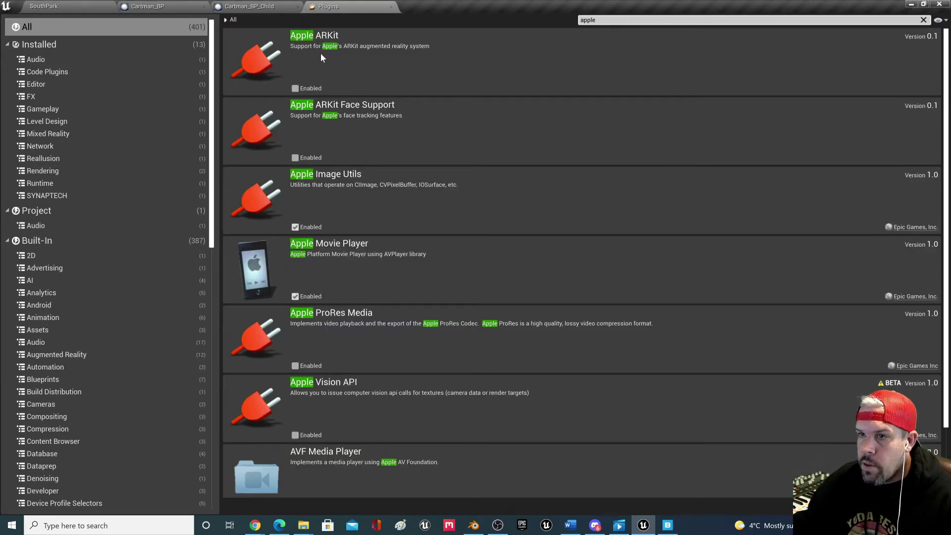
click(296, 89)
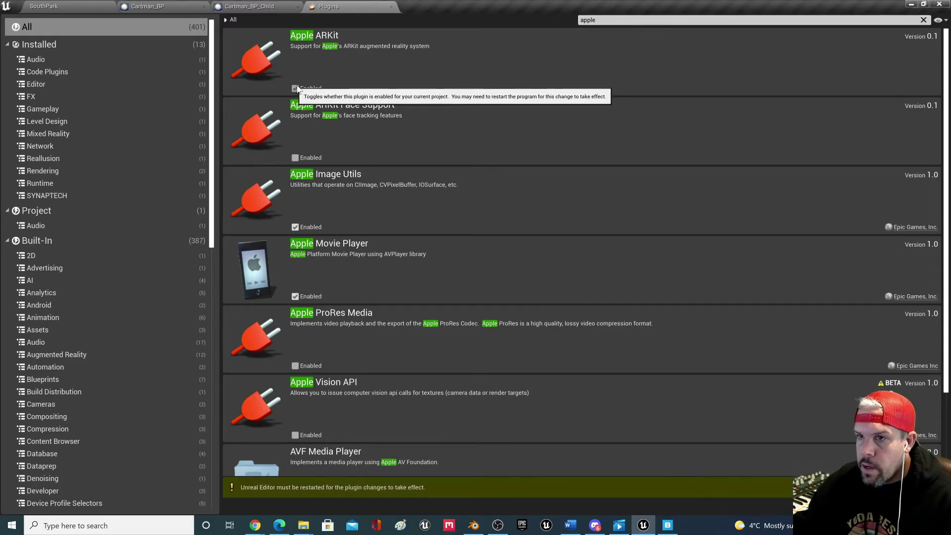
click(295, 158)
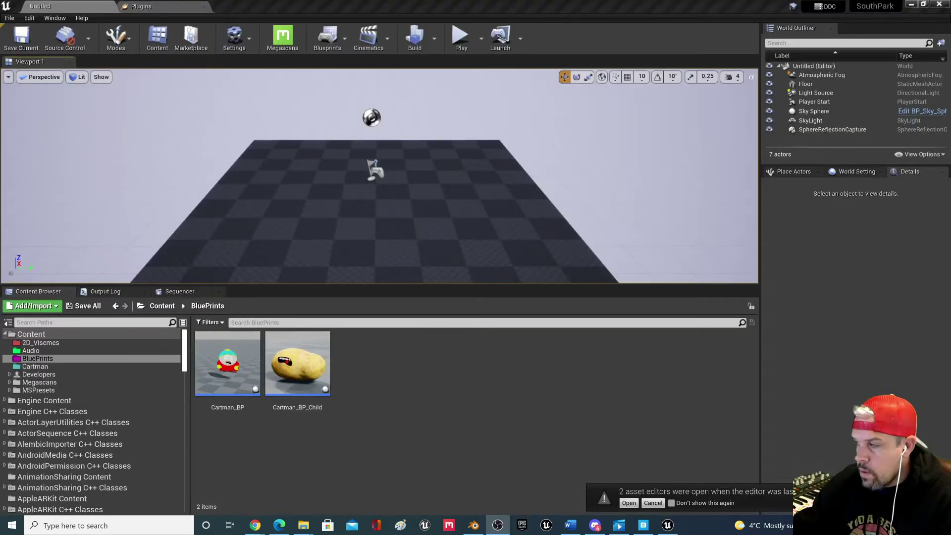
- Decline reopening the previous asset editors, and check the Live Link window for the iPad's Apple AR Face Tracking source
click(654, 503)
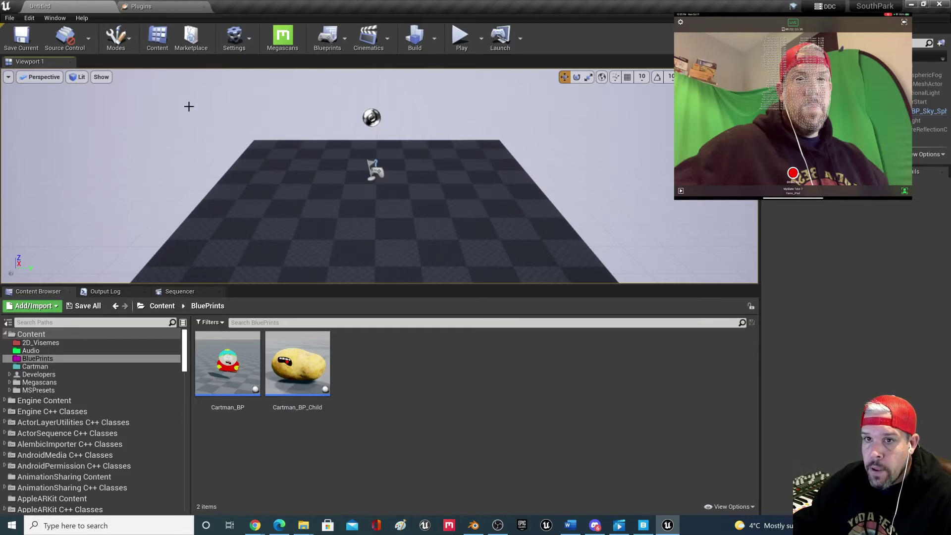
click(55, 18)
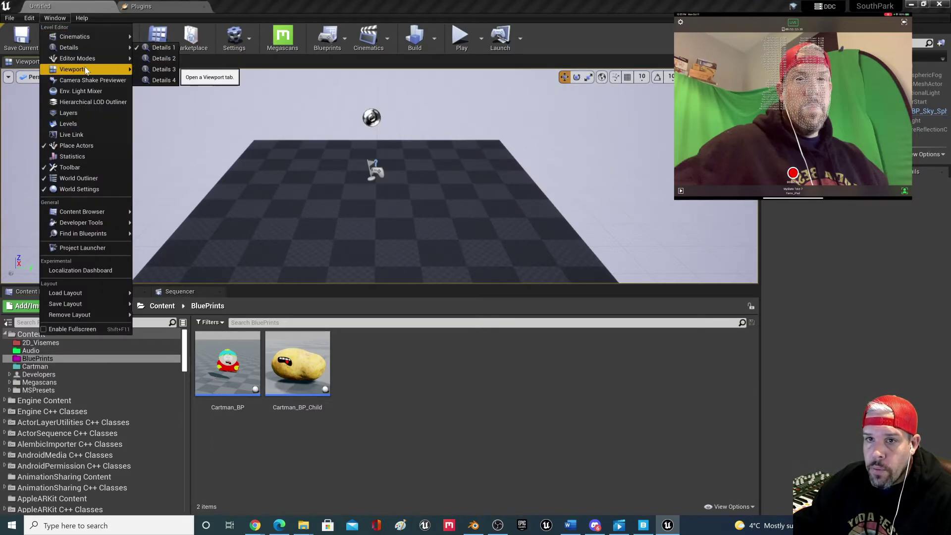
click(91, 134)
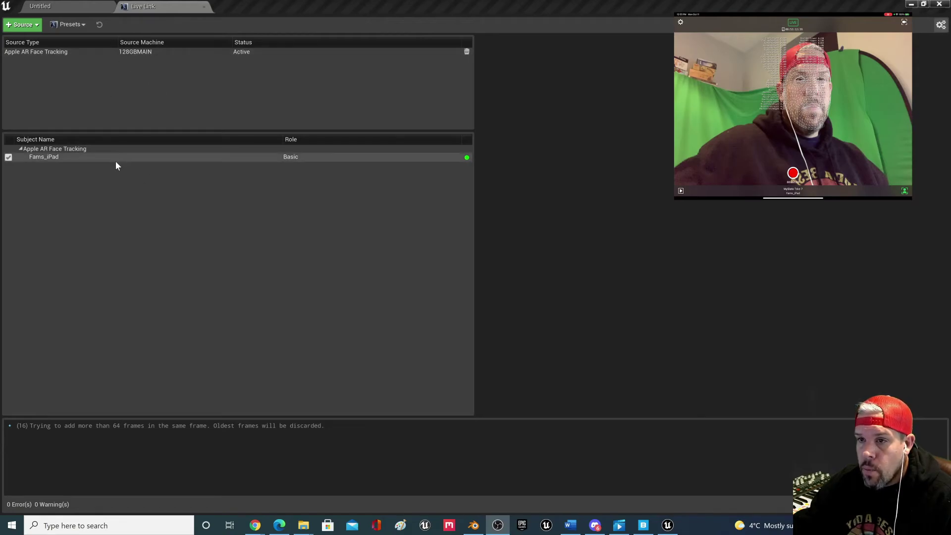
click(204, 7)
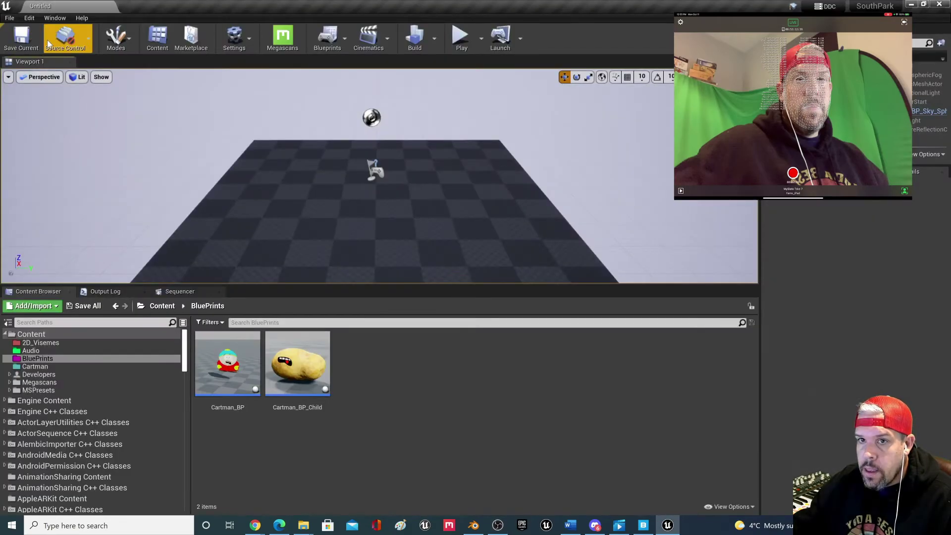
click(54, 18)
click(69, 134)
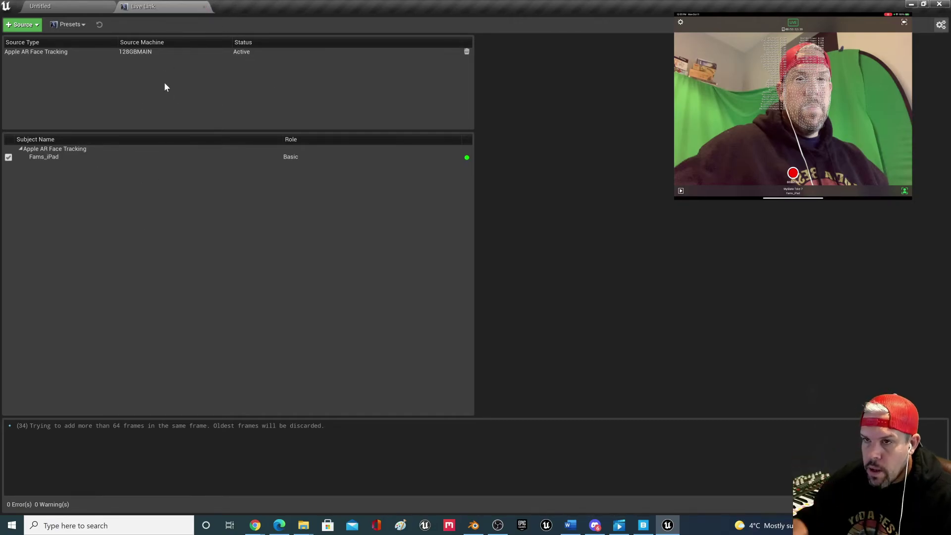
click(204, 7)
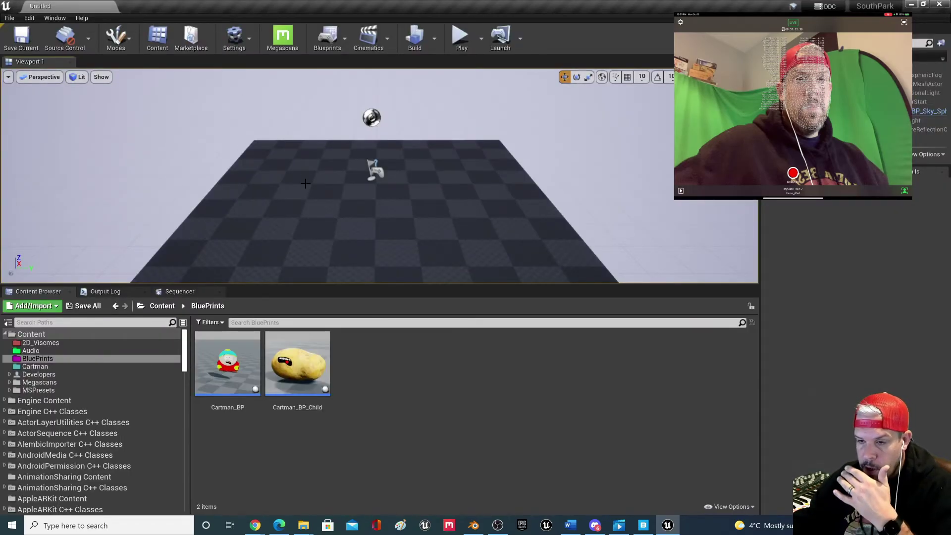
- Open Cartman_BP's Event Graph and insert an Evaluate Live Link Frame node between Event Tick and the Viseme Names SET node
double_click(234, 368)
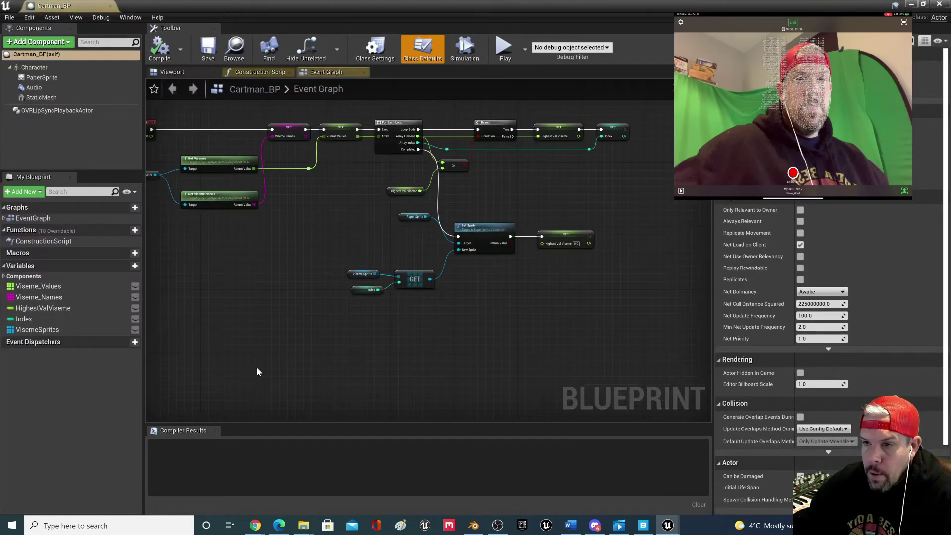
scroll(239, 267, up, 3)
right_drag(285, 291, 410, 335)
drag(255, 225, 283, 165)
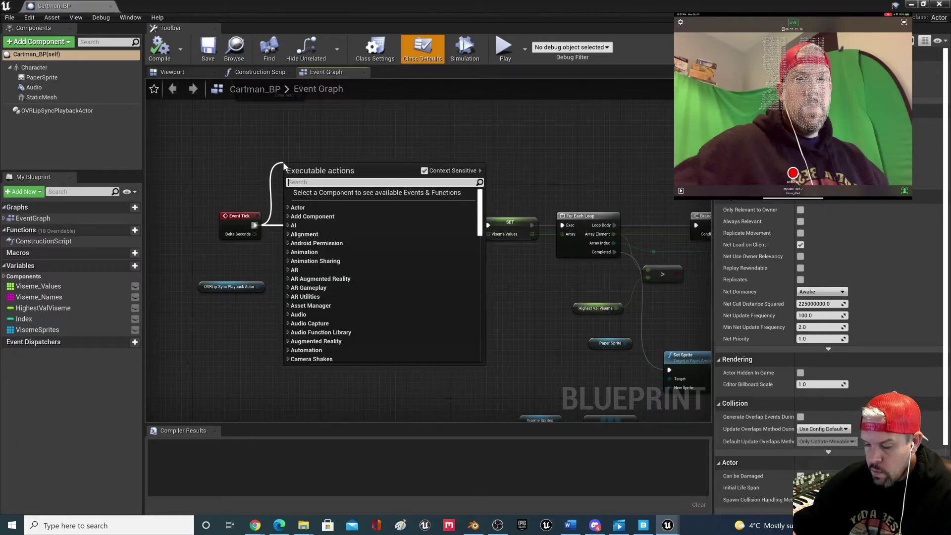
text(get b)
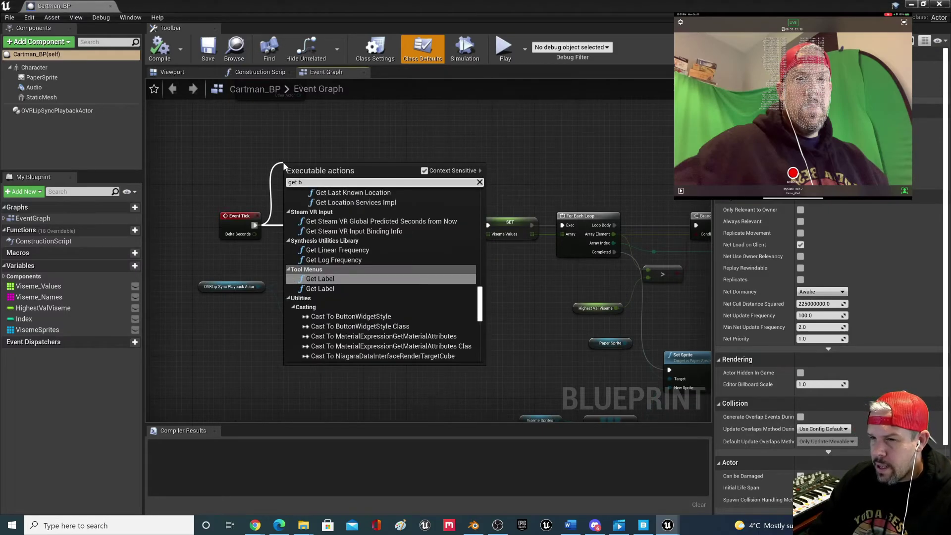
key(BackSpace)
text(livelin)
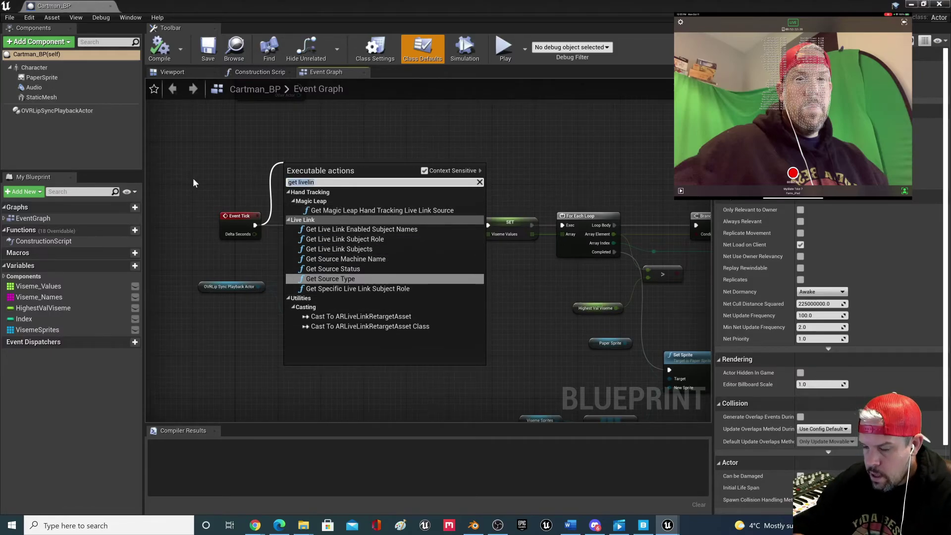
text(livelink)
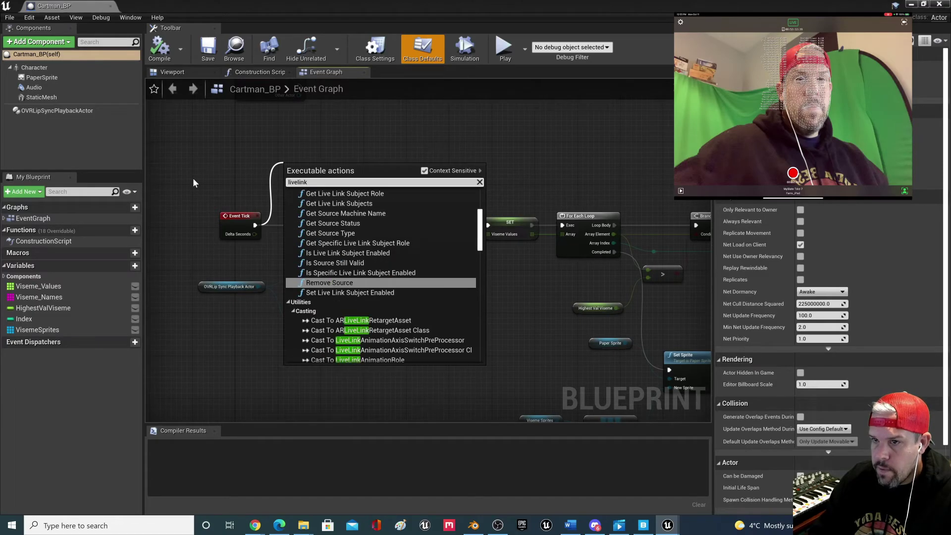
scroll(386, 244, up, 1)
scroll(385, 244, up, 3)
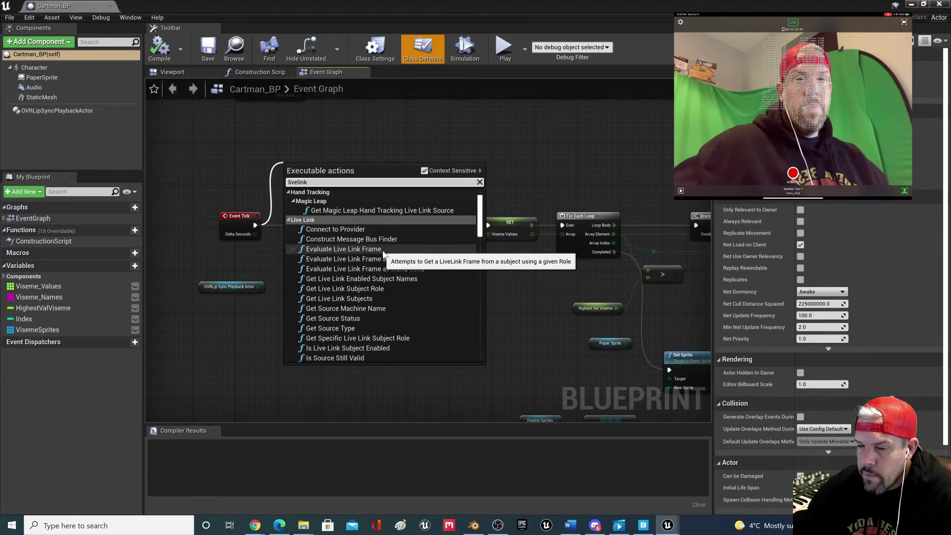
click(381, 250)
- Set the subject of the Evaluate Live Link Frame node to Fams_iPad, and place the node above Event Tick's execution line
scroll(367, 257, up, 2)
drag(281, 230, 308, 242)
right_drag(213, 280, 249, 243)
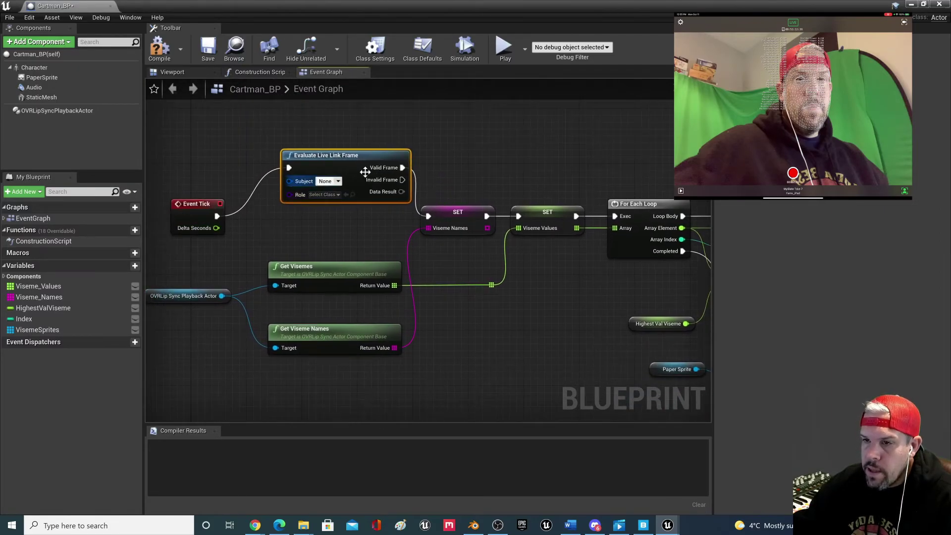
click(328, 181)
click(333, 213)
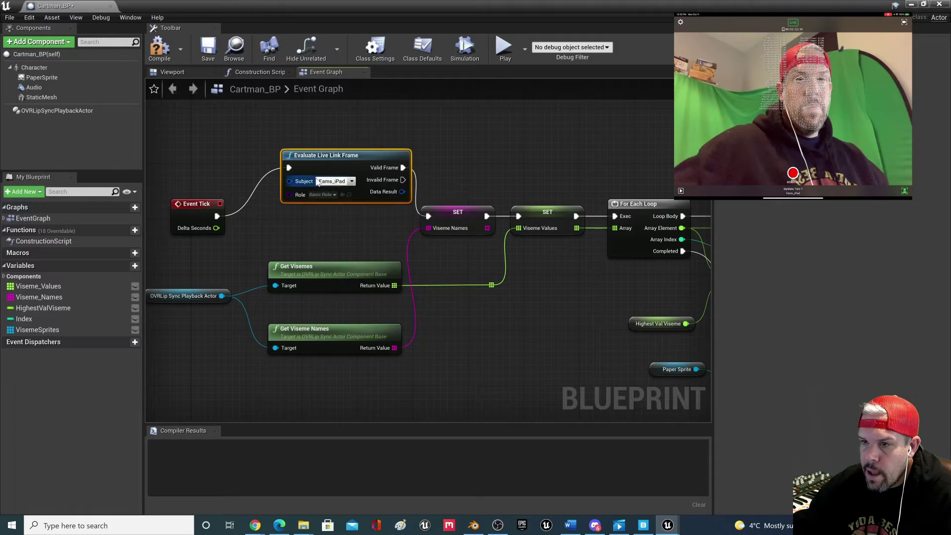
drag(406, 163, 339, 130)
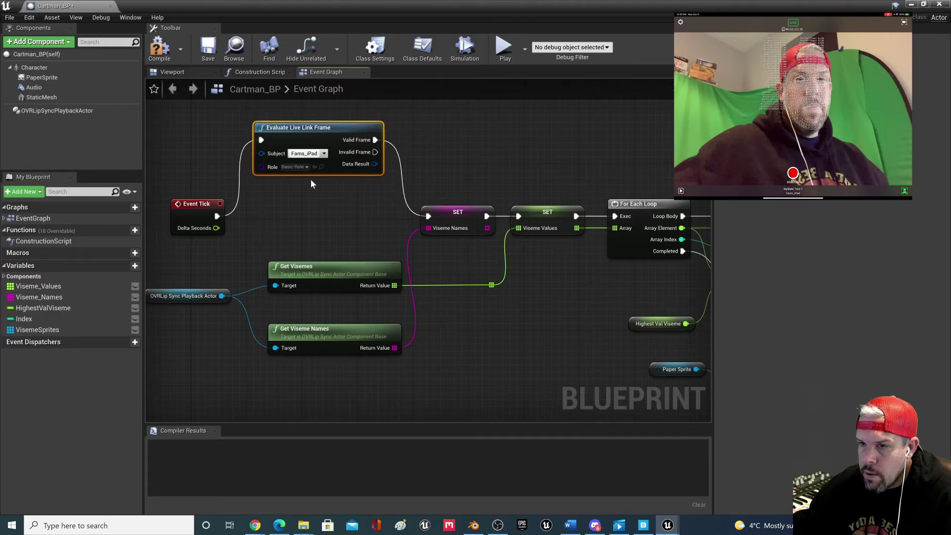
- Check the role options containing "bas" and the available subjects of the Evaluate Live Link Frame node
click(301, 167)
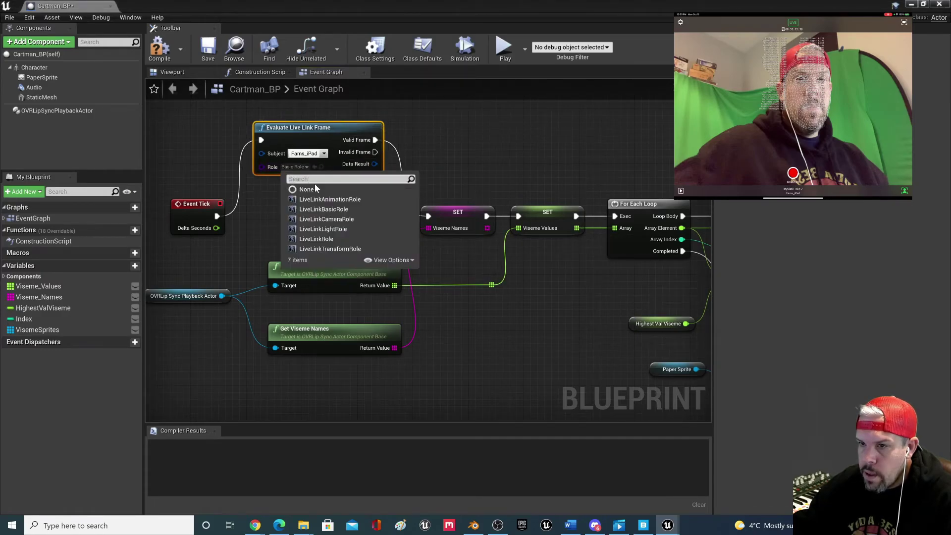
text(bas)
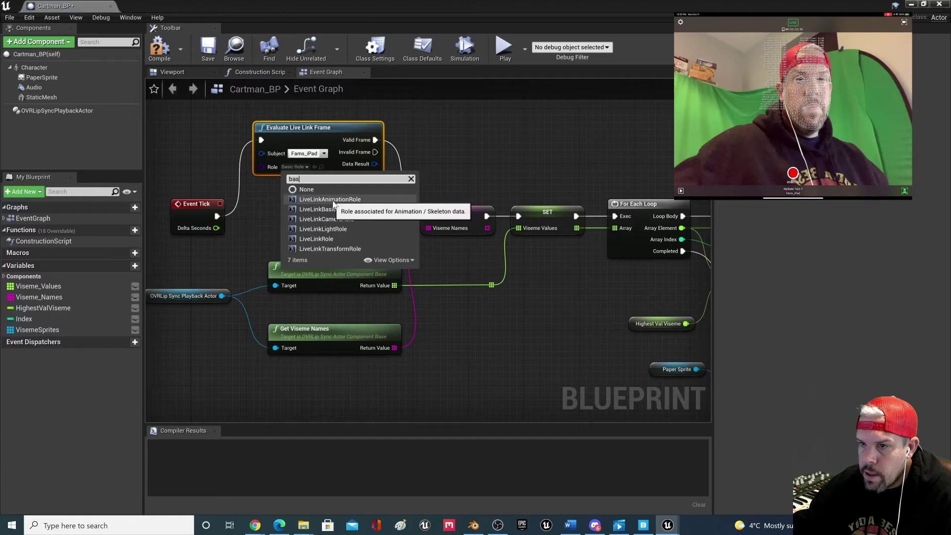
click(332, 200)
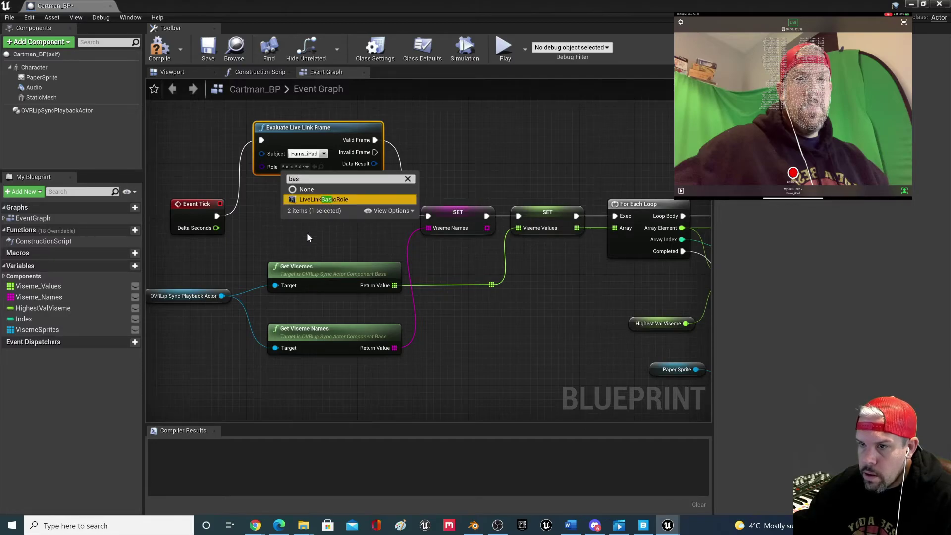
click(296, 239)
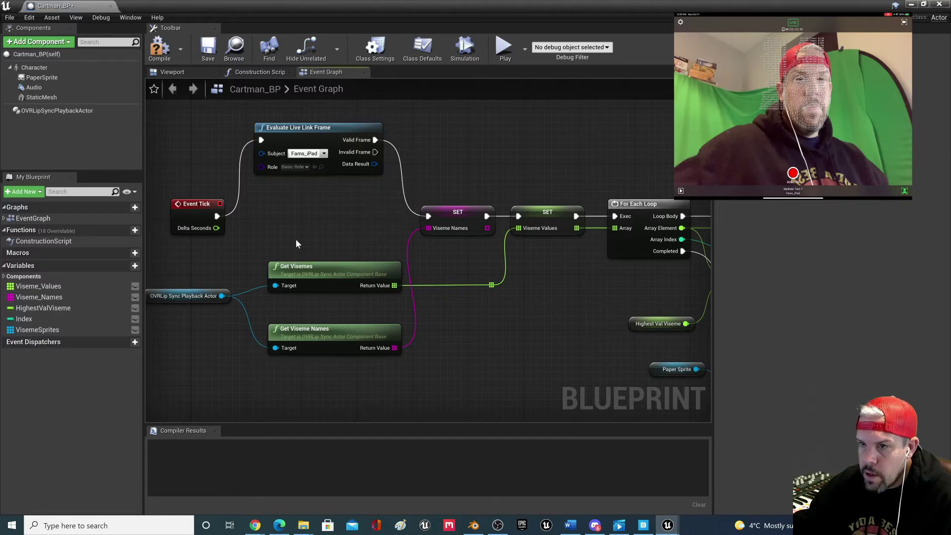
click(308, 154)
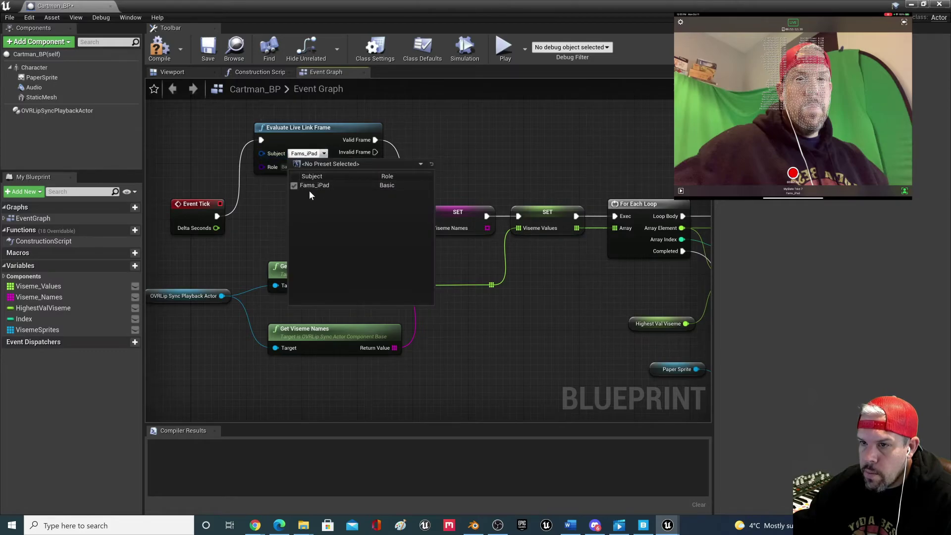
click(268, 204)
click(323, 154)
click(324, 154)
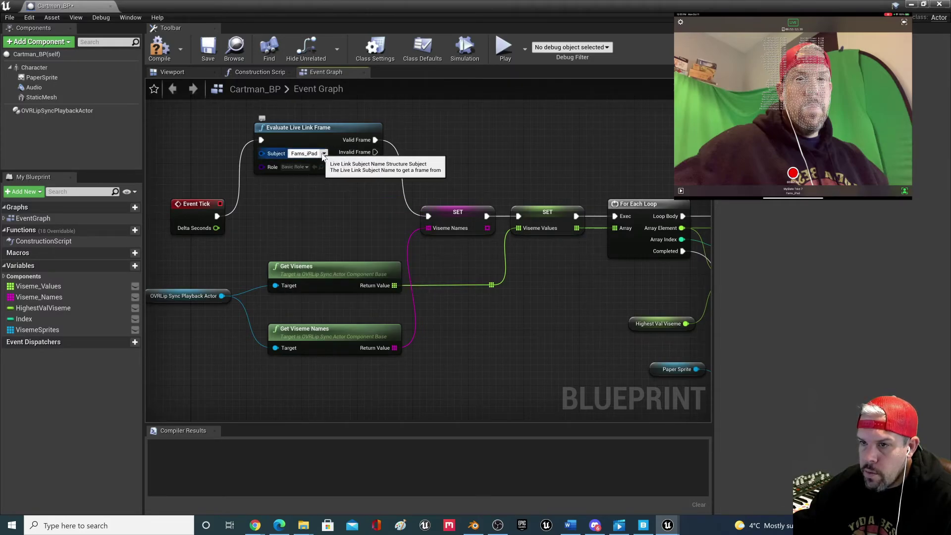
click(128, 18)
click(328, 205)
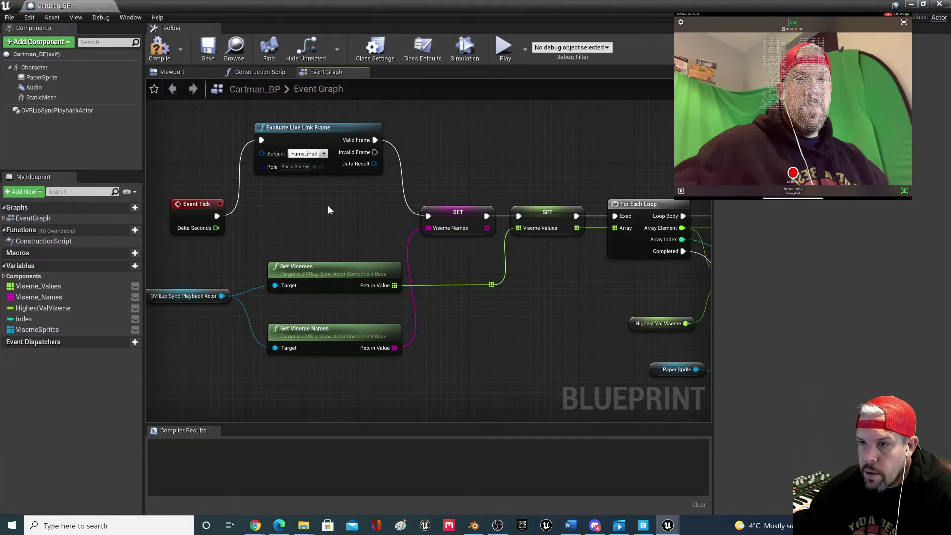
- Add a Break LiveLinkBasicBlueprintData node from the Data Result output of Evaluate Live Link Frame
right_drag(400, 154, 375, 165)
drag(346, 175, 415, 123)
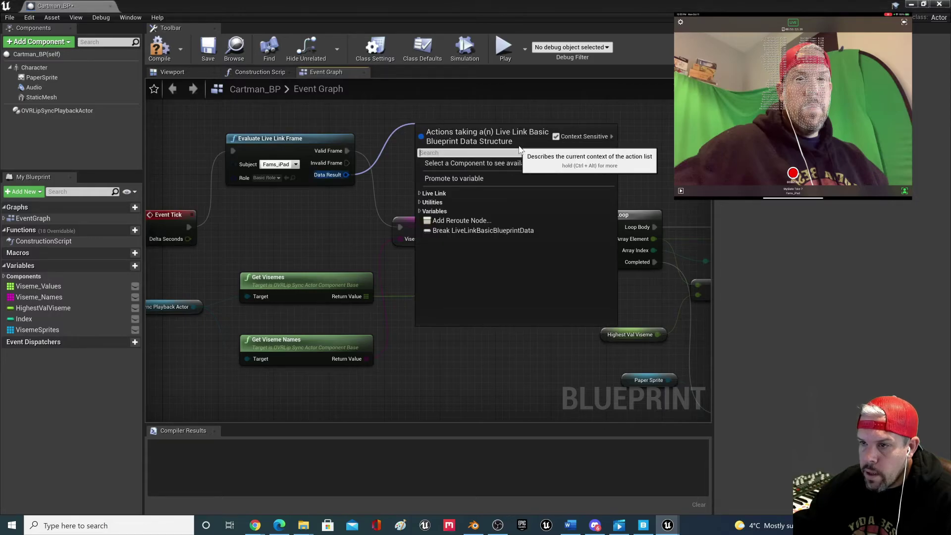
click(498, 230)
- Break the Frame Data and Static Data outputs into LiveLinkBaseFrameData and LiveLinkBaseStaticData nodes, stacking the frame data node directly below the static one
right_drag(497, 221, 431, 263)
drag(476, 171, 524, 184)
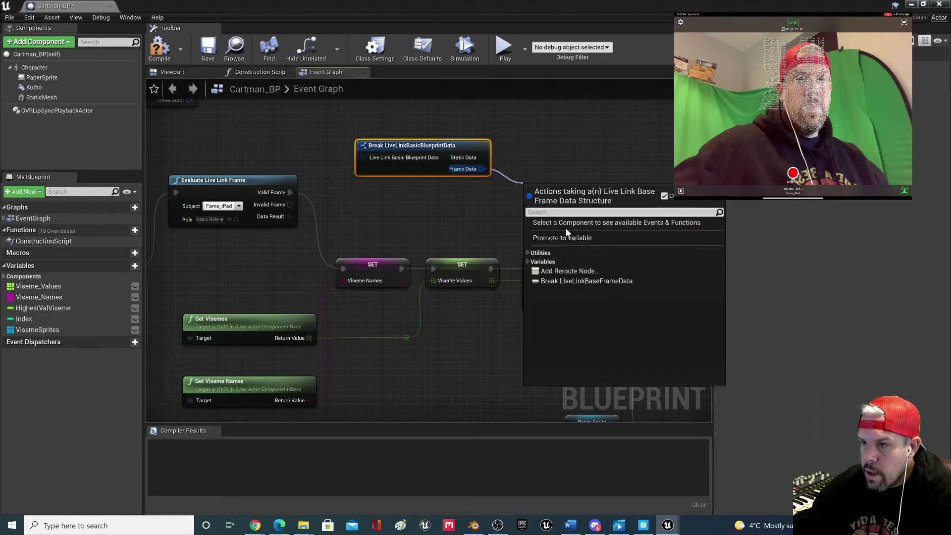
click(567, 281)
drag(481, 157, 530, 124)
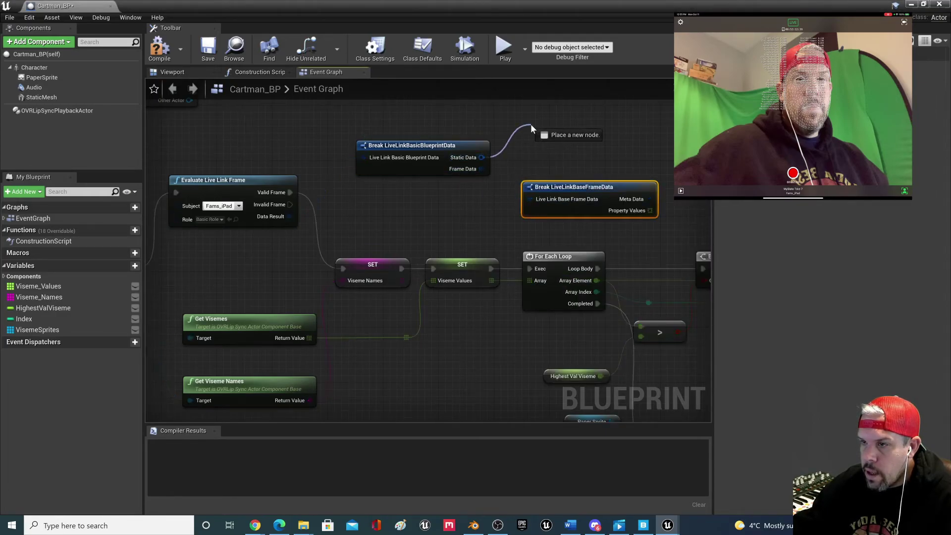
click(573, 224)
right_drag(610, 171, 484, 197)
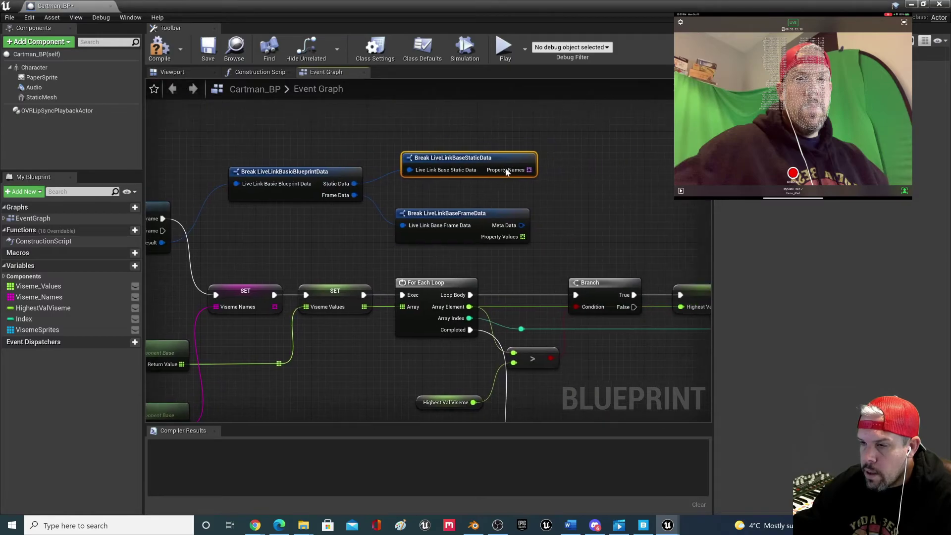
drag(501, 214, 508, 193)
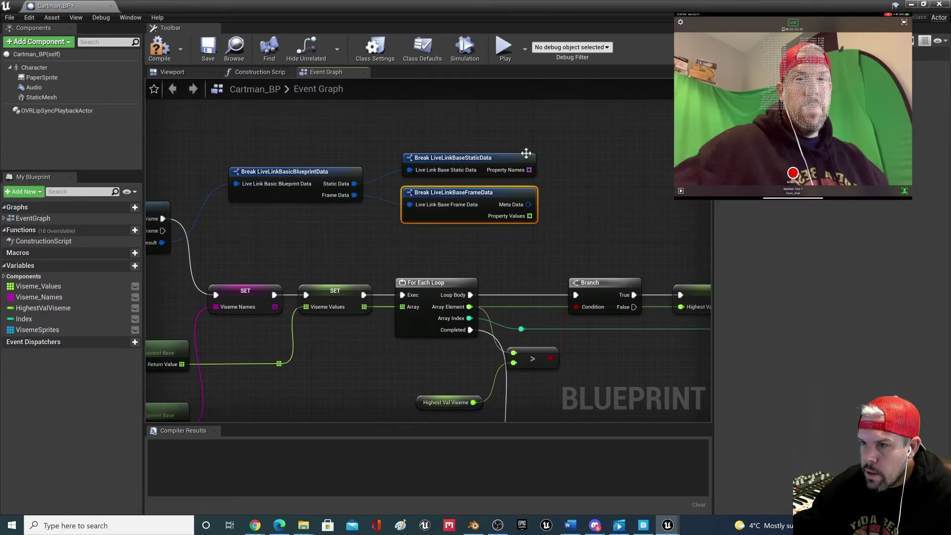
- Examine how the Live Link break nodes and their Property Names and Property Values outputs relate to the existing viseme loop
scroll(505, 243, down, 2)
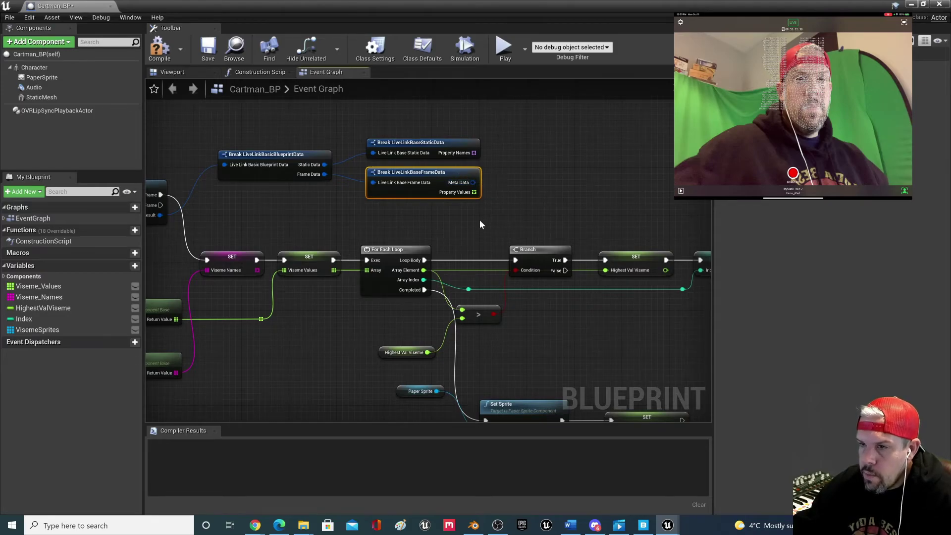
scroll(400, 210, down, 1)
right_drag(379, 204, 456, 181)
scroll(400, 210, down, 2)
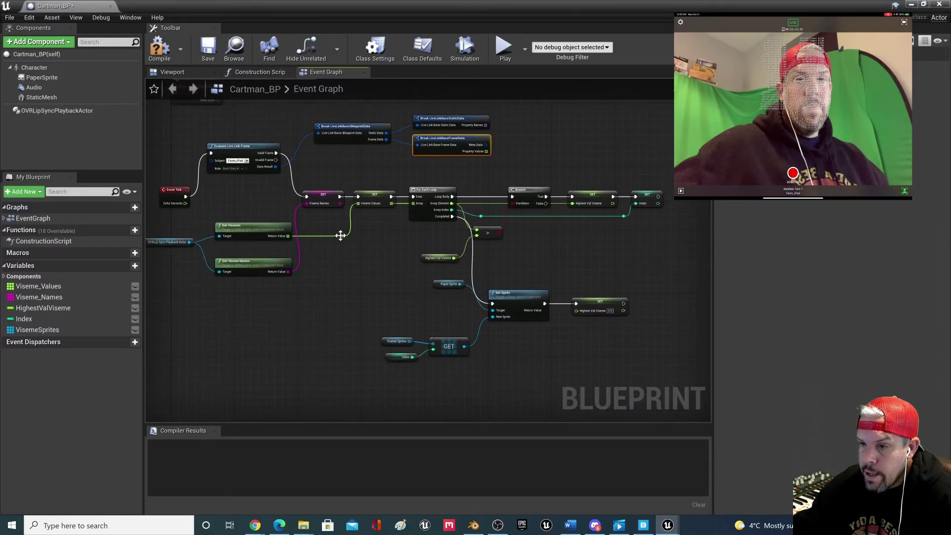
scroll(299, 255, up, 3)
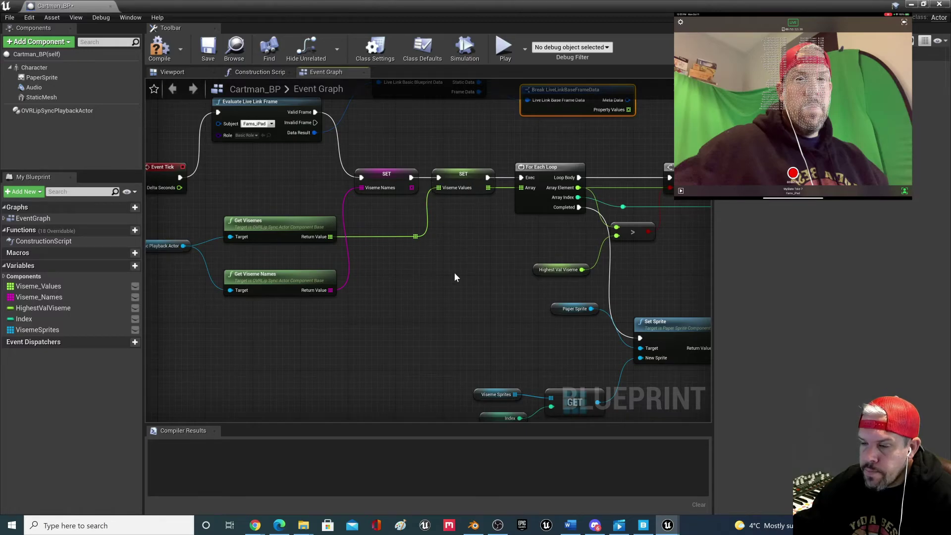
scroll(454, 273, down, 2)
right_drag(454, 272, 435, 295)
scroll(439, 225, up, 2)
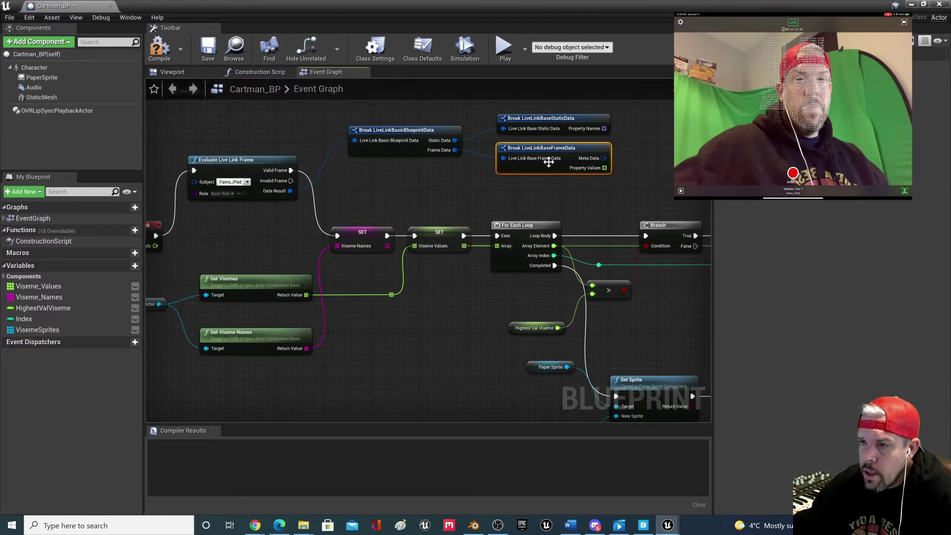
right_drag(548, 161, 490, 182)
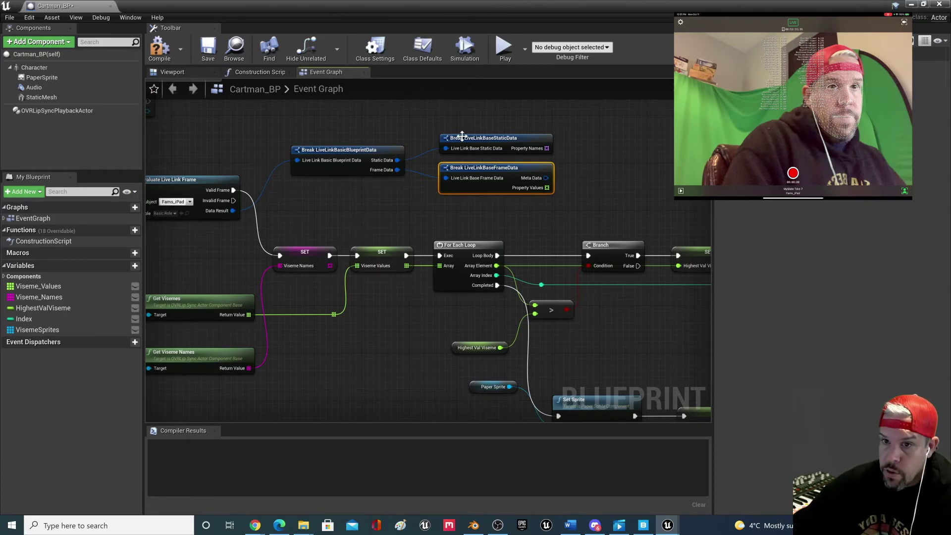
right_drag(248, 202, 282, 201)
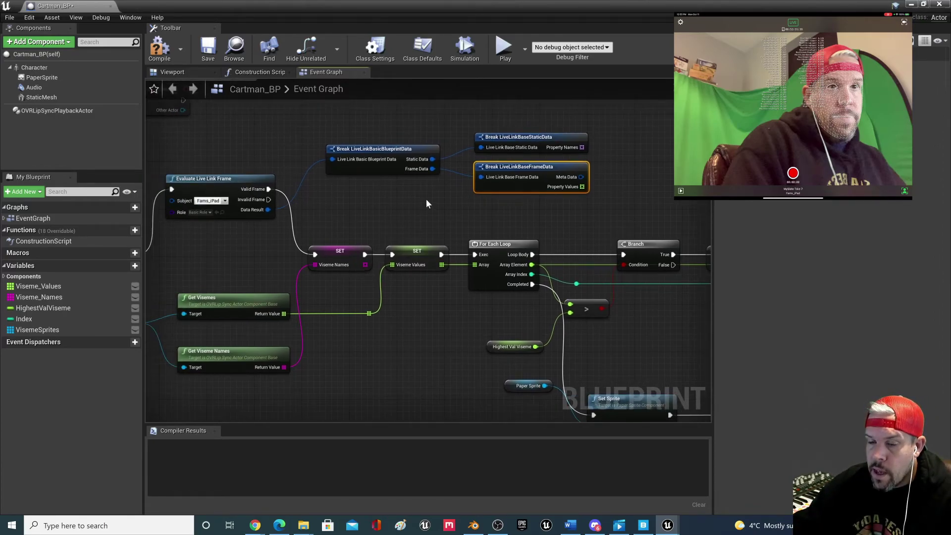
right_drag(315, 172, 263, 149)
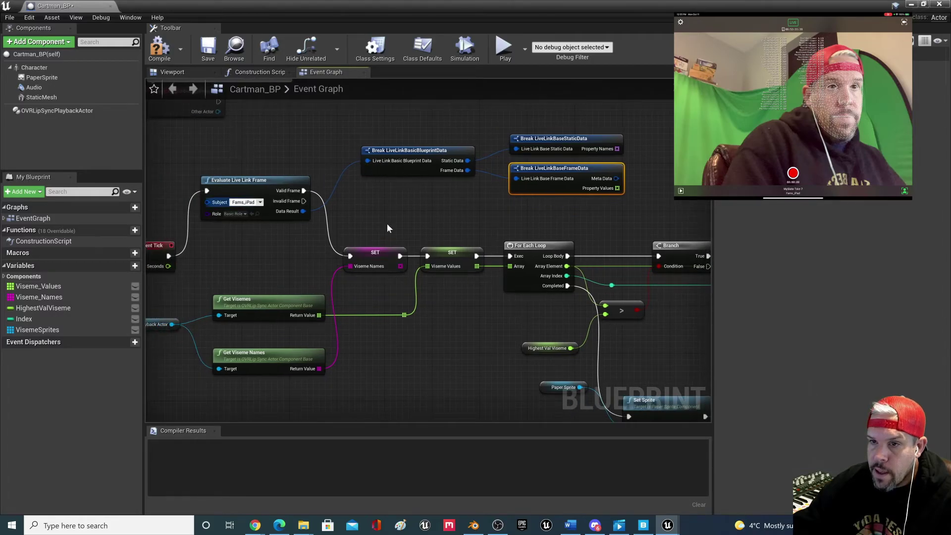
right_drag(337, 232, 265, 248)
right_drag(546, 208, 442, 203)
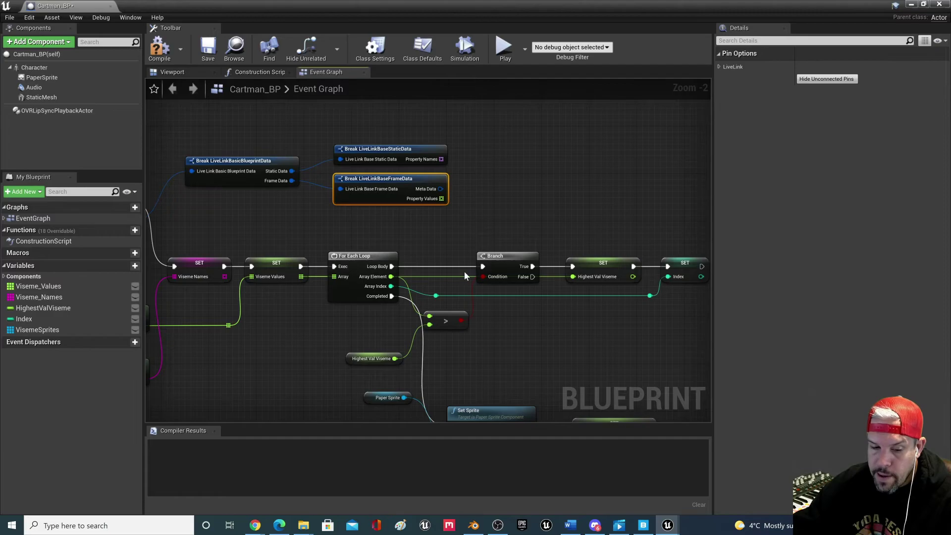
right_drag(405, 380, 350, 421)
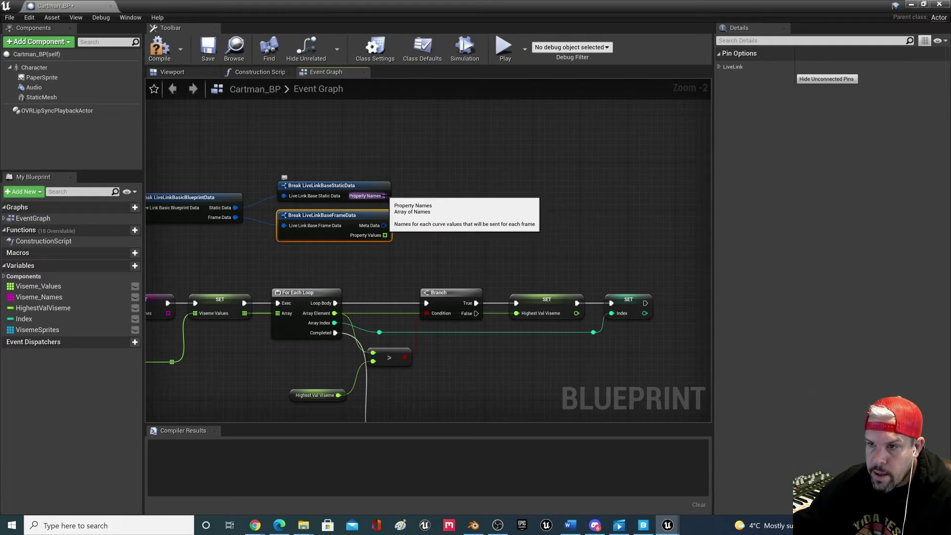
scroll(450, 241, down, 3)
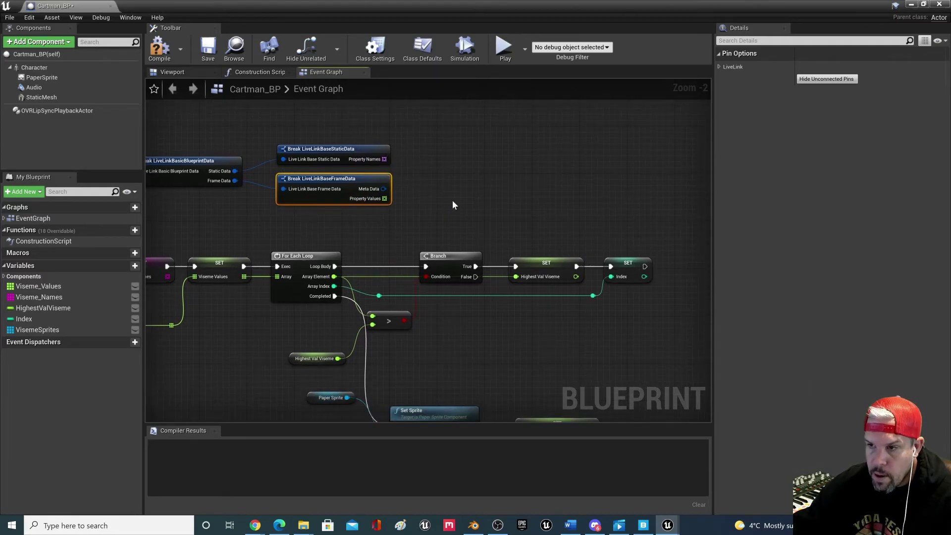
scroll(450, 284, up, 2)
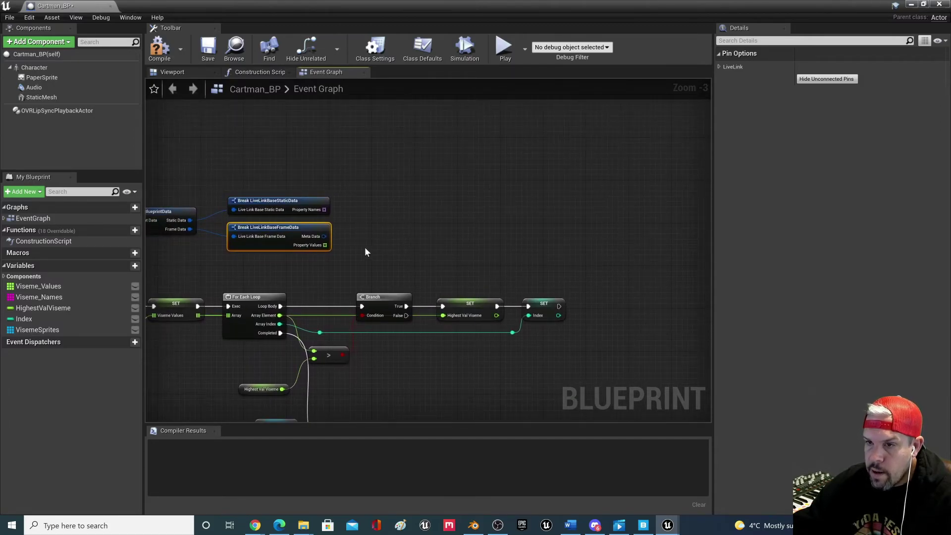
scroll(364, 251, up, 1)
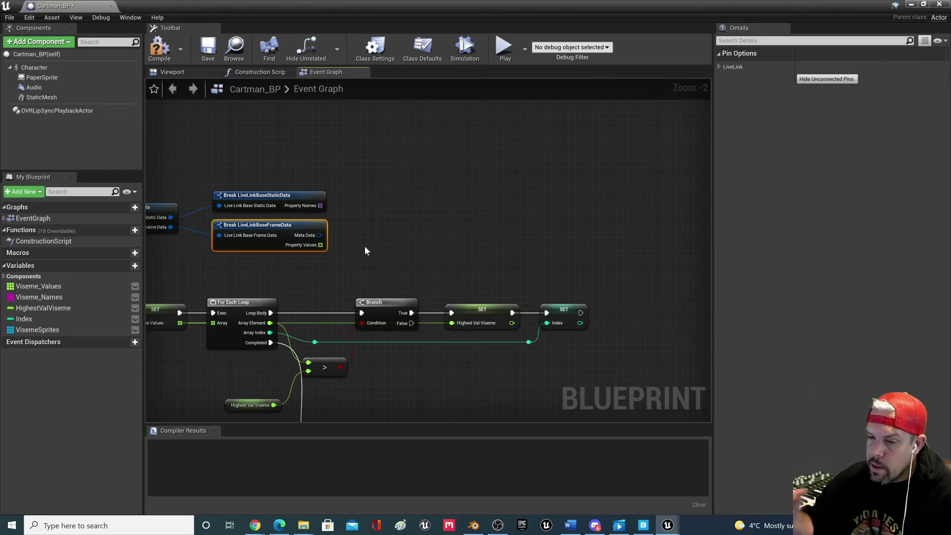
scroll(391, 255, down, 1)
scroll(392, 259, down, 1)
right_drag(394, 260, 536, 203)
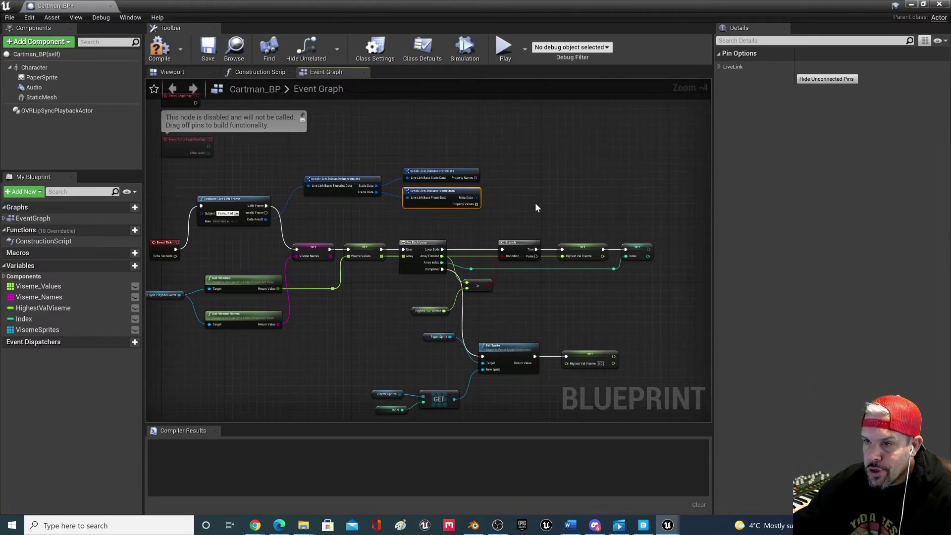
- Move the execution wire into the Viseme Names SET node from Evaluate Live Link Frame's Valid Frame output to its Invalid Frame output
scroll(256, 245, up, 1)
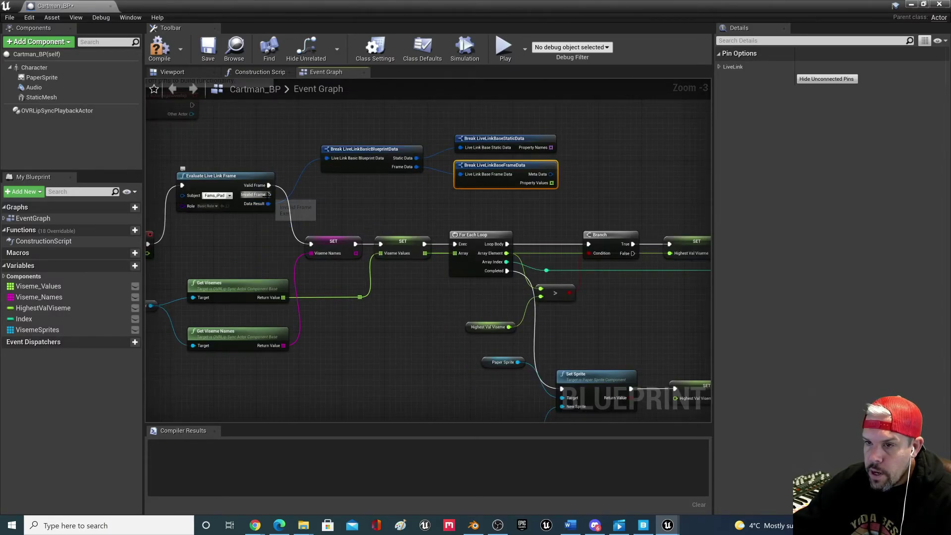
drag(307, 250, 311, 244)
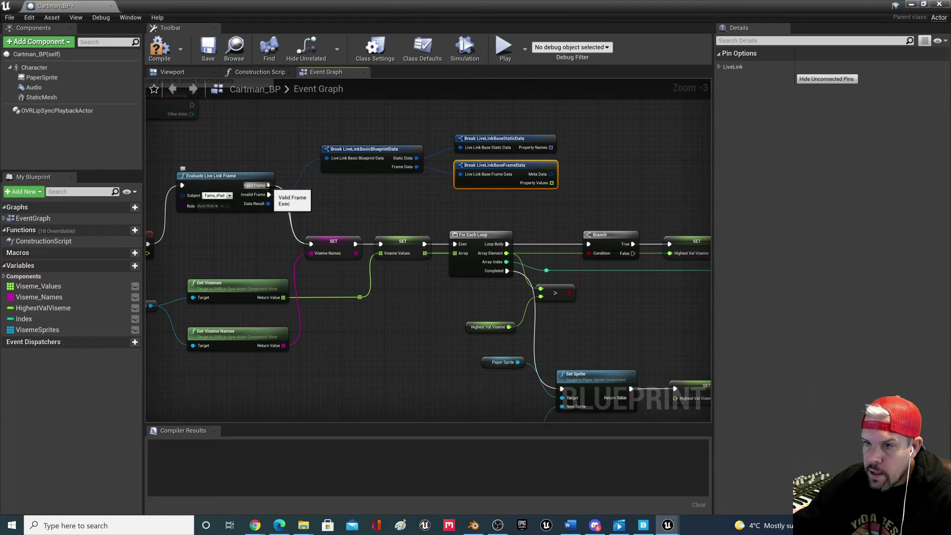
scroll(317, 198, down, 1)
right_drag(320, 204, 237, 211)
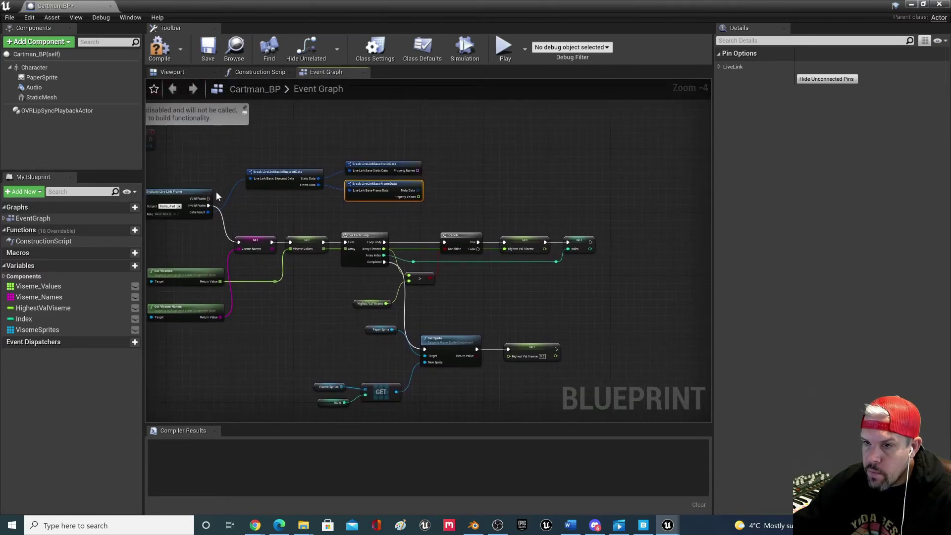
scroll(313, 214, down, 2)
right_drag(313, 215, 380, 225)
scroll(278, 233, up, 3)
right_drag(398, 276, 310, 235)
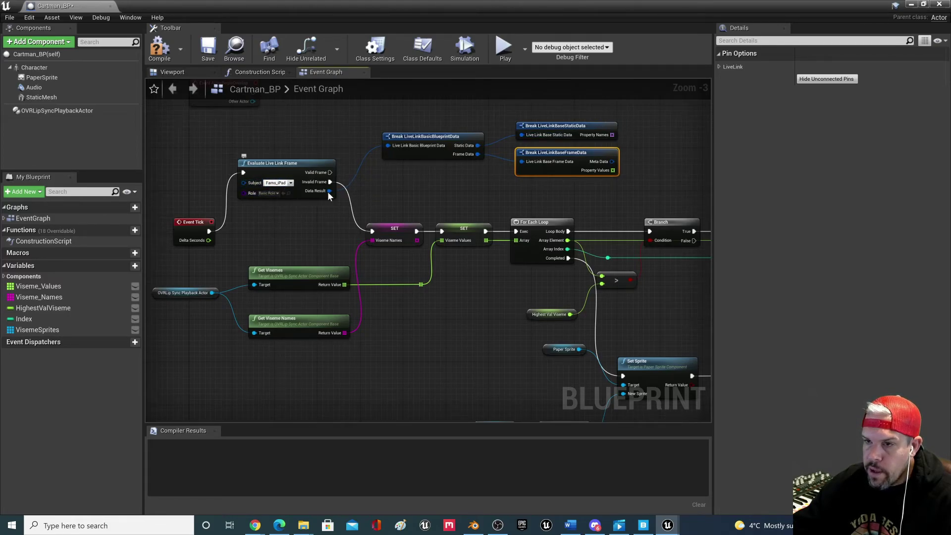
scroll(497, 267, down, 3)
scroll(446, 288, up, 2)
right_drag(480, 280, 327, 295)
scroll(529, 311, up, 2)
scroll(441, 277, down, 2)
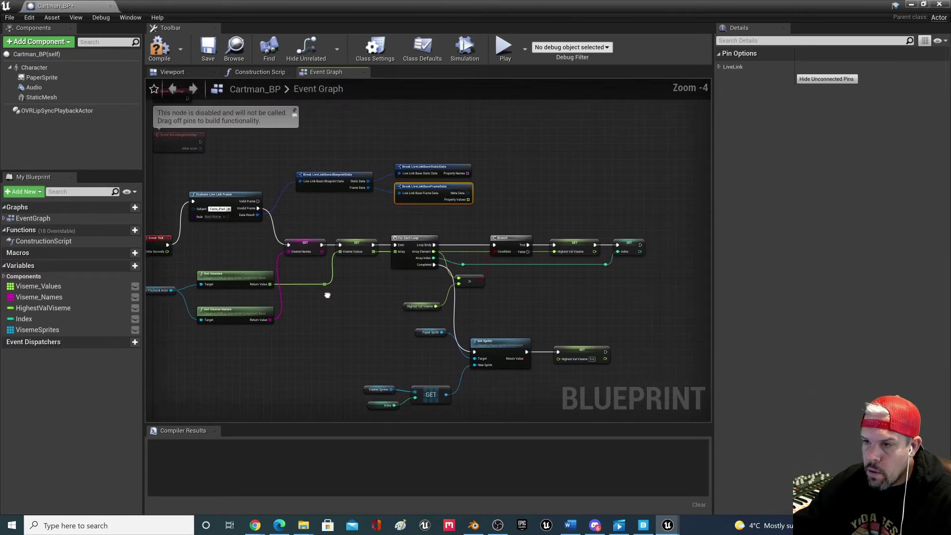
- Promote the Property Values output of the frame data node and the Property Names output of the static data node to variables
right_drag(400, 210, 269, 249)
scroll(319, 240, up, 1)
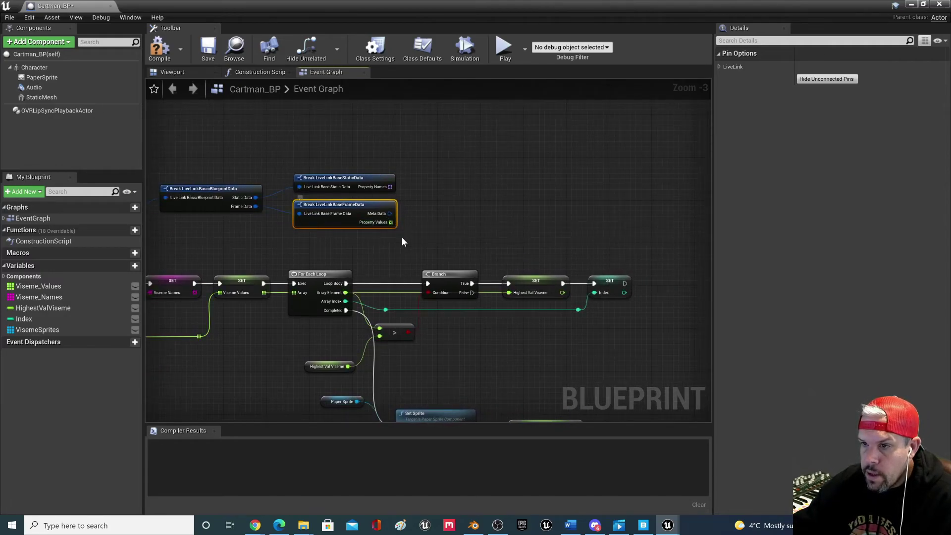
drag(390, 222, 488, 203)
click(536, 246)
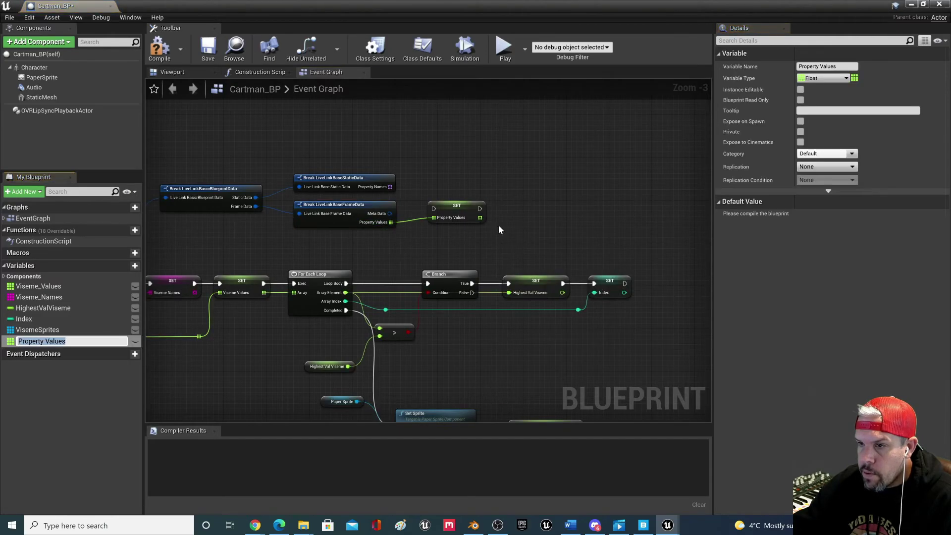
drag(390, 186, 474, 159)
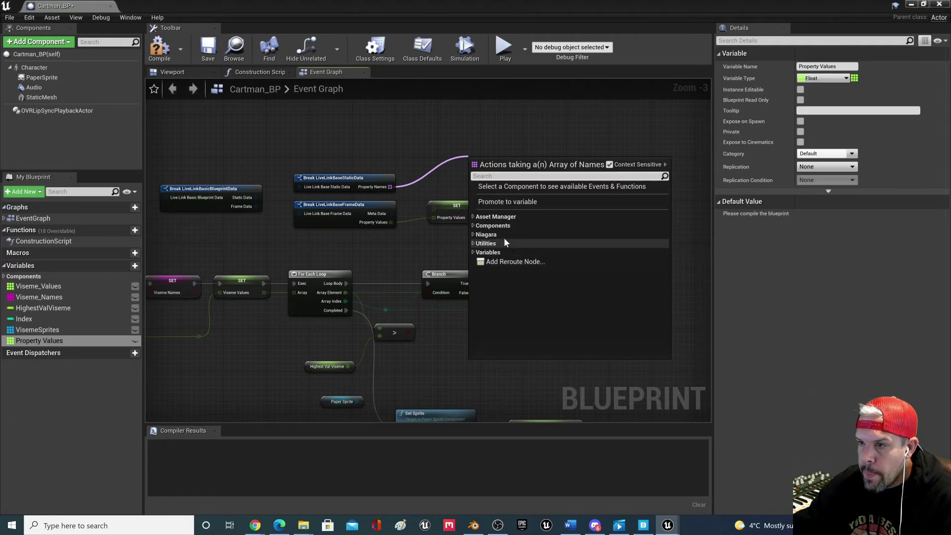
click(518, 204)
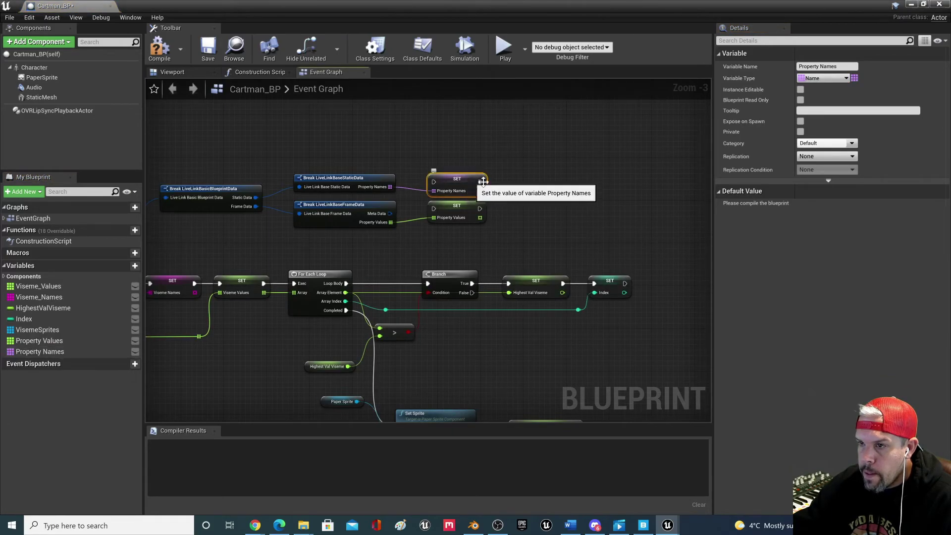
- Rename the Property Names variable to ArkitNames and the Property Values variable to ARKitValues
double_click(807, 66)
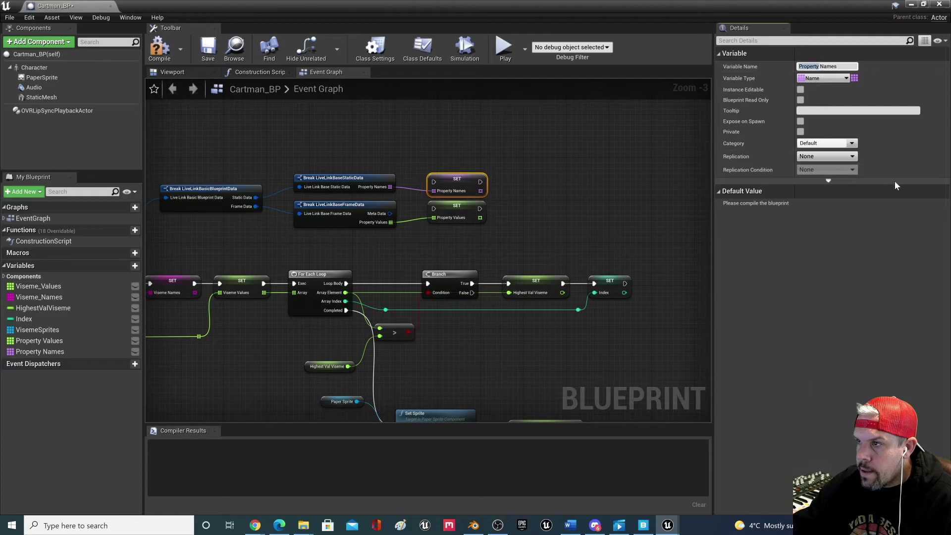
text(Li)
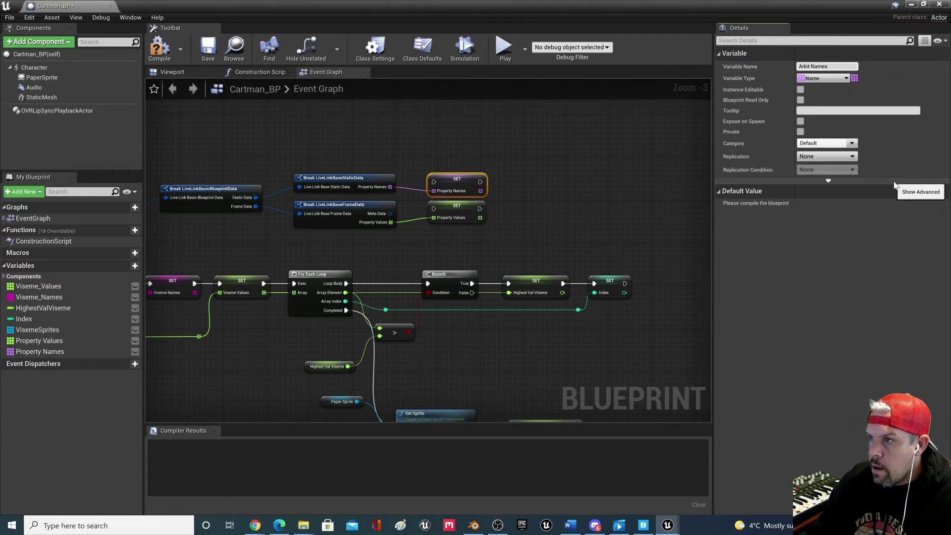
key(Return)
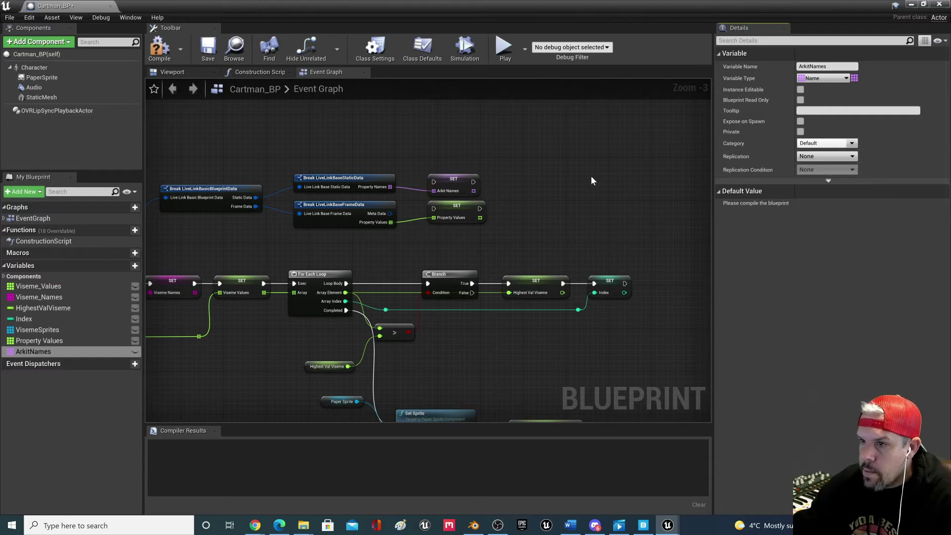
click(452, 212)
double_click(816, 66)
text(Ark)
key(BackSpace)
key(BackSpace)
text(RKit Valu)
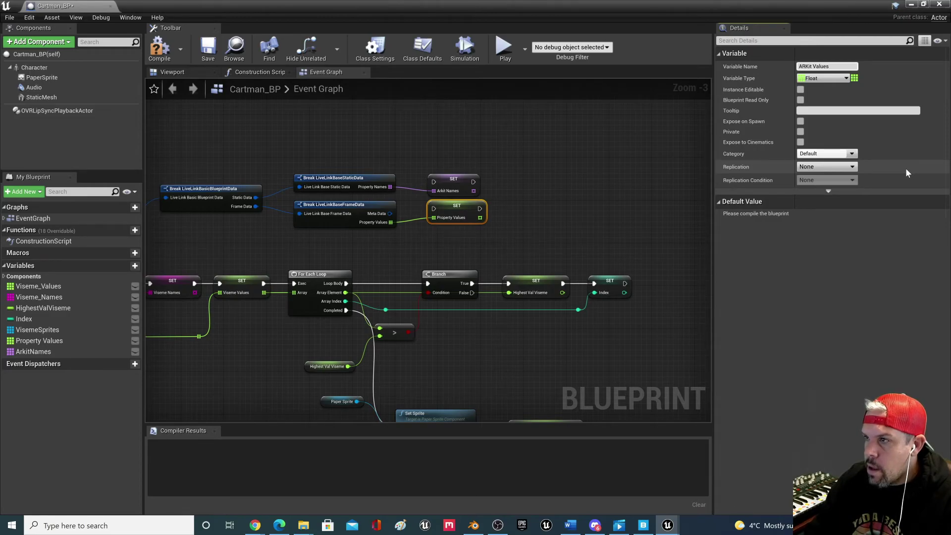
key(Return)
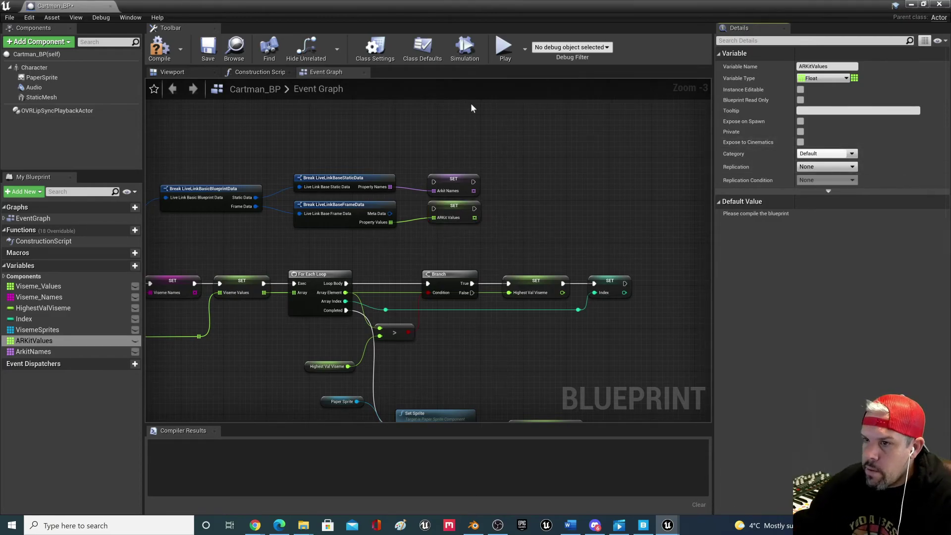
- Correct the capitalisation of the ArkitNames variable so its name reads ARkitNames
click(432, 174)
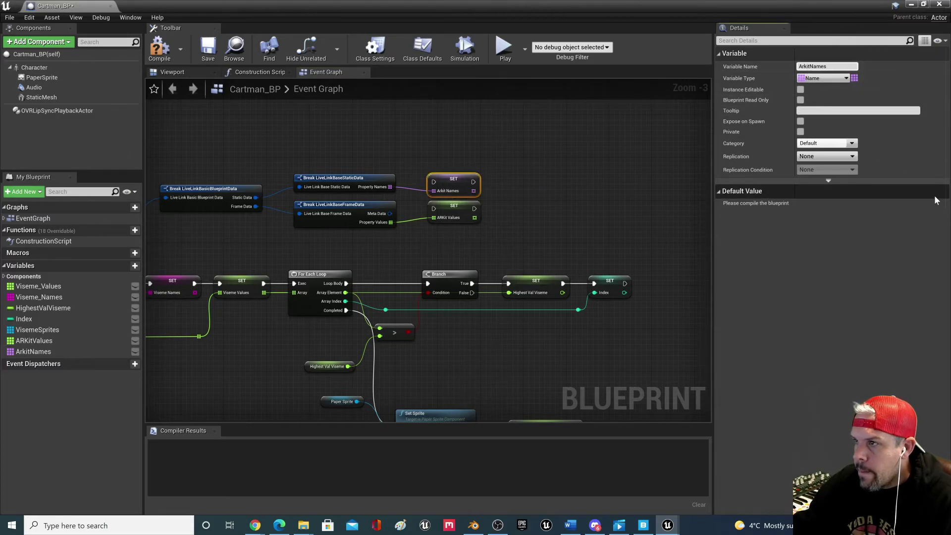
key(Delete)
text(R)
key(Return)
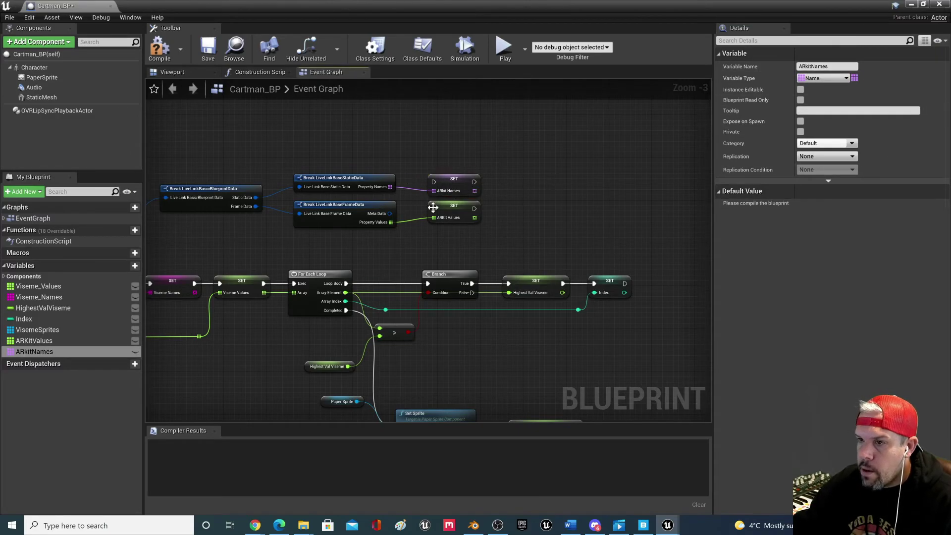
- Chain Valid Frame through the ARkit Names and ARKit Values SET nodes, then bend the Property Values wire below them with a reroute node
right_drag(381, 242, 456, 240)
drag(183, 224, 596, 179)
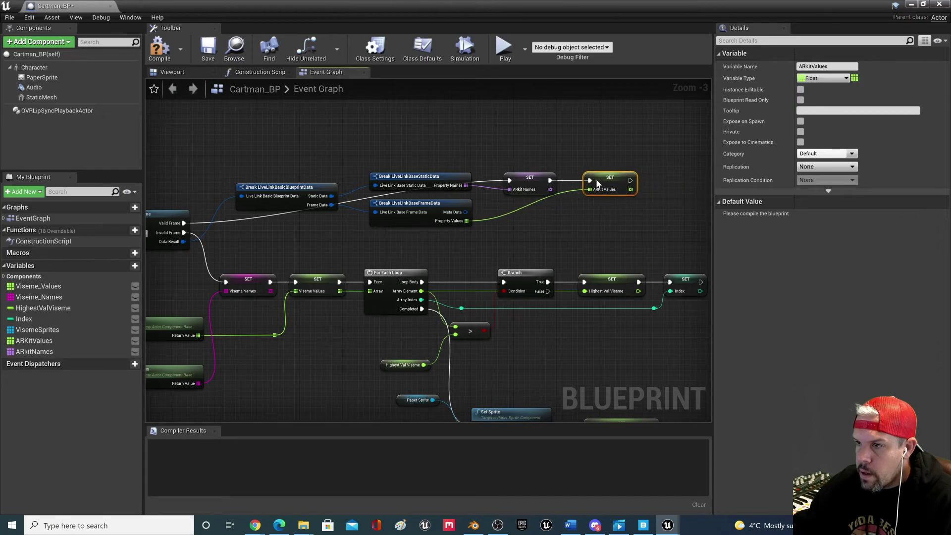
double_click(525, 209)
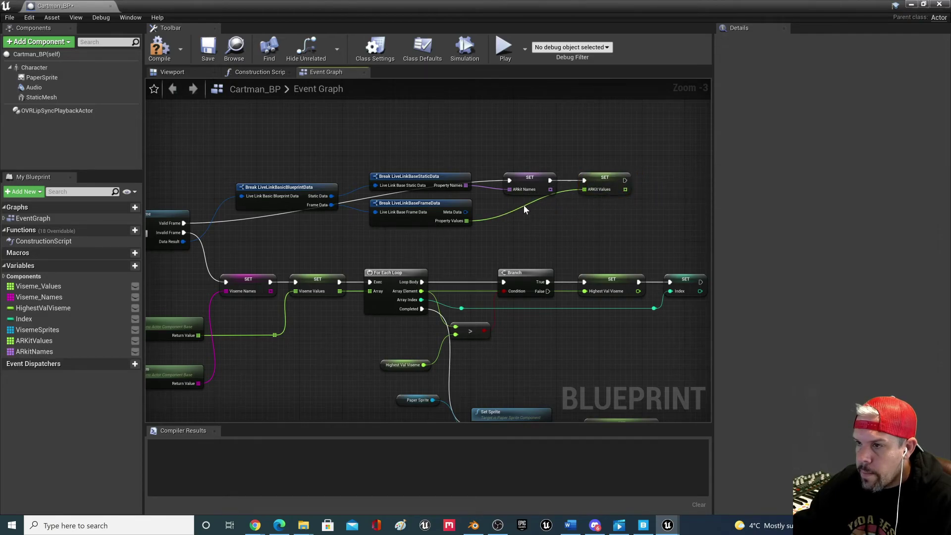
drag(536, 225, 542, 226)
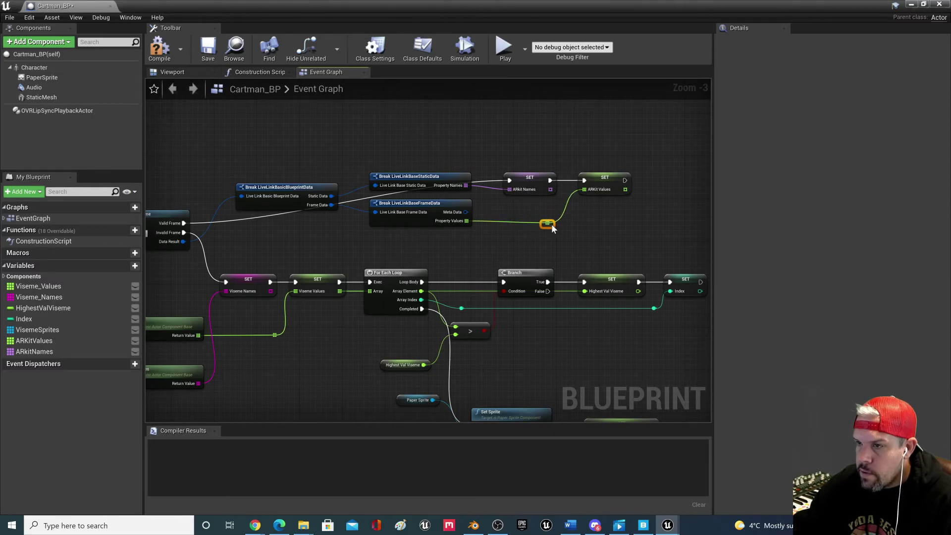
drag(465, 209, 466, 212)
drag(548, 240, 443, 209)
key(q)
click(582, 237)
scroll(598, 236, down, 1)
right_drag(597, 236, 536, 227)
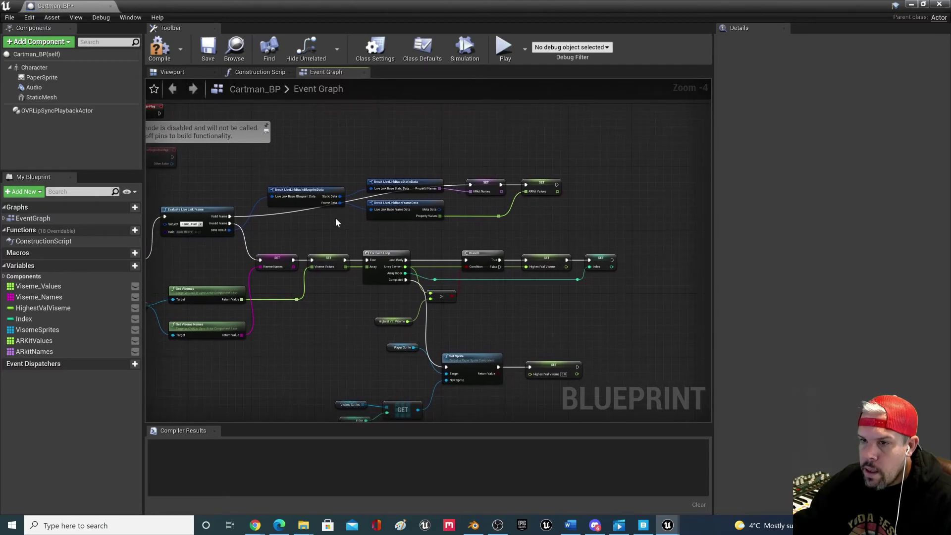
- Route the Valid Frame execution wire above the Live Link break nodes using two reroute nodes
double_click(292, 214)
drag(293, 214, 454, 180)
double_click(369, 174)
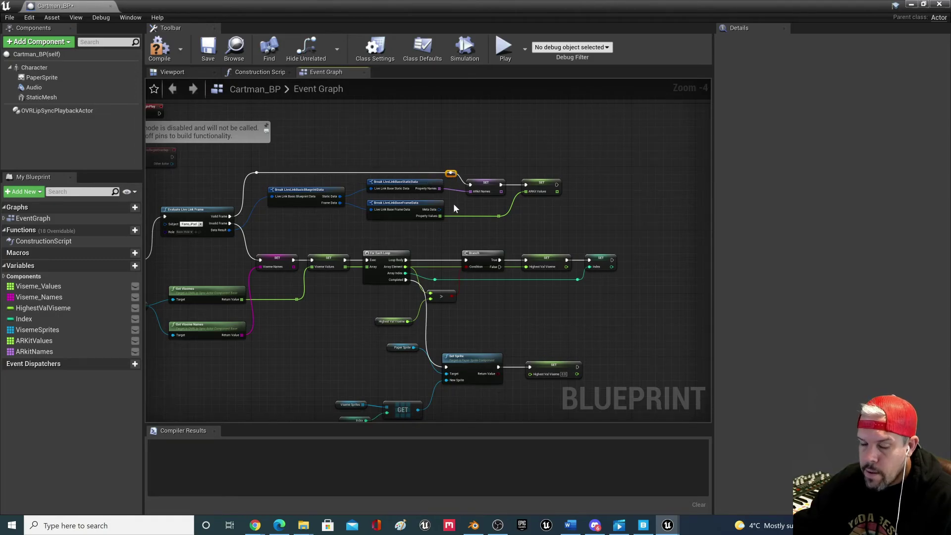
- Add a Get (a copy) node with index 0 from the ARKit Values SET node's array output, placing it below and beyond that node
scroll(509, 218, down, 1)
right_drag(552, 216, 459, 234)
scroll(511, 229, up, 1)
scroll(497, 233, up, 1)
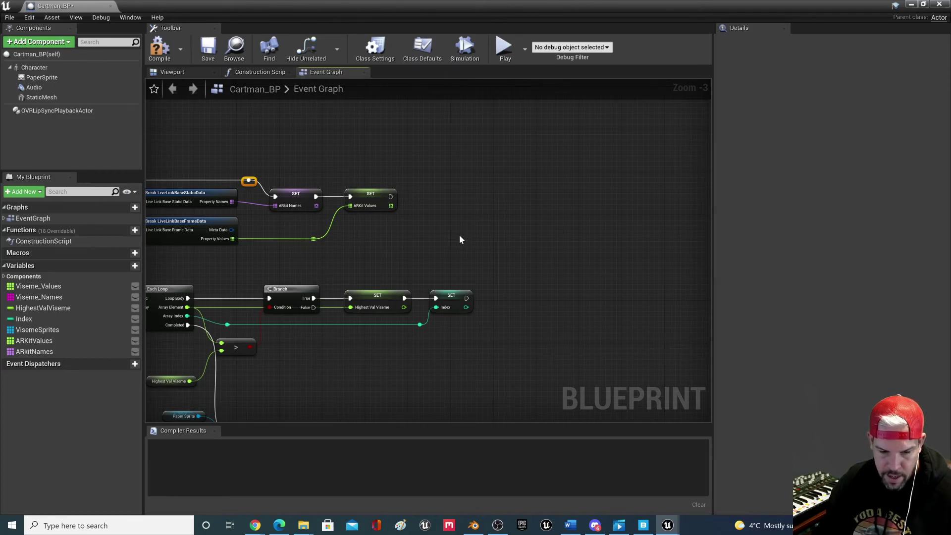
scroll(455, 236, up, 1)
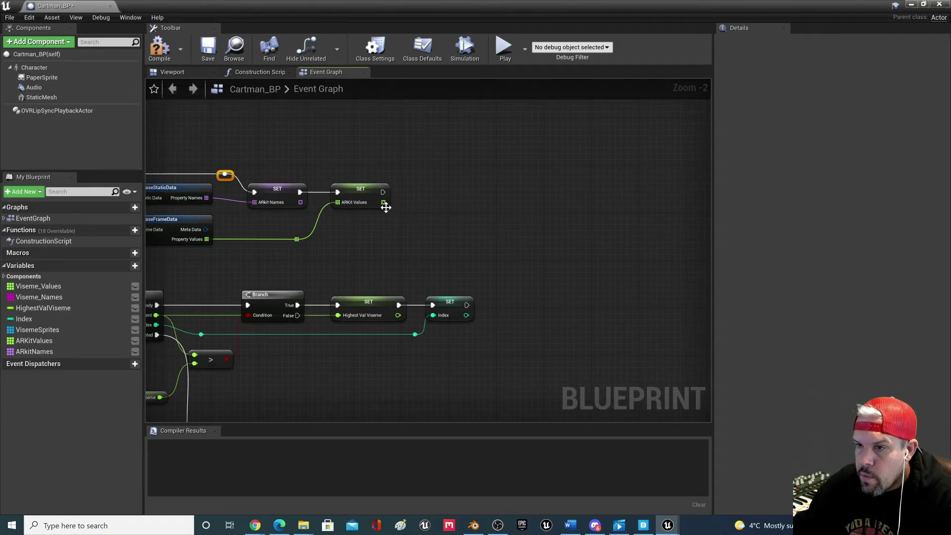
right_drag(386, 207, 382, 250)
scroll(319, 226, up, 1)
scroll(302, 238, down, 2)
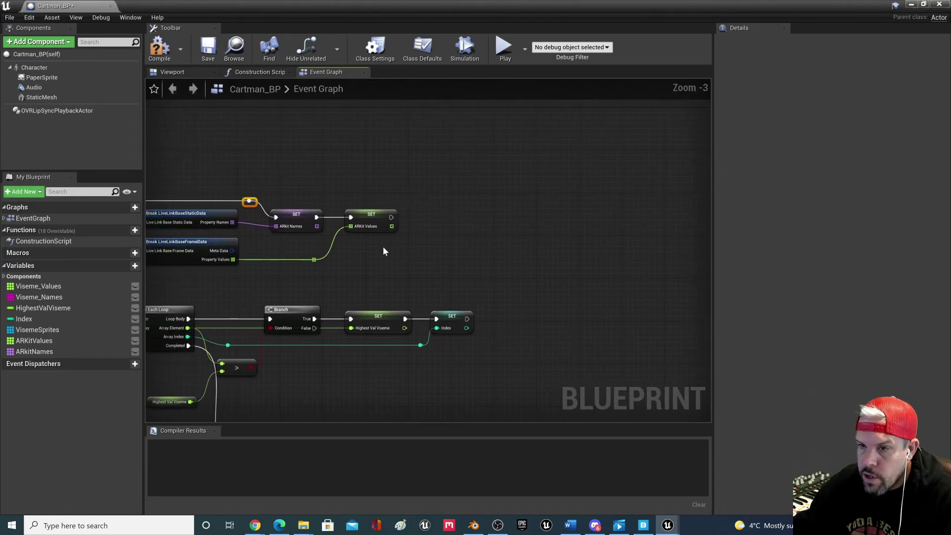
drag(390, 226, 430, 240)
text(get)
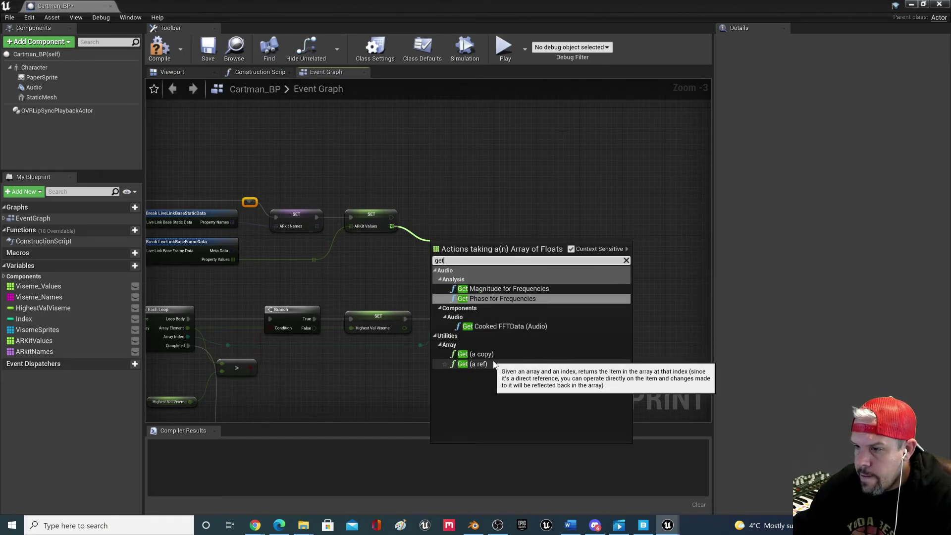
click(488, 354)
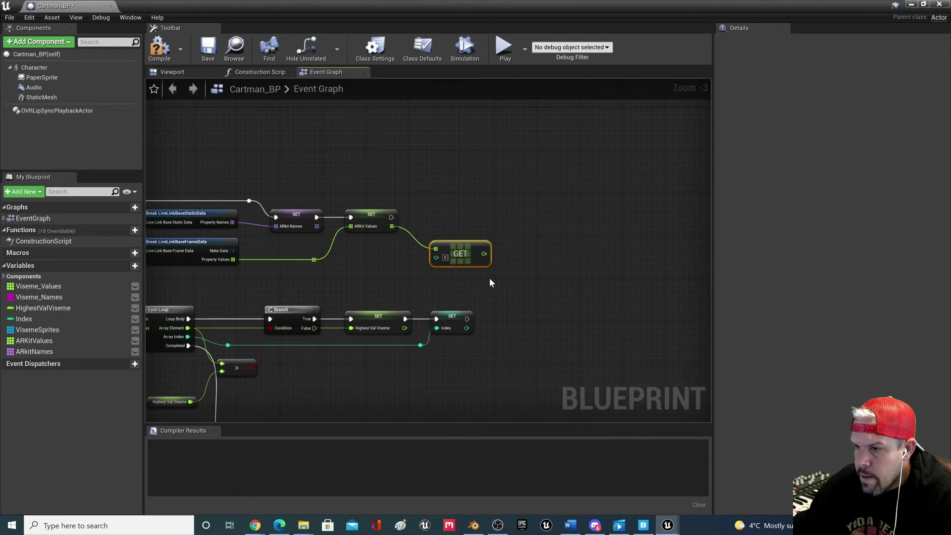
drag(470, 239, 466, 249)
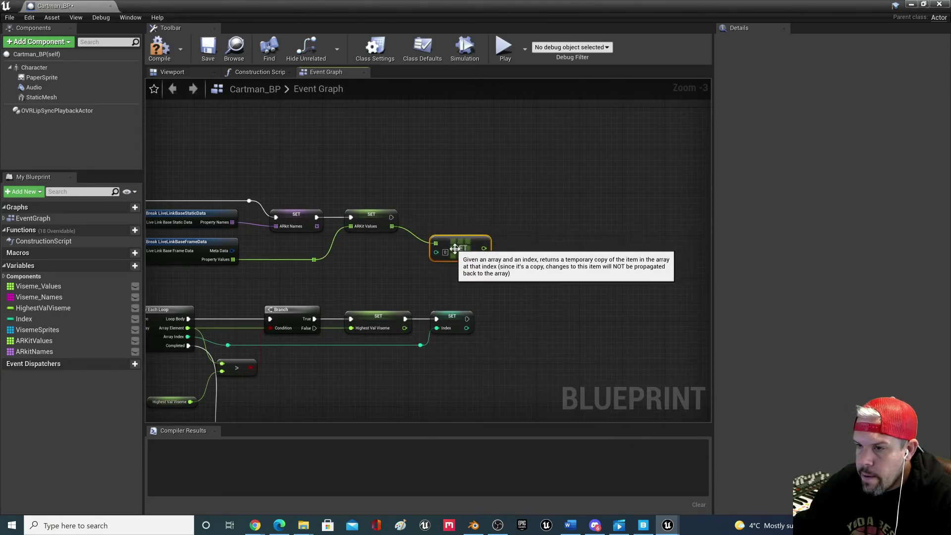
click(522, 265)
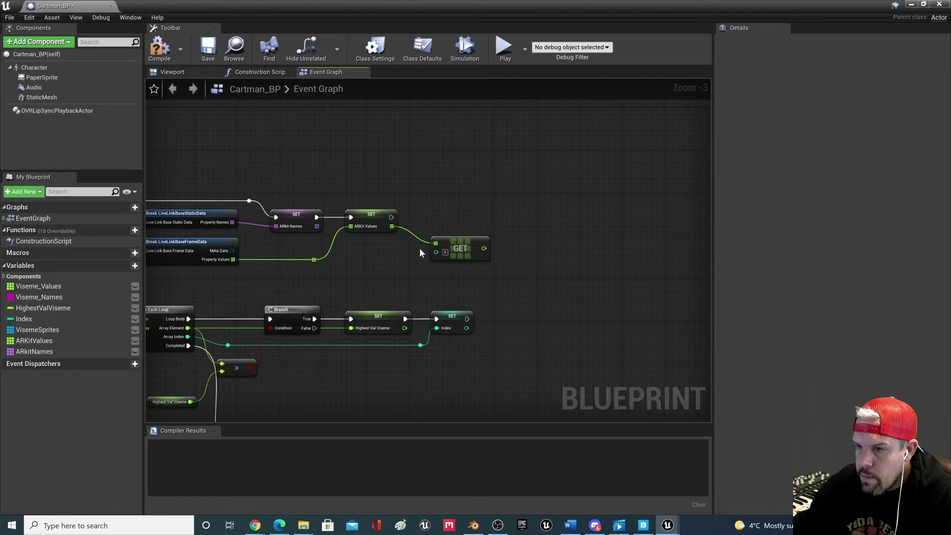
- Add a second Get (a copy) node from the ARKit Values array below the first one and set its index to 17
drag(392, 225, 458, 282)
text(get)
click(487, 385)
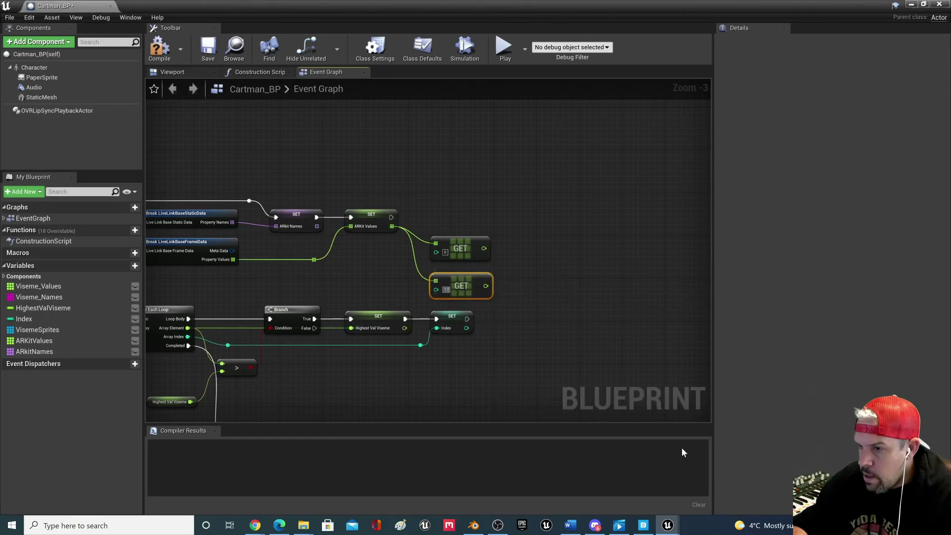
click(543, 177)
- Add a Set Morph Target (Character) node executed after the ARKit Values SET node
right_drag(543, 176, 475, 151)
scroll(506, 220, down, 1)
right_drag(506, 220, 426, 260)
scroll(416, 252, up, 1)
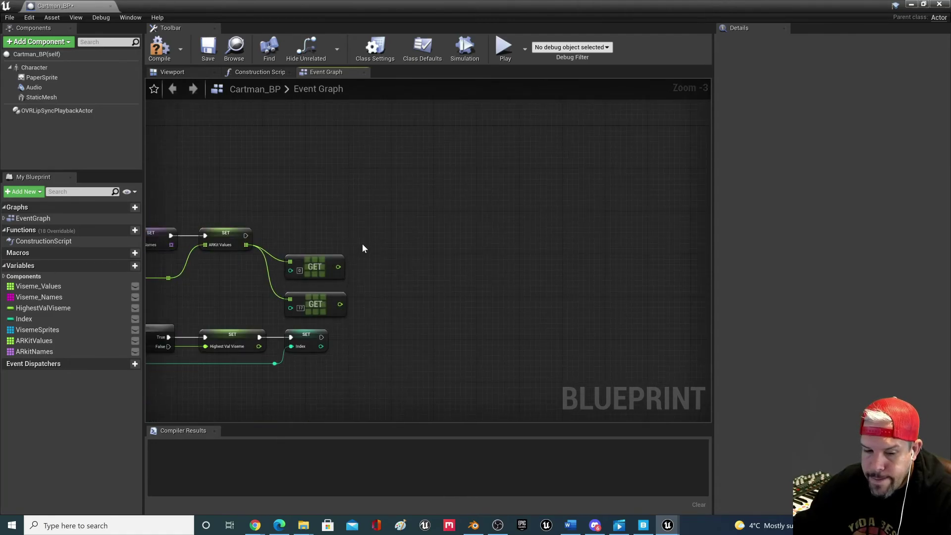
scroll(362, 242, up, 1)
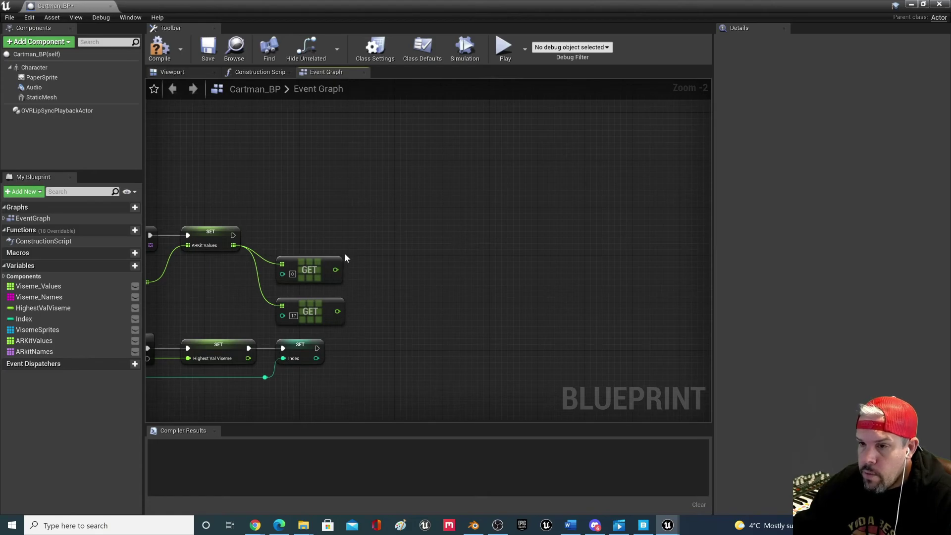
drag(233, 235, 471, 230)
text(set morp)
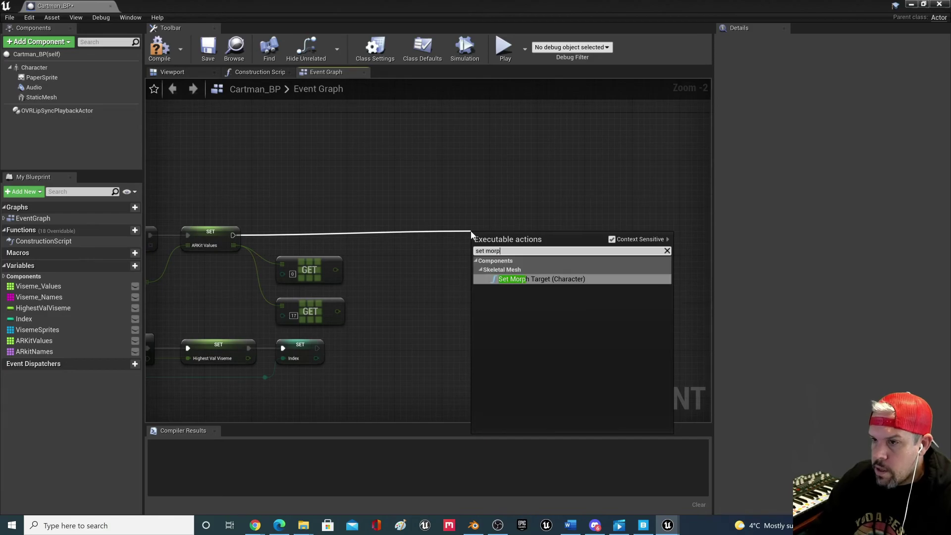
text(h)
click(520, 279)
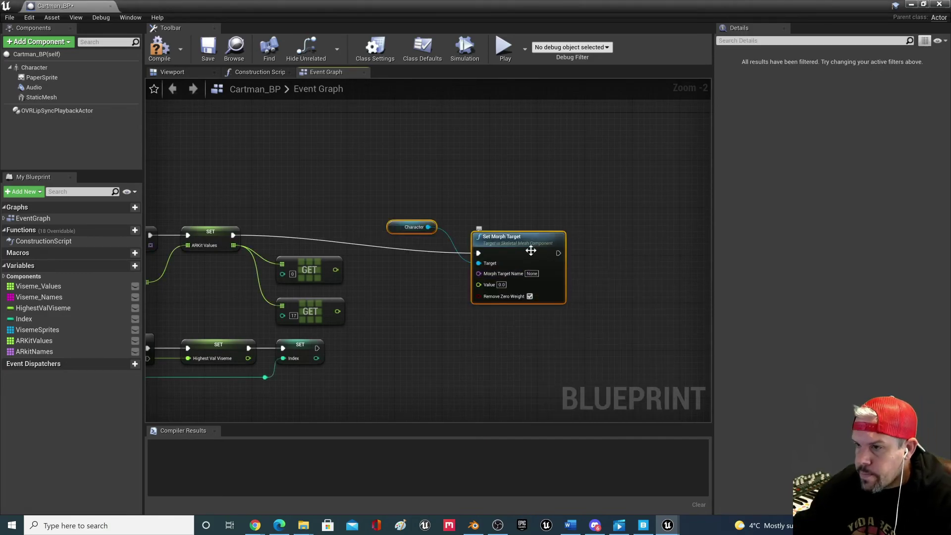
- Dock the Cartman_BP editor in the main window and open the SouthPark_Cartman skeletal mesh from the Cartman folder
drag(89, 7, 176, 11)
click(62, 5)
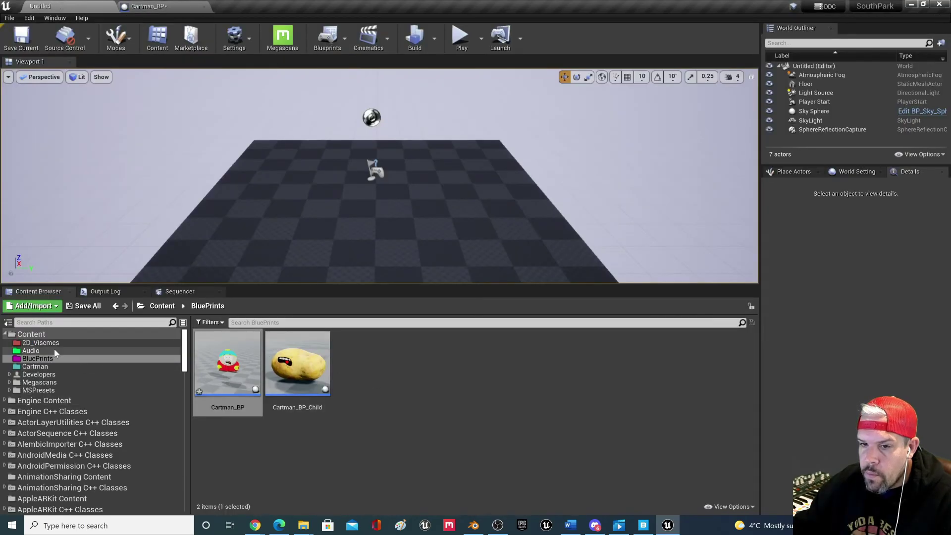
click(35, 366)
scroll(355, 383, down, 3)
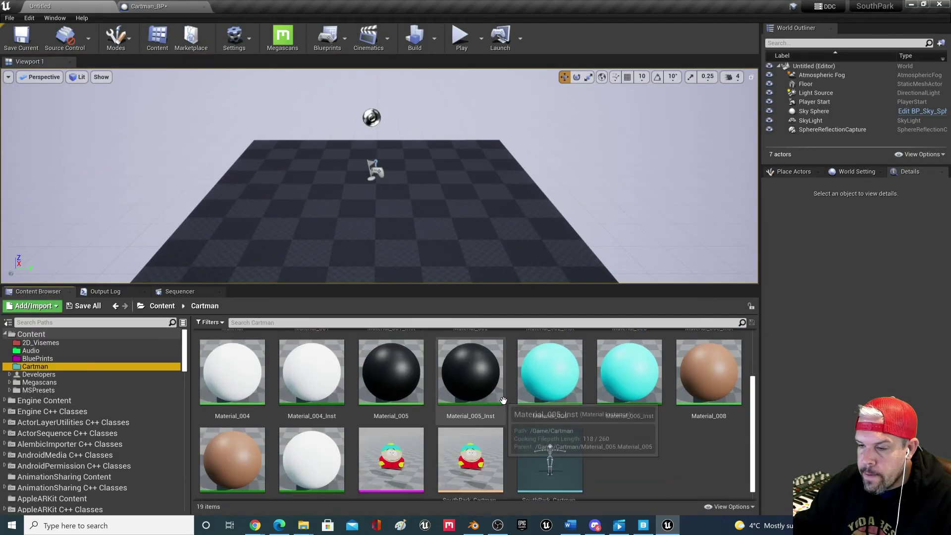
double_click(393, 450)
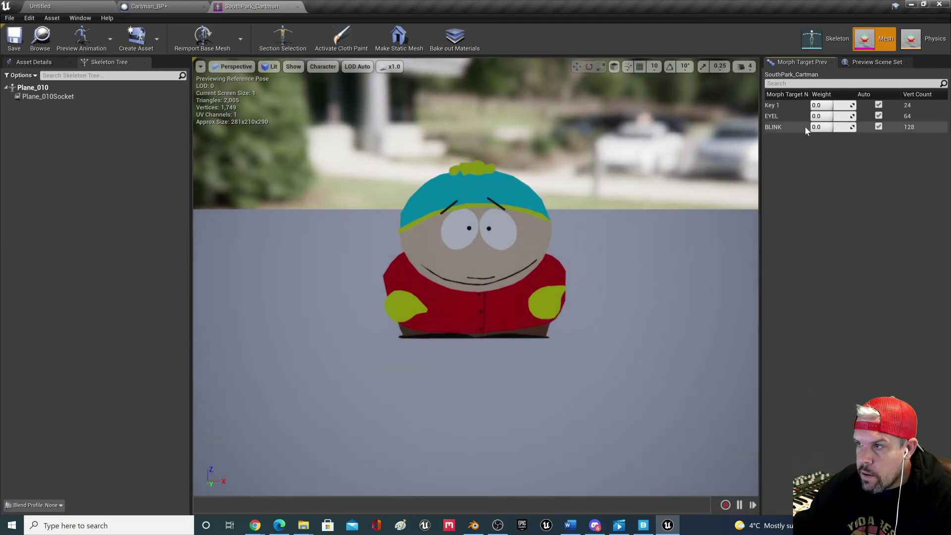
- Preview the BLINK morph target on the Cartman mesh and return its weight to 0.0
mouse_move(816, 126)
mouse_down()
mouse_move(837, 127)
mouse_move(808, 127)
mouse_move(816, 127)
mouse_up()
click(816, 127)
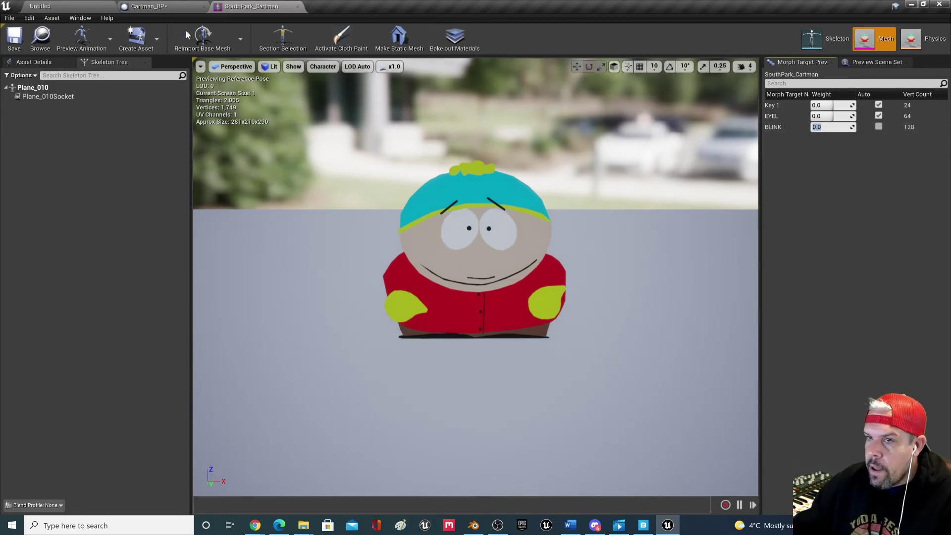
- Return to Cartman_BP and move the Character and Set Morph Target nodes level with the ARKit Values SET node, leaving space beyond the Get nodes
click(178, 6)
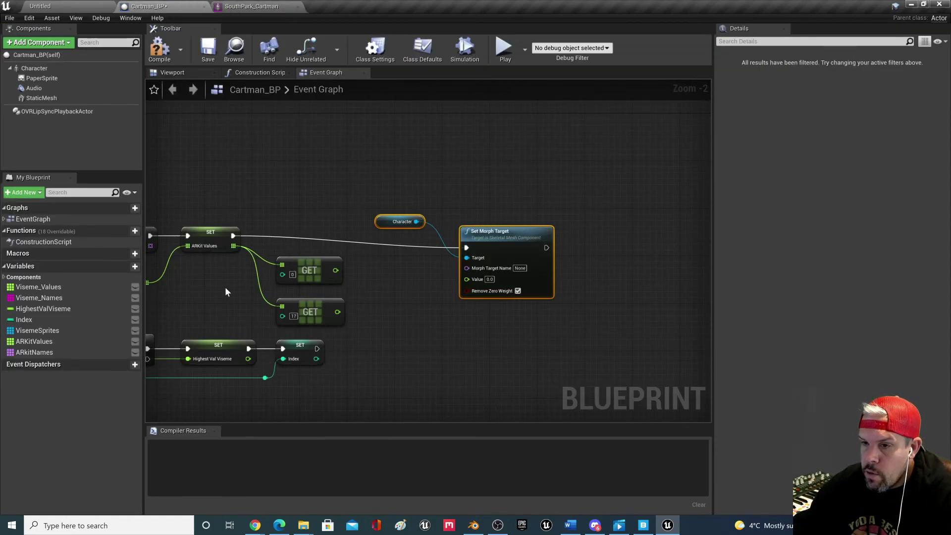
scroll(254, 287, down, 2)
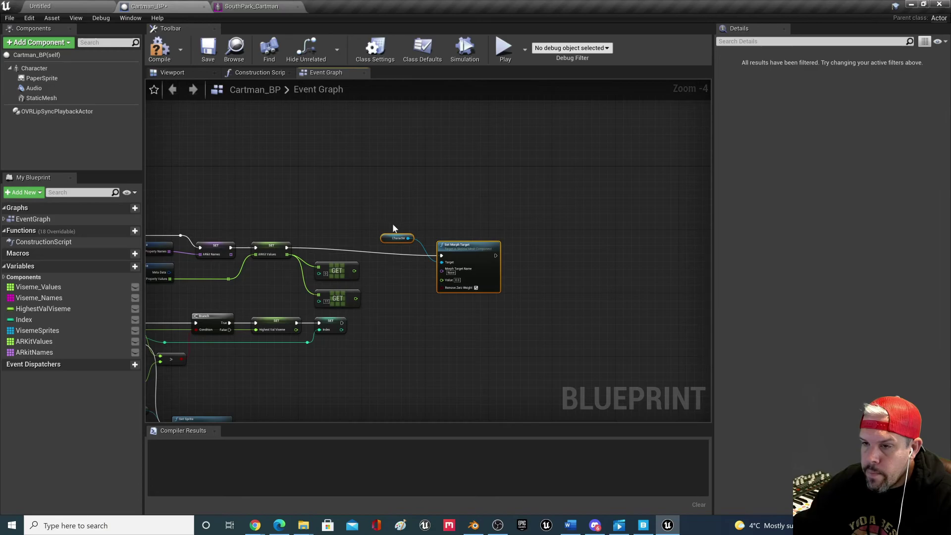
drag(474, 240, 461, 240)
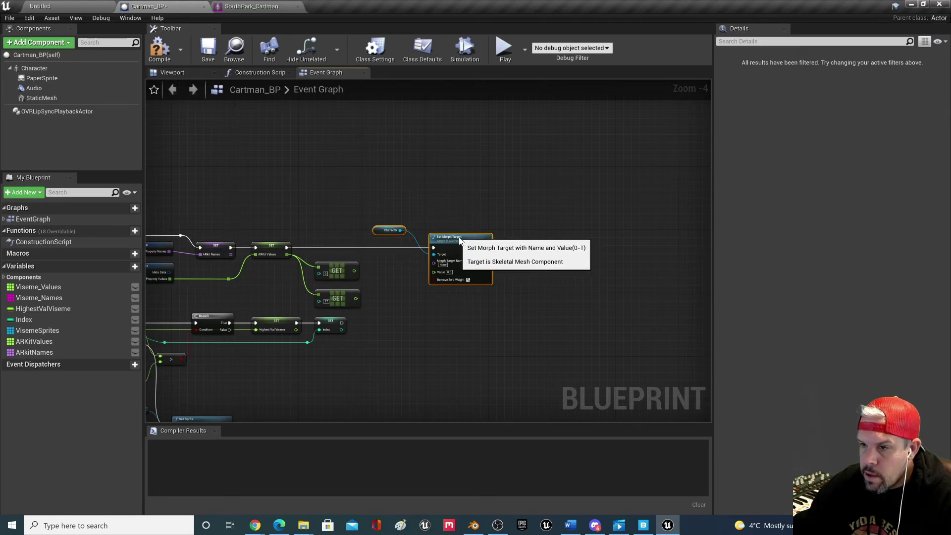
scroll(382, 168, up, 2)
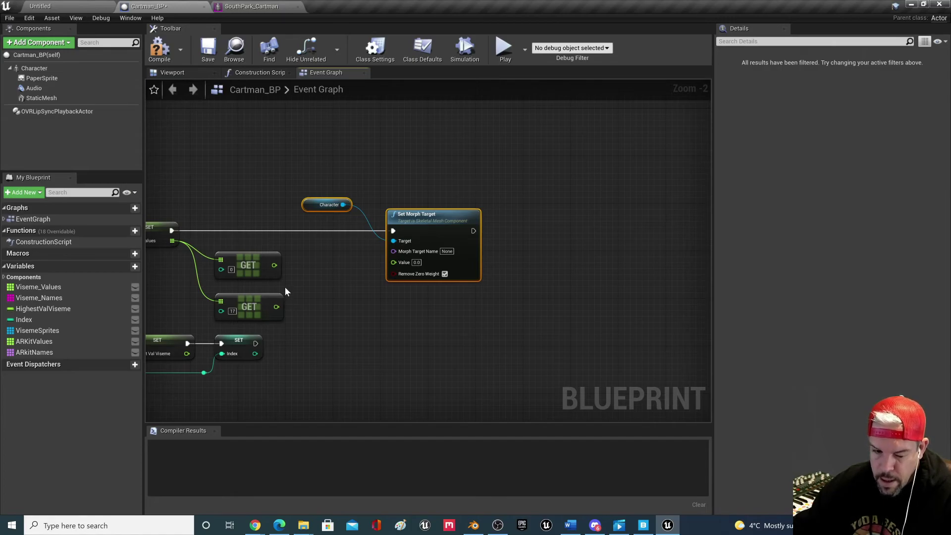
right_drag(352, 253, 394, 235)
drag(447, 203, 477, 198)
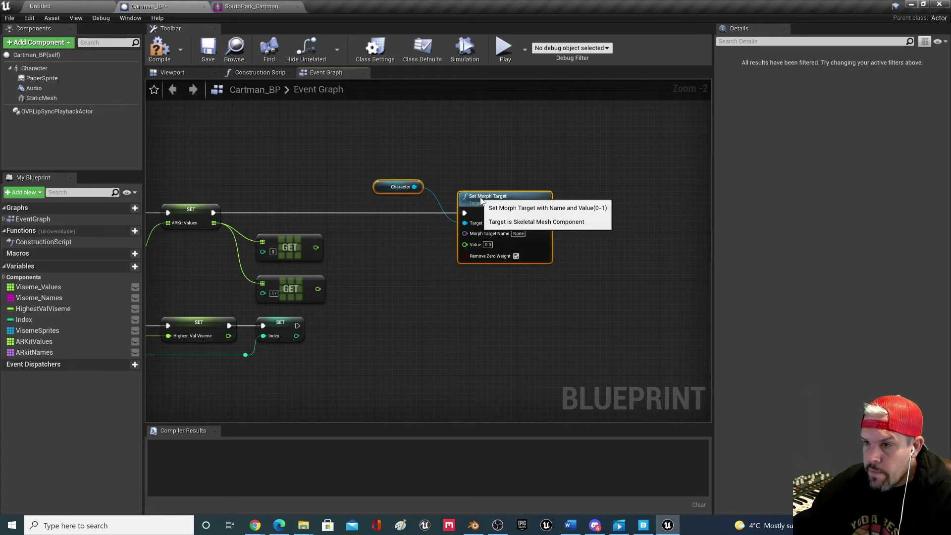
right_drag(402, 286, 363, 268)
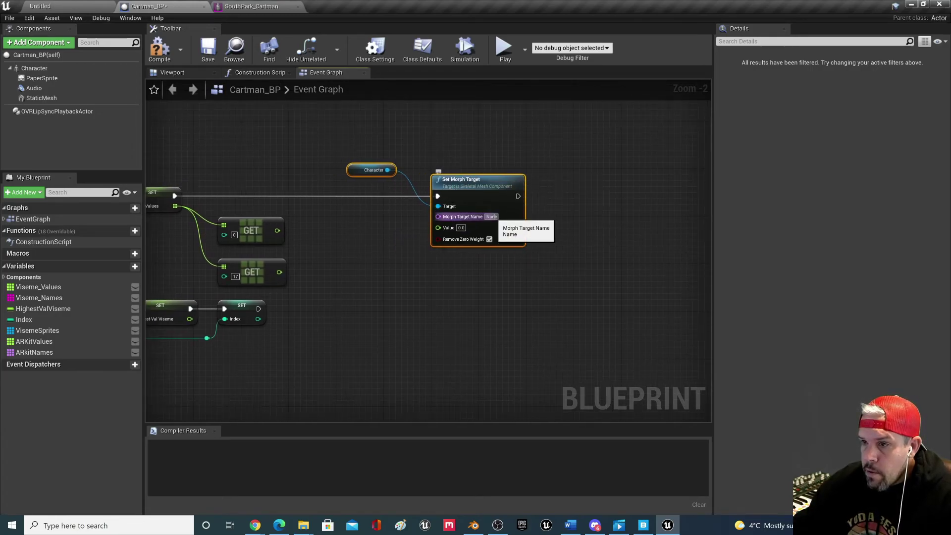
- Check the morph target name on the SouthPark_Cartman mesh and set the Set Morph Target node's Morph Target Name to BLINK
click(248, 6)
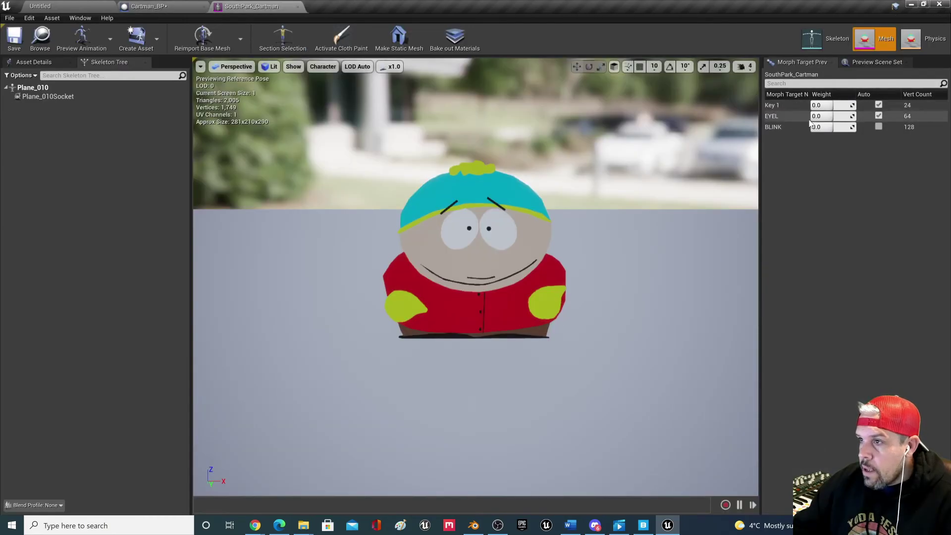
click(149, 6)
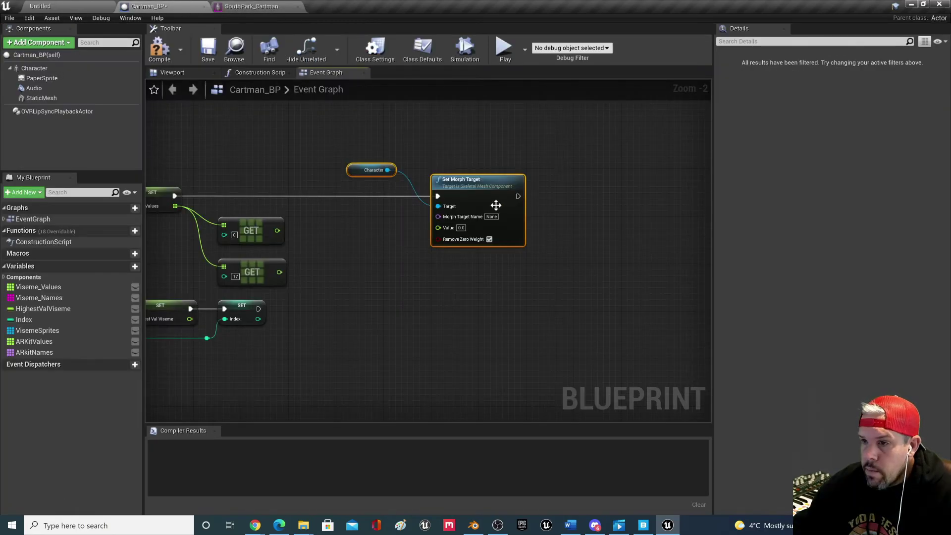
click(492, 216)
text(BLINK)
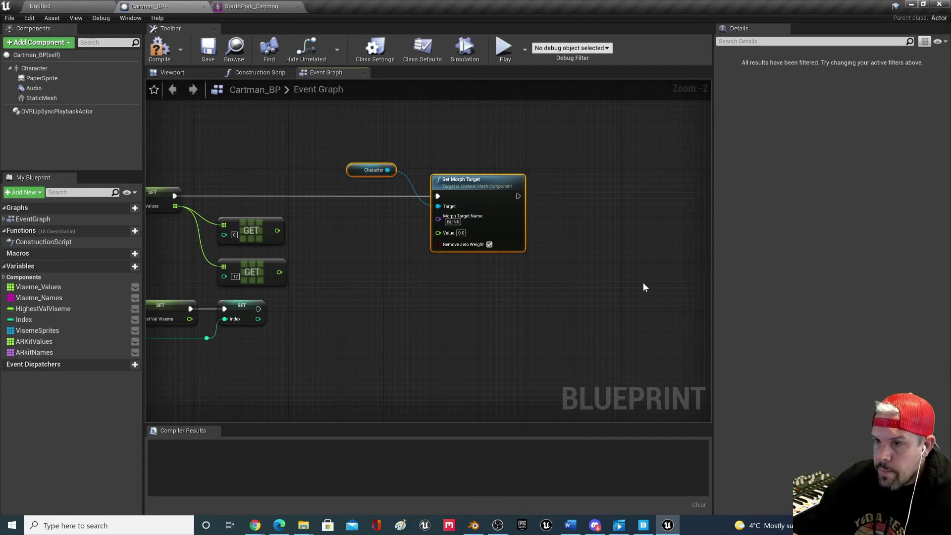
scroll(500, 285, up, 1)
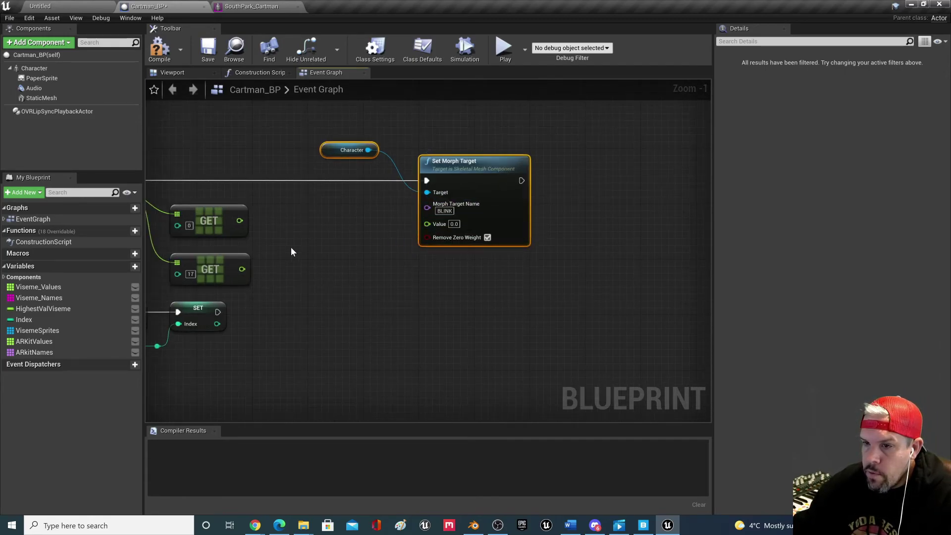
- Add a Print String node from the output of the index 0 Get node
drag(241, 217, 309, 212)
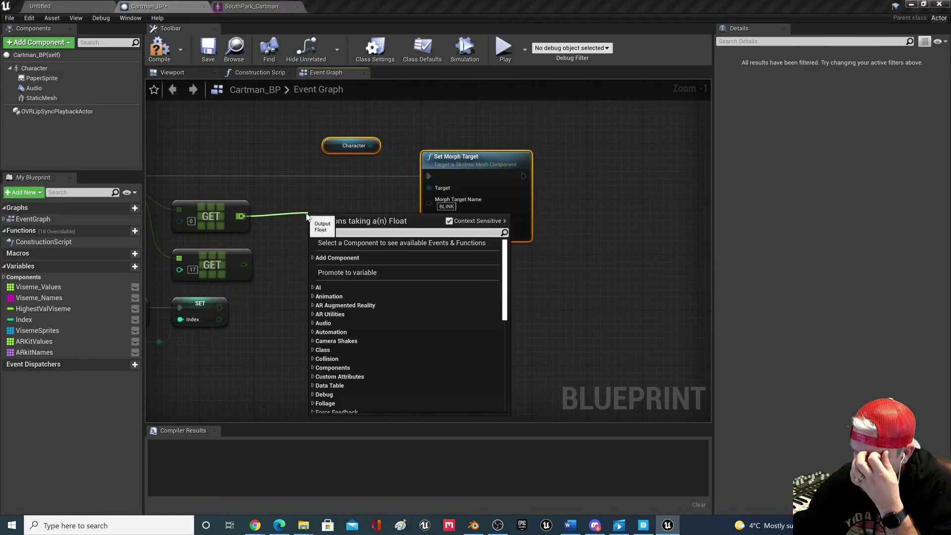
click(304, 186)
scroll(297, 208, down, 2)
right_drag(292, 226, 367, 243)
drag(326, 235, 382, 222)
text(prit)
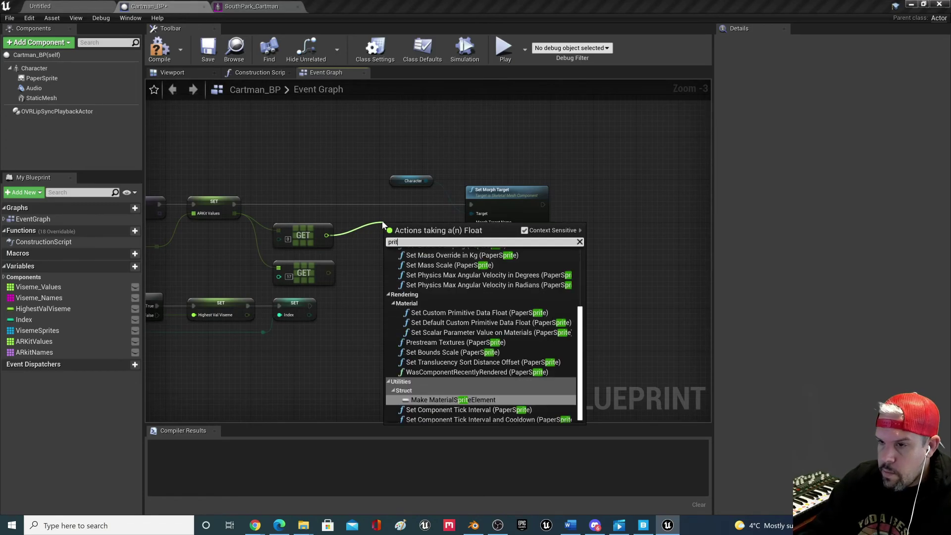
key(BackSpace)
text(nt)
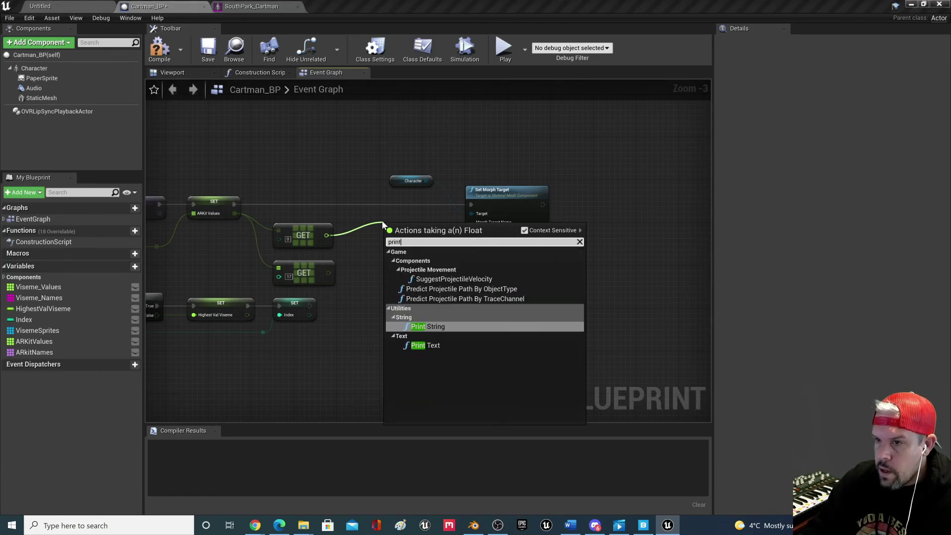
click(442, 325)
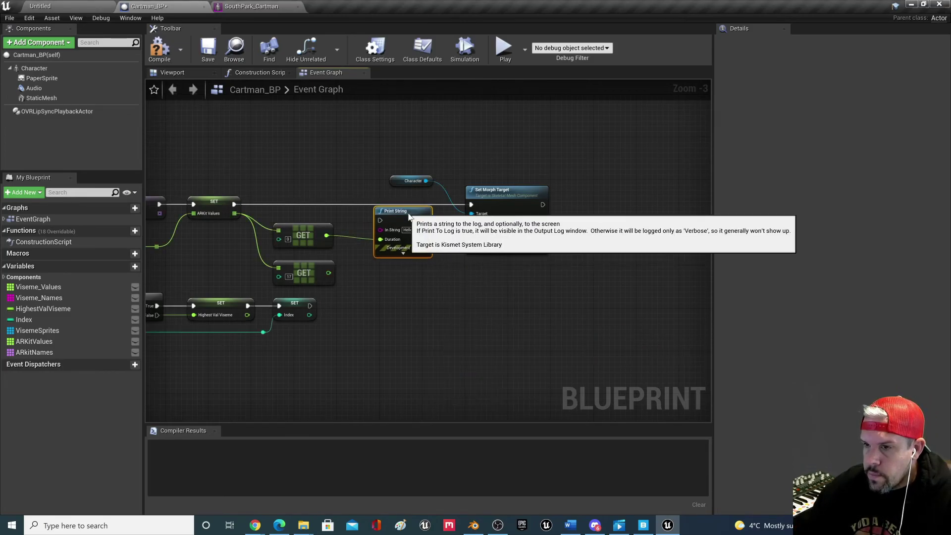
- Run Print String between the ARKit Values SET and Set Morph Target nodes, feed the index 0 value into In String, and compile
drag(402, 200, 403, 194)
drag(235, 204, 474, 205)
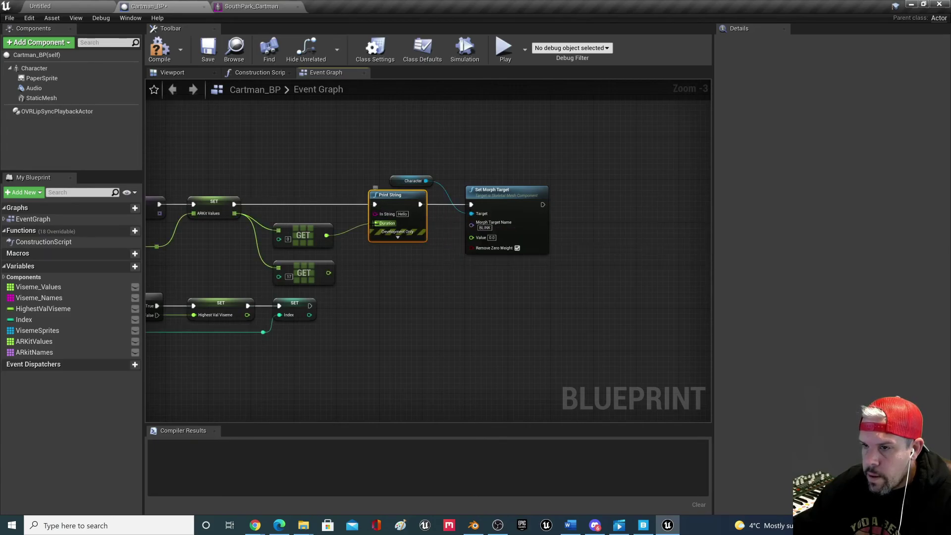
drag(331, 239, 375, 213)
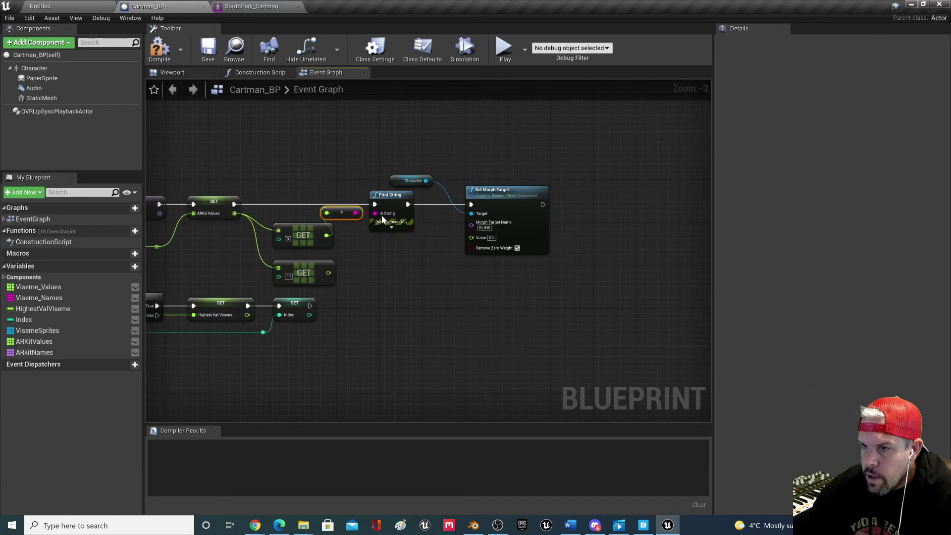
key(F7)
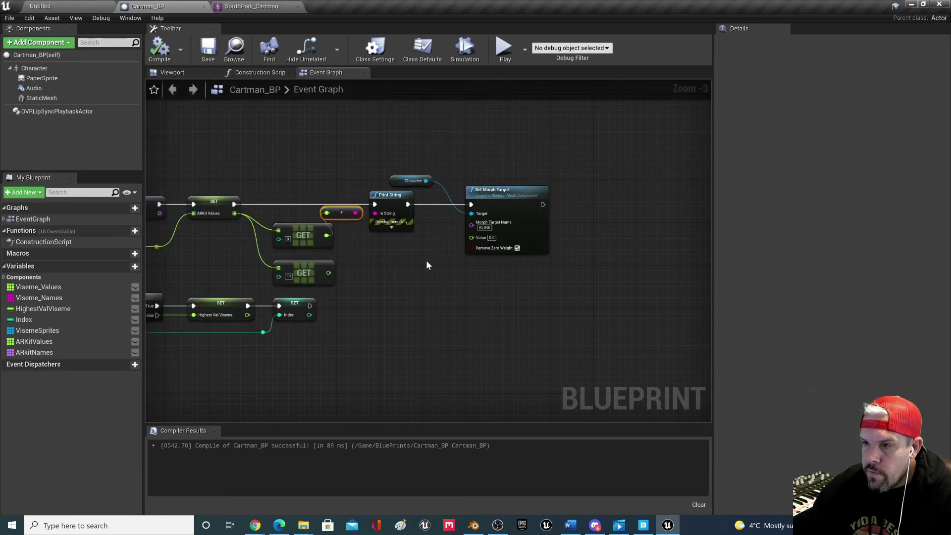
scroll(409, 242, down, 1)
key(F7)
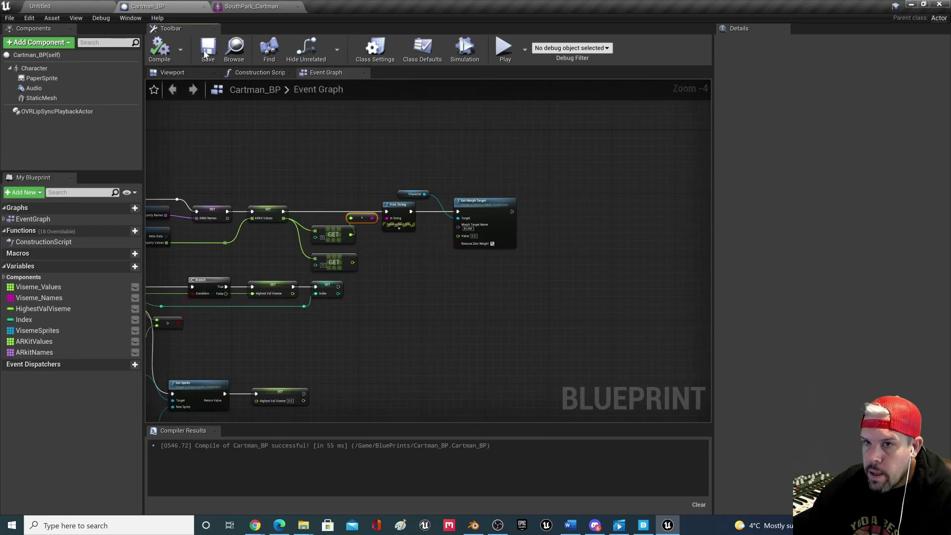
scroll(378, 239, up, 2)
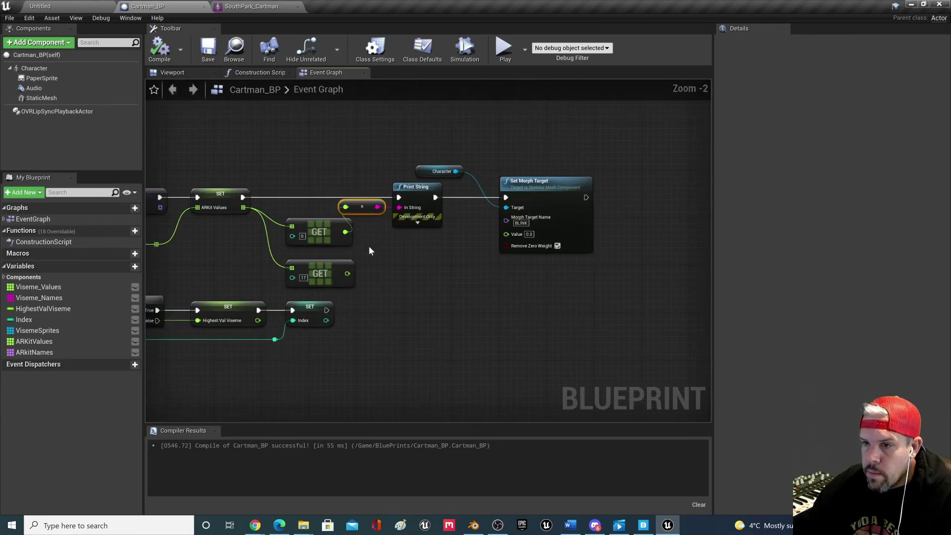
- Switch to the level editor and open the SouthPark level from the Content folder
click(40, 6)
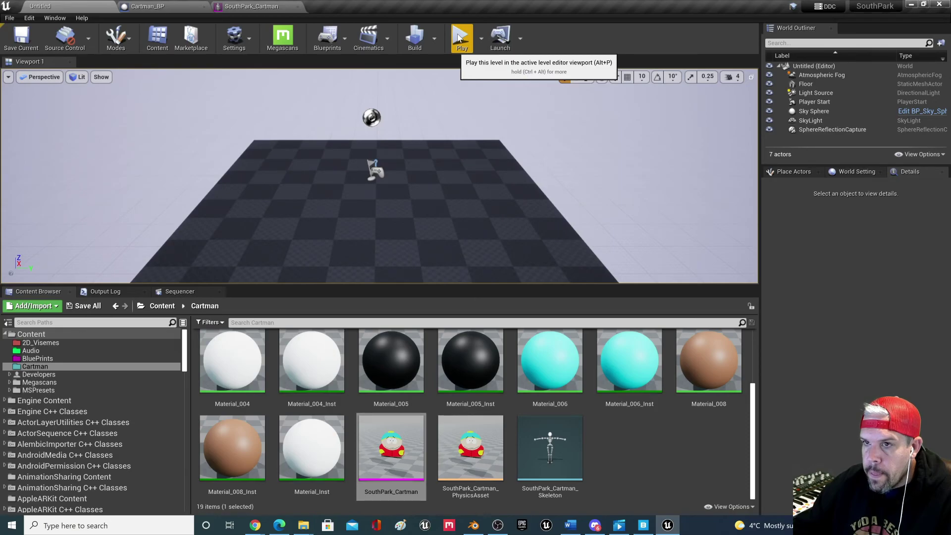
click(184, 6)
click(92, 7)
right_drag(418, 146, 463, 147)
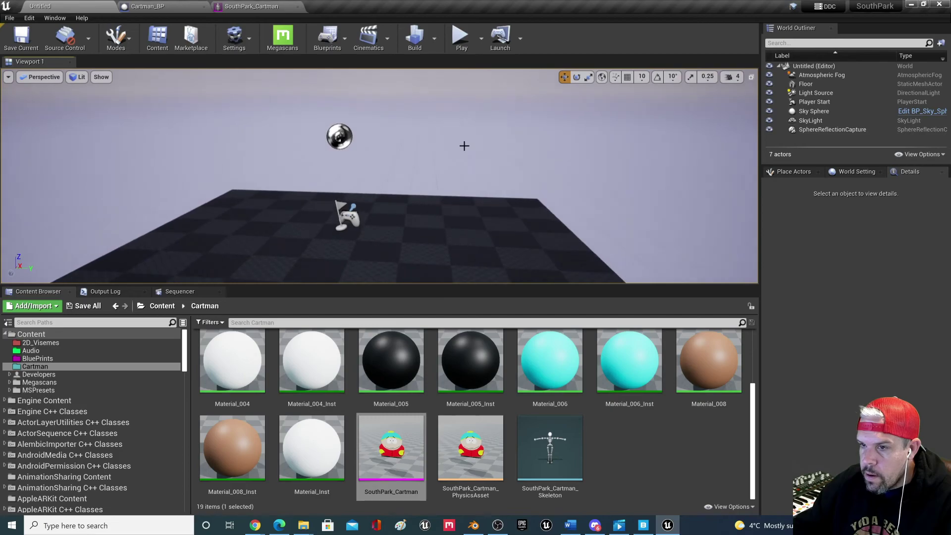
click(141, 6)
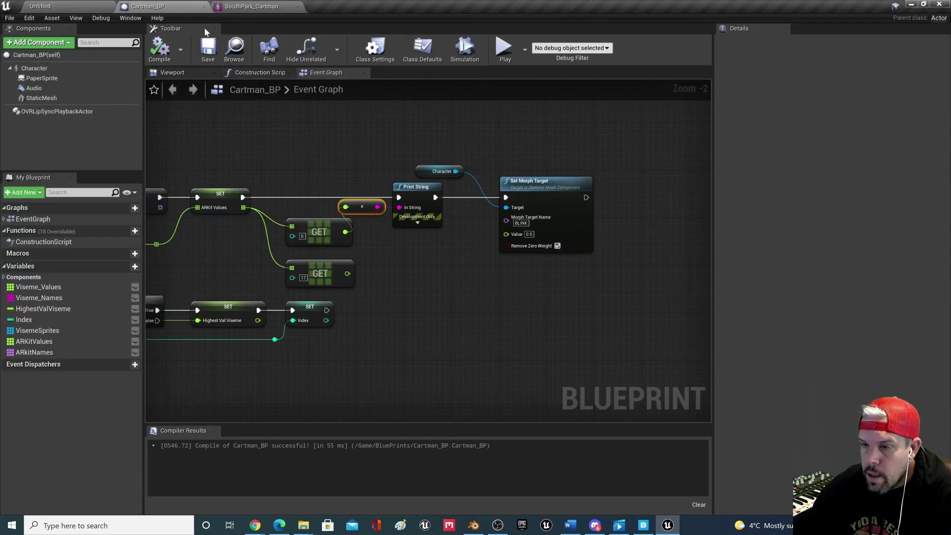
click(57, 6)
click(29, 18)
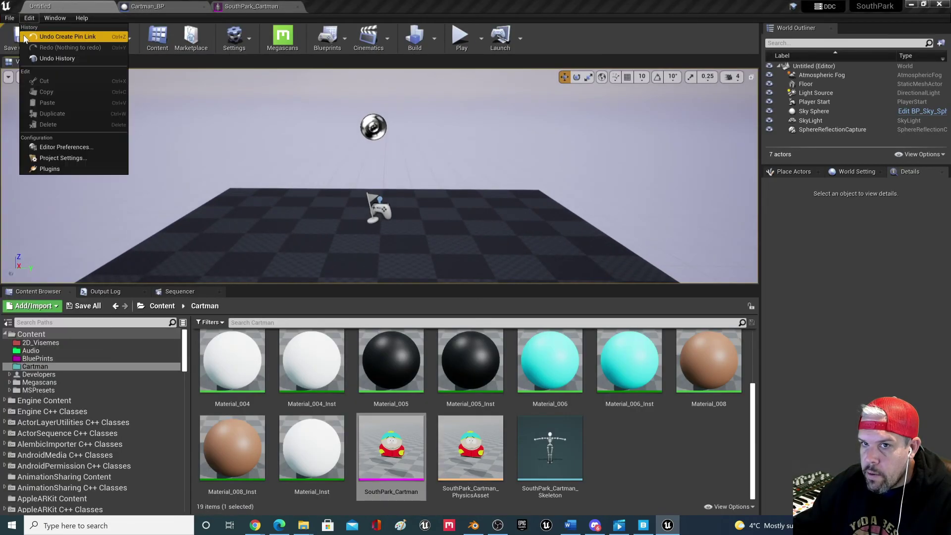
click(9, 18)
click(29, 43)
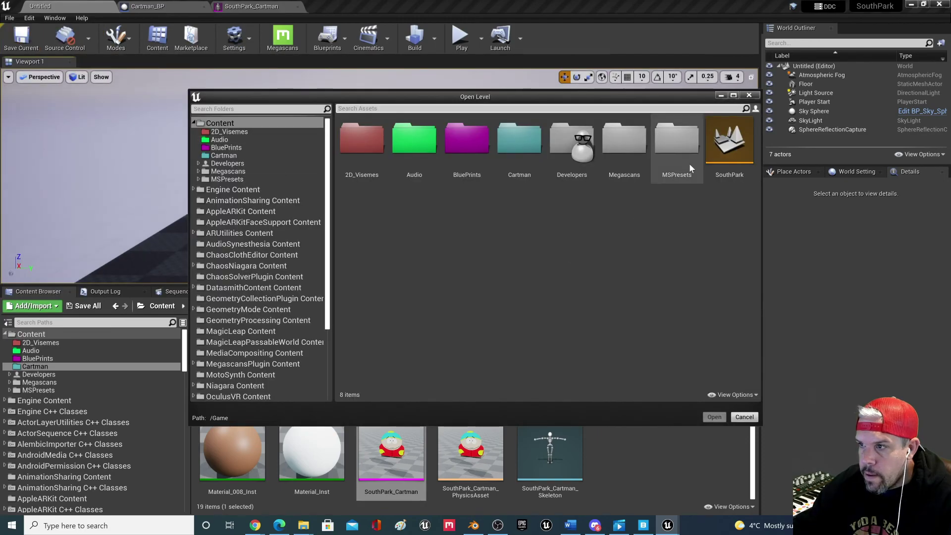
click(730, 141)
click(714, 416)
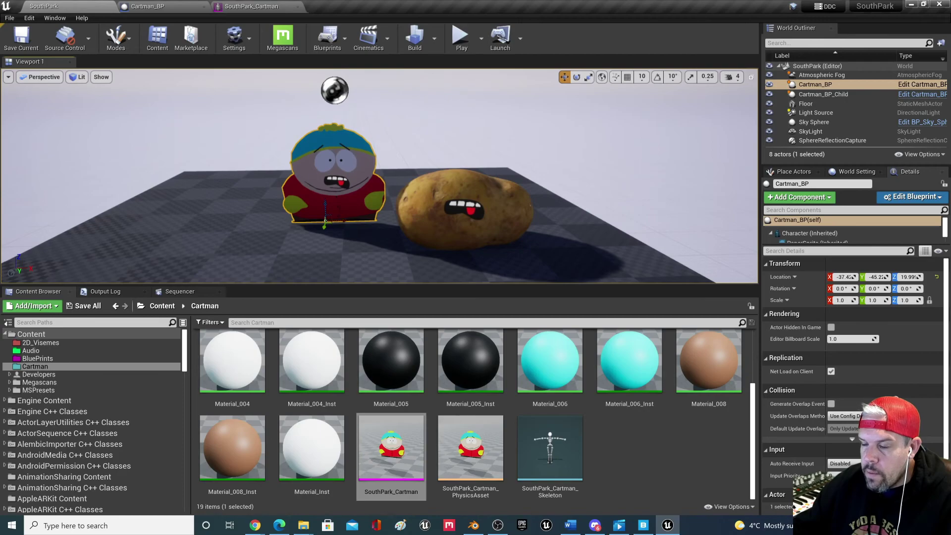
- Play the SouthPark level to watch the printed blink values while blinking, and stop the simulation
click(346, 238)
click(246, 117)
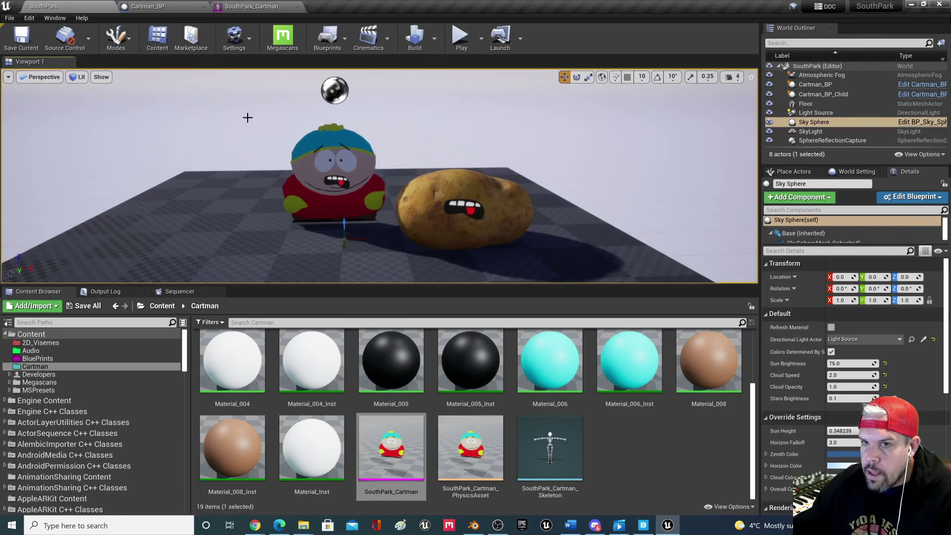
click(461, 37)
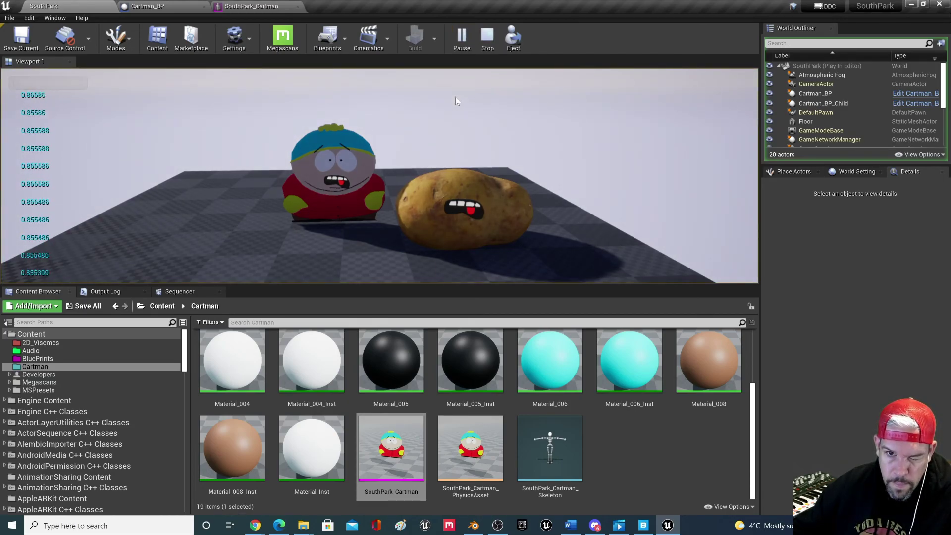
click(490, 38)
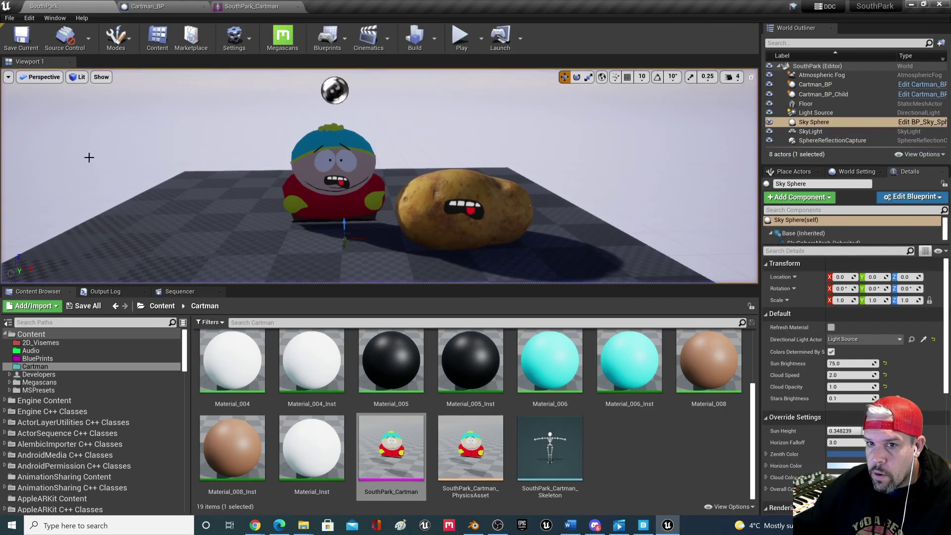
- Examine the Output Log for how the printed blink values change between open and closed eyes
click(105, 292)
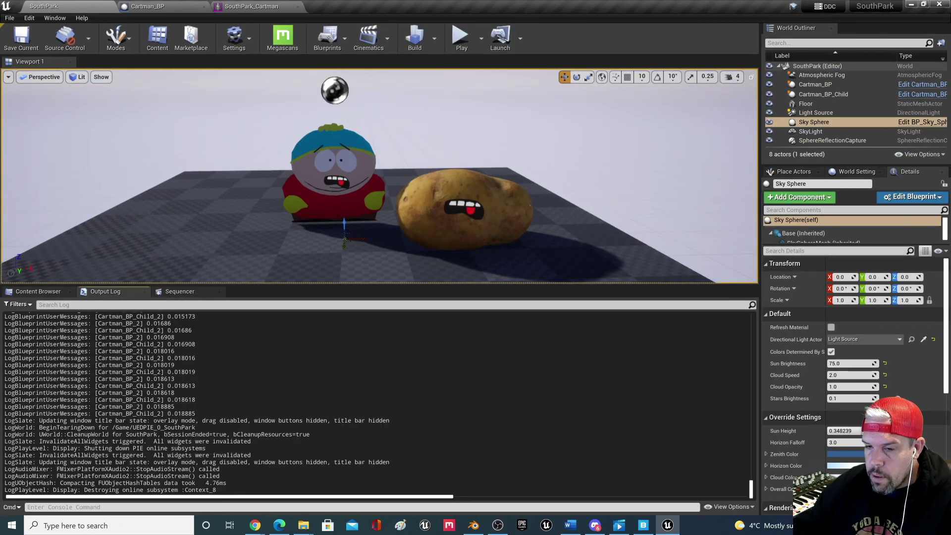
scroll(199, 402, up, 10)
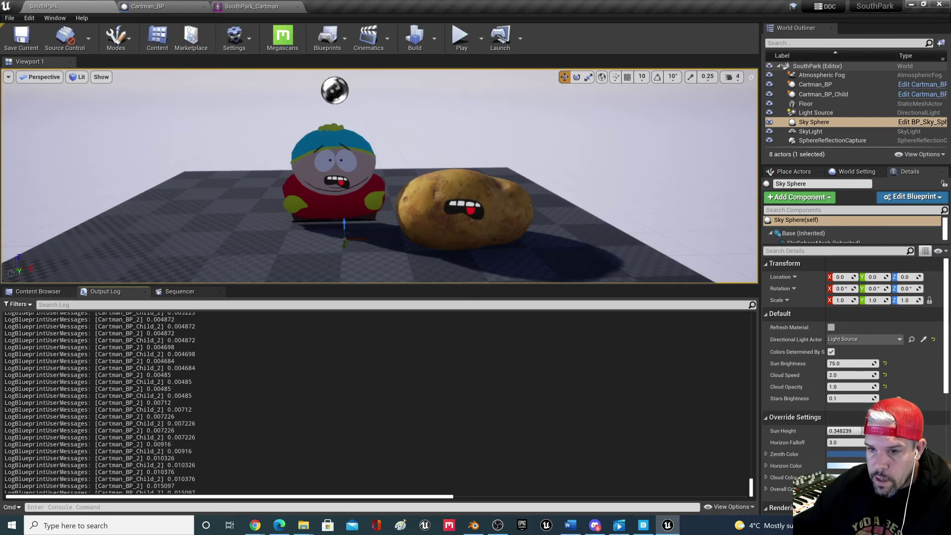
drag(751, 487, 752, 440)
scroll(377, 404, up, 2)
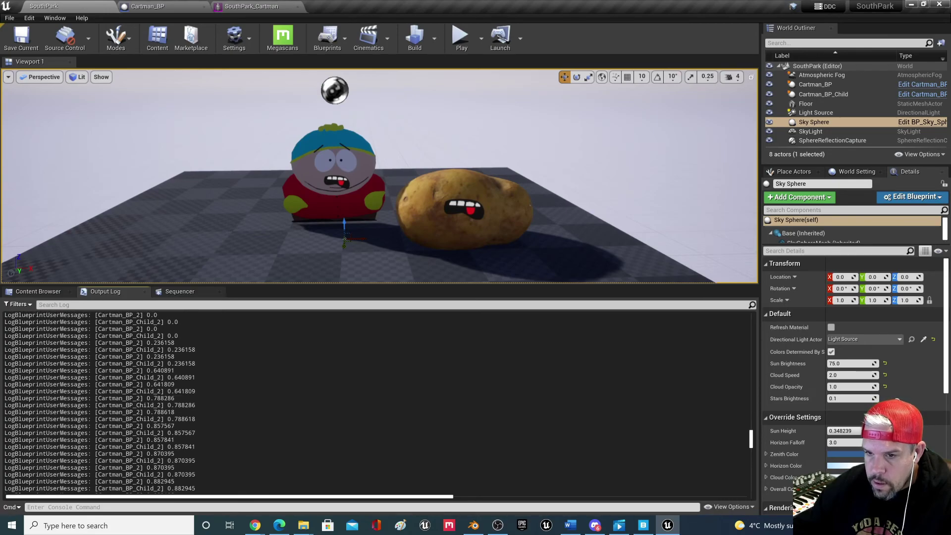
scroll(377, 402, down, 3)
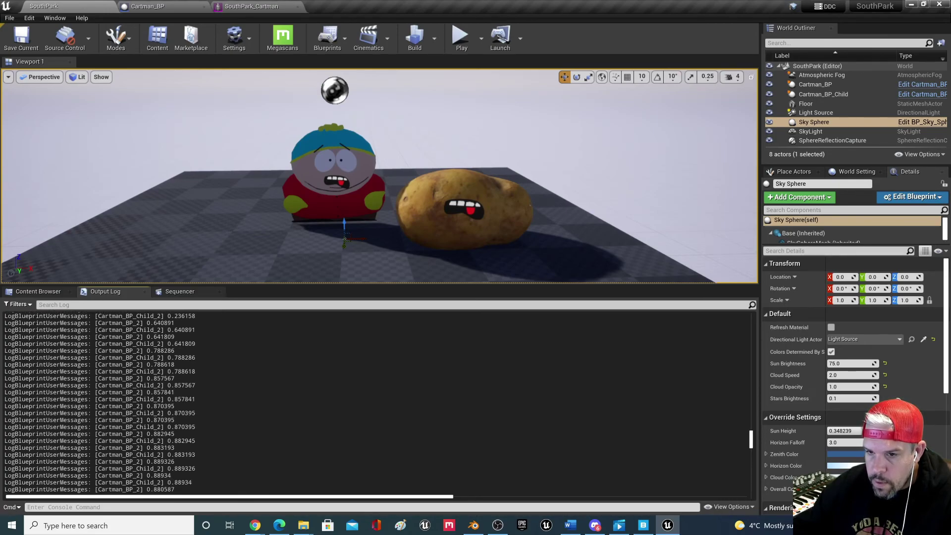
scroll(377, 403, down, 5)
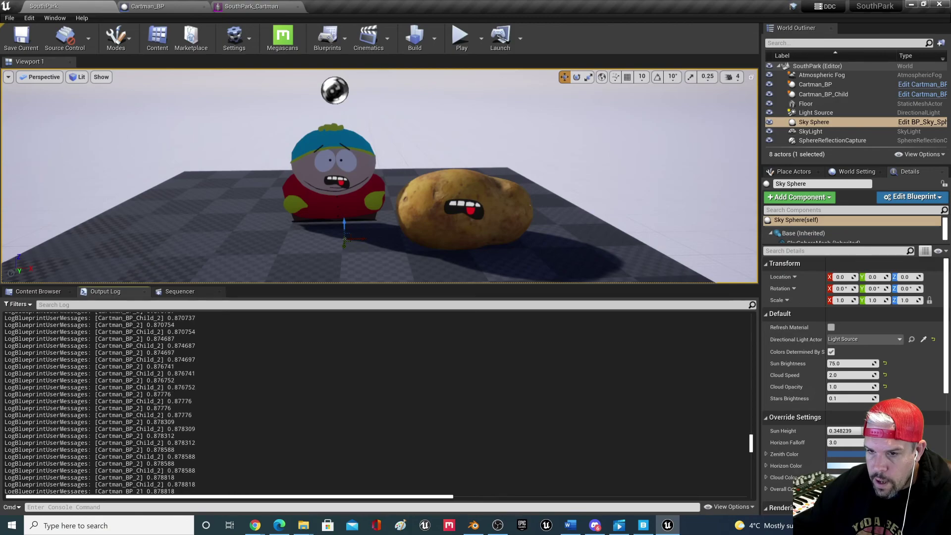
scroll(376, 402, down, 9)
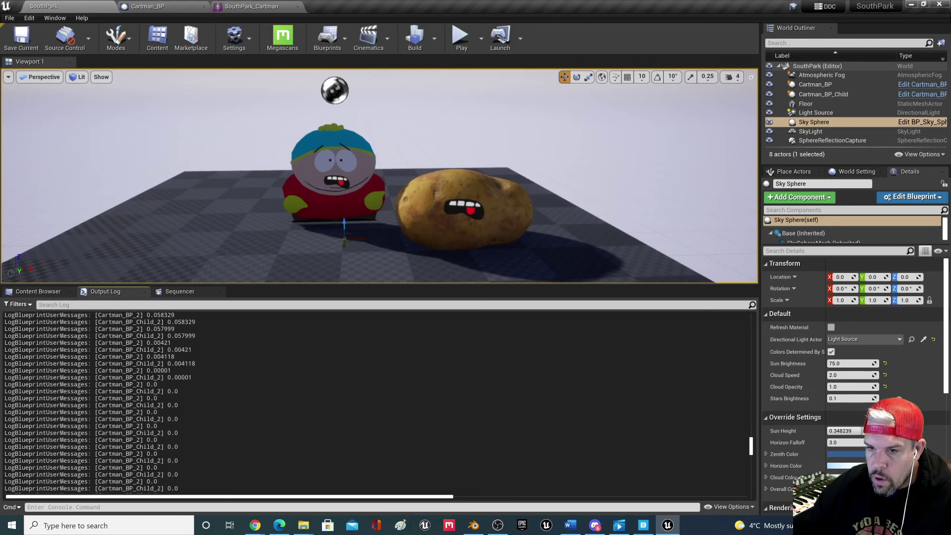
- Return to the Cartman_BP event graph and delete the Print String node with its float-to-string conversion
click(247, 5)
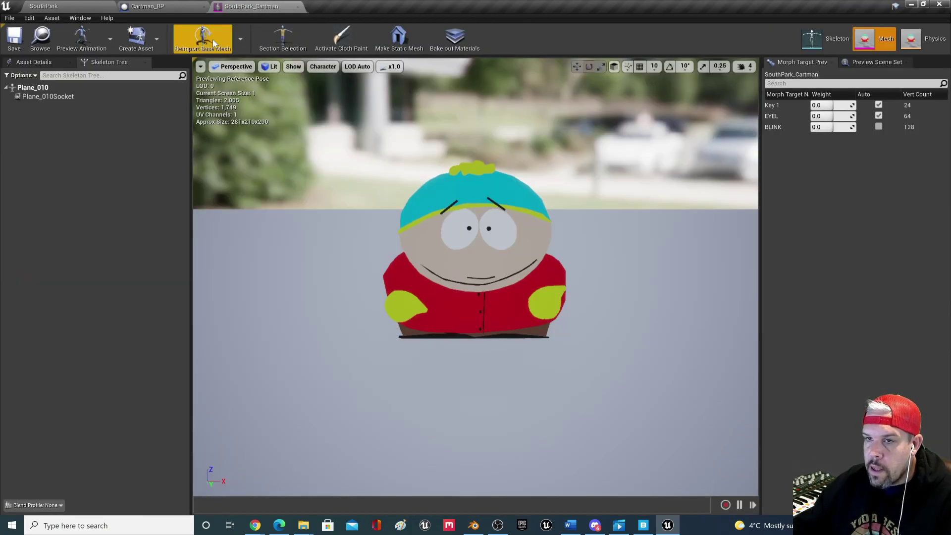
click(167, 5)
right_drag(417, 320, 372, 331)
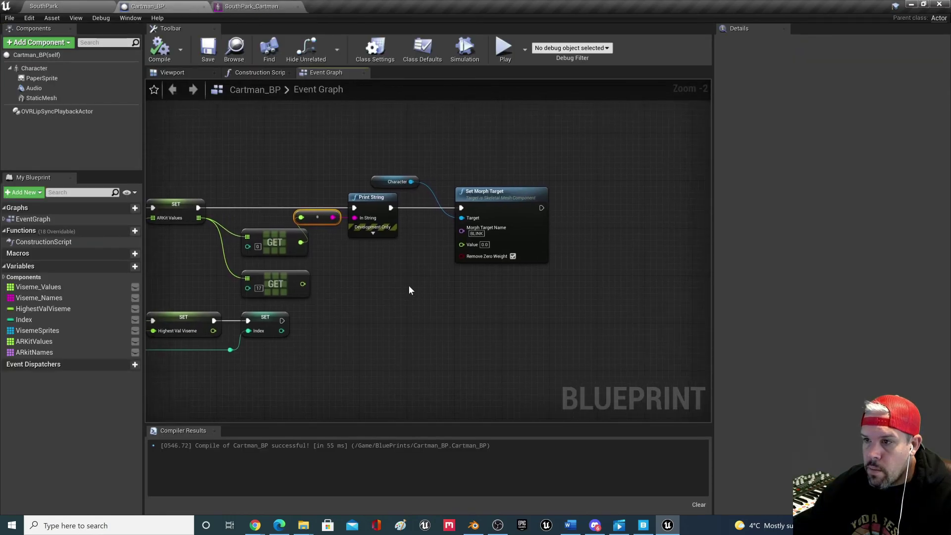
click(364, 218)
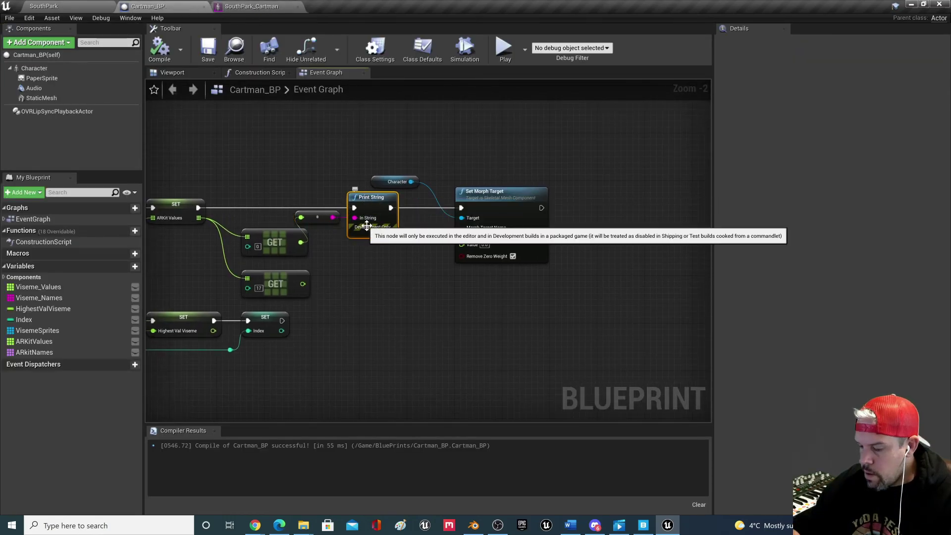
key(Delete)
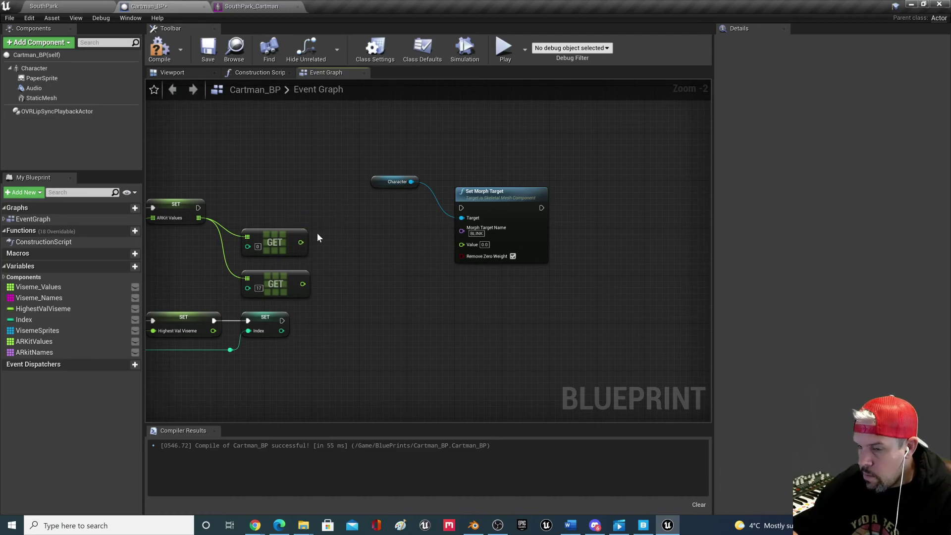
- Run Set Morph Target directly from the ARKit Values SET node, feed the index 0 Get output into its Value, and compile and save
drag(198, 207, 461, 208)
drag(301, 243, 458, 250)
click(159, 48)
click(207, 48)
- Play the SouthPark level to test Cartman's blink with face tracking, stop it, and return to the SouthPark_Cartman mesh
click(91, 6)
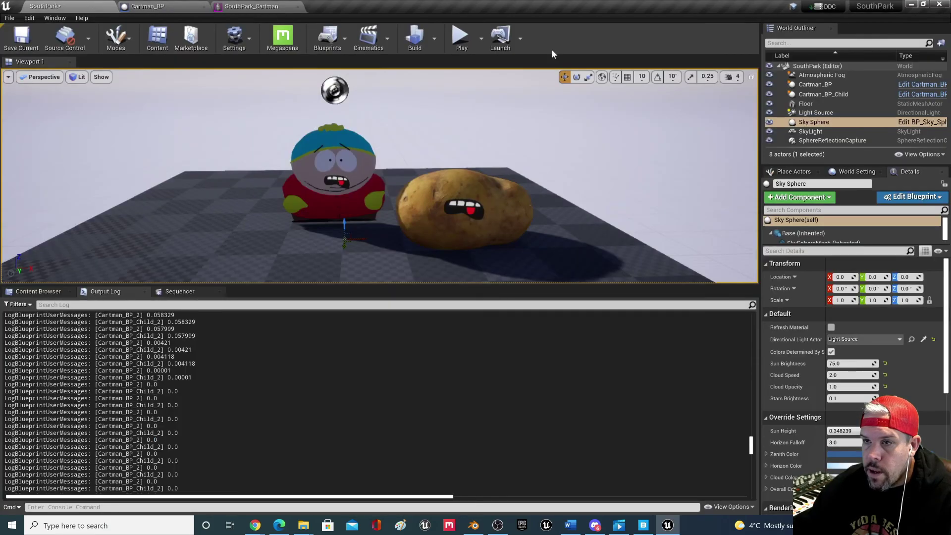
click(460, 36)
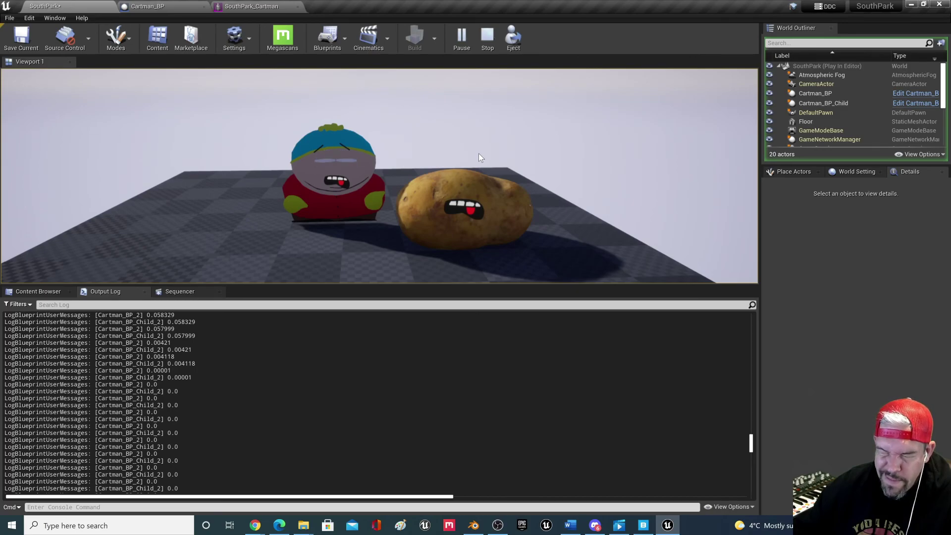
click(487, 37)
click(254, 6)
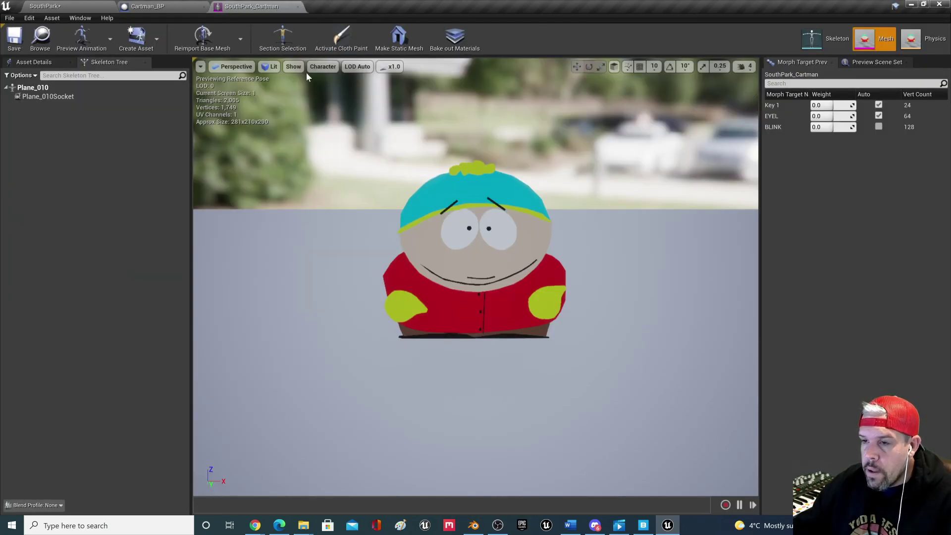
- In the Cartman_BP event graph, add a Set Sprite (PaperSprite) node run from Set Morph Target and place it below
click(148, 6)
right_drag(486, 288, 390, 244)
scroll(372, 265, up, 1)
scroll(278, 256, down, 2)
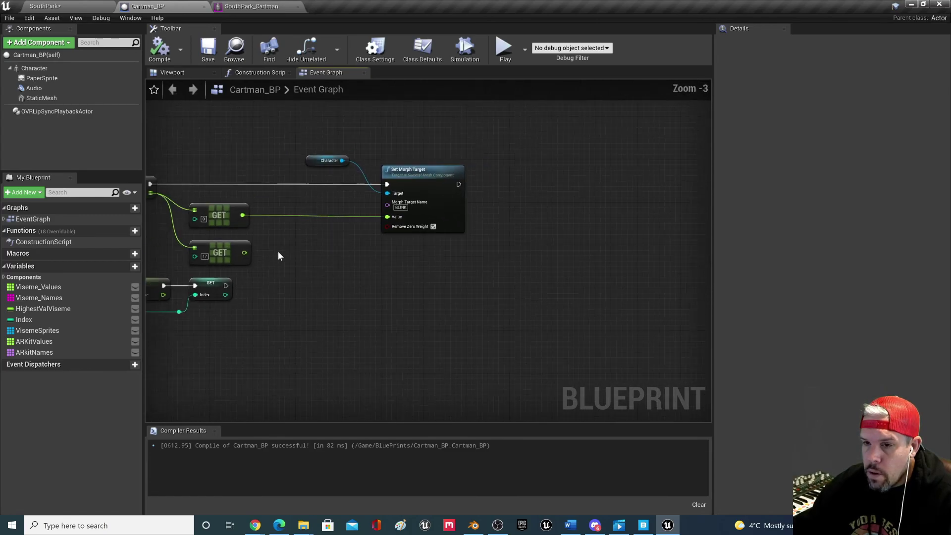
right_drag(277, 254, 342, 248)
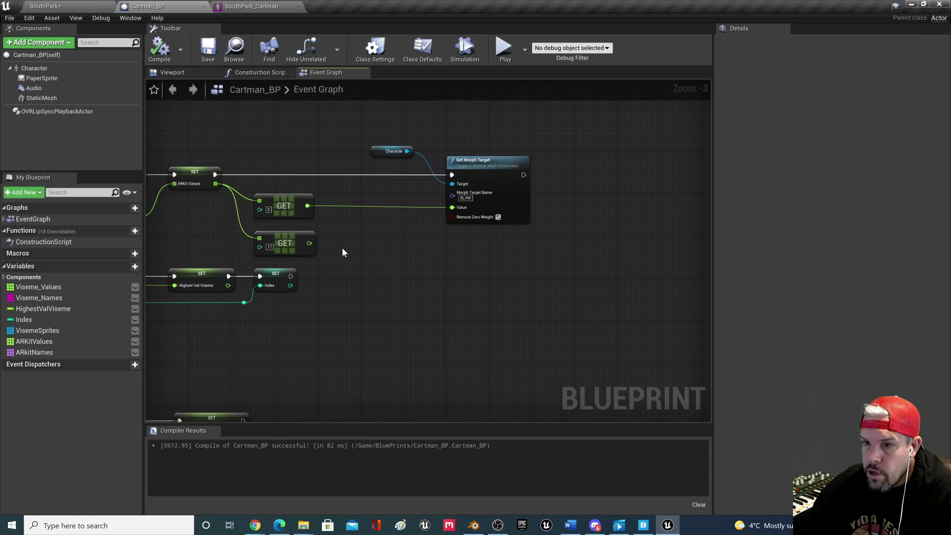
scroll(342, 247, up, 1)
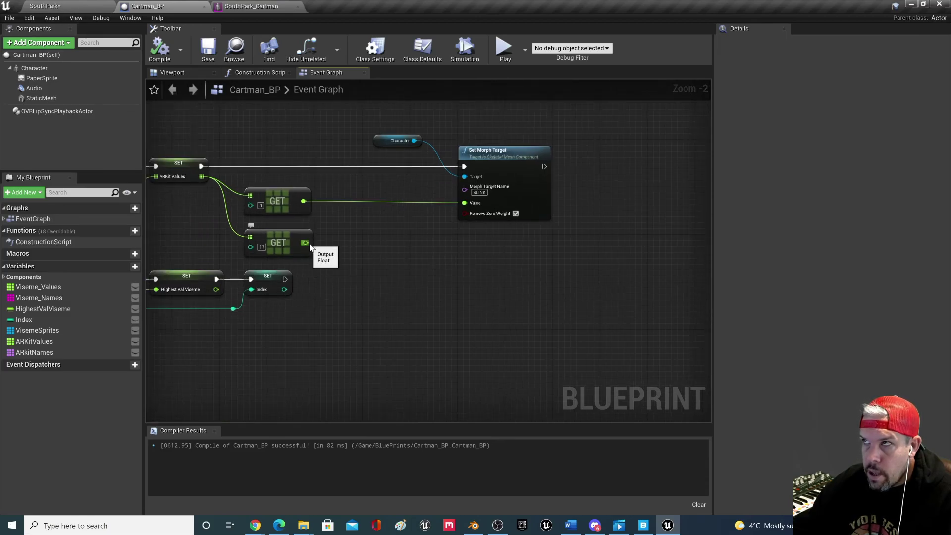
scroll(345, 263, down, 1)
right_drag(345, 263, 332, 272)
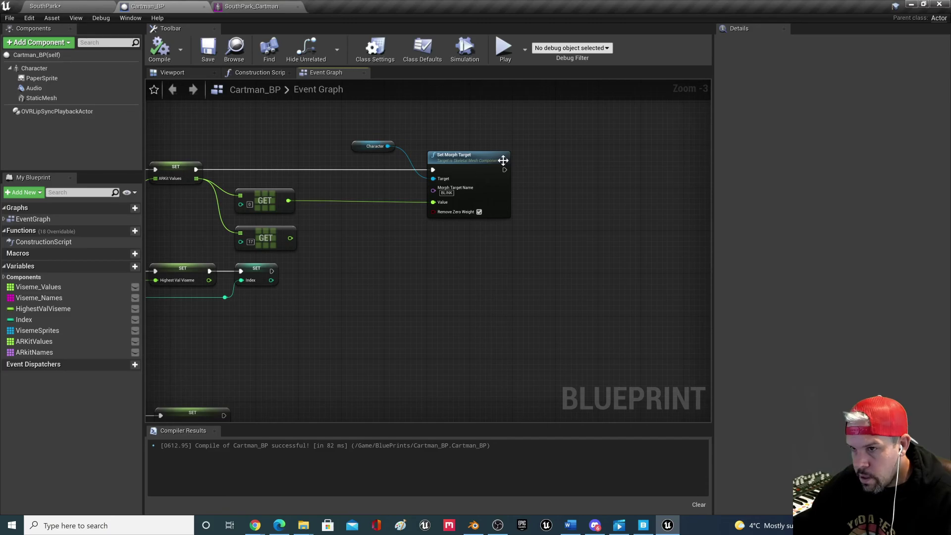
drag(505, 170, 553, 197)
text(set)
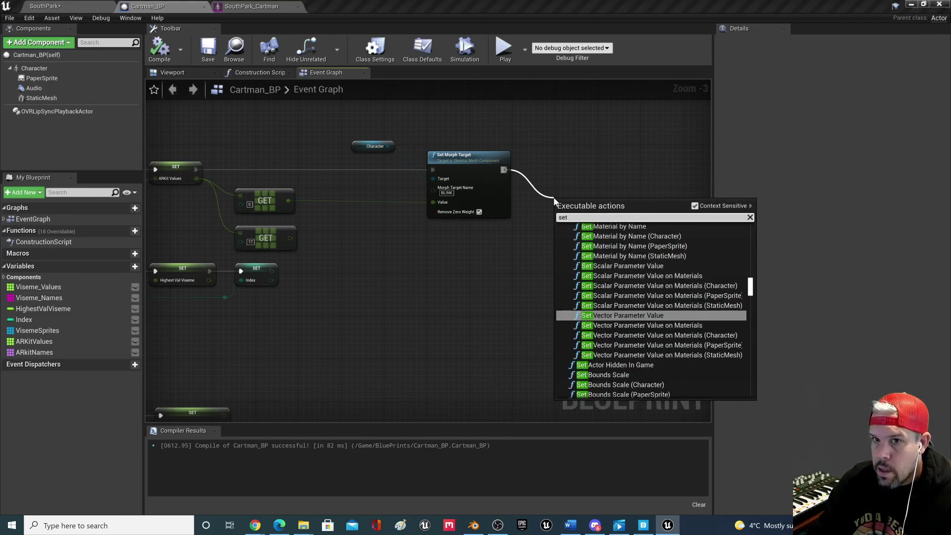
text( pap)
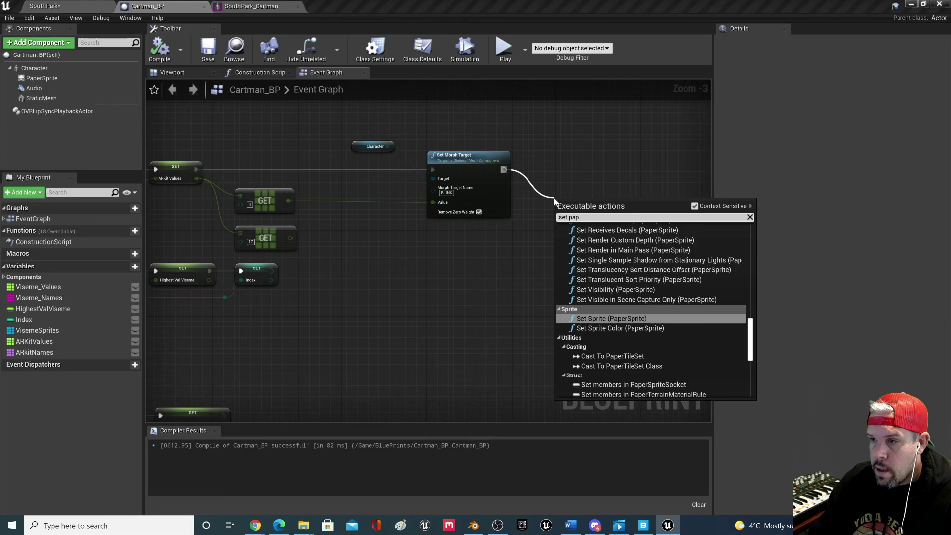
click(627, 319)
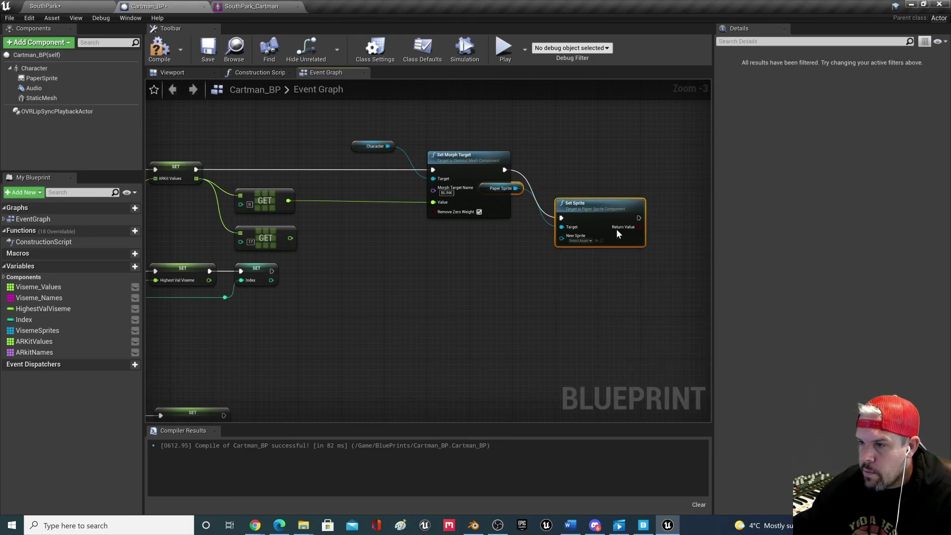
drag(600, 212, 584, 265)
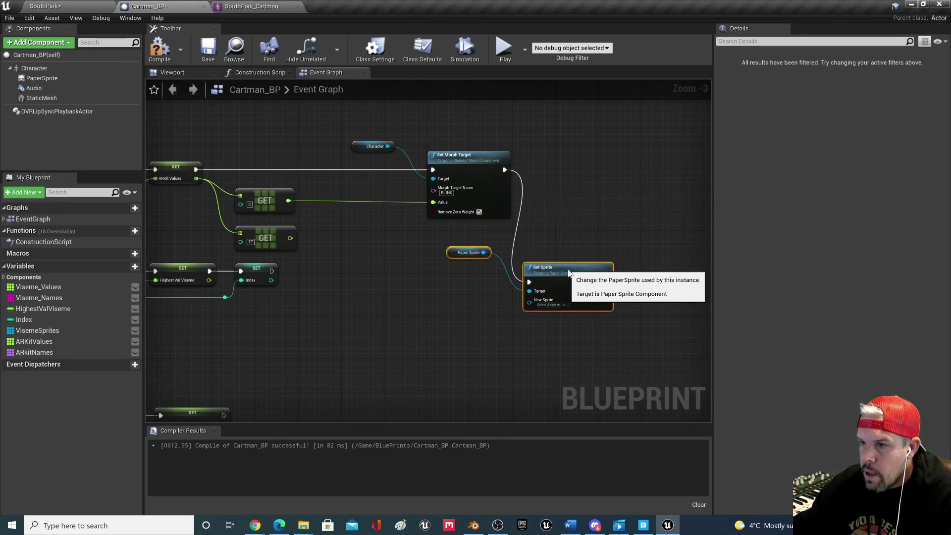
- Detach Set Sprite from Set Morph Target and rearrange the index 17 Get, Set Sprite and Paper Sprite nodes, leaving space after Set Morph Target
right_drag(592, 336, 447, 304)
drag(163, 211, 321, 266)
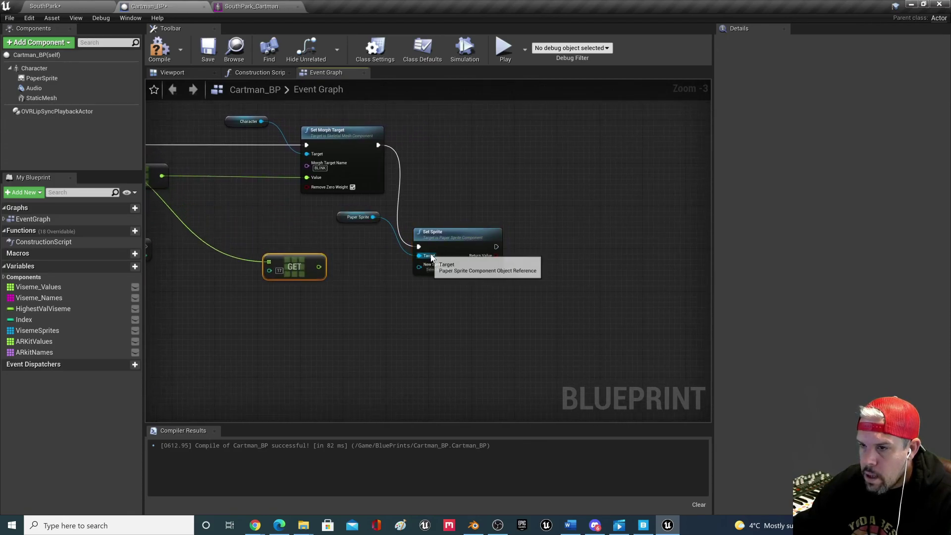
drag(440, 235, 467, 134)
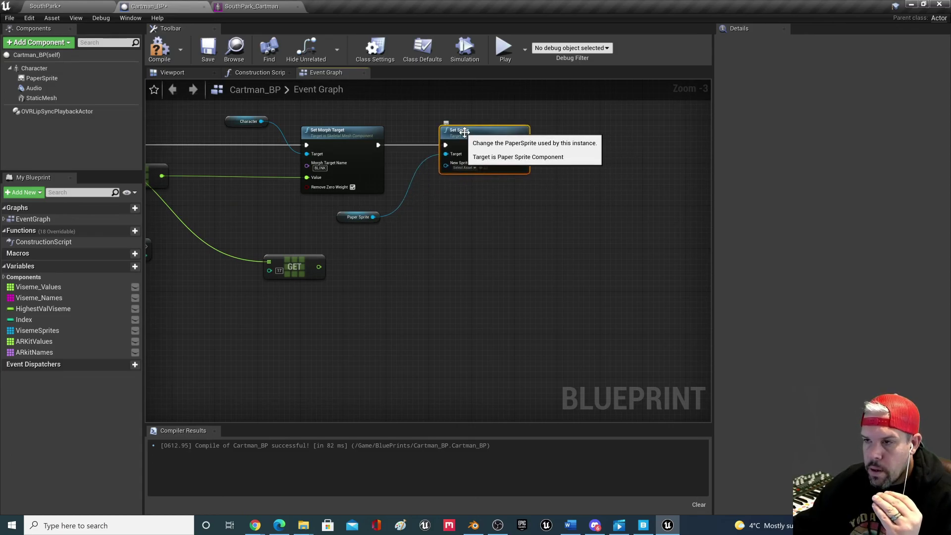
click(391, 246)
drag(332, 211, 397, 101)
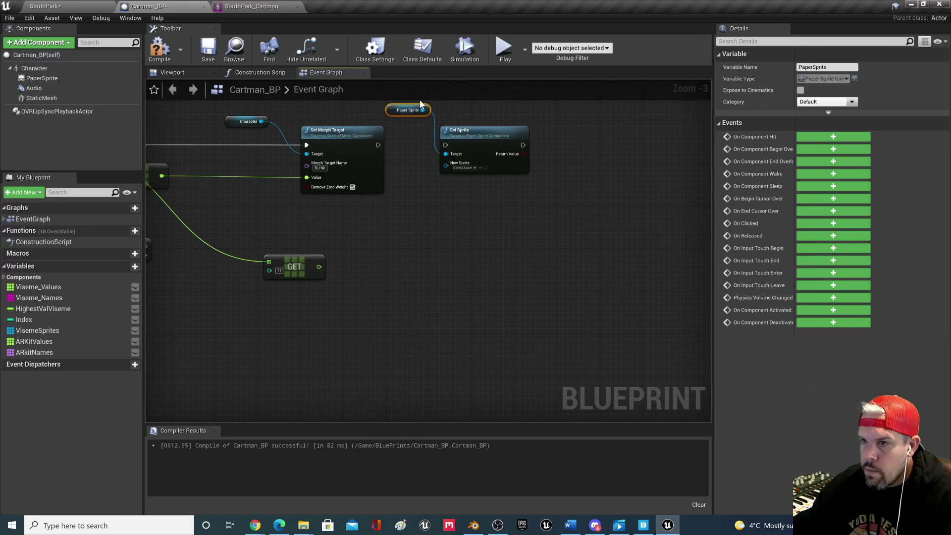
scroll(442, 173, down, 1)
right_drag(441, 173, 422, 206)
drag(404, 140, 562, 175)
- Add a Branch node run from Set Morph Target and align it with that node
drag(374, 185, 430, 186)
text(branch)
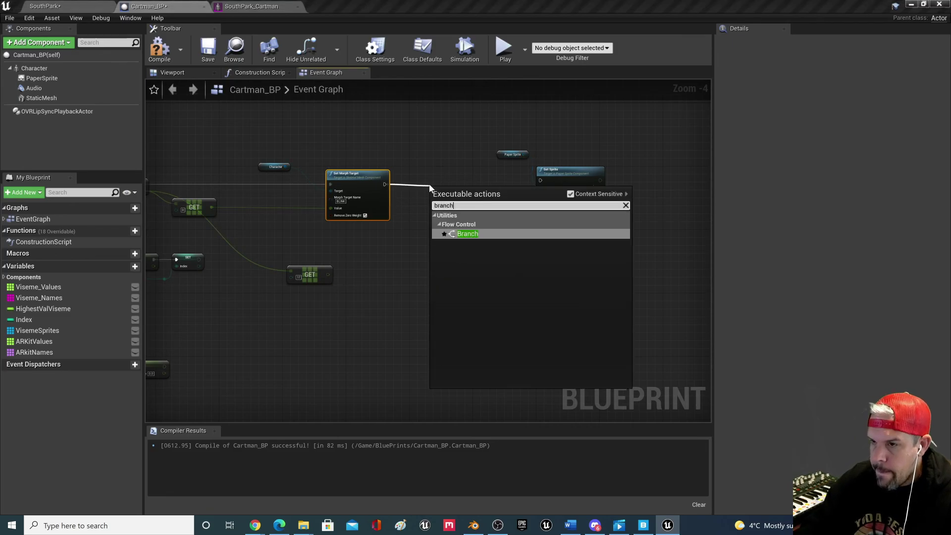
click(443, 235)
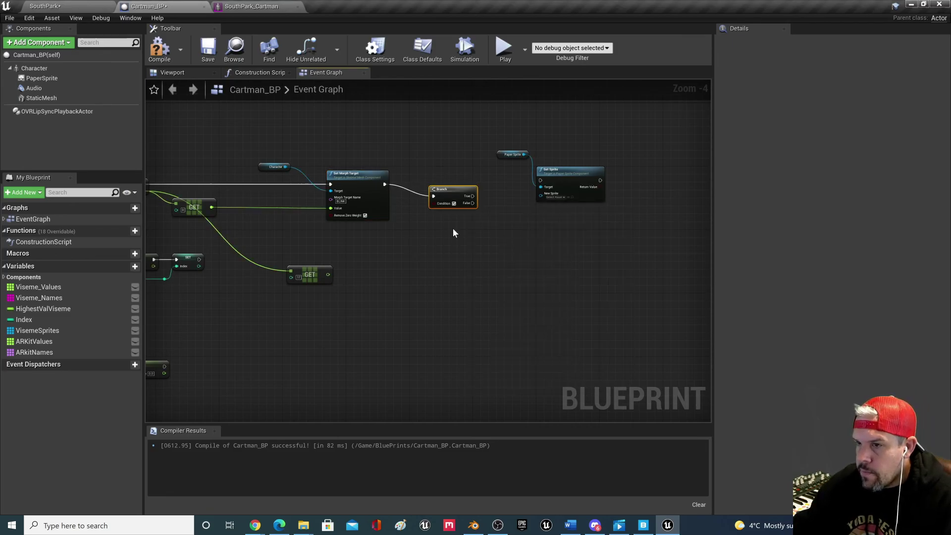
drag(459, 193, 451, 182)
- Feed the Branch condition with a float > float check of the index 17 Get against 0.5, and connect True to Set Sprite
right_drag(441, 211, 401, 230)
drag(288, 294, 363, 270)
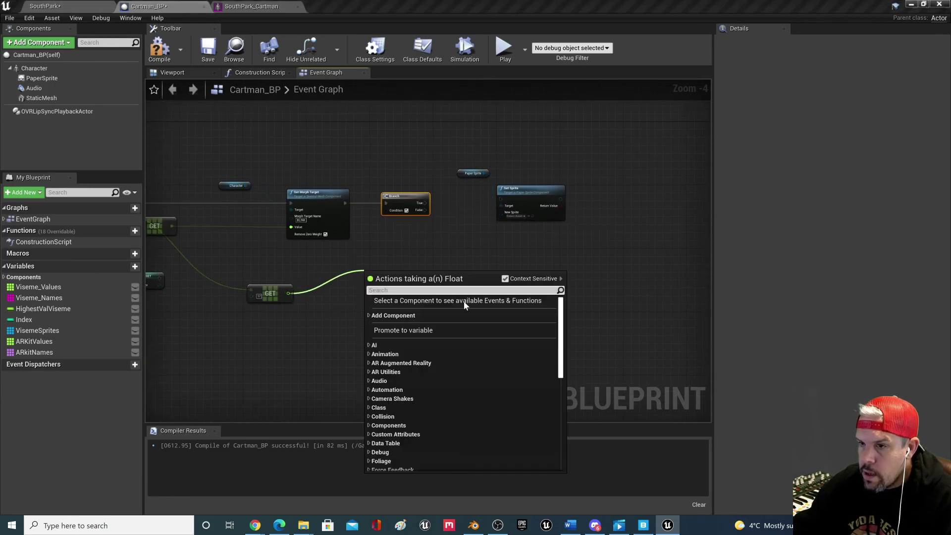
text(>)
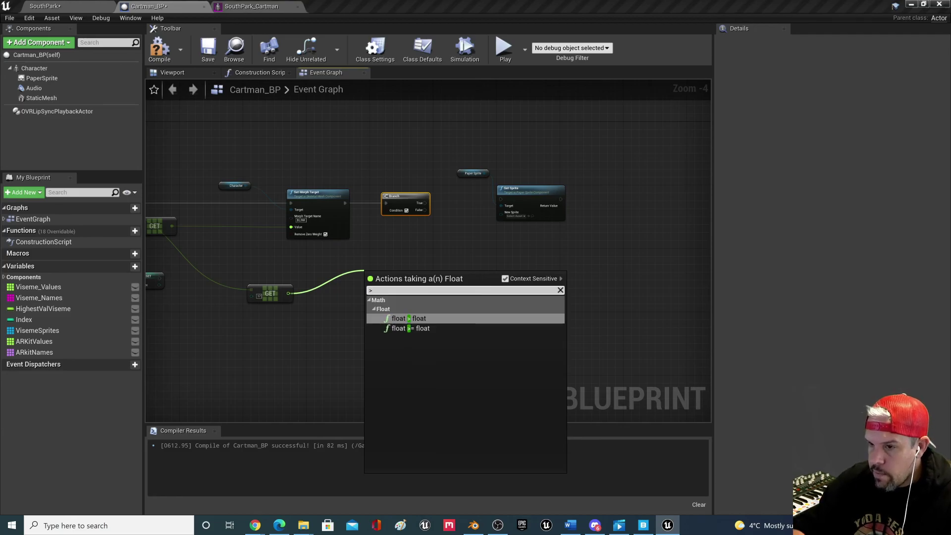
click(424, 323)
click(377, 282)
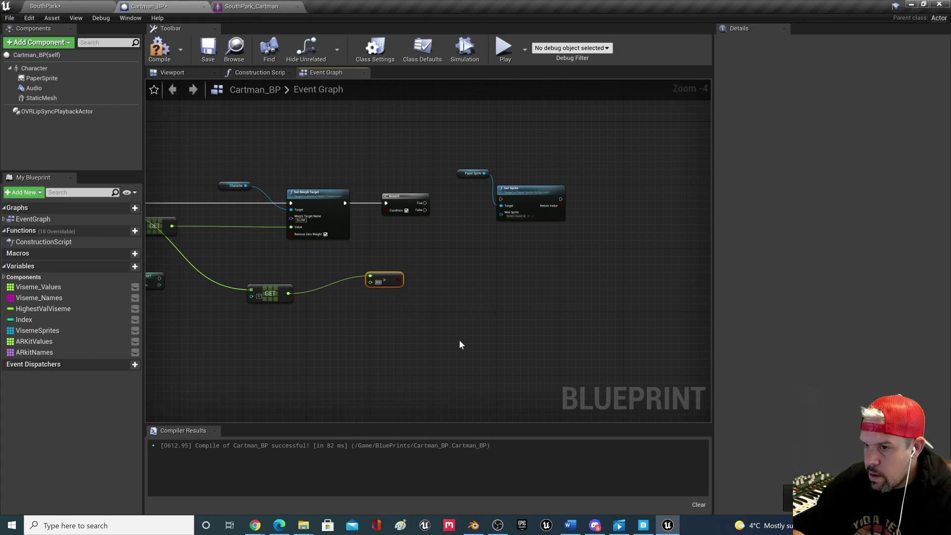
text(0.5)
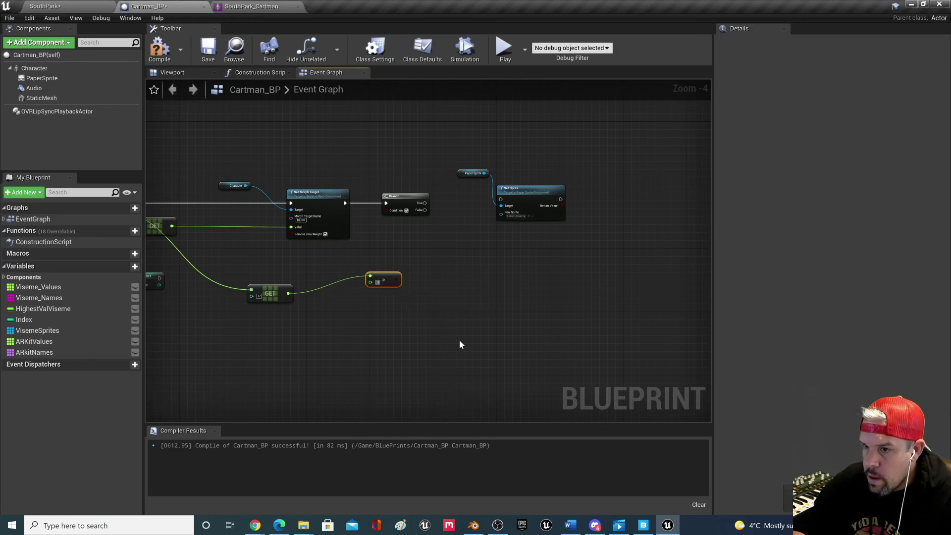
click(459, 340)
scroll(424, 315, up, 2)
drag(374, 263, 541, 146)
- Choose the kisspng open-mouth sprite with the red tongue for the True Set Sprite, and align it and its Paper Sprite node beside the Branch
click(569, 171)
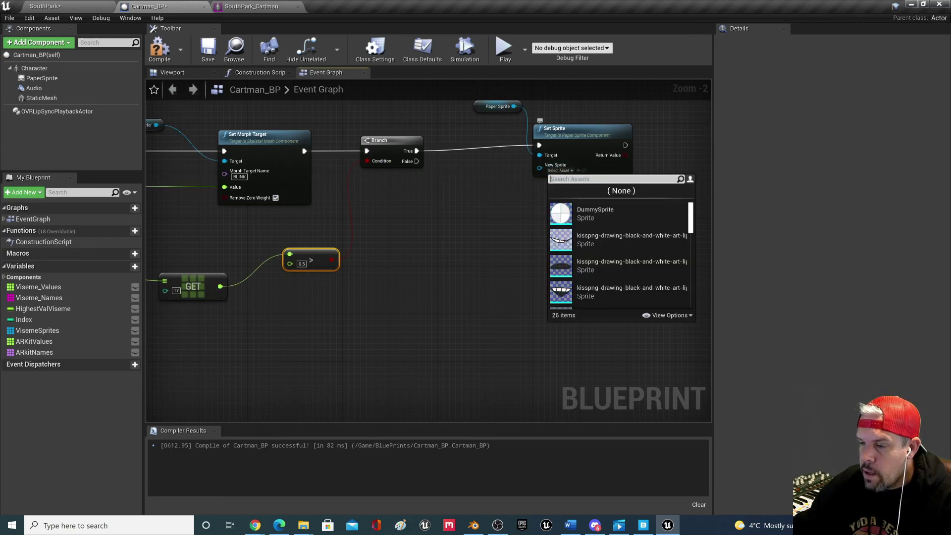
scroll(603, 267, down, 2)
scroll(602, 266, down, 4)
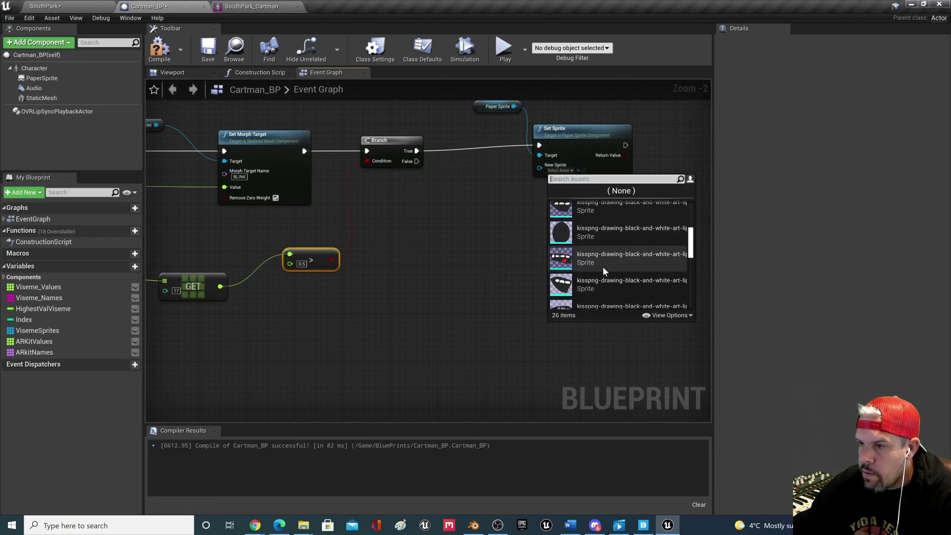
click(578, 258)
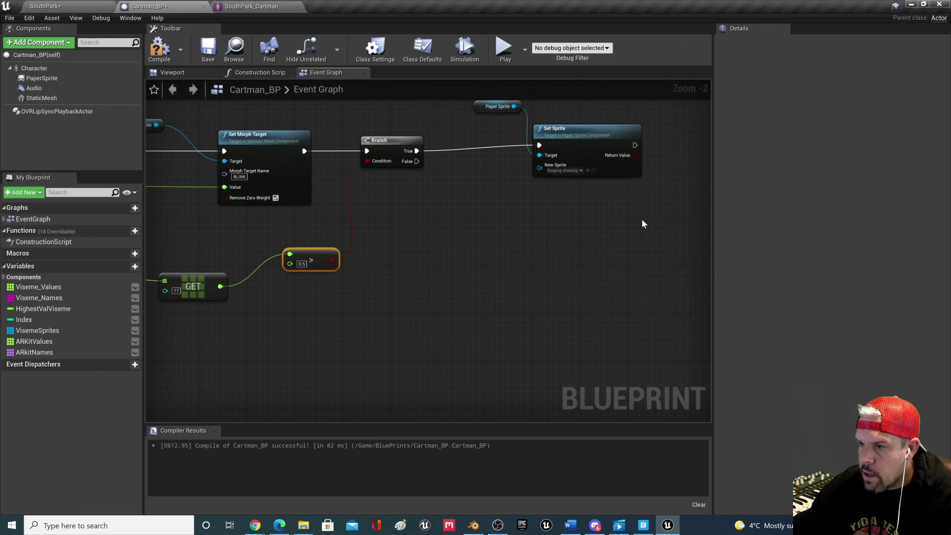
drag(581, 136, 539, 142)
drag(486, 106, 438, 106)
drag(554, 153, 530, 154)
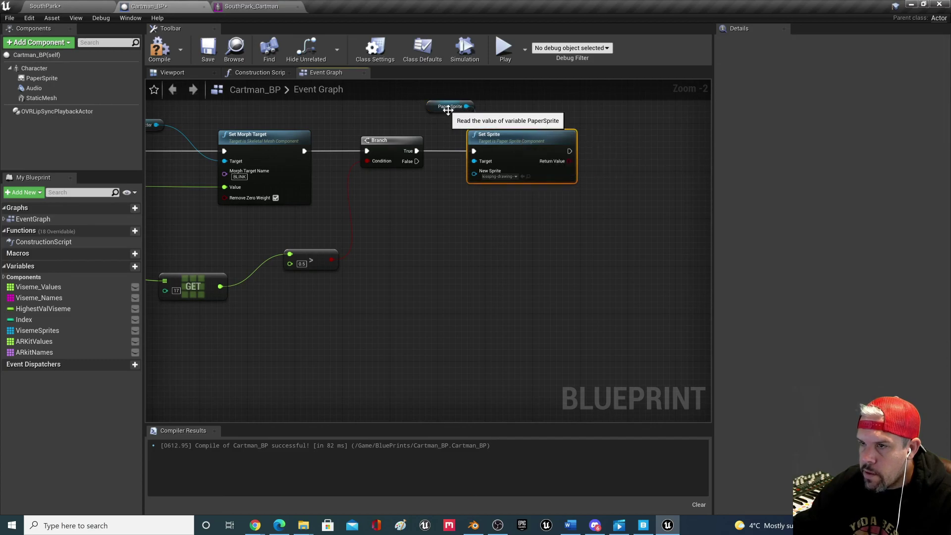
drag(443, 110, 425, 112)
- Add a second Set Sprite (PaperSprite) node on the Branch's False output, using the kisspng closed-mouth line sprite
drag(417, 161, 457, 241)
text(set sprite)
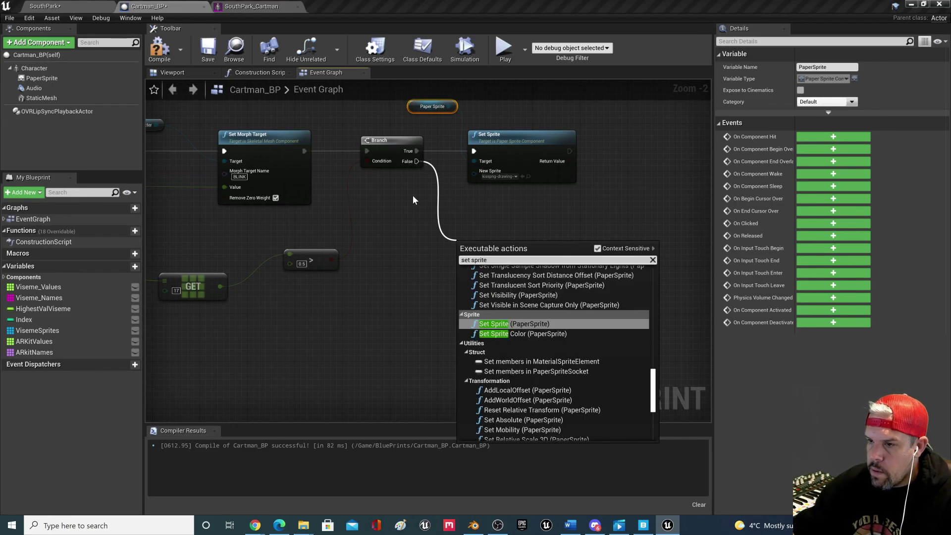
click(521, 324)
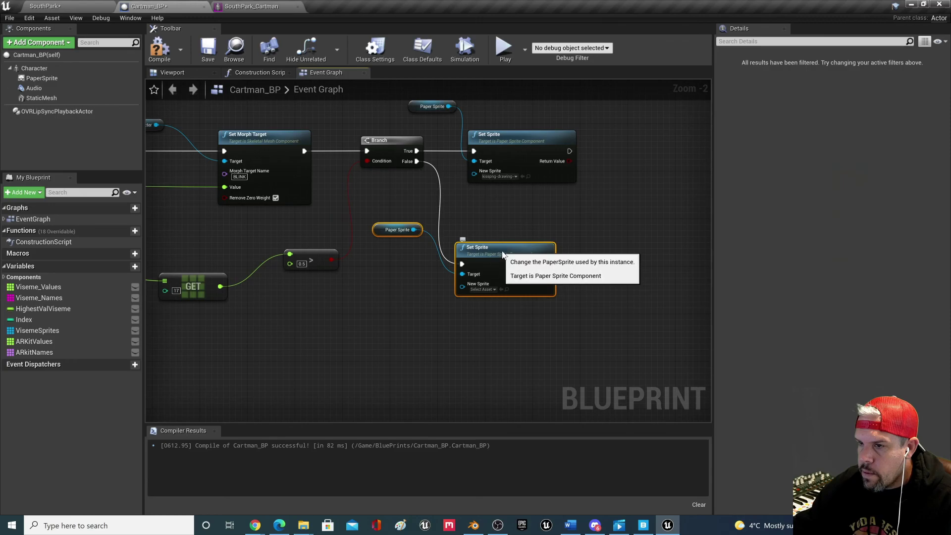
drag(530, 282, 548, 281)
click(509, 289)
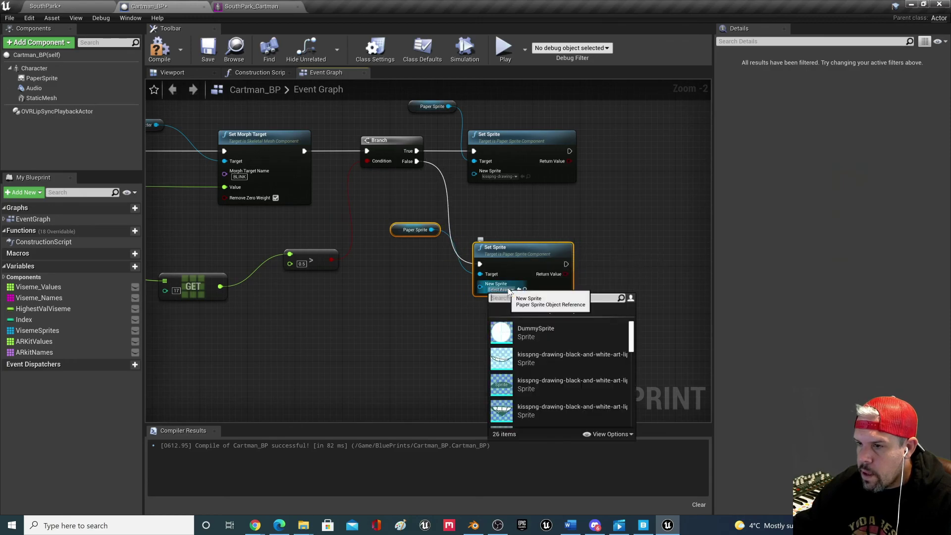
scroll(543, 367, down, 1)
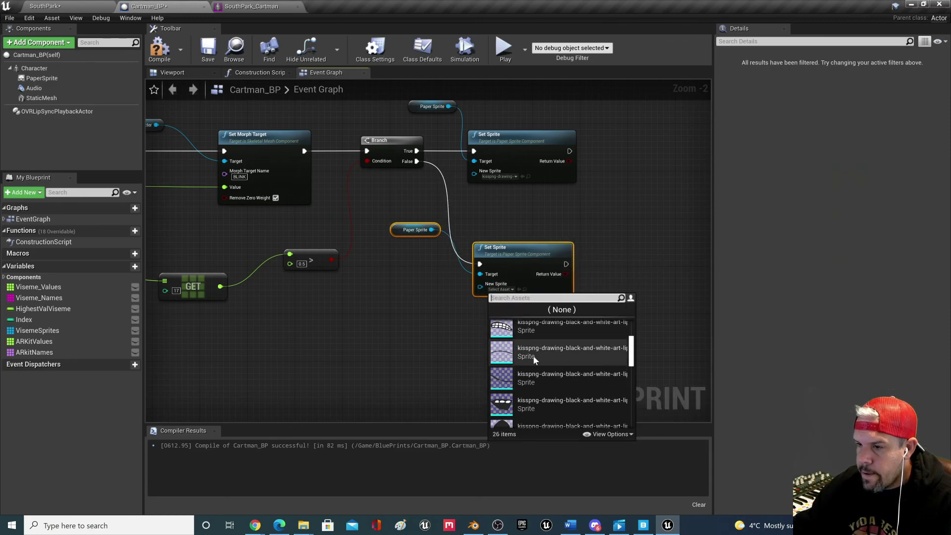
click(531, 347)
click(531, 347)
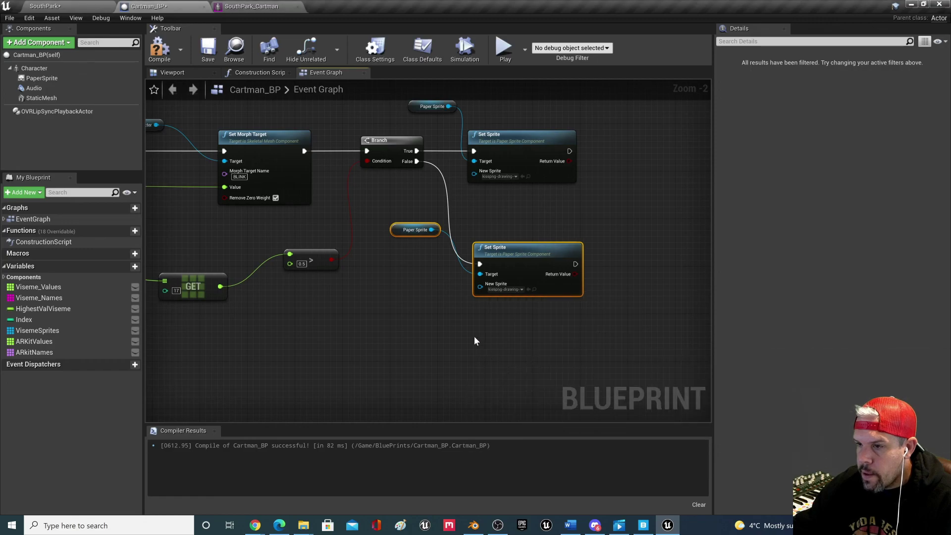
- Compile and save Cartman_BP, then play the SouthPark level to test the mouth sprite switching with face tracking
click(159, 50)
click(208, 50)
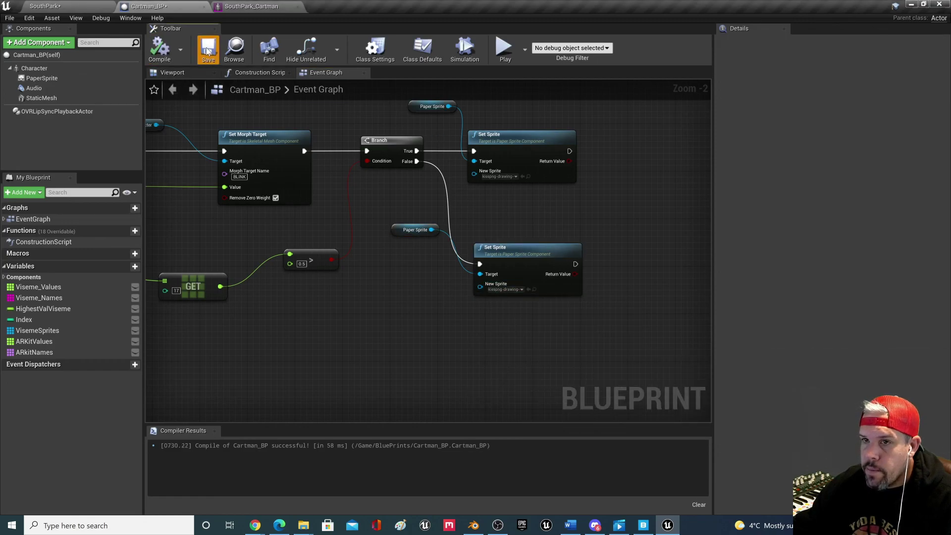
click(32, 5)
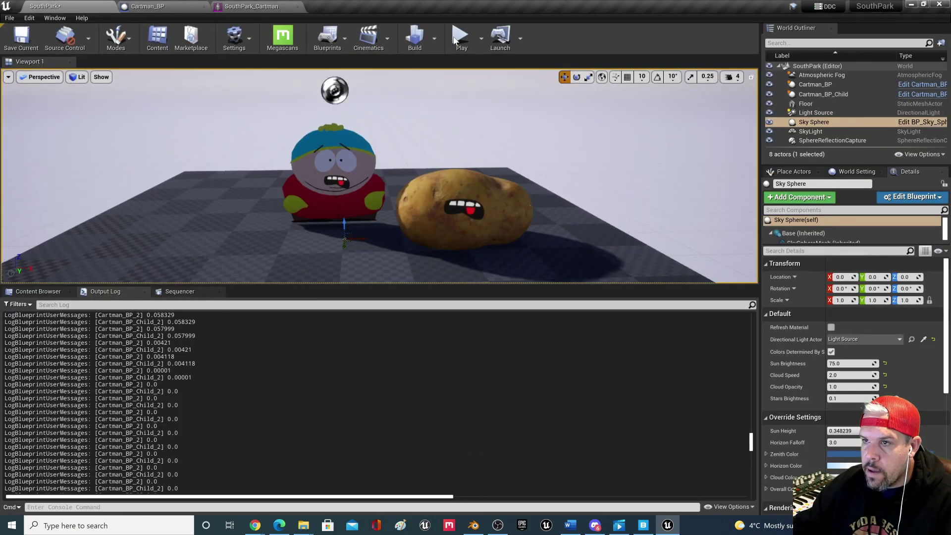
click(461, 36)
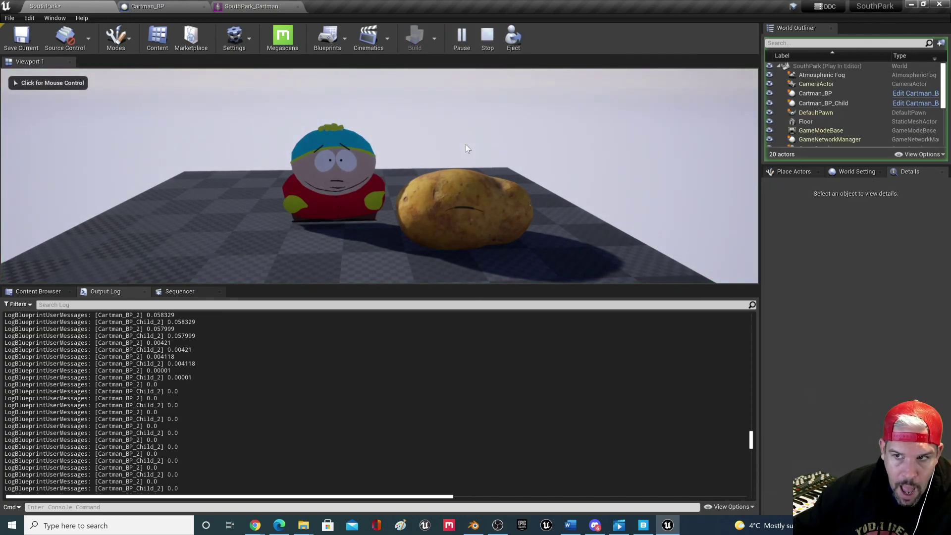